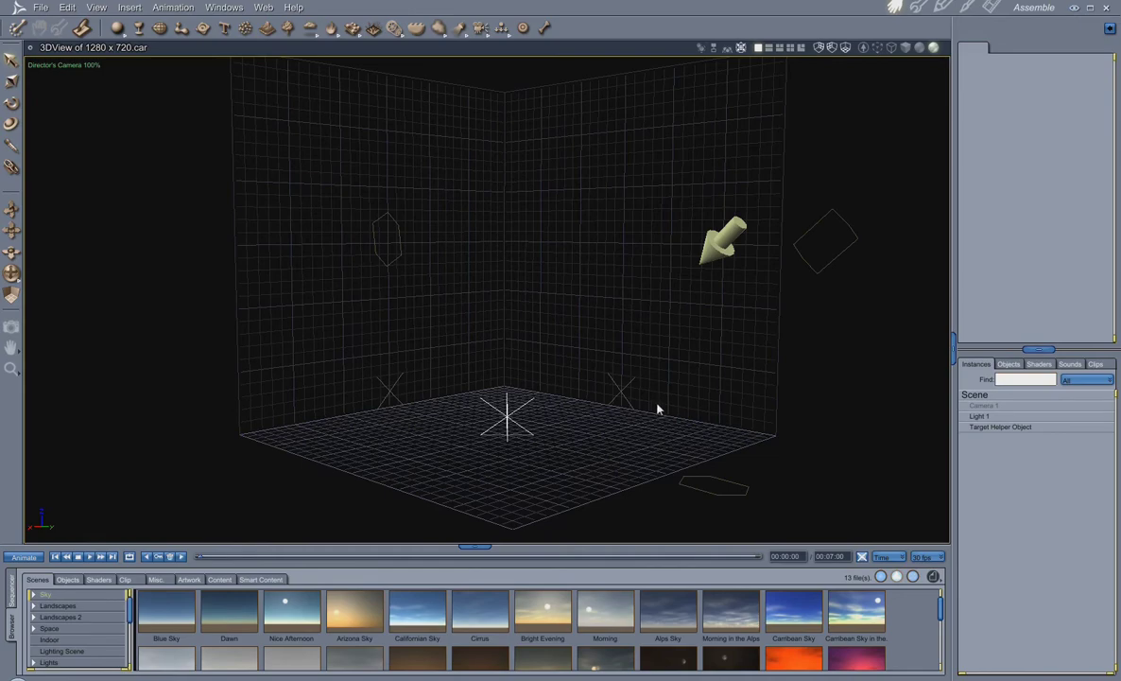
# - Orbit the 3D view around Carrara's empty default scene
pyautogui.moveTo(657, 408)
pyautogui.mouseDown()
pyautogui.moveTo(666, 358)
pyautogui.moveTo(648, 370)
pyautogui.moveTo(649, 360)
pyautogui.moveTo(648, 391)
pyautogui.mouseUp()
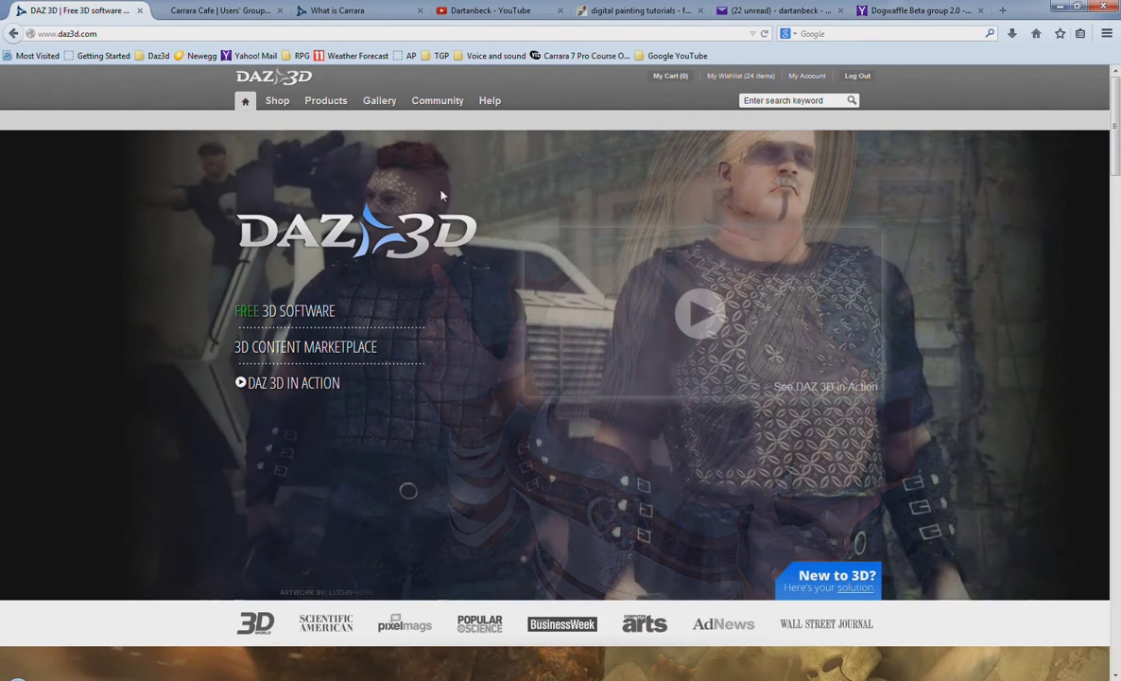
# - Go to the 'What is Carrara' page and scroll down to the 3D Authoring Suite section
pyautogui.click(359, 10)
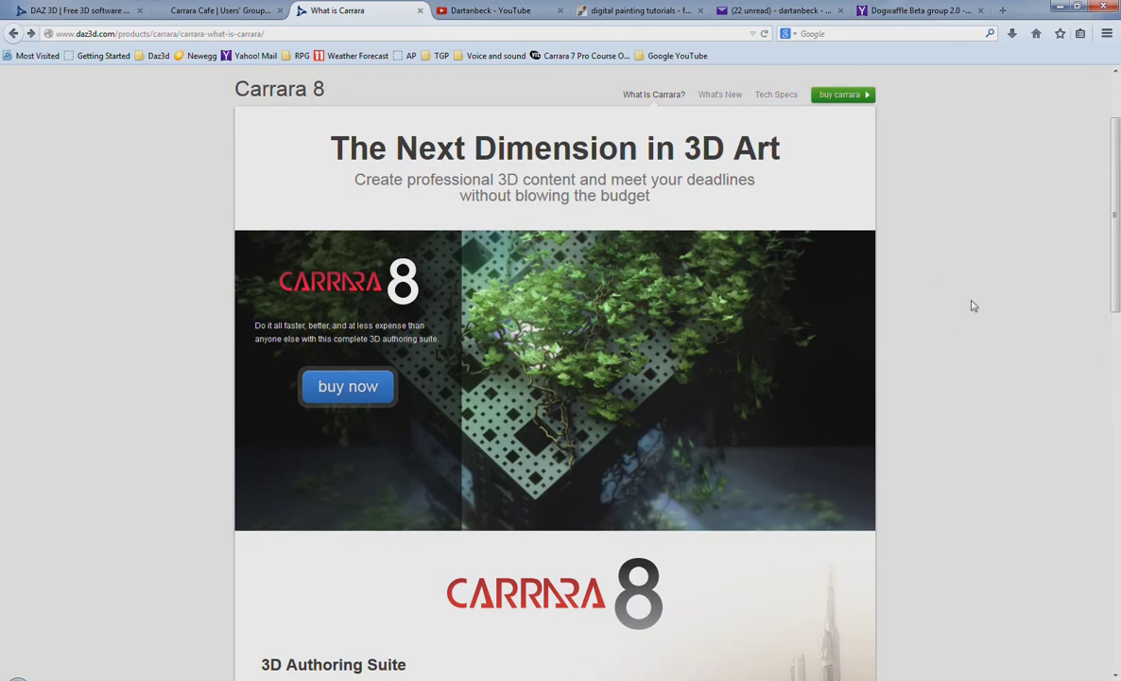
pyautogui.scroll(-5, 971, 310)
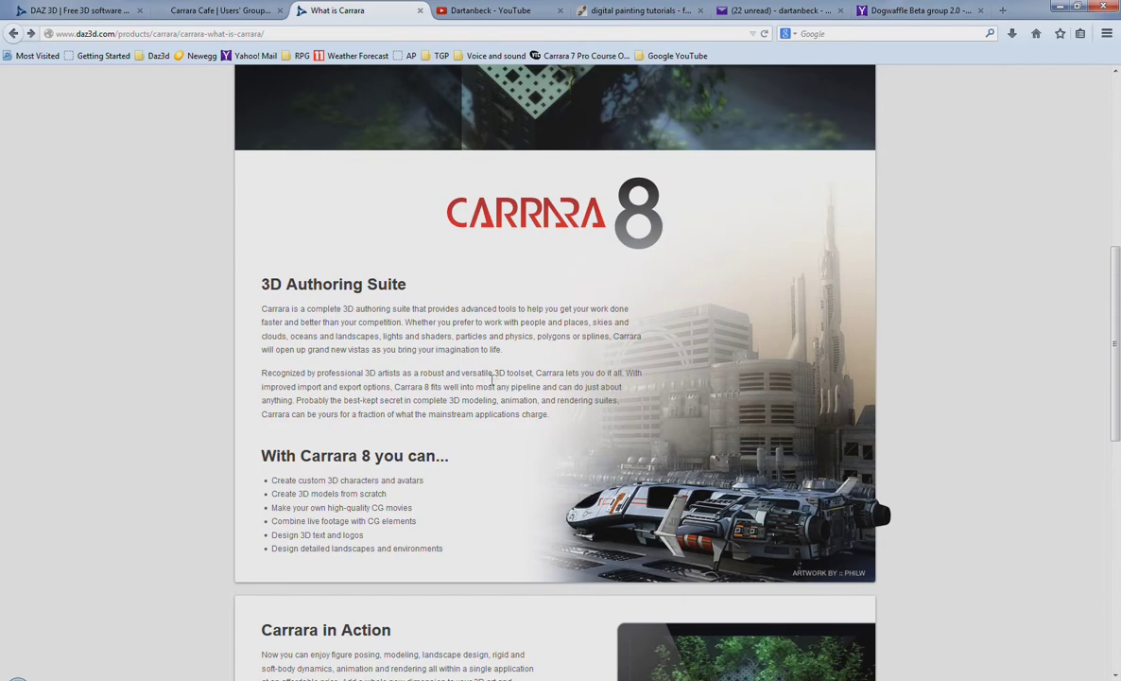
# - Highlight the pipeline sentence and 'can do just about anything', then clear and scroll around
pyautogui.moveTo(395, 390); pyautogui.dragTo(296, 402)
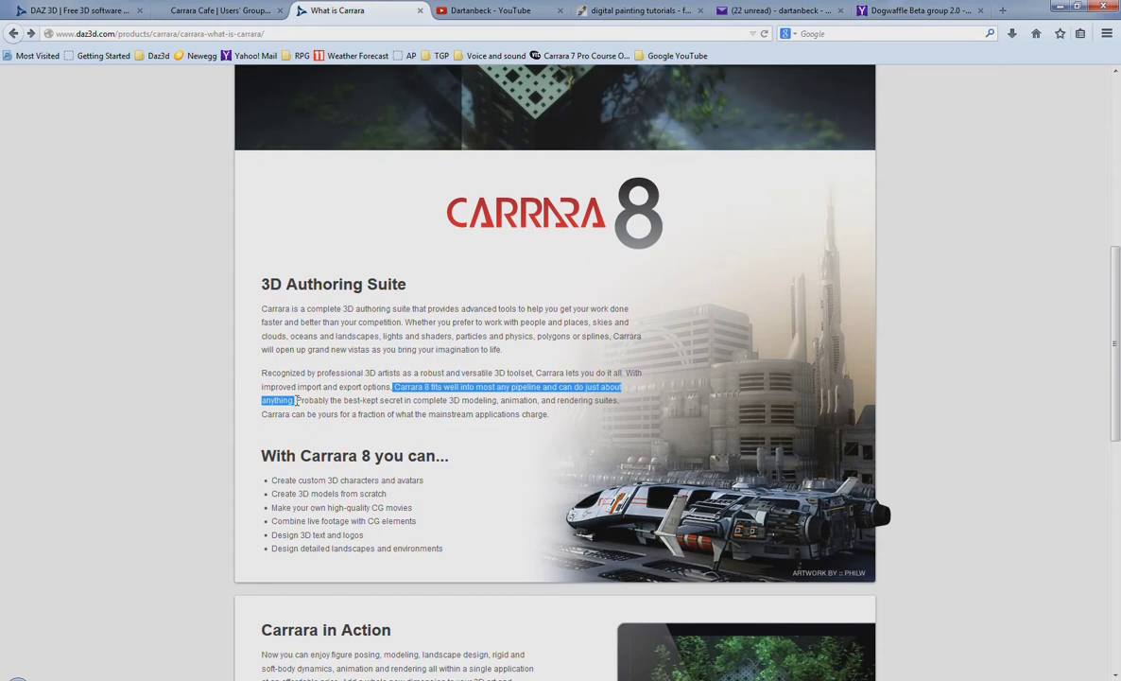
pyautogui.moveTo(297, 401); pyautogui.dragTo(560, 387)
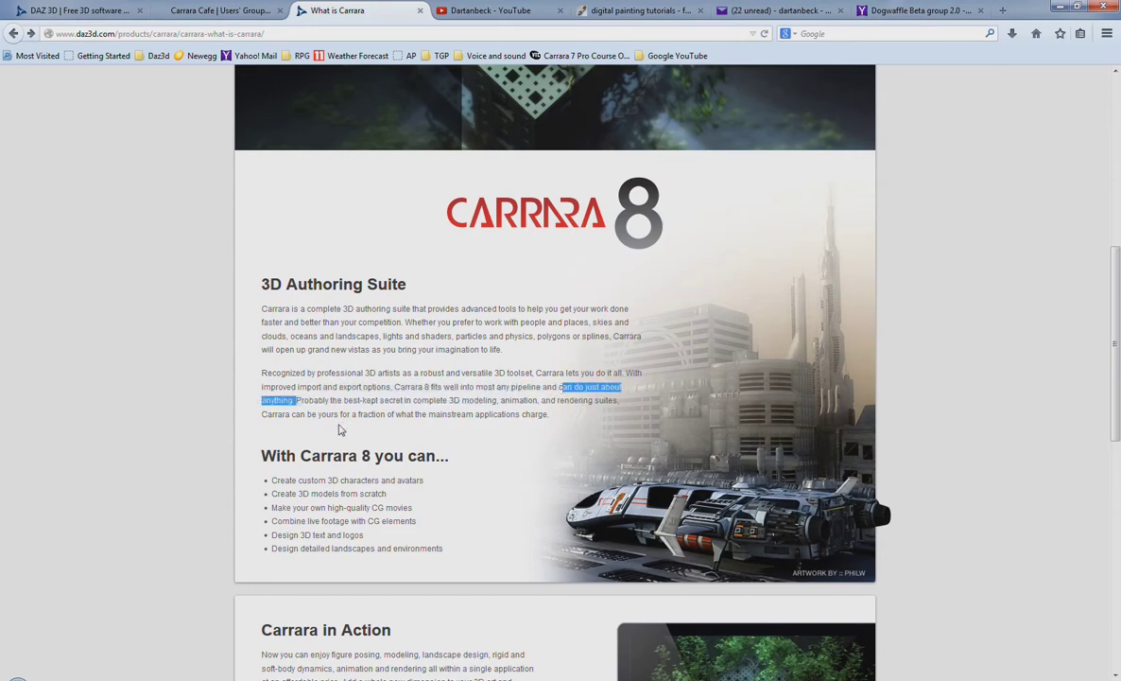
pyautogui.click(332, 369)
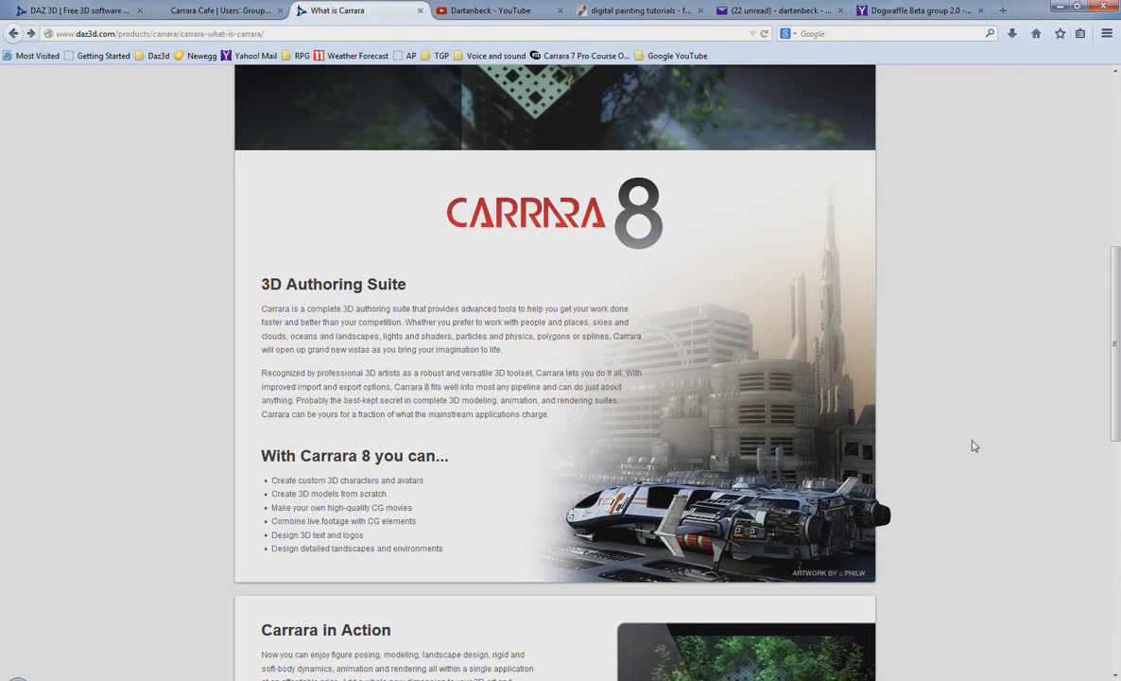
pyautogui.scroll(-3, 974, 446)
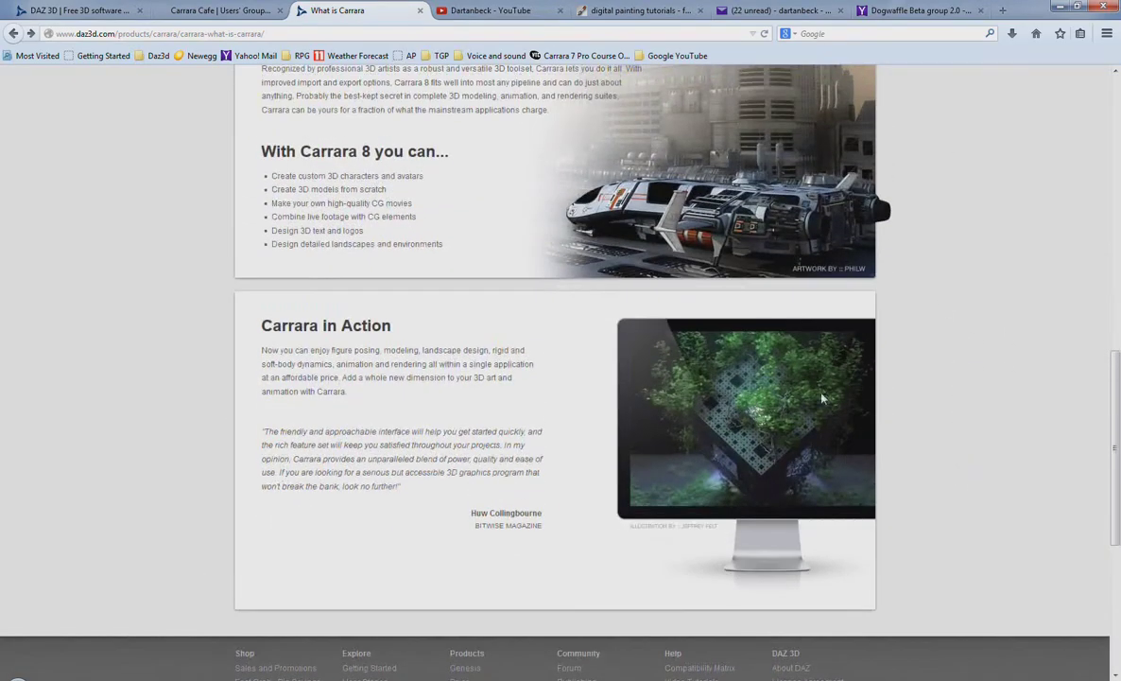
pyautogui.scroll(2, 804, 450)
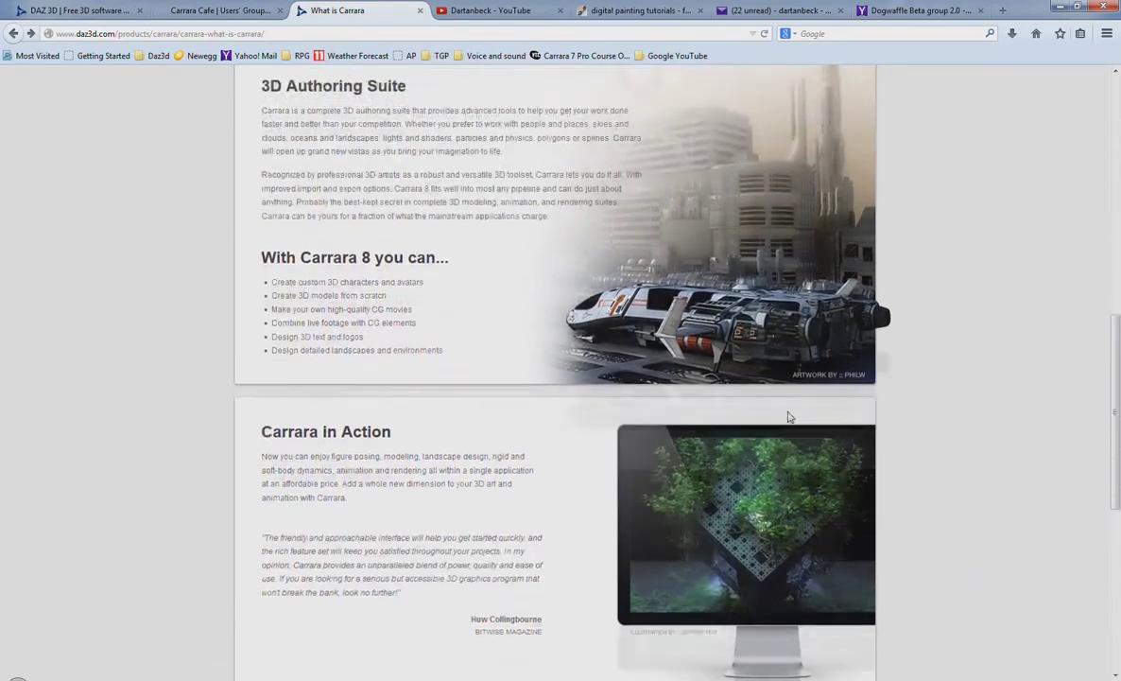
pyautogui.scroll(2, 871, 448)
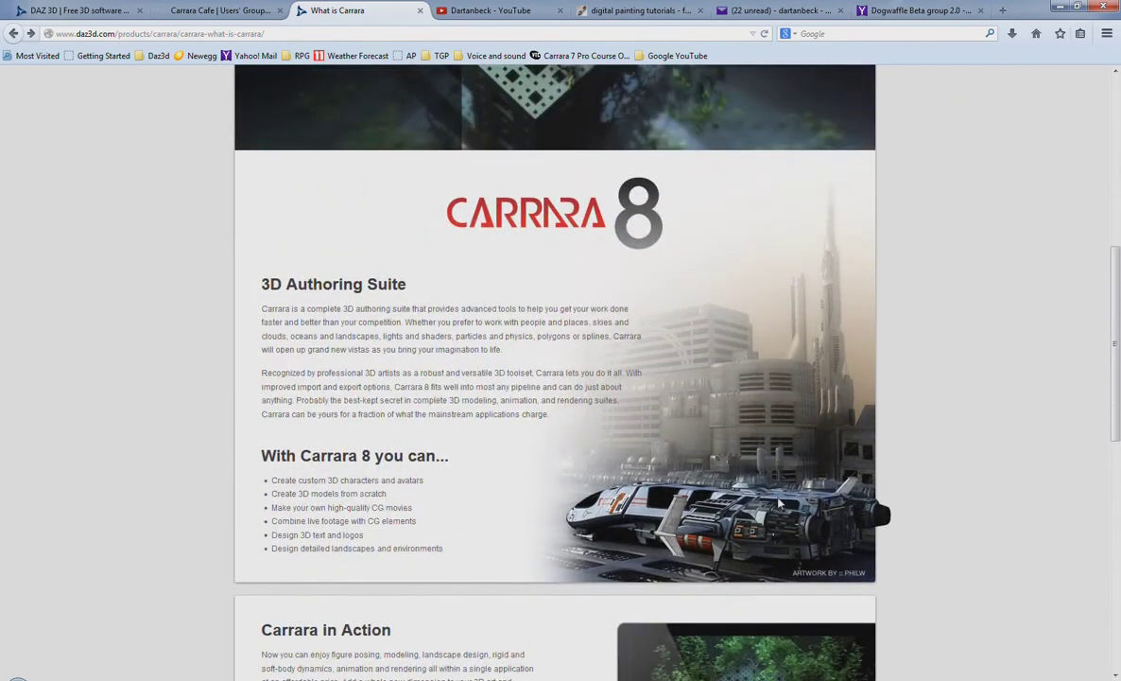
pyautogui.scroll(2, 947, 511)
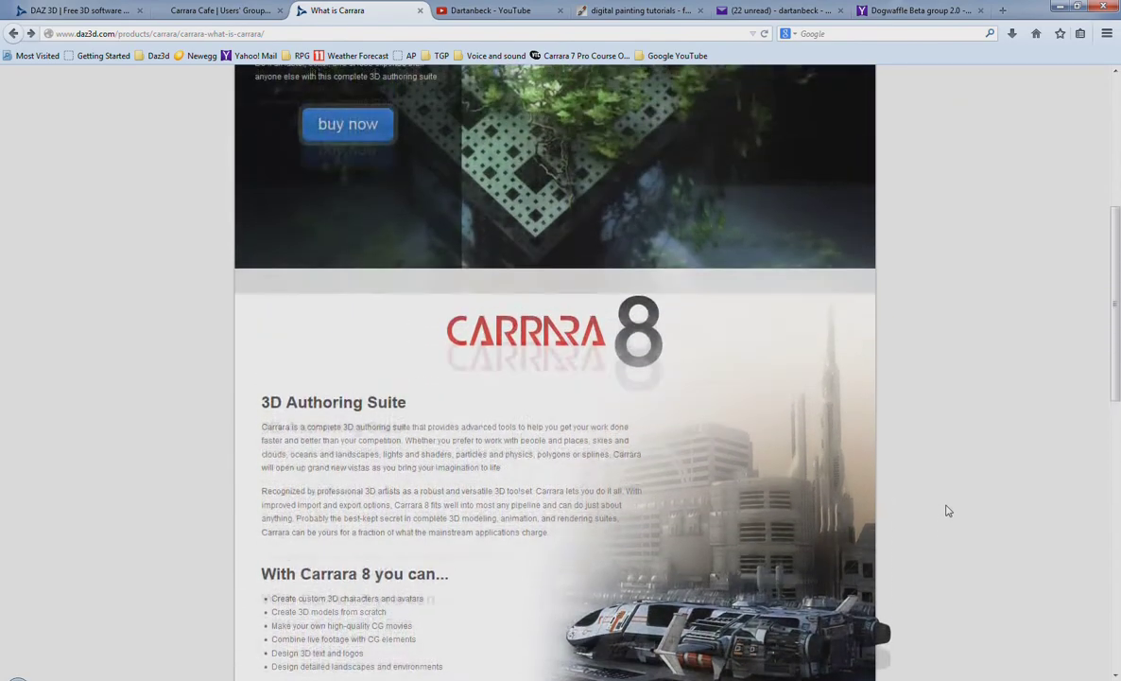
pyautogui.scroll(-2, 946, 510)
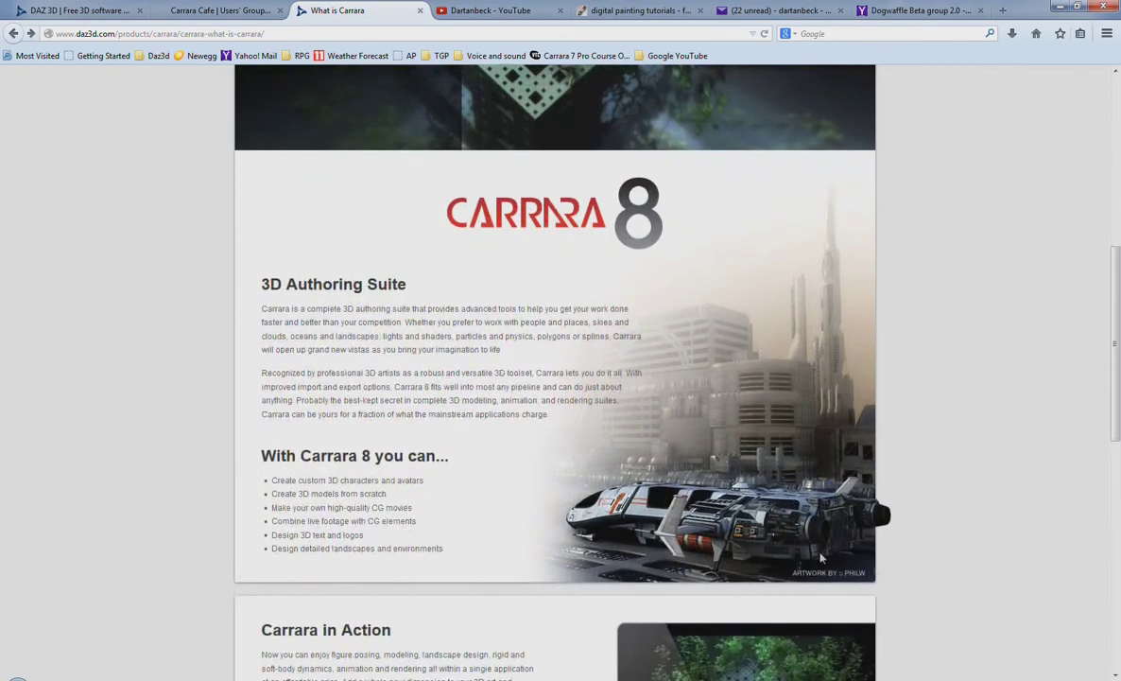
pyautogui.scroll(-1, 881, 530)
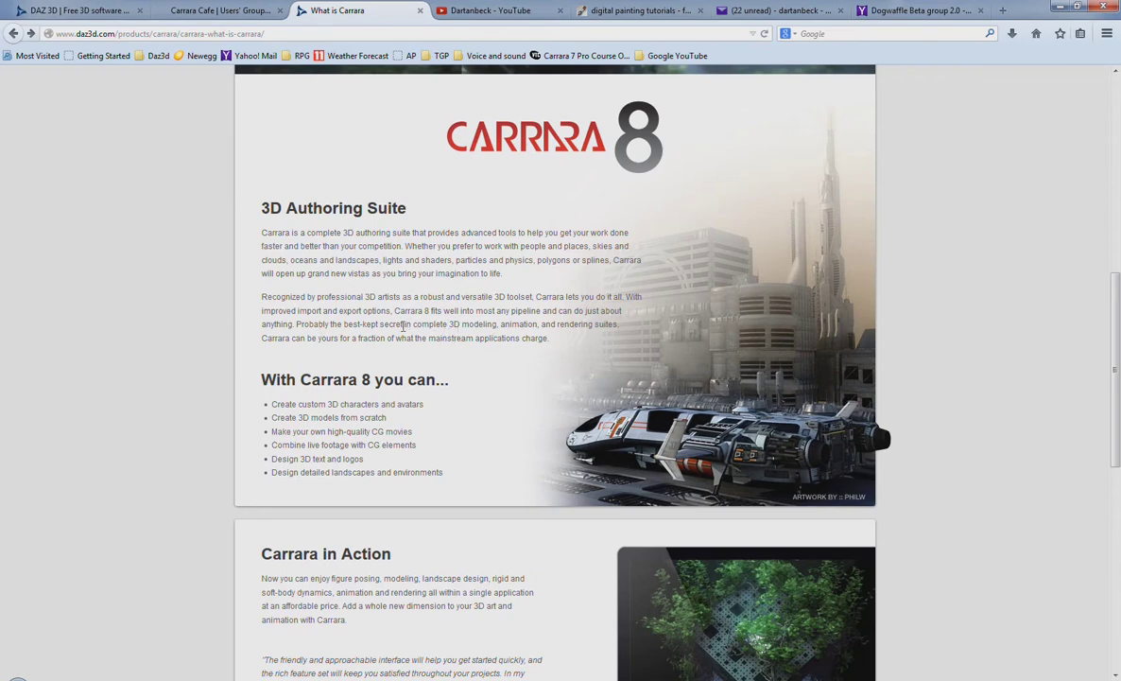
# - Highlight 'best-kept secret', then 'can do just about anything' and the paragraph's last line
pyautogui.moveTo(403, 323); pyautogui.dragTo(349, 323)
pyautogui.click(666, 336)
pyautogui.moveTo(558, 312); pyautogui.dragTo(294, 324)
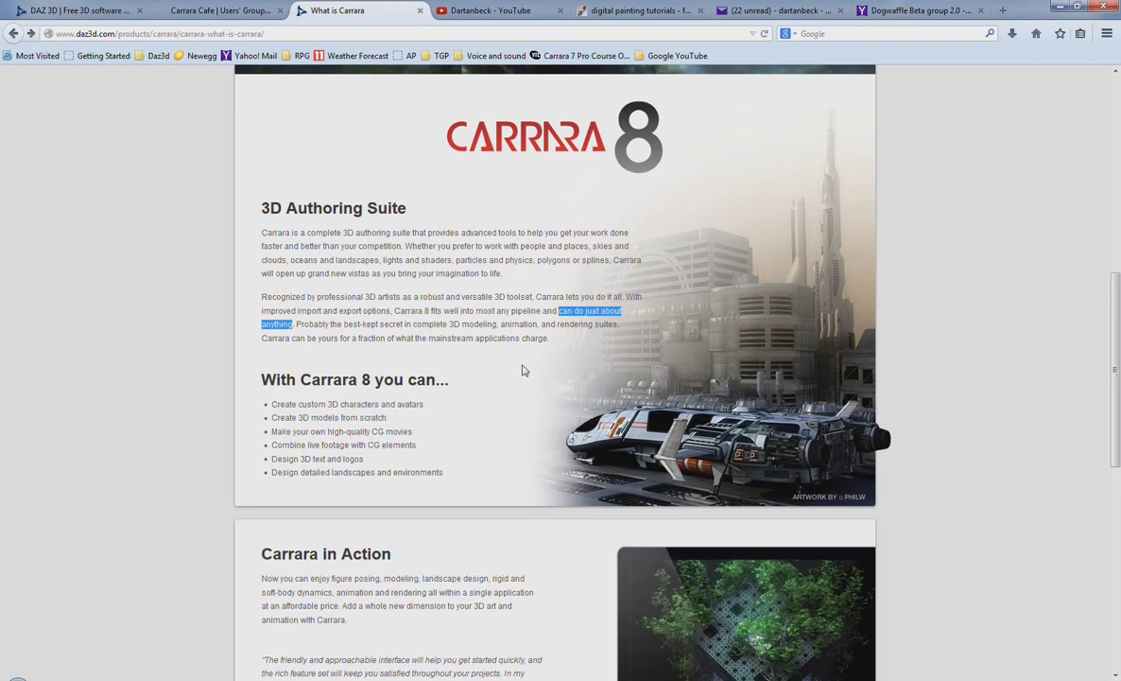
pyautogui.moveTo(550, 341); pyautogui.dragTo(193, 341)
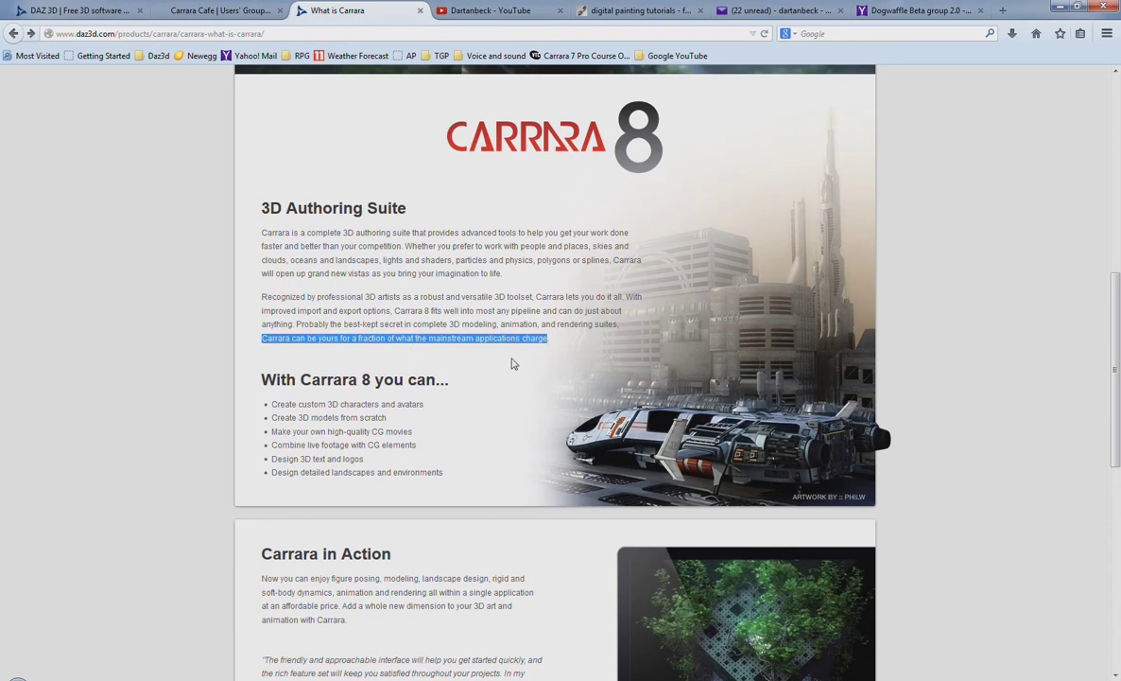
# - Deselect the last line and scroll down to the 'Carrara in Action' review quote
pyautogui.click(929, 381)
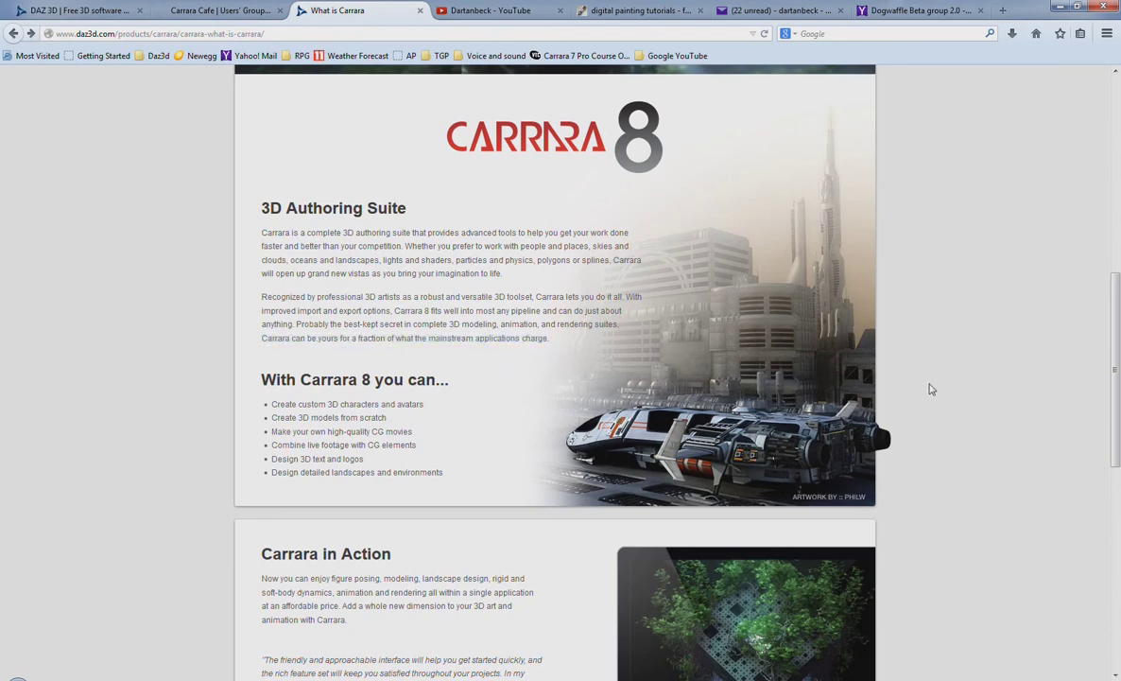
pyautogui.scroll(-2, 929, 389)
pyautogui.scroll(-2, 935, 393)
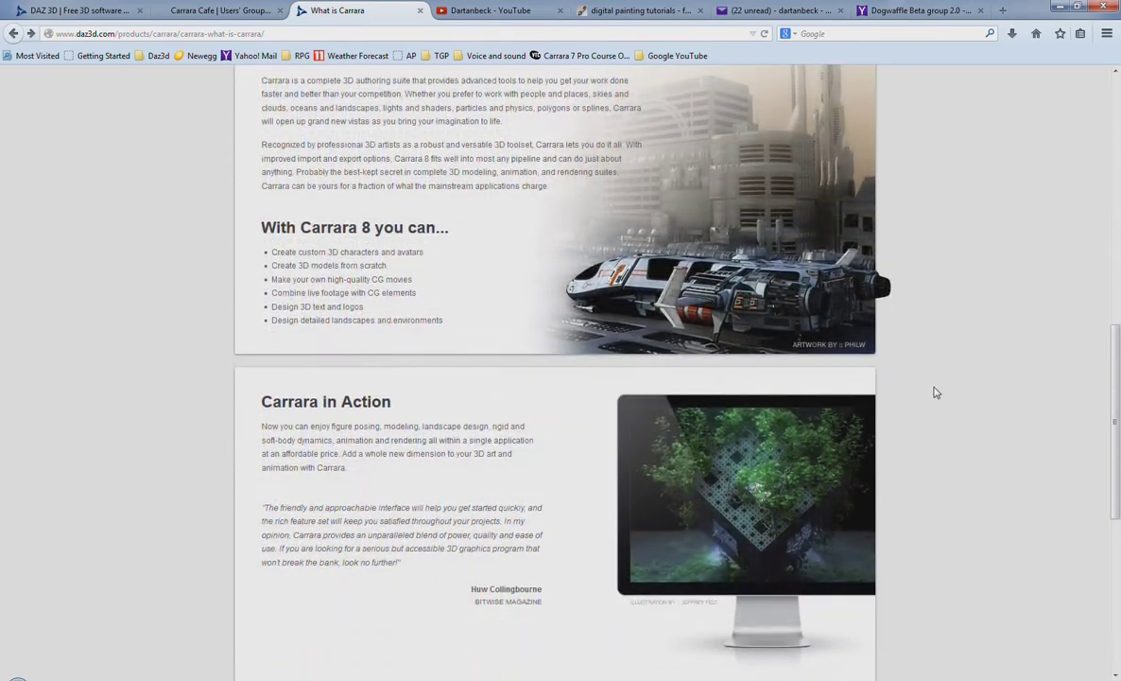
pyautogui.scroll(2, 936, 391)
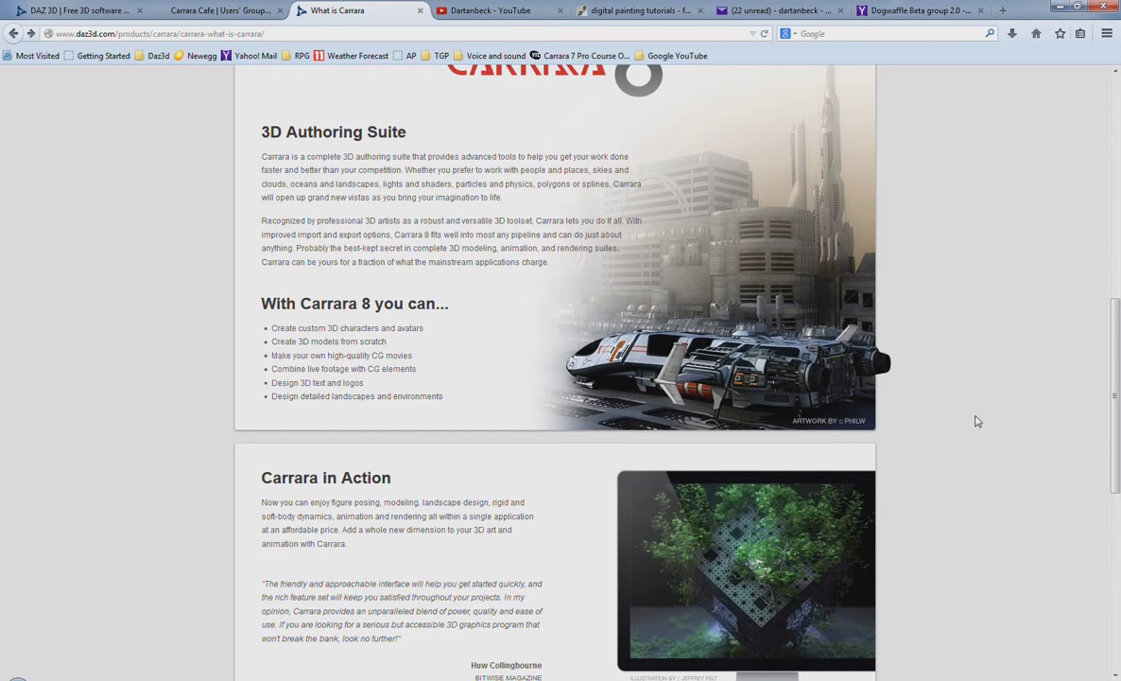
pyautogui.scroll(1, 977, 422)
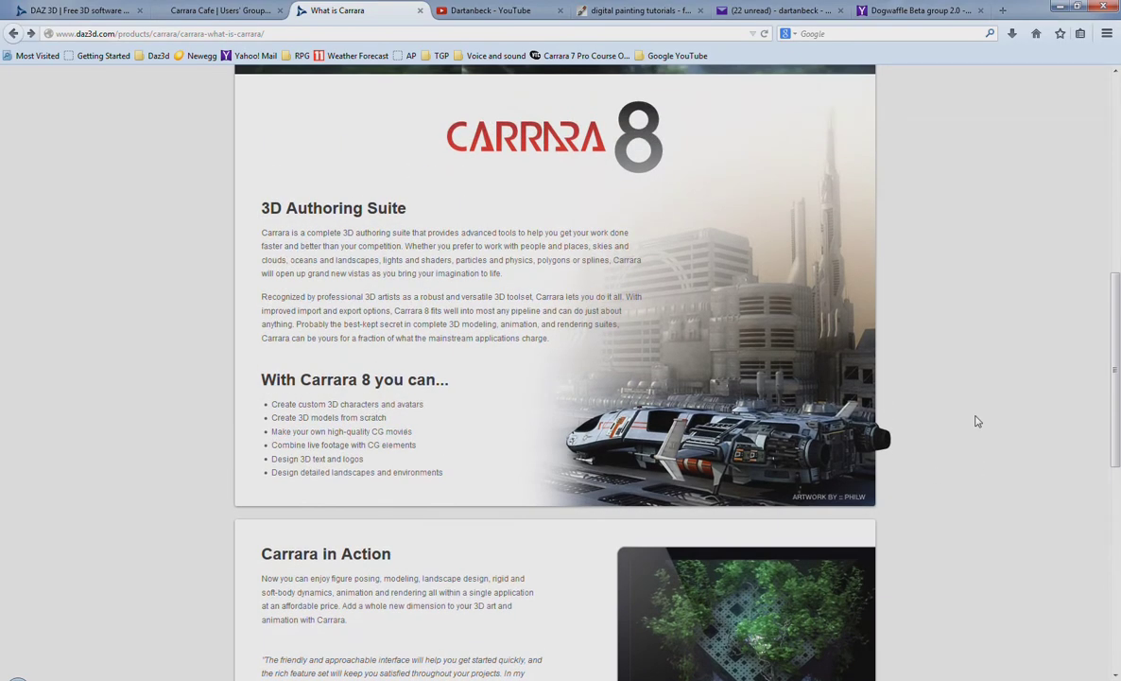
pyautogui.scroll(-1, 977, 422)
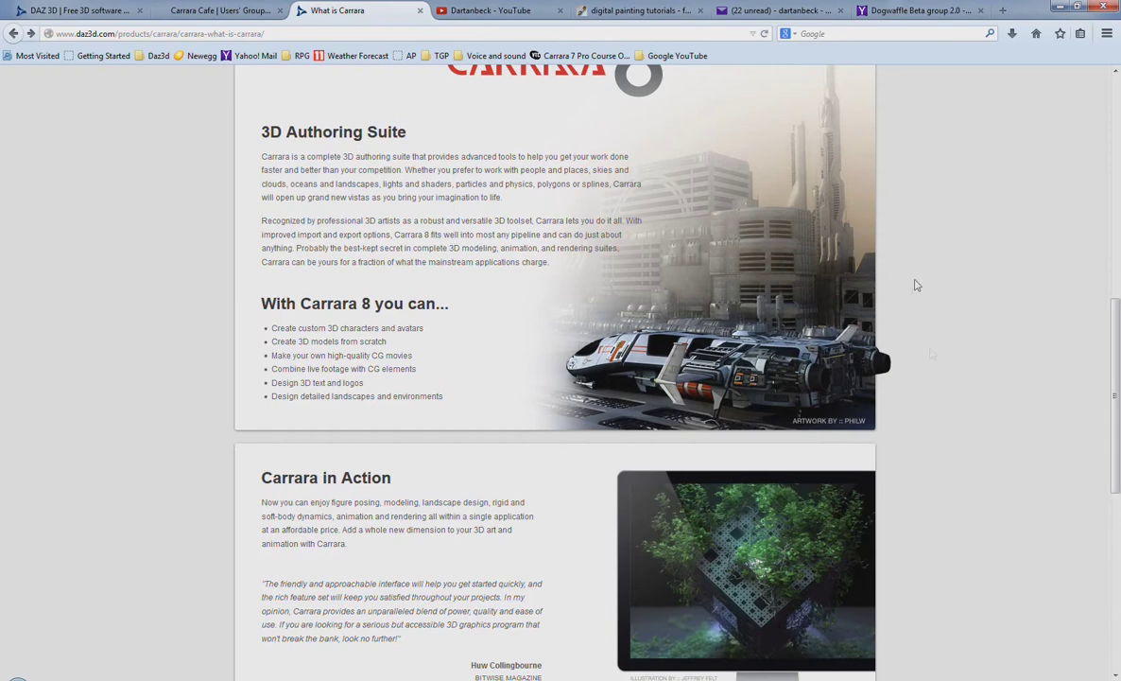
pyautogui.scroll(1, 956, 377)
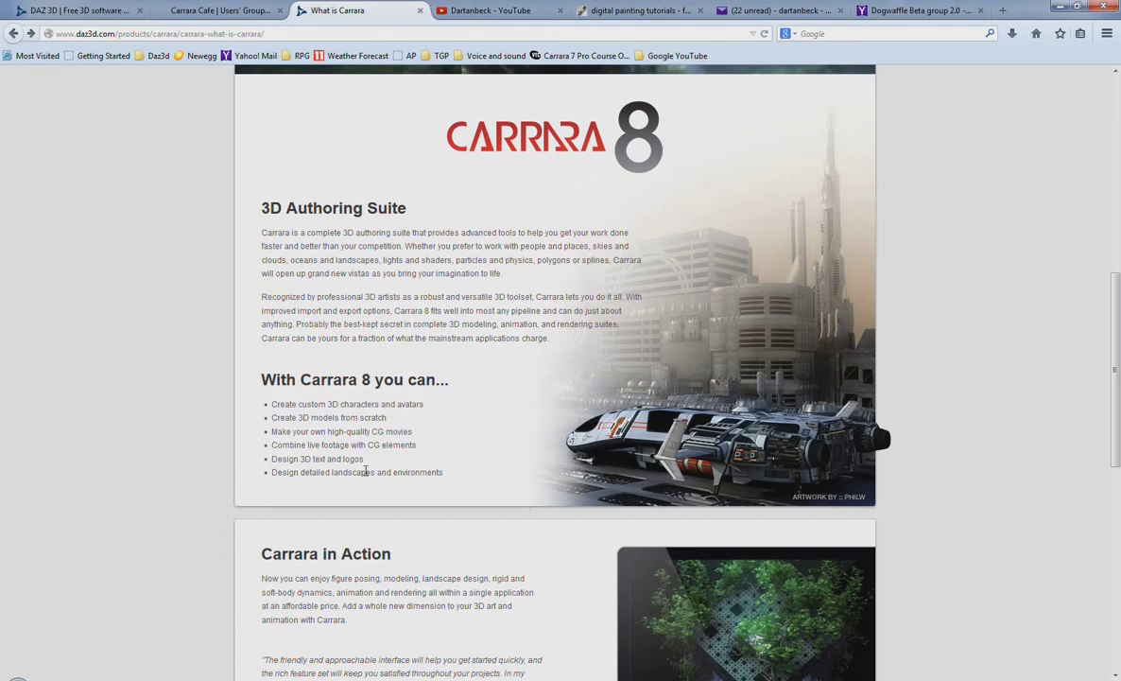
pyautogui.scroll(-1, 312, 490)
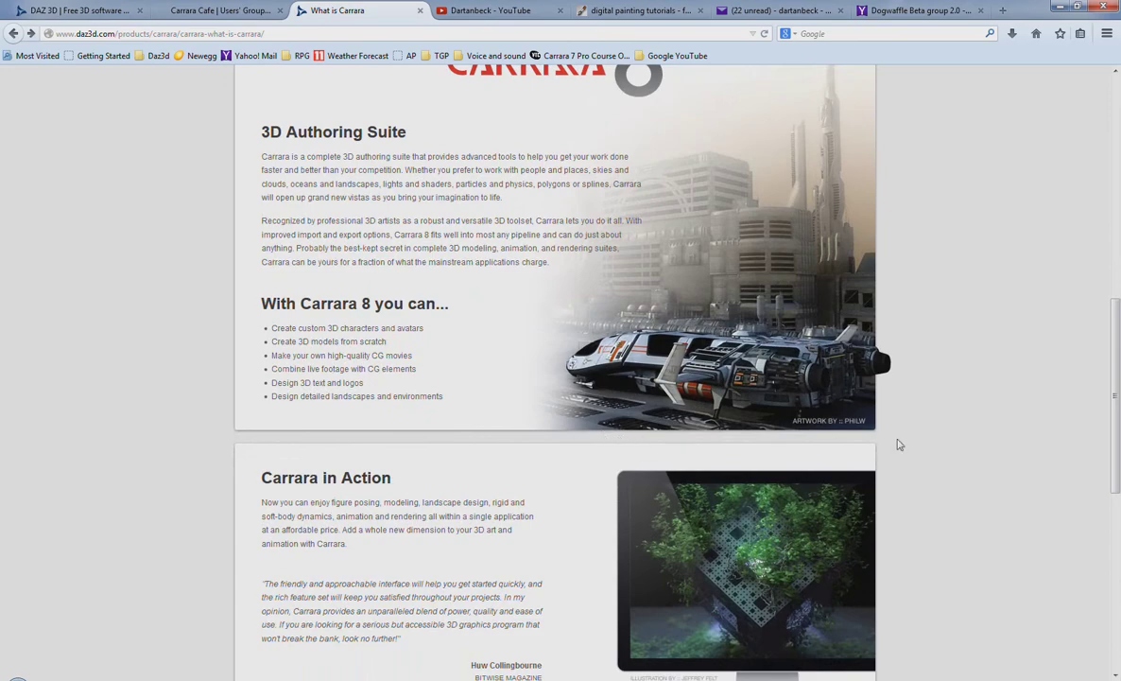
pyautogui.scroll(-1, 896, 445)
pyautogui.scroll(-1, 899, 448)
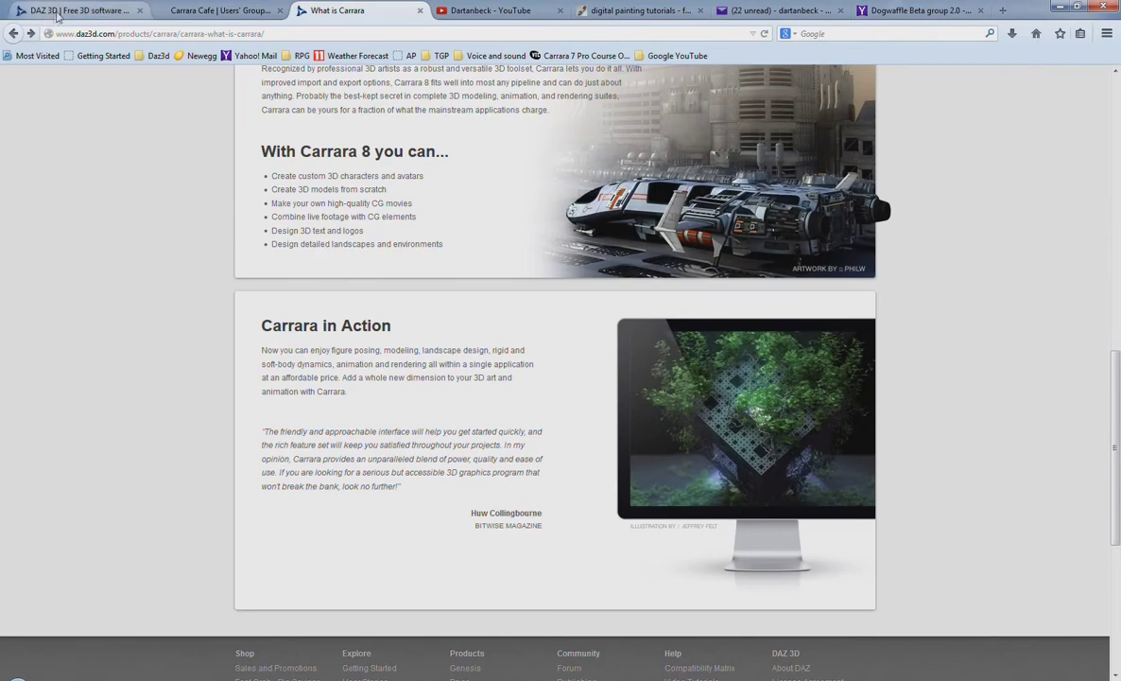
# - Return to the DAZ 3D homepage tab before going back to Carrara
pyautogui.click(33, 14)
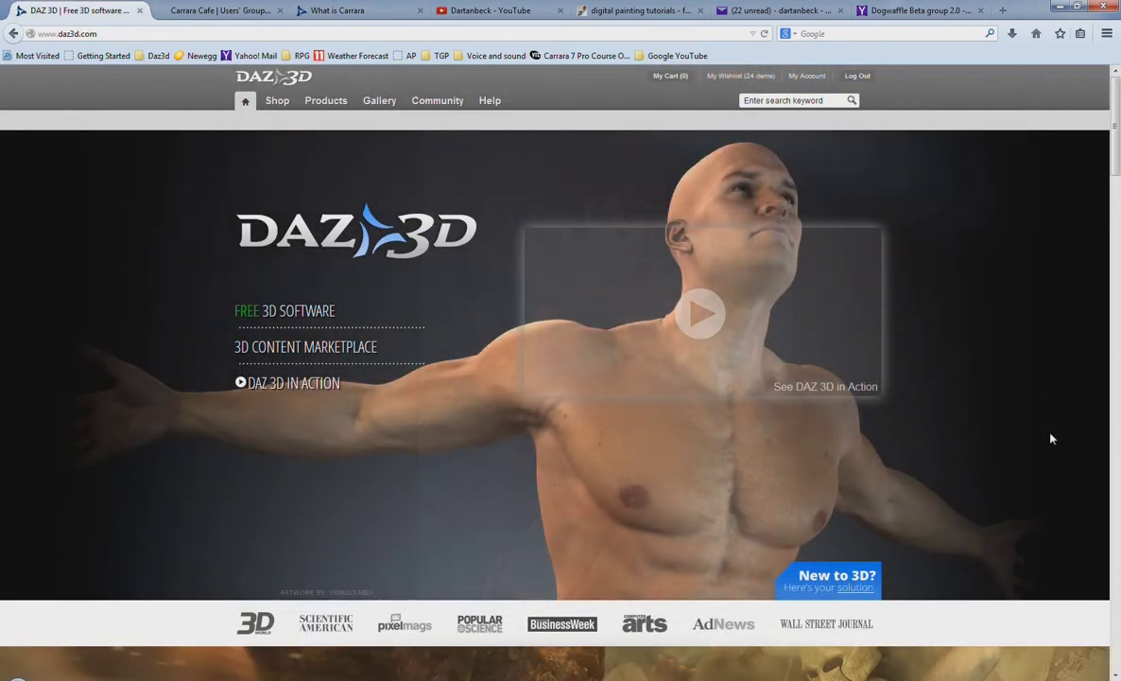
pyautogui.scroll(-1, 1051, 437)
pyautogui.scroll(1, 1051, 437)
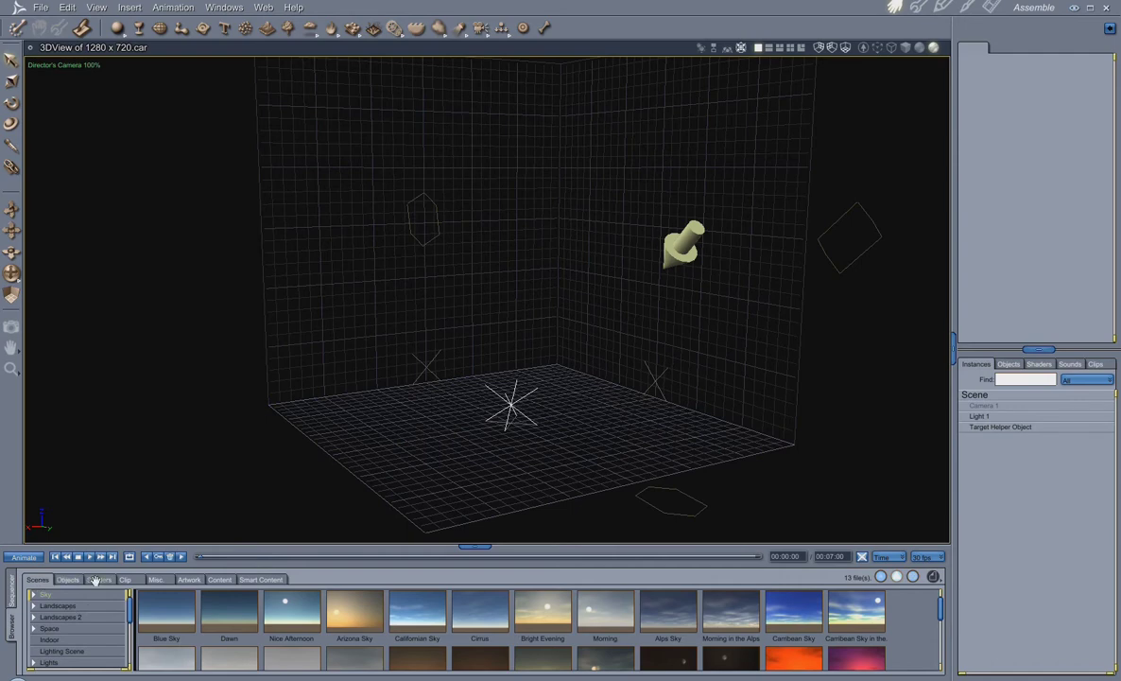
# - Toggle the browser tray and drag its splitter up to show all 43 Sky presets
pyautogui.click(481, 548)
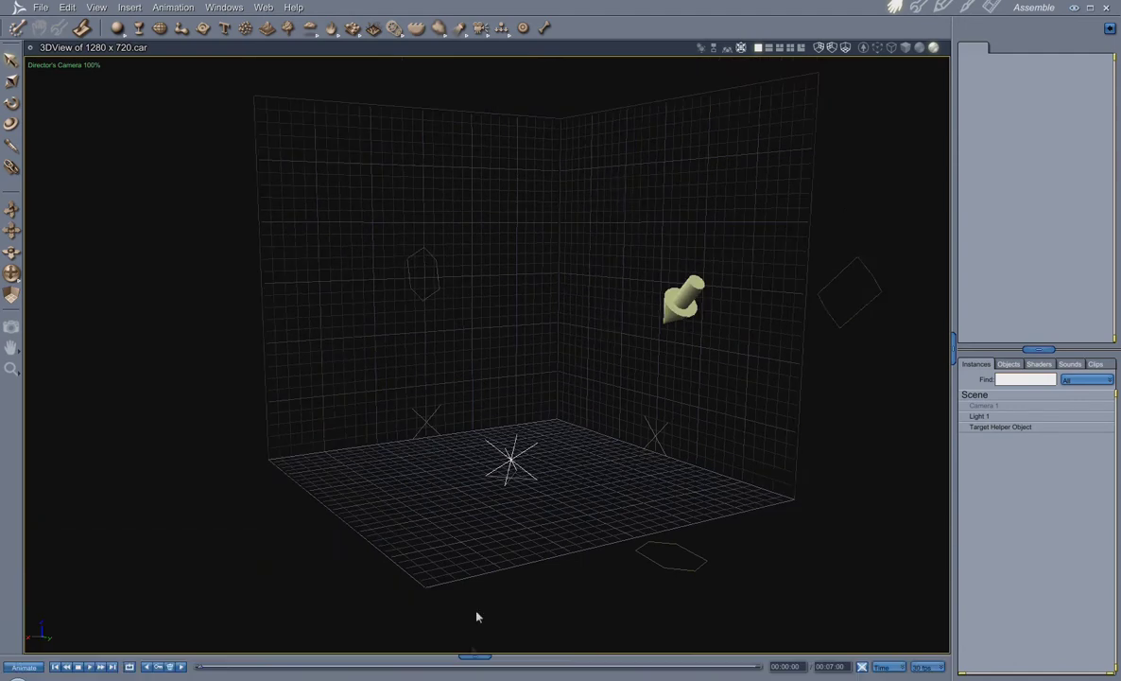
pyautogui.moveTo(479, 662)
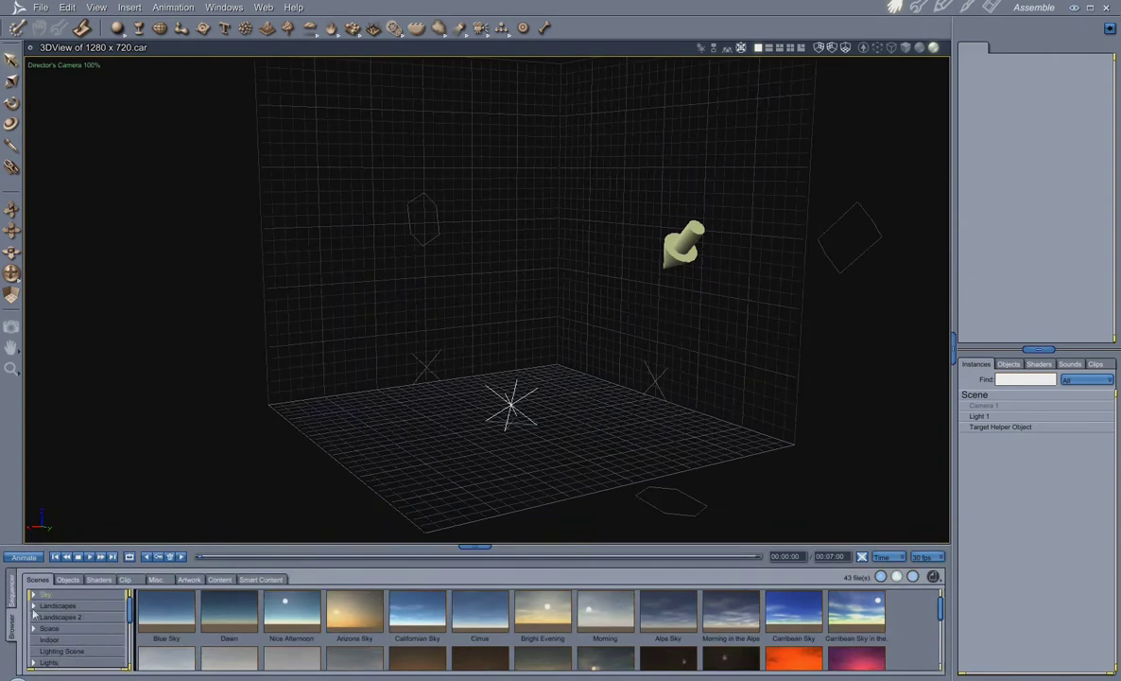
pyautogui.moveTo(459, 545); pyautogui.dragTo(541, 248)
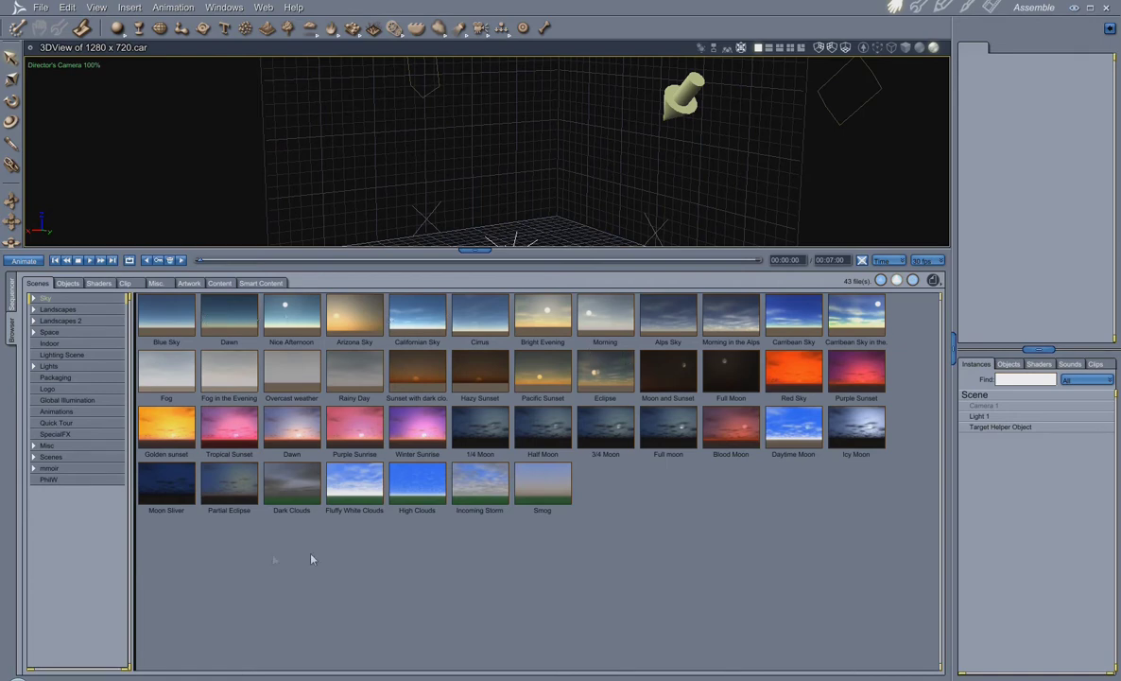
# - Browse Landscapes, Landscapes 2 and Space presets, ending on the 19 Indoor presets, and enlarge the viewport
pyautogui.click(66, 310)
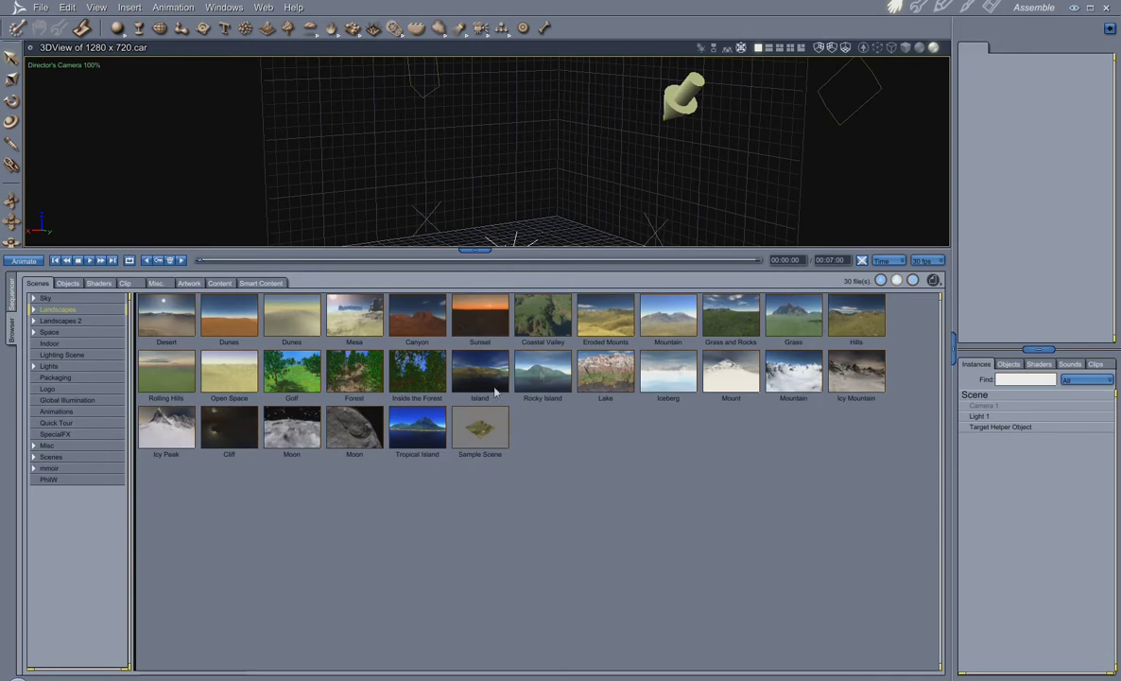
pyautogui.click(74, 322)
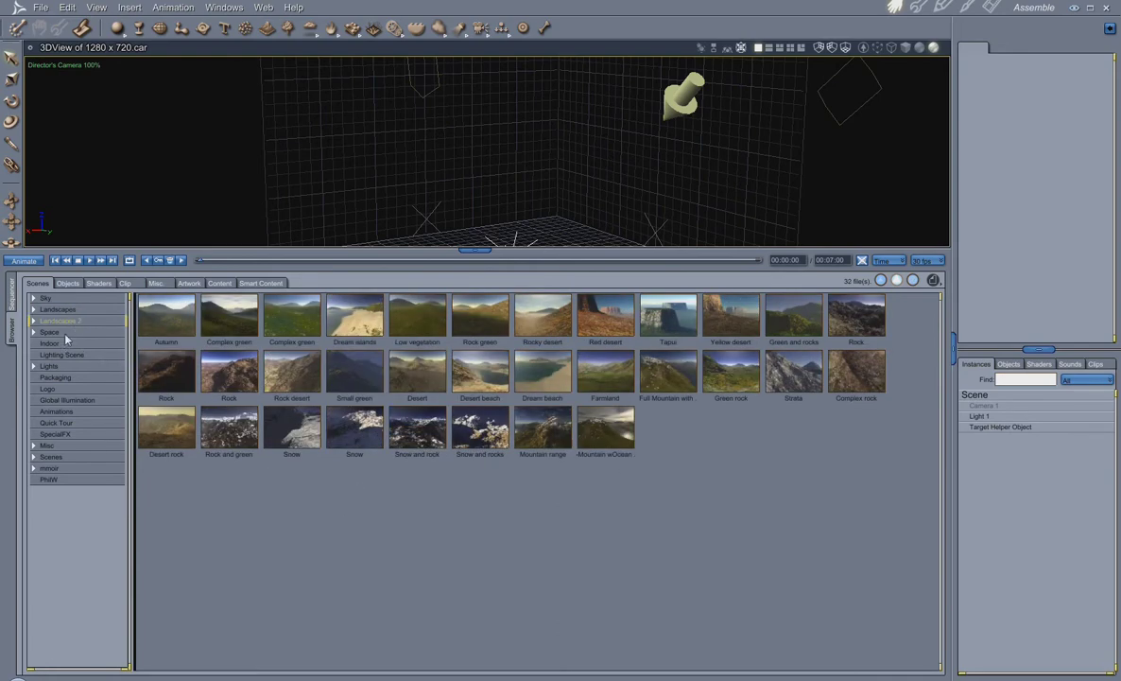
pyautogui.click(62, 332)
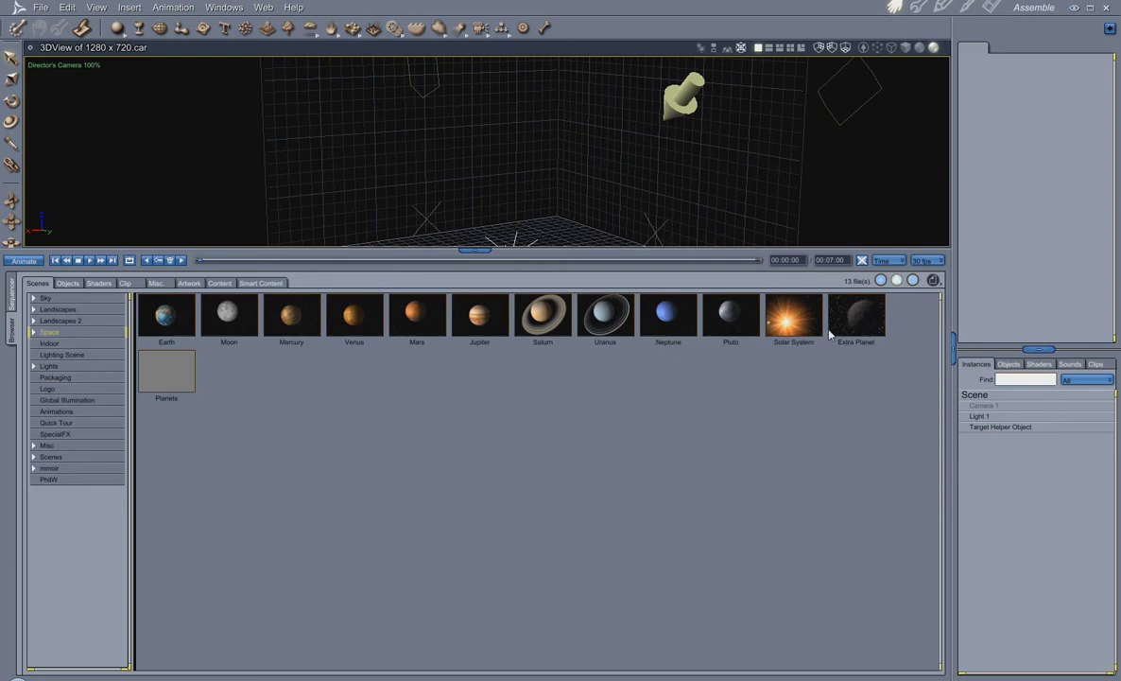
pyautogui.click(49, 343)
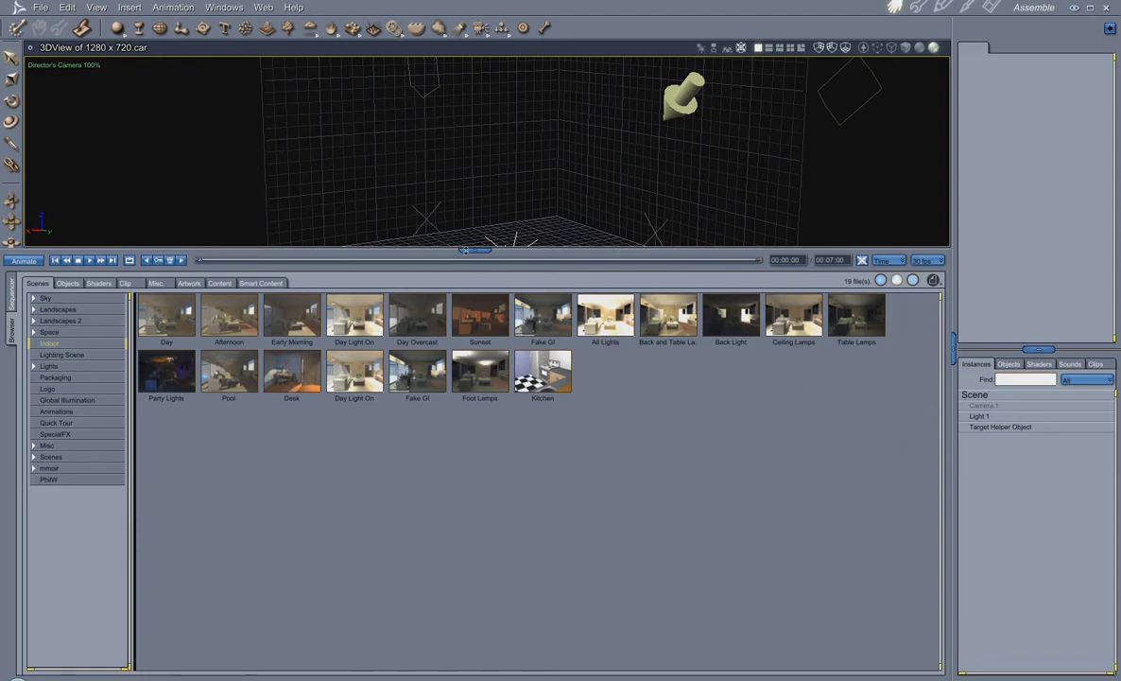
pyautogui.moveTo(463, 250); pyautogui.dragTo(475, 404)
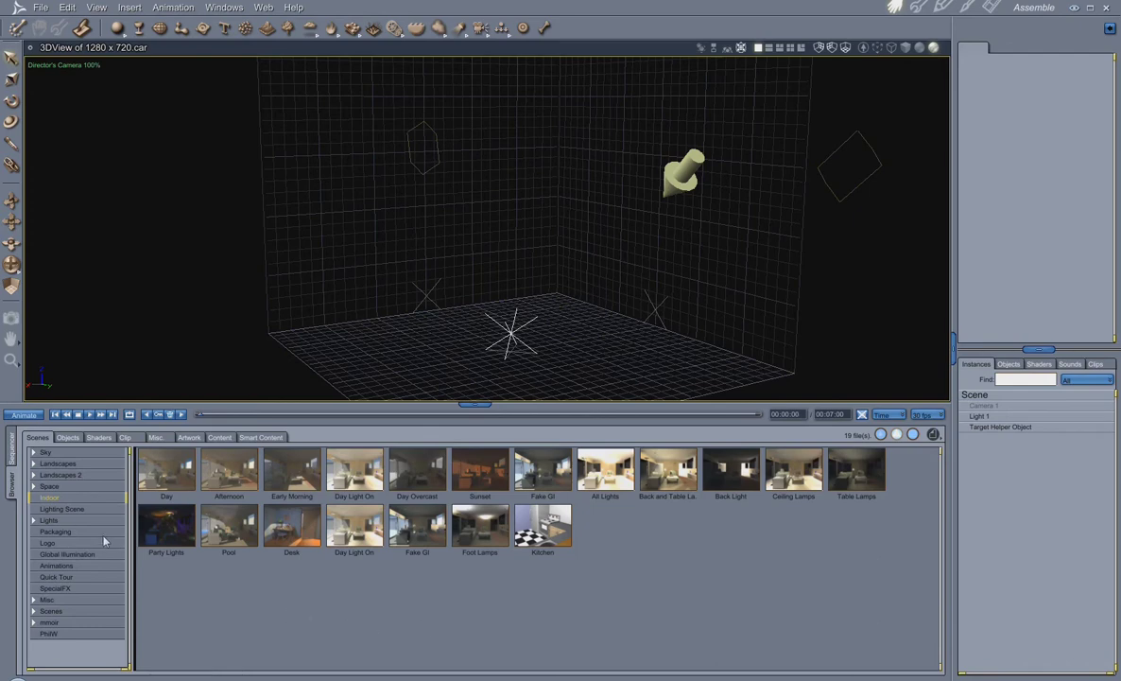
# - Show the 26 Lighting Scene presets, One Point Lighting through Stage
pyautogui.click(68, 512)
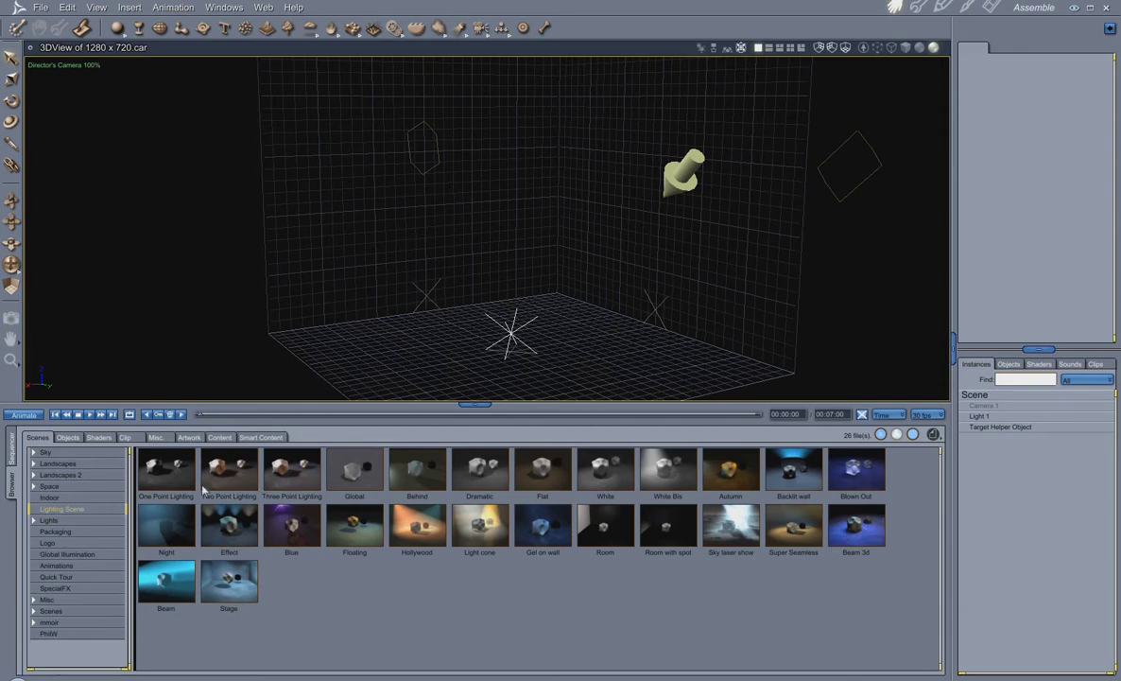
# - Browse Packaging, Logo, Global Illumination, Animations, Quick Tour and SpecialFX presets, ending on the 12 Misc presets
pyautogui.click(66, 533)
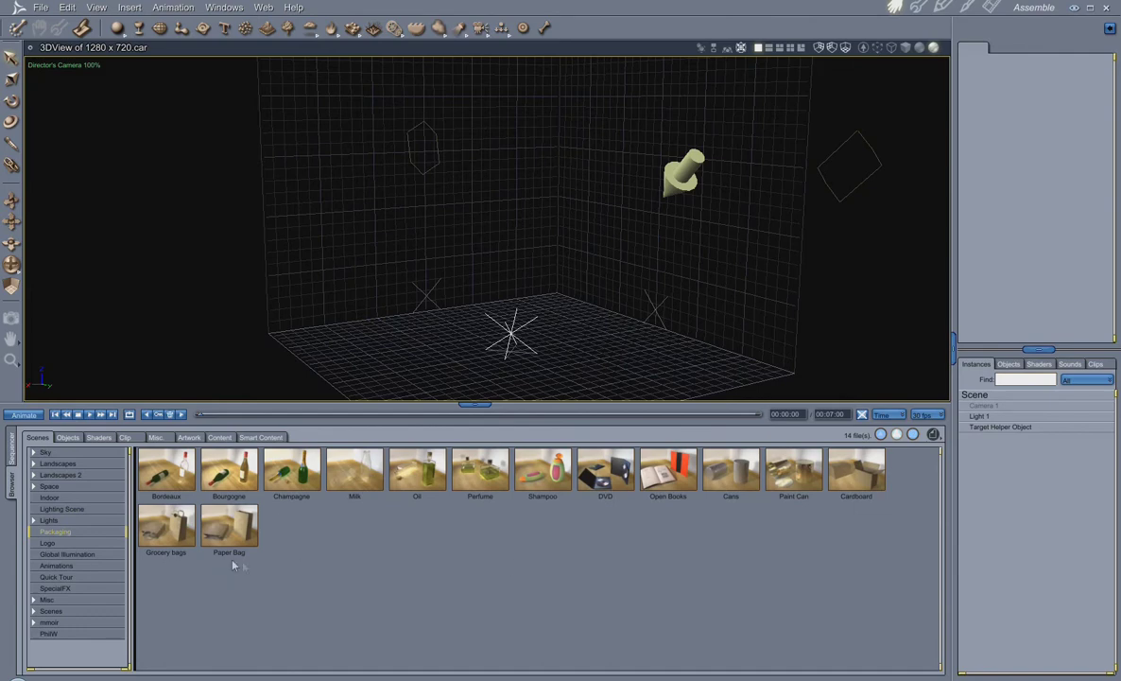
pyautogui.click(45, 544)
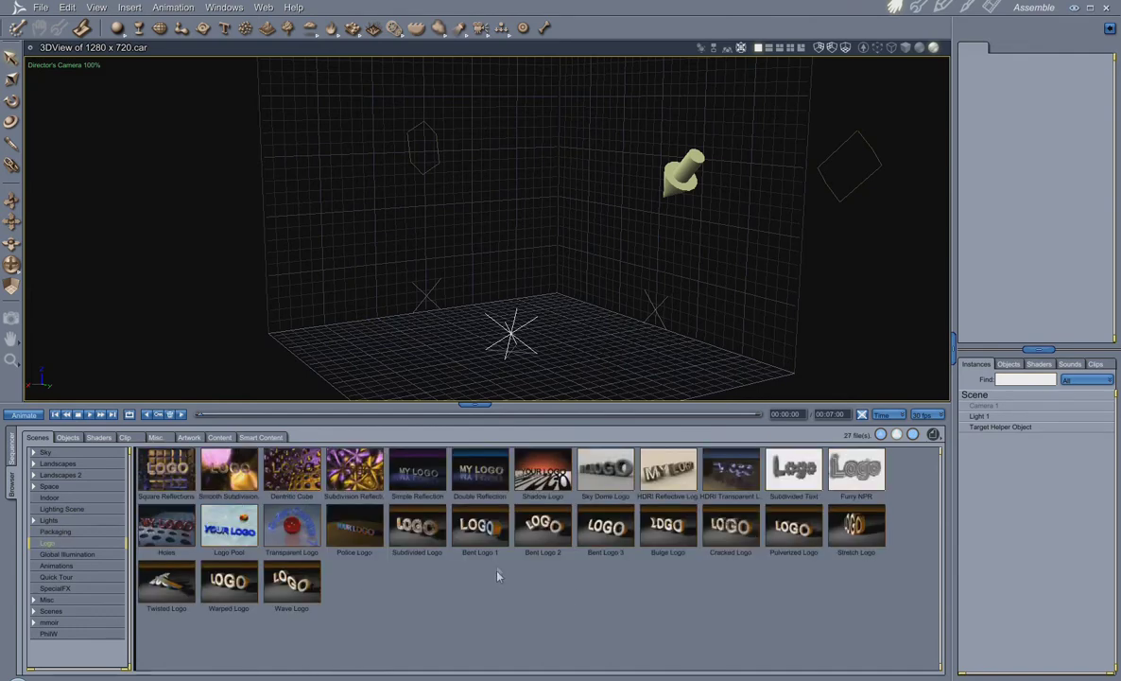
pyautogui.click(57, 555)
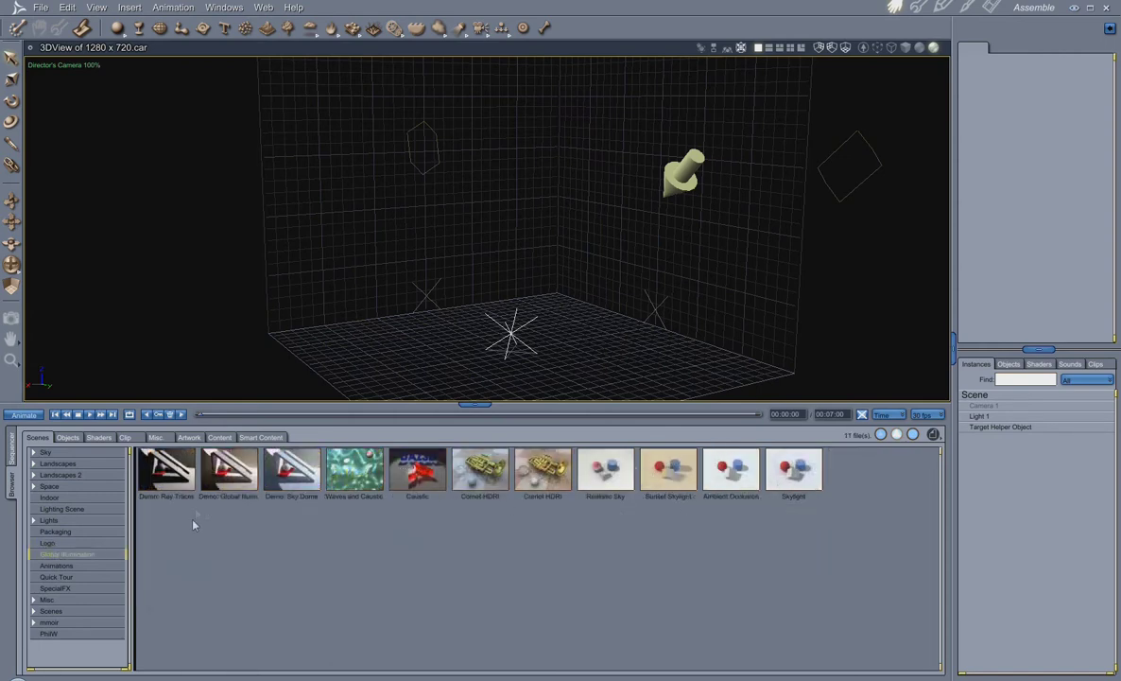
pyautogui.click(55, 565)
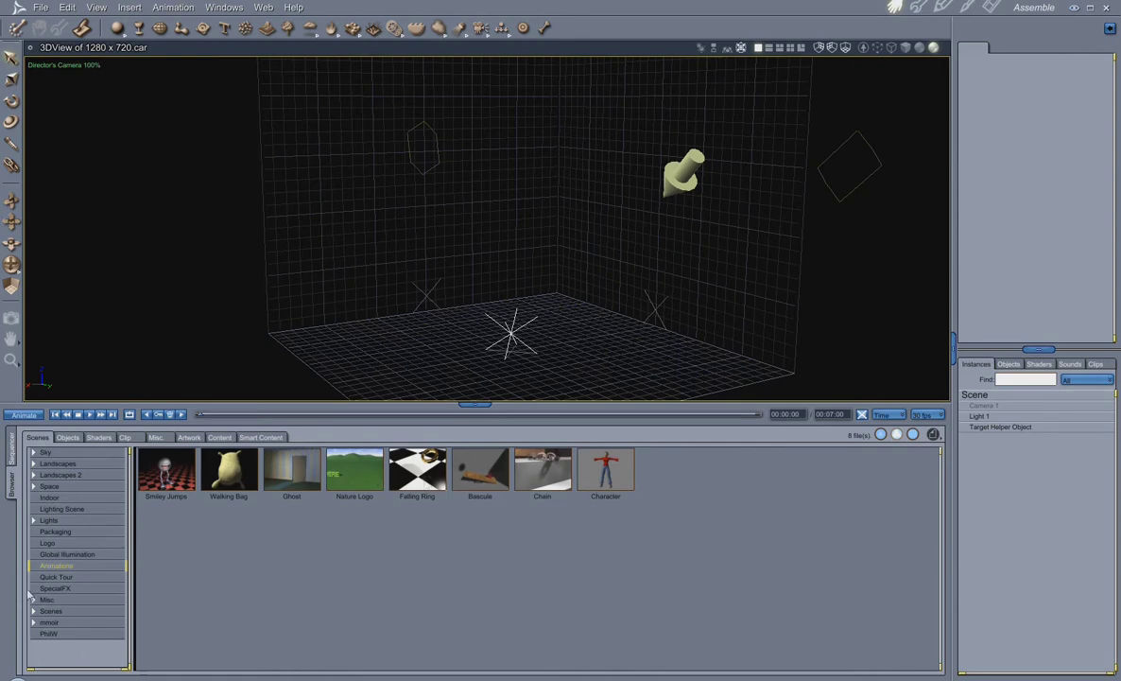
pyautogui.click(55, 576)
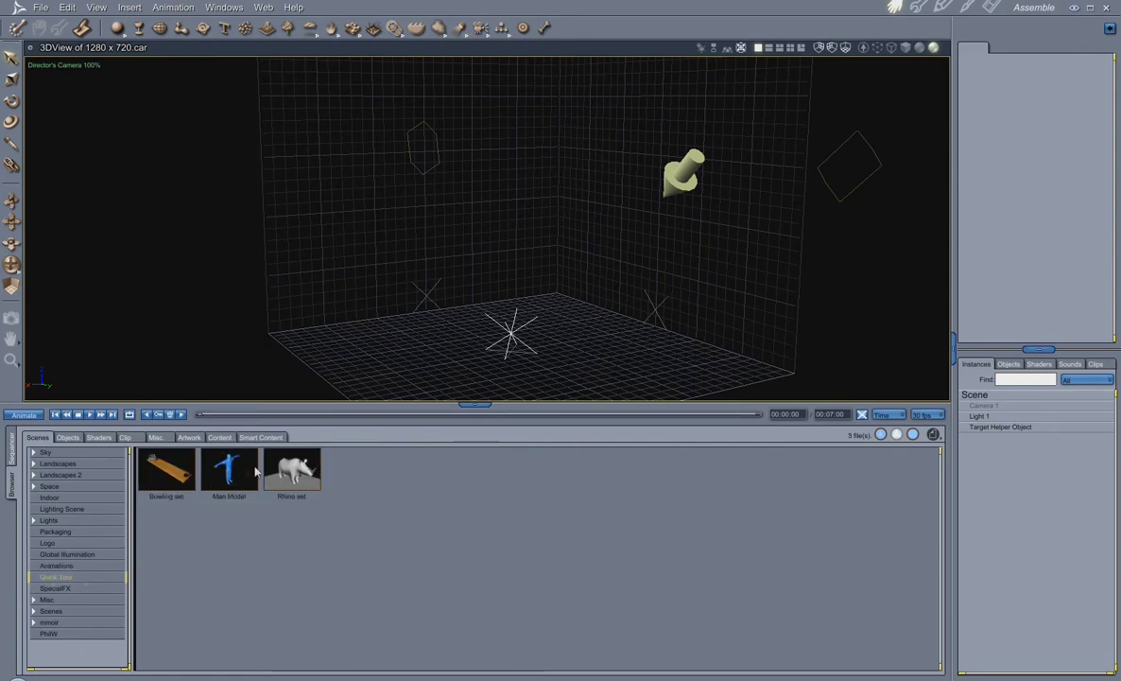
pyautogui.click(57, 590)
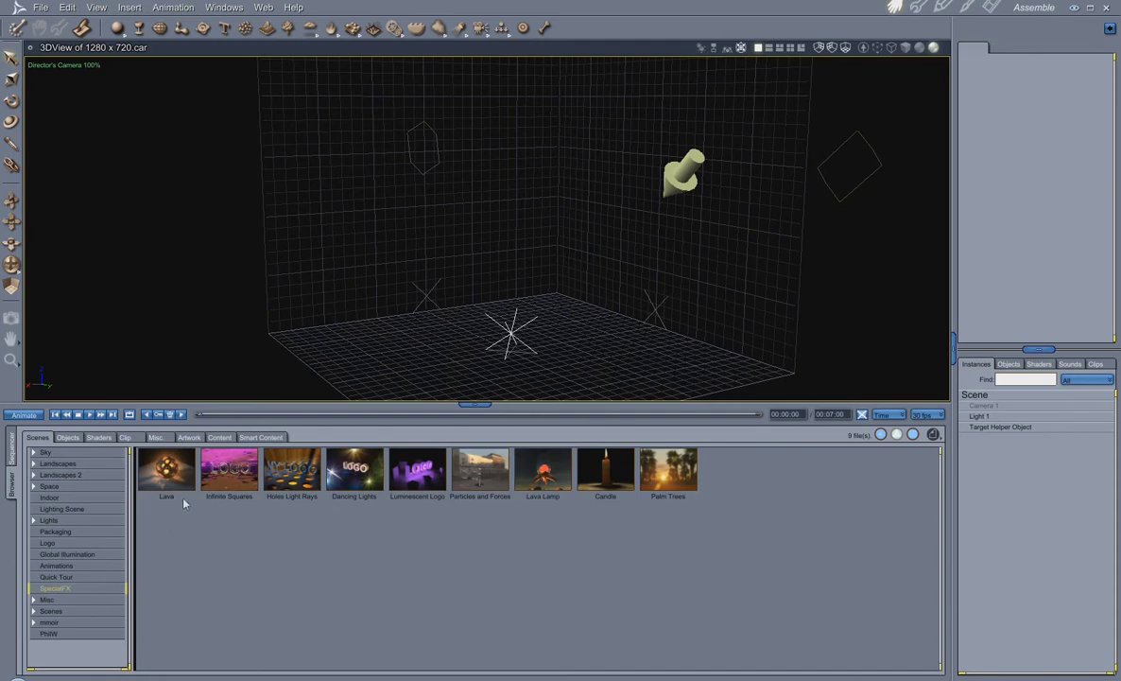
pyautogui.click(107, 599)
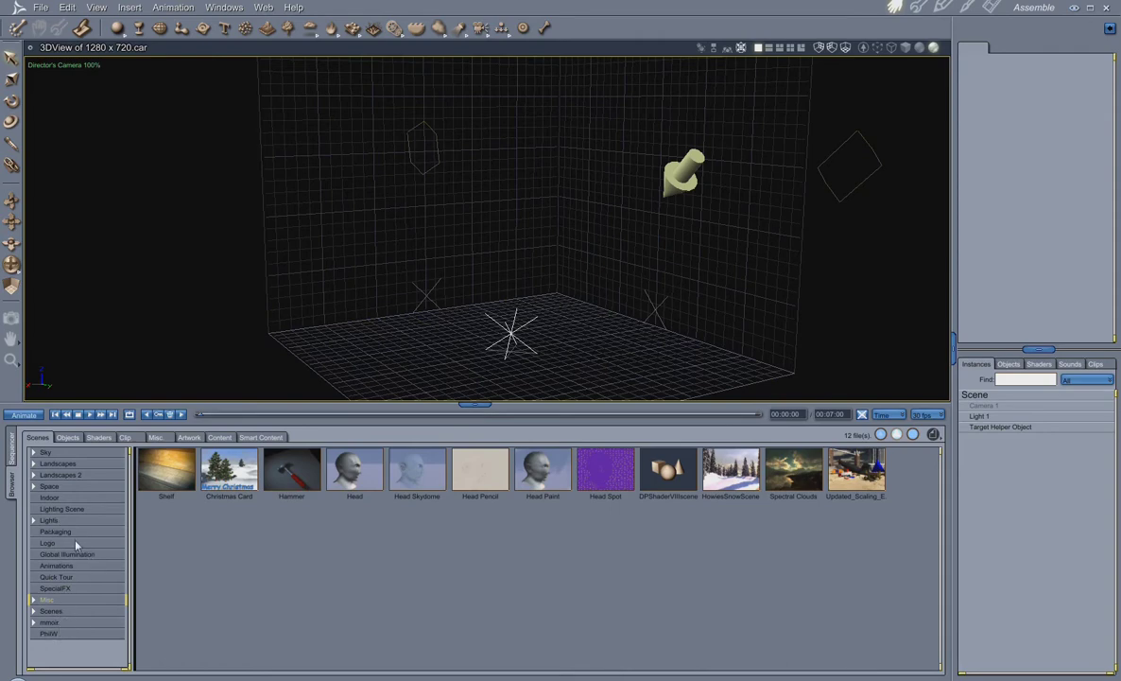
# - Expand and collapse the Sky folder, enlarge the 3D view, and show the Deserts objects
pyautogui.click(34, 453)
pyautogui.click(34, 454)
pyautogui.moveTo(477, 403); pyautogui.dragTo(476, 476)
pyautogui.click(68, 509)
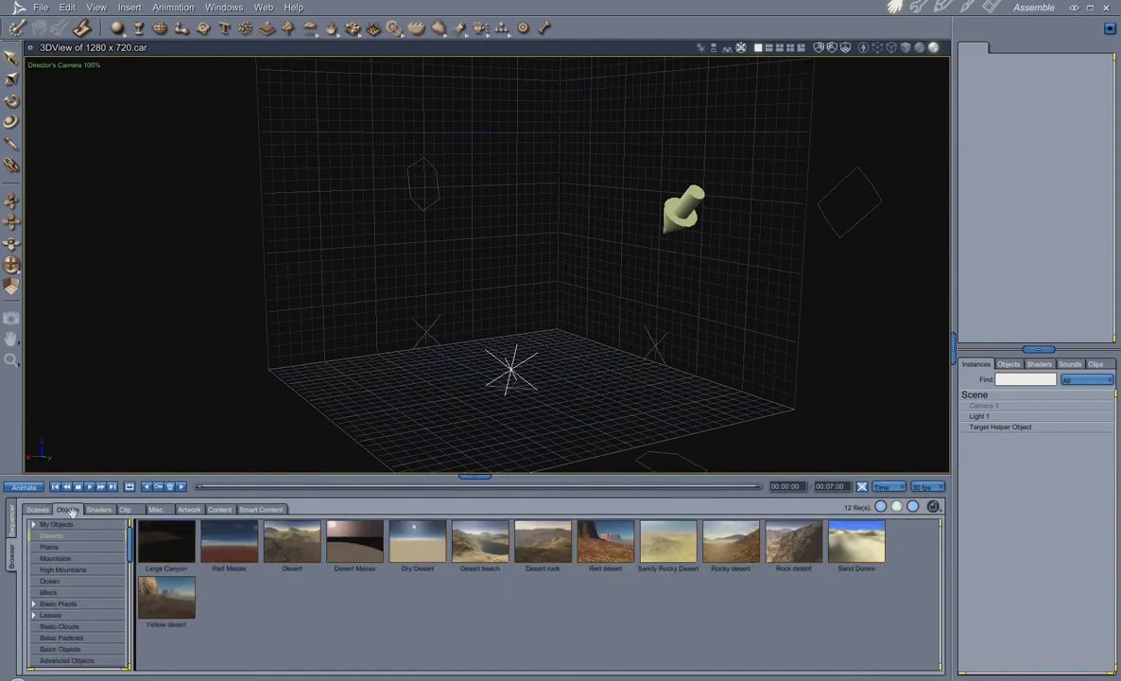
# - Enlarge the content browser and view the Plains, Mountains and High Mountains terrain objects
pyautogui.moveTo(485, 475); pyautogui.dragTo(475, 376)
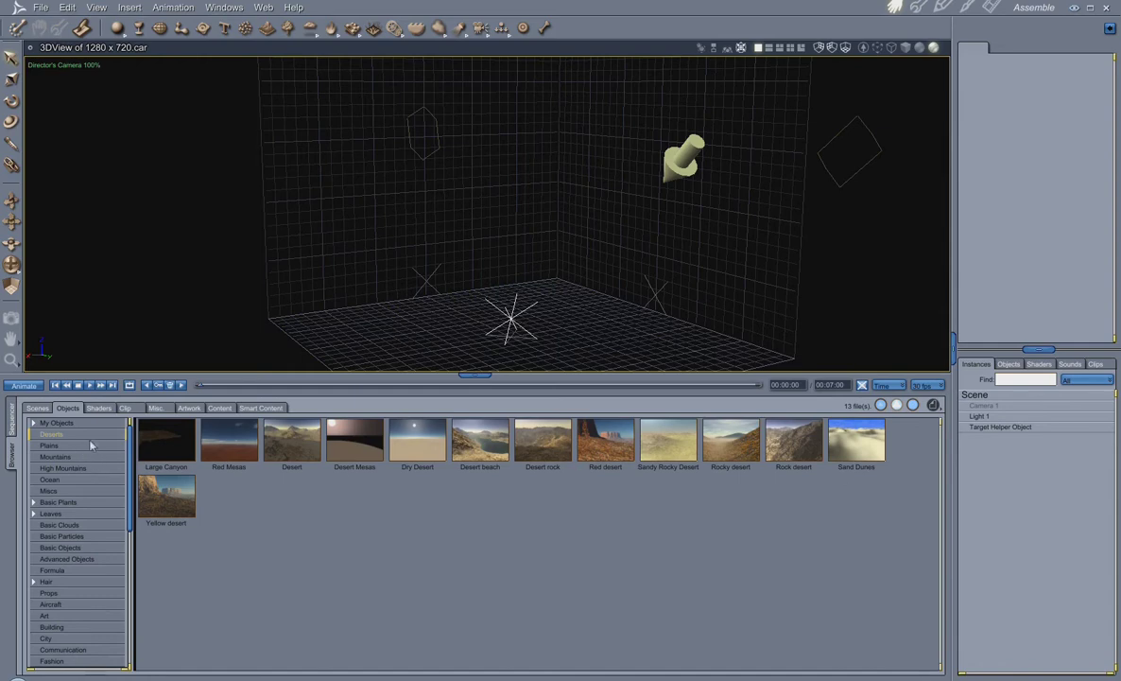
pyautogui.click(56, 446)
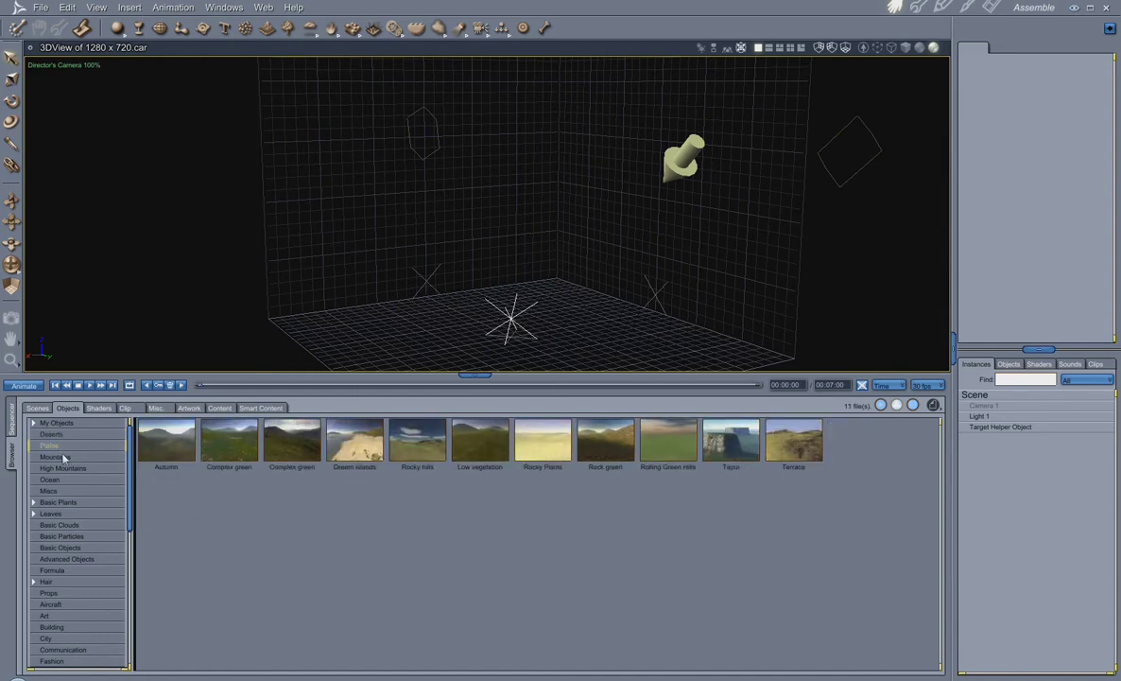
pyautogui.click(64, 459)
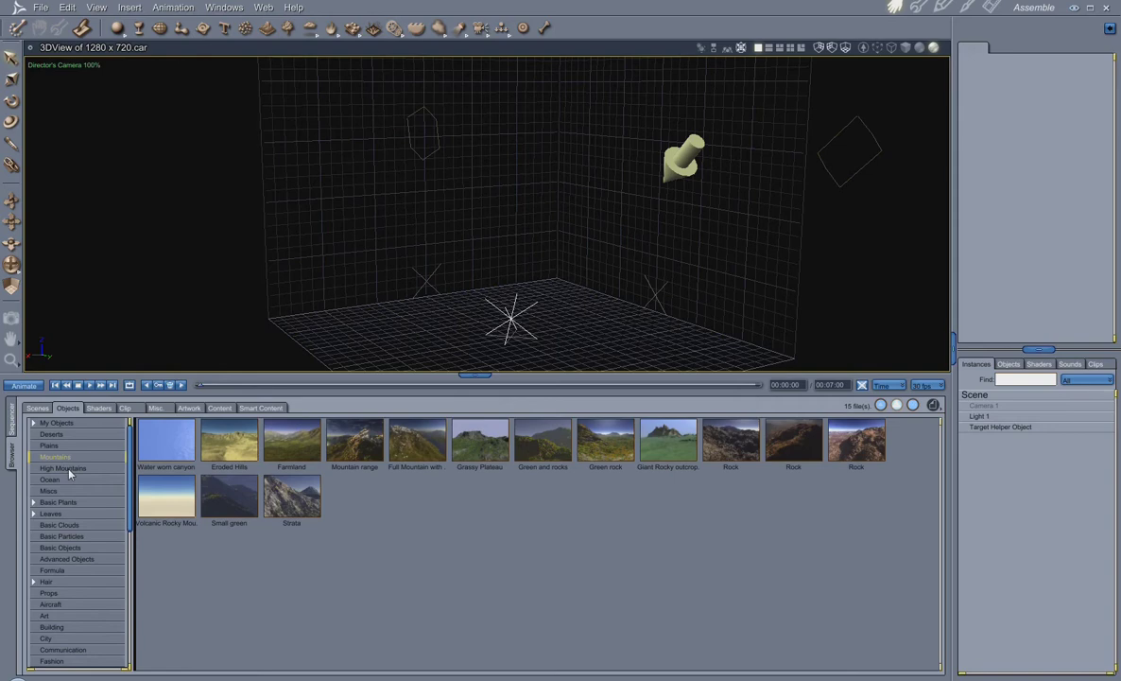
pyautogui.click(68, 470)
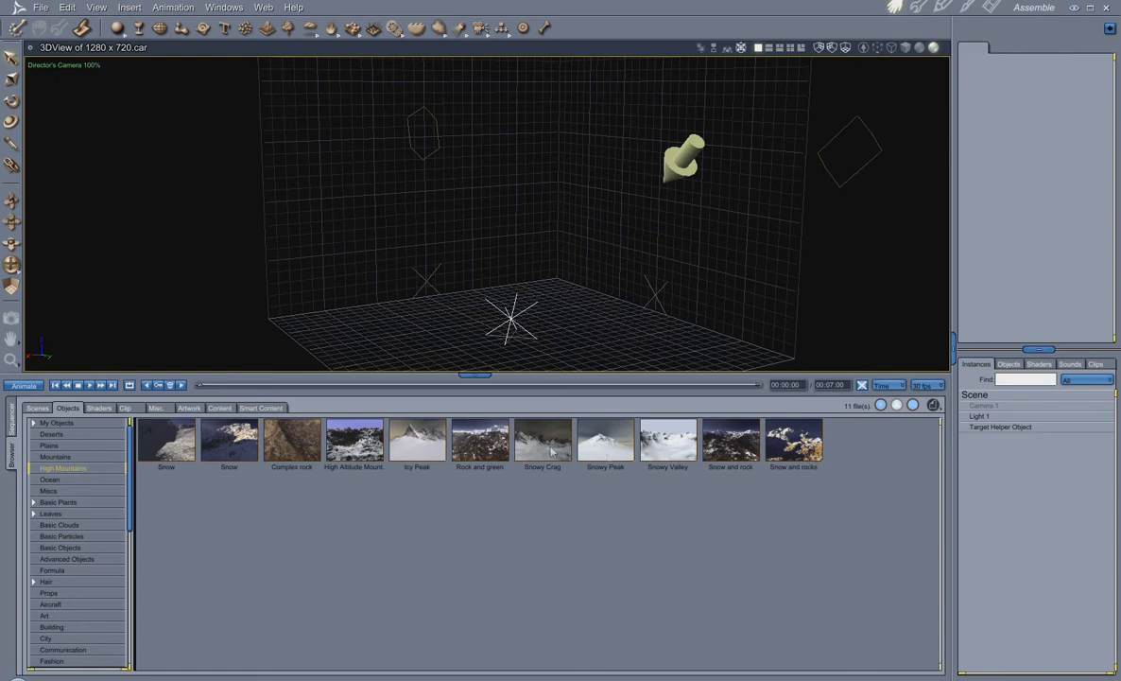
# - Compare the Landscapes and Landscapes 2 scene presets, then return to the Ocean objects
pyautogui.click(37, 407)
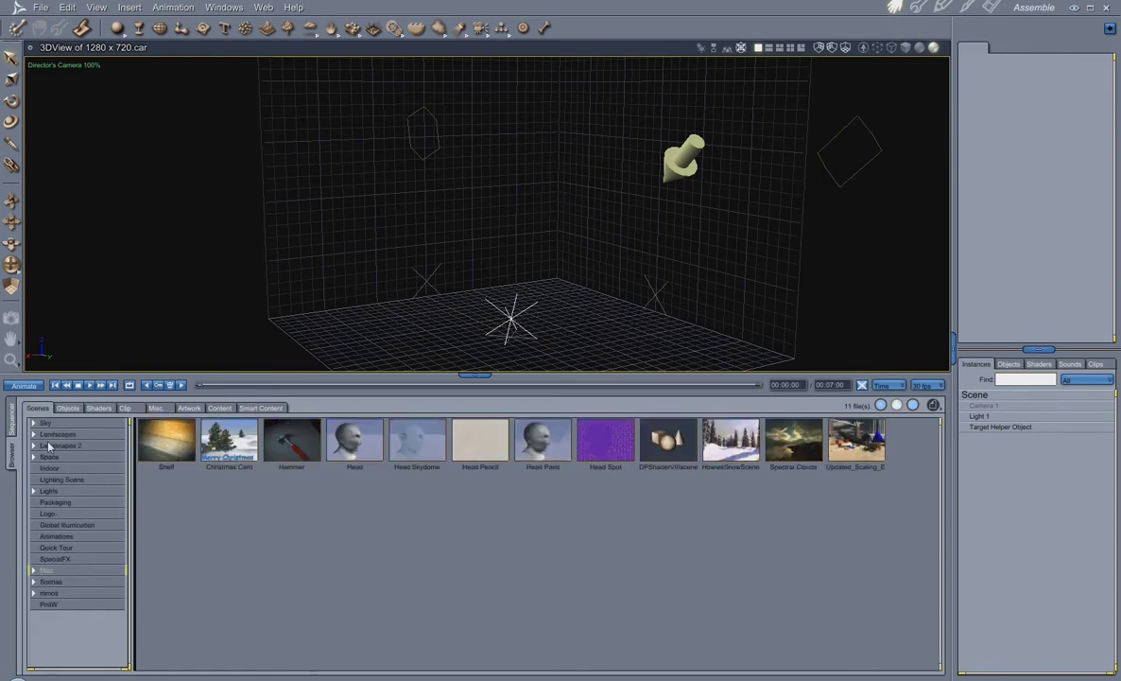
pyautogui.click(55, 435)
pyautogui.click(59, 445)
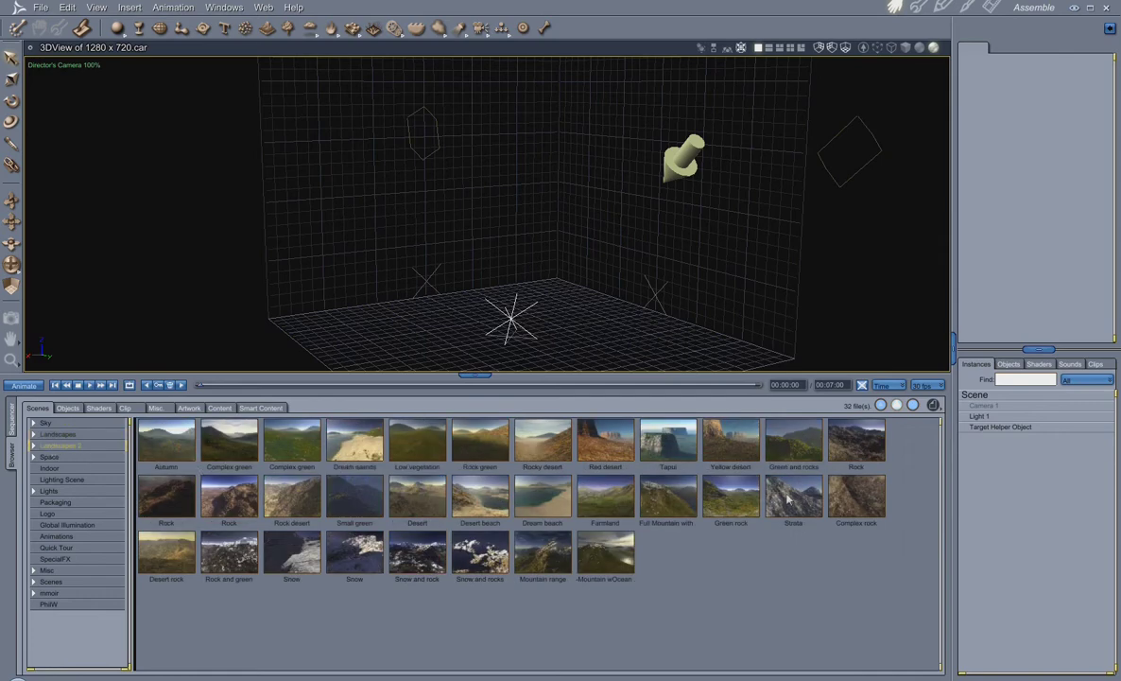
pyautogui.click(67, 408)
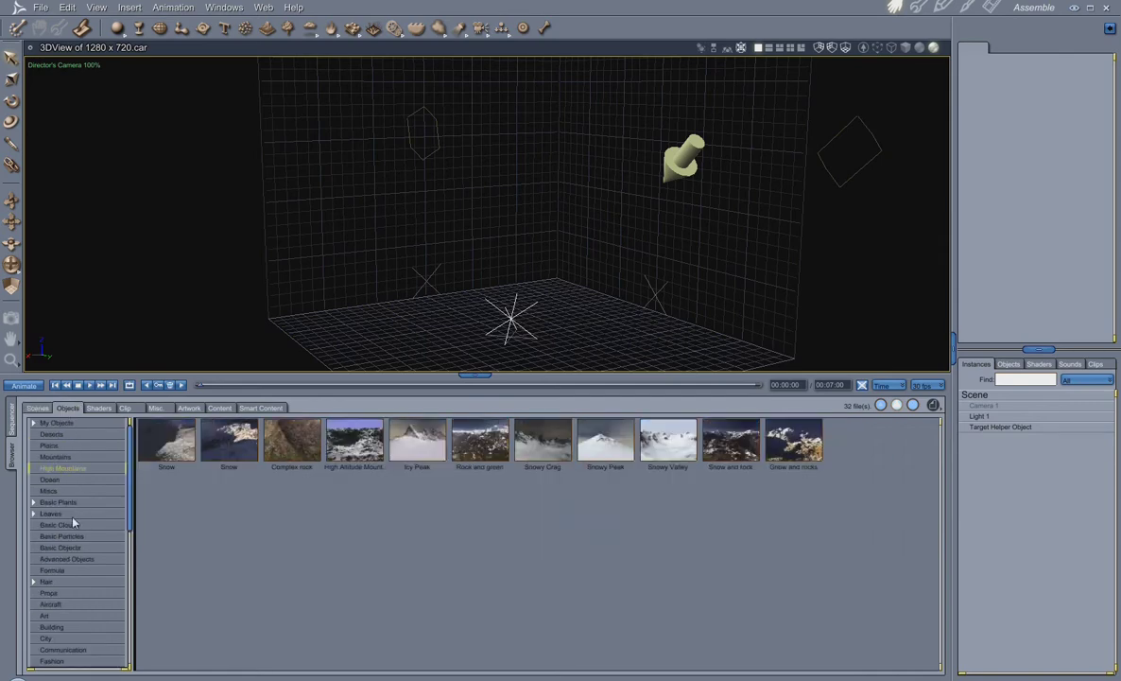
pyautogui.click(66, 478)
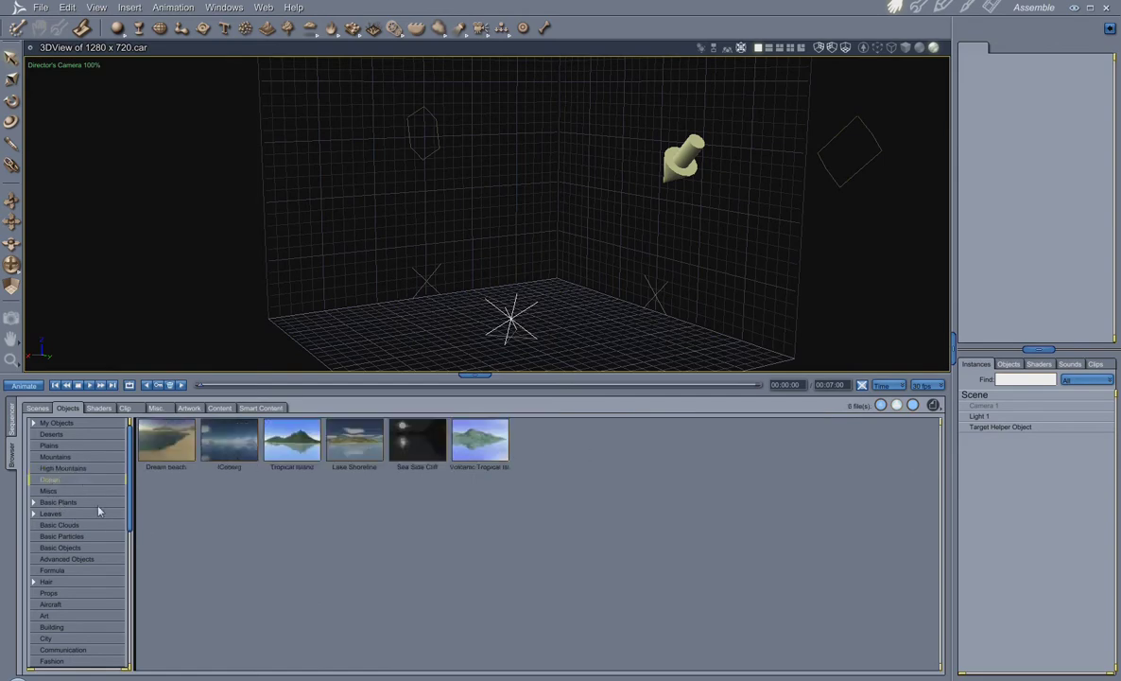
# - Browse Misc, Basic Plants, Leaves, Clouds, Particles, Basic and Advanced Objects, Formula, Hair and Props
pyautogui.click(50, 492)
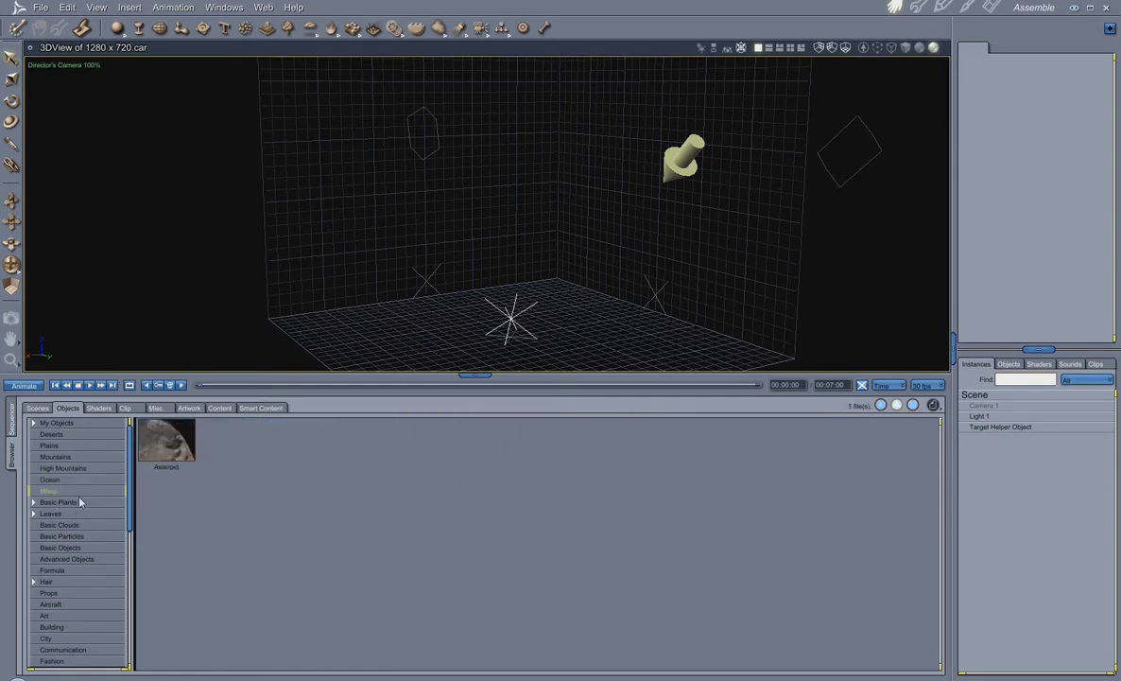
pyautogui.click(58, 502)
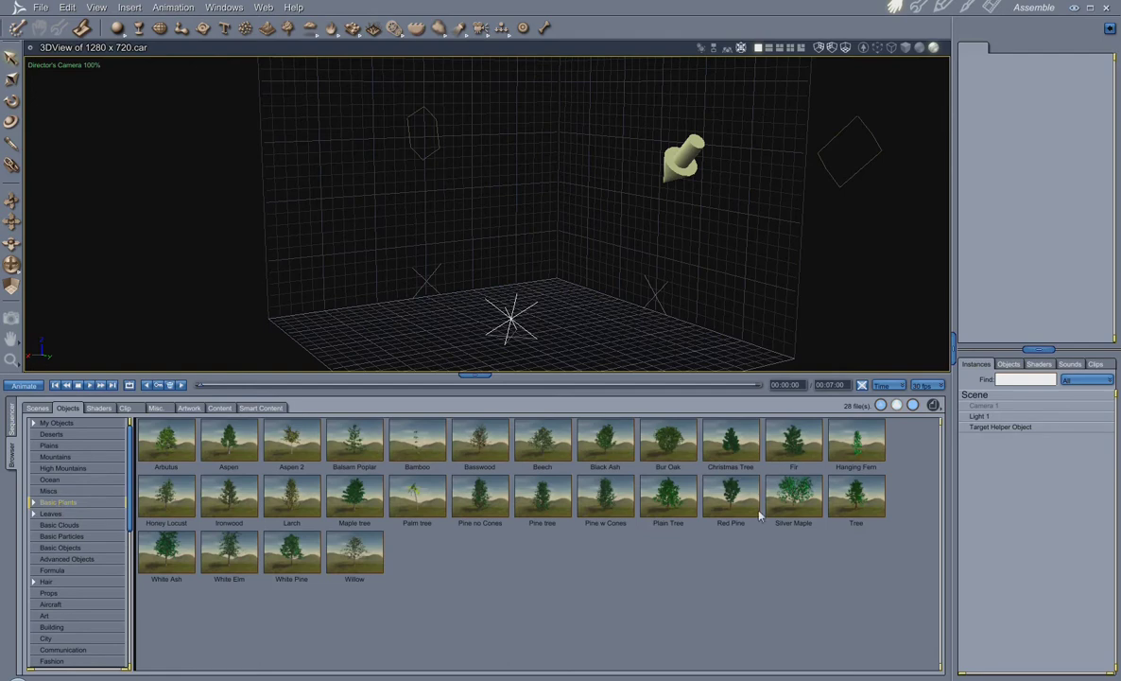
pyautogui.click(53, 514)
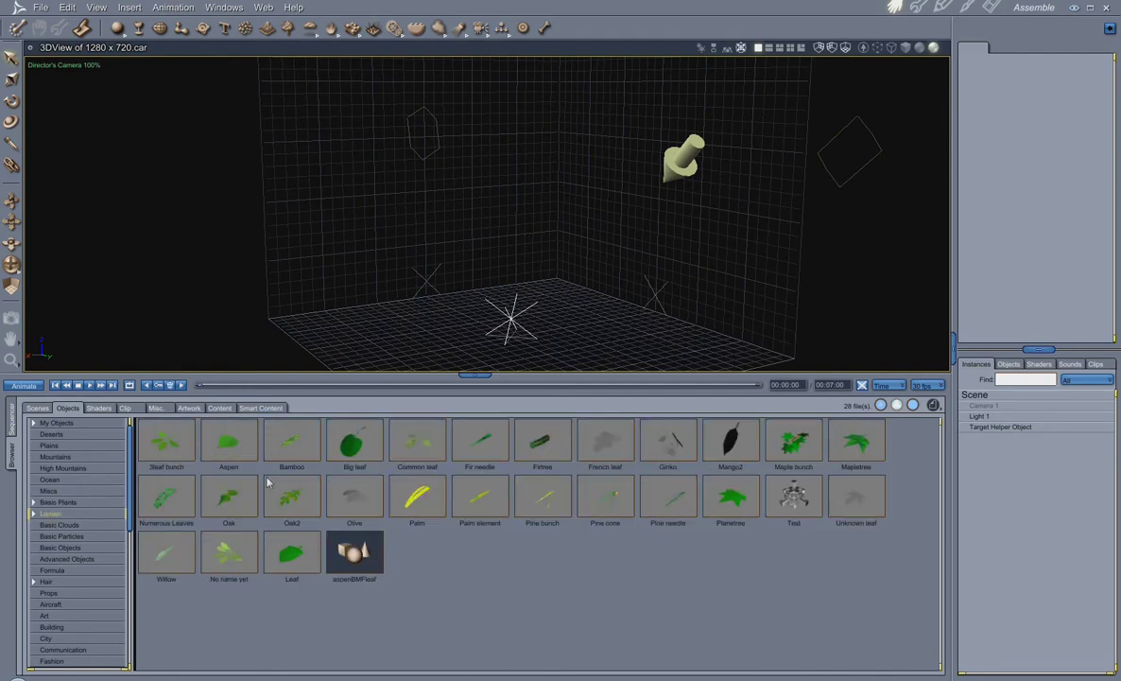
pyautogui.click(59, 525)
pyautogui.click(57, 536)
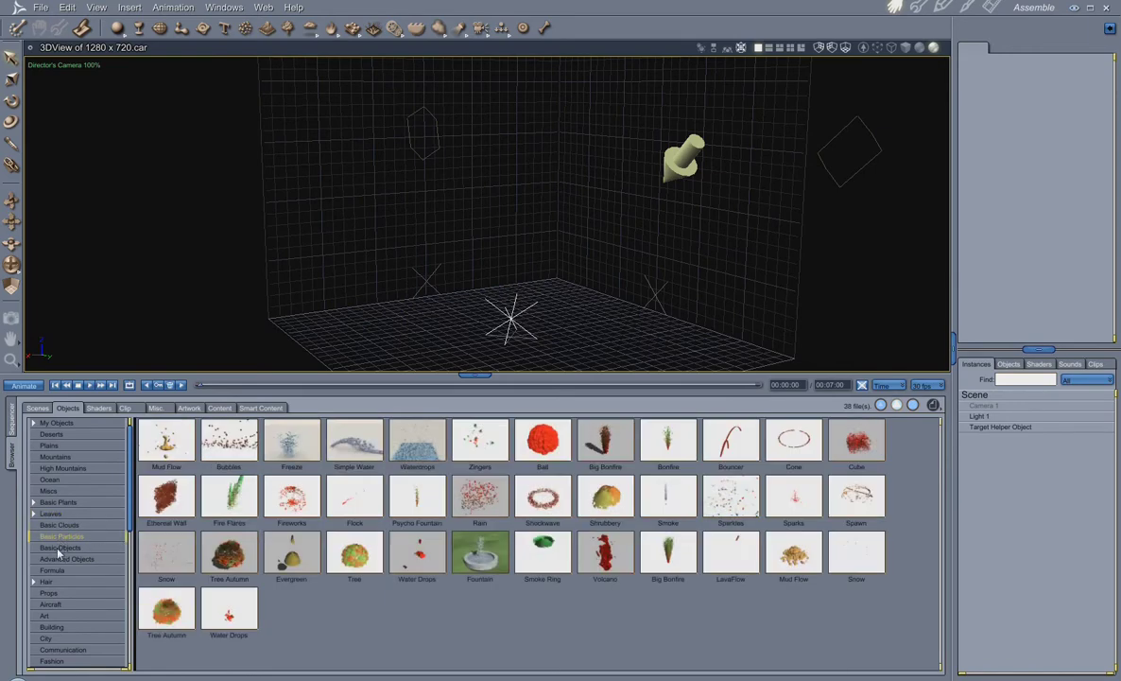
pyautogui.click(58, 549)
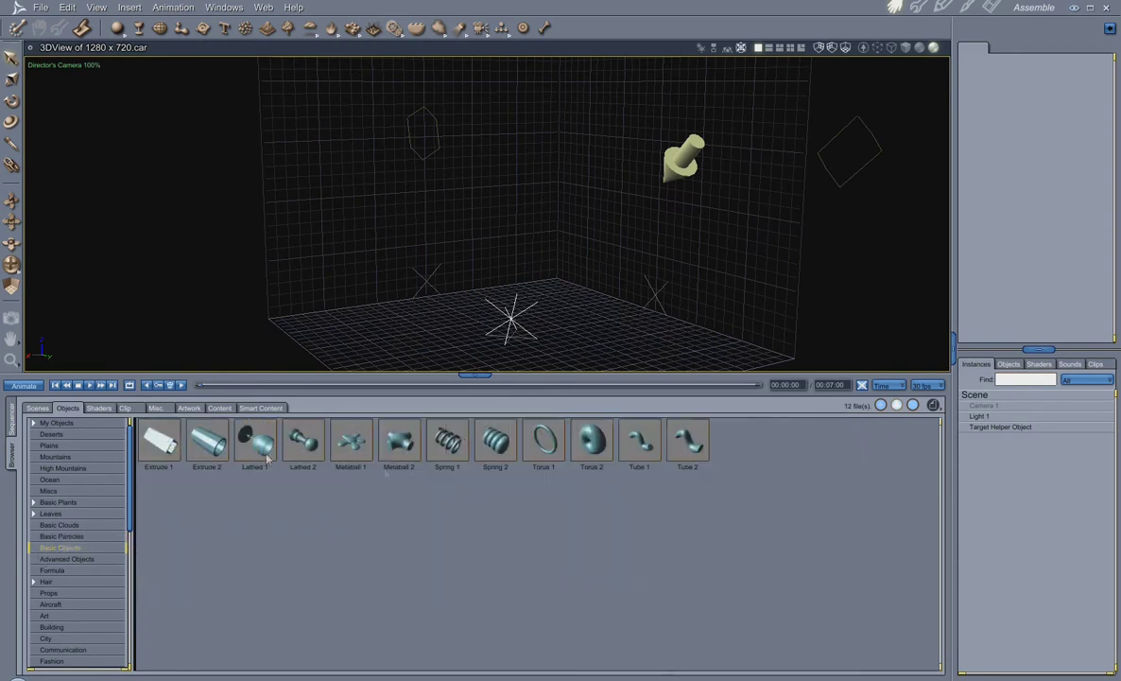
pyautogui.click(79, 559)
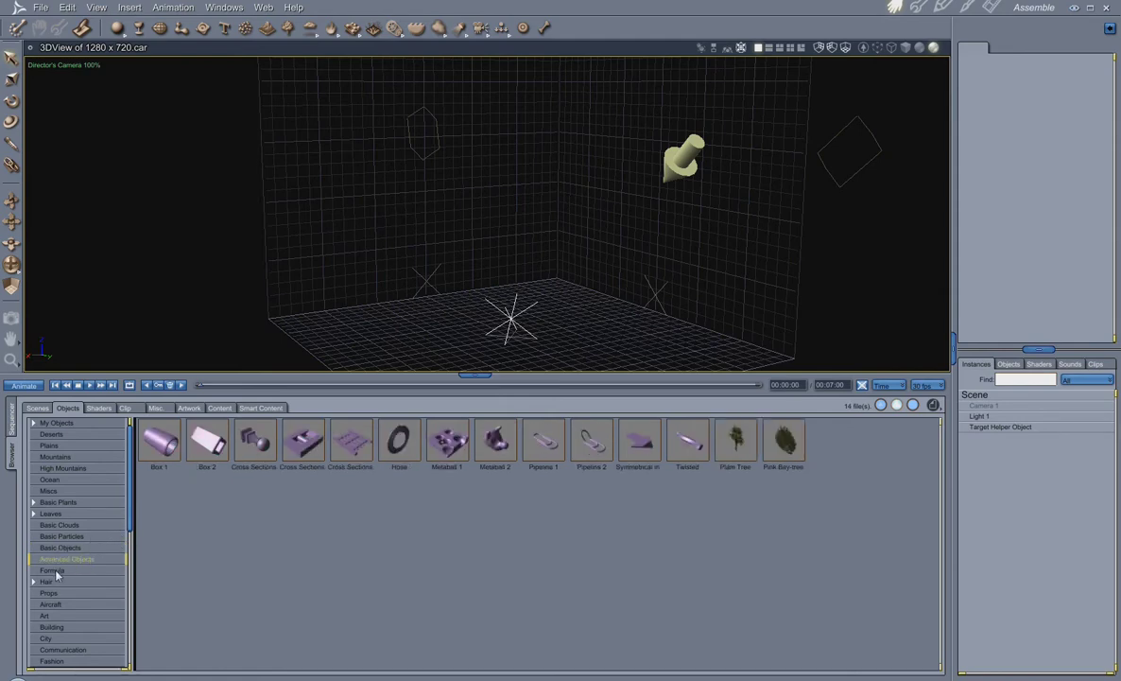
pyautogui.click(53, 570)
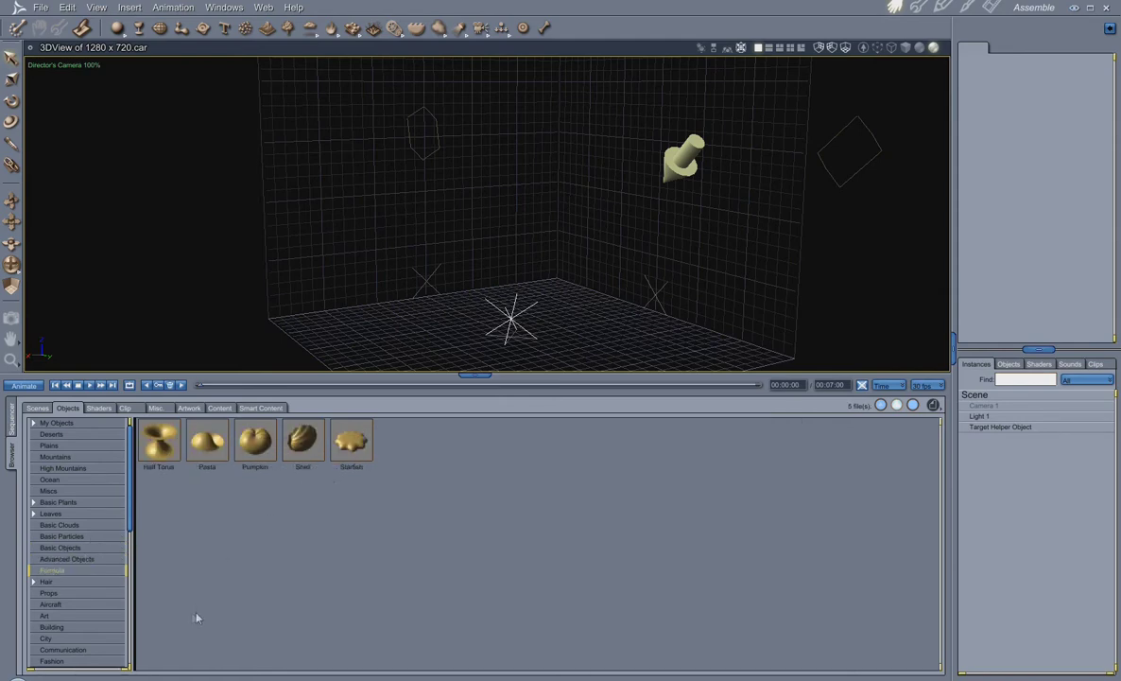
pyautogui.click(50, 584)
pyautogui.click(49, 592)
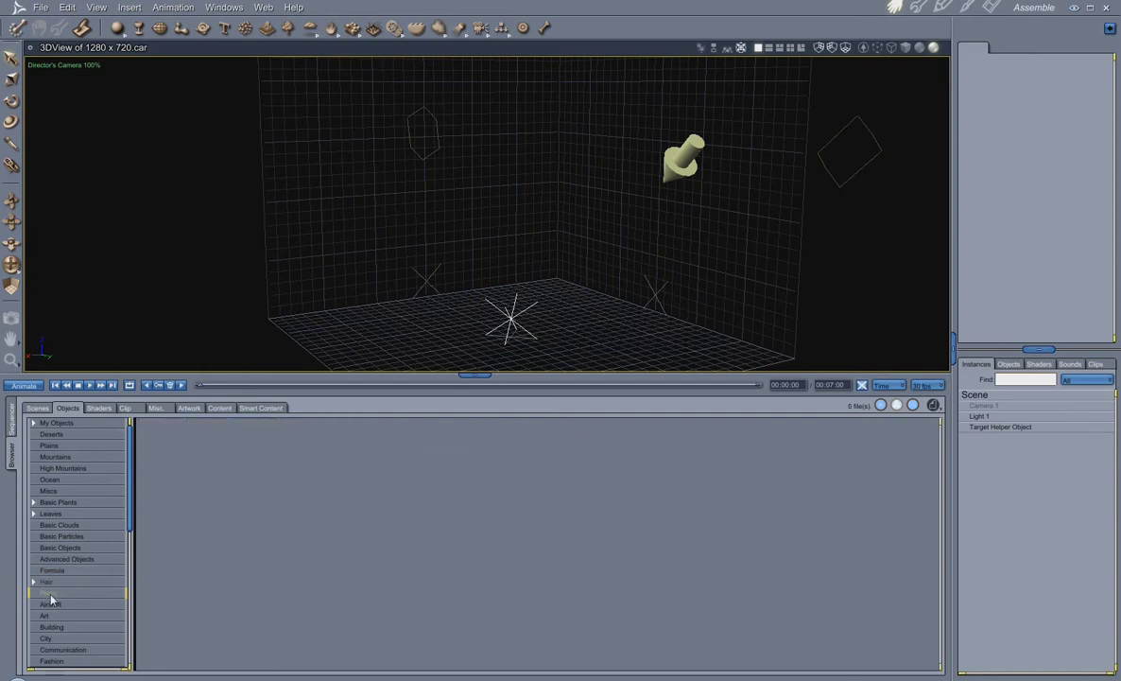
pyautogui.scroll(-1, 72, 588)
# - Browse Aircraft, Art, Building, City, Communication, Fashion, Food and Holidays, ending on the Home objects
pyautogui.click(53, 579)
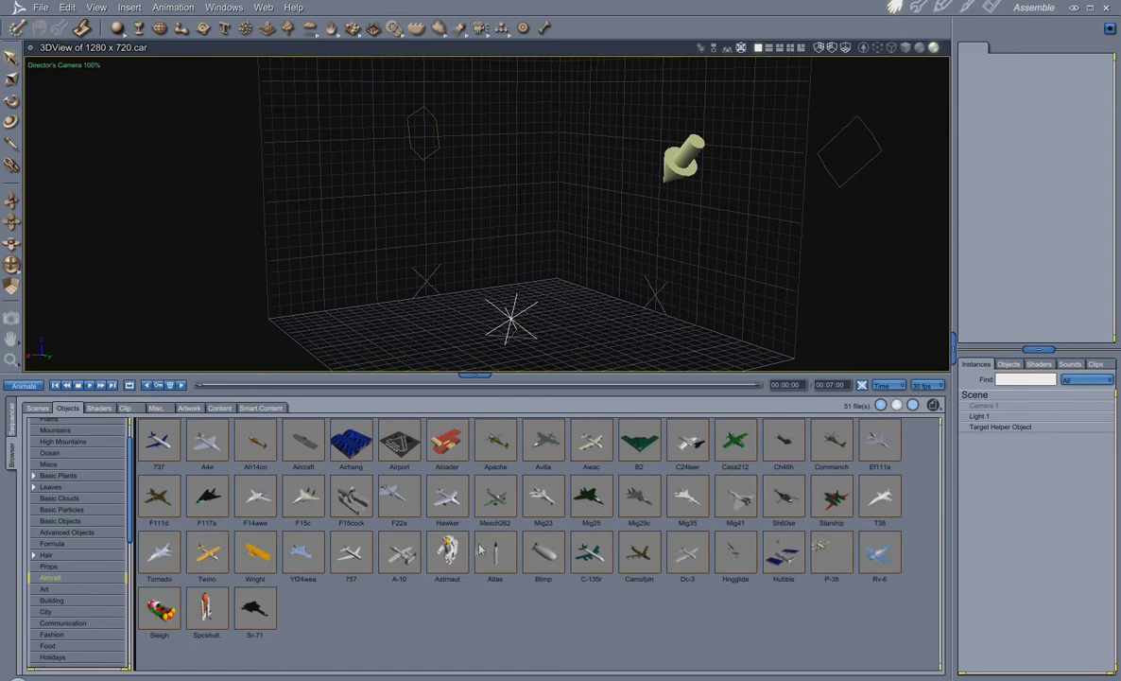
pyautogui.click(44, 590)
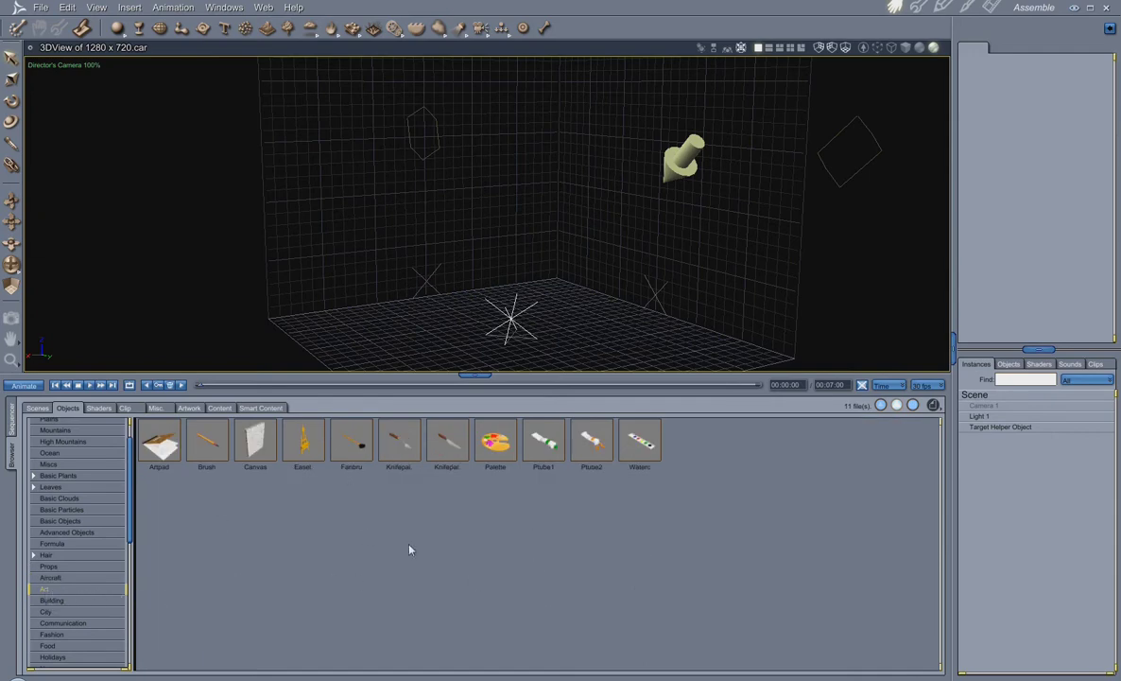
pyautogui.click(55, 599)
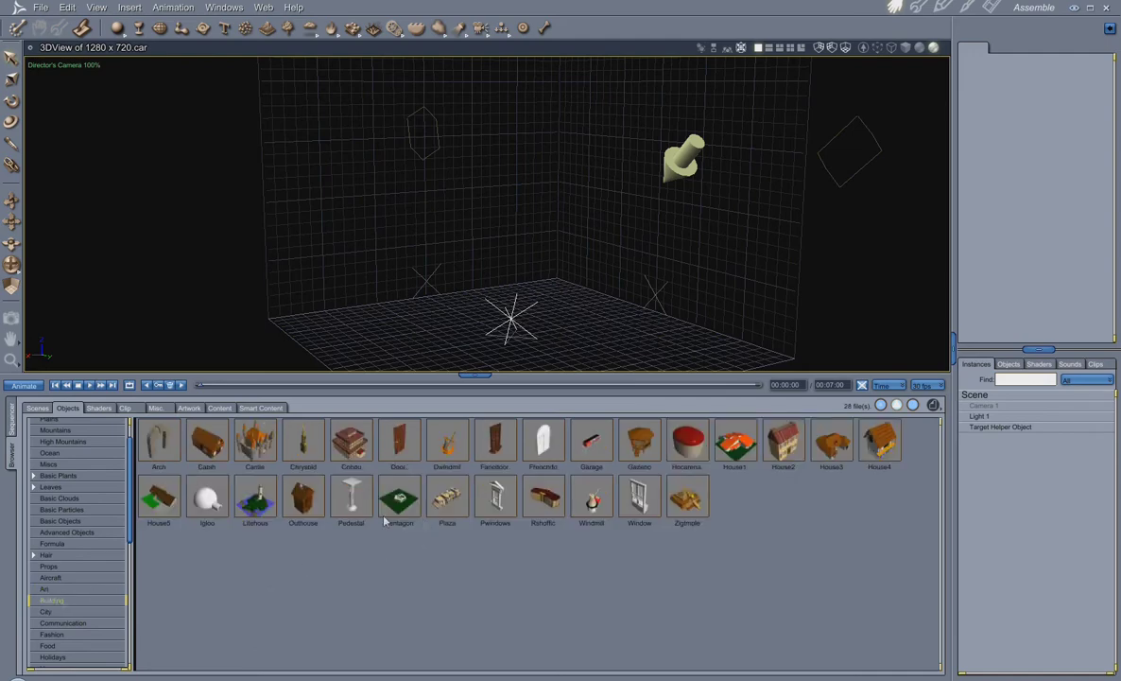
pyautogui.click(49, 613)
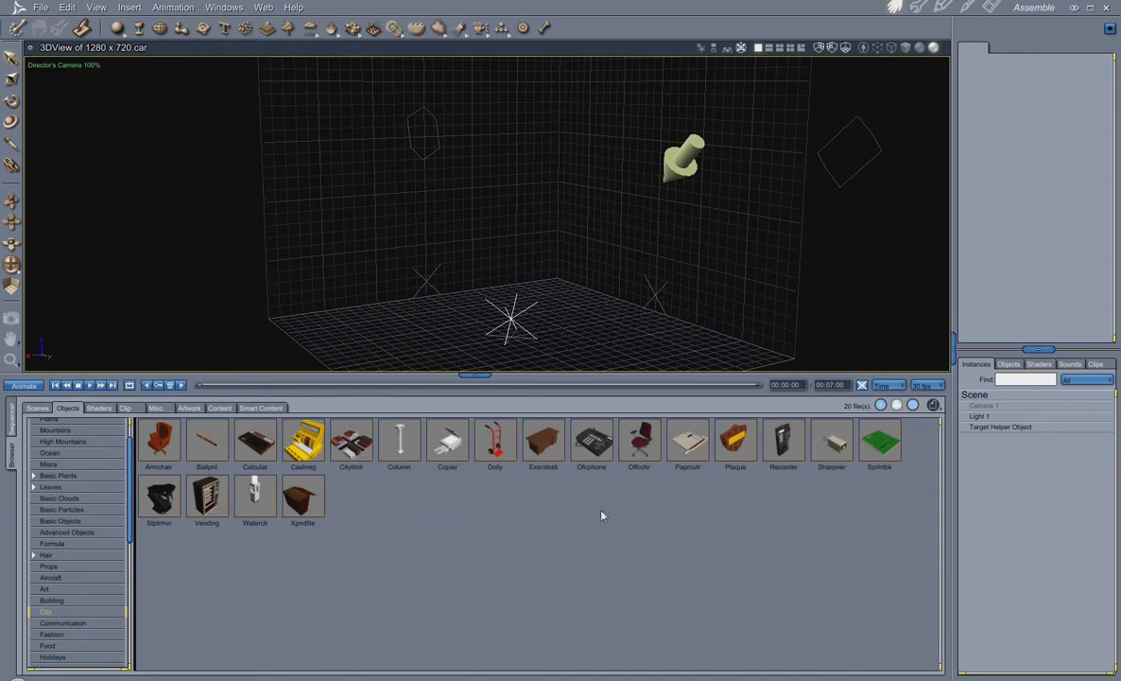
pyautogui.scroll(-3, 57, 649)
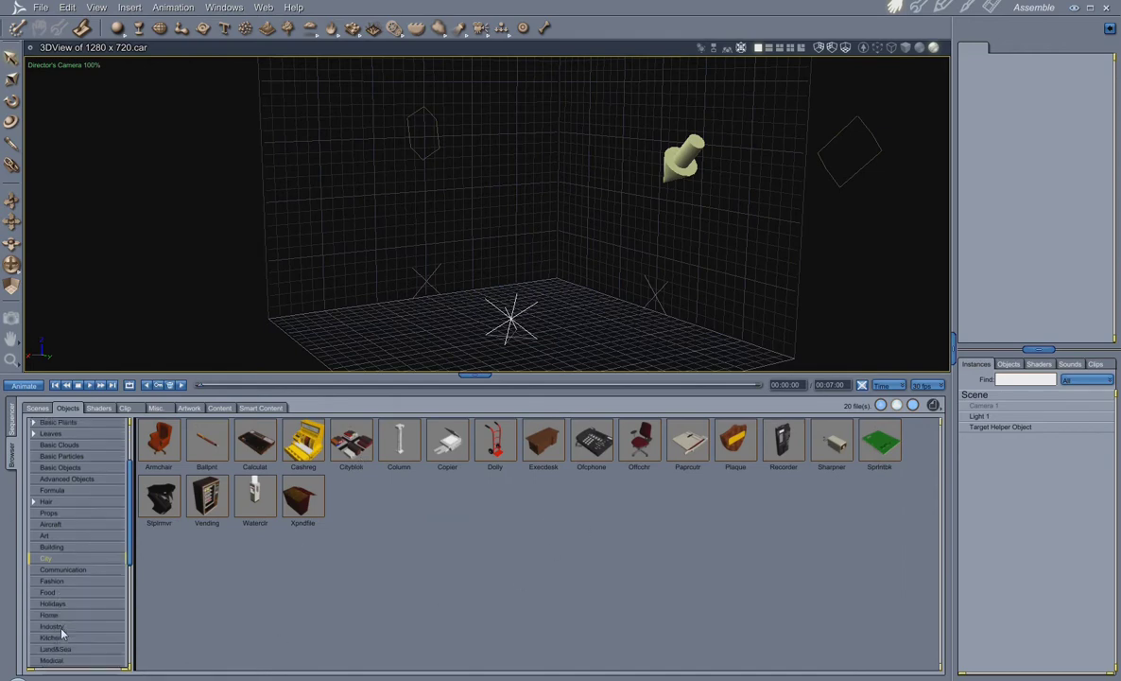
pyautogui.click(62, 544)
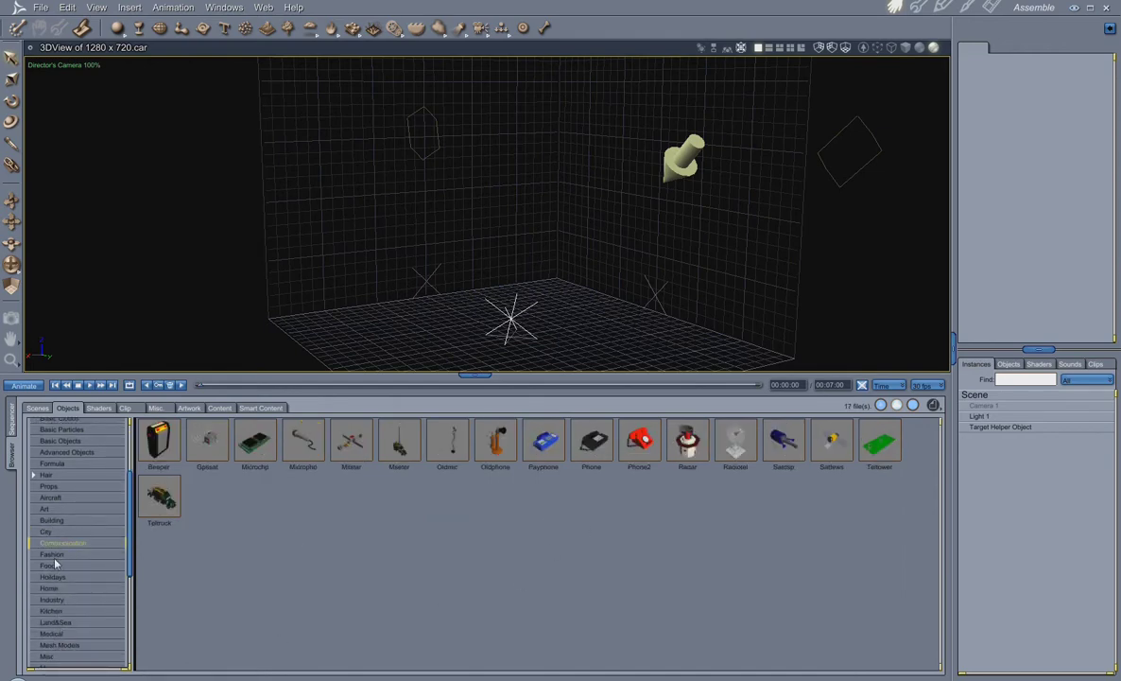
pyautogui.click(54, 557)
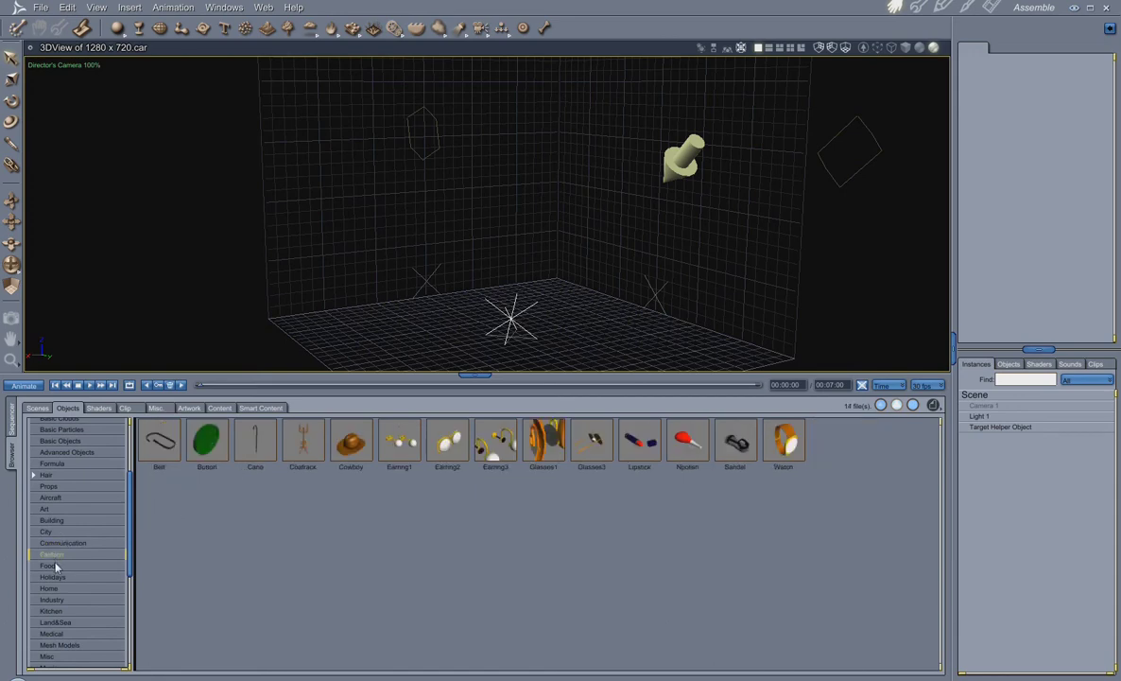
pyautogui.click(49, 565)
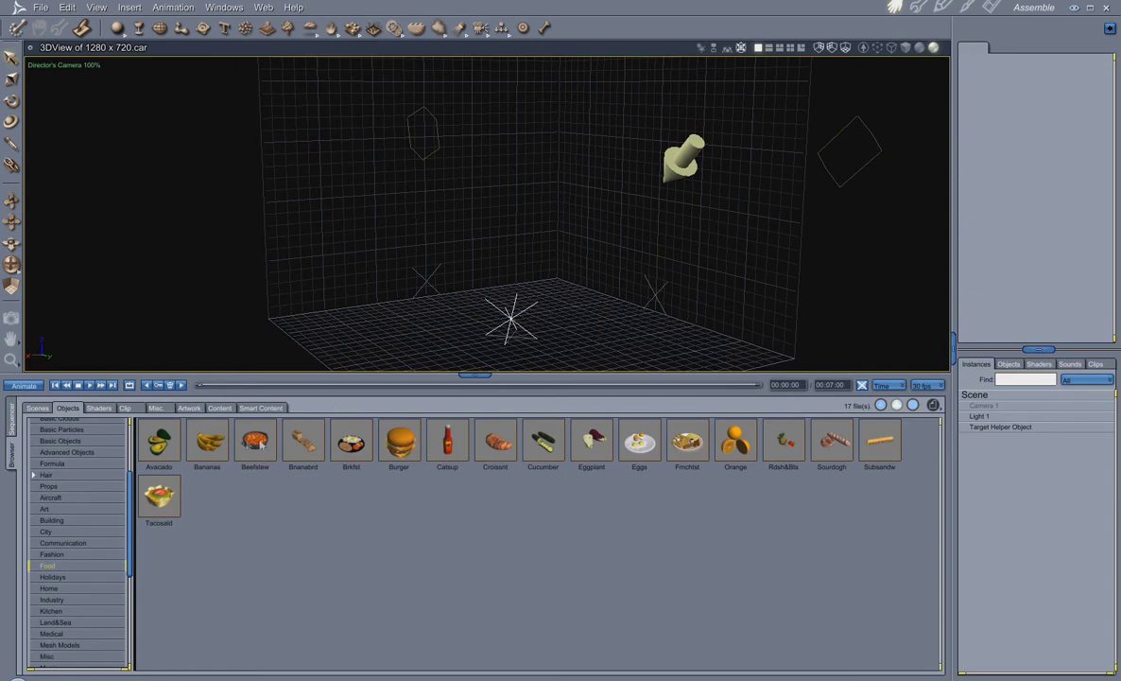
pyautogui.click(49, 578)
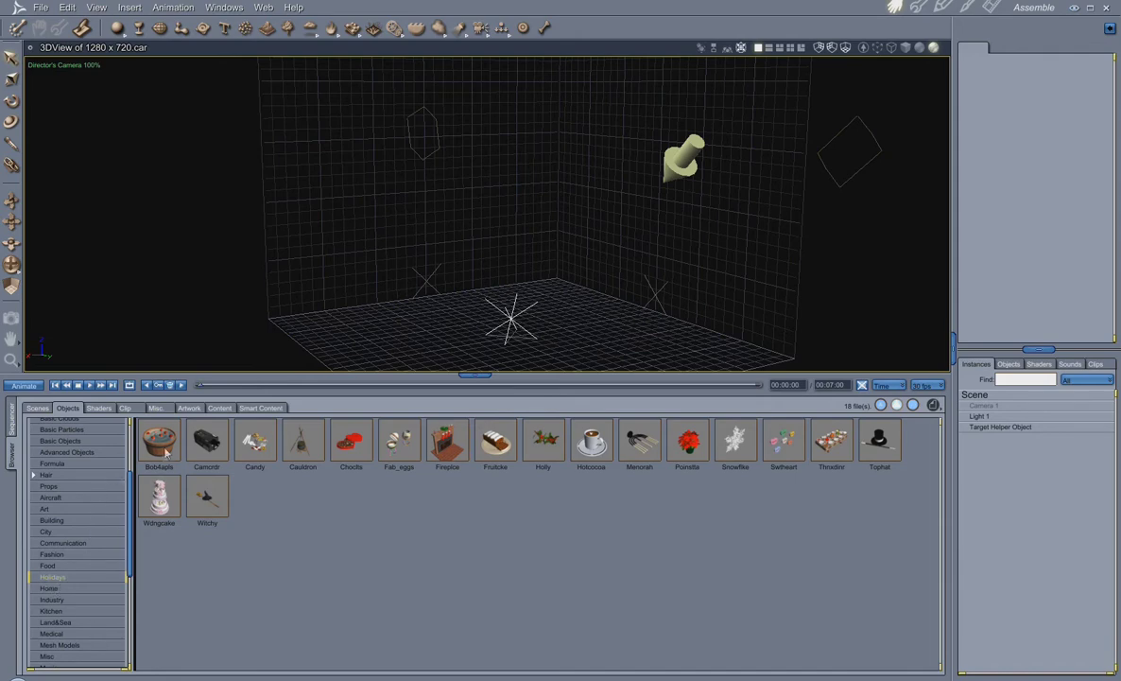
pyautogui.click(47, 590)
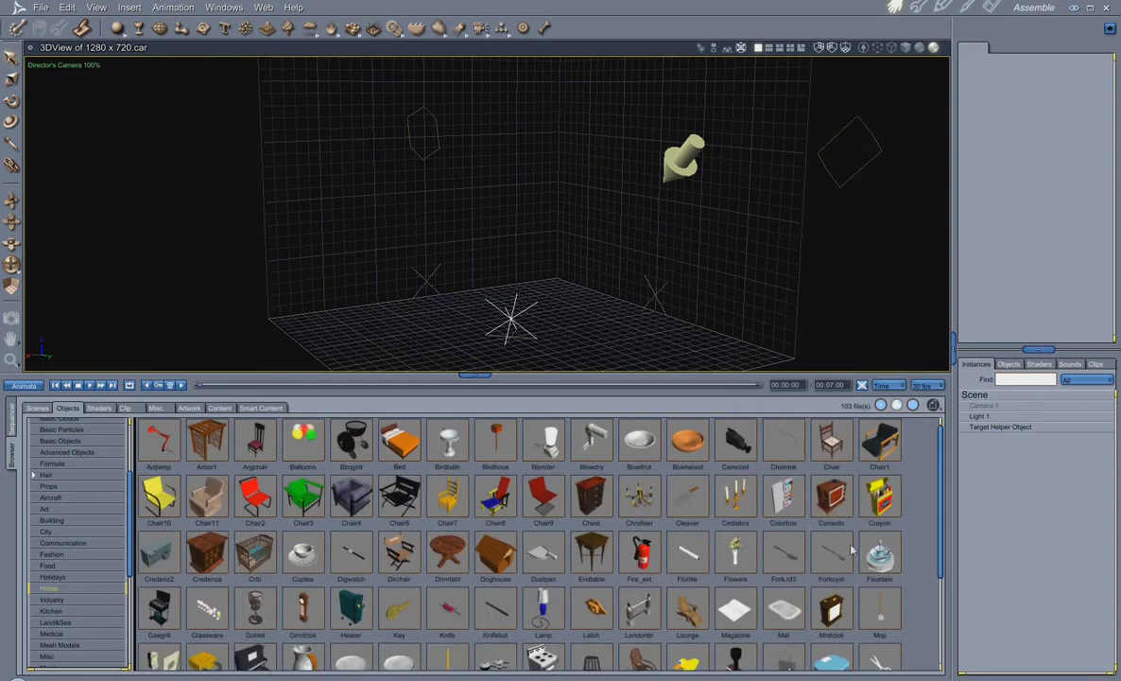
pyautogui.scroll(-2, 610, 610)
# - Browse Industry, Kitchen, Land&Sea, Medical and Mesh Models, then show the Building models
pyautogui.scroll(-1, 610, 609)
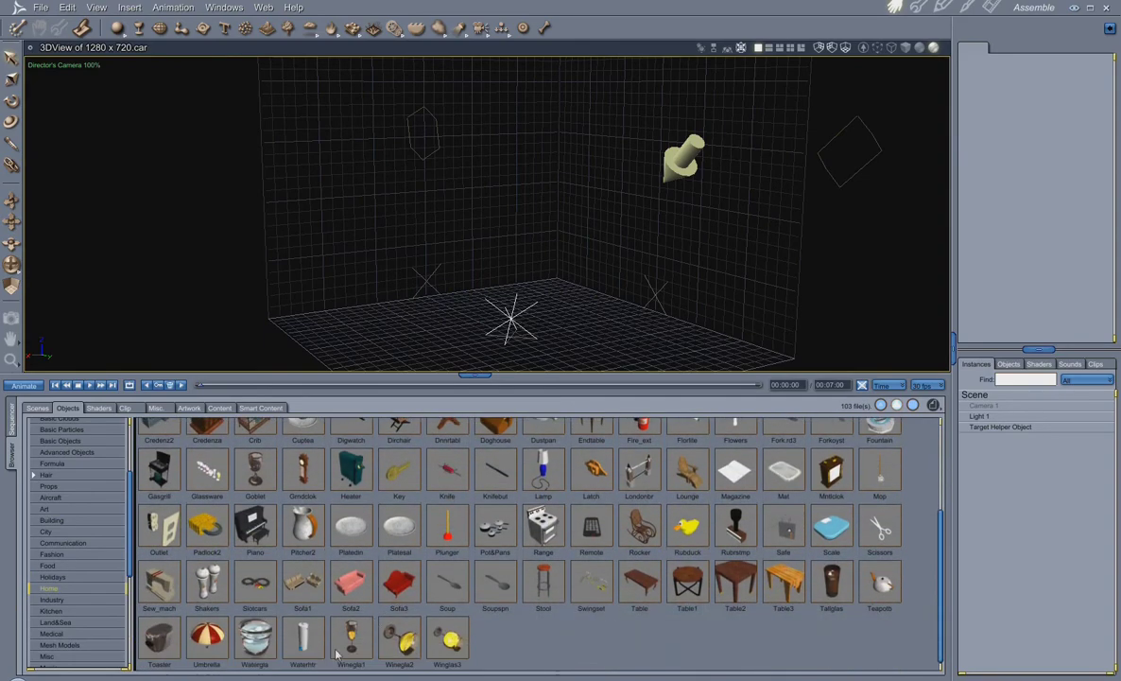
pyautogui.click(48, 598)
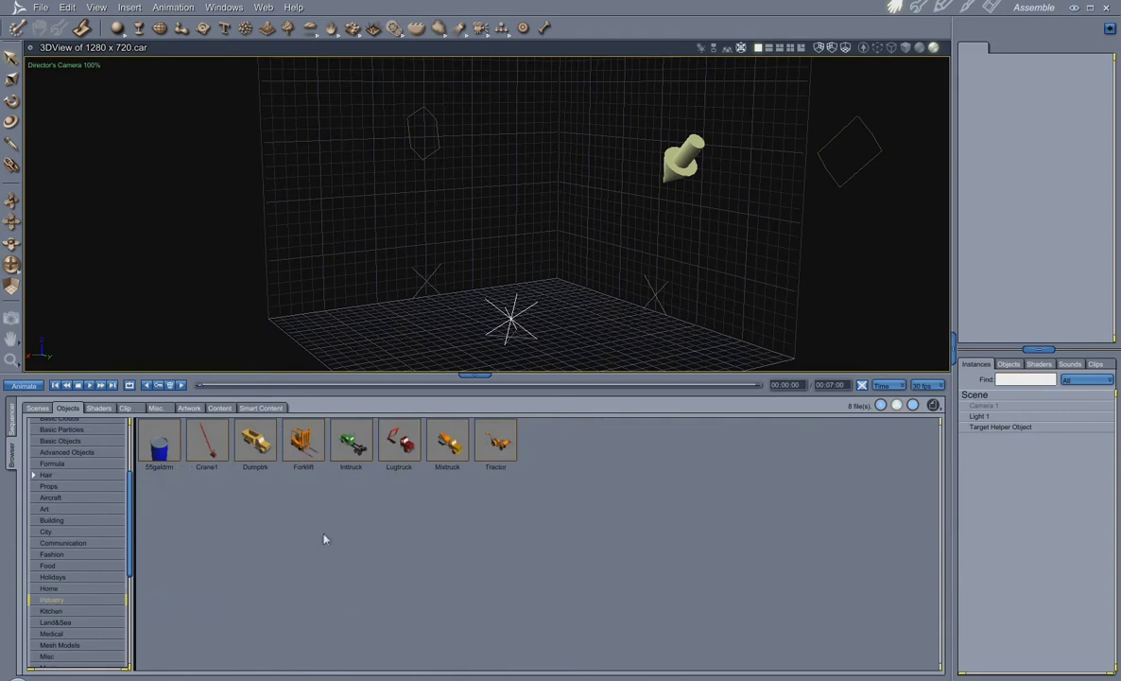
pyautogui.click(51, 611)
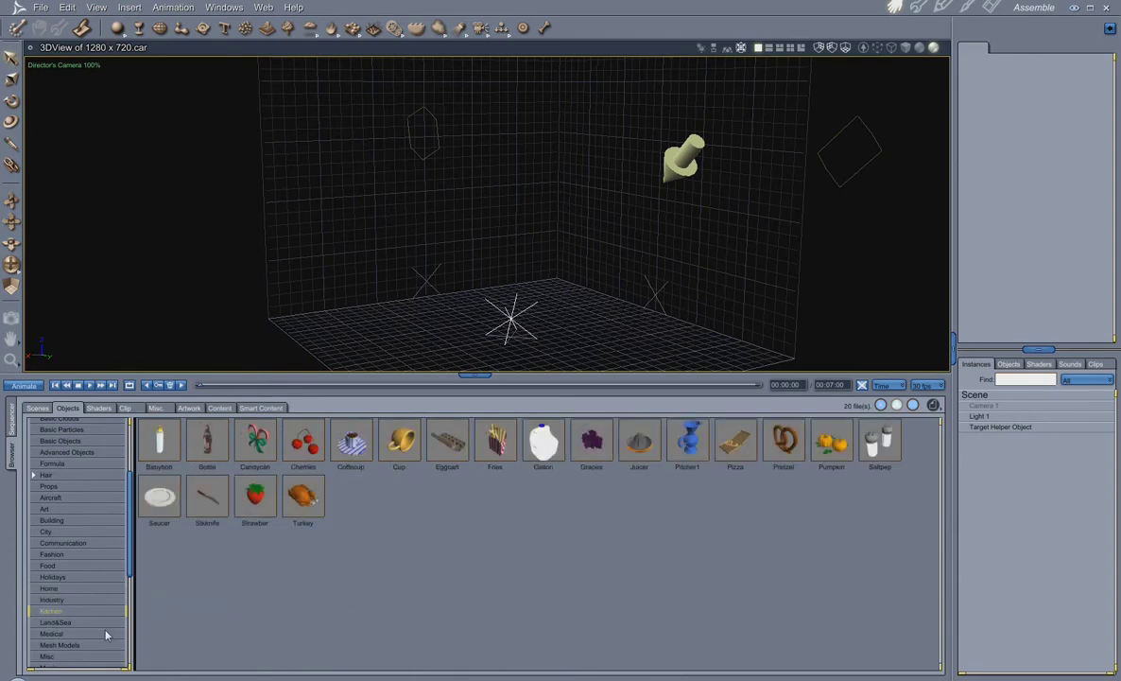
pyautogui.click(54, 623)
pyautogui.scroll(-1, 54, 623)
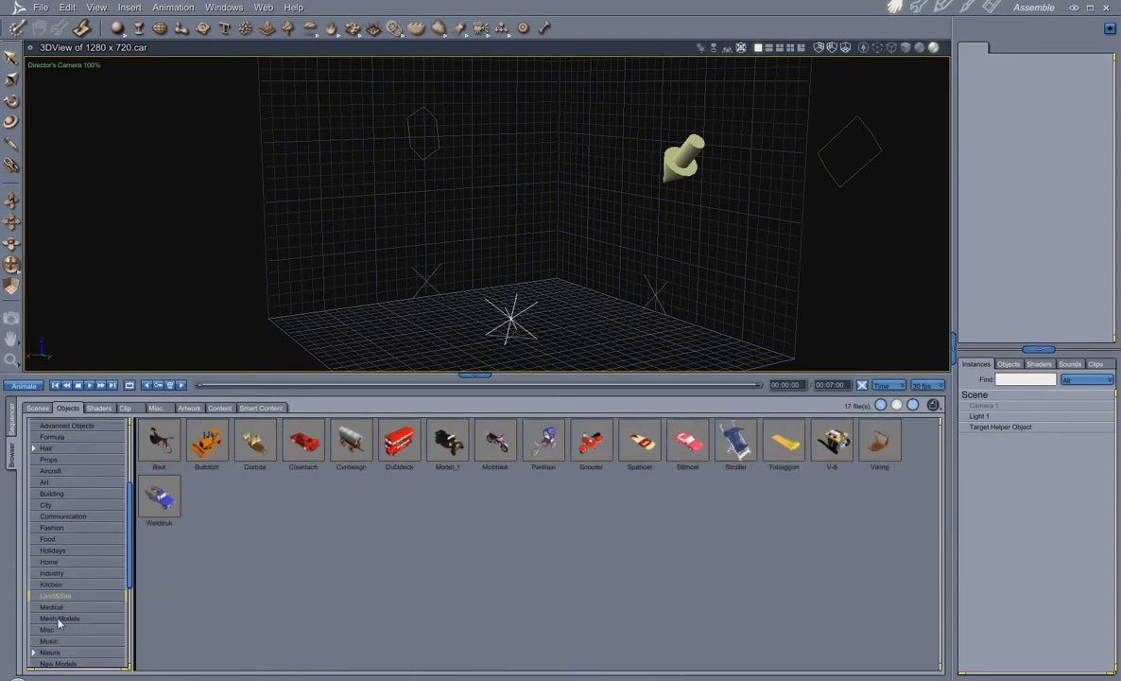
pyautogui.click(56, 608)
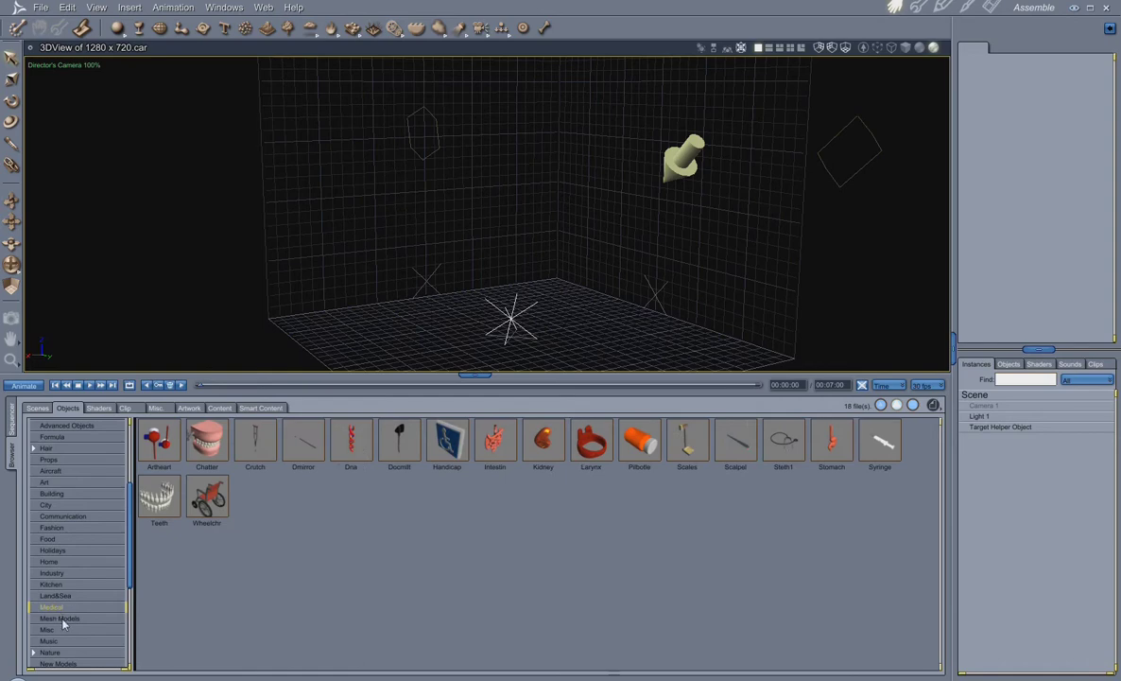
pyautogui.click(60, 618)
pyautogui.scroll(-2, 80, 603)
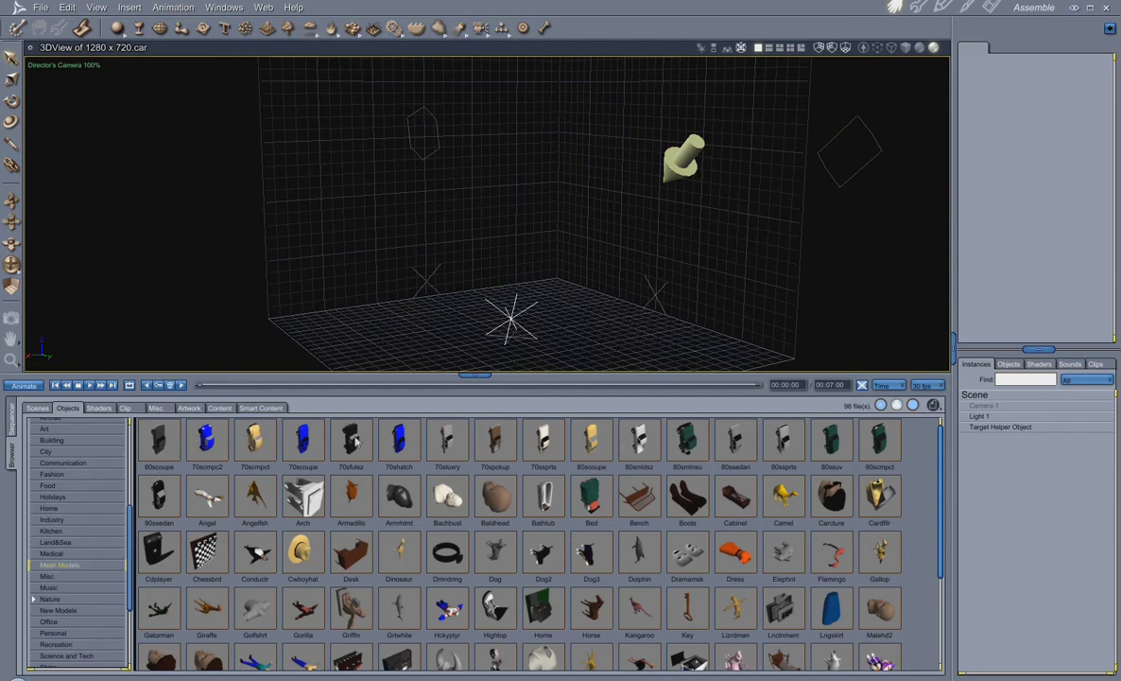
pyautogui.scroll(-2, 874, 523)
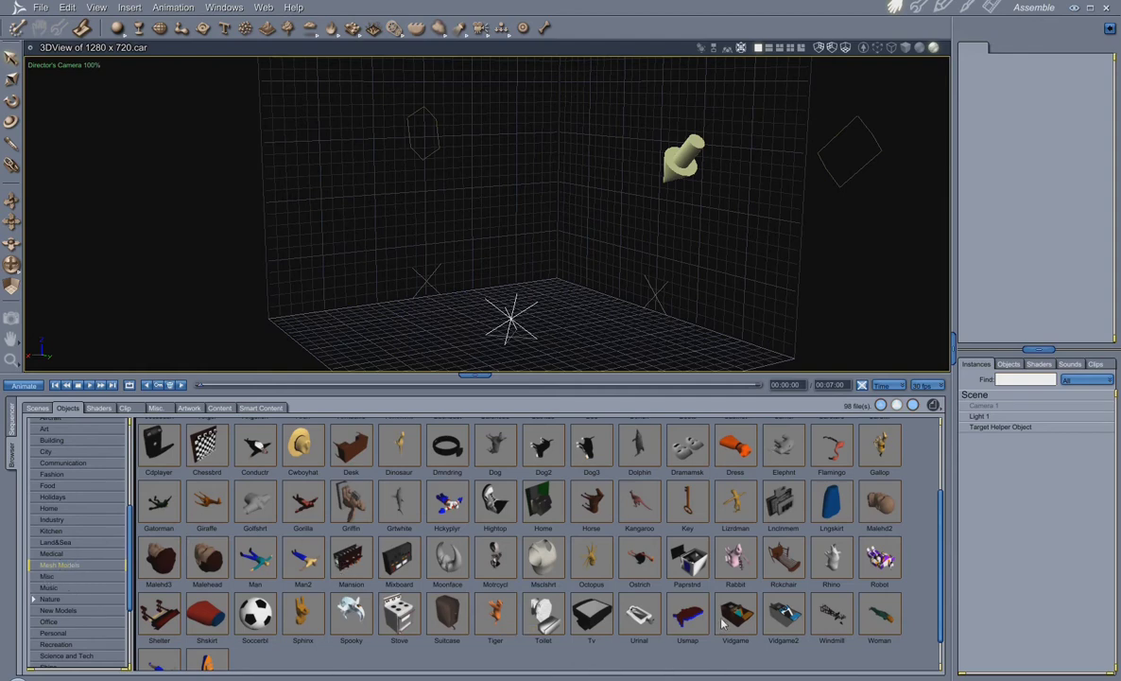
pyautogui.scroll(2, 723, 621)
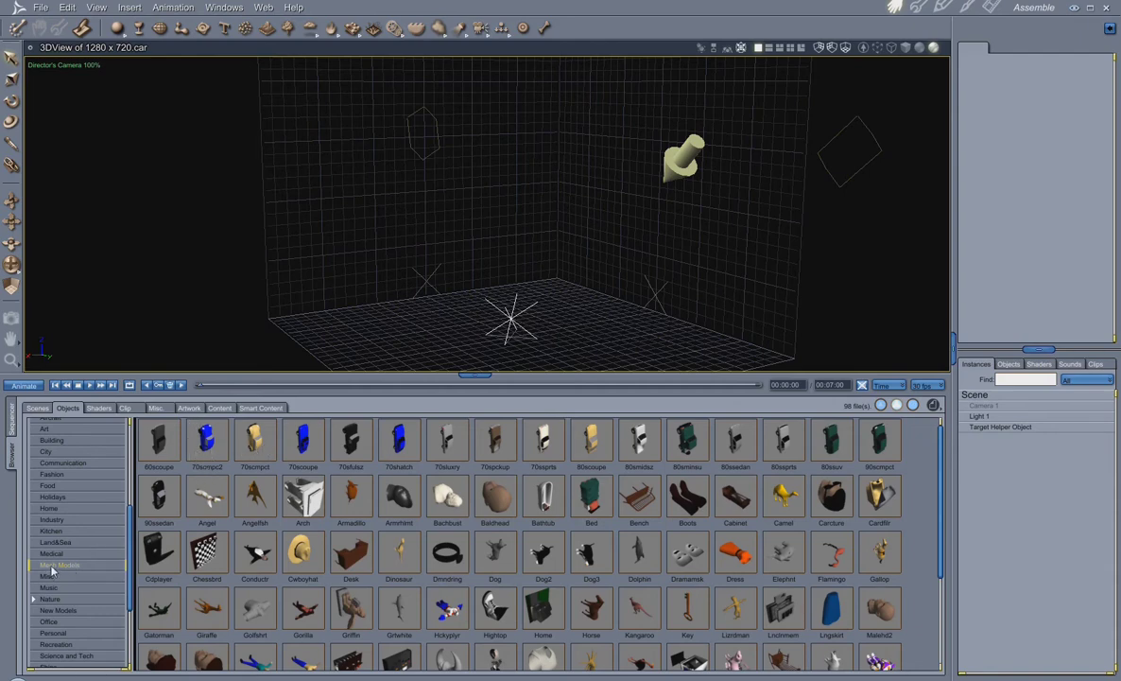
pyautogui.click(52, 441)
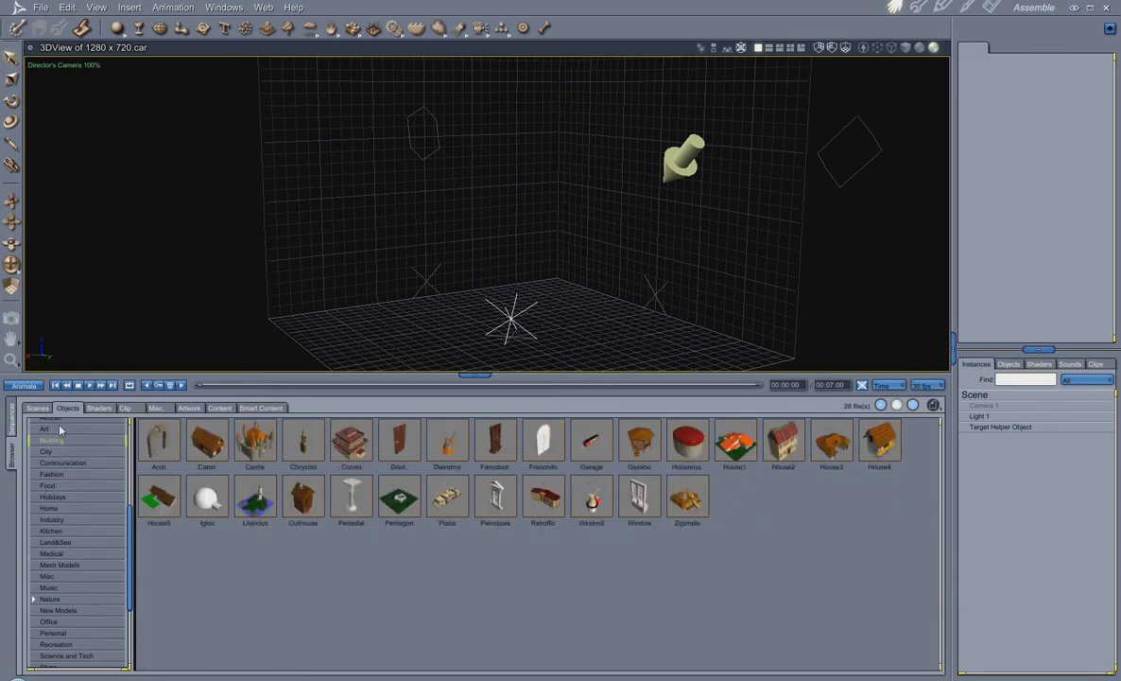
# - Browse the Aircraft, Misc, Music and Nature object categories
pyautogui.scroll(1, 59, 435)
pyautogui.click(53, 444)
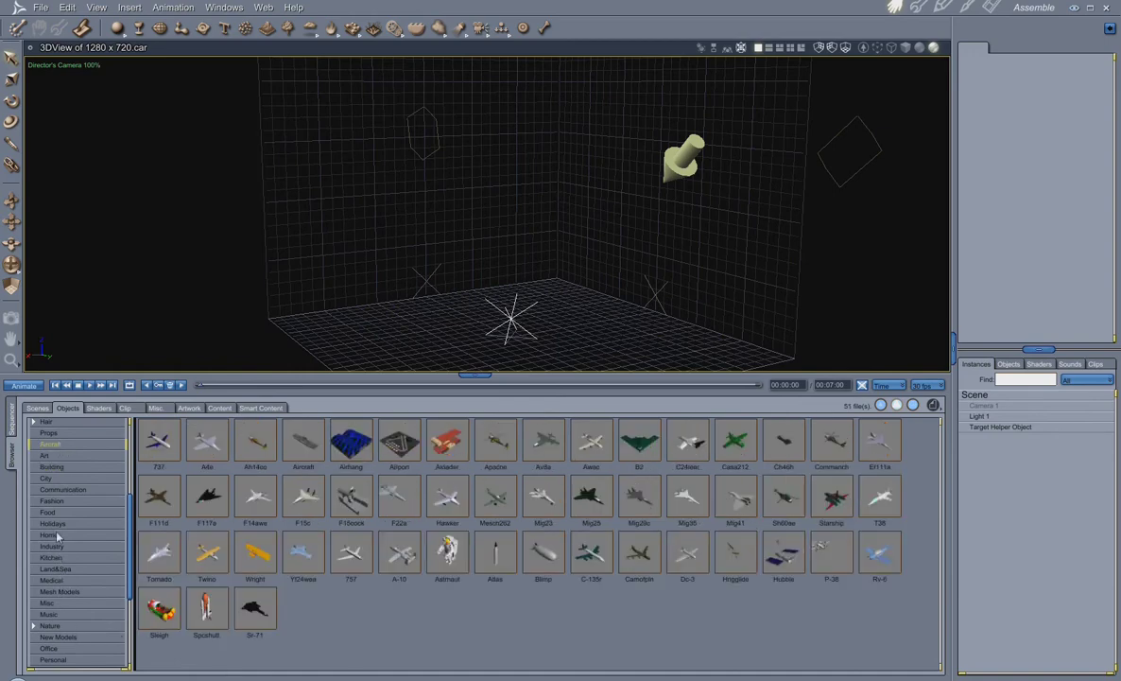
pyautogui.click(47, 603)
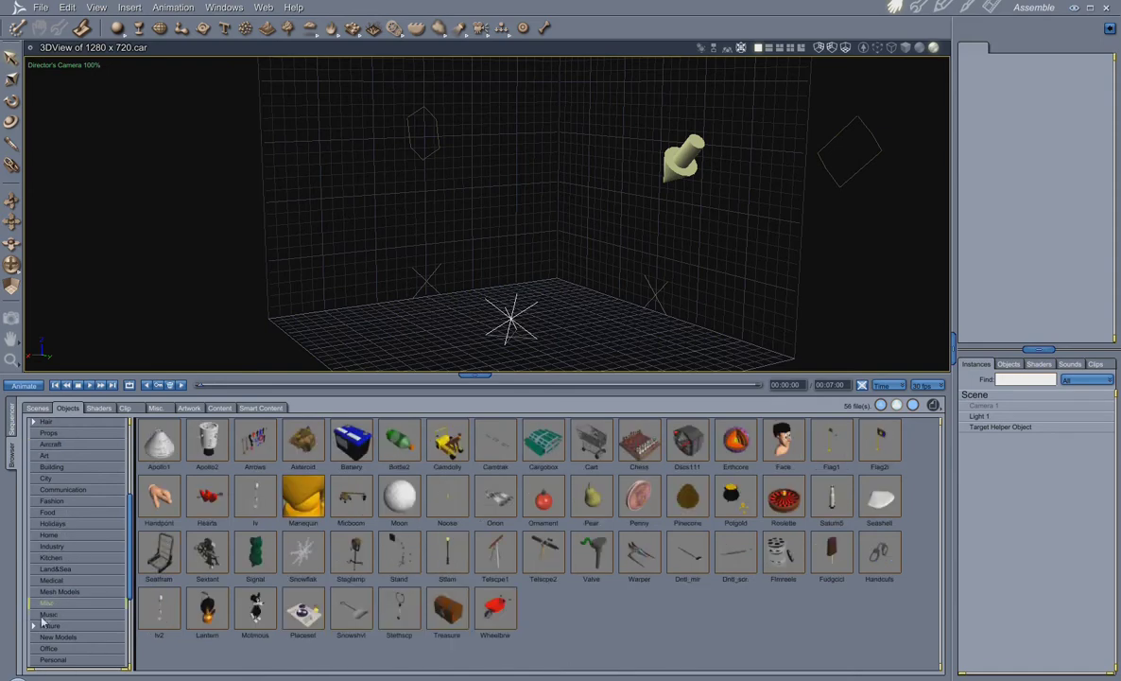
pyautogui.click(49, 615)
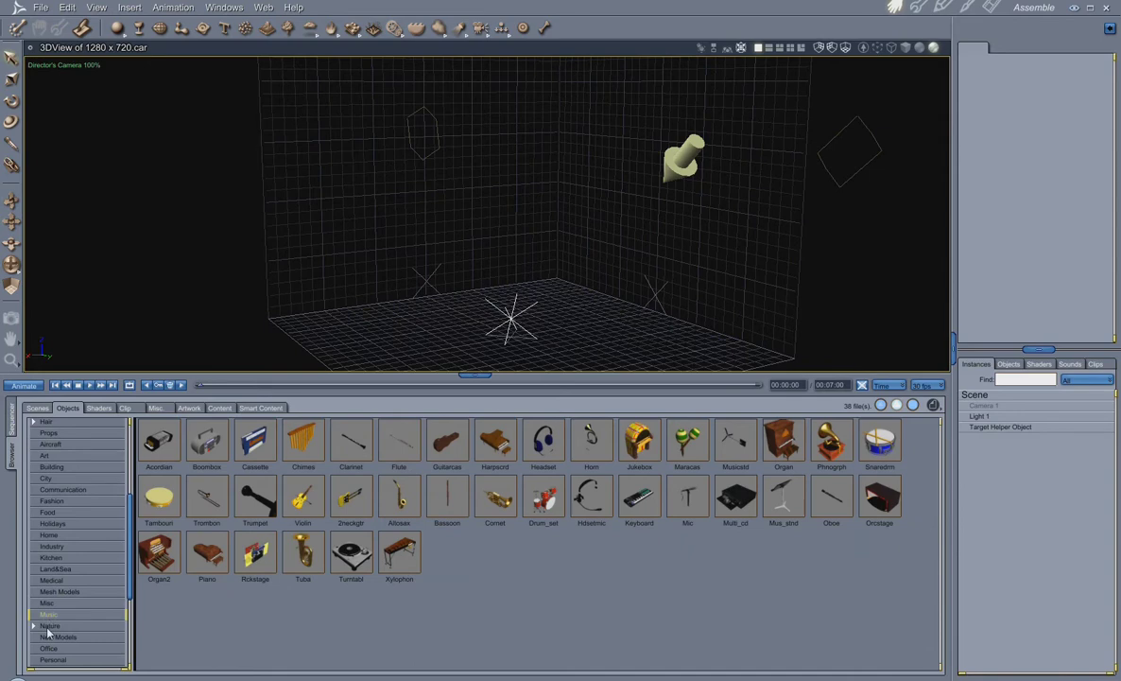
pyautogui.click(47, 627)
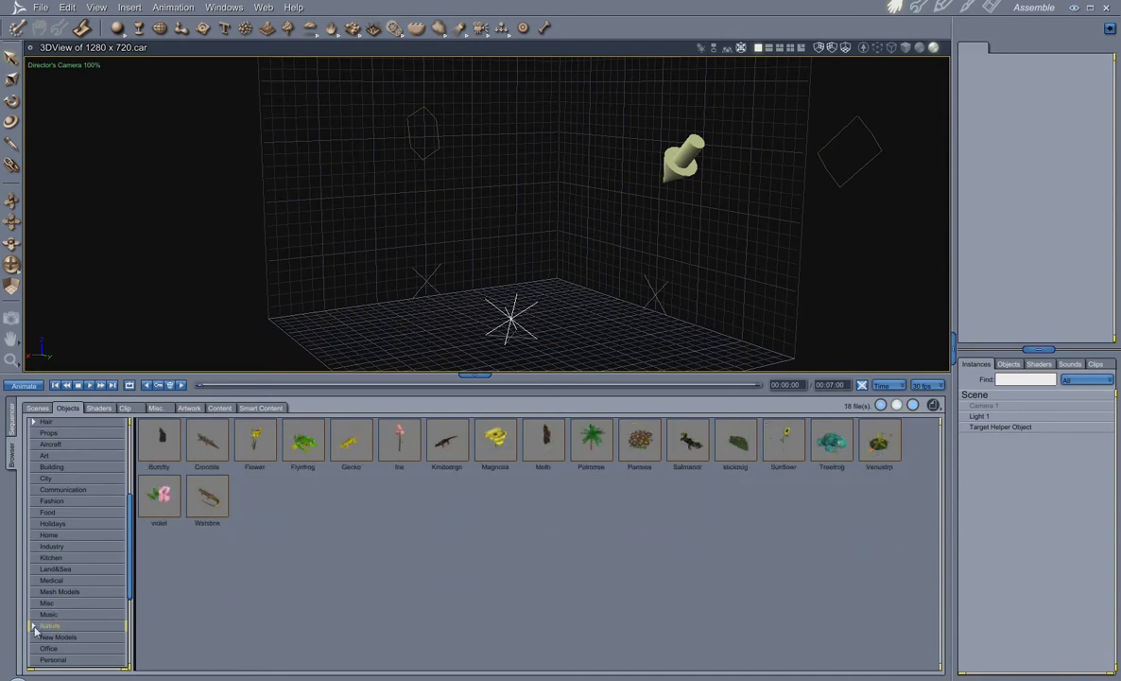
# - Expand Nature's Dartanbeck and Environ Kit subfolders, collapse them again, then show New Models
pyautogui.click(33, 626)
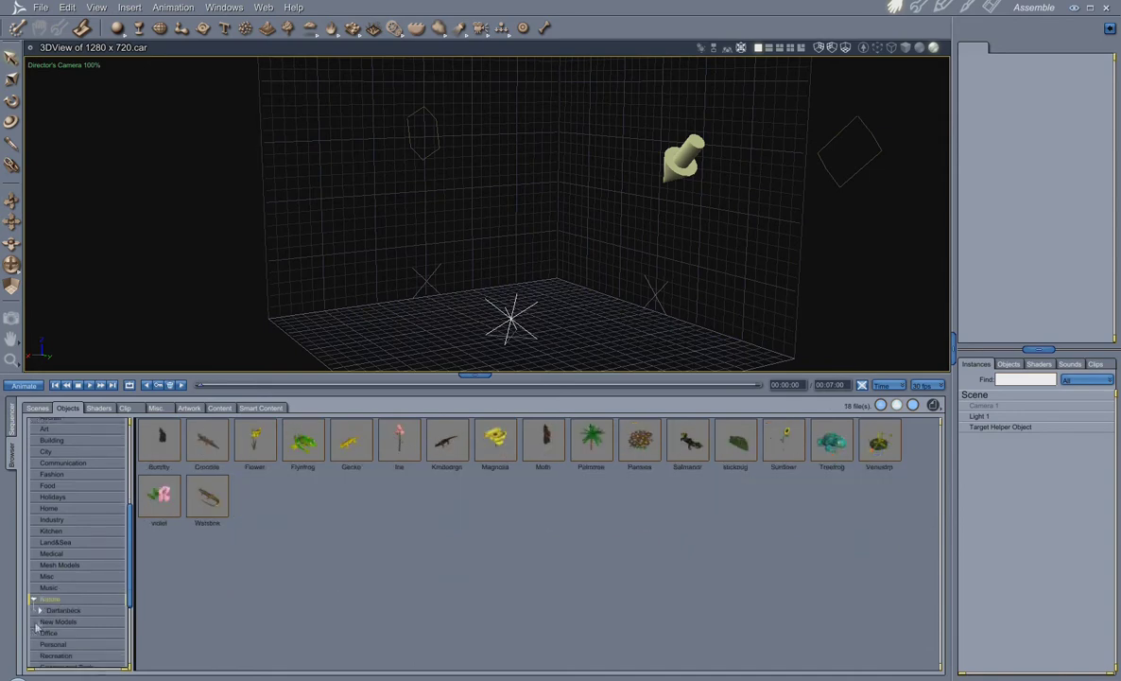
pyautogui.click(41, 610)
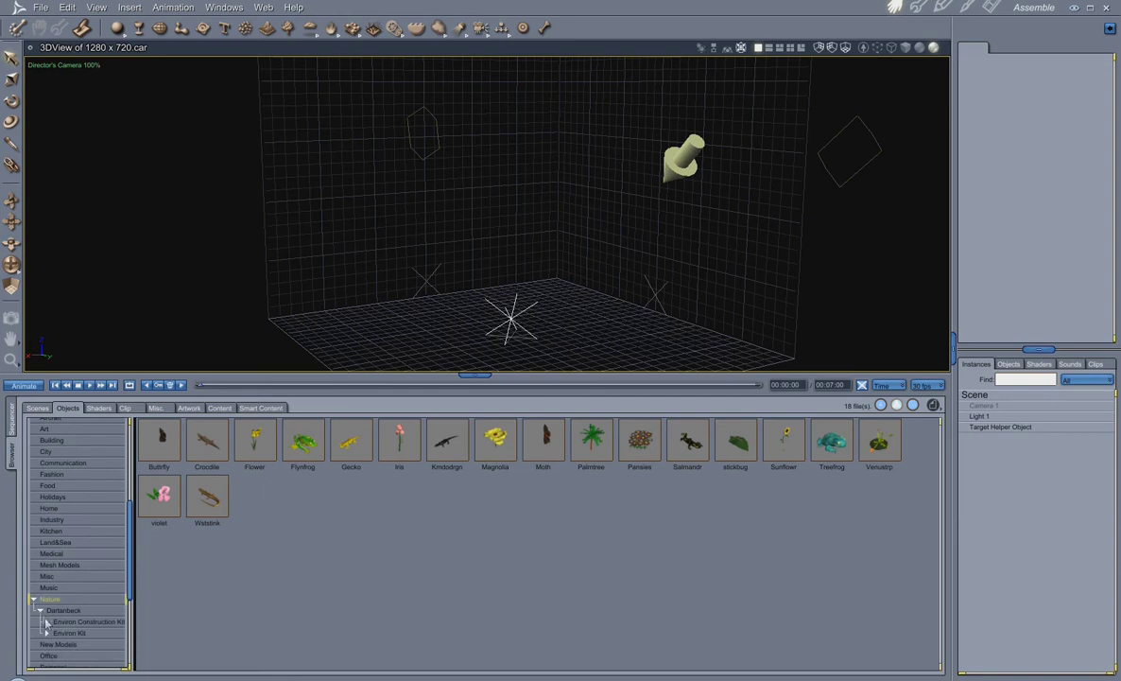
pyautogui.click(46, 634)
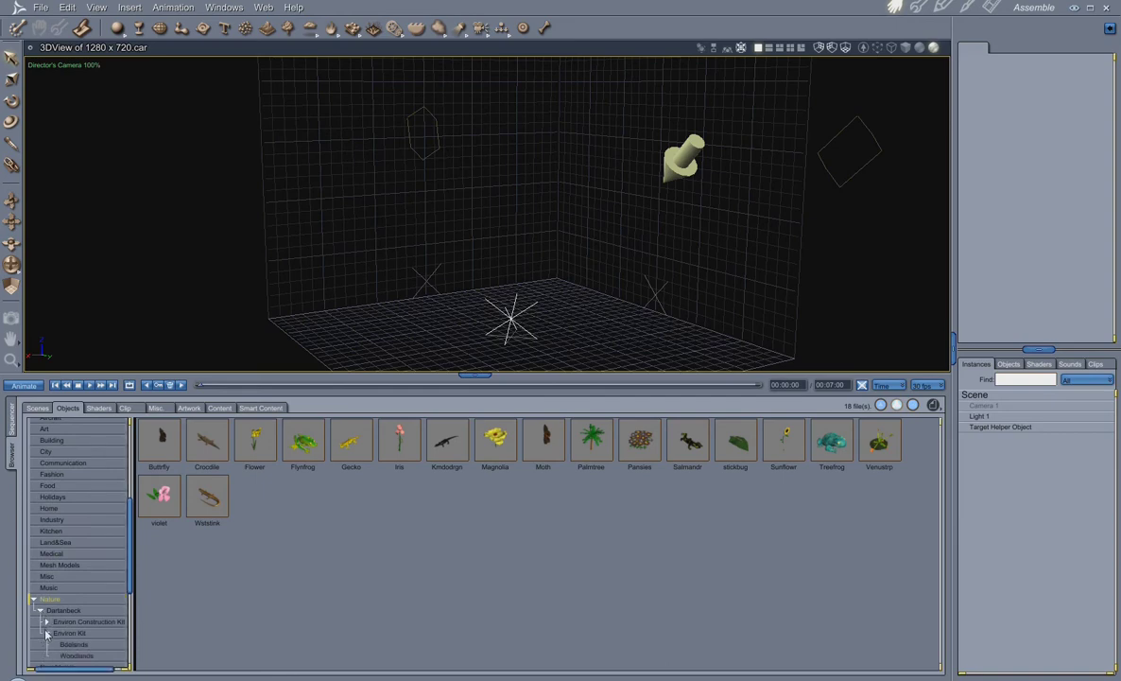
pyautogui.click(39, 611)
pyautogui.click(34, 600)
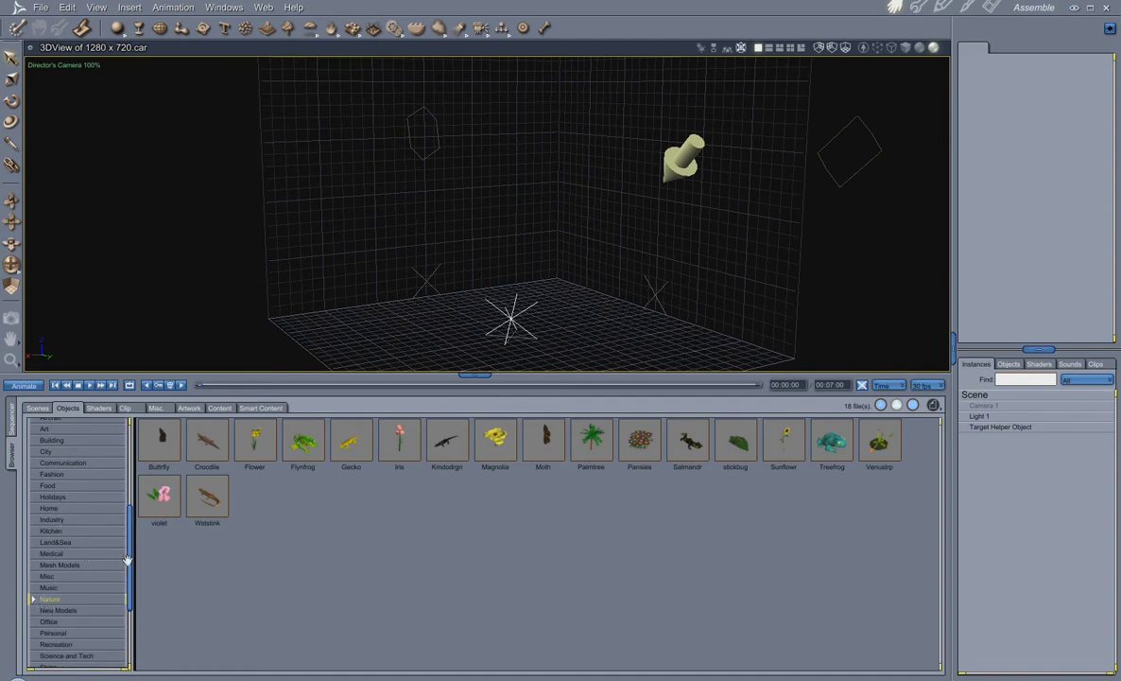
pyautogui.scroll(-4, 130, 559)
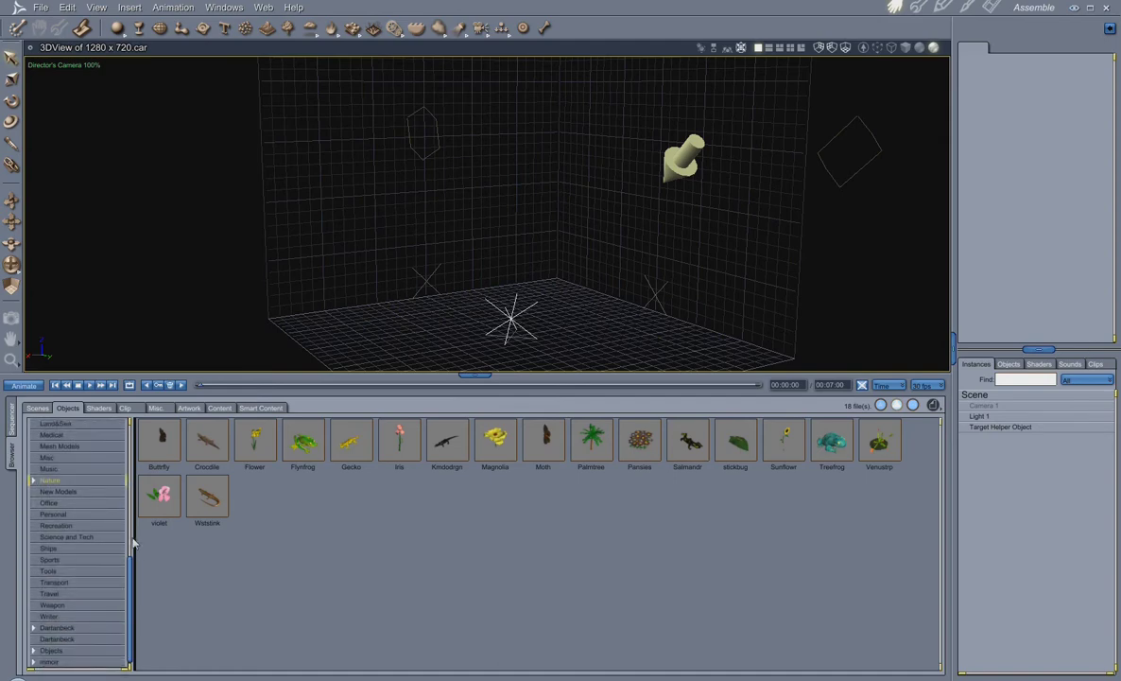
pyautogui.click(58, 491)
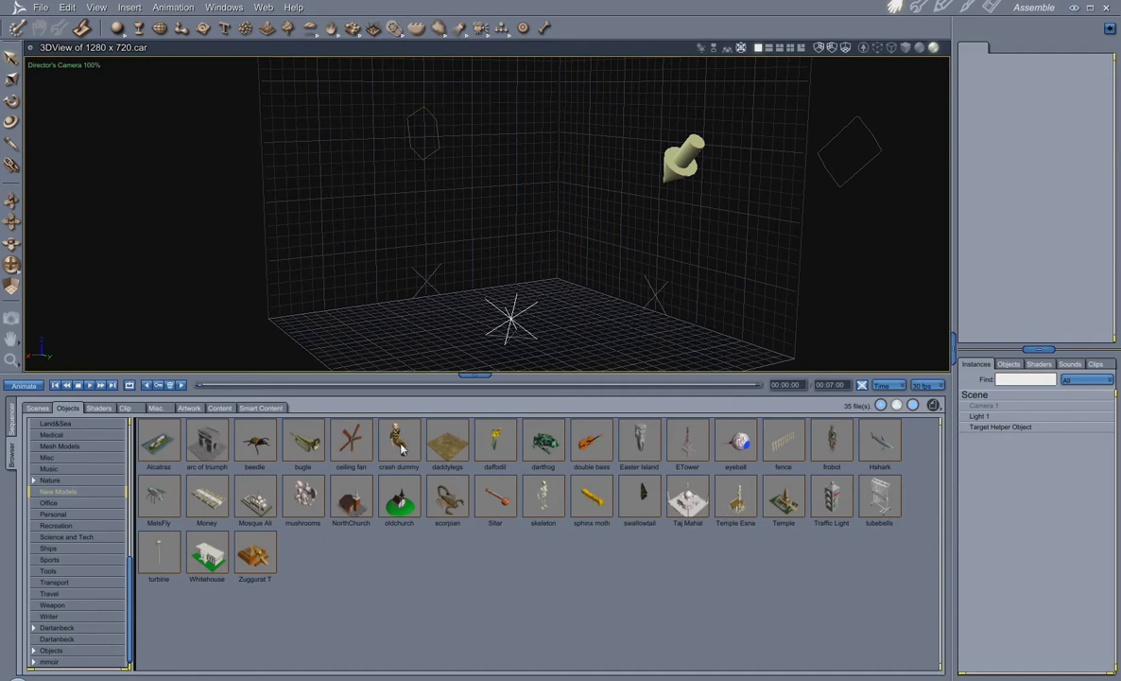
# - Browse the Office, Personal, Recreation, Science and Tech, Ships and Sports objects
pyautogui.click(58, 503)
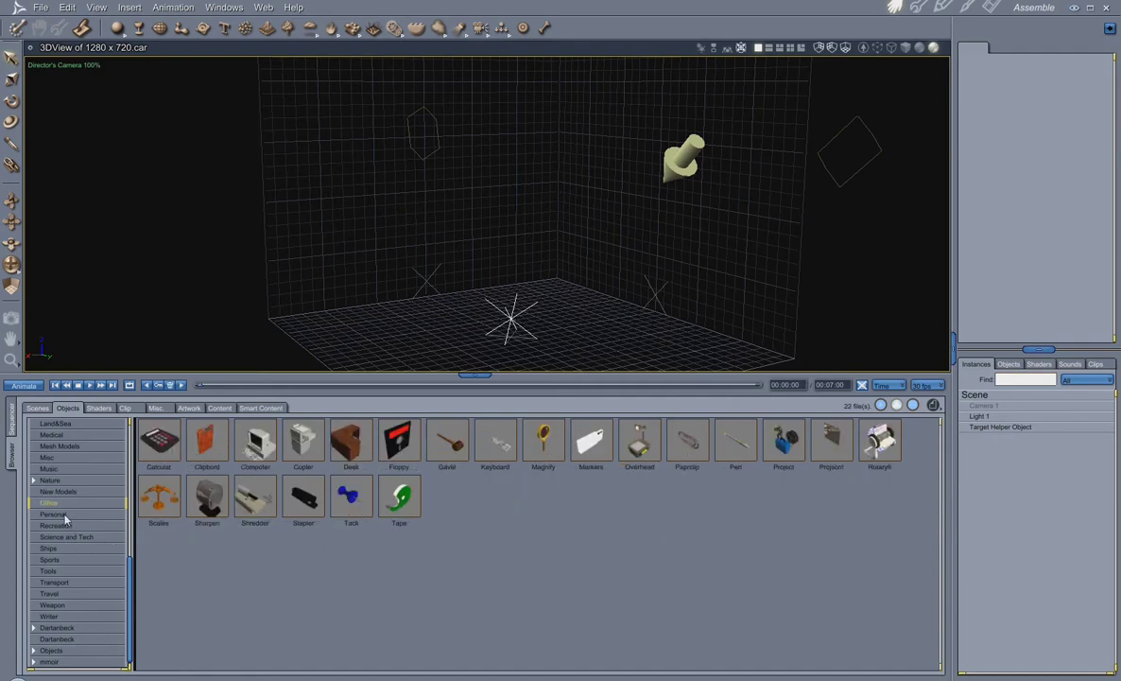
pyautogui.click(58, 515)
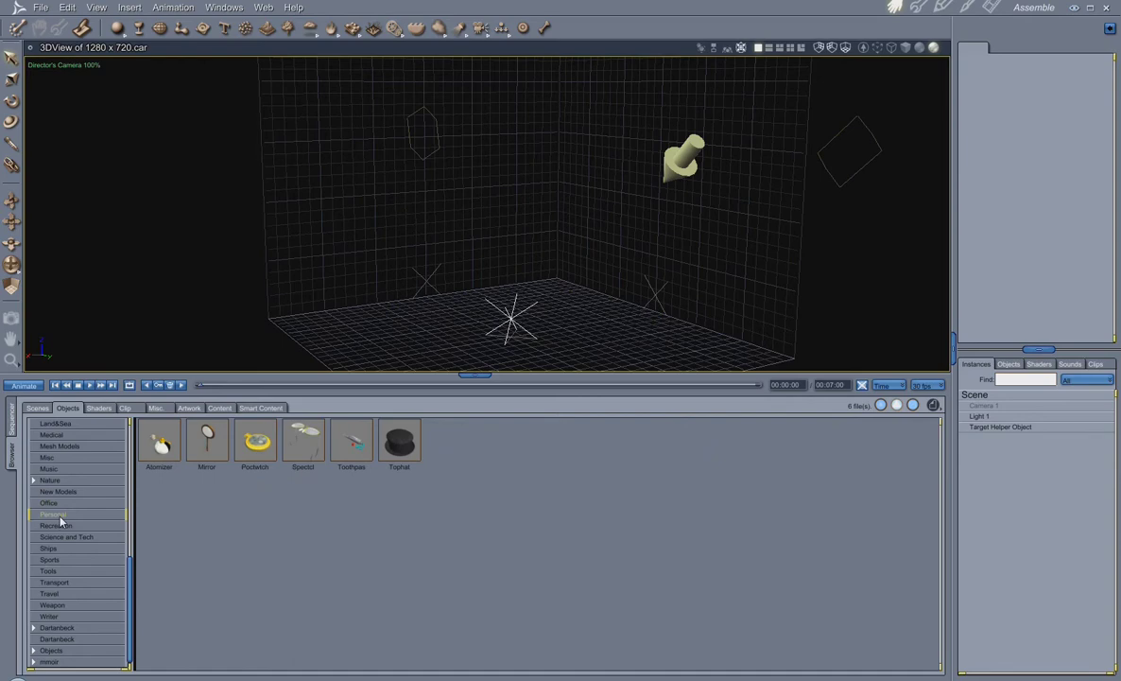
pyautogui.click(56, 526)
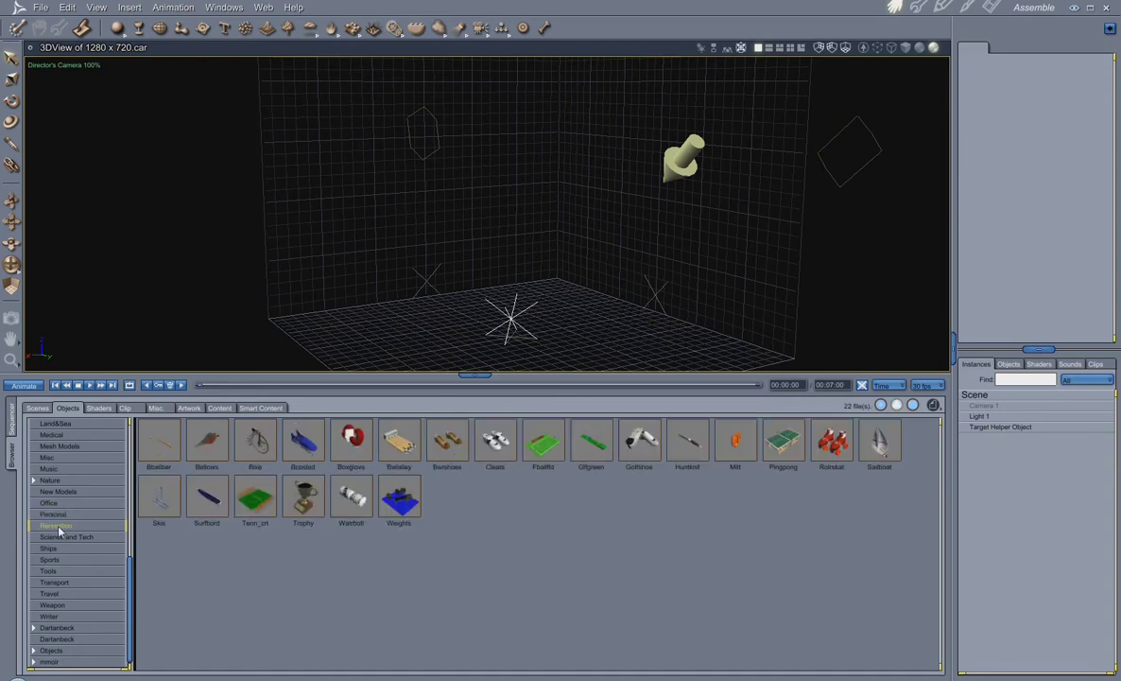
pyautogui.click(62, 537)
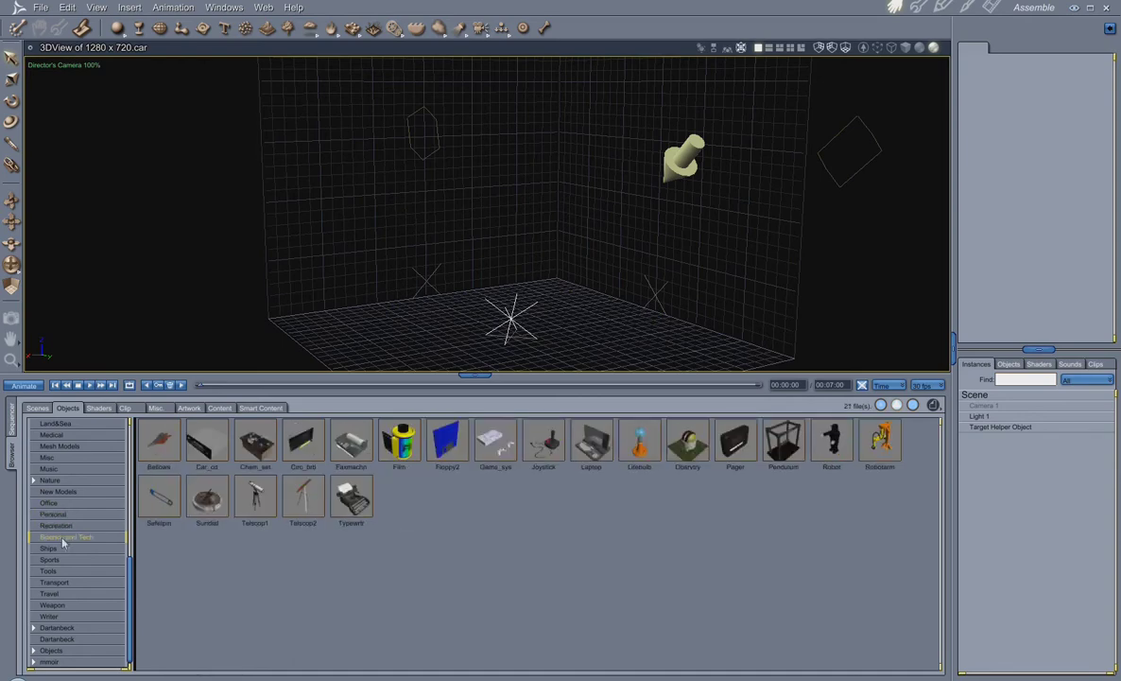
pyautogui.click(49, 549)
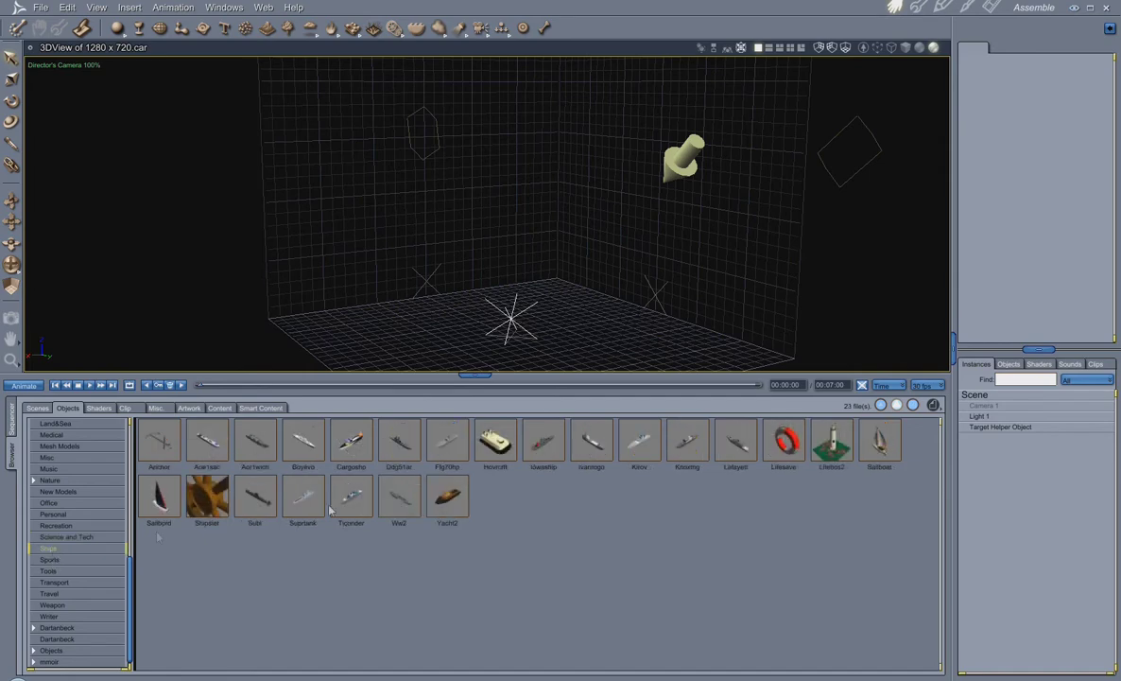
pyautogui.click(49, 560)
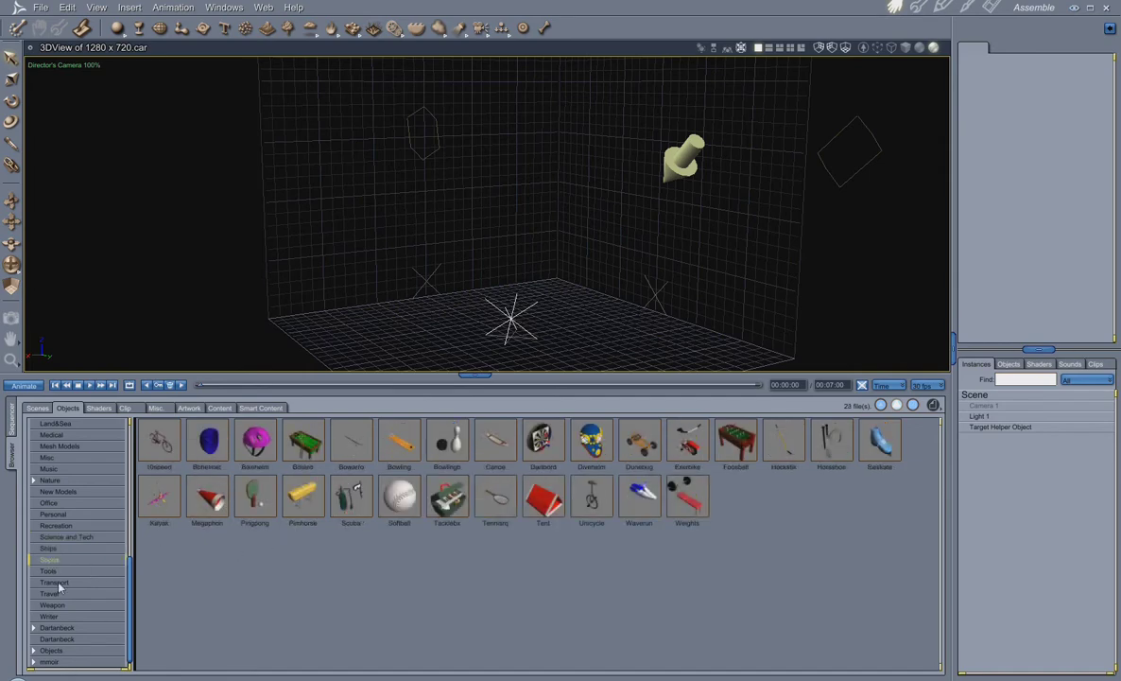
# - Browse the Transport, Travel and Weapon categories, ending on the Writer objects
pyautogui.click(49, 571)
pyautogui.click(56, 583)
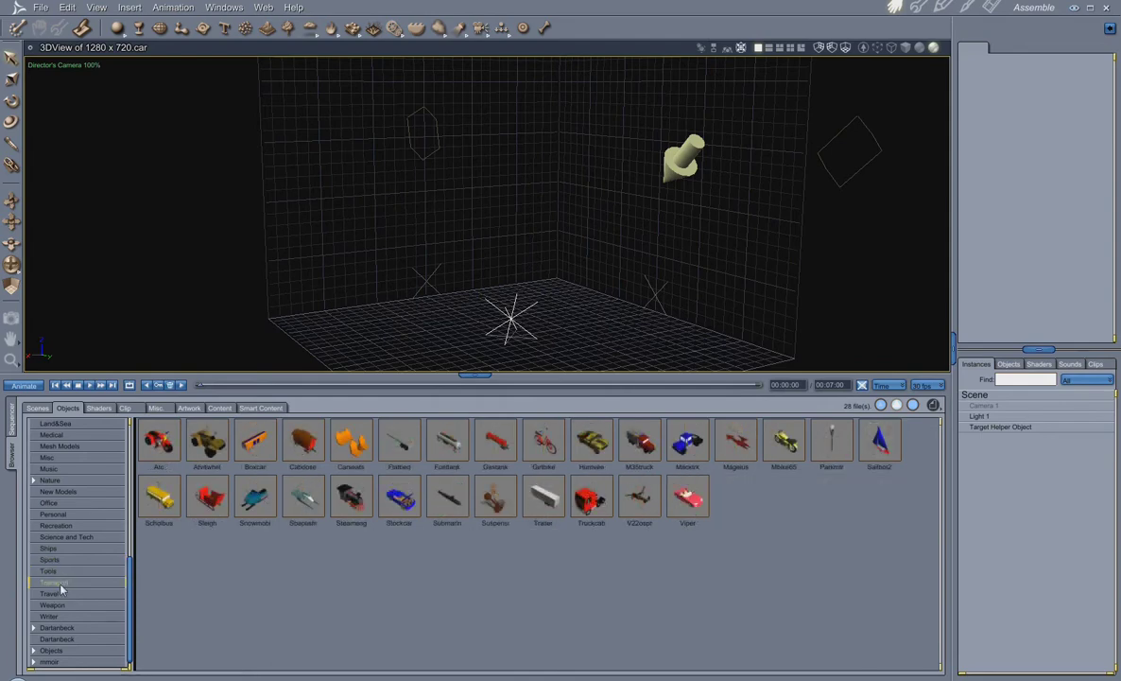
pyautogui.click(62, 597)
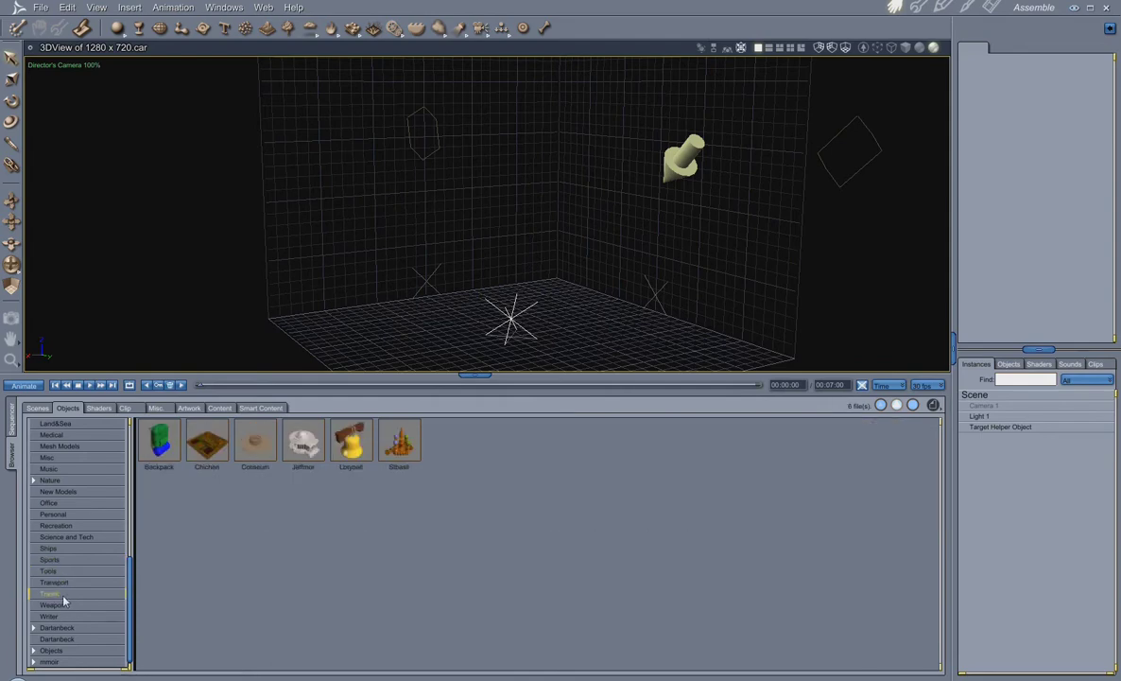
pyautogui.click(62, 606)
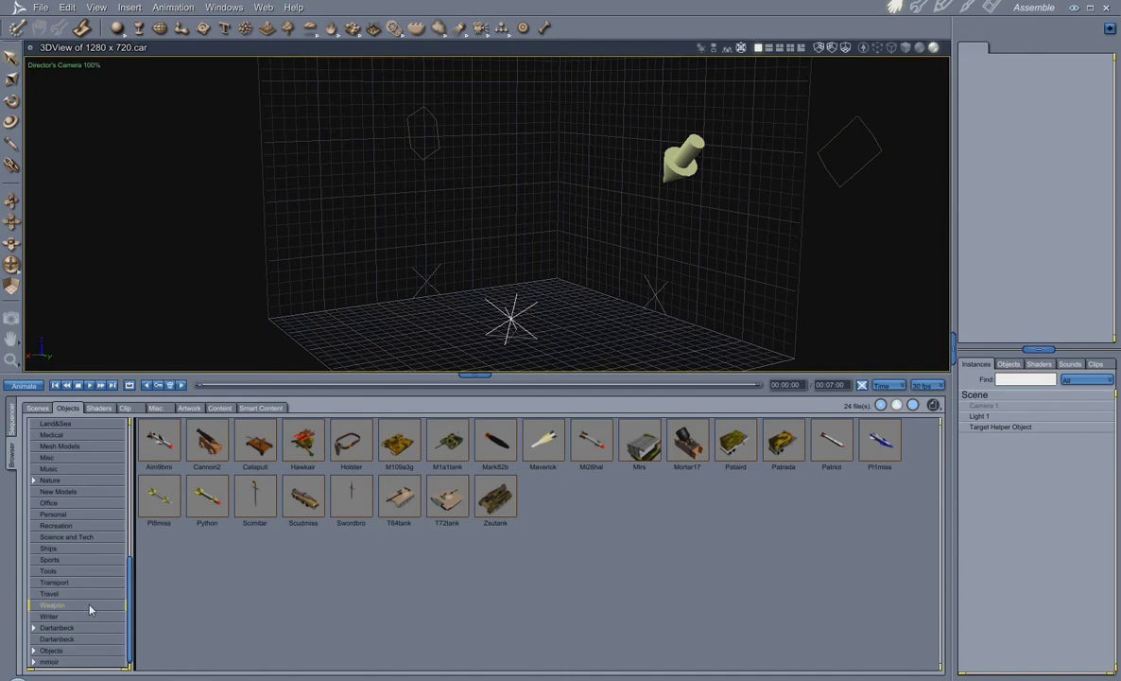
pyautogui.click(57, 617)
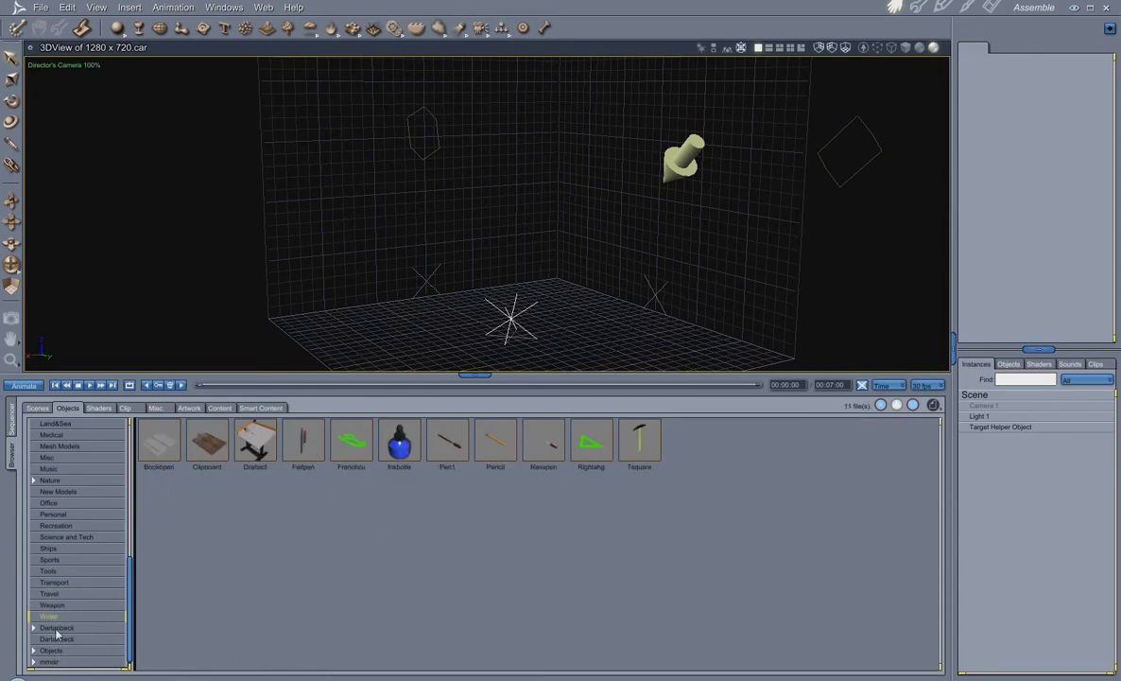
# - Open and dismiss the library's file options menu, then scroll the folder list to the top
pyautogui.click(933, 405)
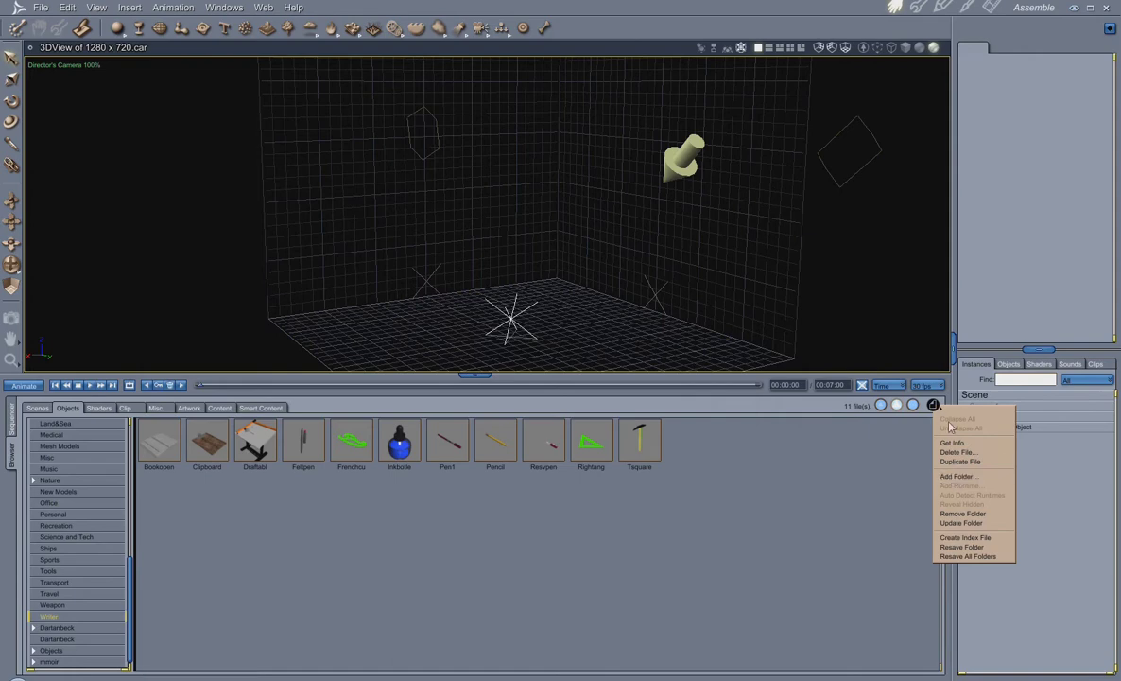
pyautogui.click(878, 468)
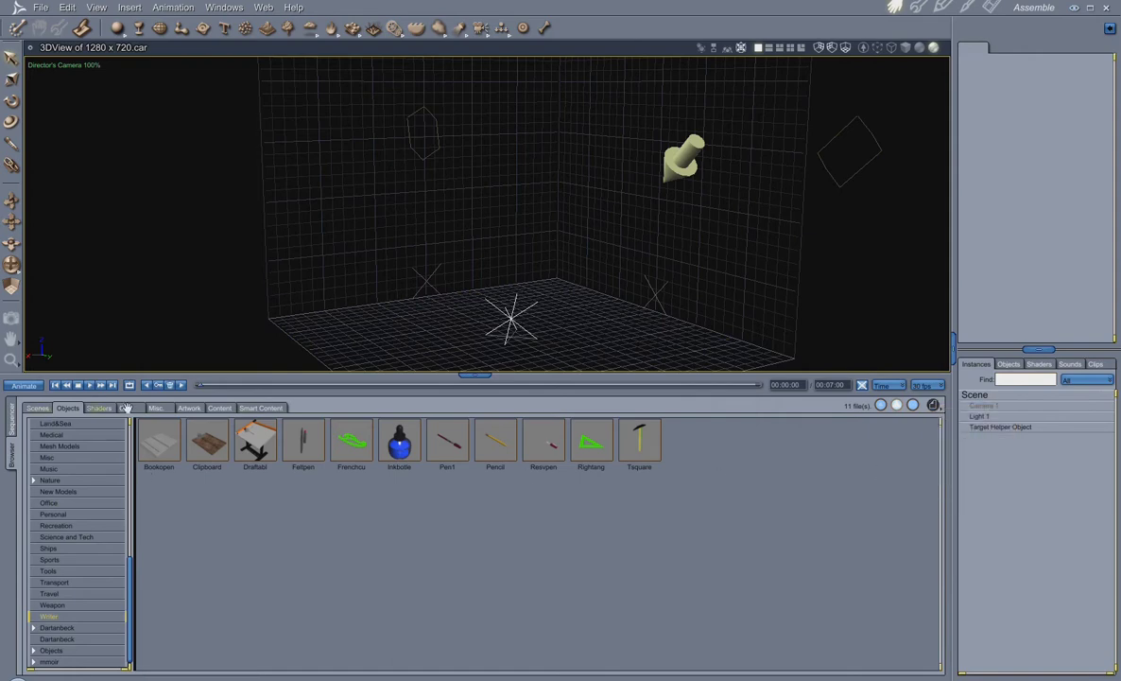
pyautogui.scroll(10, 119, 554)
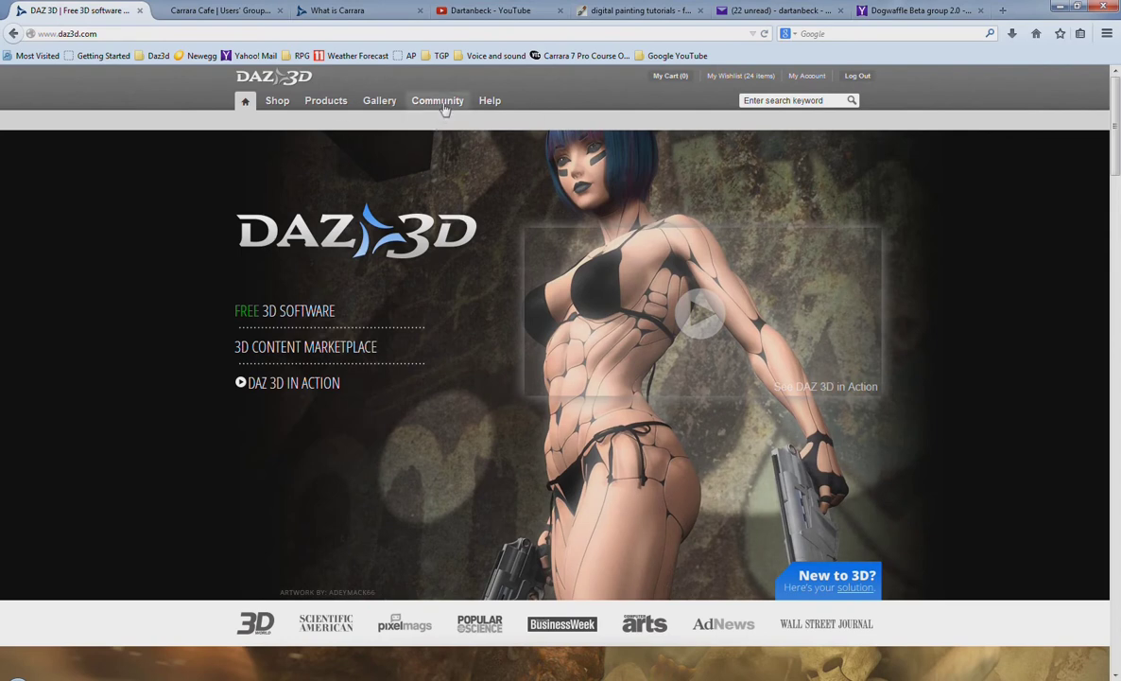
# - Open the Carrara Discussion forum via Community > Forums and scroll to its Information Manual thread
pyautogui.moveTo(443, 106)
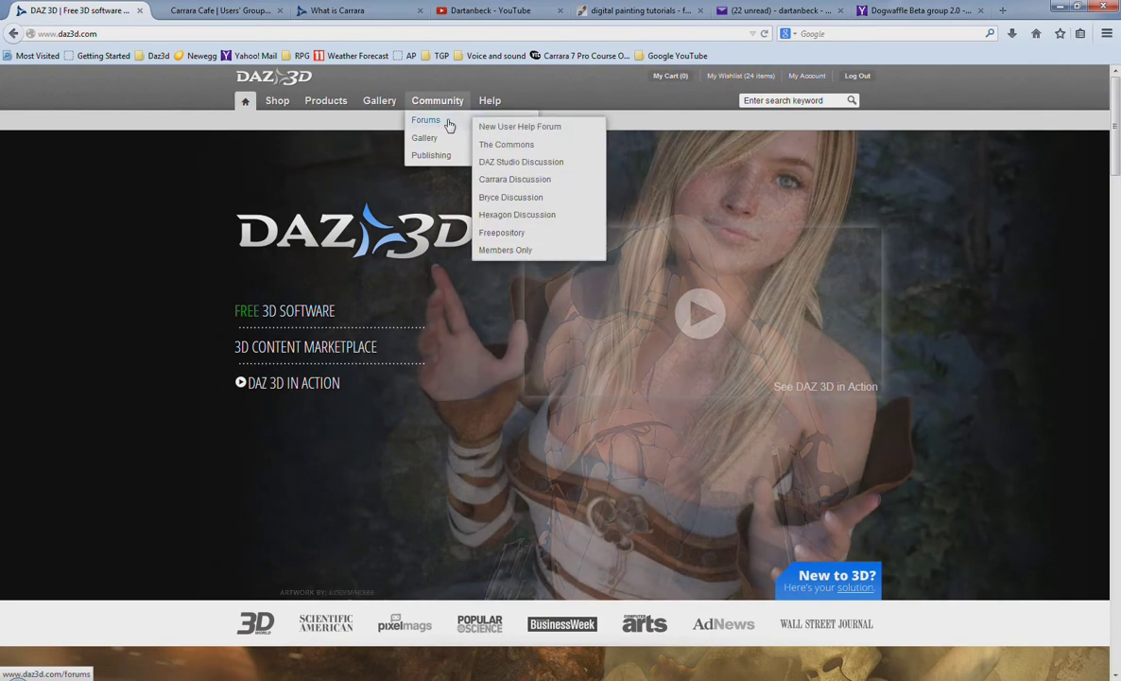
pyautogui.click(523, 181)
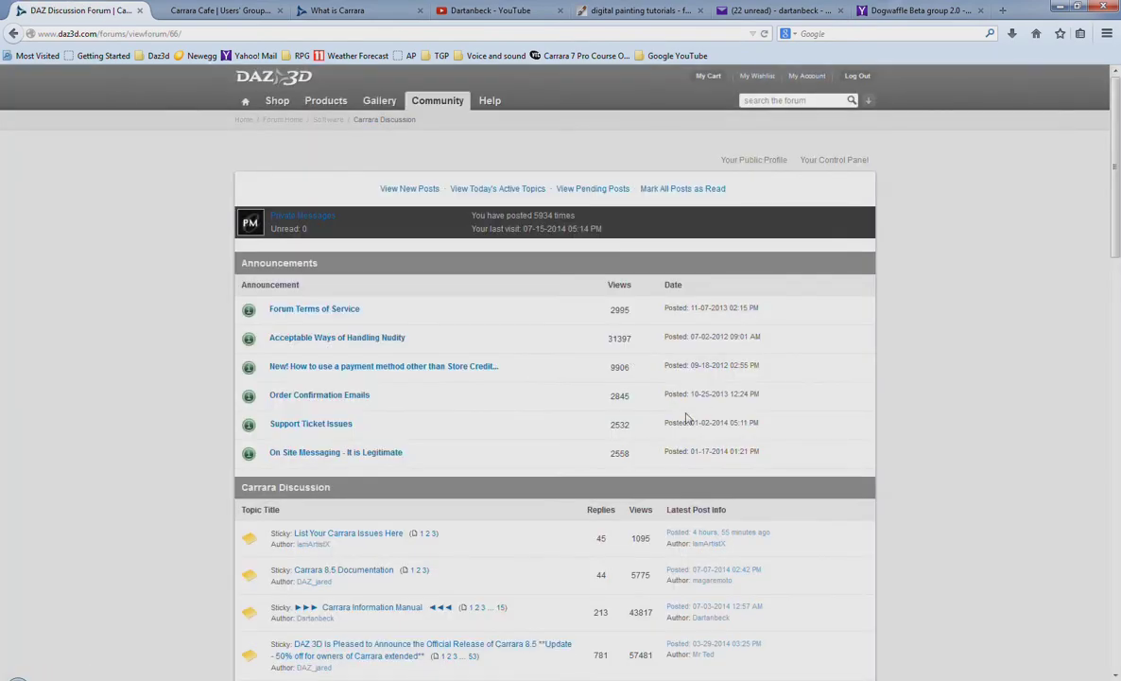
pyautogui.scroll(-1, 922, 414)
pyautogui.scroll(-3, 922, 414)
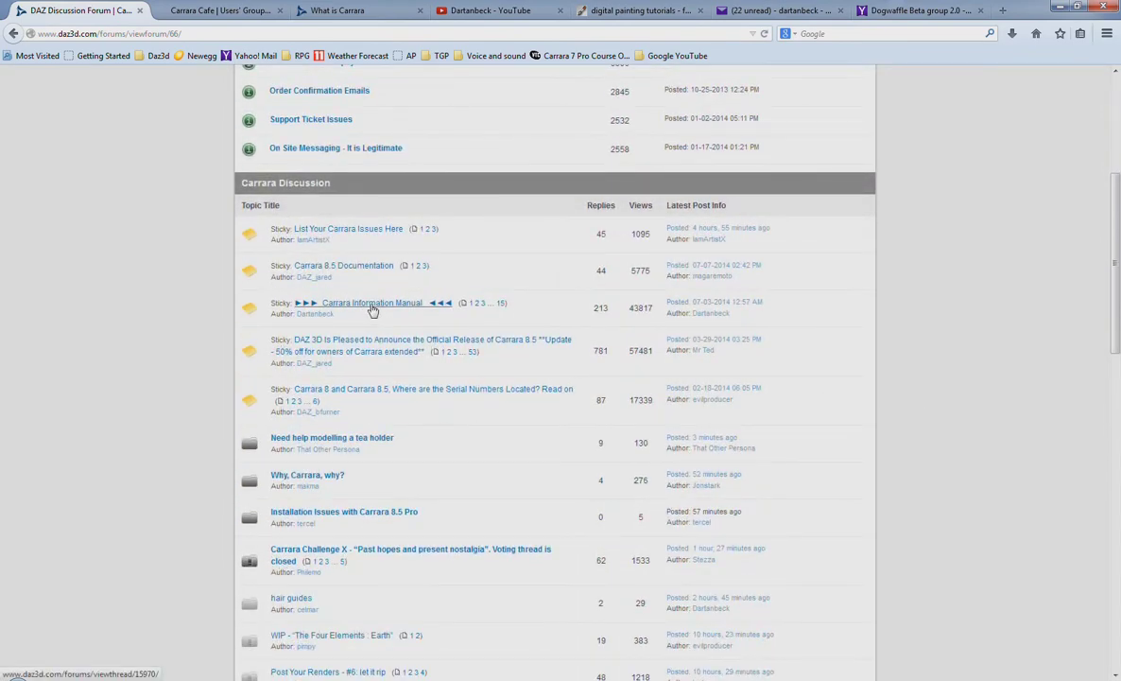
pyautogui.click(372, 303)
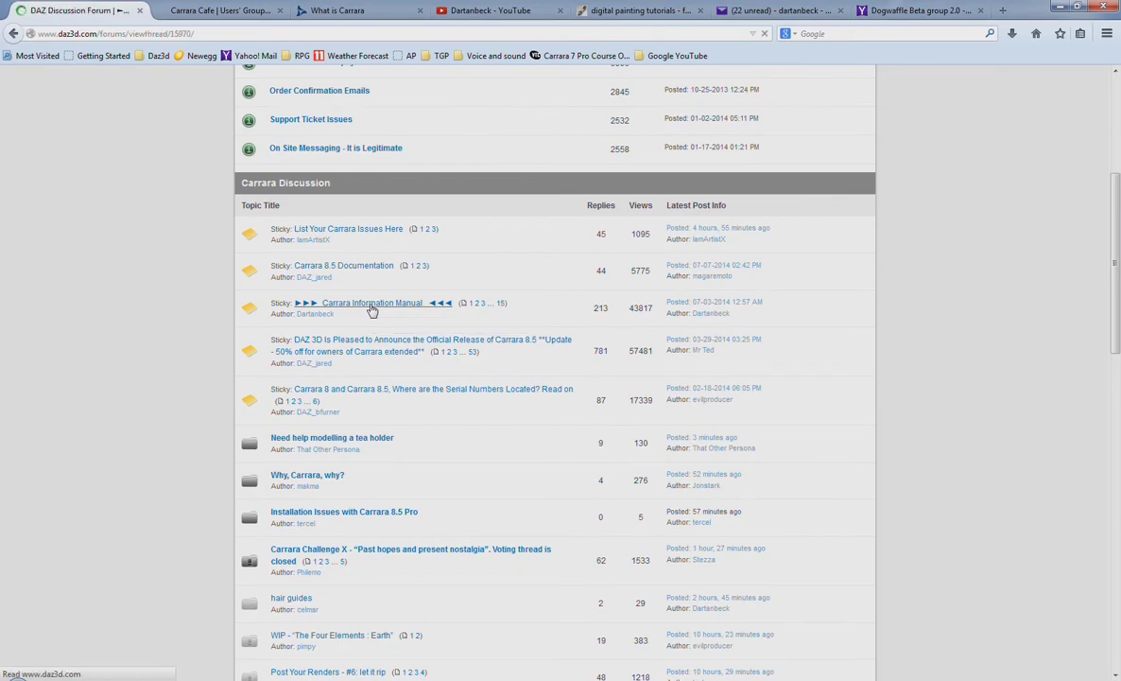
# - Scroll down through the Information Manual's Table of Contents and back up again
pyautogui.scroll(-3, 901, 343)
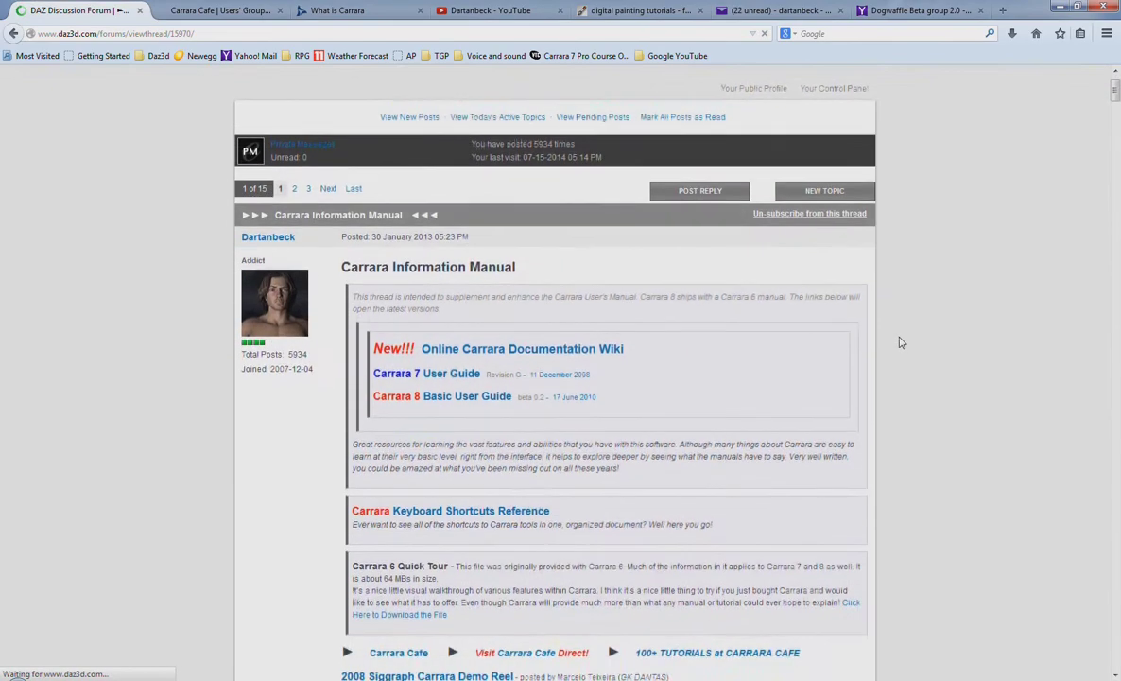
pyautogui.scroll(-5, 901, 342)
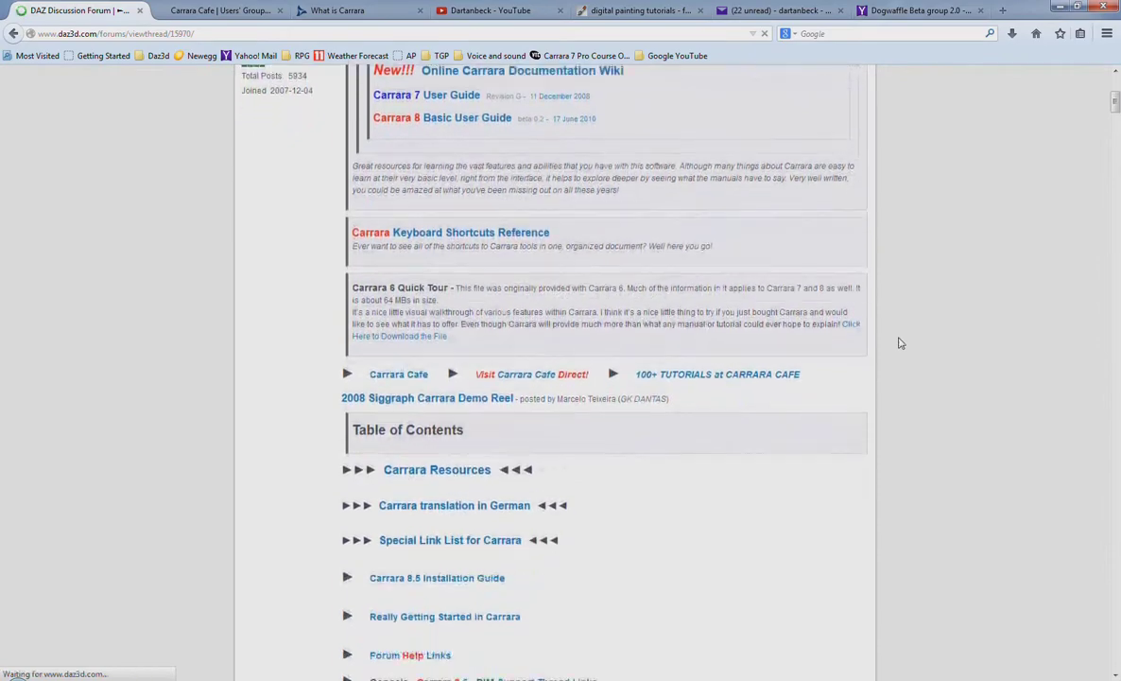
pyautogui.scroll(-4, 901, 342)
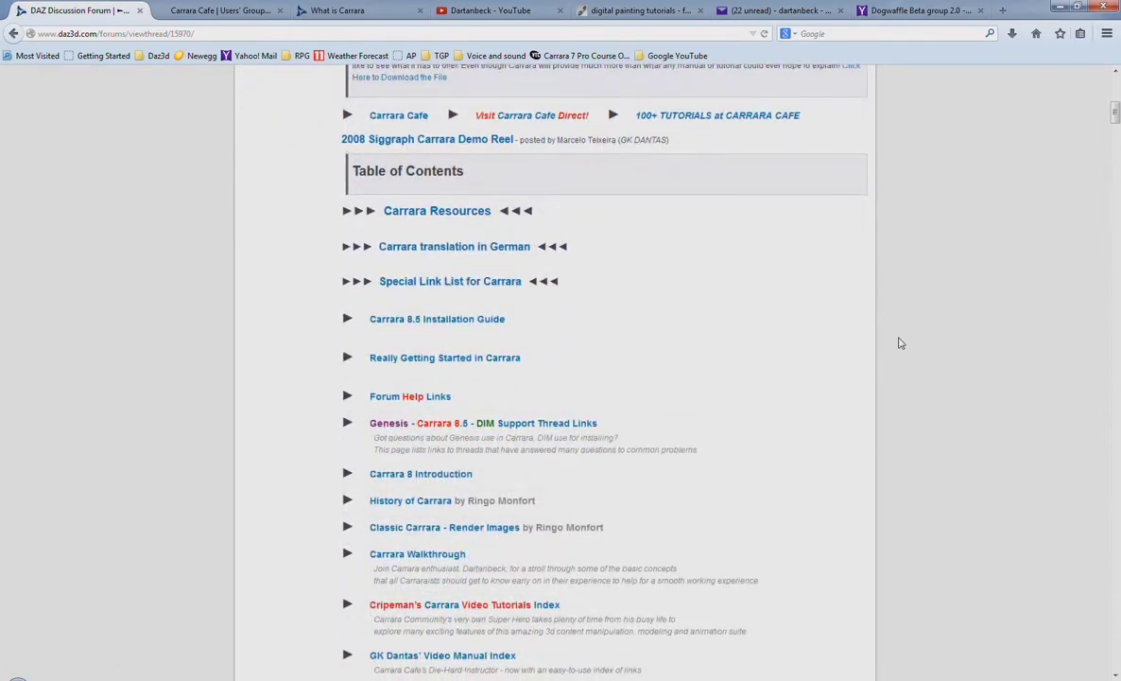
pyautogui.scroll(-4, 901, 338)
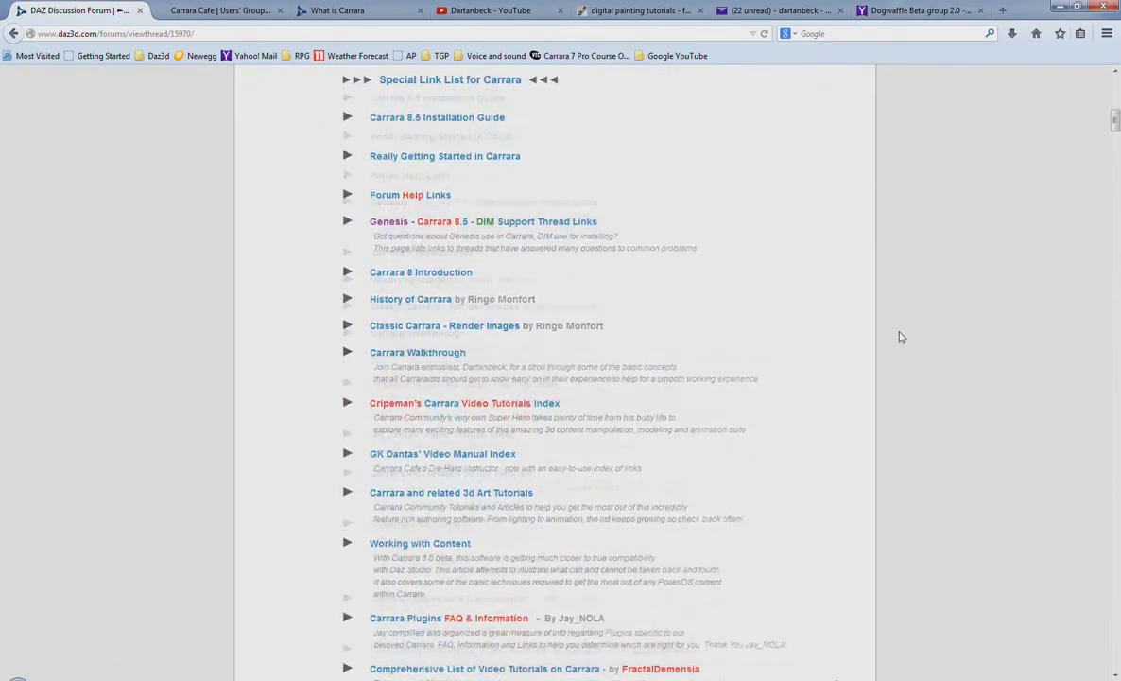
pyautogui.scroll(-5, 907, 324)
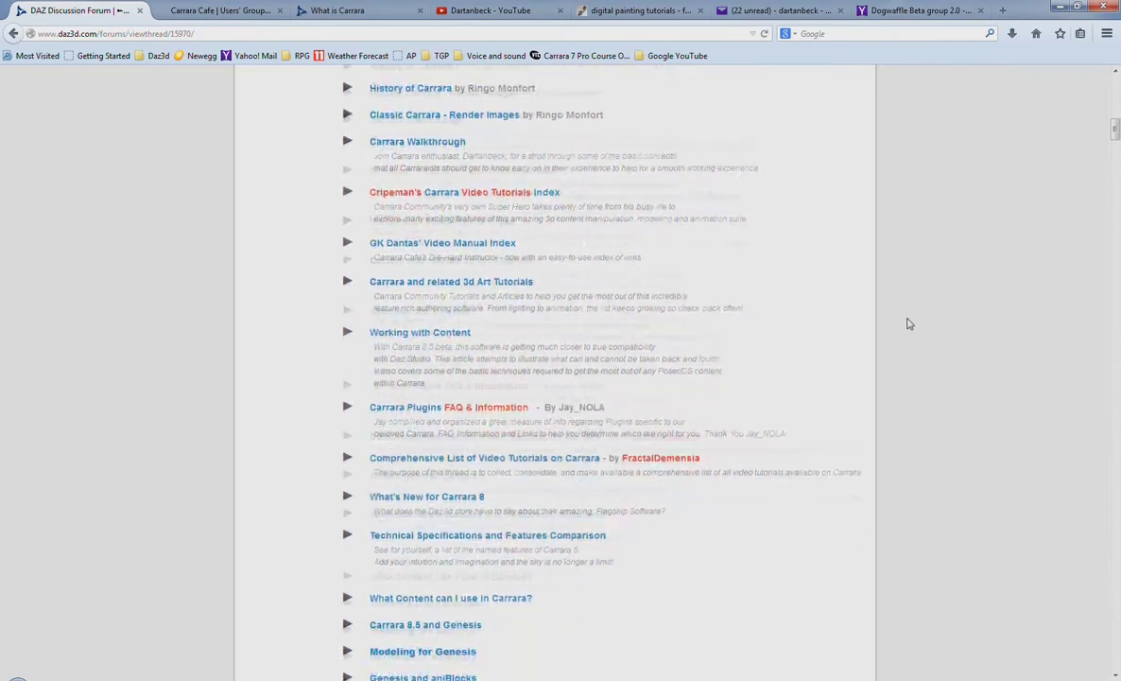
pyautogui.scroll(-5, 907, 324)
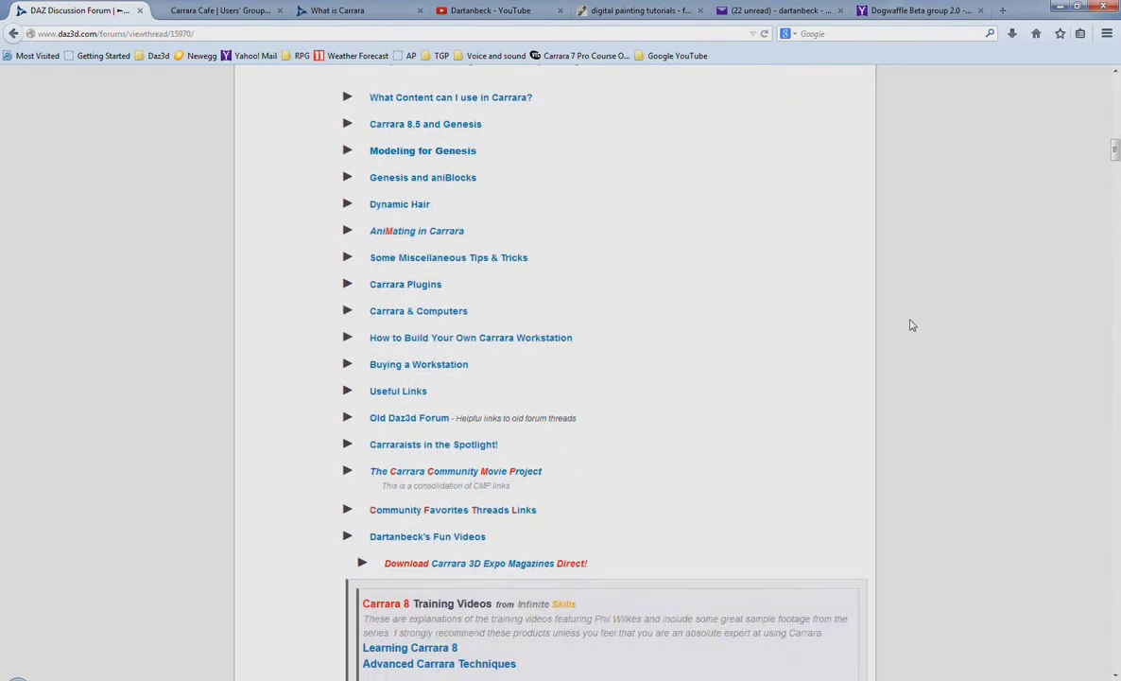
pyautogui.scroll(-3, 910, 325)
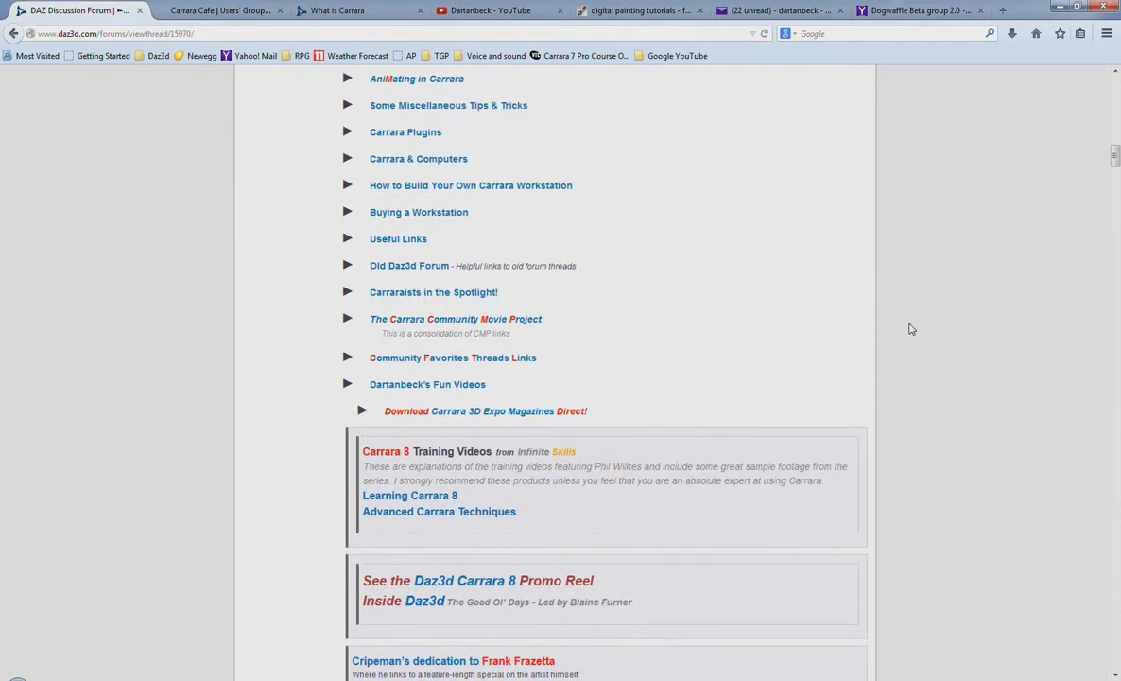
pyautogui.scroll(-6, 911, 329)
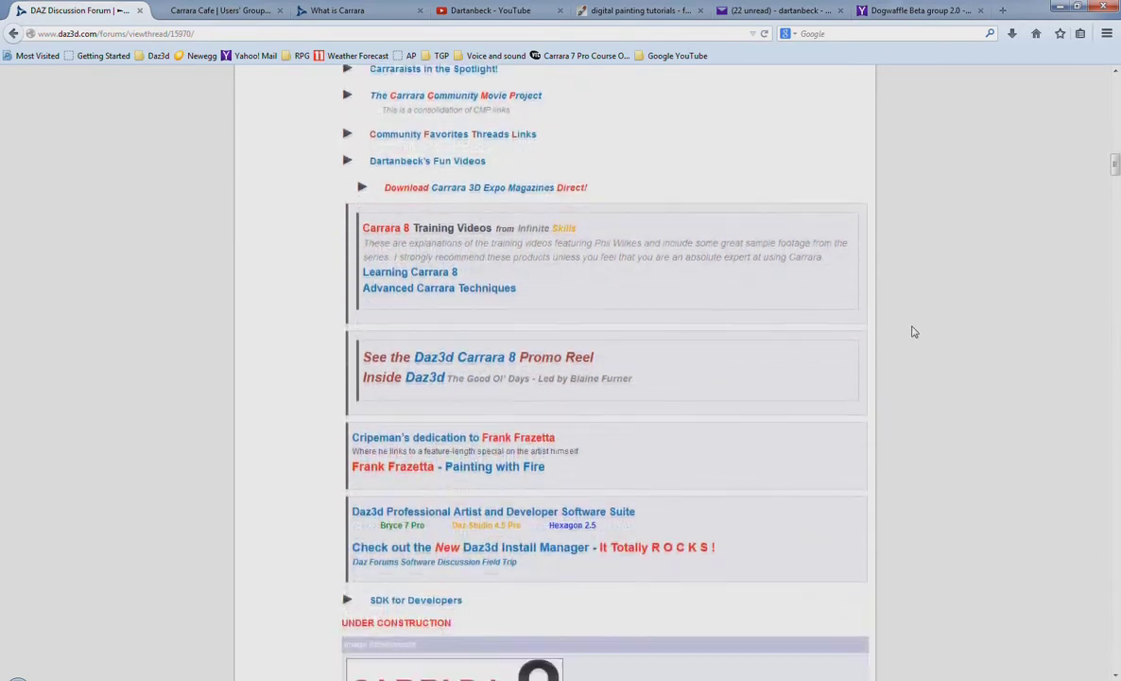
pyautogui.scroll(-5, 914, 329)
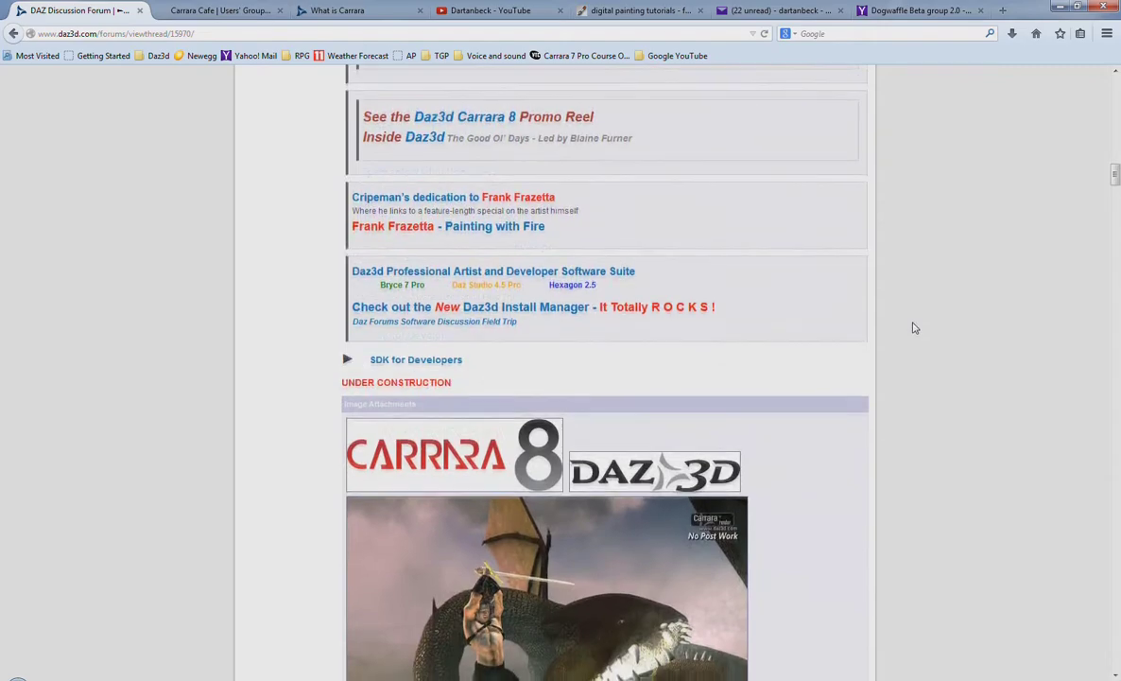
pyautogui.scroll(-6, 914, 328)
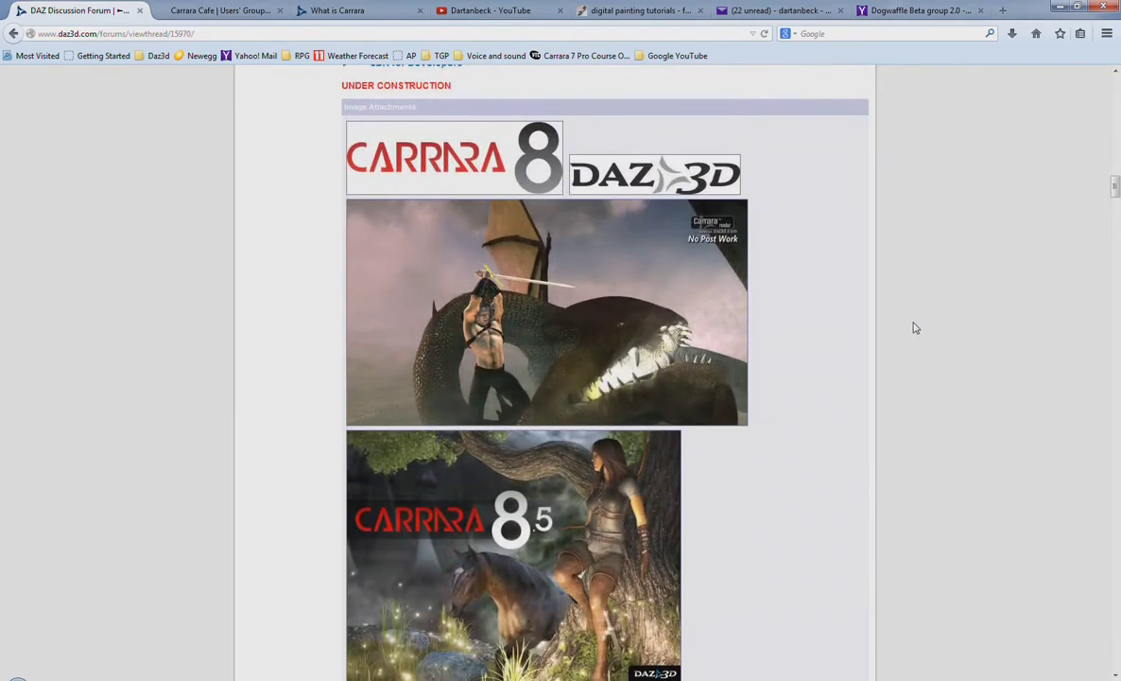
pyautogui.scroll(-3, 914, 328)
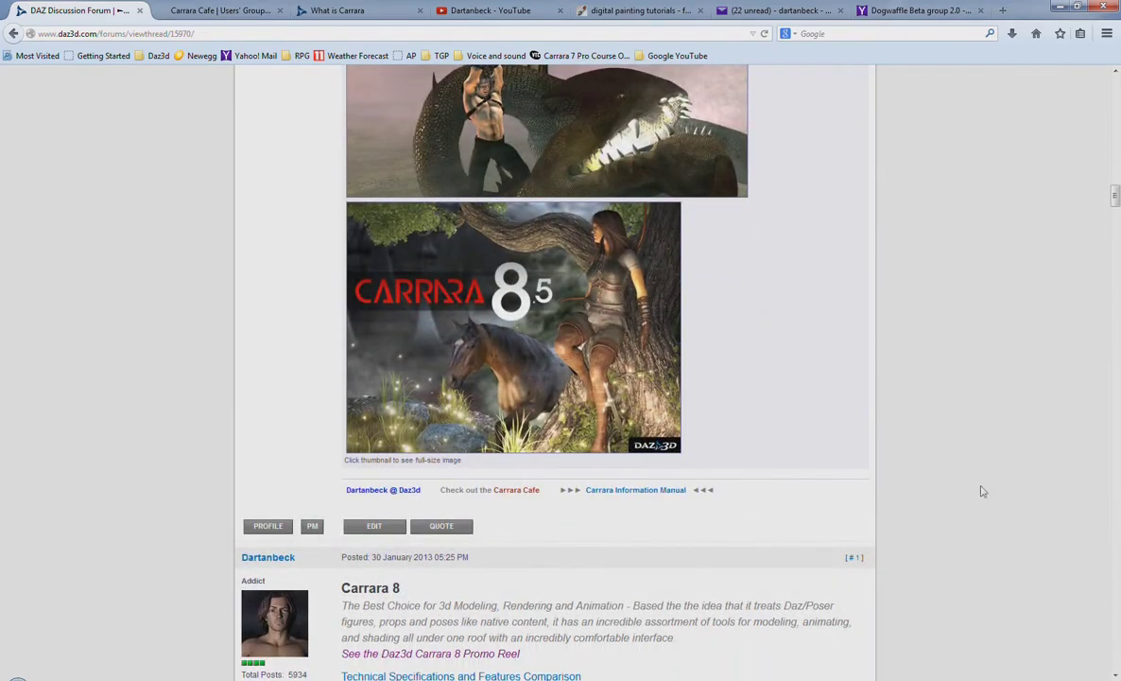
pyautogui.scroll(18, 1010, 320)
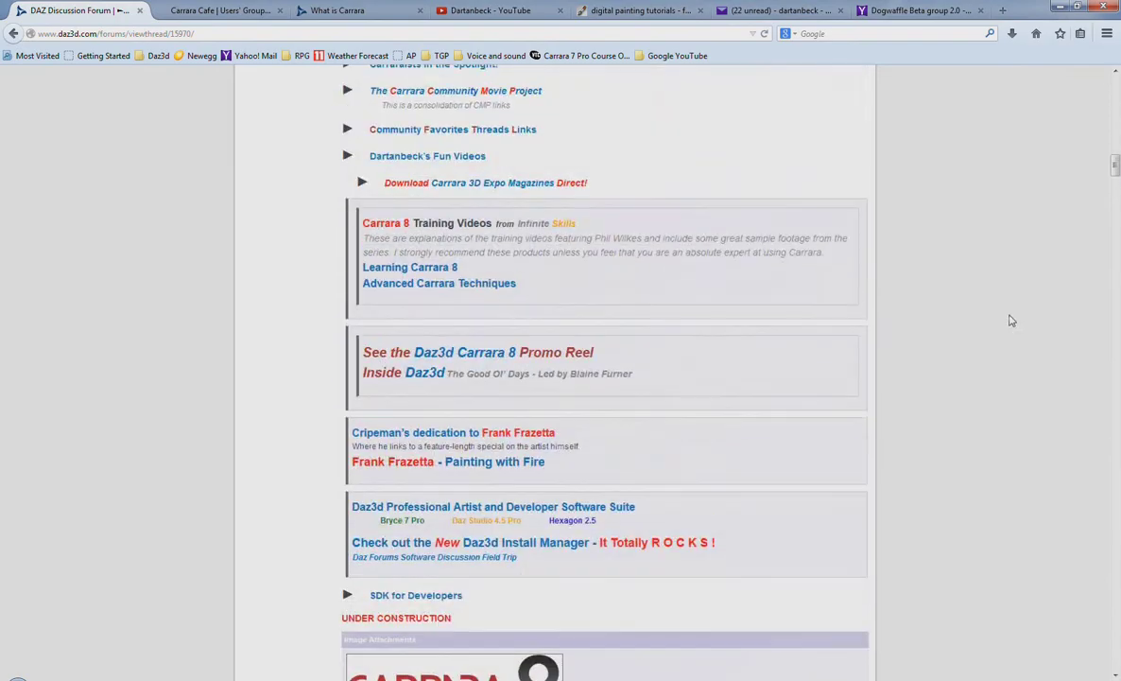
pyautogui.scroll(10, 1011, 321)
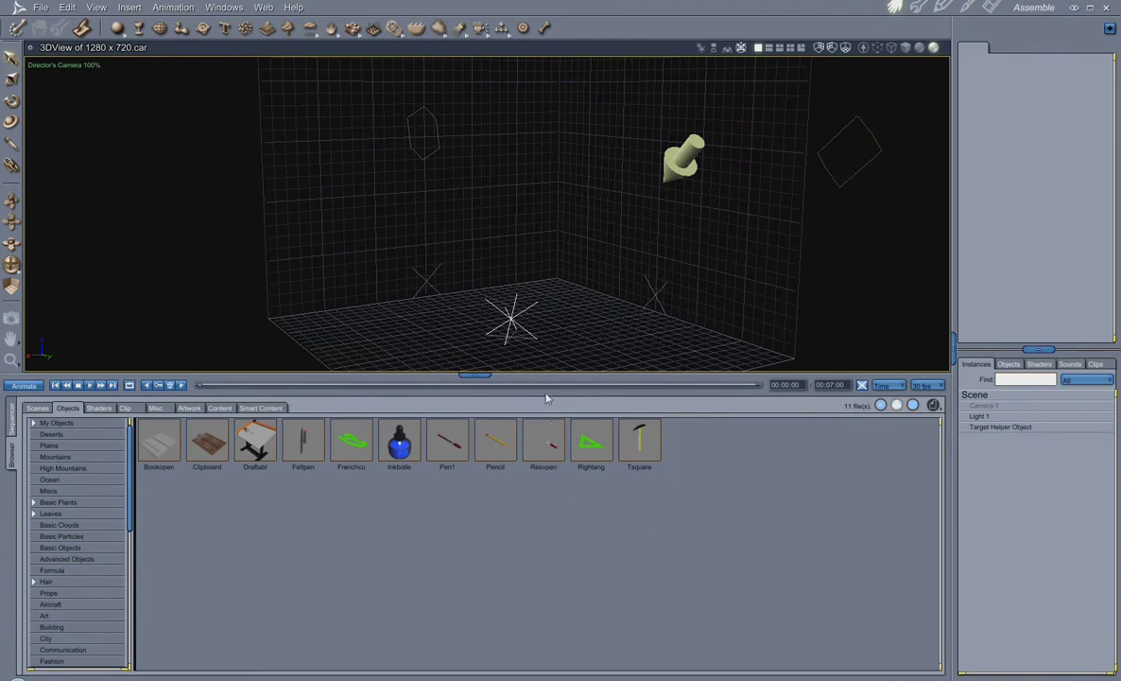
# - Show the Deserts backgrounds, switch the browser to Basic Shaders, and enter the Texture room
pyautogui.moveTo(476, 376); pyautogui.dragTo(477, 547)
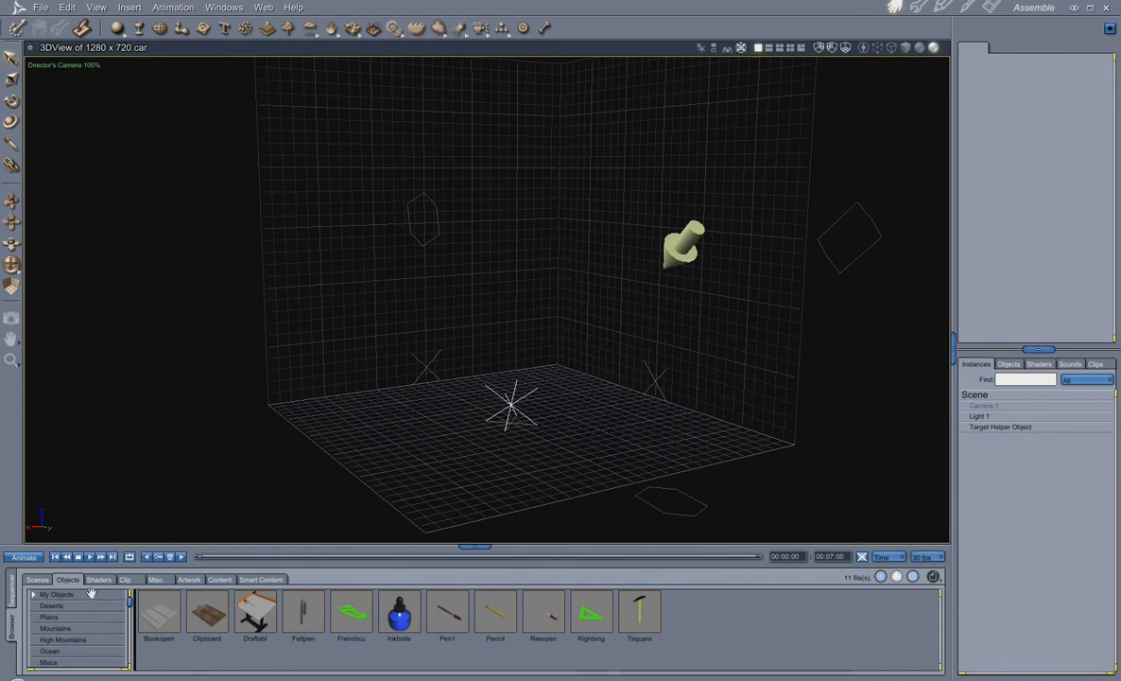
pyautogui.click(62, 606)
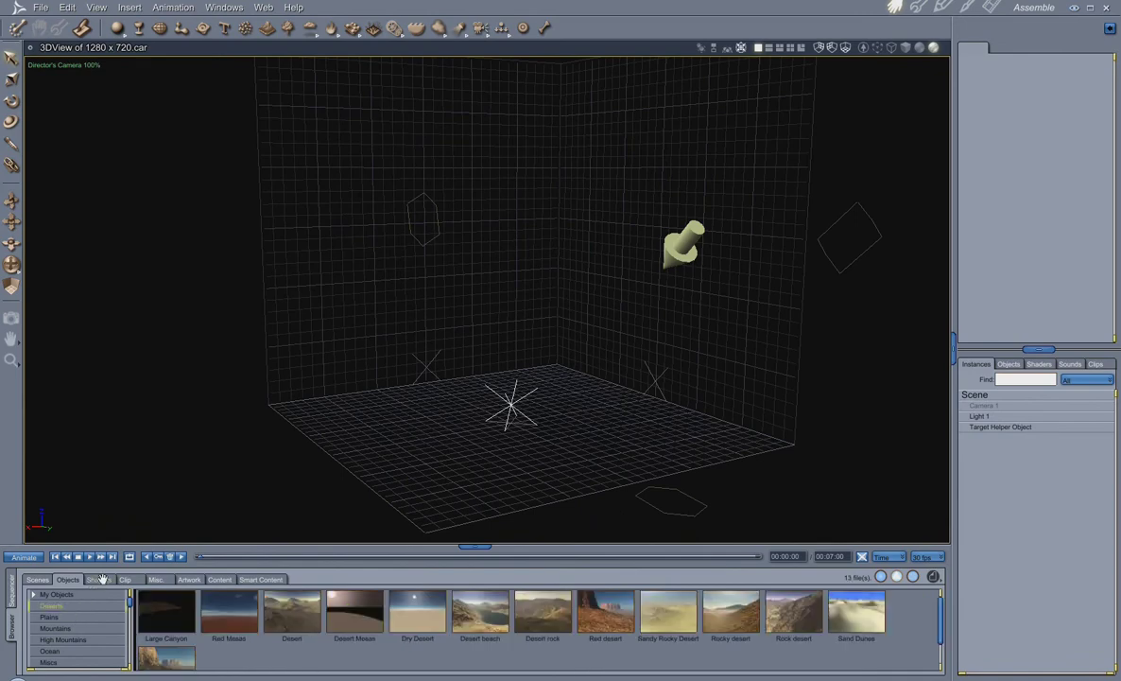
pyautogui.click(99, 579)
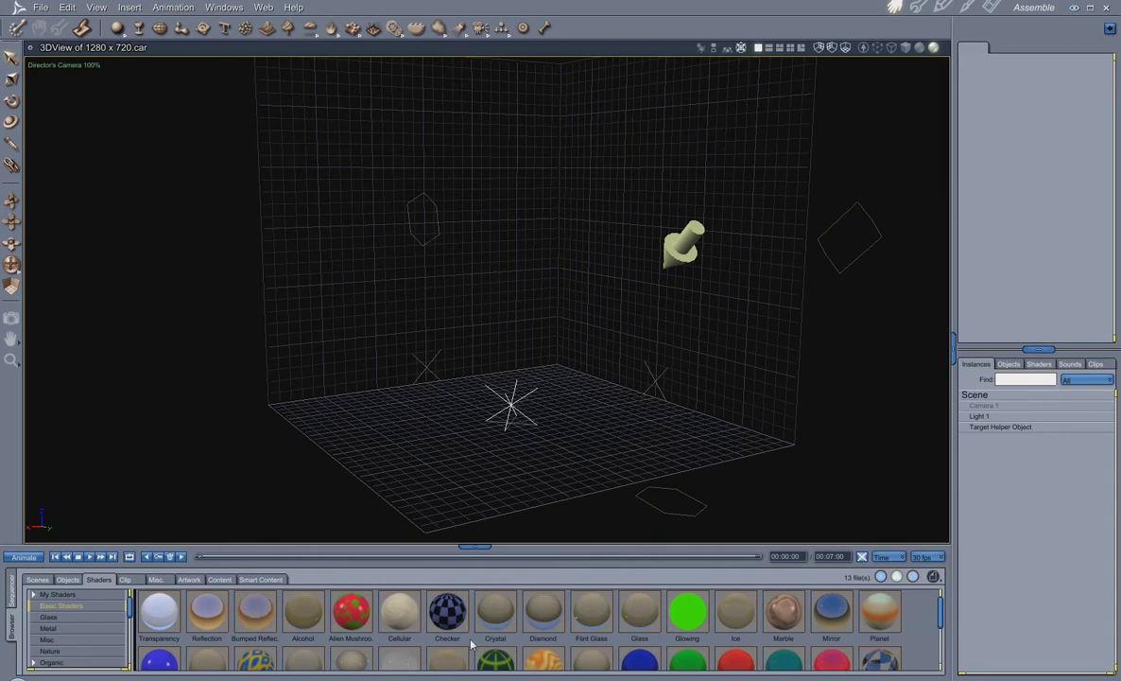
pyautogui.moveTo(428, 547); pyautogui.dragTo(475, 397)
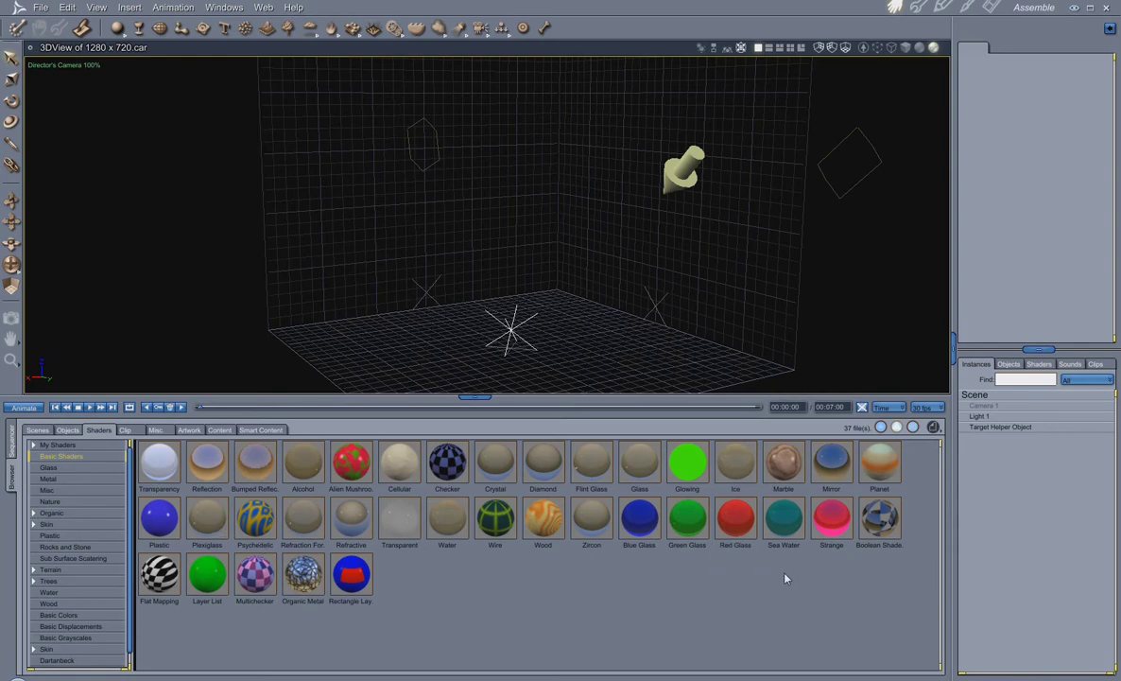
pyautogui.click(968, 9)
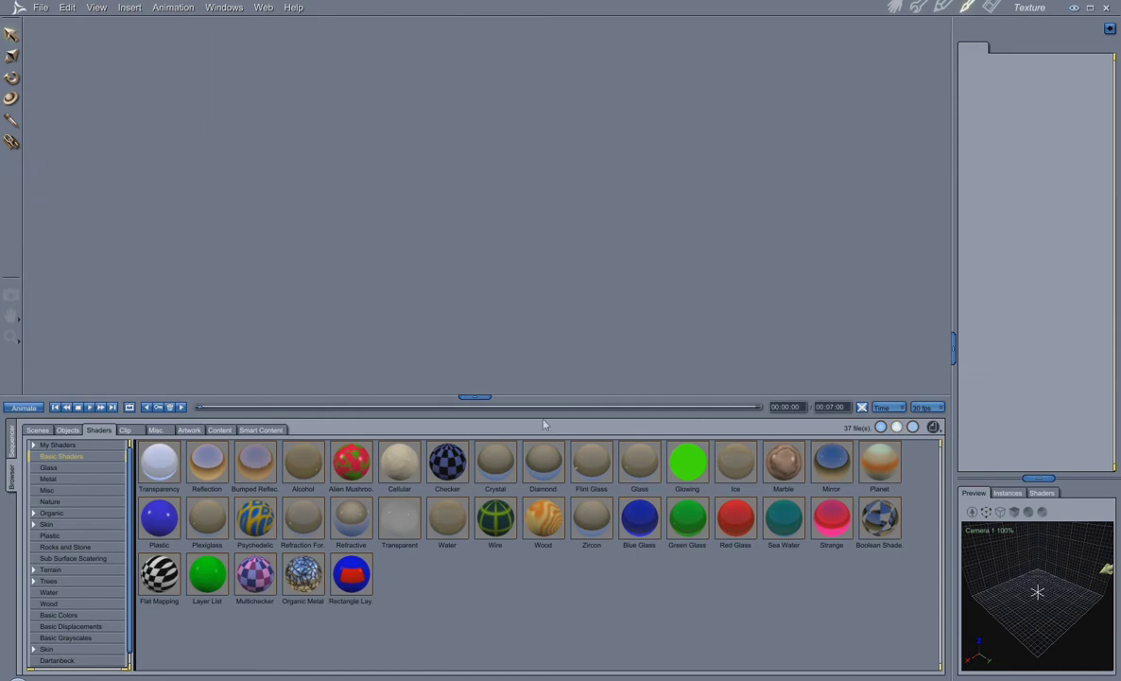
# - Open the Cellular shader, inspect its Color shader types, close the editor, and return to Assemble
pyautogui.doubleClick(410, 471)
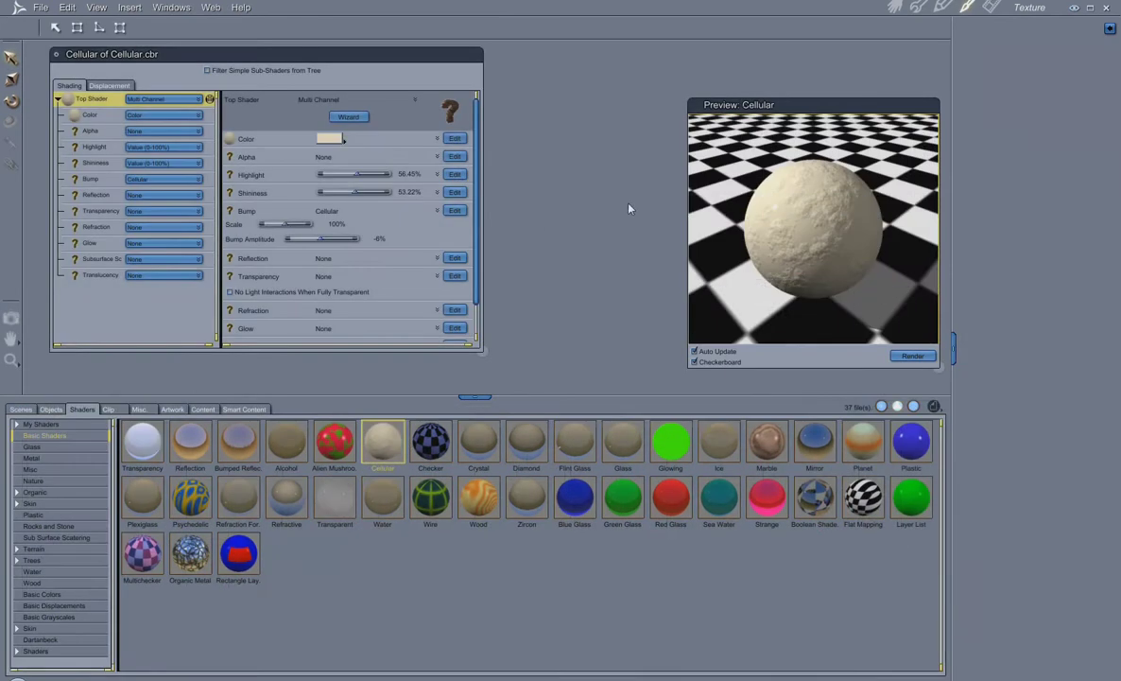
pyautogui.click(187, 115)
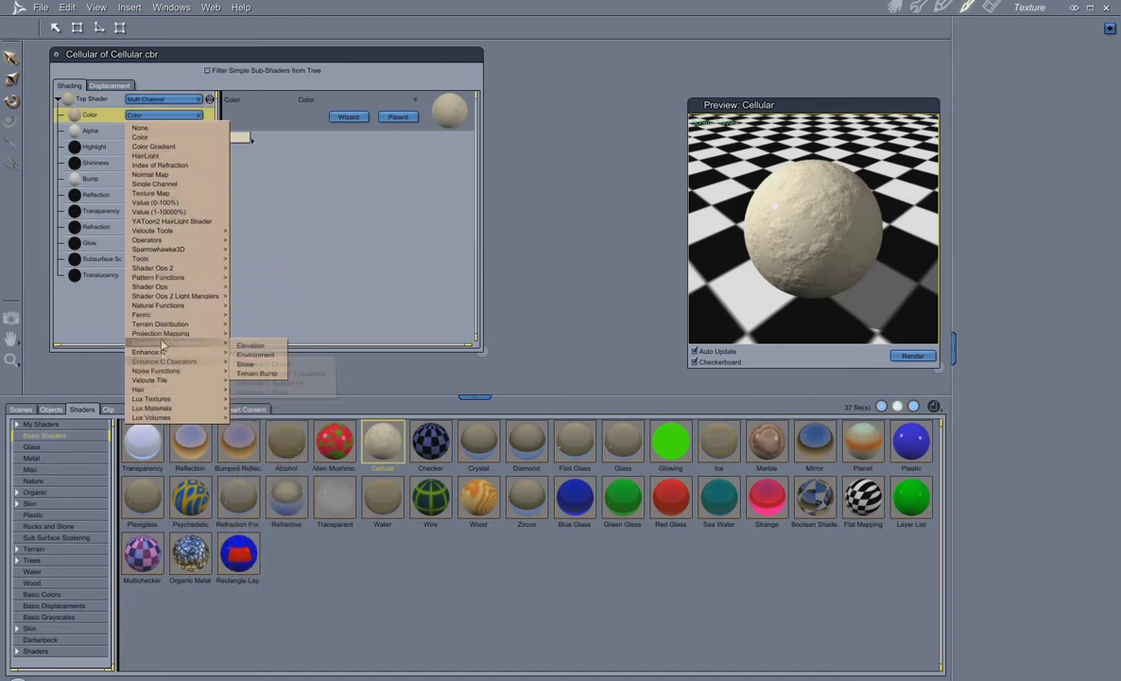
pyautogui.moveTo(161, 317)
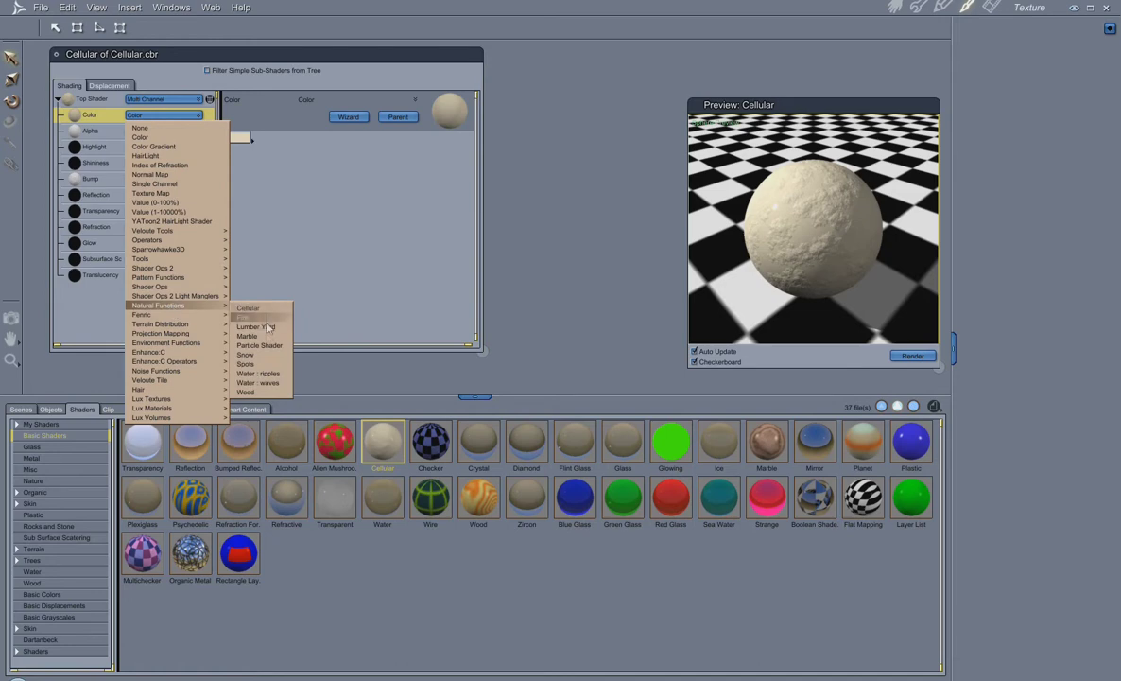
pyautogui.click(184, 111)
pyautogui.click(185, 112)
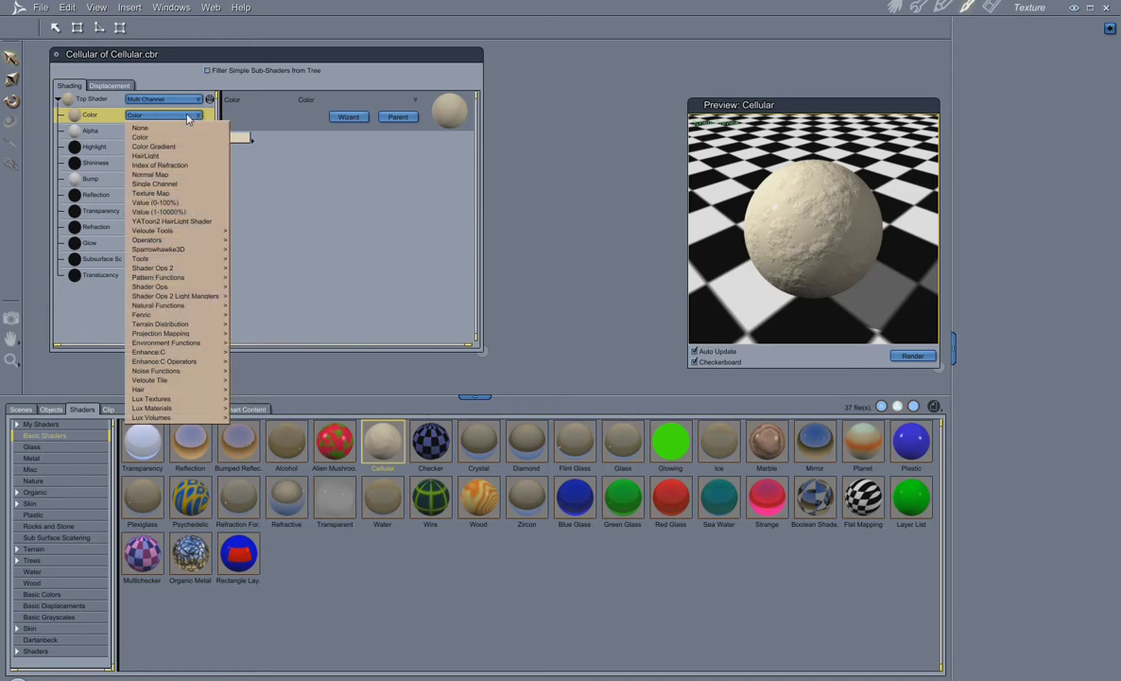
pyautogui.click(271, 75)
pyautogui.click(55, 54)
pyautogui.click(895, 6)
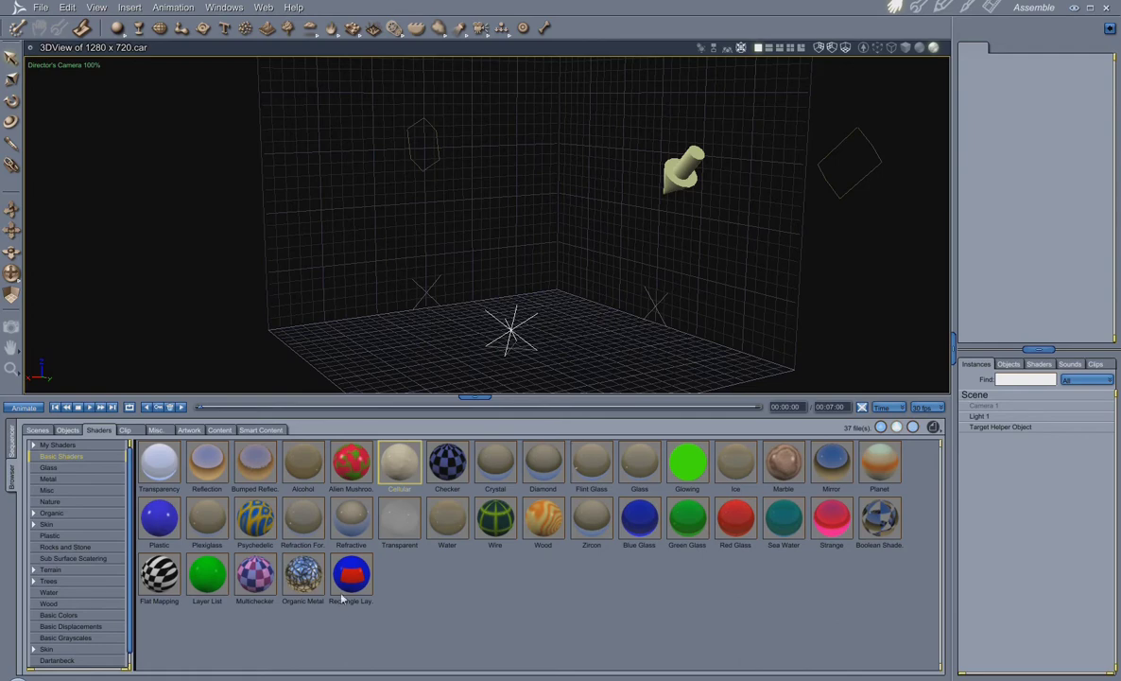
# - Browse the Glass, Metal, Misc, Nature, Organic and Skin shaders, ending on the 54 Plastic shaders
pyautogui.click(50, 469)
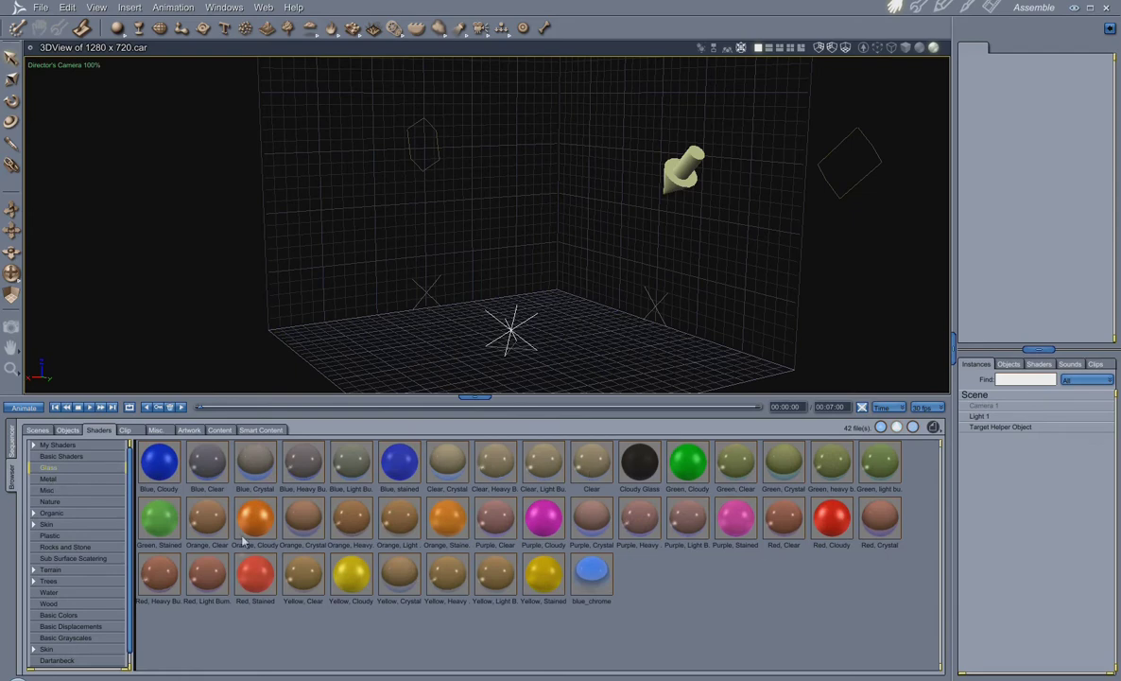
pyautogui.click(57, 480)
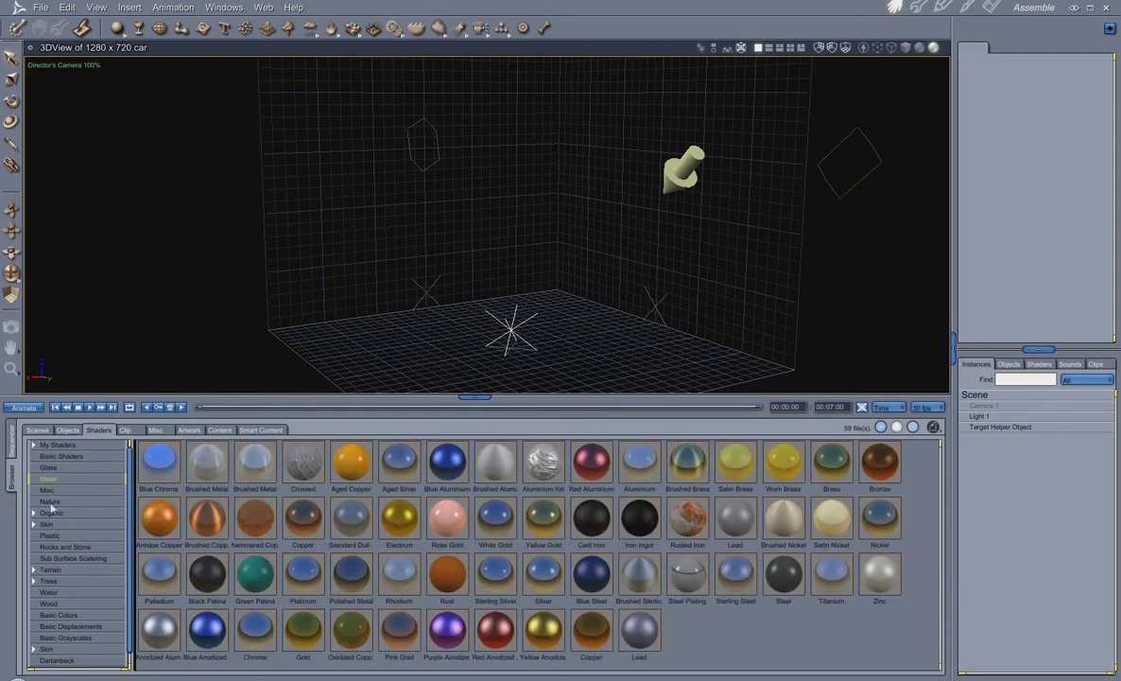
pyautogui.click(50, 491)
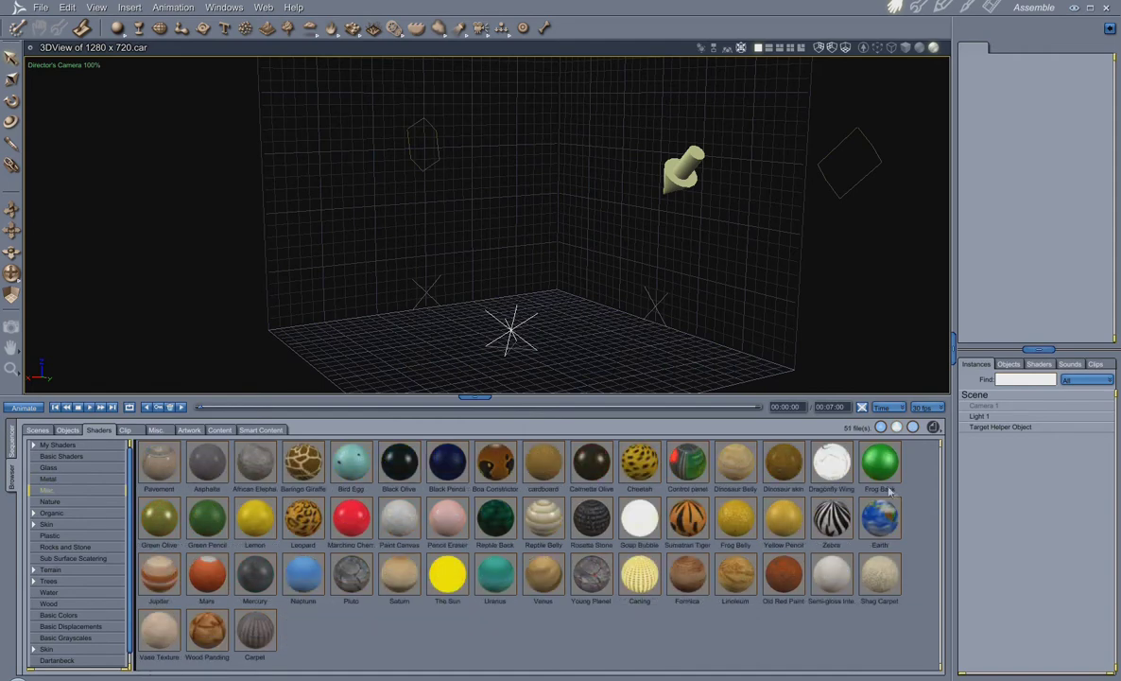
pyautogui.click(55, 502)
pyautogui.click(54, 512)
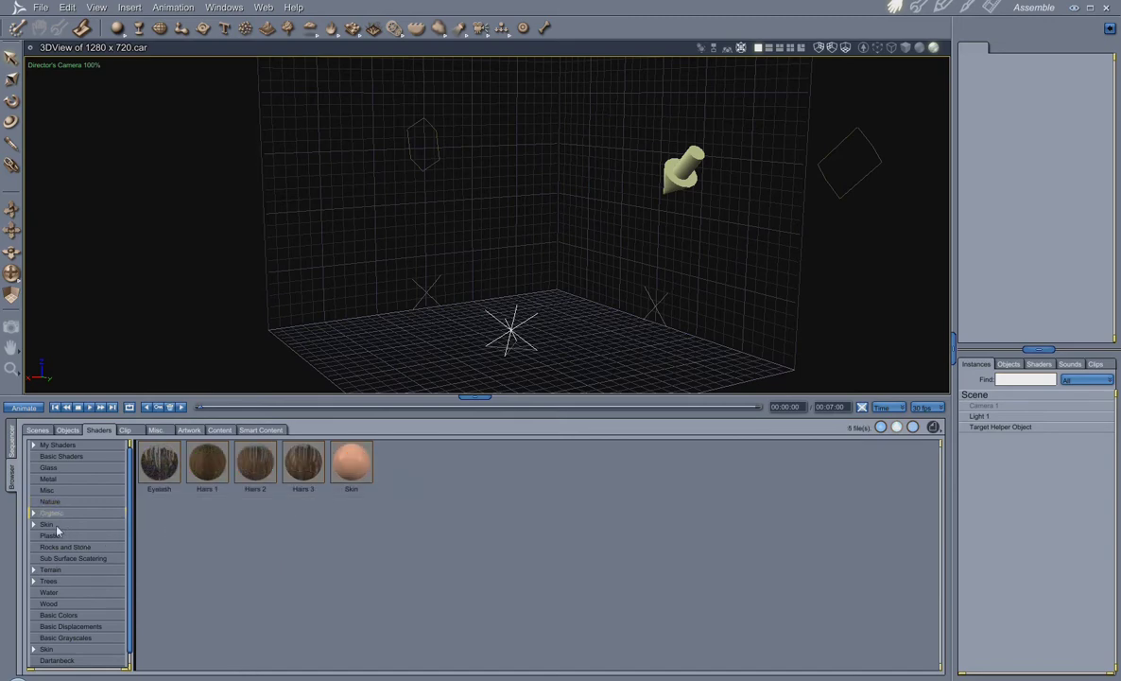
pyautogui.click(48, 525)
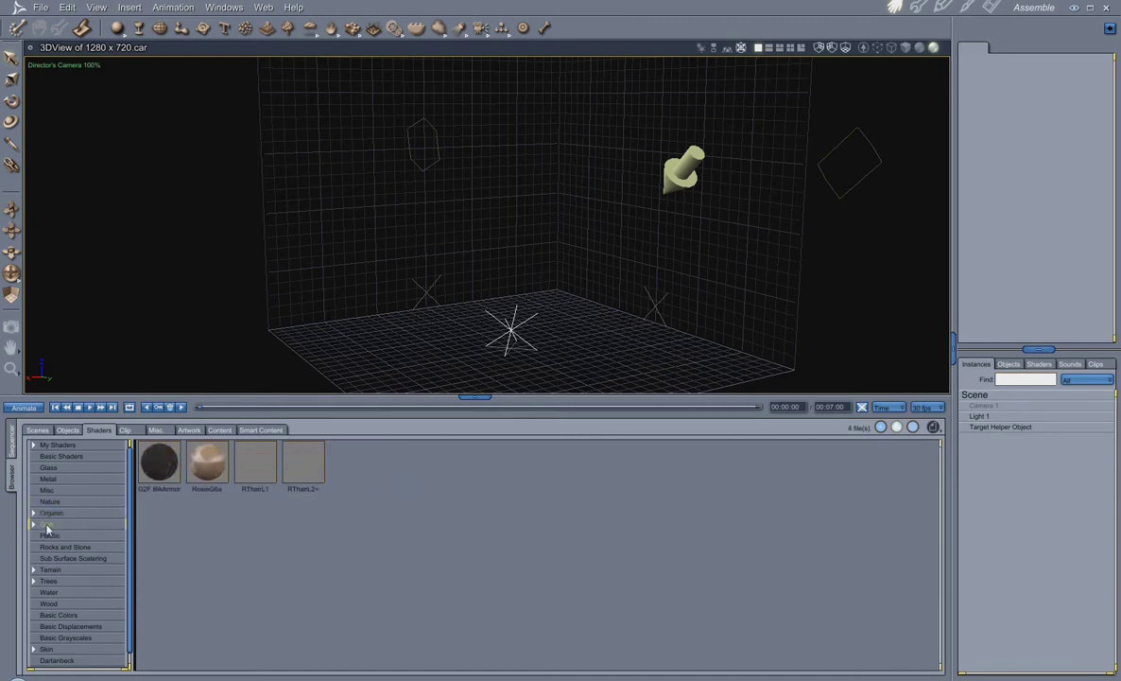
pyautogui.click(51, 536)
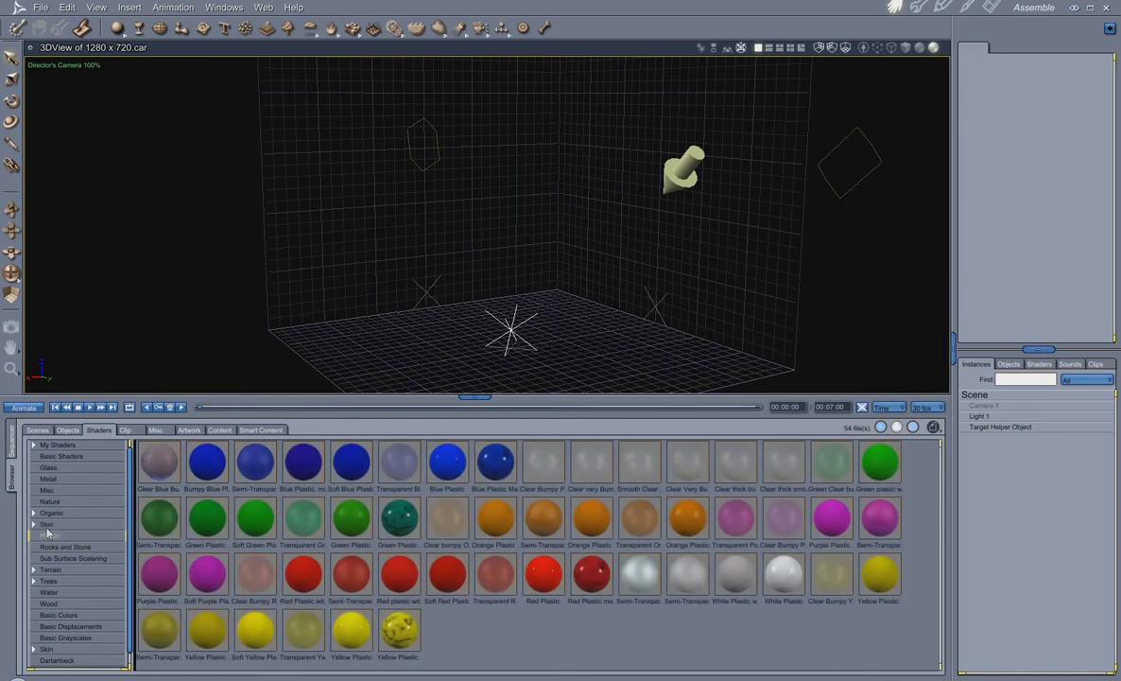
# - Expand the Skin folder's Genesis, Michael 5 and Victoria 5 subfolders, then collapse them again
pyautogui.click(34, 526)
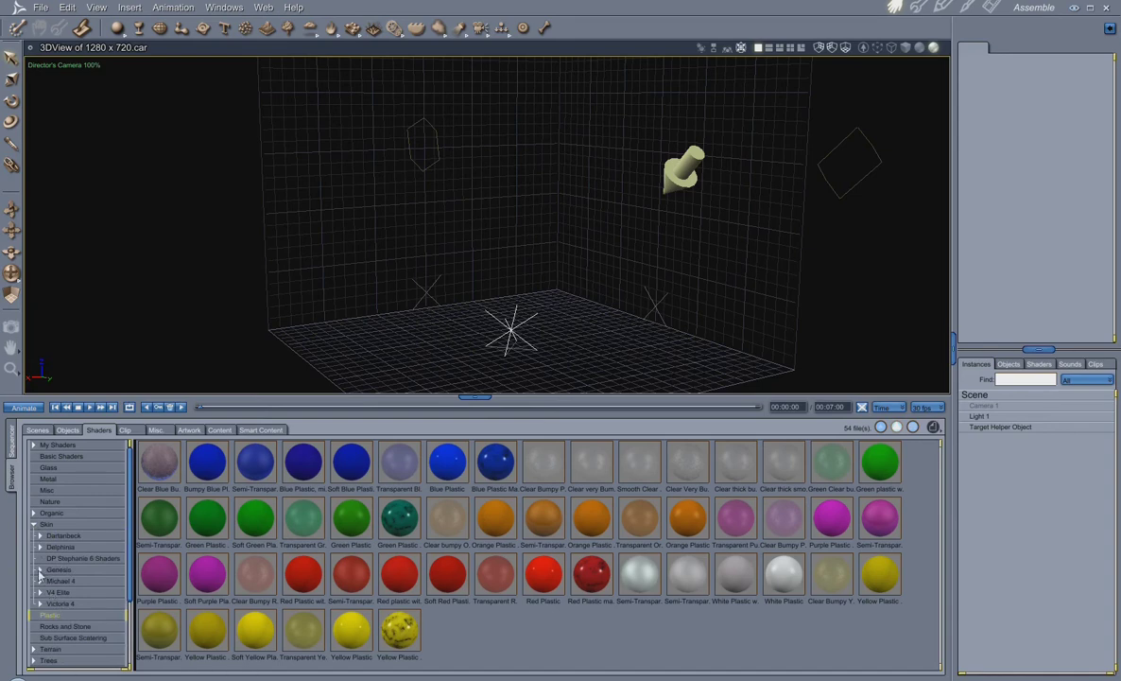
pyautogui.click(39, 570)
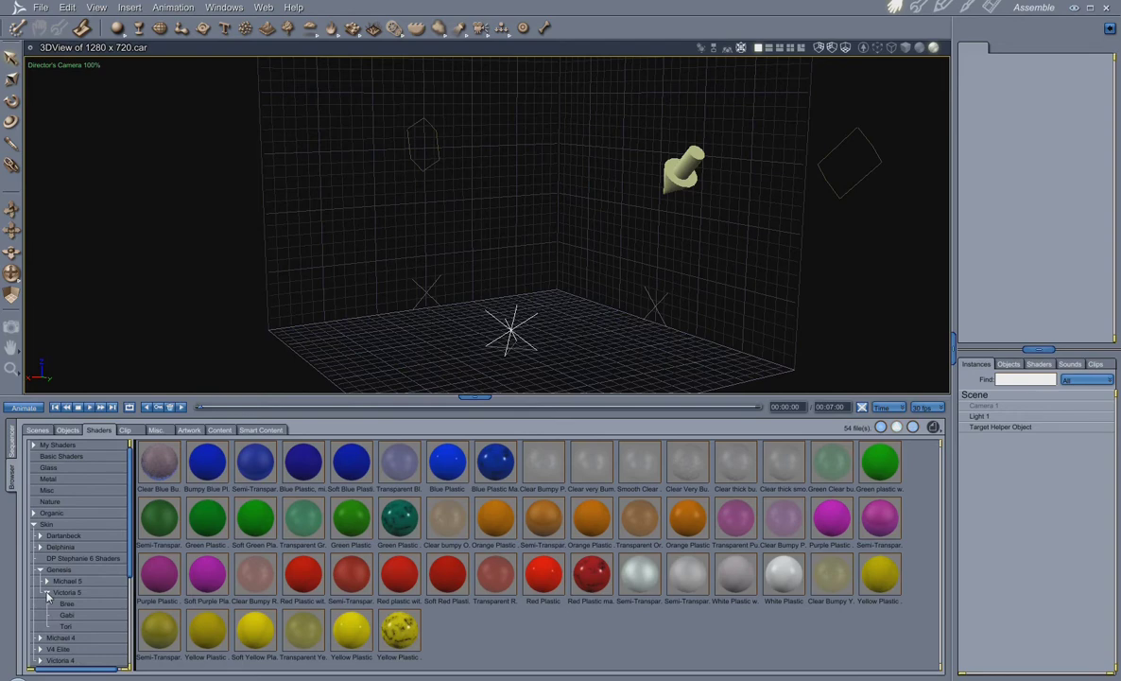
pyautogui.click(46, 580)
pyautogui.click(47, 582)
pyautogui.click(47, 593)
pyautogui.click(49, 592)
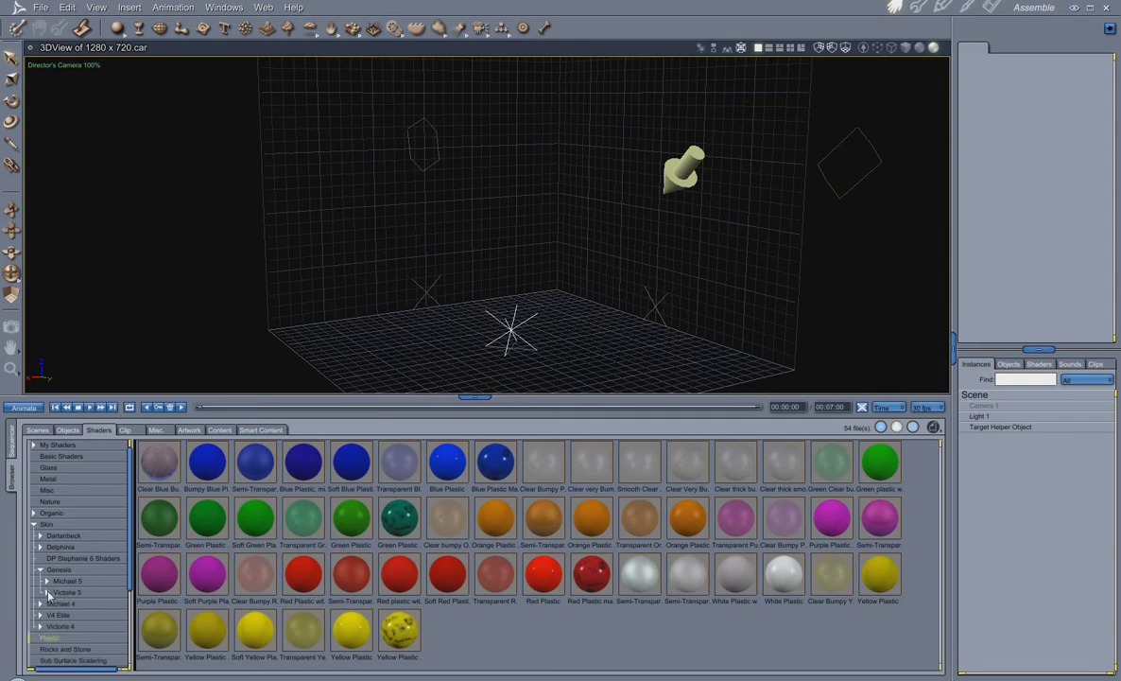
pyautogui.click(34, 525)
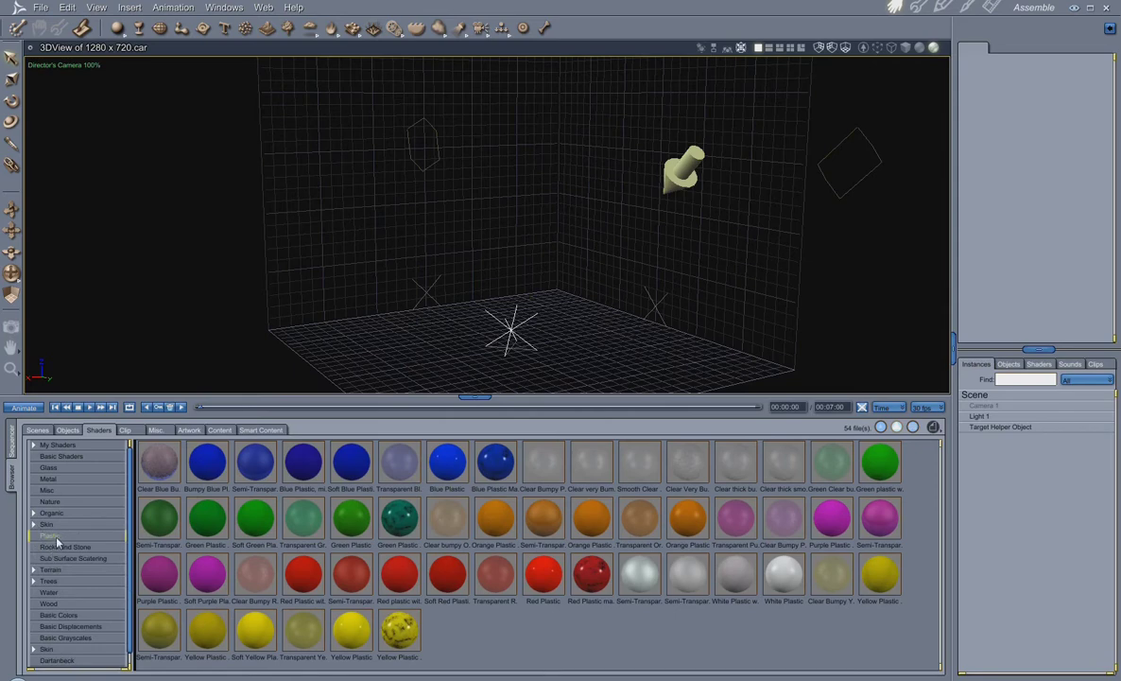
# - Browse the Rocks and Stone, Sub Surface Scattering, Terrain, Trees, Water and Wood shaders
pyautogui.click(68, 551)
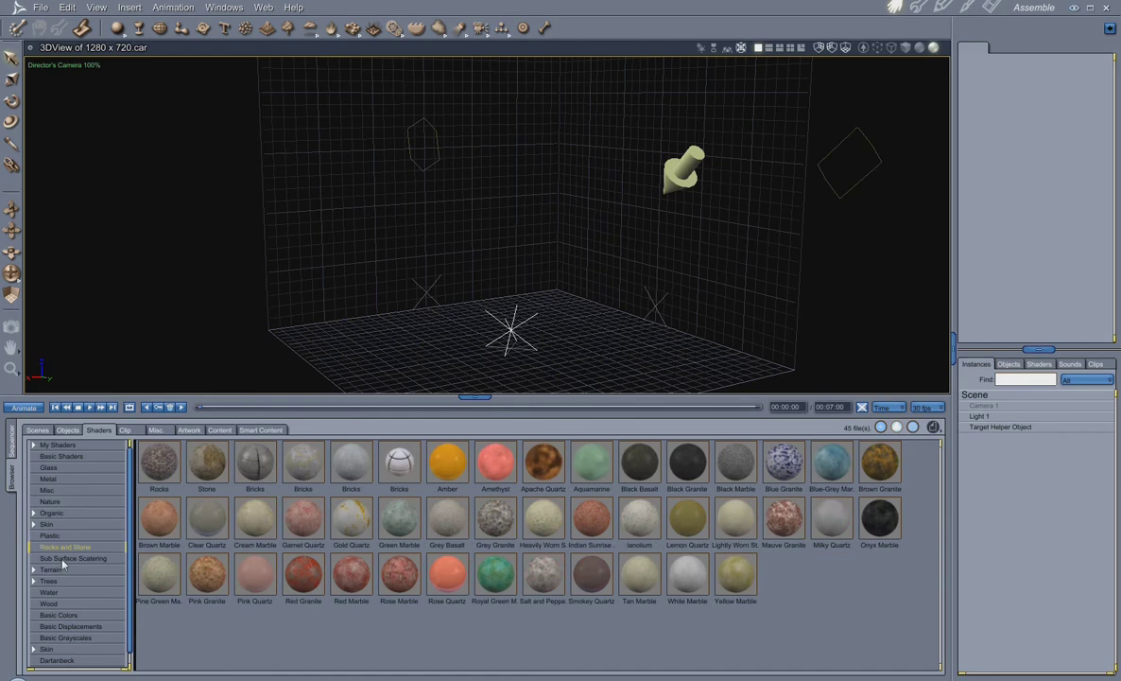
pyautogui.click(62, 561)
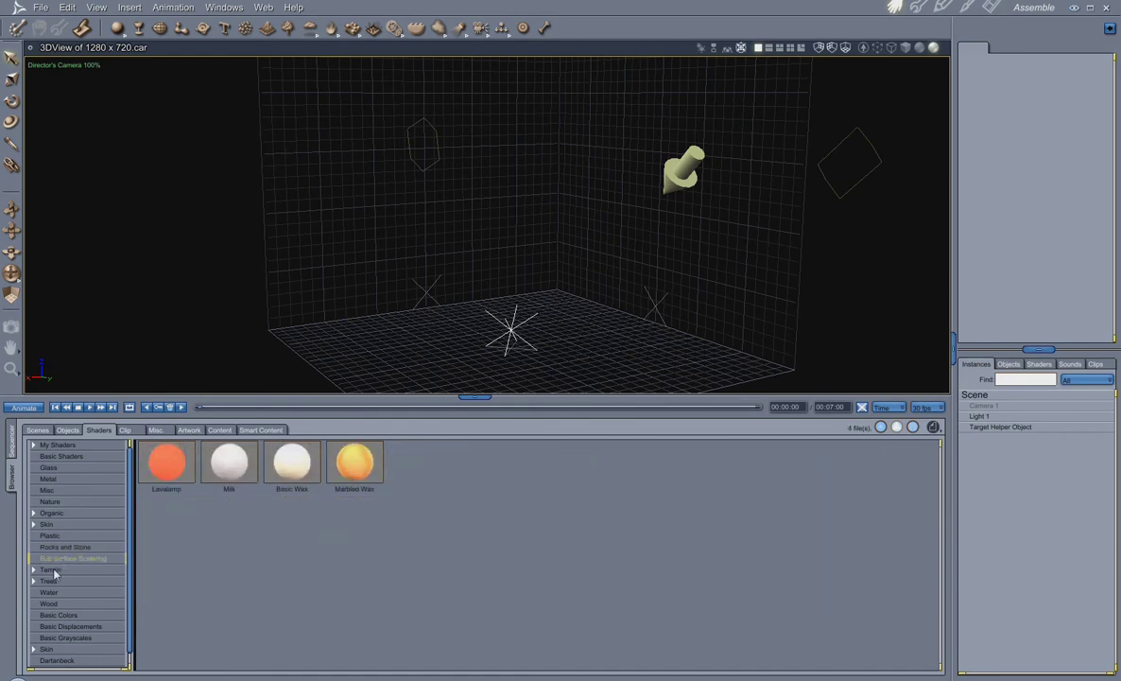
pyautogui.click(49, 570)
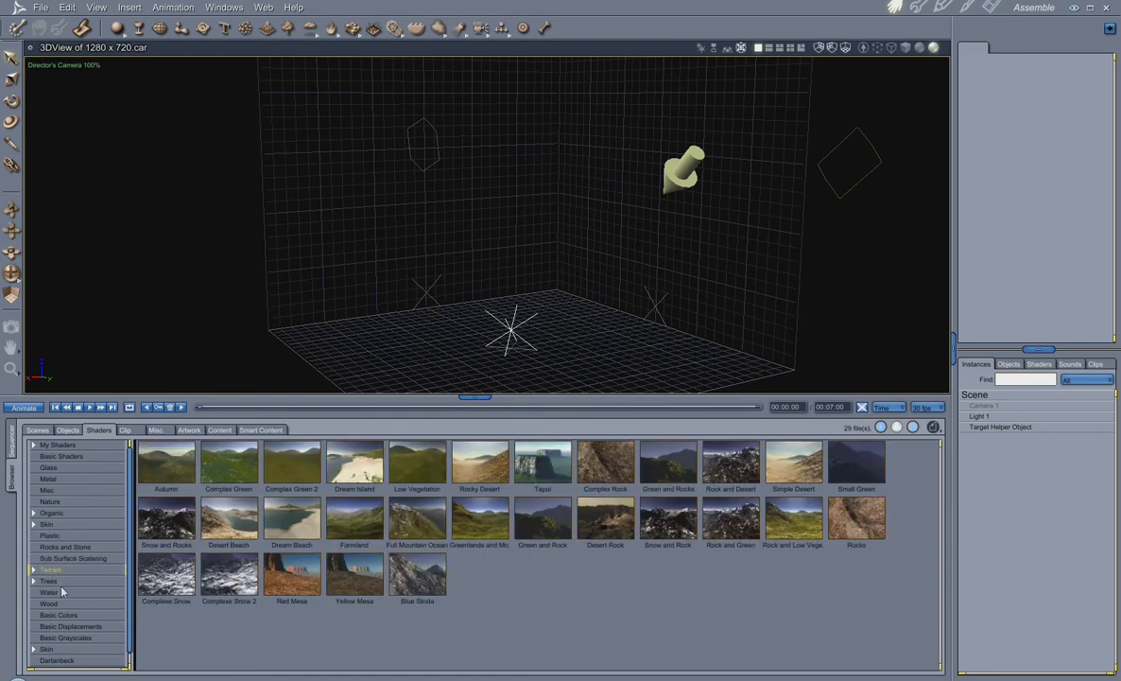
pyautogui.click(49, 581)
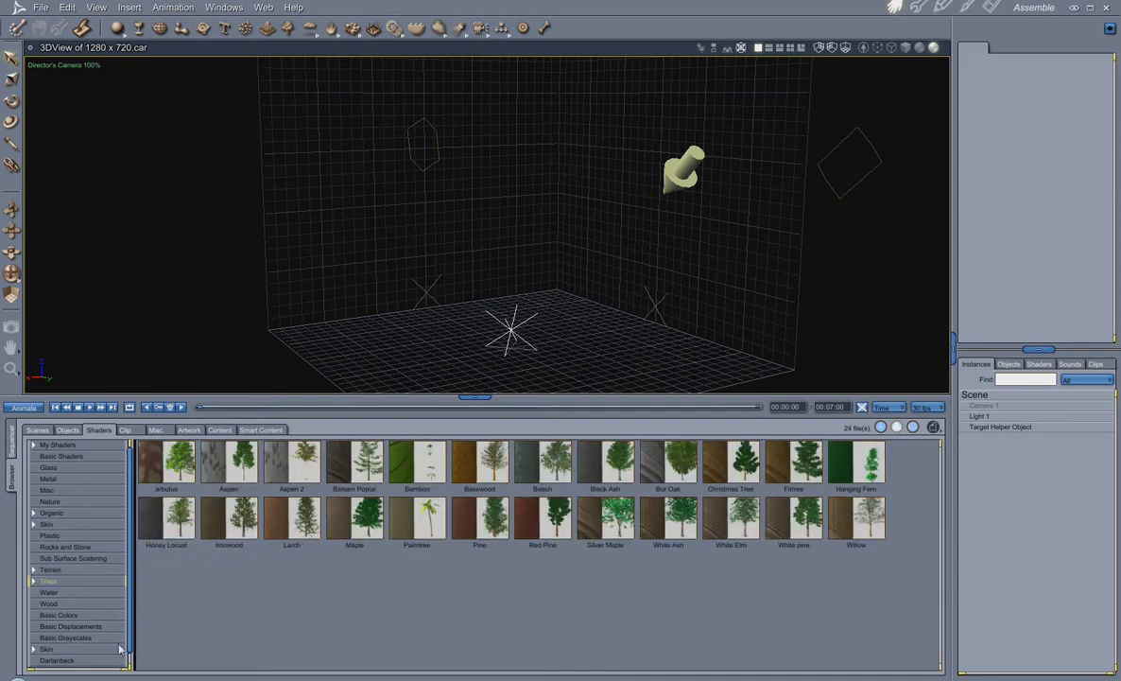
pyautogui.click(54, 592)
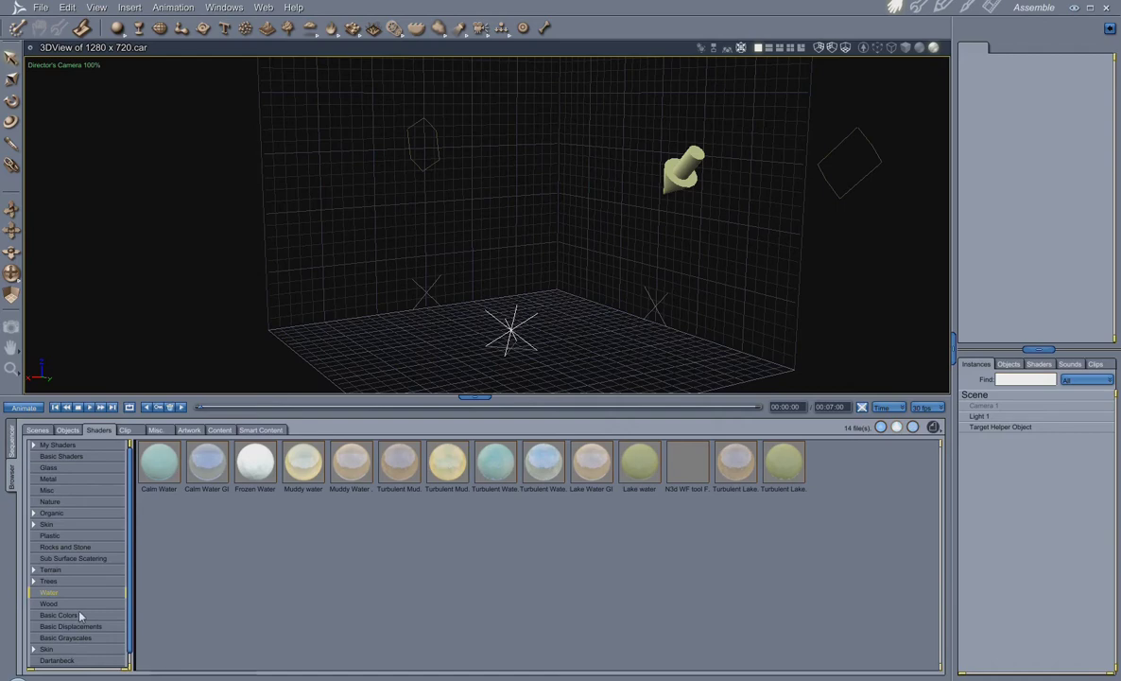
pyautogui.click(52, 604)
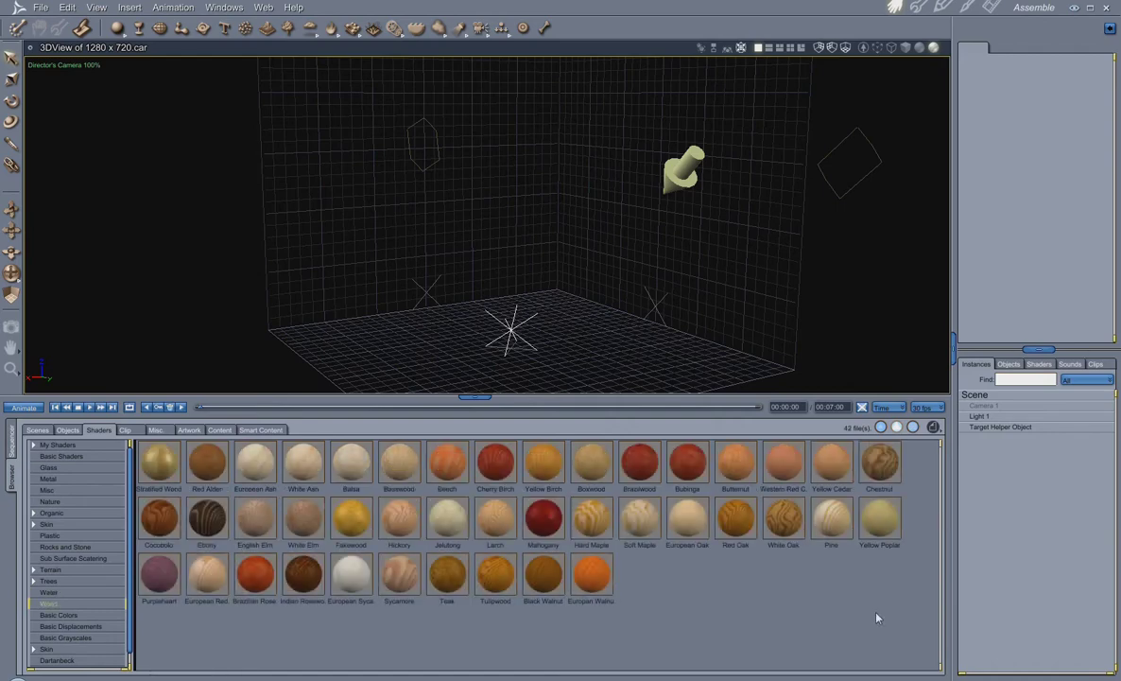
# - Browse the Basic Colors, Basic Displacements and Basic Grayscales shader collections
pyautogui.click(59, 616)
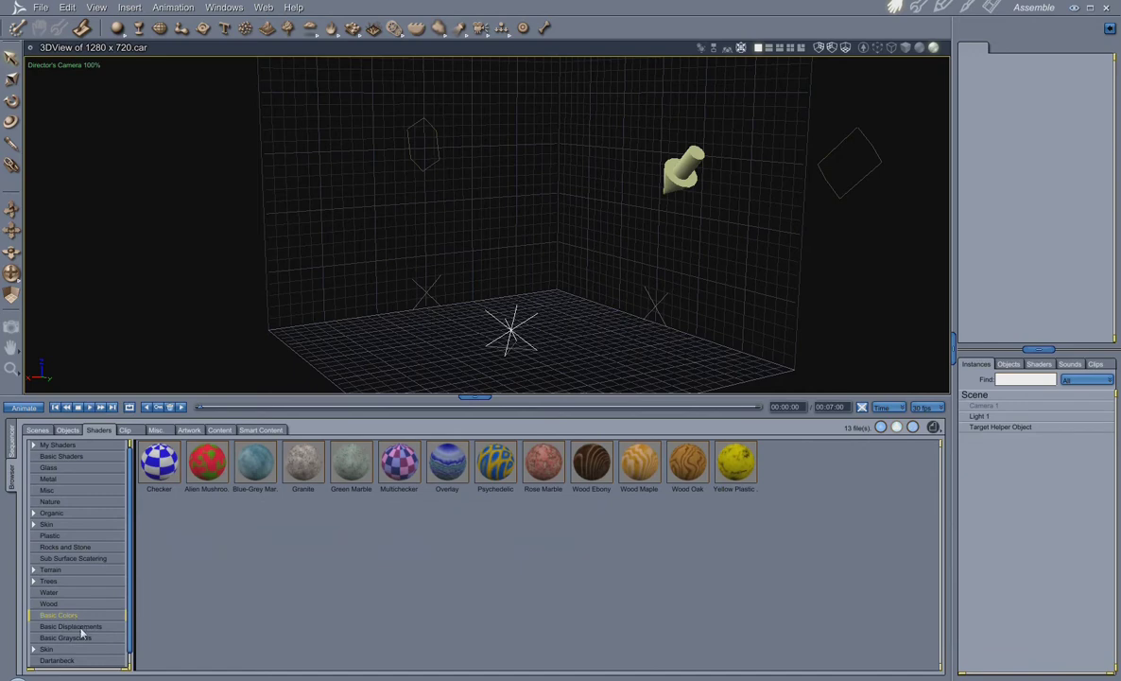
pyautogui.click(70, 626)
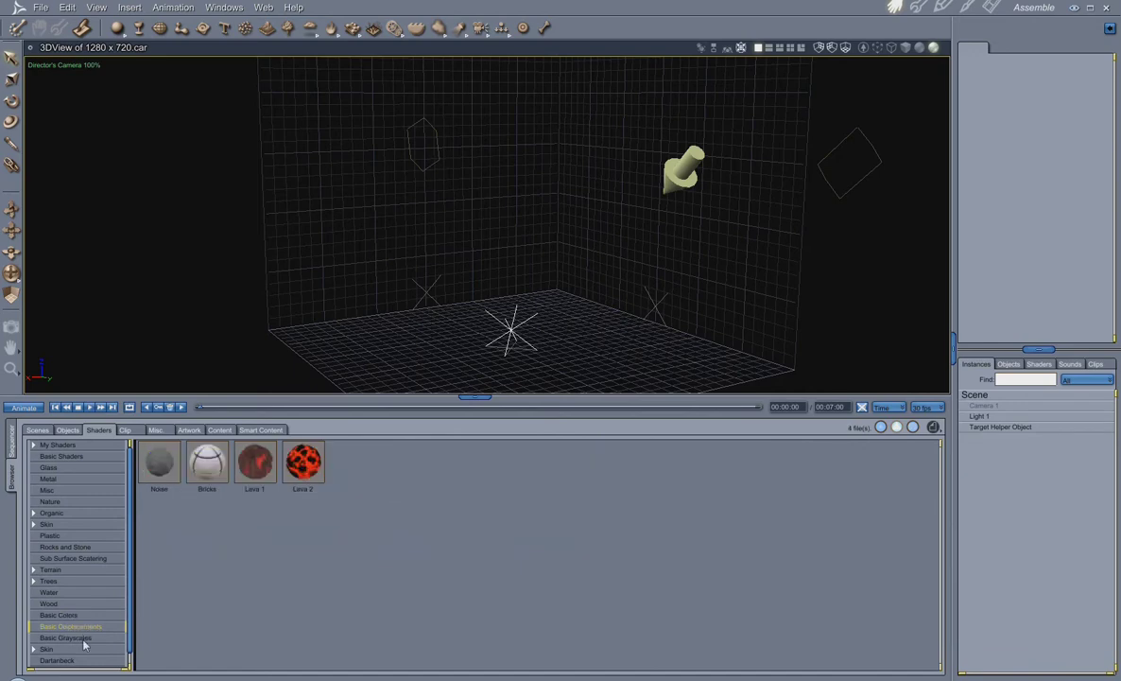
pyautogui.click(67, 638)
pyautogui.scroll(-1, 83, 641)
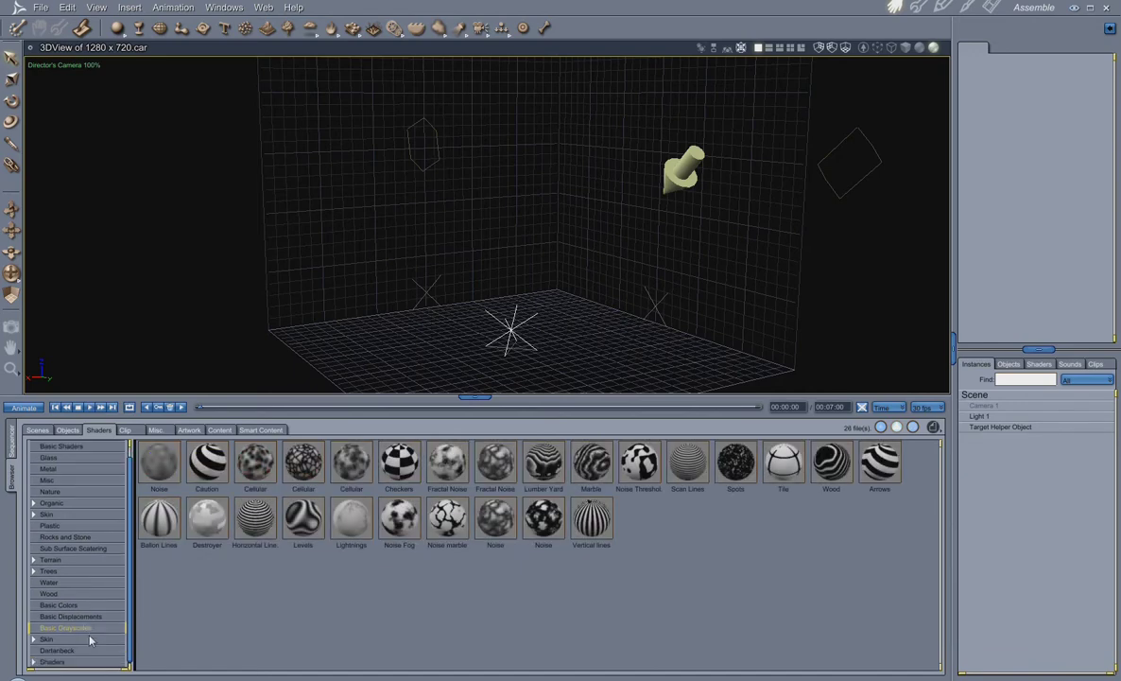
pyautogui.scroll(1, 95, 587)
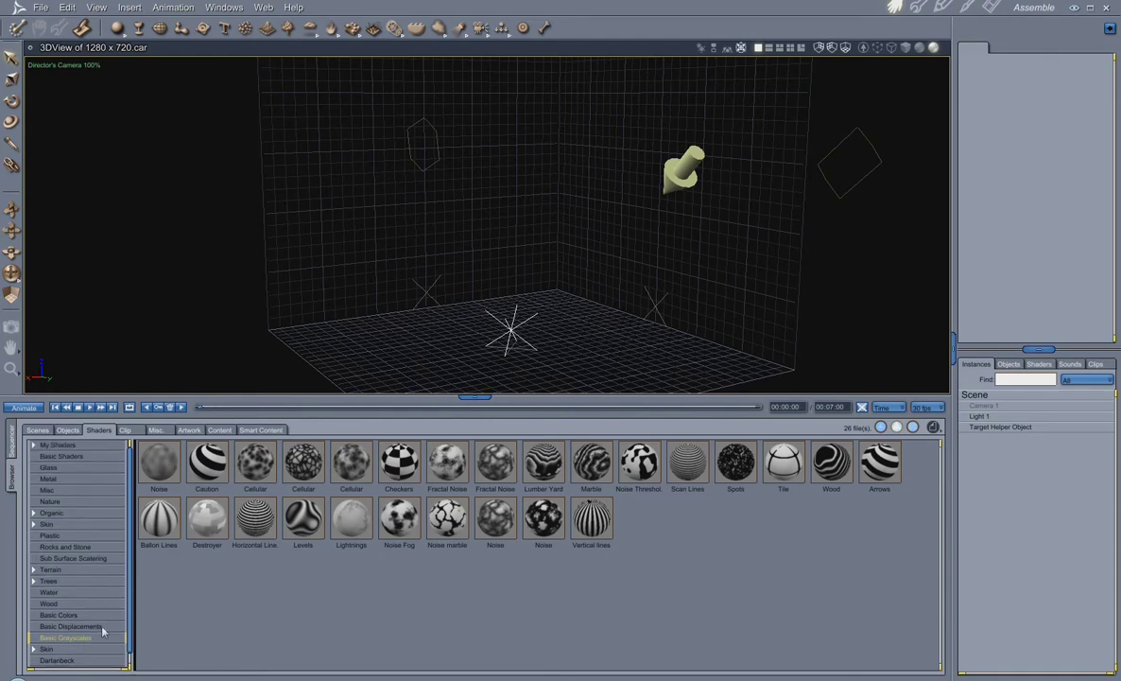
# - Drop the Reflection shader from Basic Shaders into the scene, then show the Clip library
pyautogui.click(57, 456)
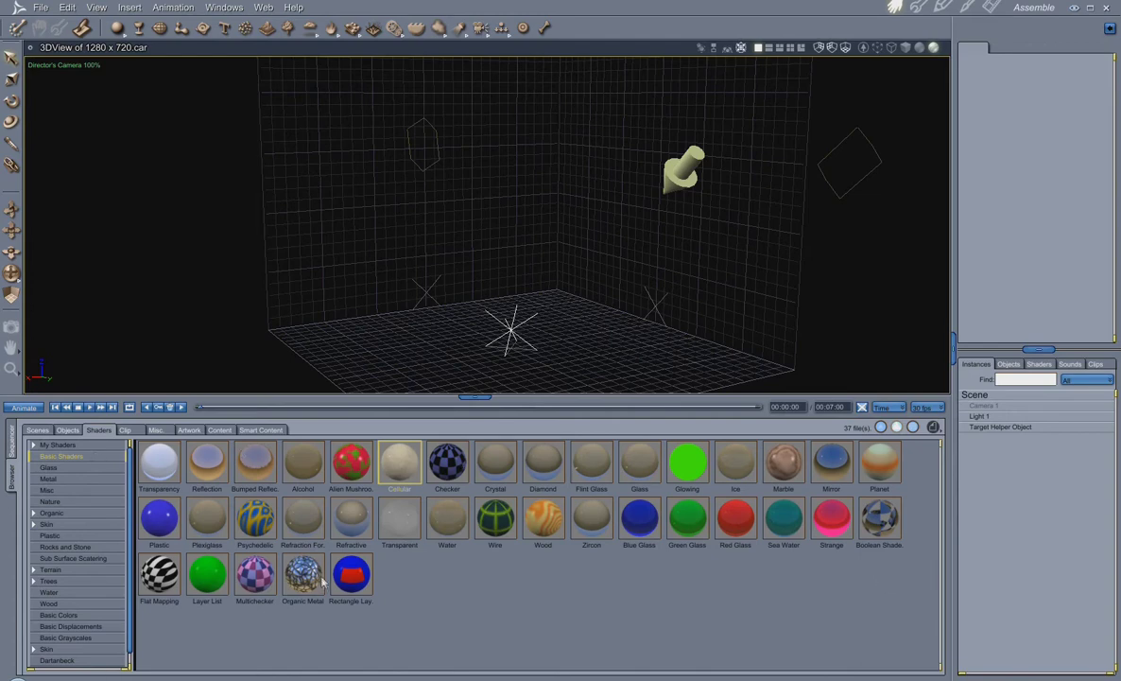
pyautogui.moveTo(212, 466); pyautogui.dragTo(199, 432)
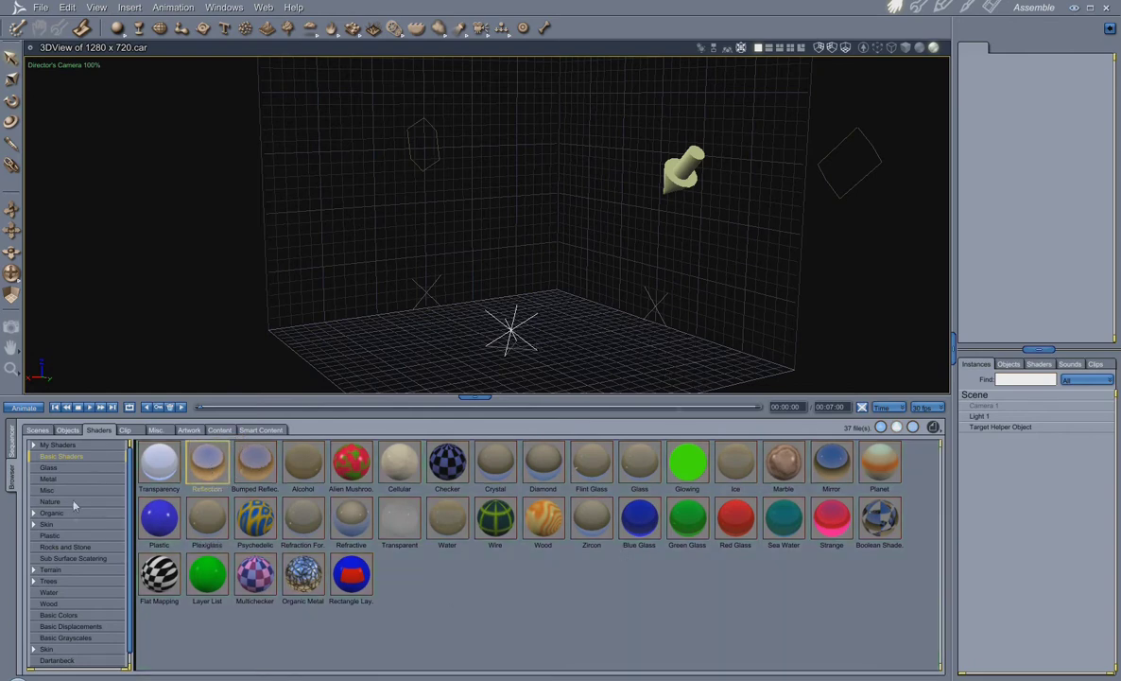
pyautogui.click(124, 429)
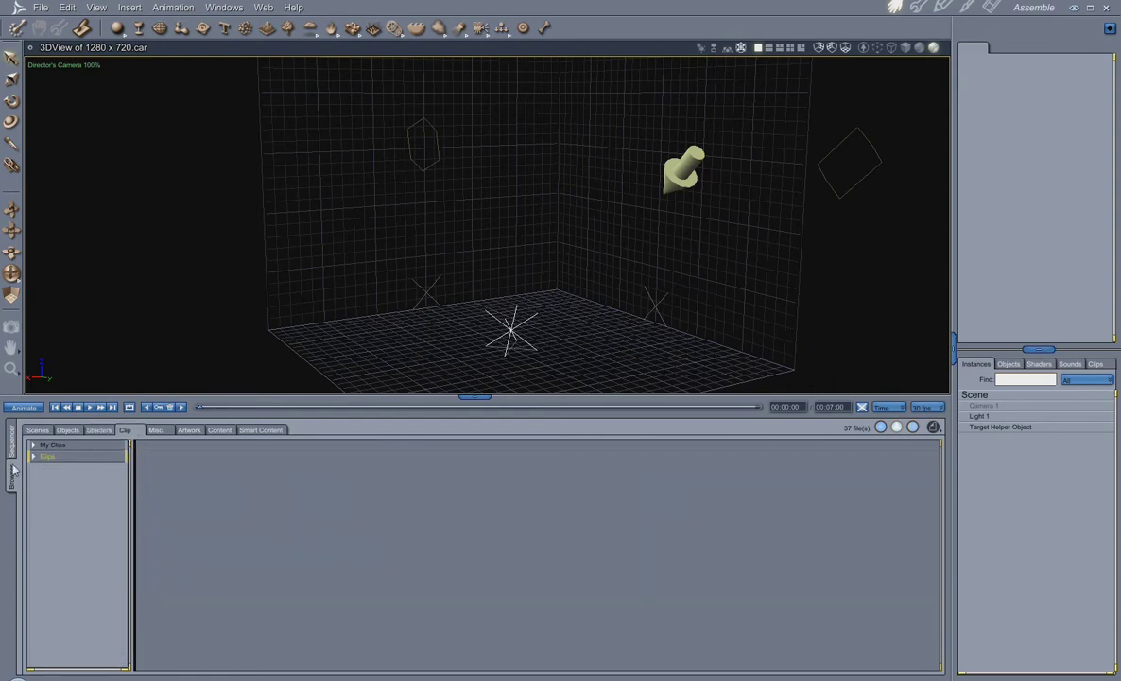
pyautogui.click(33, 446)
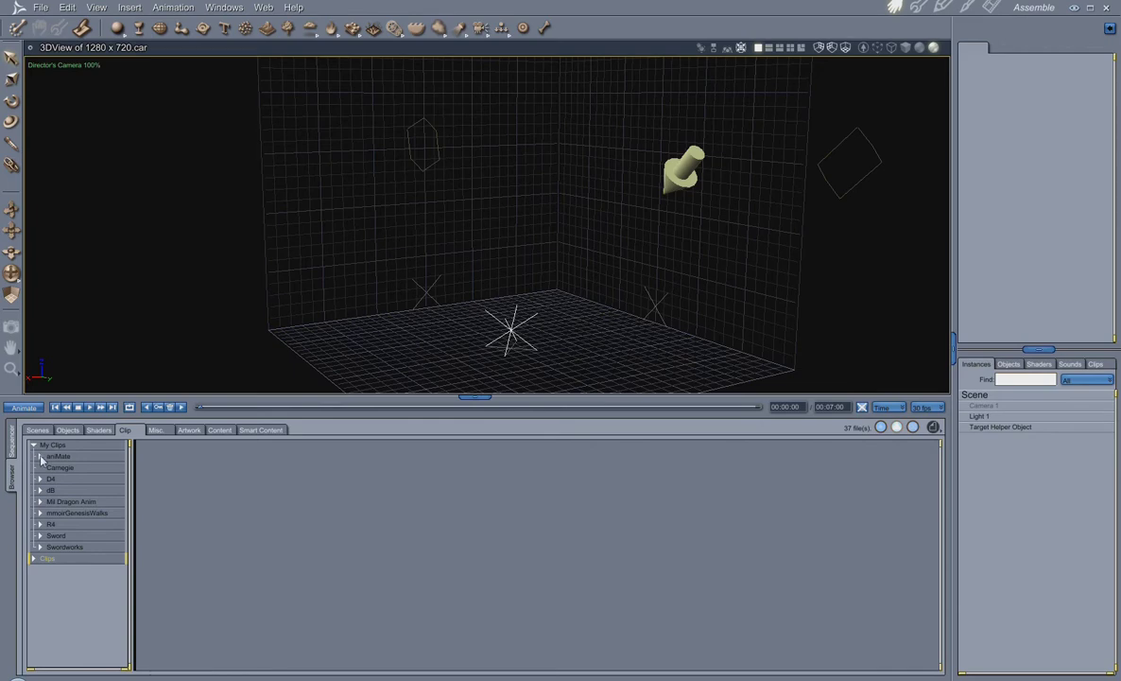
pyautogui.click(40, 457)
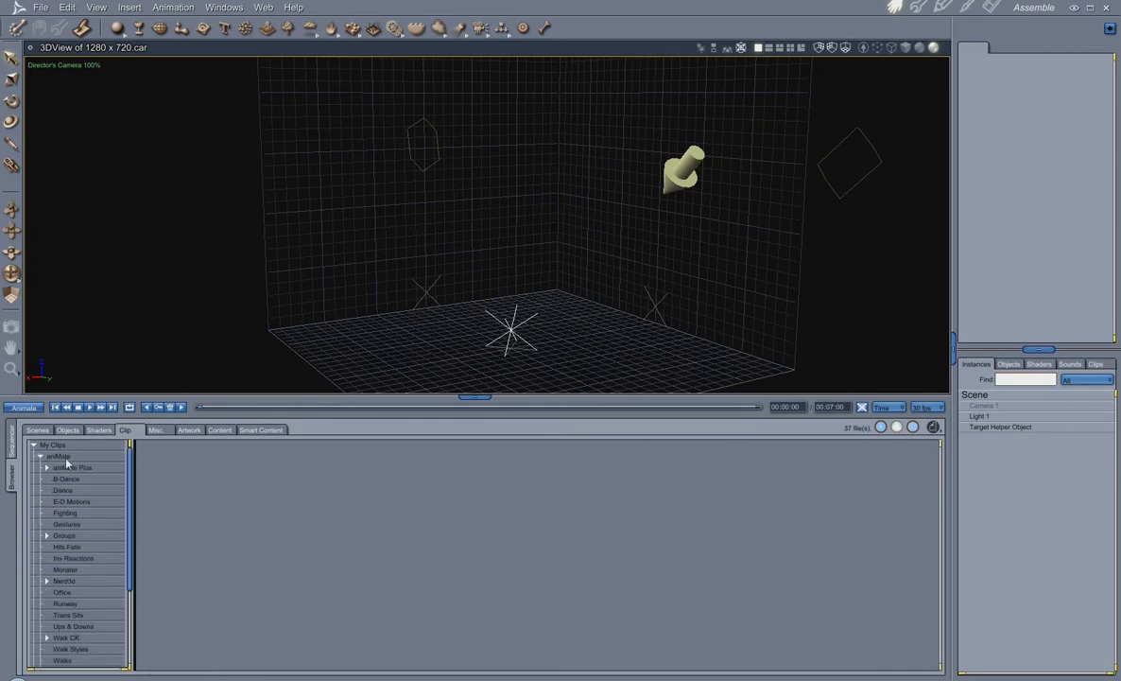
pyautogui.click(40, 457)
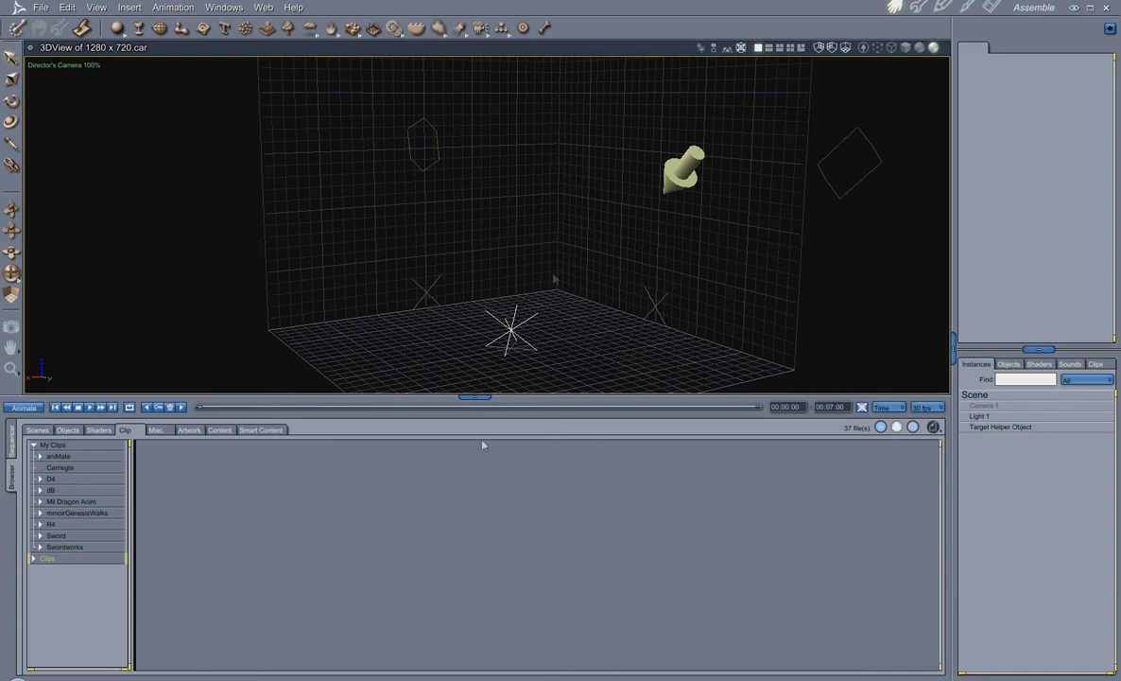
pyautogui.click(33, 444)
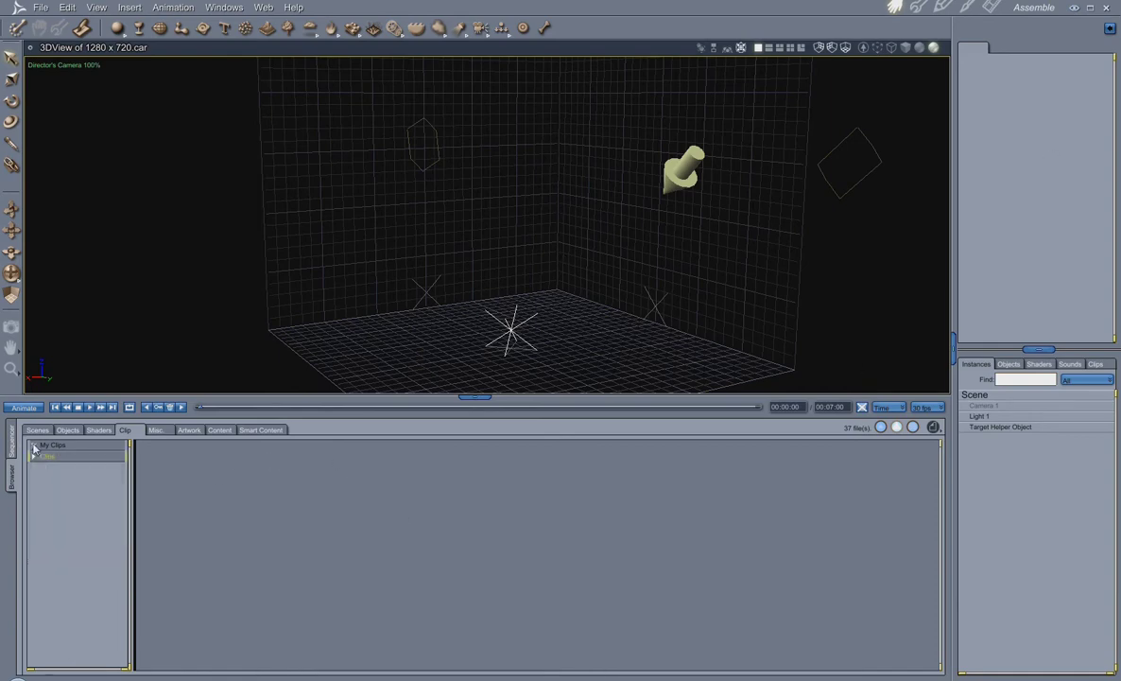
pyautogui.click(159, 432)
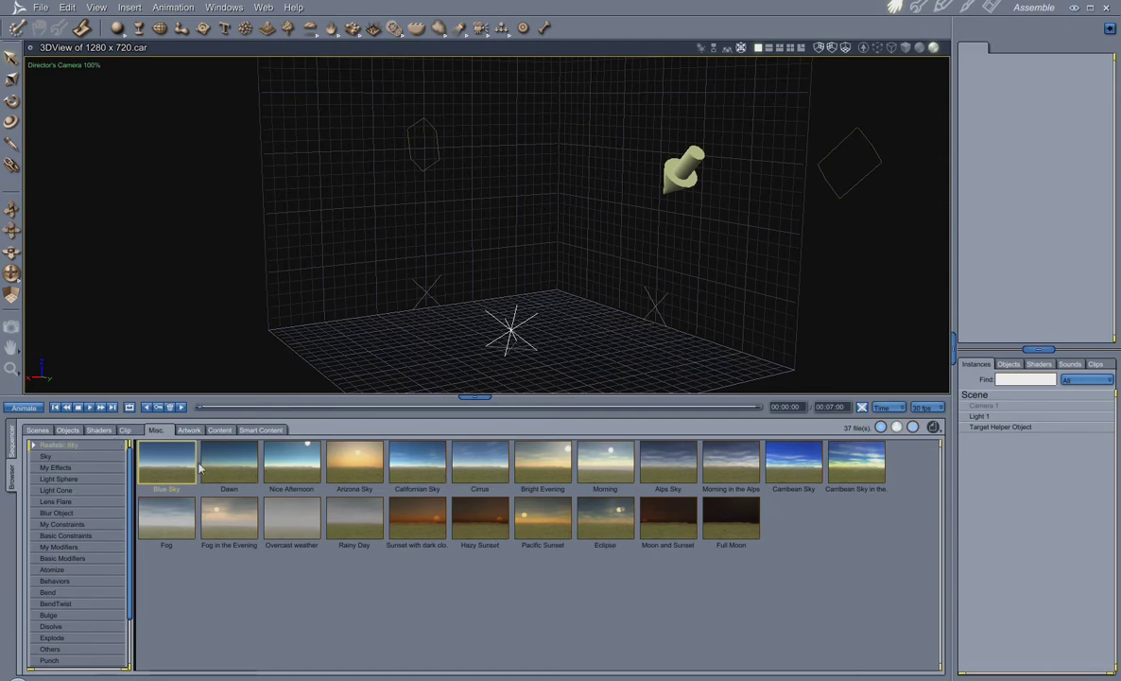
# - Apply the Blue Sky preset as the atmosphere and render preview regions of the scene
pyautogui.click(983, 398)
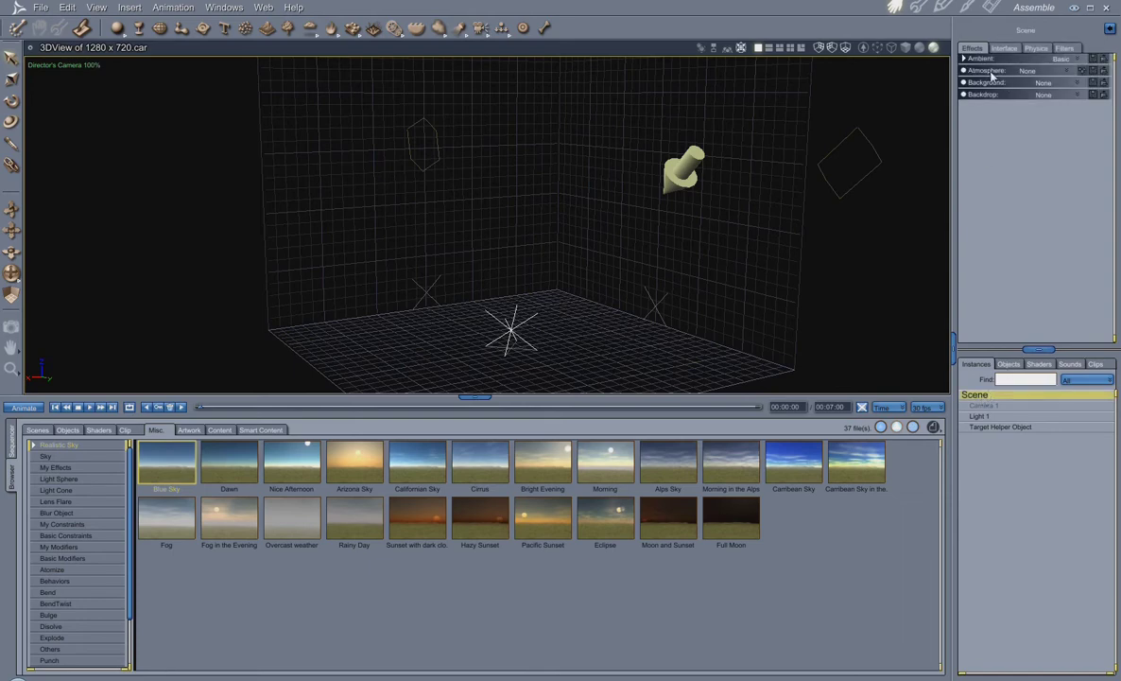
pyautogui.moveTo(144, 445); pyautogui.dragTo(995, 74)
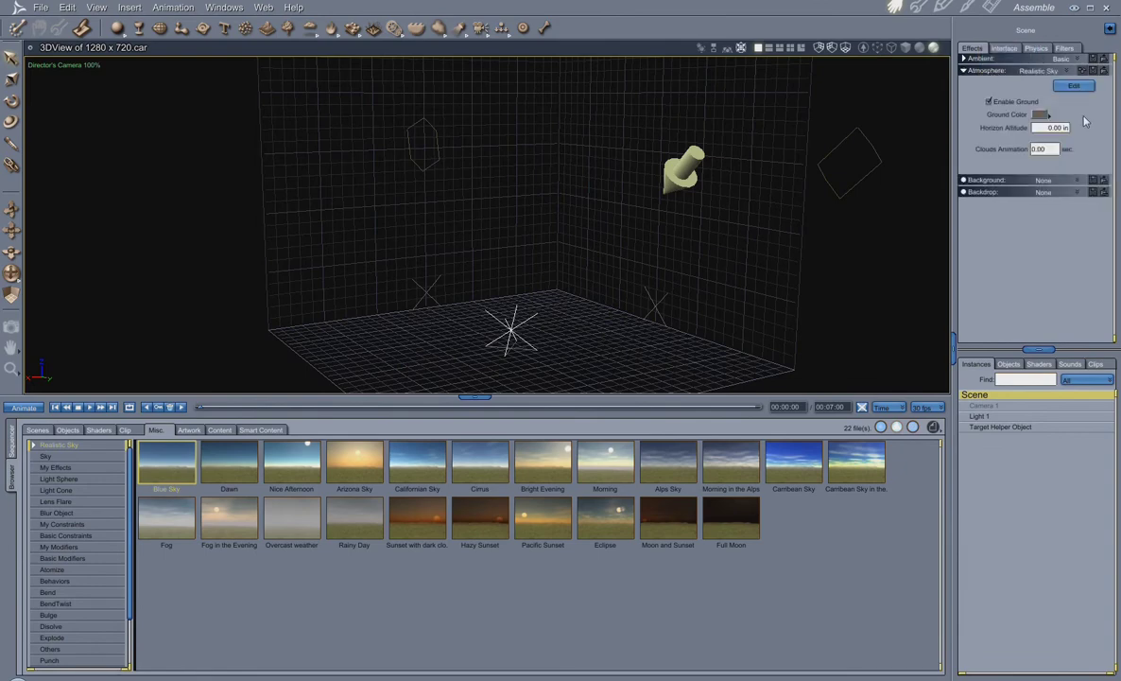
pyautogui.click(11, 299)
pyautogui.moveTo(214, 85); pyautogui.dragTo(778, 286)
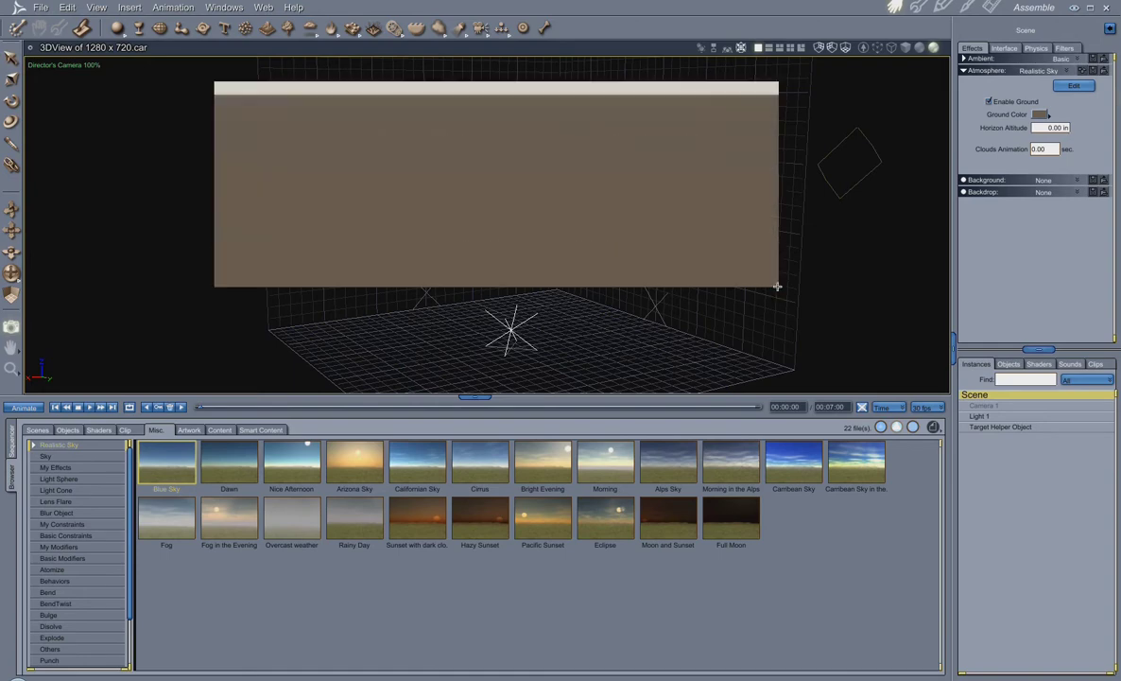
pyautogui.moveTo(11, 254); pyautogui.dragTo(11, 236)
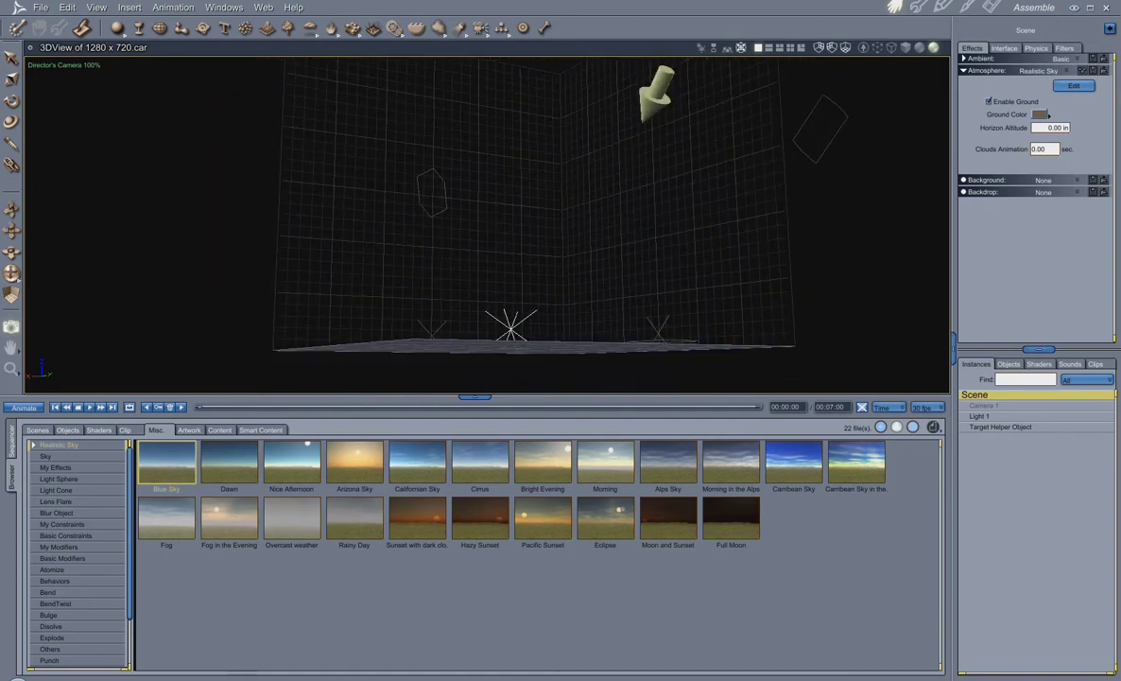
pyautogui.moveTo(173, 79); pyautogui.dragTo(834, 276)
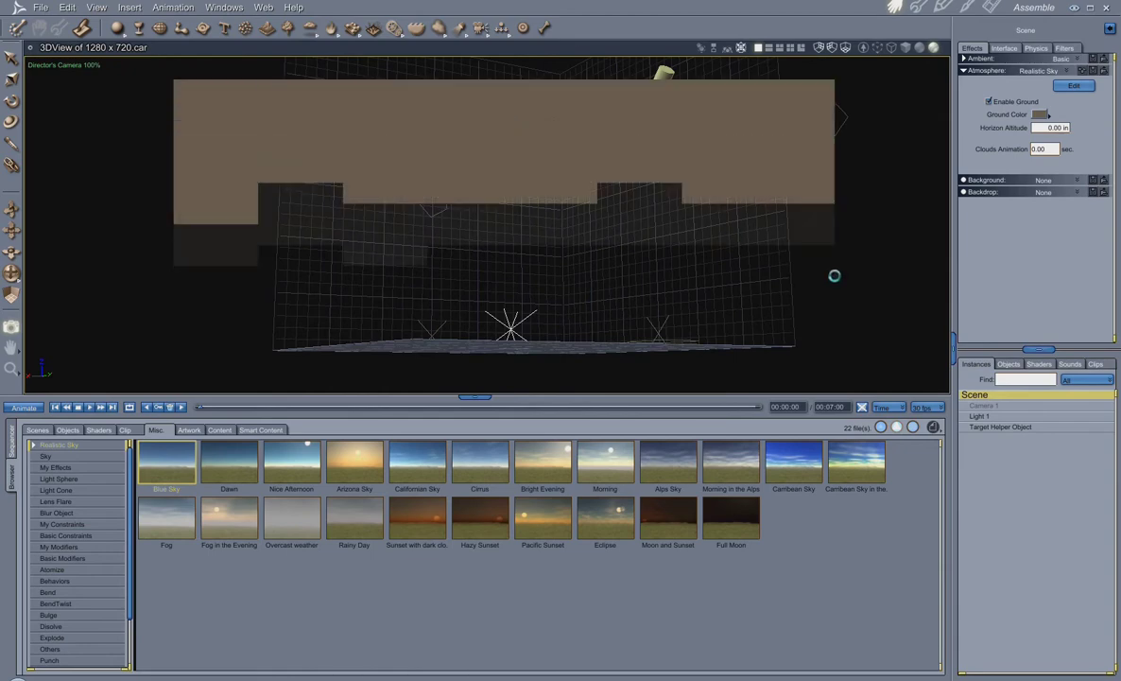
# - Reframe the camera, preview the sky and ground, then set the atmosphere to None
pyautogui.moveTo(13, 276); pyautogui.dragTo(22, 277)
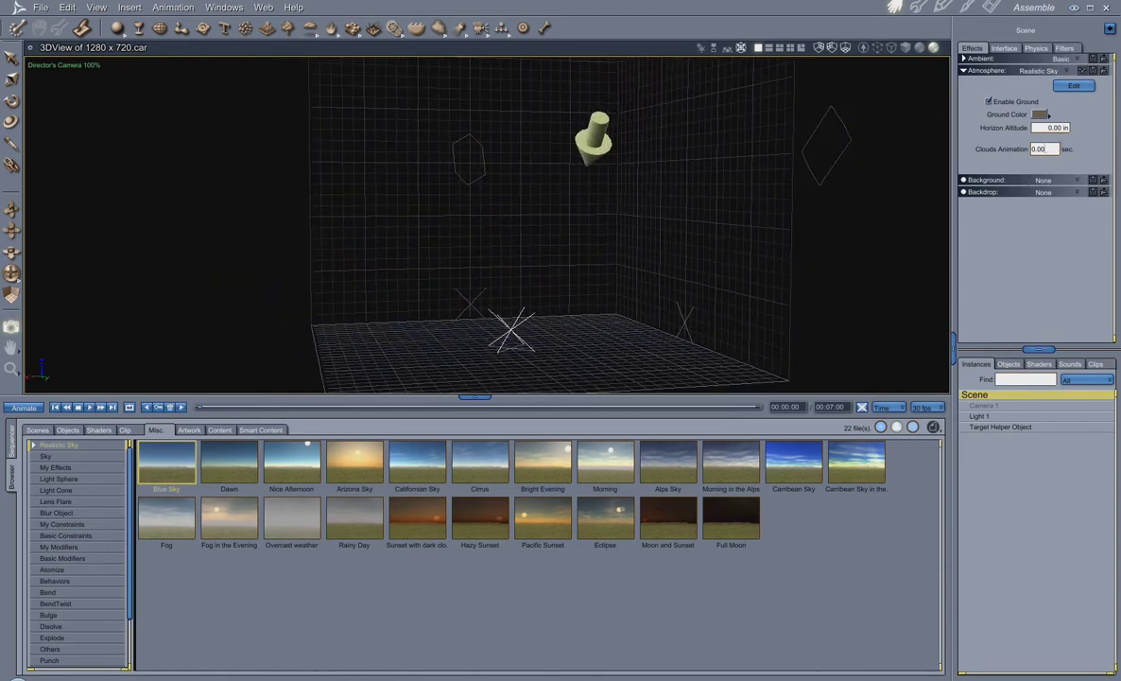
pyautogui.moveTo(226, 93); pyautogui.dragTo(779, 245)
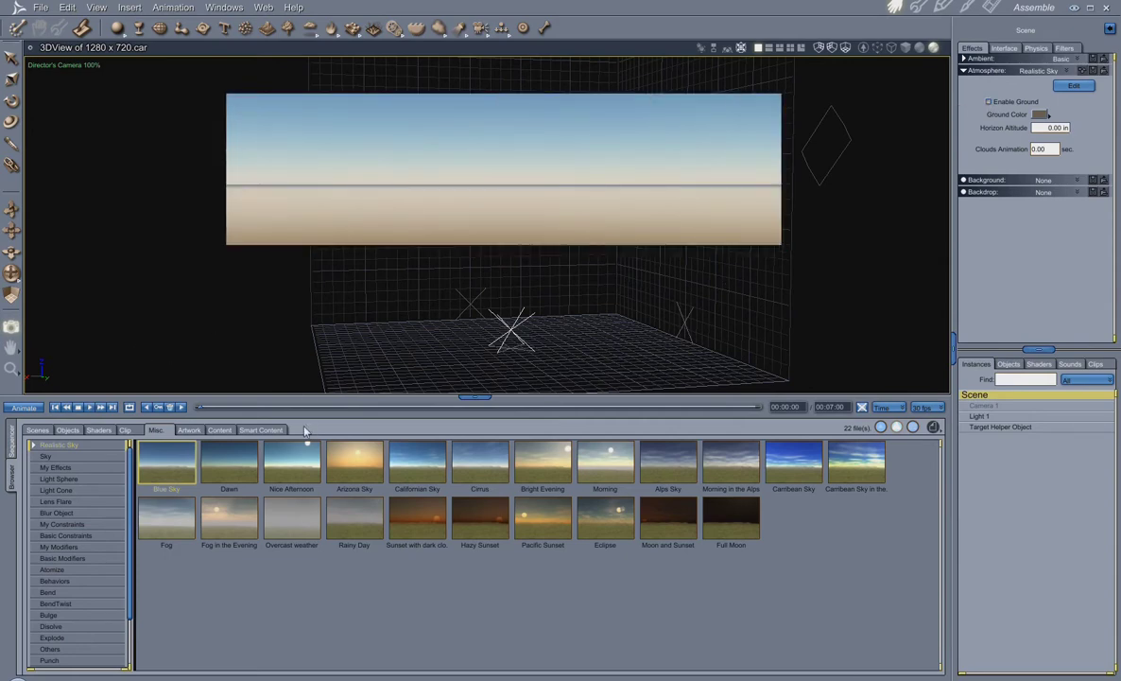
pyautogui.click(1067, 72)
pyautogui.click(1031, 82)
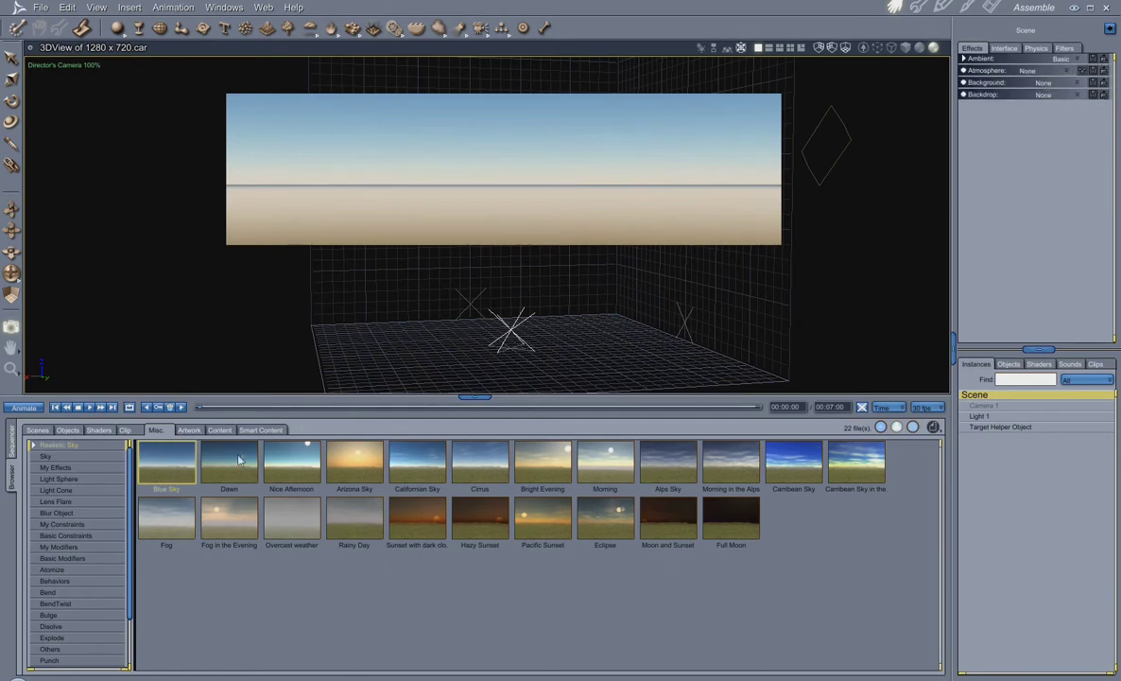
# - Browse the Sky presets and My Effects, then expand My Objects in the Objects library
pyautogui.click(52, 445)
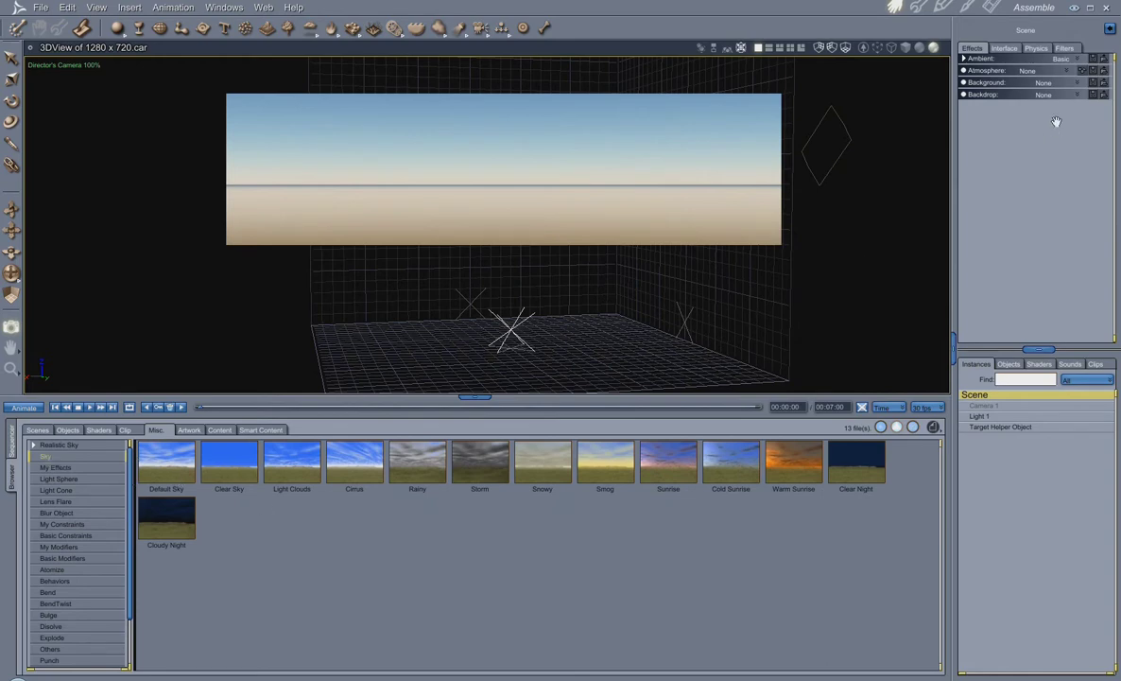
pyautogui.click(55, 467)
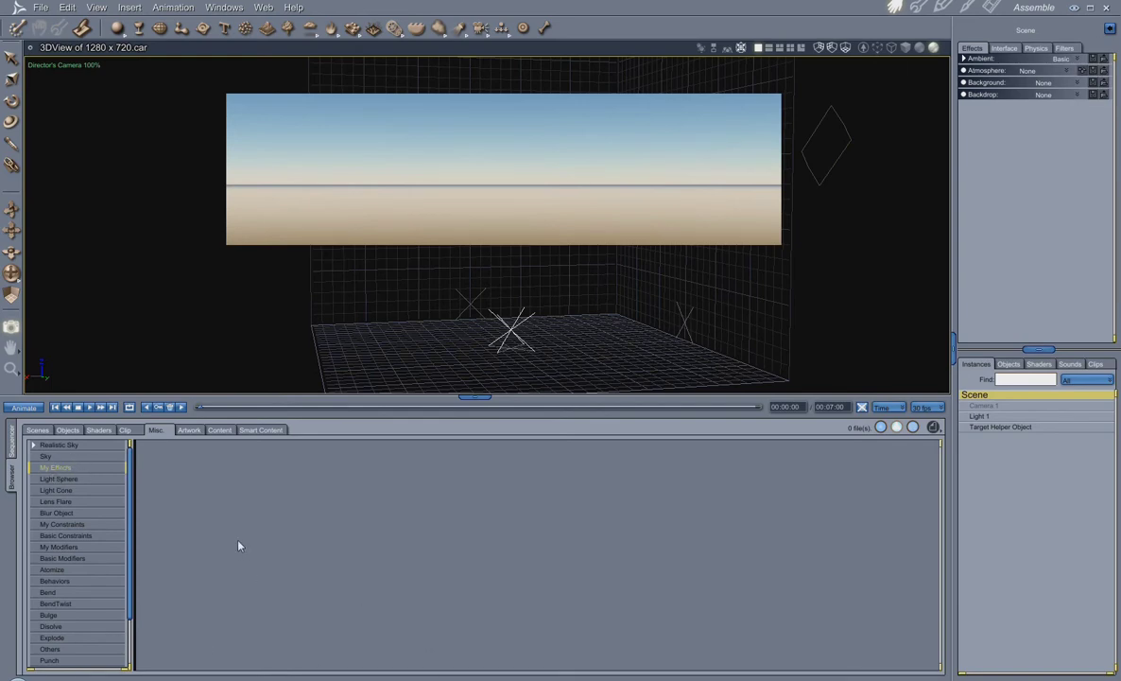
pyautogui.click(65, 428)
pyautogui.click(34, 446)
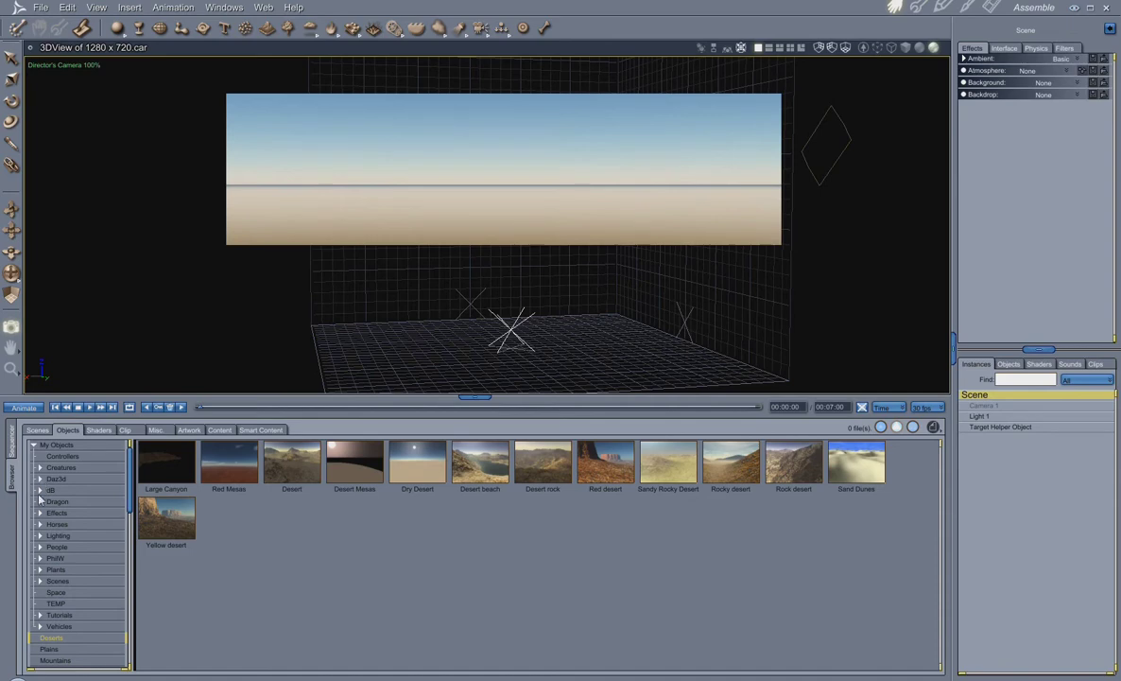
# - Expand the People and Rosie 4 folders, then collapse People and reopen My Objects
pyautogui.click(40, 547)
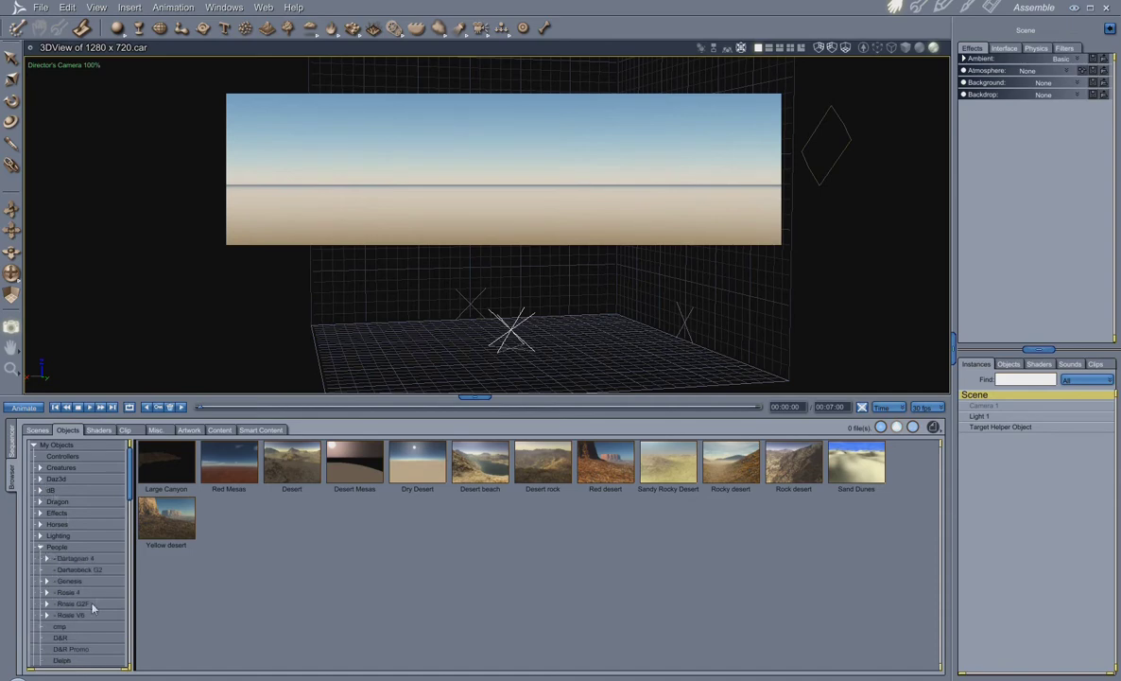
pyautogui.click(47, 593)
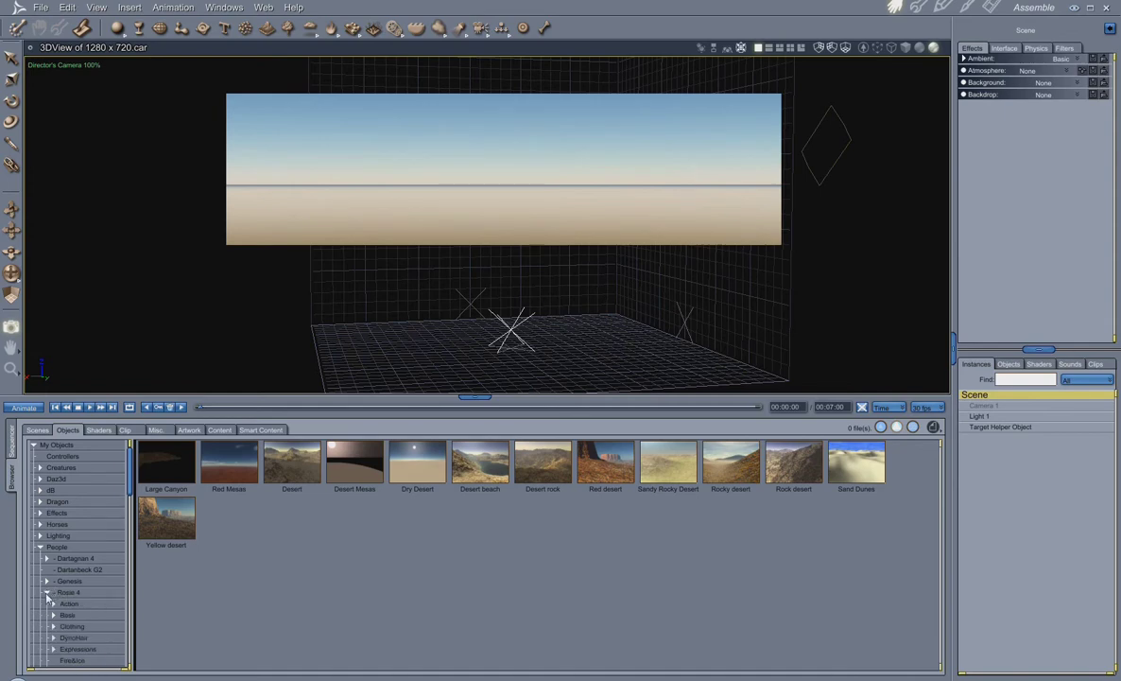
pyautogui.click(40, 547)
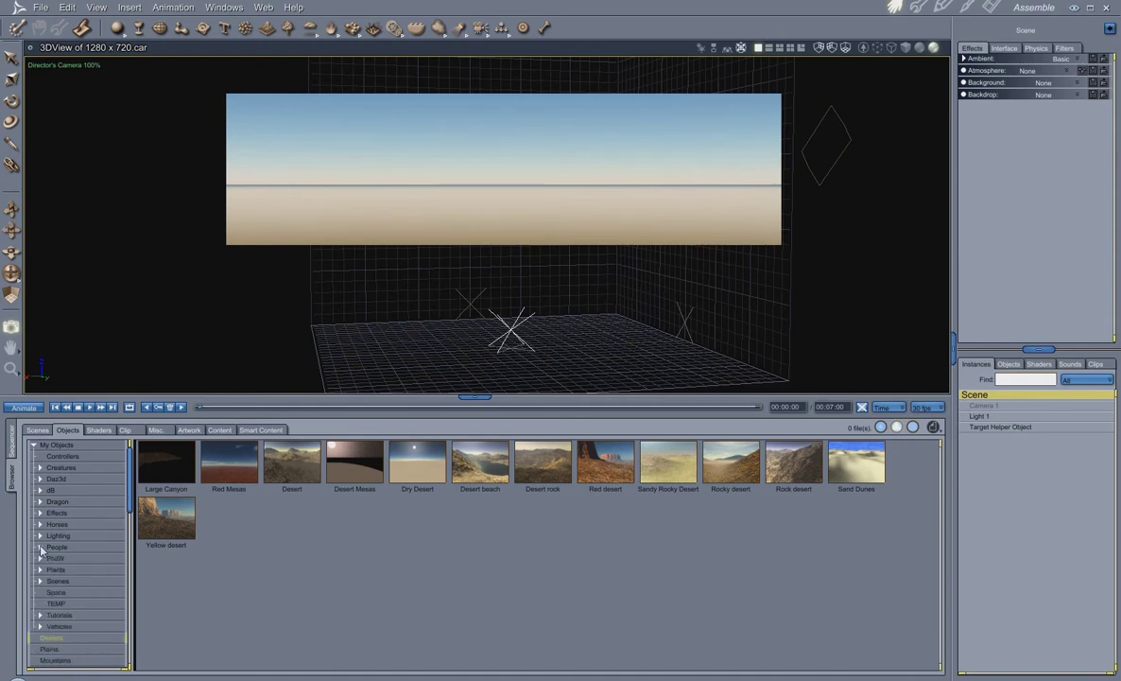
pyautogui.click(34, 445)
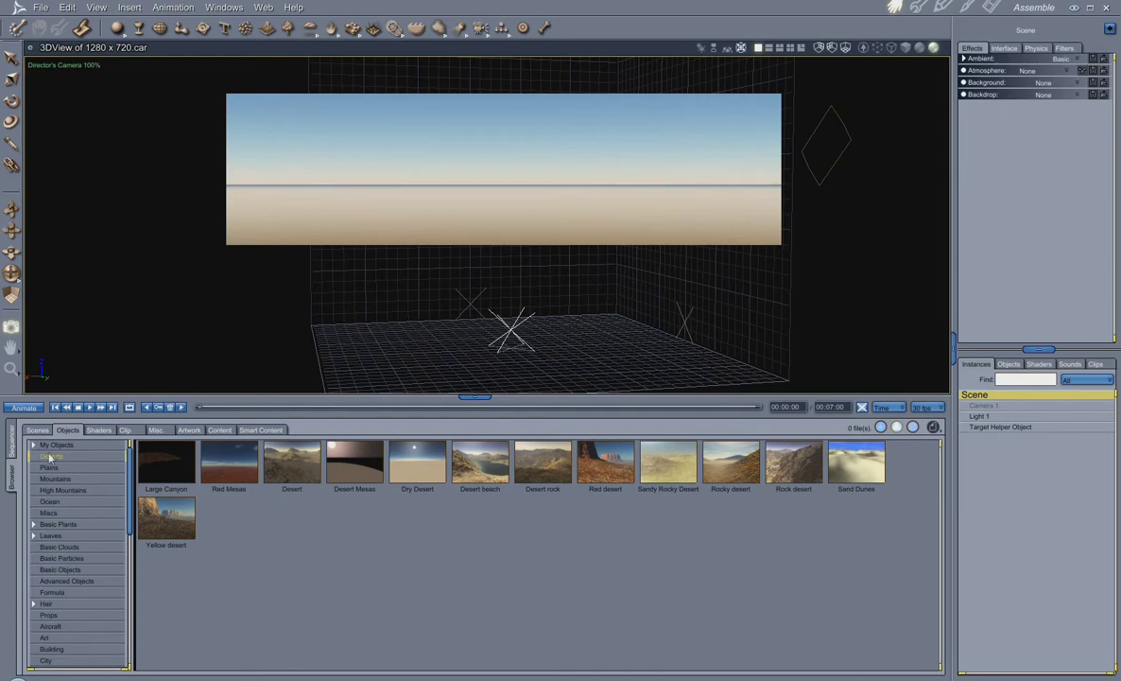
pyautogui.click(34, 445)
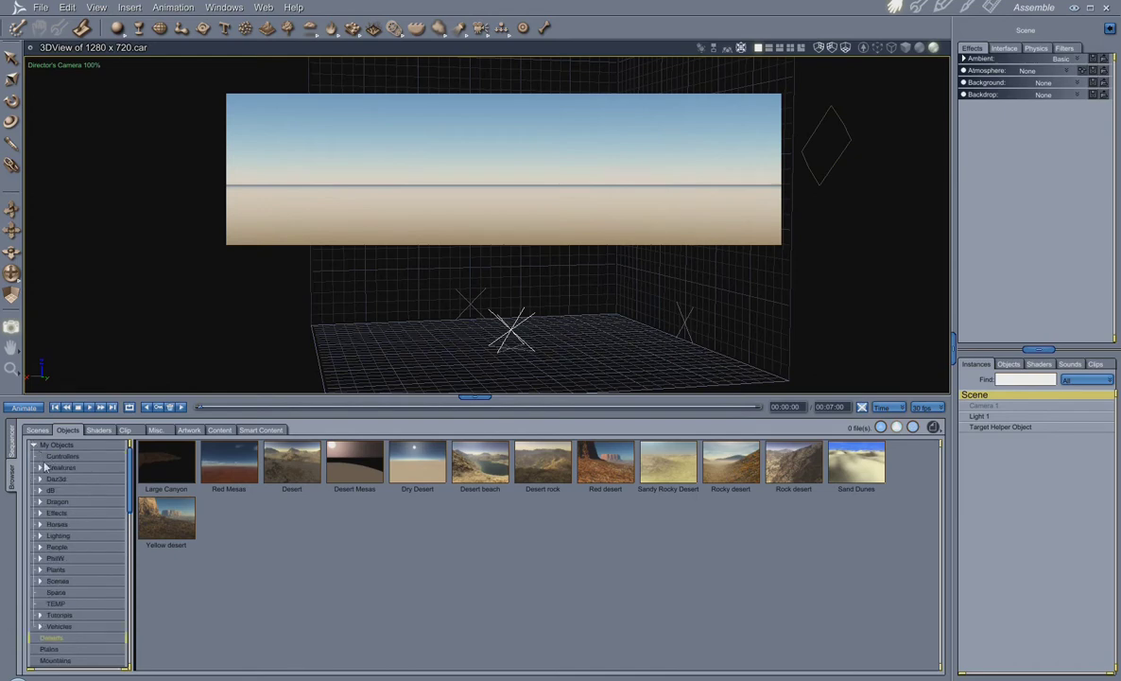
# - Expand and collapse the Dragon and Effects folders, then return to the Misc library
pyautogui.click(40, 501)
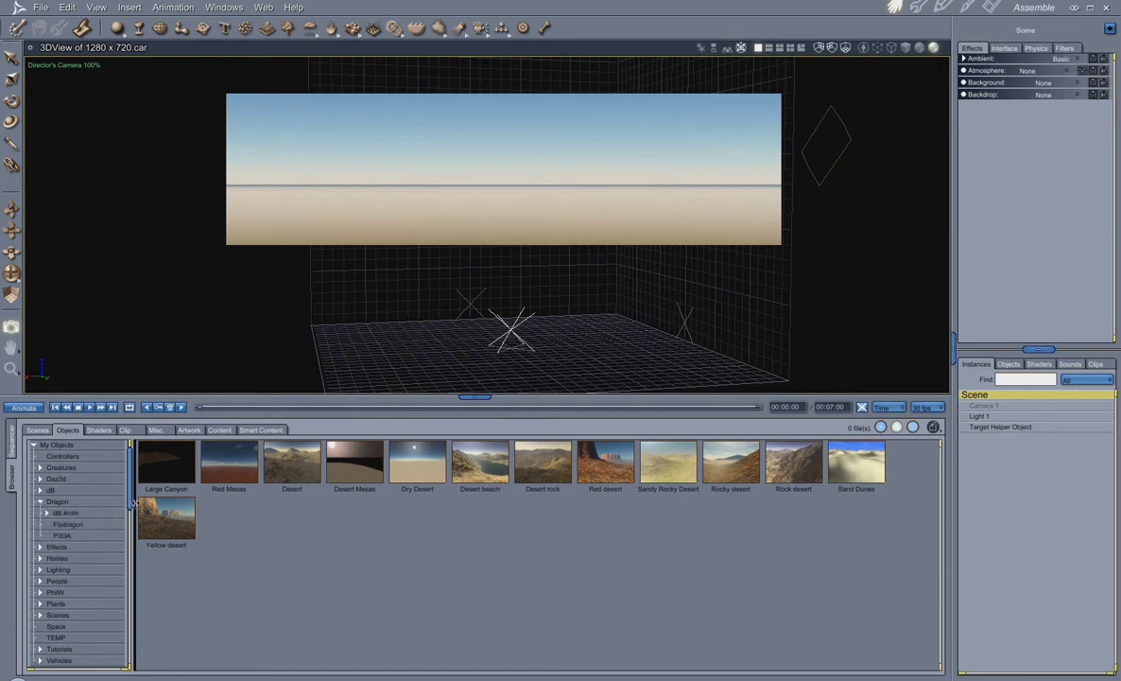
pyautogui.scroll(-5, 130, 505)
pyautogui.scroll(5, 131, 505)
pyautogui.click(40, 501)
pyautogui.click(40, 512)
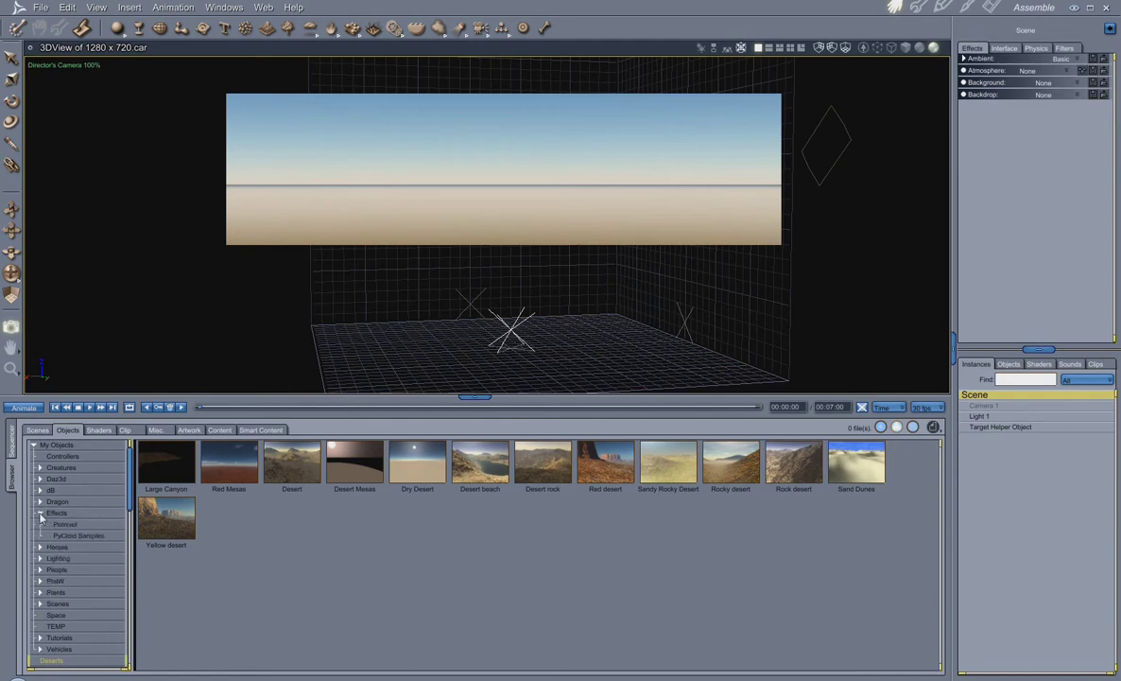
pyautogui.click(39, 513)
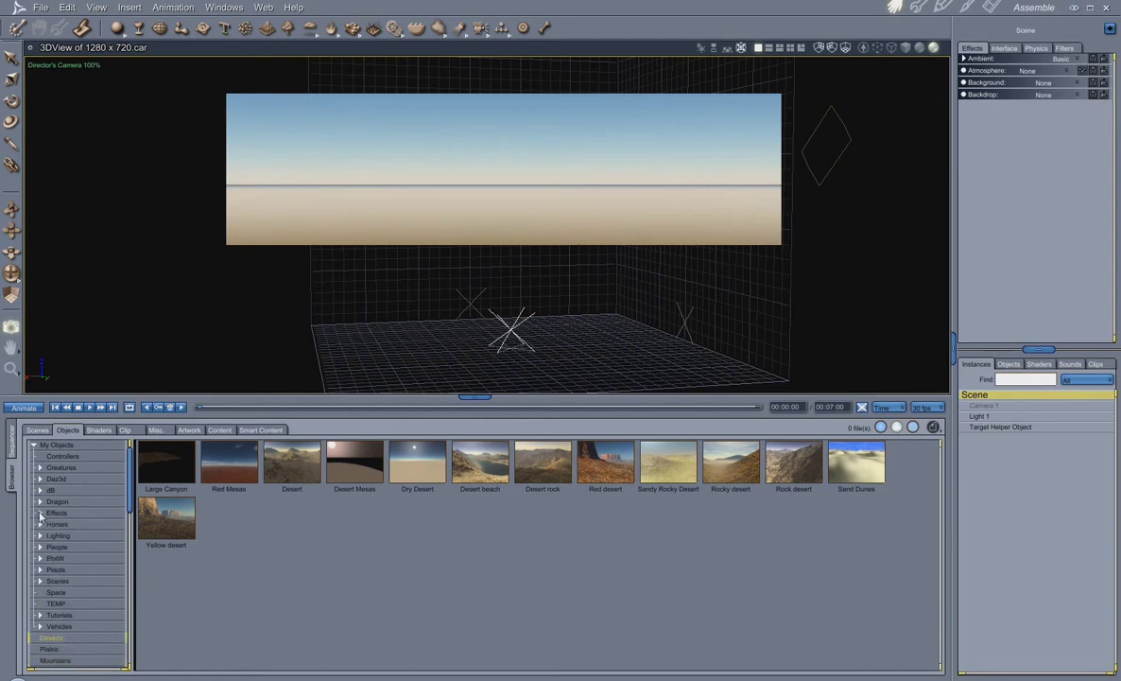
pyautogui.click(34, 445)
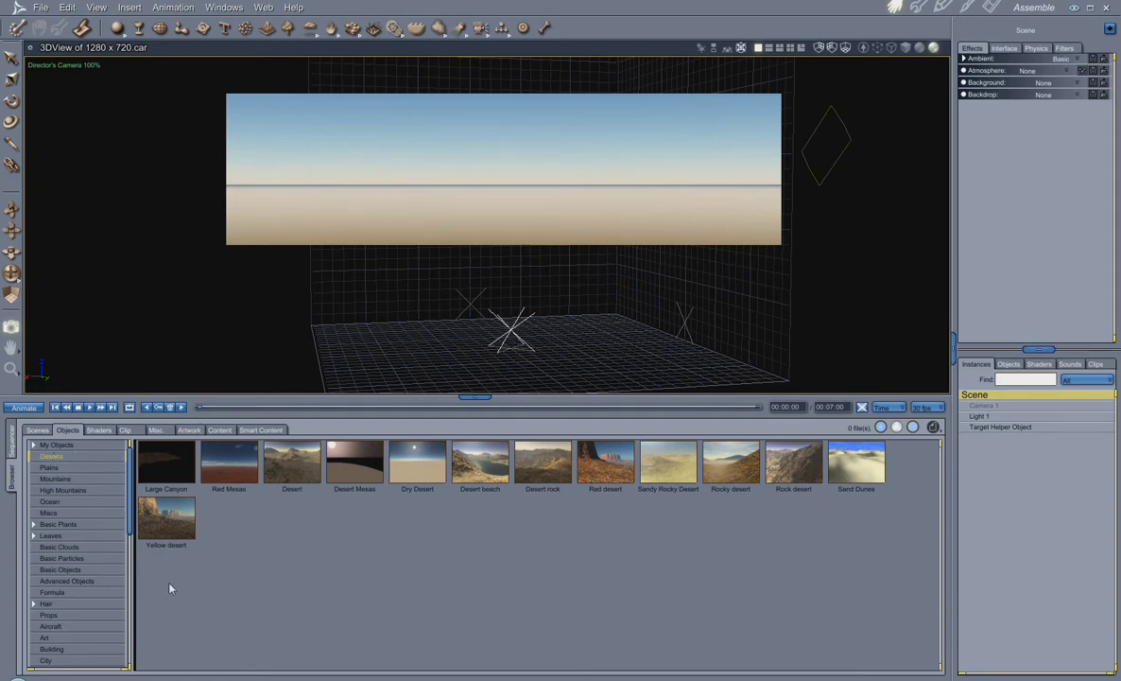
pyautogui.click(157, 431)
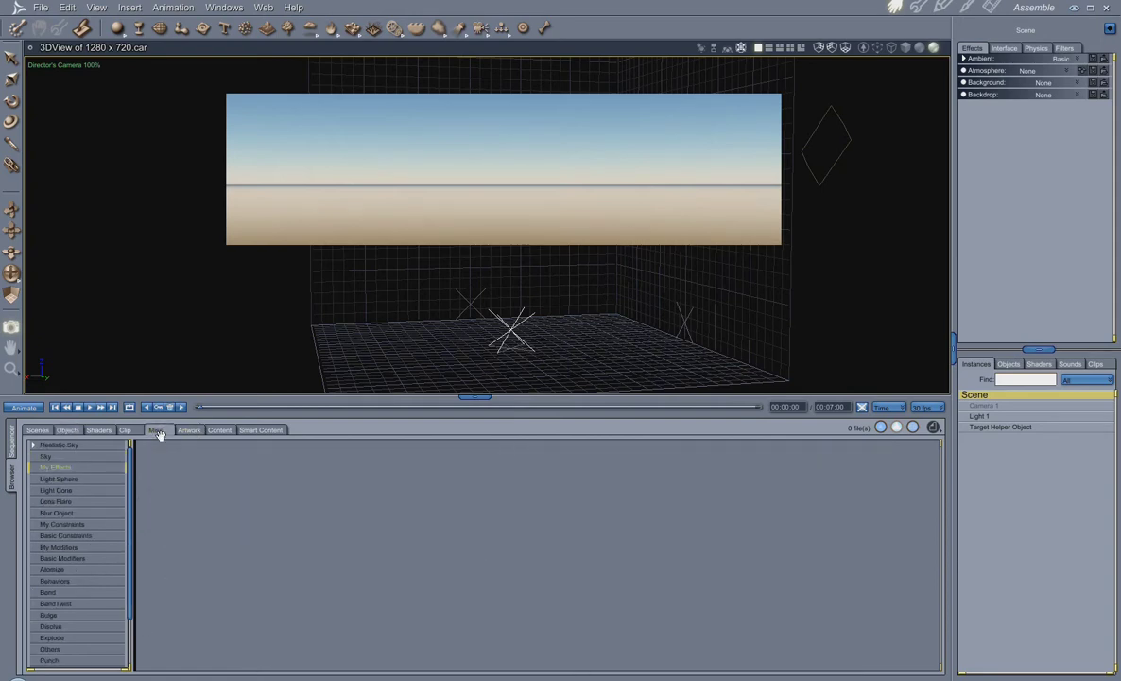
# - Browse the Light Sphere, Light Cone, Lens Flare and Blur Object presets, ending on empty My Constraints
pyautogui.click(48, 479)
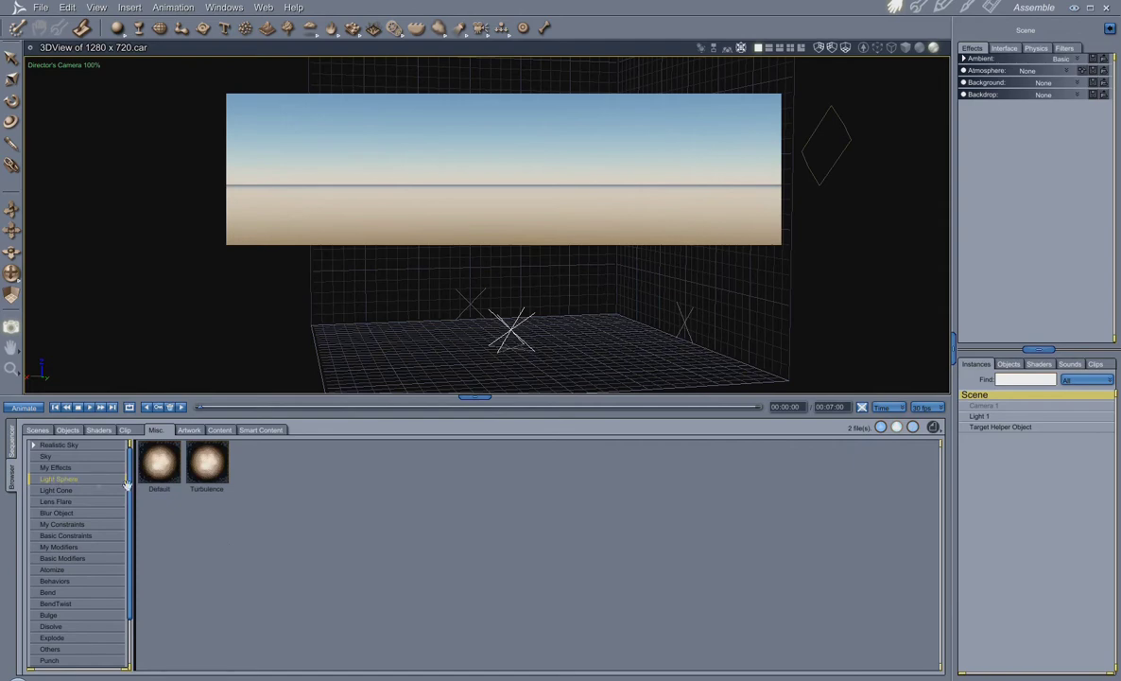
pyautogui.click(42, 490)
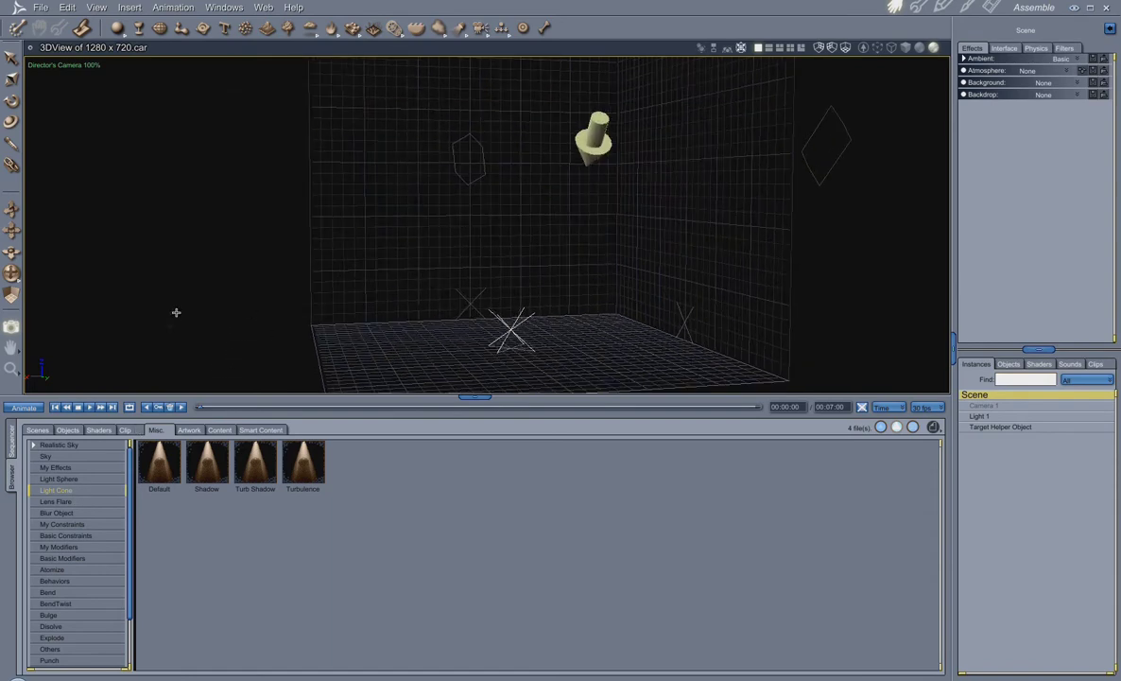
pyautogui.click(64, 501)
pyautogui.click(57, 513)
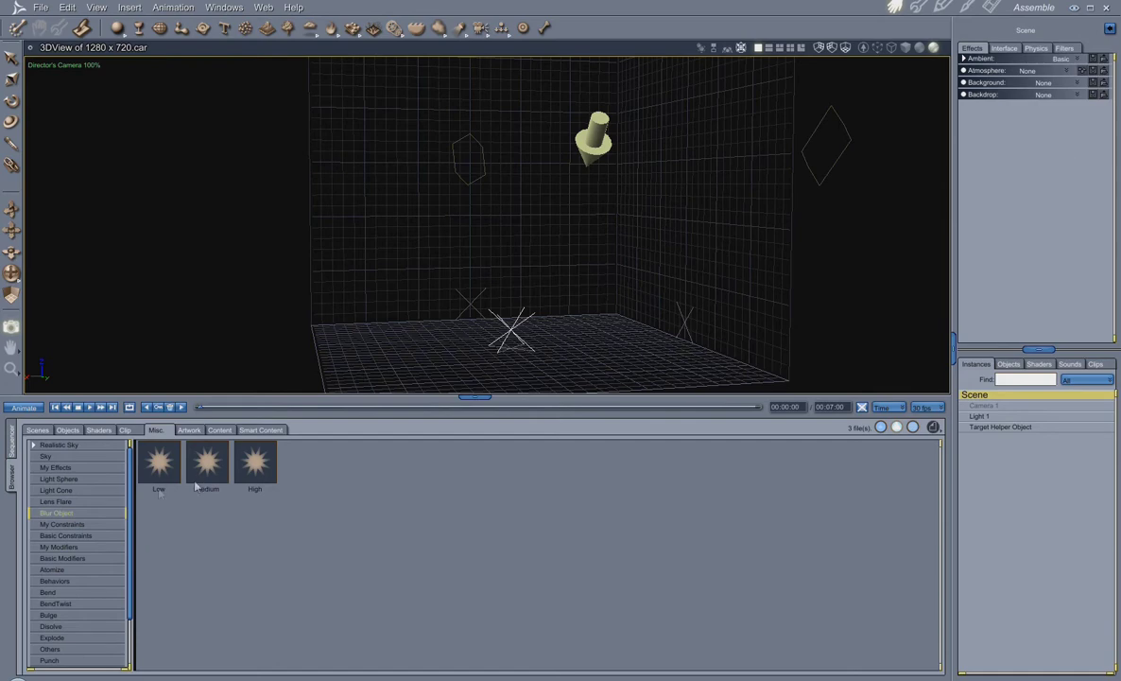
pyautogui.click(53, 502)
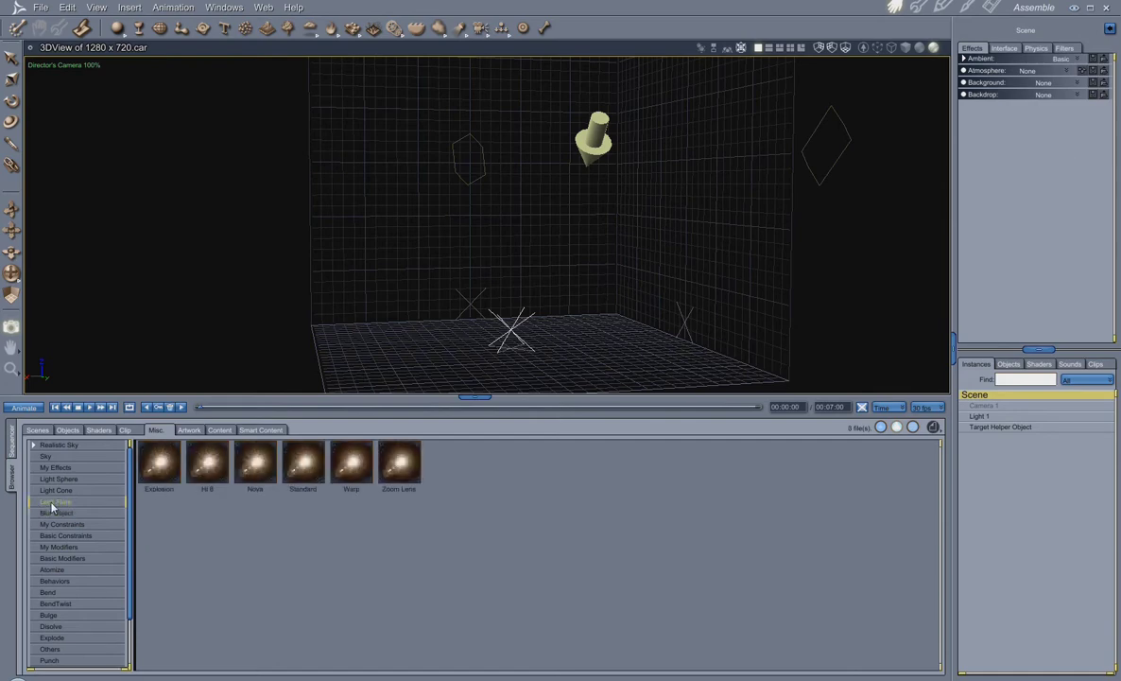
pyautogui.click(65, 515)
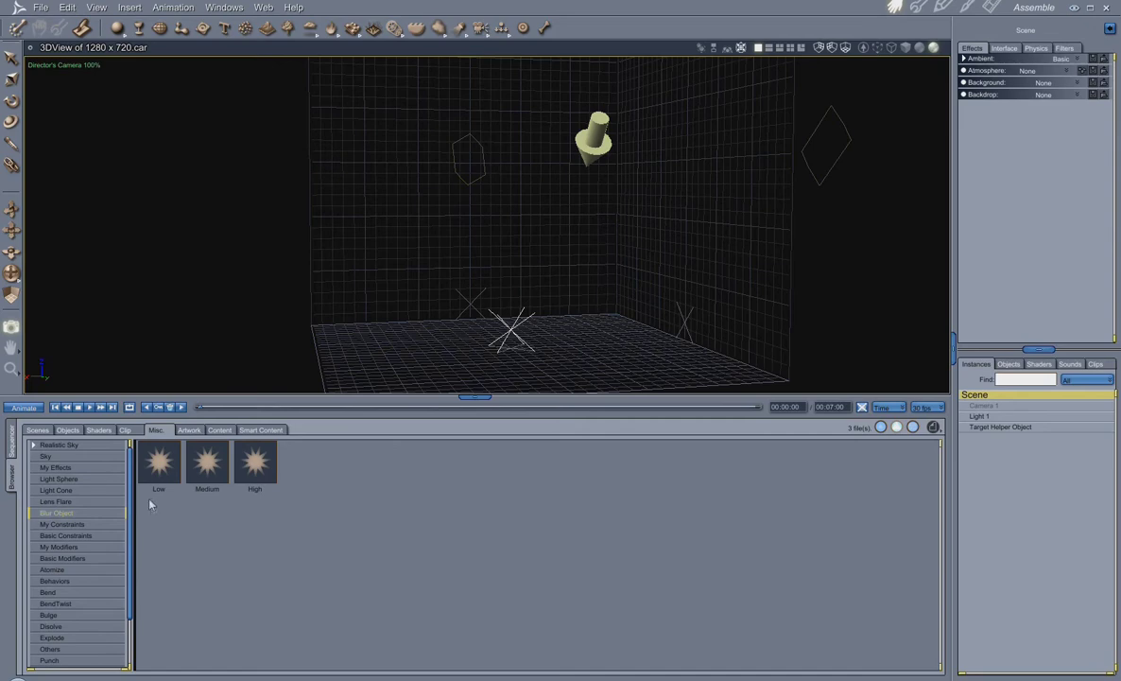
pyautogui.click(77, 525)
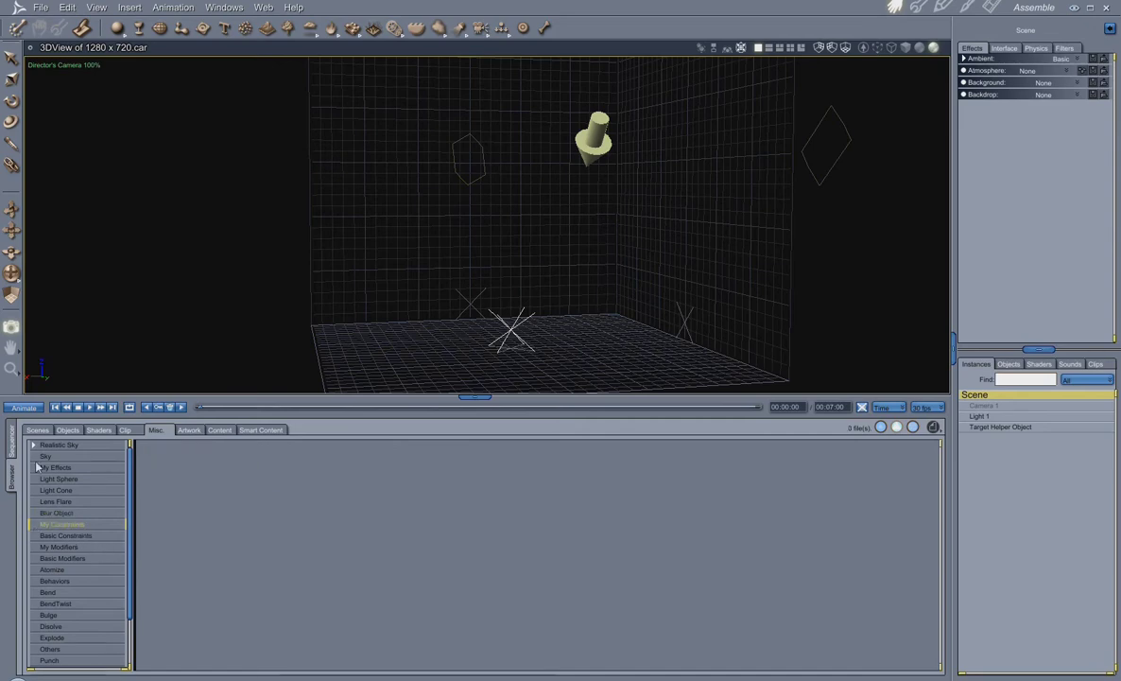
# - View Basic Constraints and the empty My Modifiers collection, then select the Target Helper Object
pyautogui.click(59, 536)
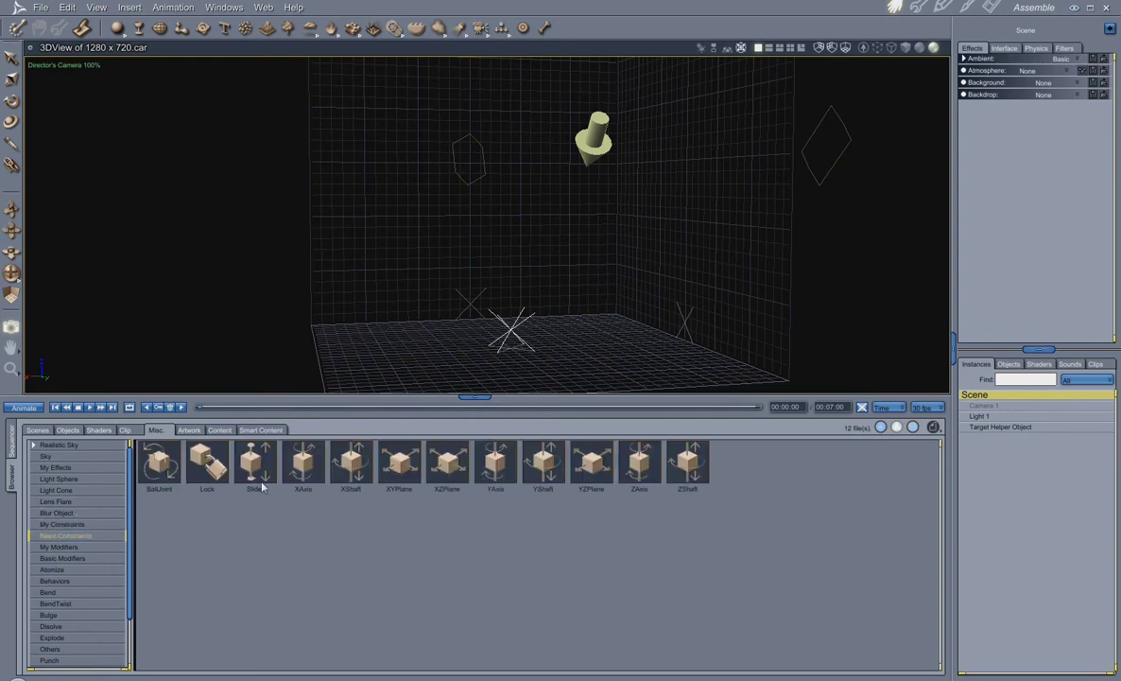
pyautogui.click(59, 548)
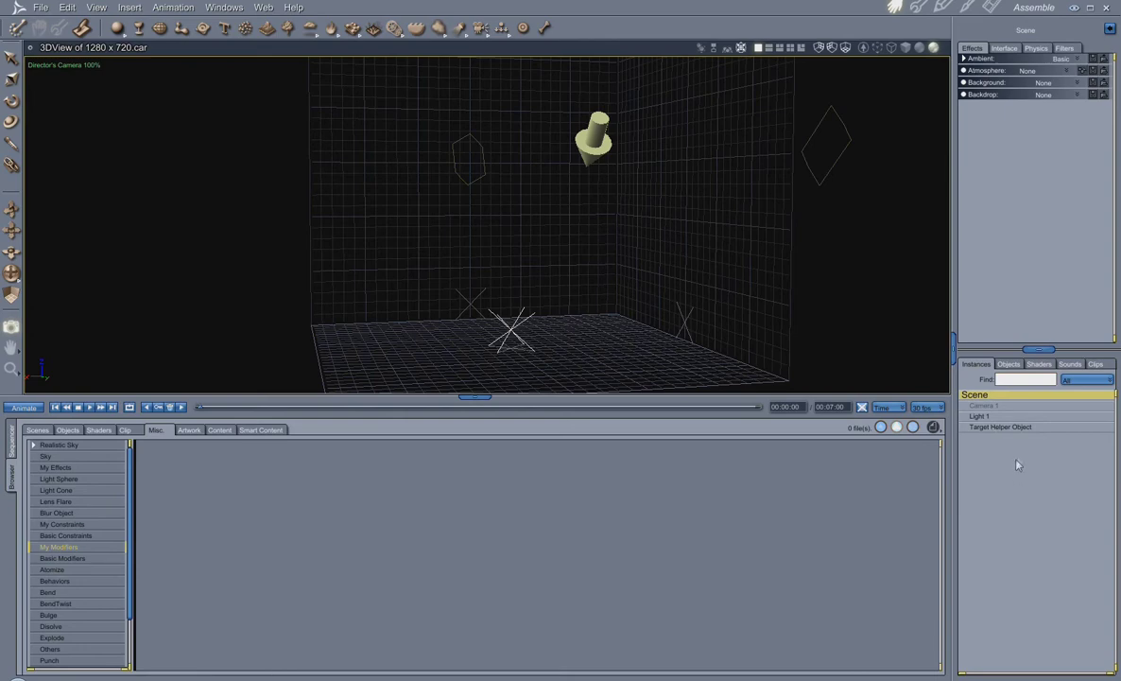
pyautogui.moveTo(1021, 430); pyautogui.dragTo(946, 400)
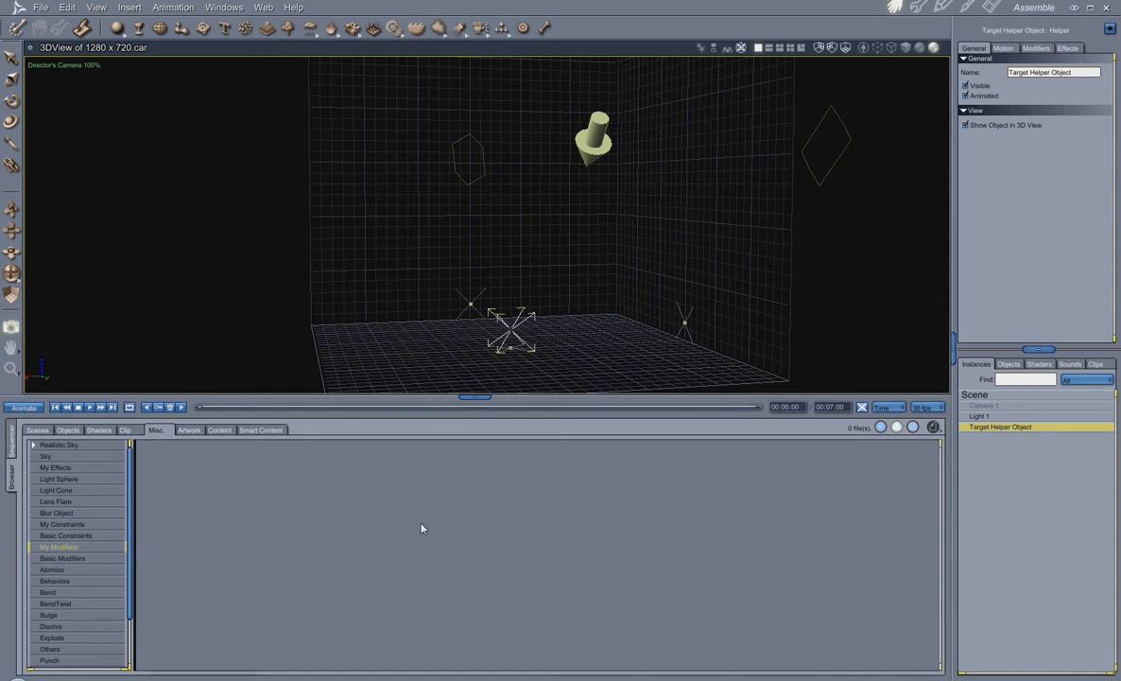
# - Show the 18 Basic Modifiers presets, such as XOffset150 and YRotate90, in the Misc library
pyautogui.click(188, 430)
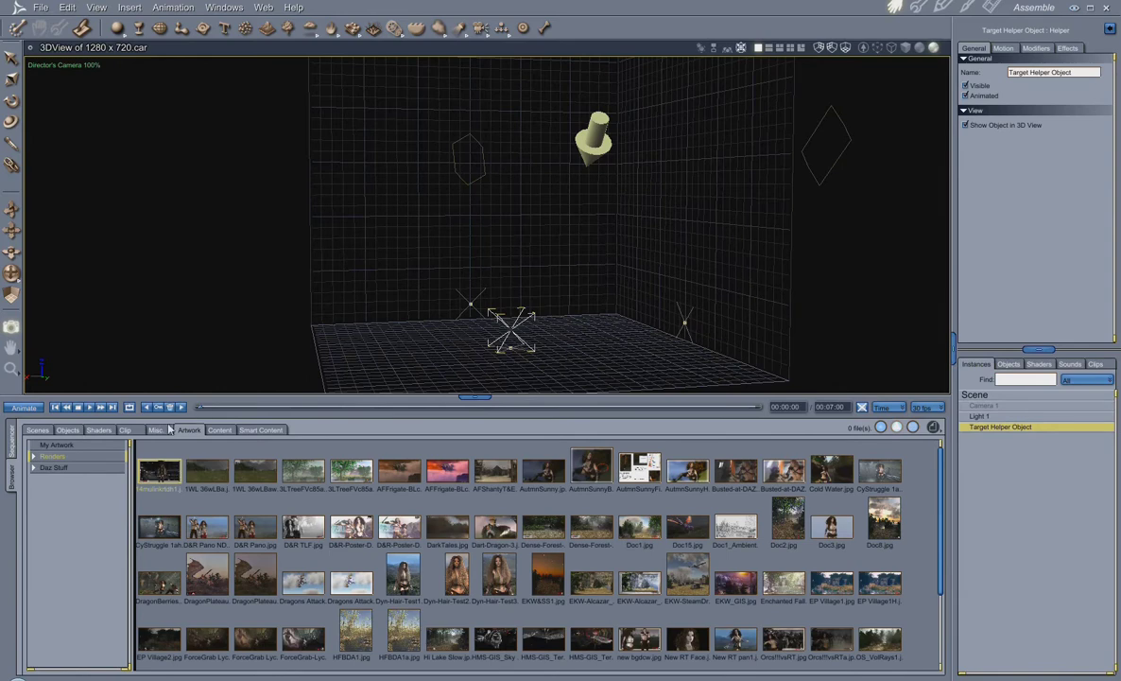
pyautogui.click(155, 430)
pyautogui.click(61, 557)
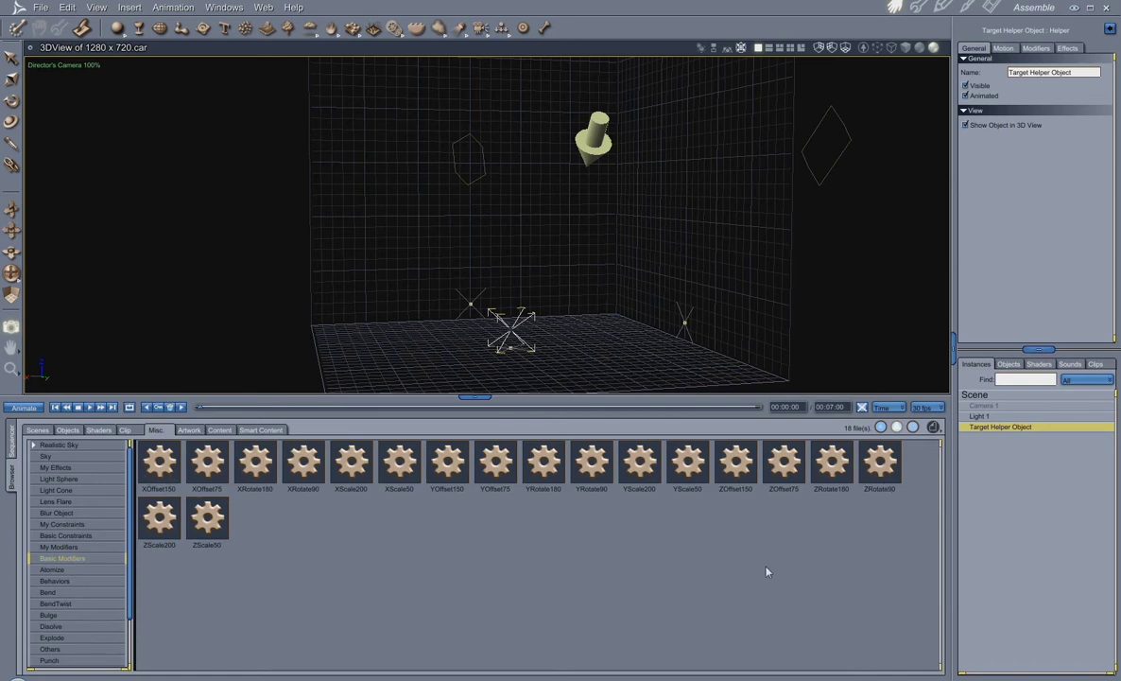
# - Browse the Atomize, Behaviors, Bend, BendTwist, Bulge, Dissolve, Explode and Others modifier presets
pyautogui.click(51, 570)
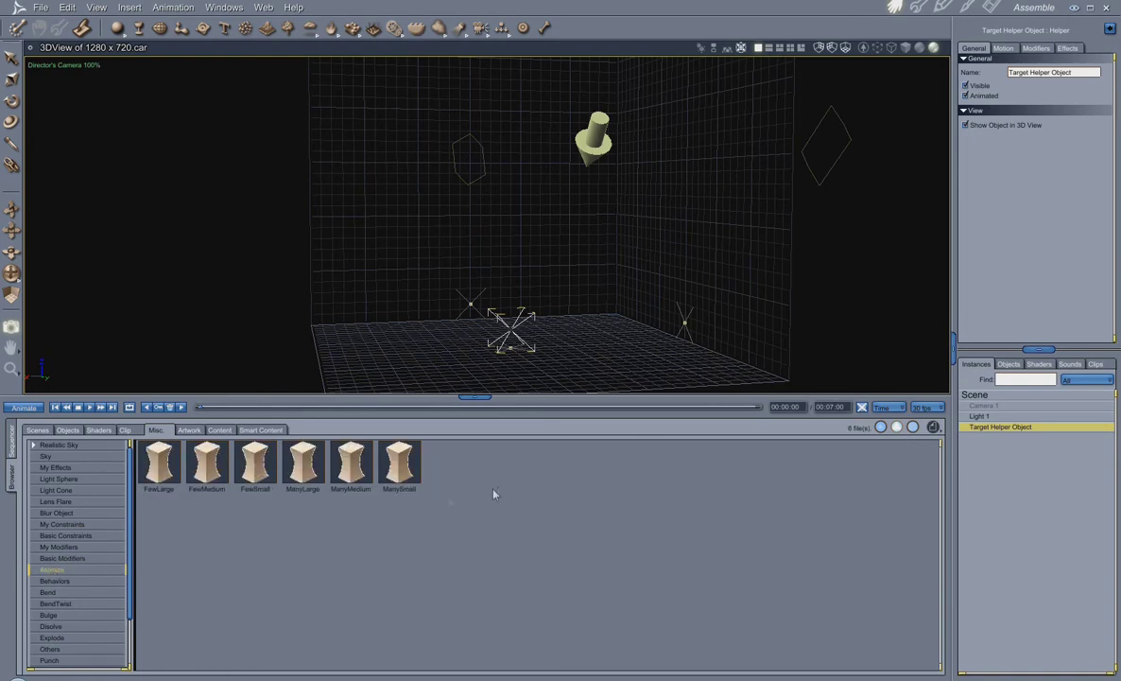
pyautogui.click(64, 584)
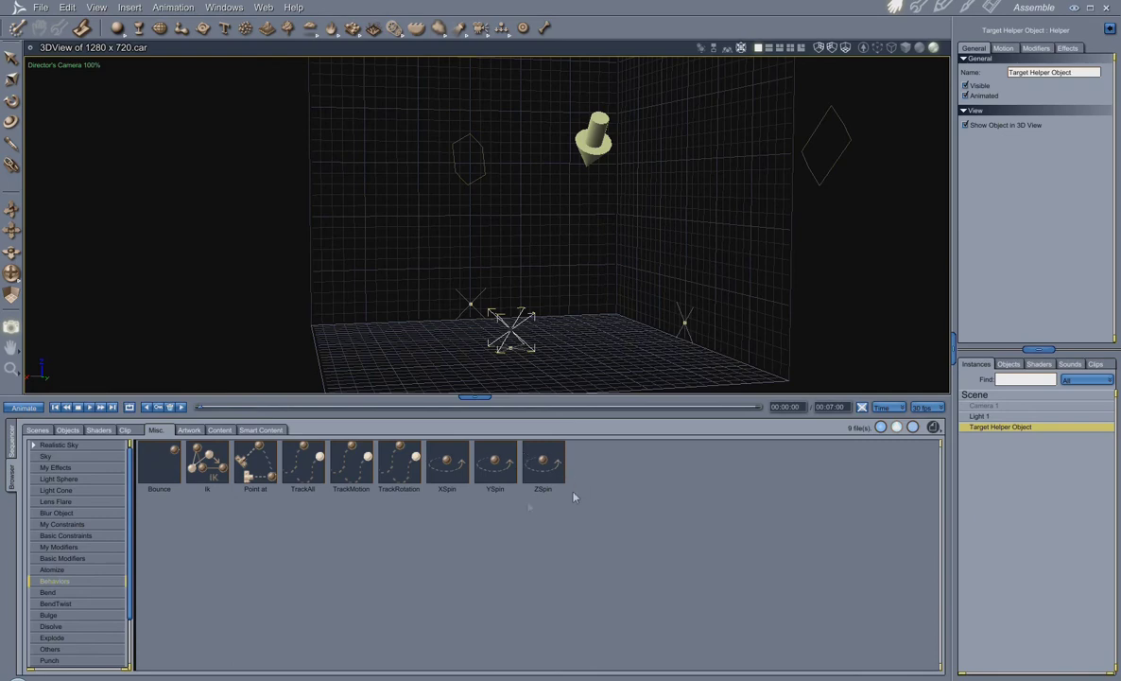
pyautogui.click(47, 592)
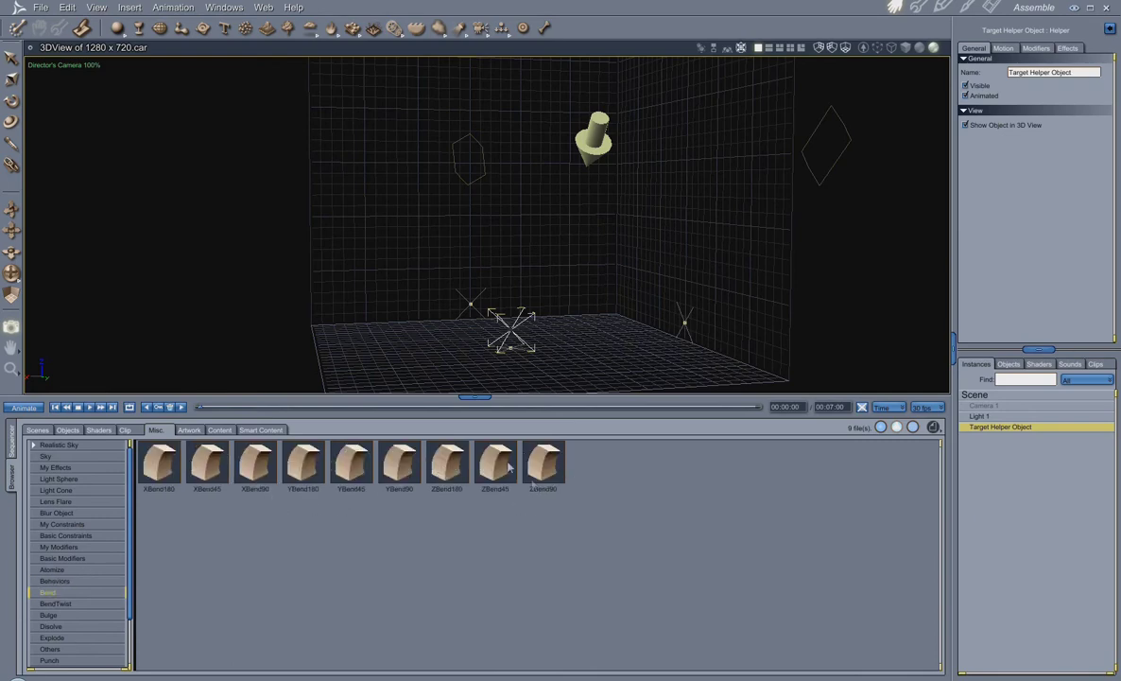
pyautogui.click(57, 603)
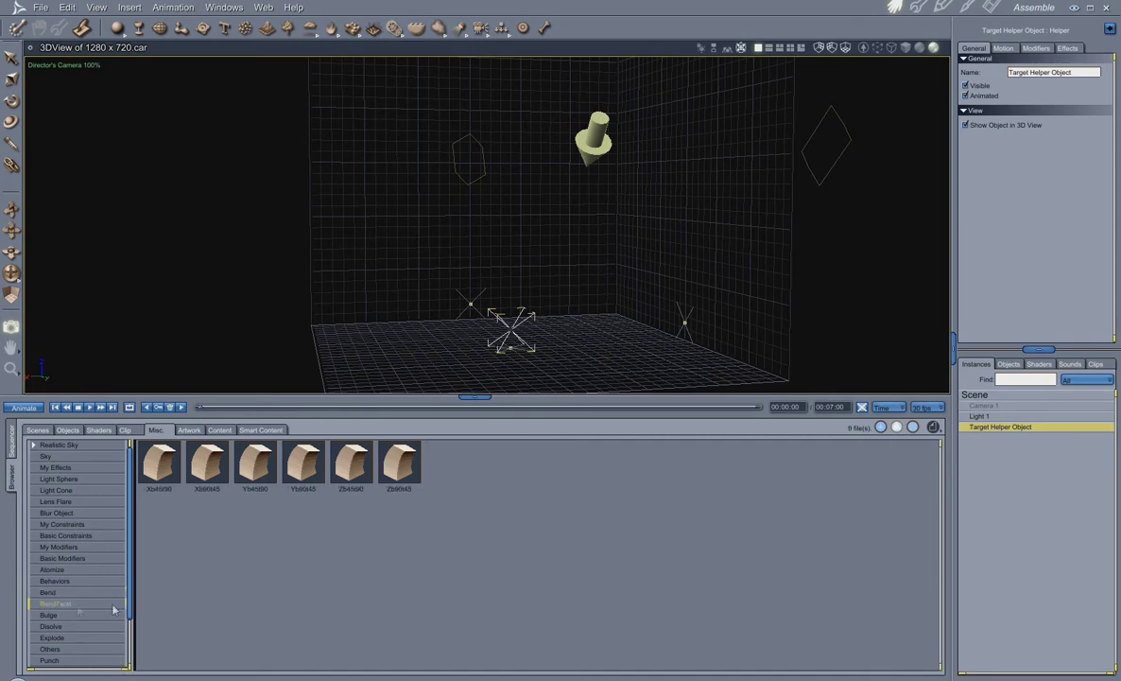
pyautogui.click(74, 614)
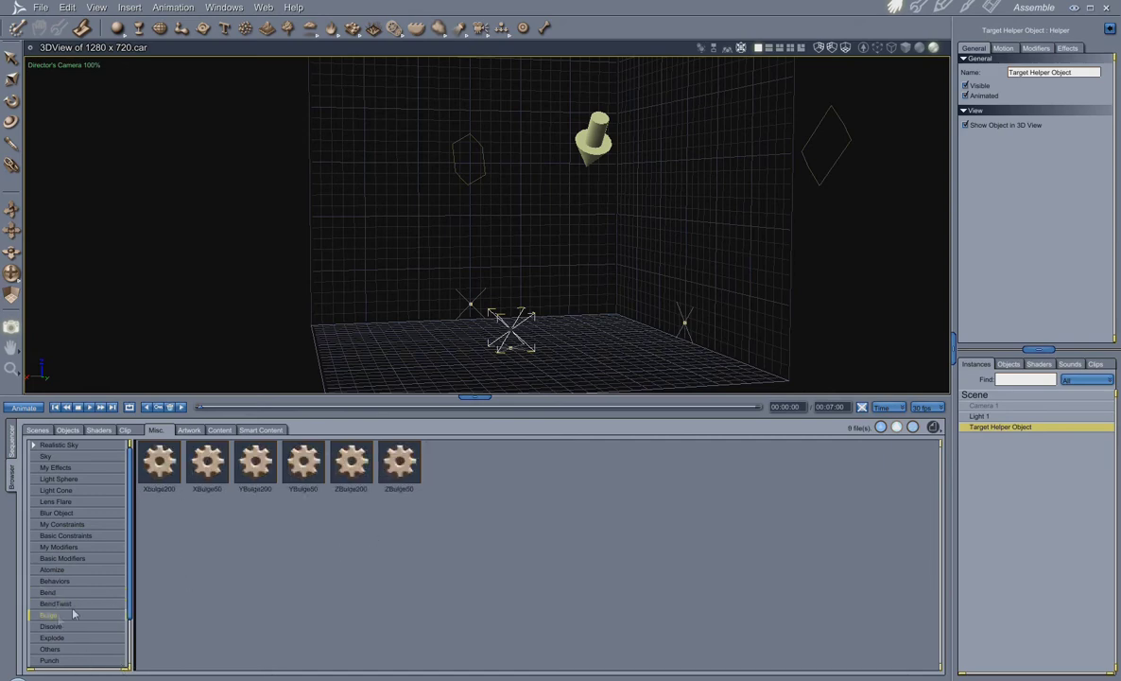
pyautogui.click(51, 627)
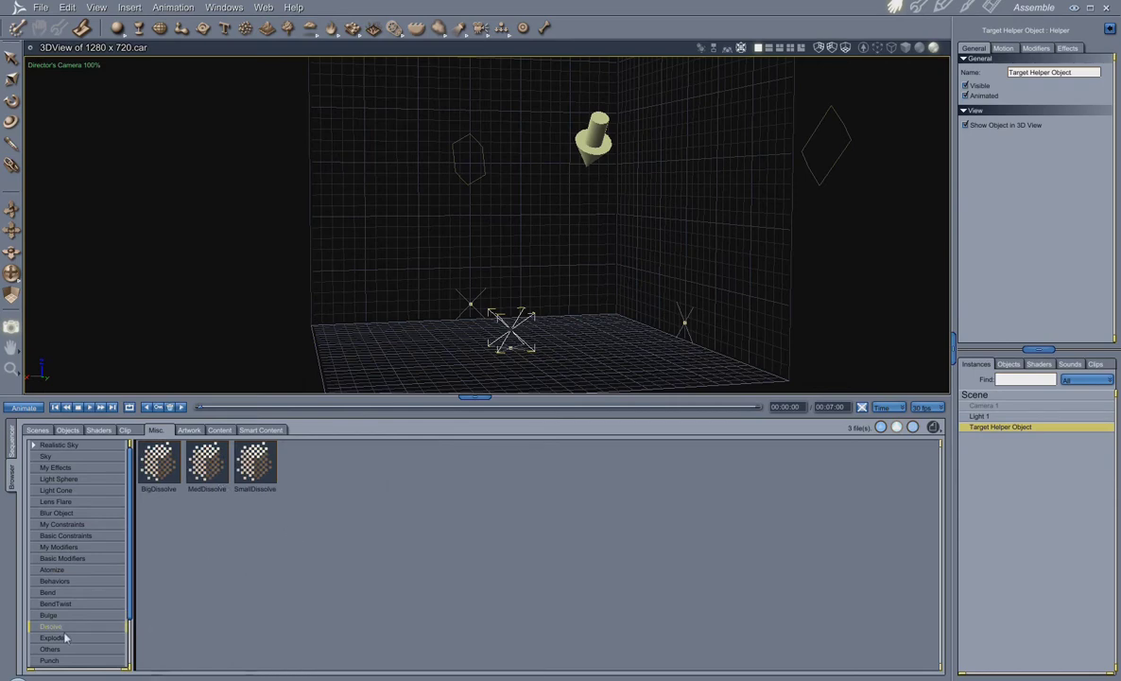
pyautogui.click(64, 638)
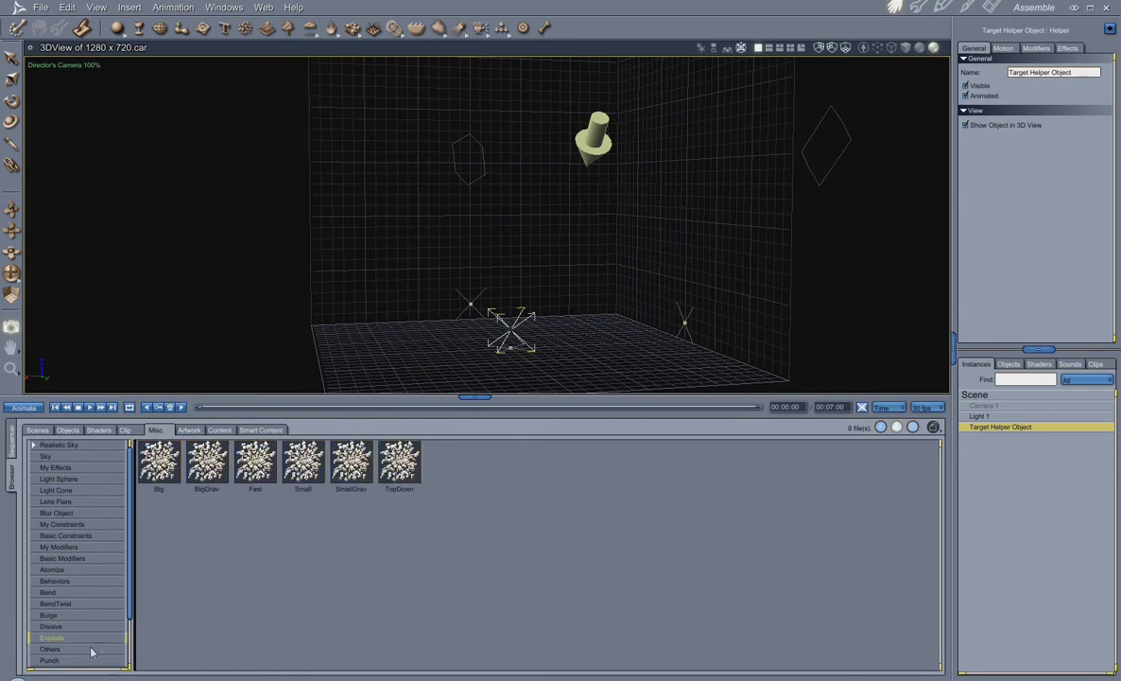
pyautogui.click(91, 650)
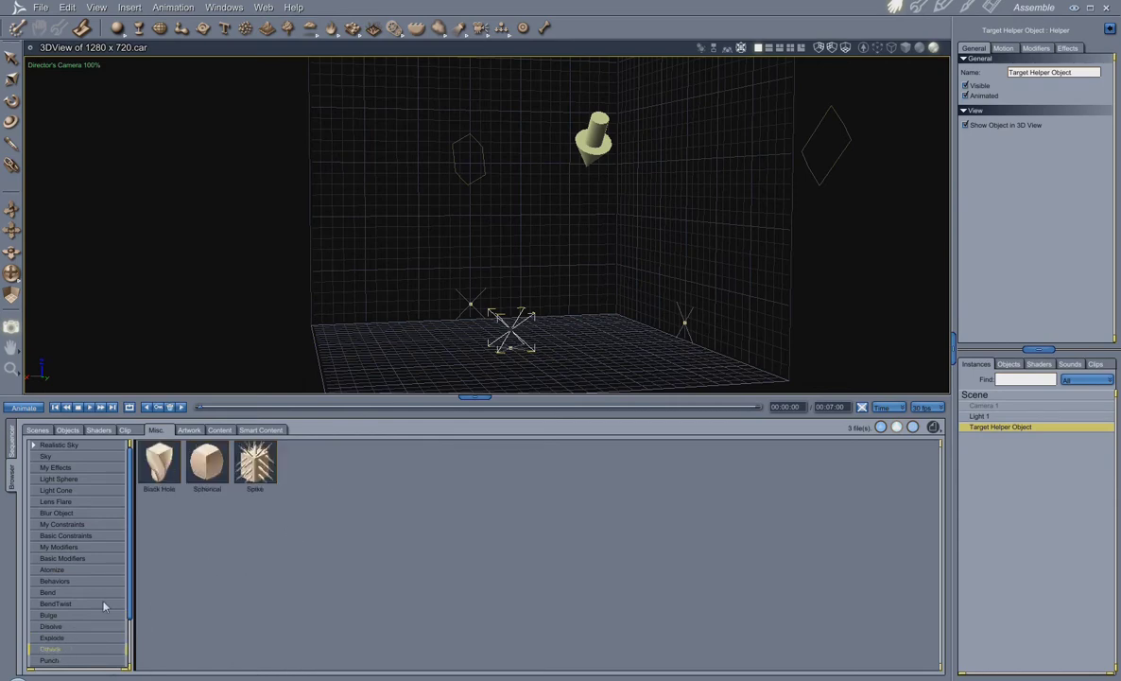
# - Browse Punch, Stretch, Twist, Warp, Waves and Modifier, list the 22 Realistic Sky presets, then open Artwork
pyautogui.scroll(-5, 131, 605)
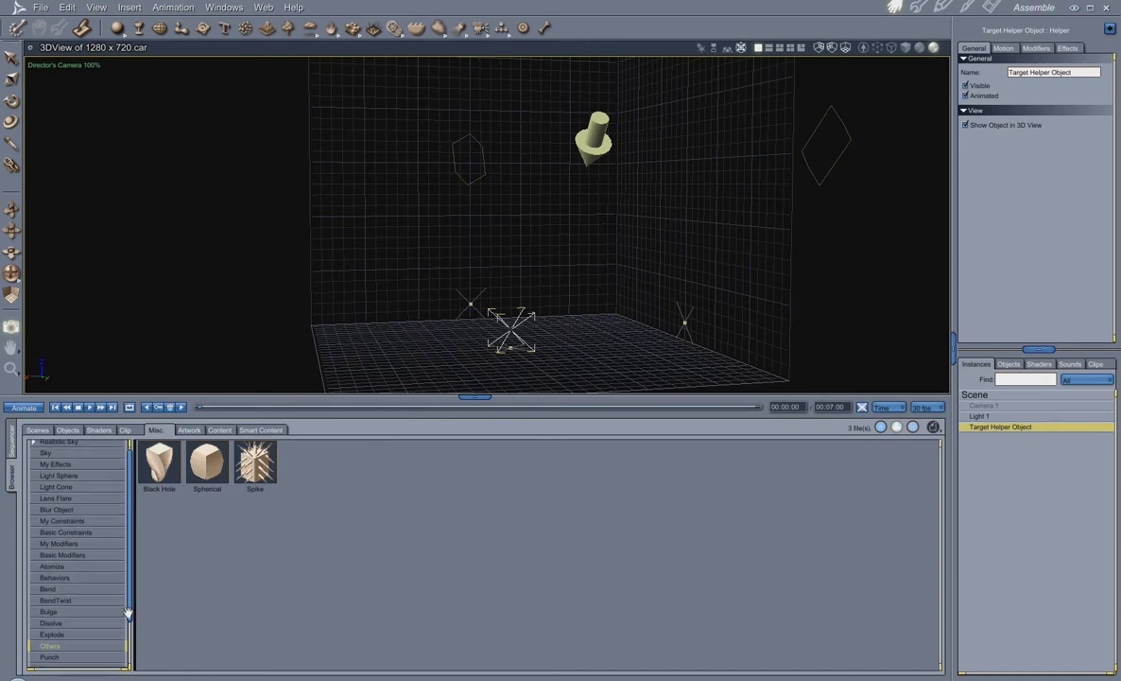
pyautogui.click(54, 606)
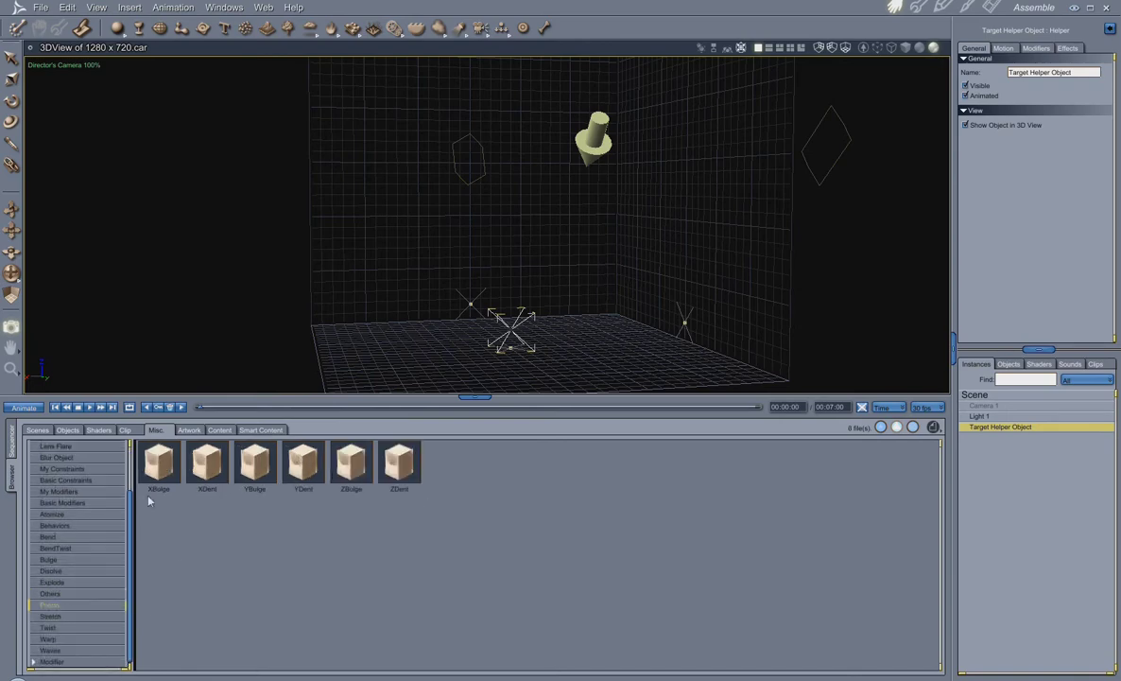
pyautogui.click(48, 616)
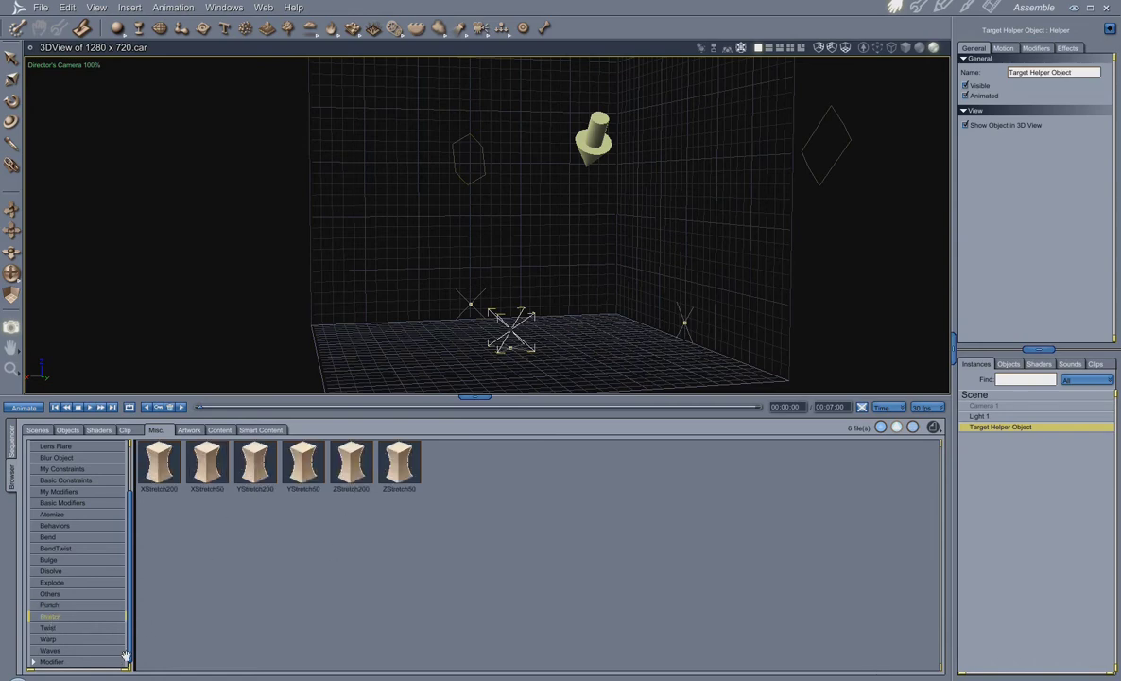
pyautogui.click(48, 631)
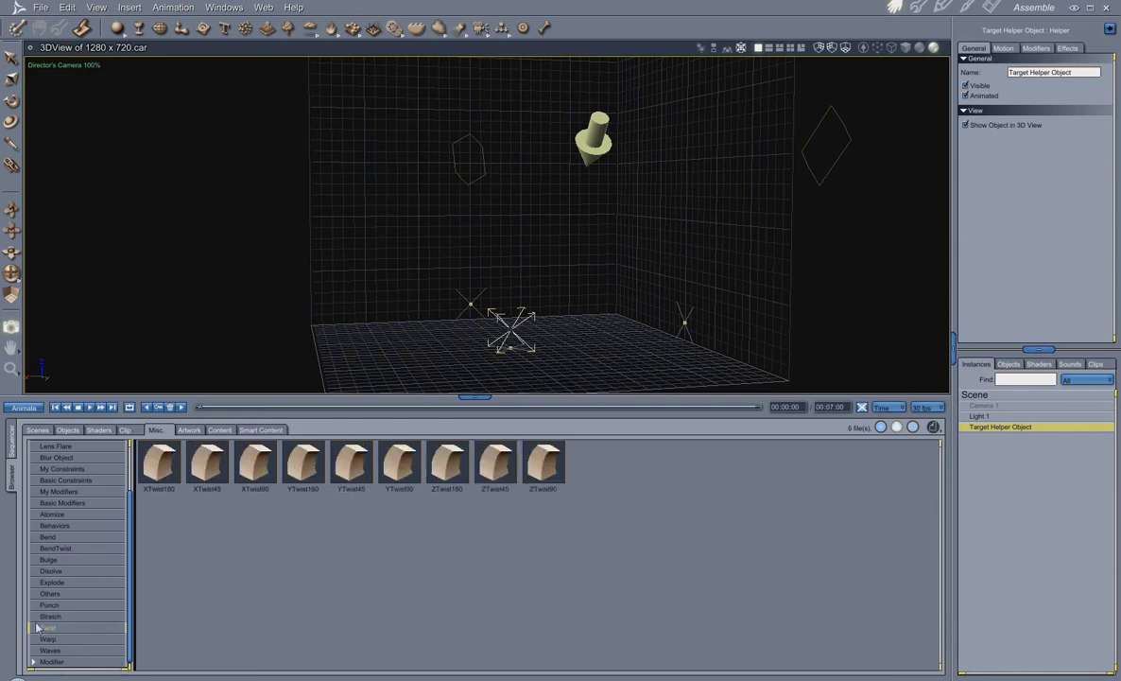
pyautogui.click(47, 641)
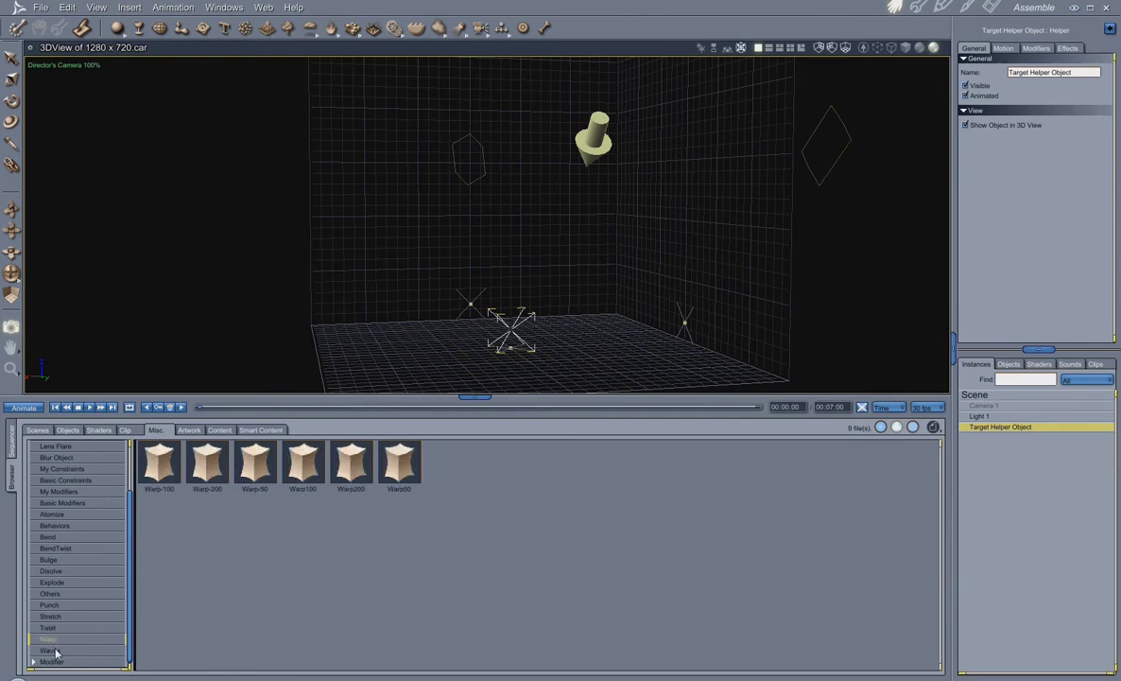
pyautogui.click(49, 651)
pyautogui.click(57, 663)
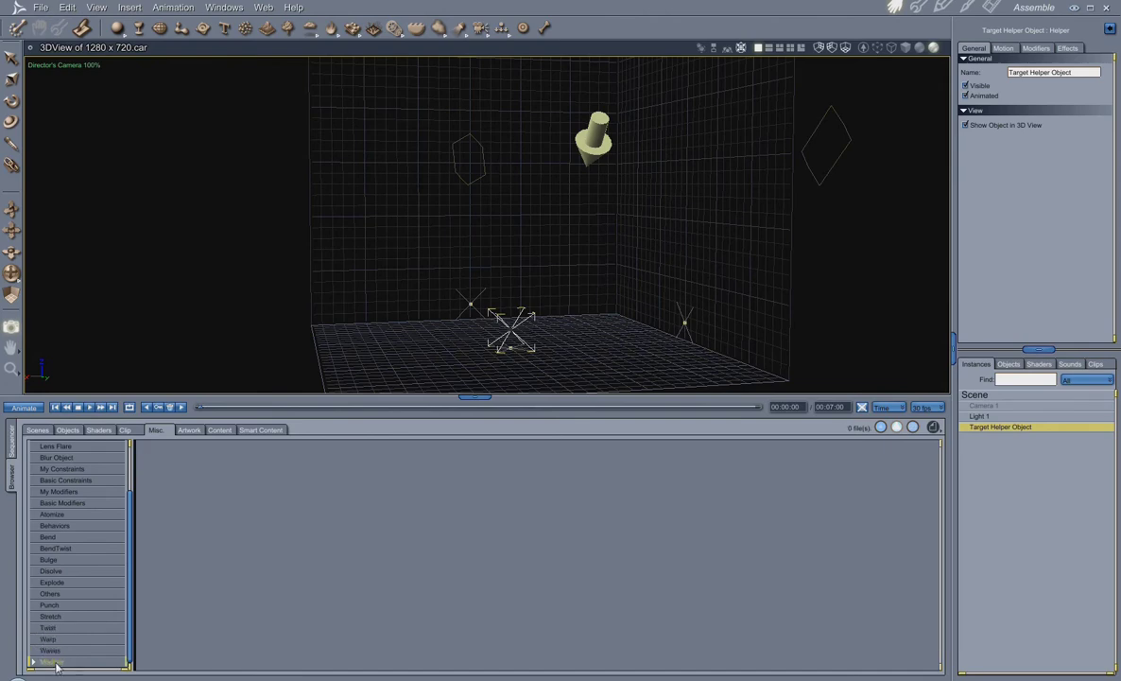
pyautogui.scroll(2, 85, 539)
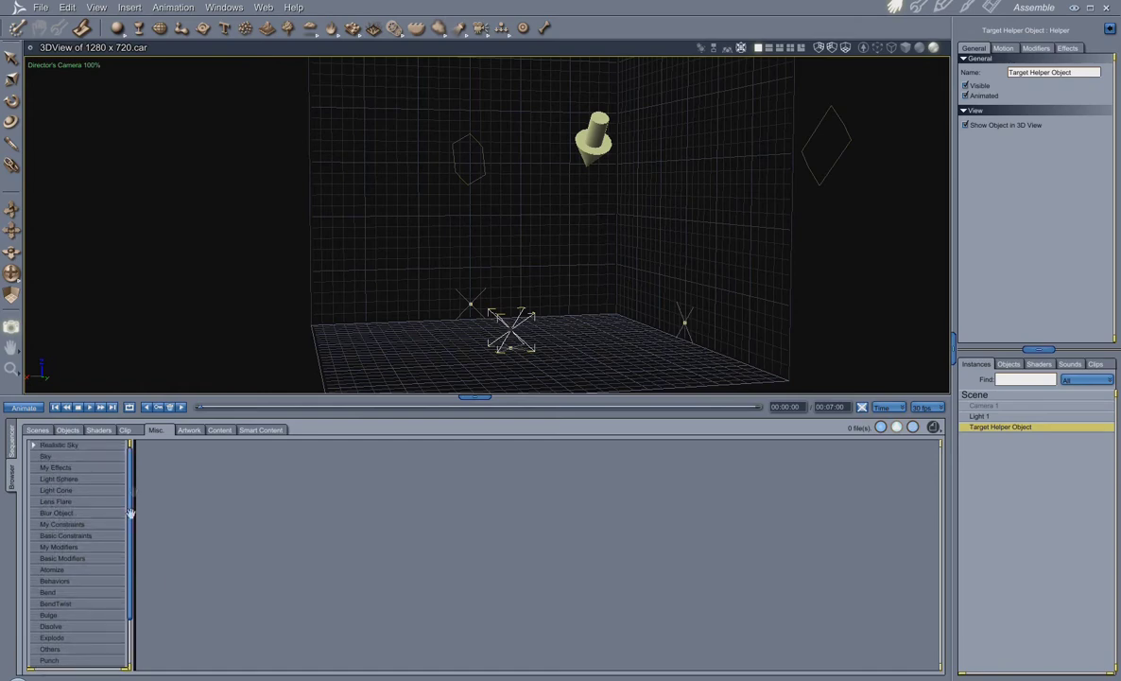
pyautogui.click(61, 447)
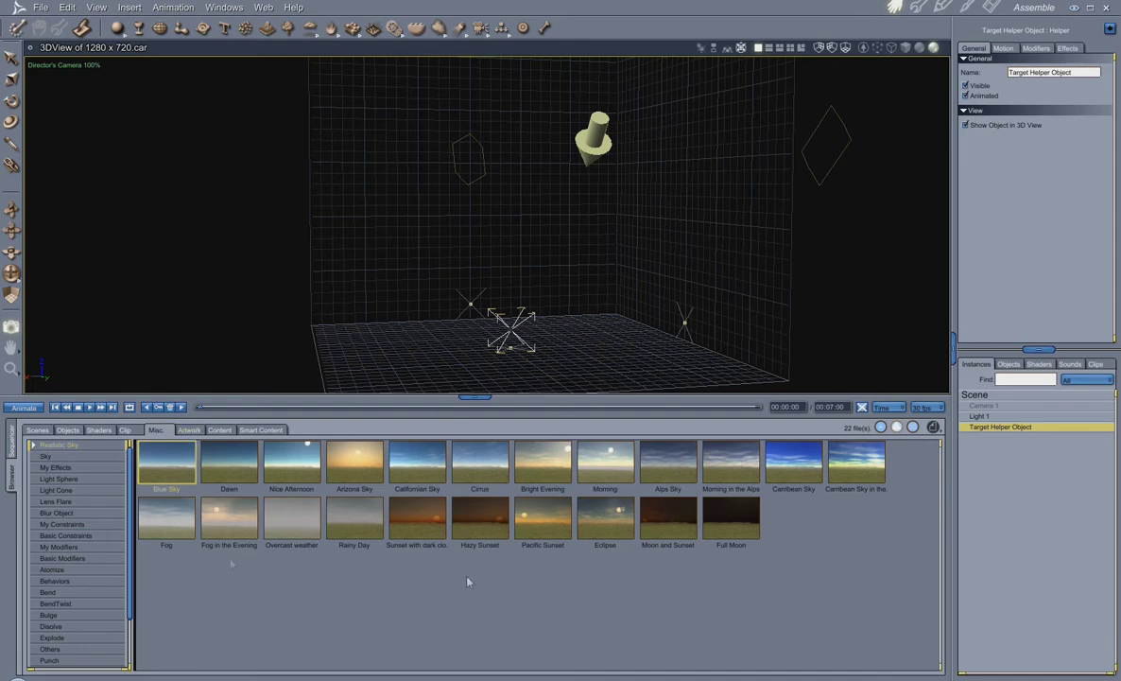
pyautogui.click(189, 430)
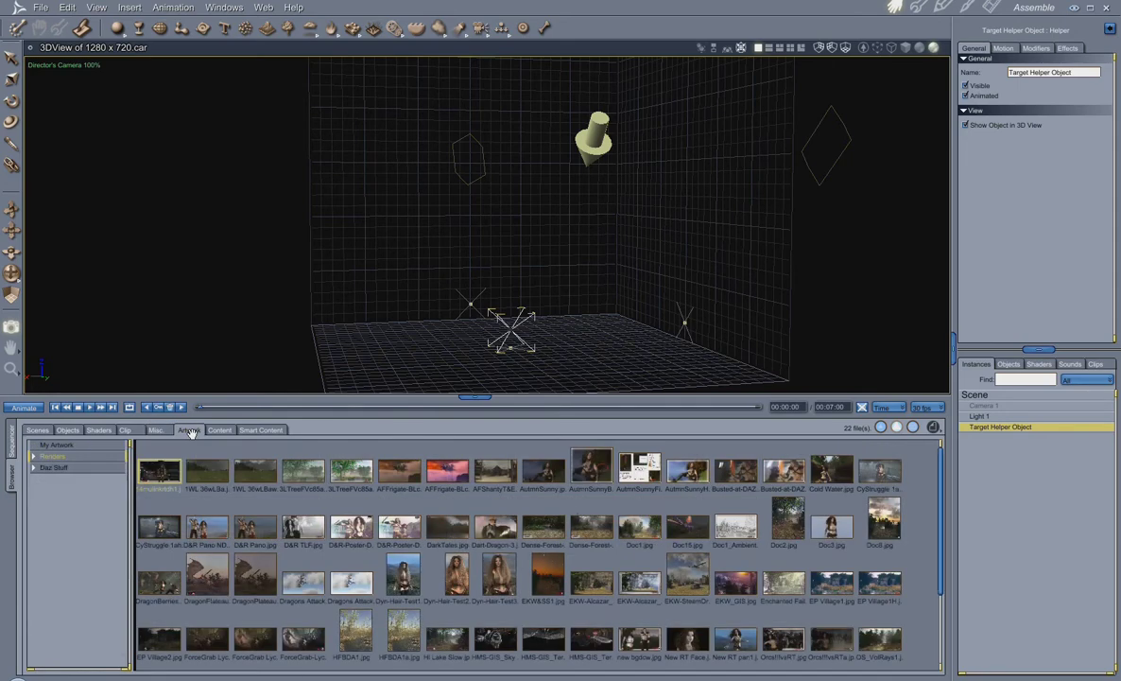
# - View the My Artwork folder, then switch to the Content library's runtime folders (95 files)
pyautogui.click(65, 447)
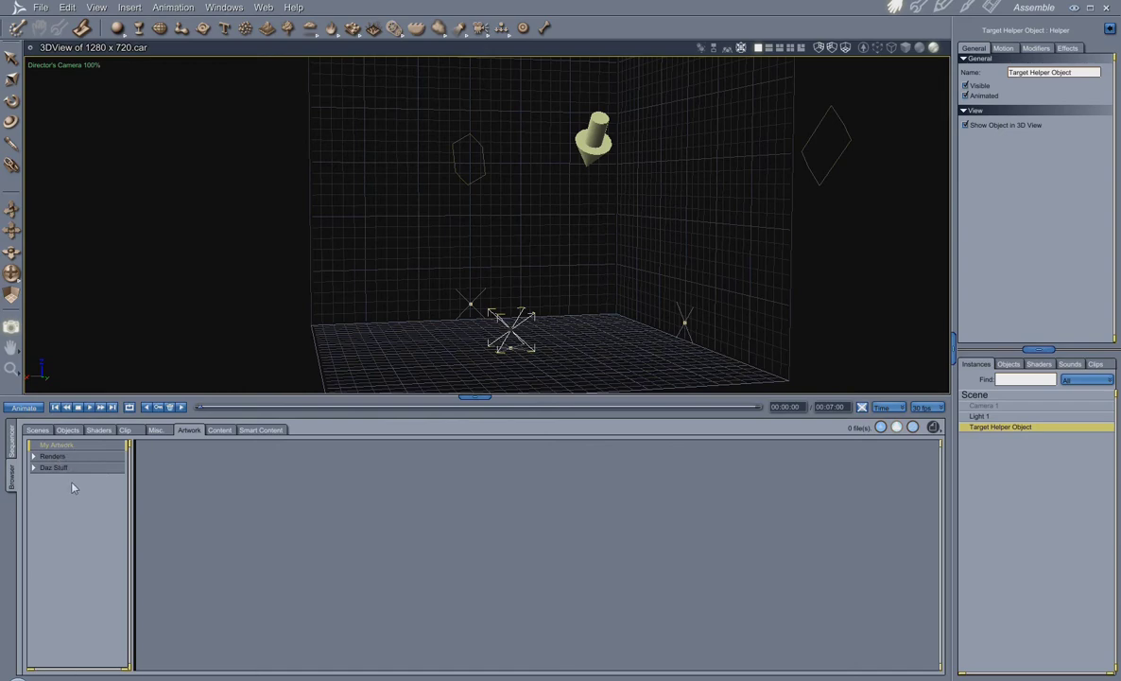
pyautogui.click(219, 429)
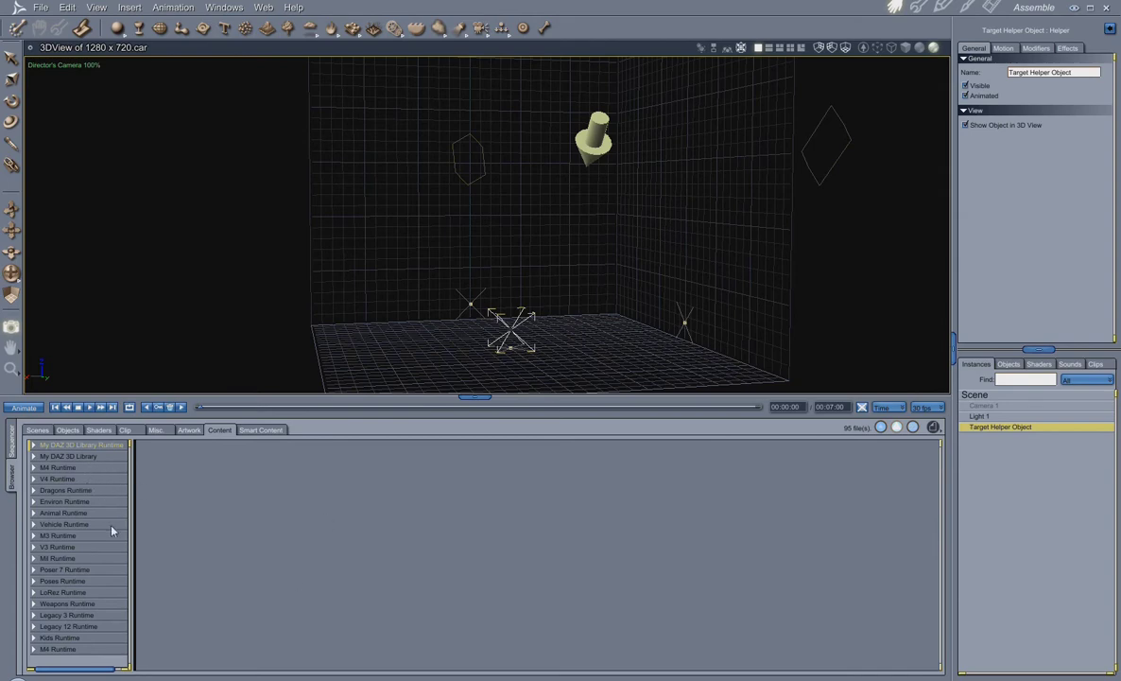
# - Browse the V4 Runtime folder, then My DAZ 3D Library > People to find the Genesis figure
pyautogui.click(34, 479)
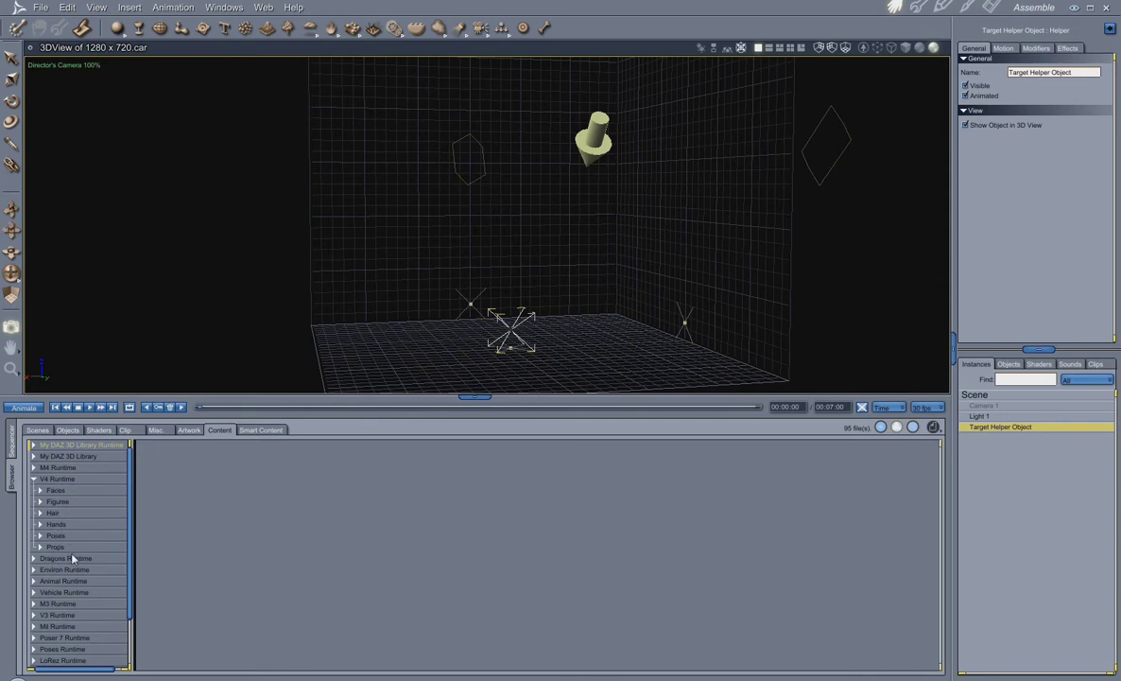
pyautogui.click(35, 479)
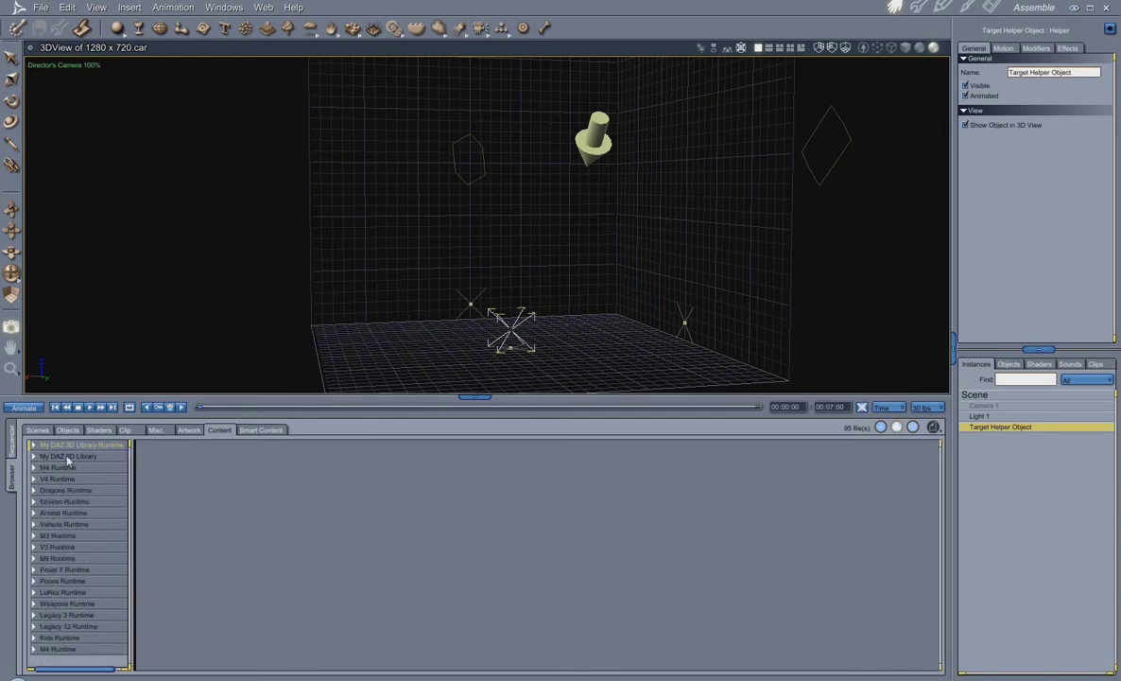
pyautogui.click(34, 458)
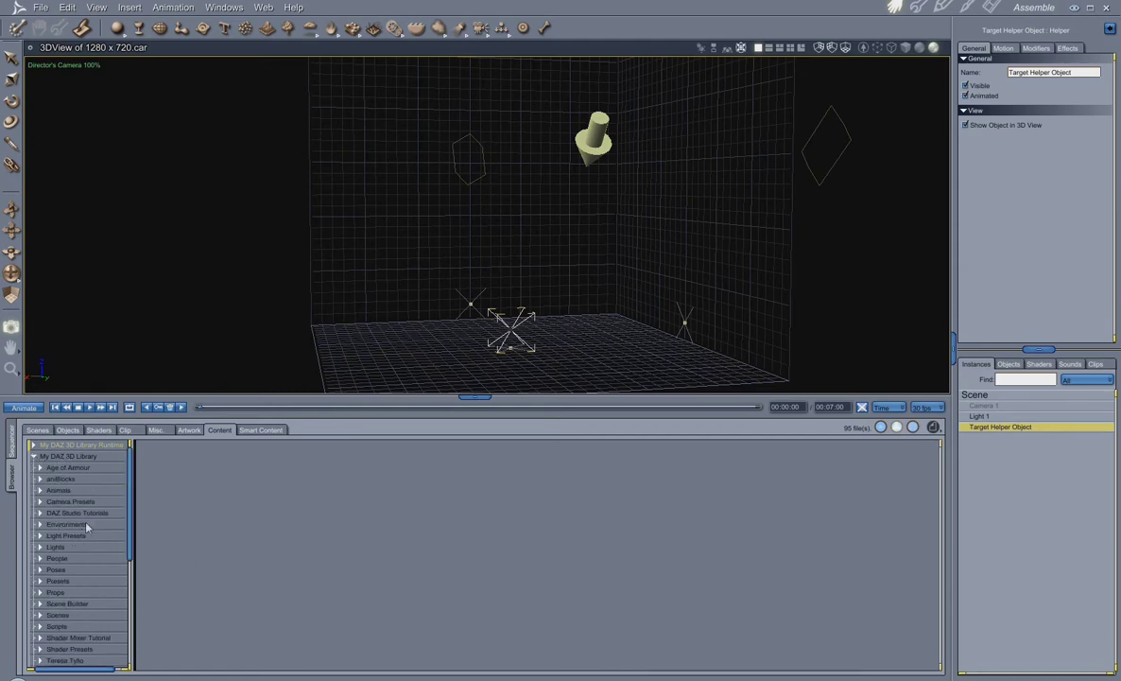
pyautogui.click(41, 560)
pyautogui.click(49, 571)
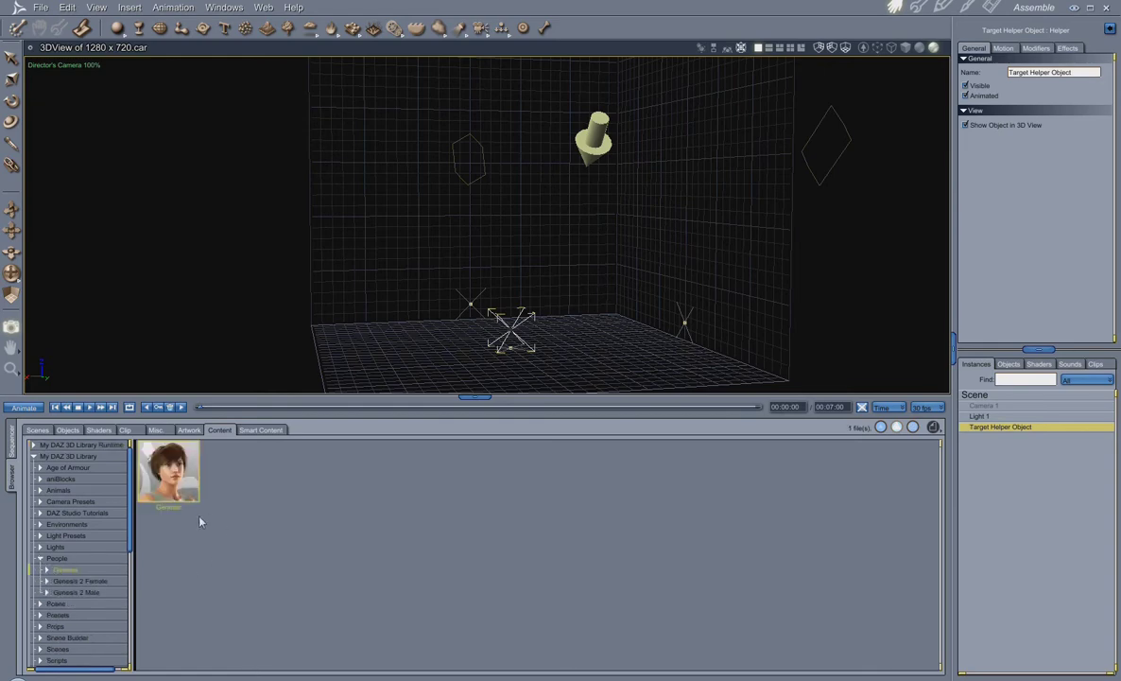
pyautogui.click(34, 456)
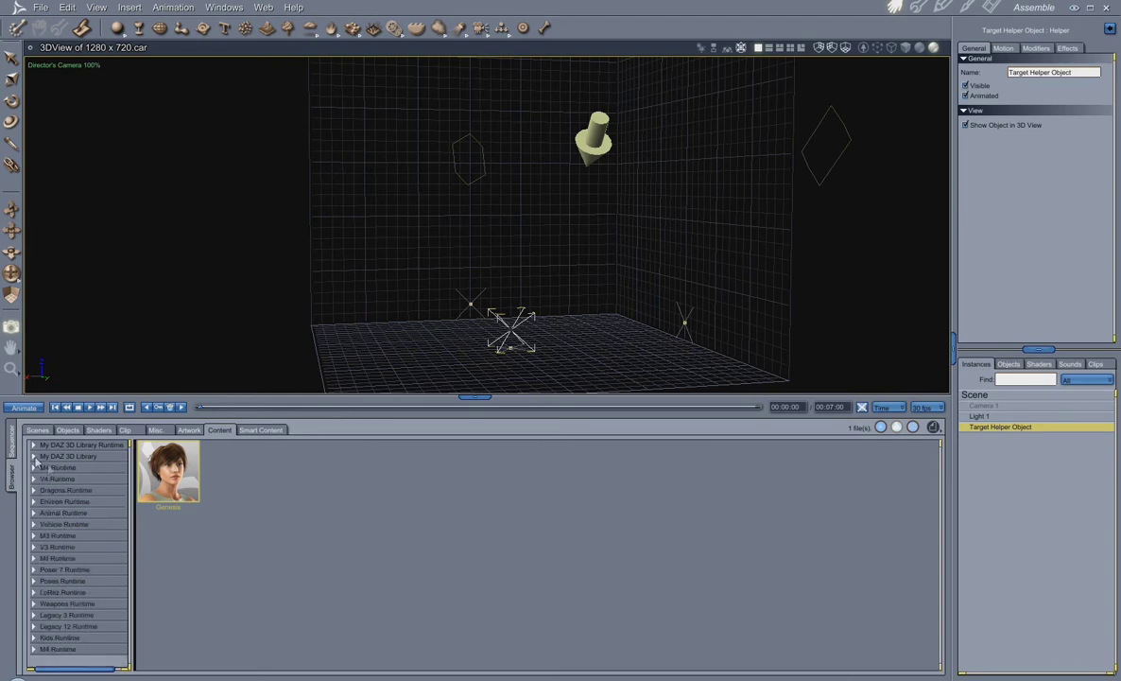
# - Check the browser's folder options list, then return to the ready-made Scenes presets
pyautogui.click(934, 428)
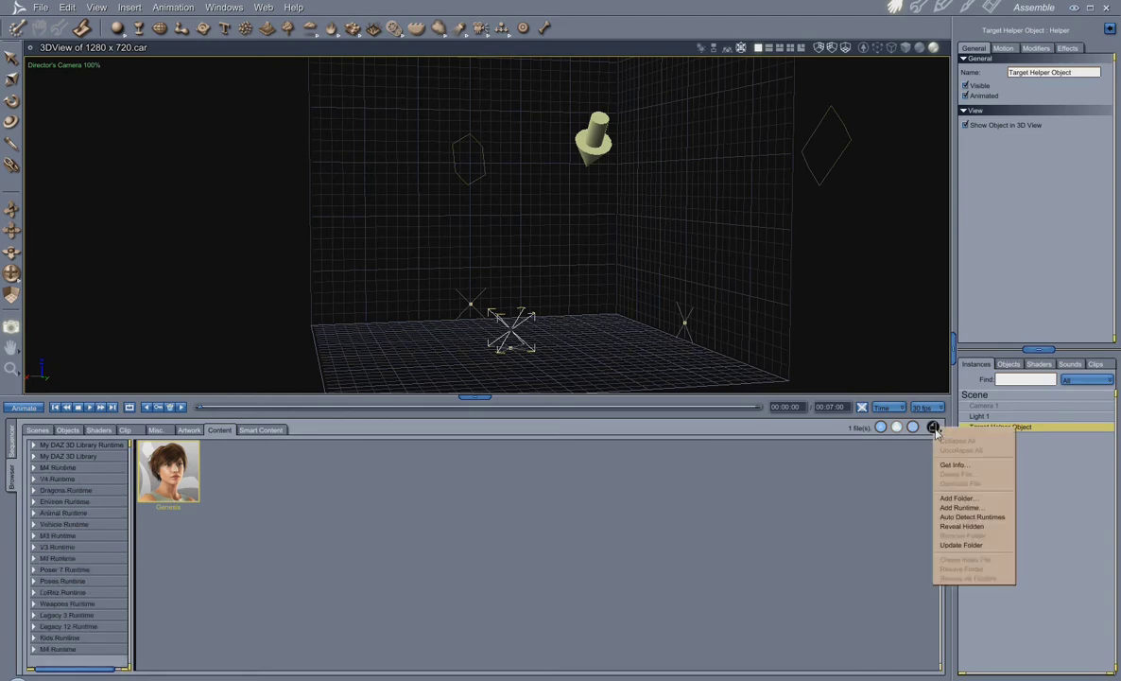
pyautogui.click(966, 527)
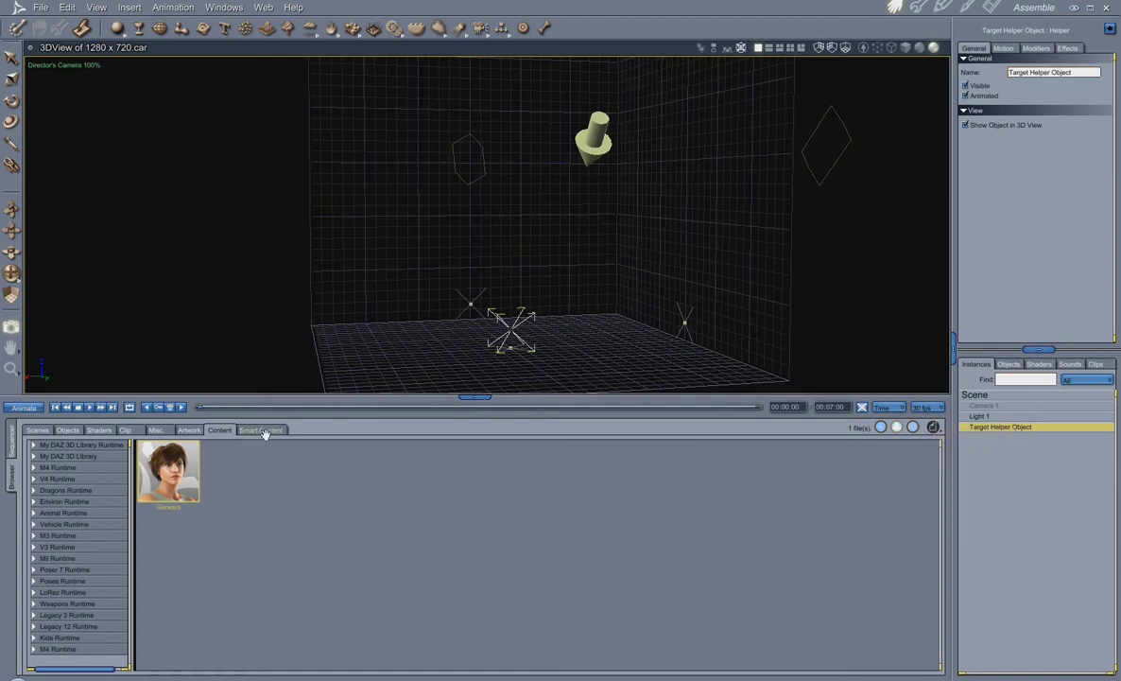
pyautogui.click(36, 430)
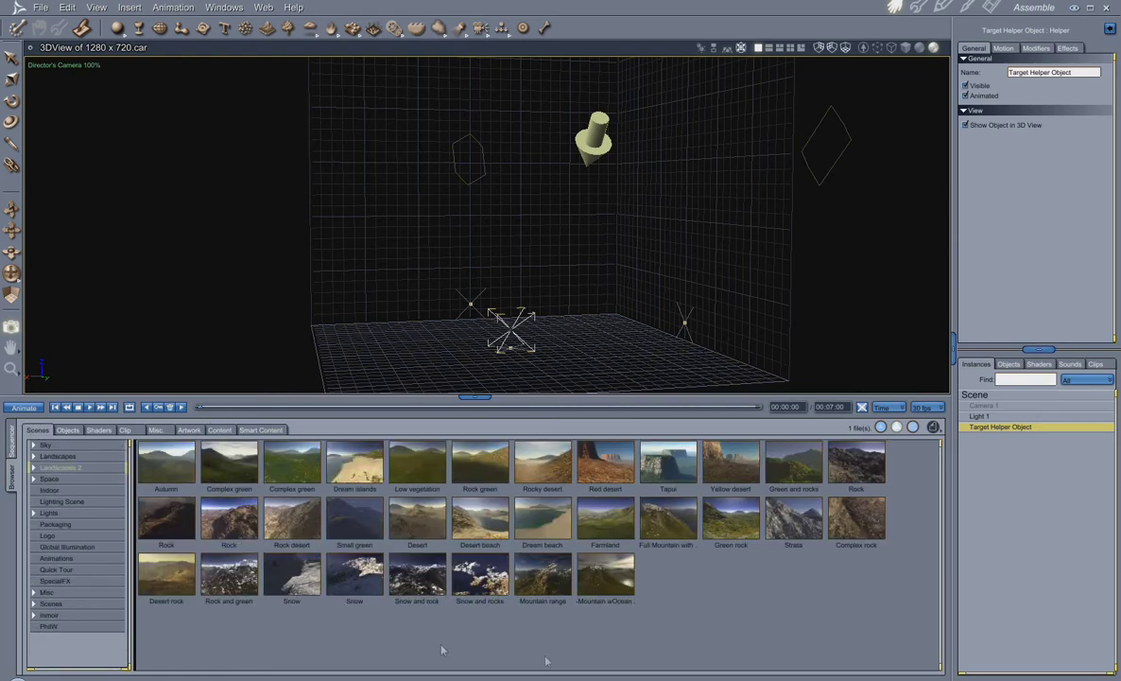
# - Show the Landscapes, then the Sky scene presets, and enlarge the 3D view
pyautogui.click(57, 456)
pyautogui.click(49, 445)
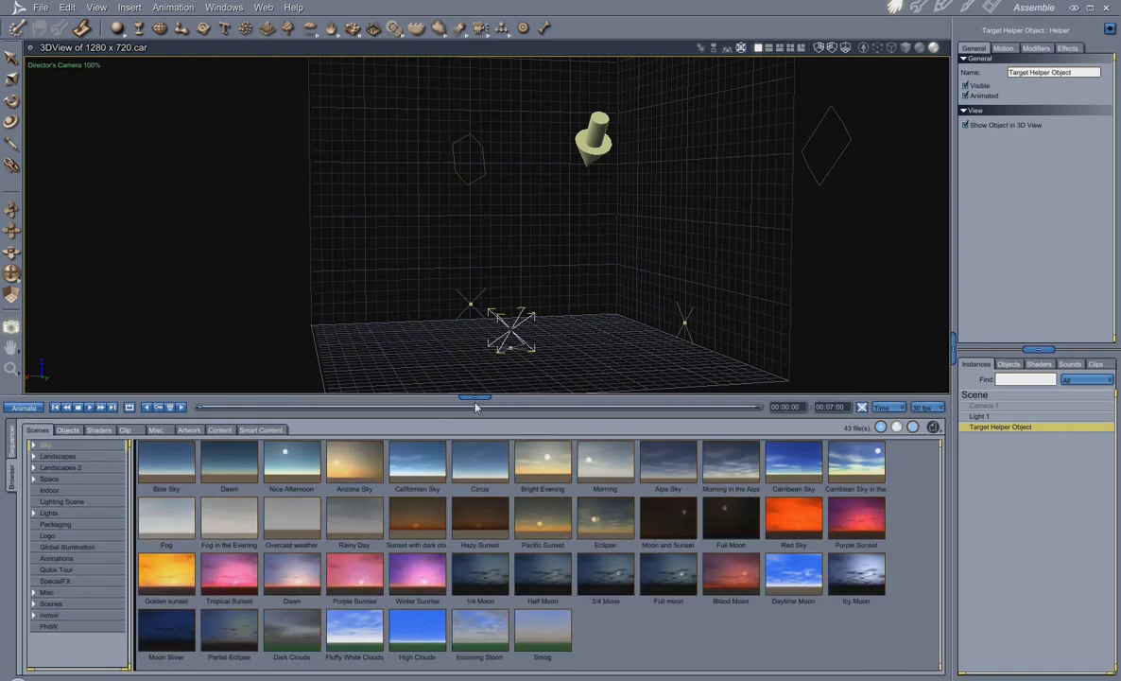
pyautogui.moveTo(474, 397); pyautogui.dragTo(485, 556)
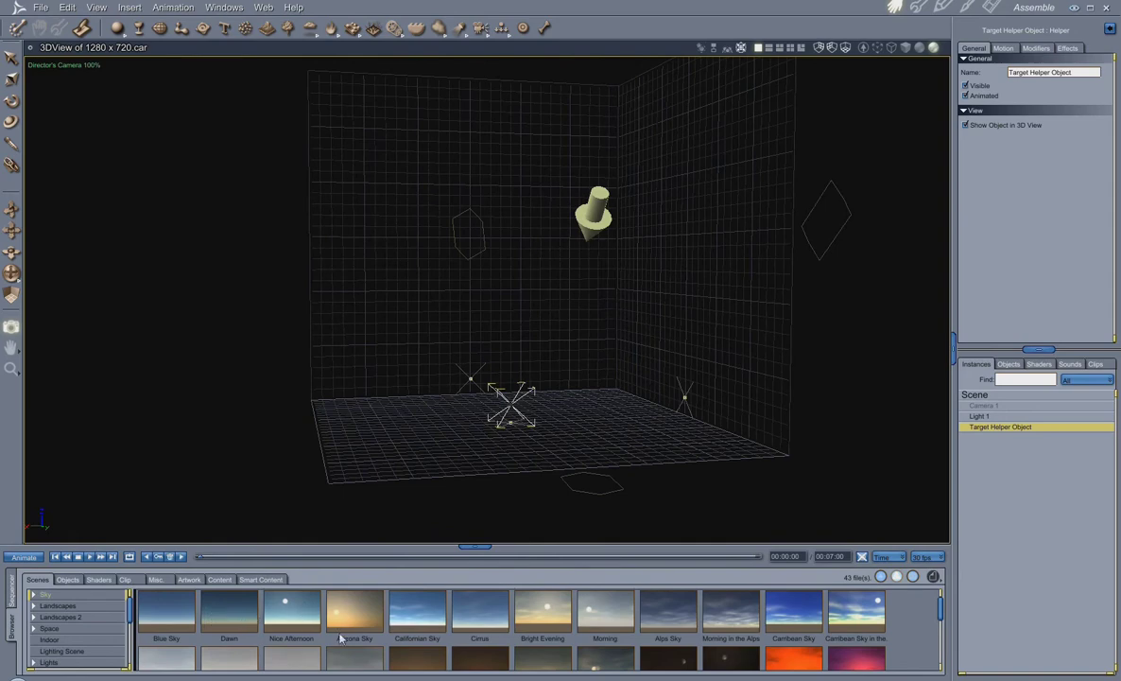
# - Browse the Content and Smart Content tabs, then return to the Sky scene presets
pyautogui.click(220, 578)
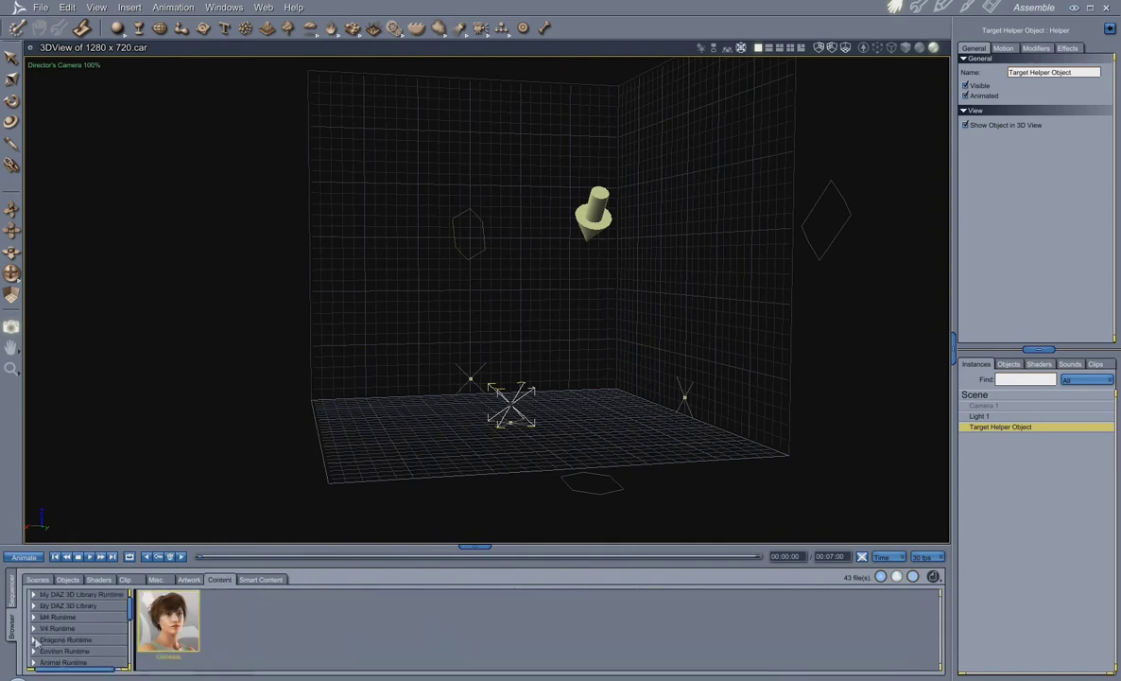
pyautogui.moveTo(130, 612)
pyautogui.mouseDown()
pyautogui.moveTo(130, 653)
pyautogui.moveTo(129, 595)
pyautogui.mouseUp()
pyautogui.click(261, 579)
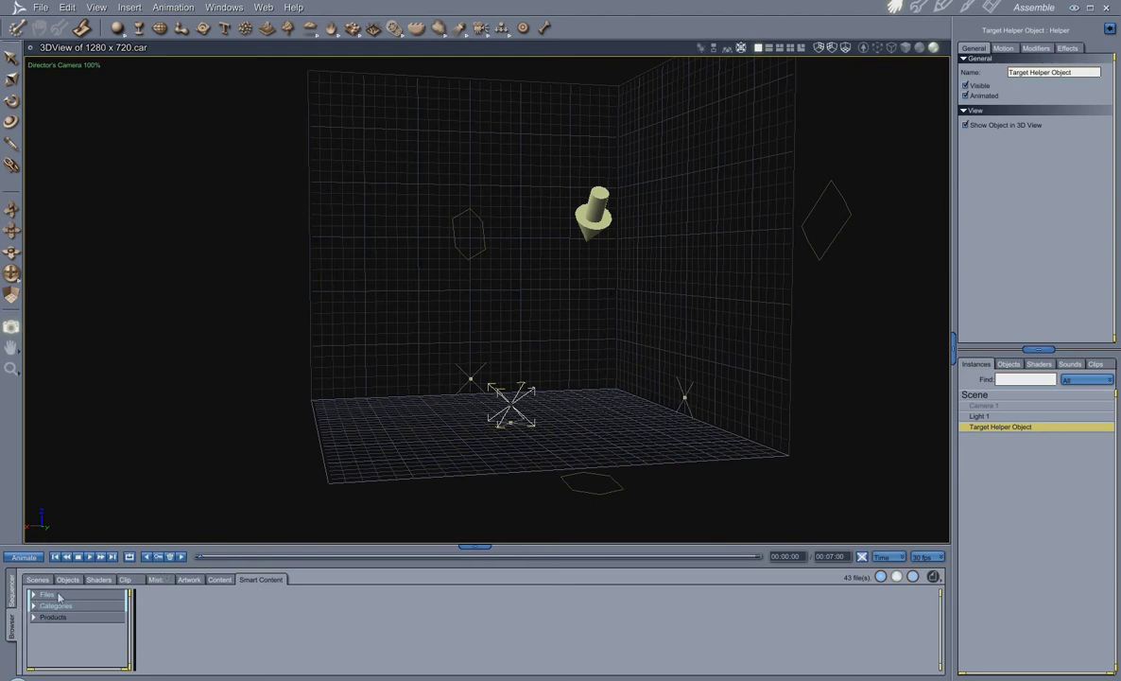
pyautogui.click(219, 580)
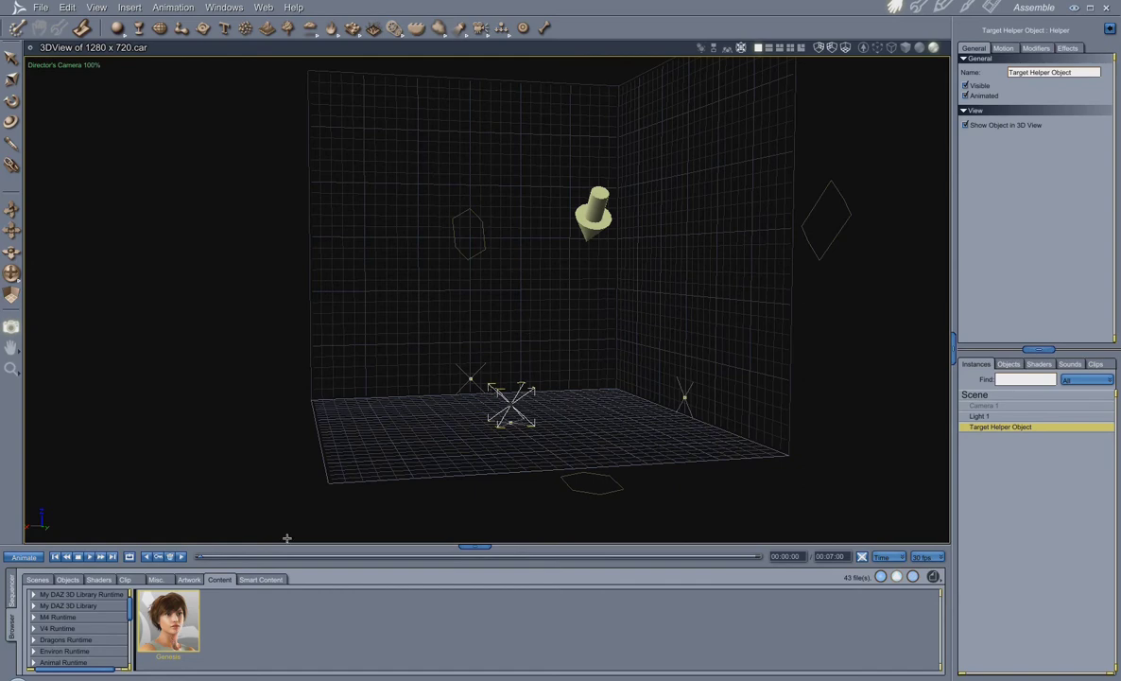
pyautogui.click(269, 580)
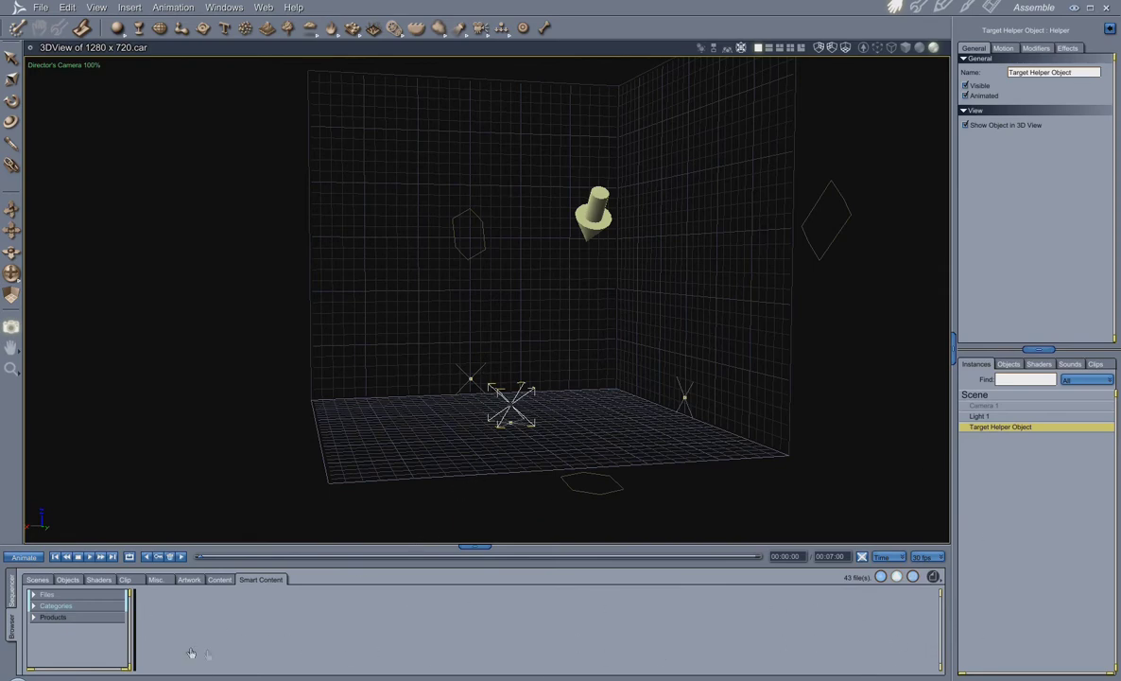
pyautogui.click(36, 579)
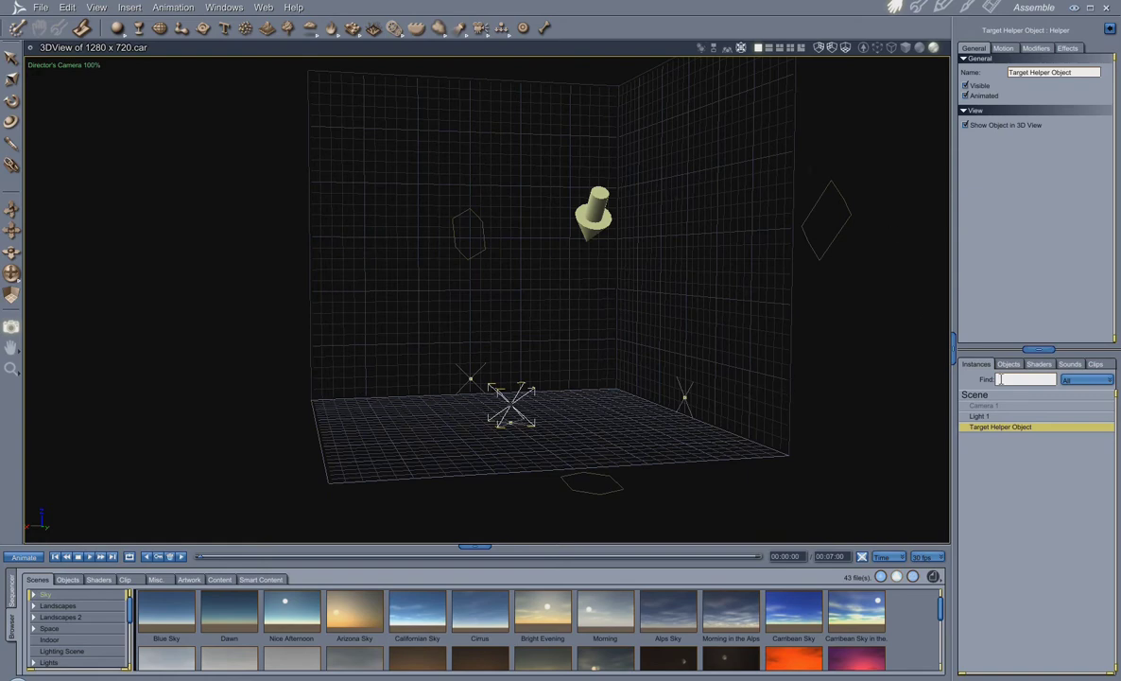
# - Set the scene's atmosphere to Realistic Sky in the Effects settings
pyautogui.click(979, 396)
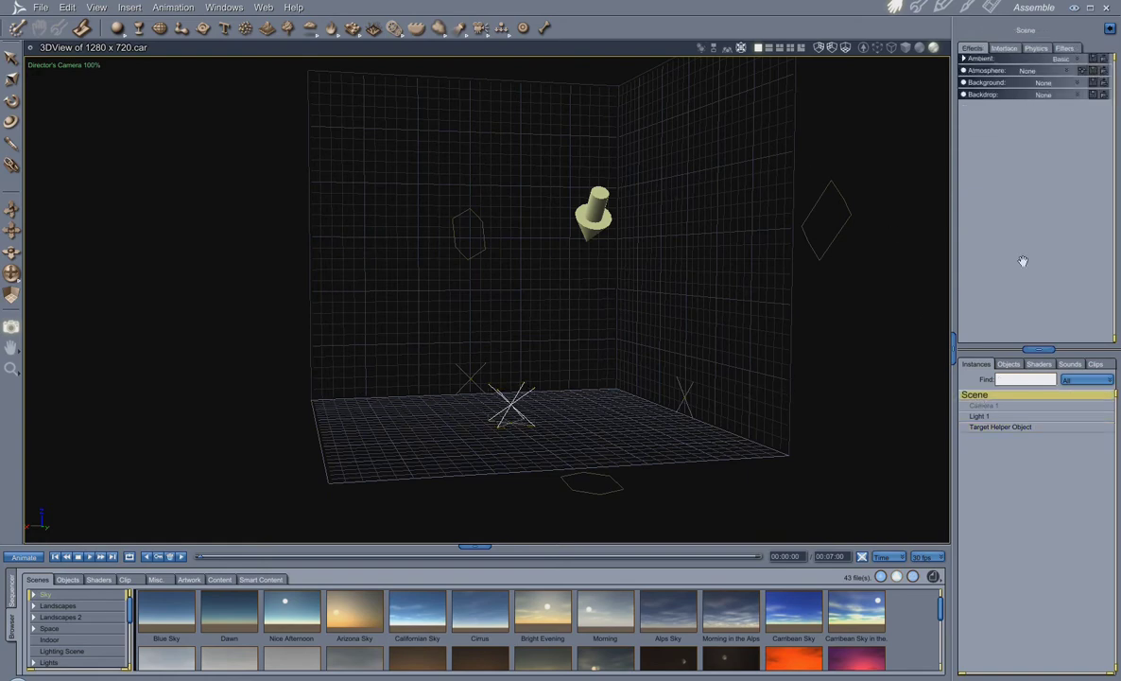
pyautogui.click(964, 58)
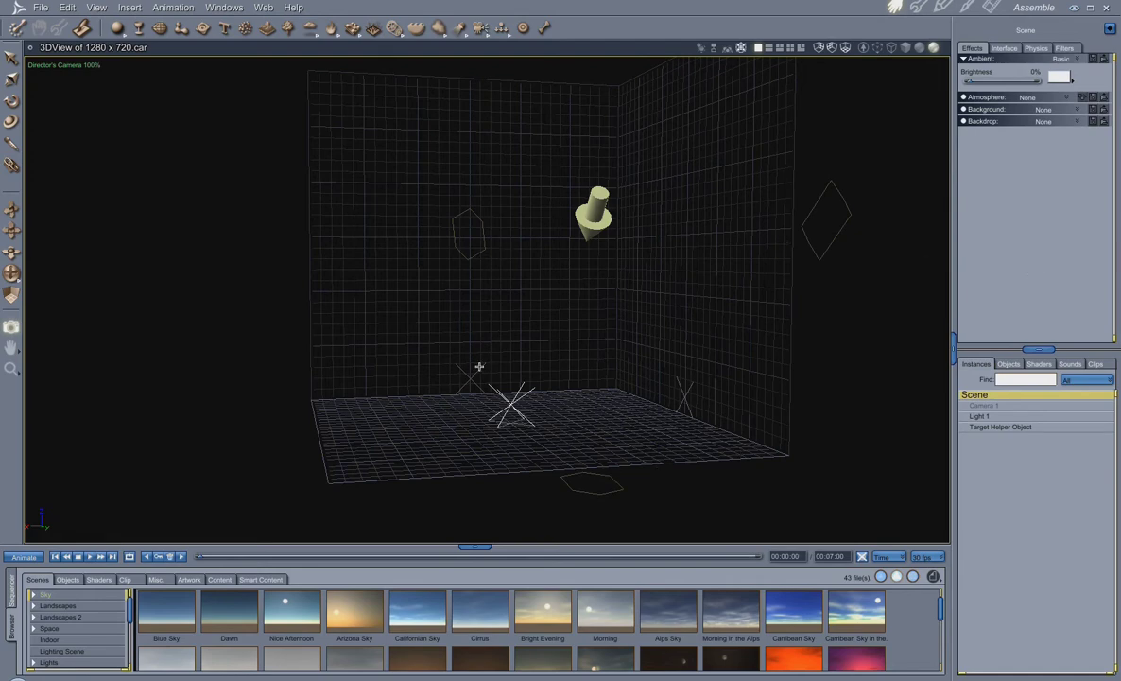
pyautogui.click(1047, 109)
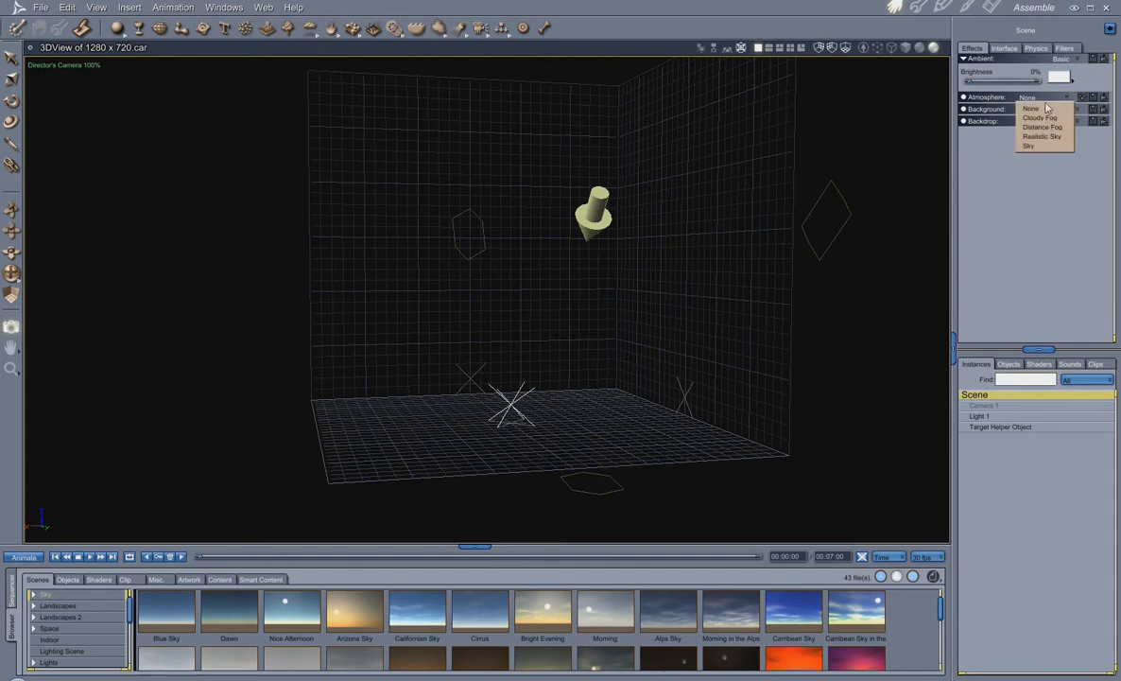
pyautogui.click(1057, 140)
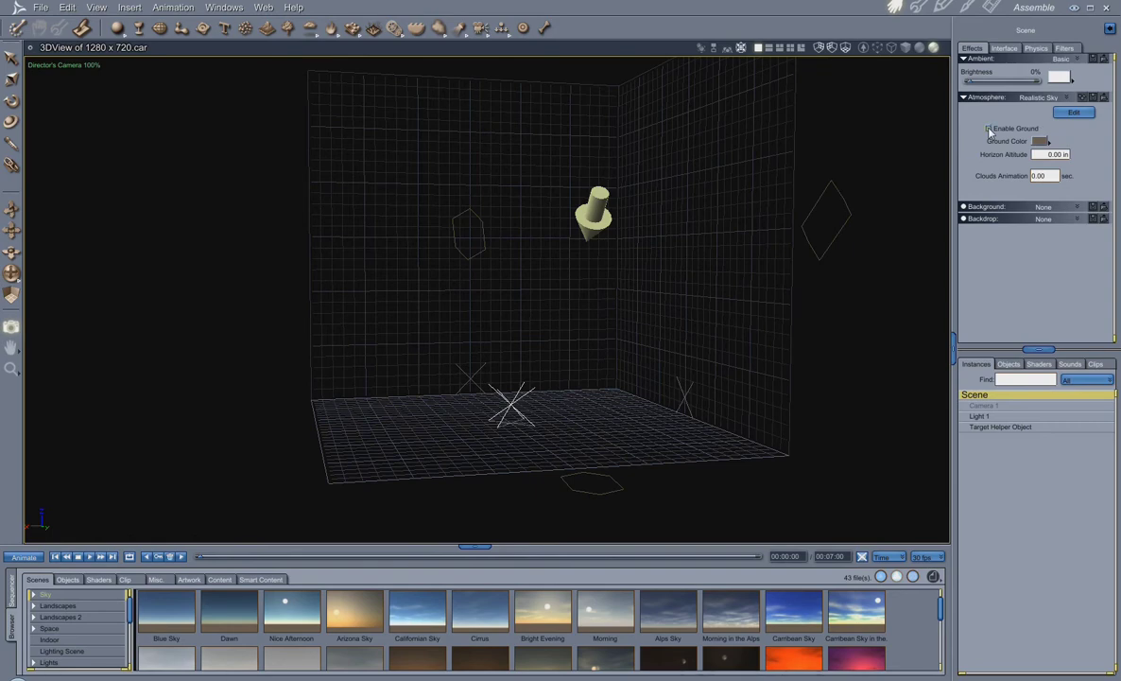
# - Change Light 1 to a Sun Light and open the Realistic Sky editor
pyautogui.click(980, 416)
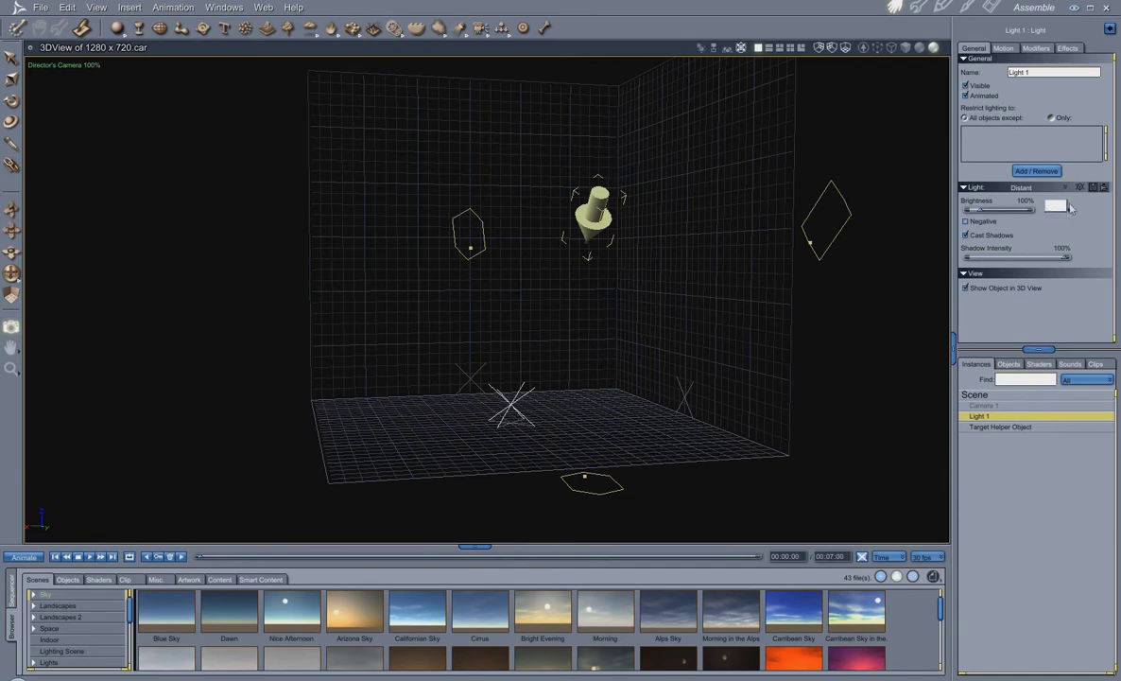
pyautogui.click(1066, 188)
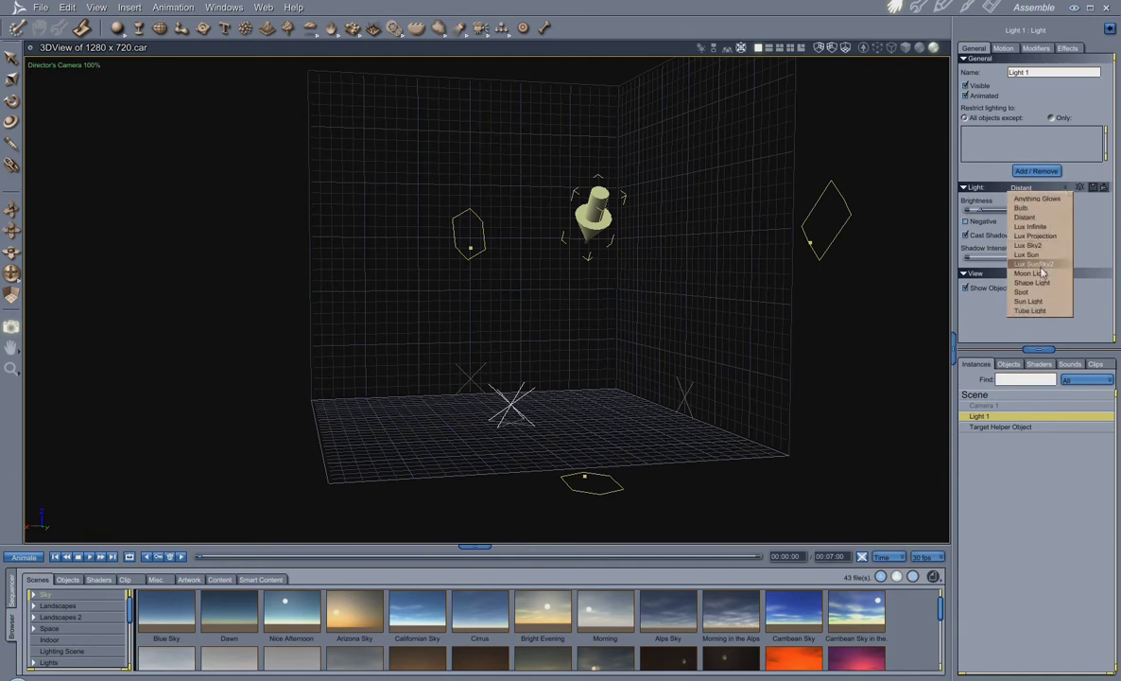
pyautogui.click(1030, 301)
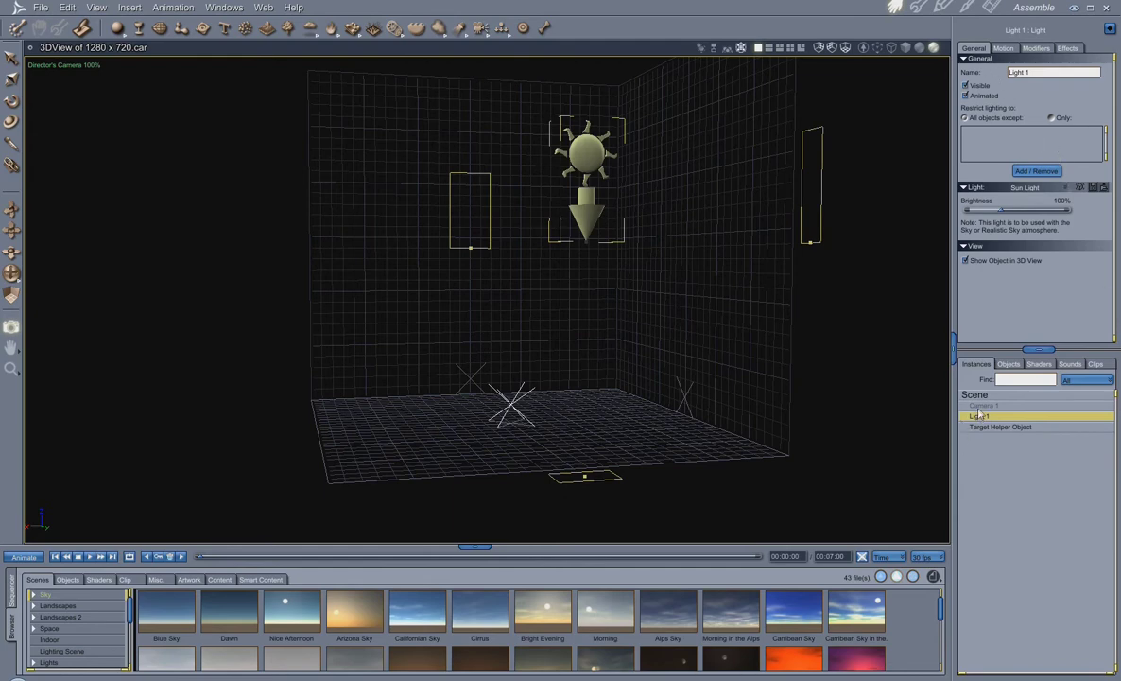
pyautogui.click(976, 395)
pyautogui.click(1073, 112)
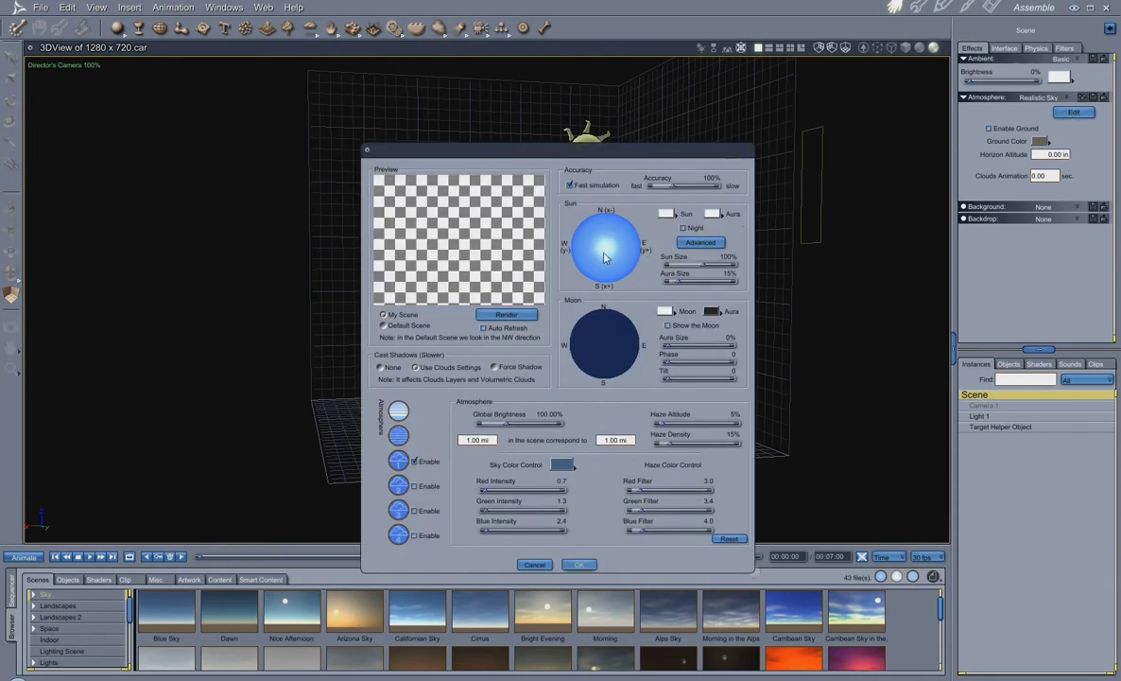
# - Drag the Realistic Sky sun toward the horizon for a sunset, preview it, and apply
pyautogui.moveTo(551, 152); pyautogui.dragTo(359, 103)
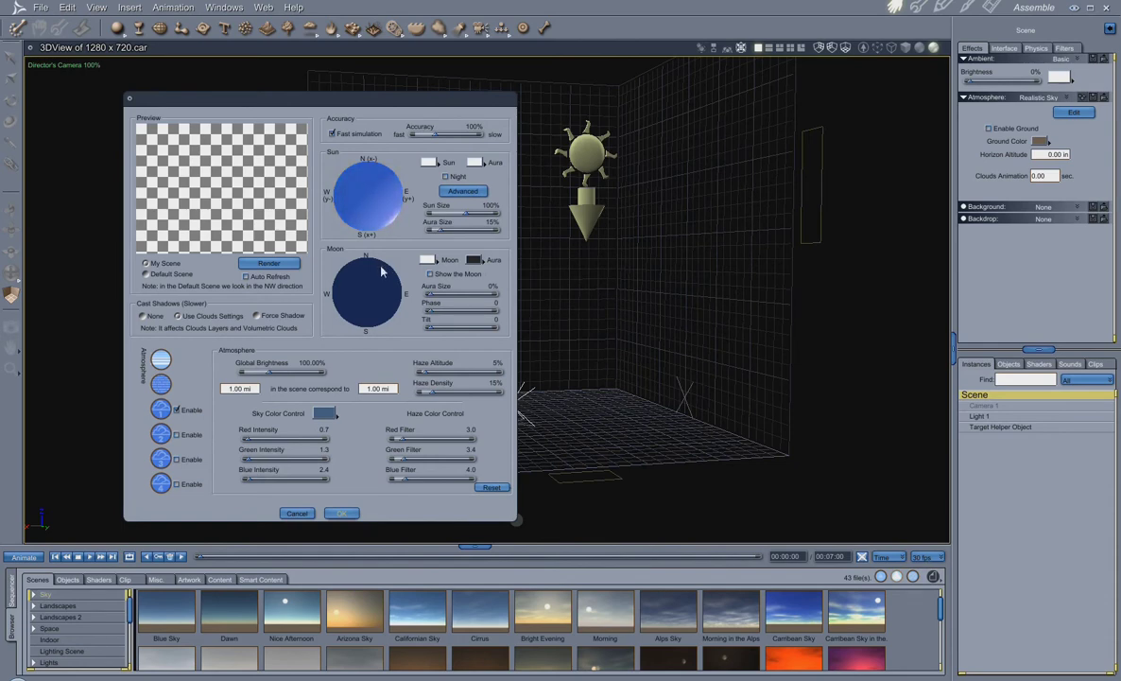
pyautogui.click(260, 268)
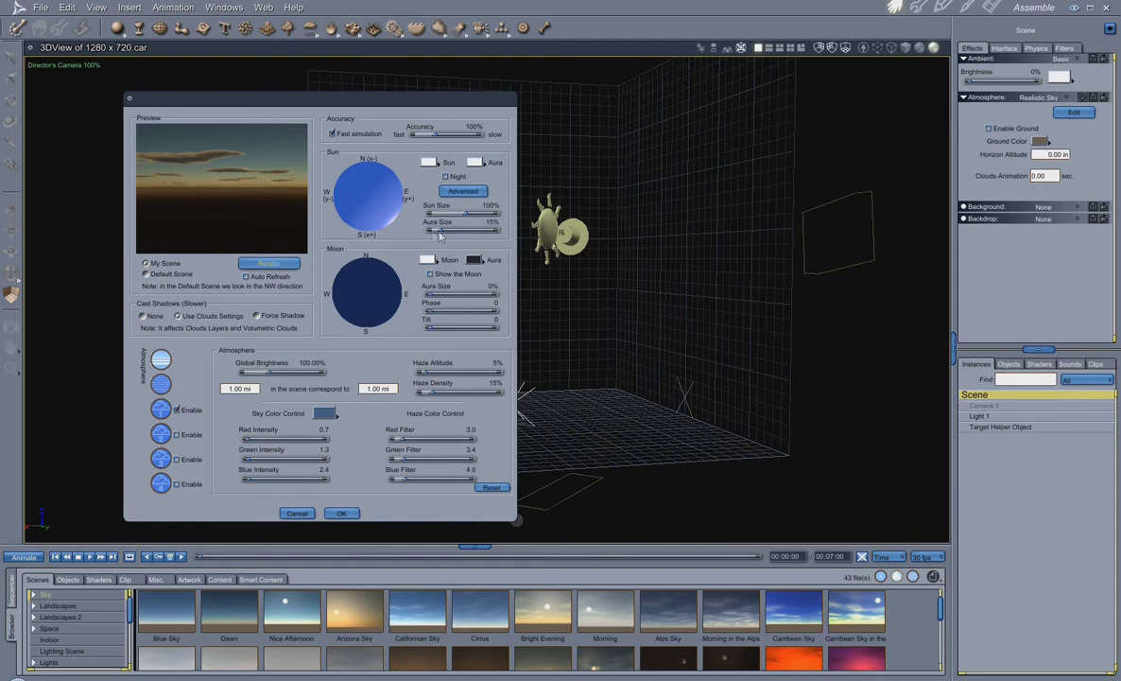
pyautogui.moveTo(364, 189)
pyautogui.mouseDown()
pyautogui.moveTo(371, 175)
pyautogui.moveTo(352, 164)
pyautogui.mouseUp()
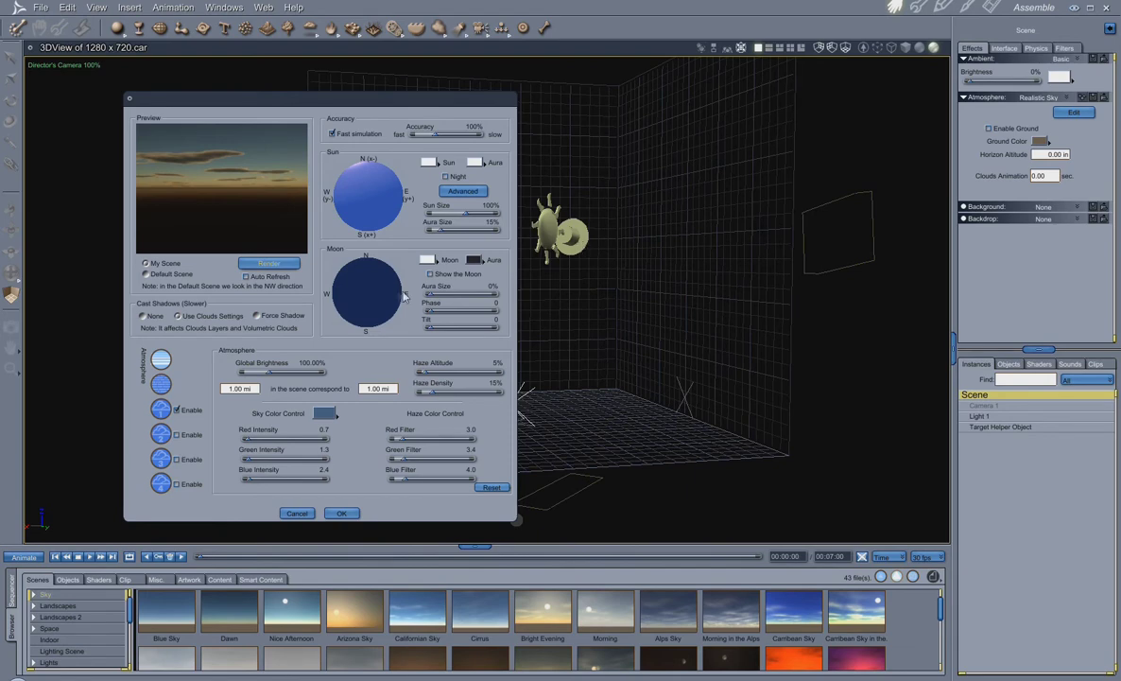
pyautogui.click(271, 263)
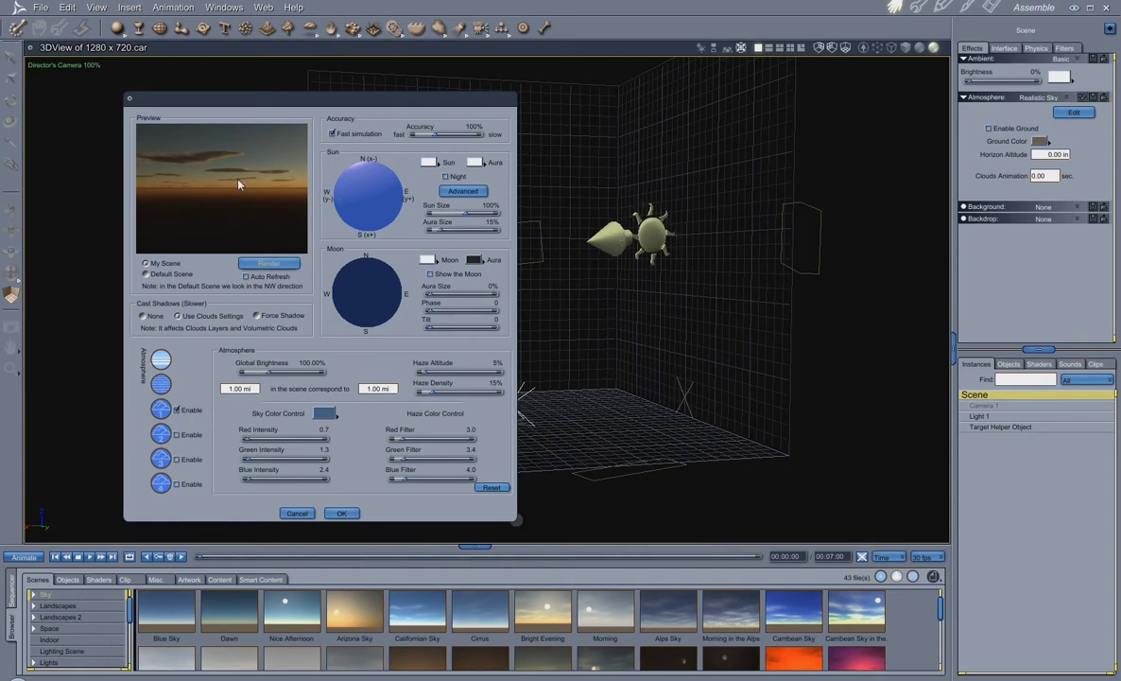
pyautogui.click(341, 513)
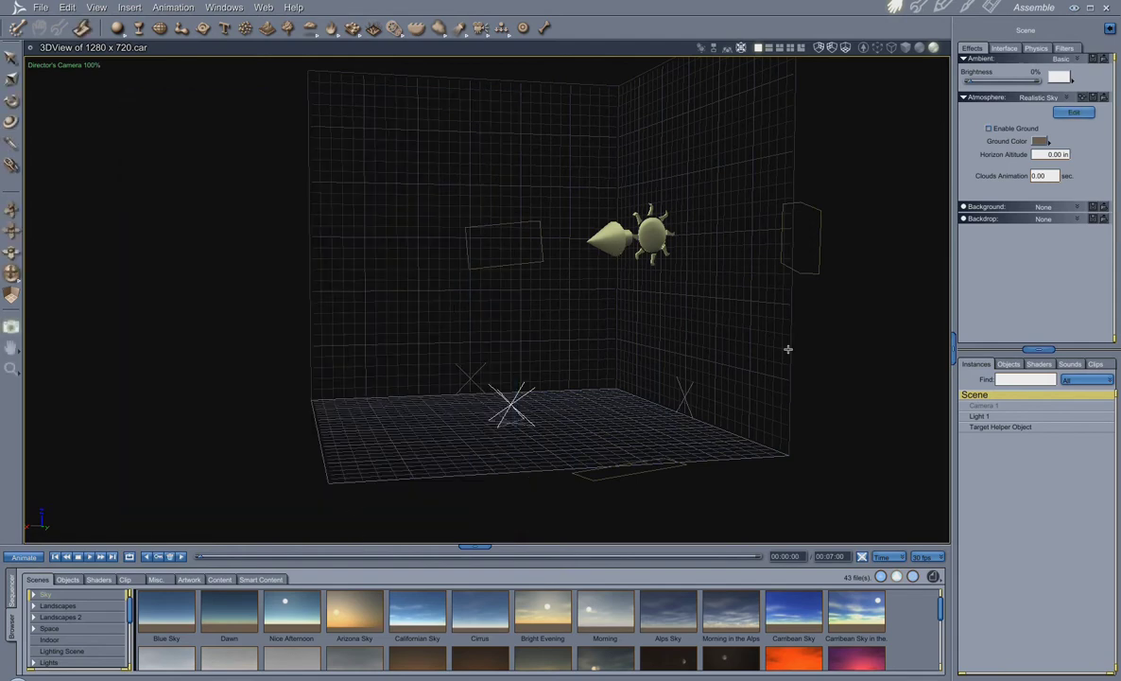
# - Rotate Light 1 to face a new direction
pyautogui.click(981, 417)
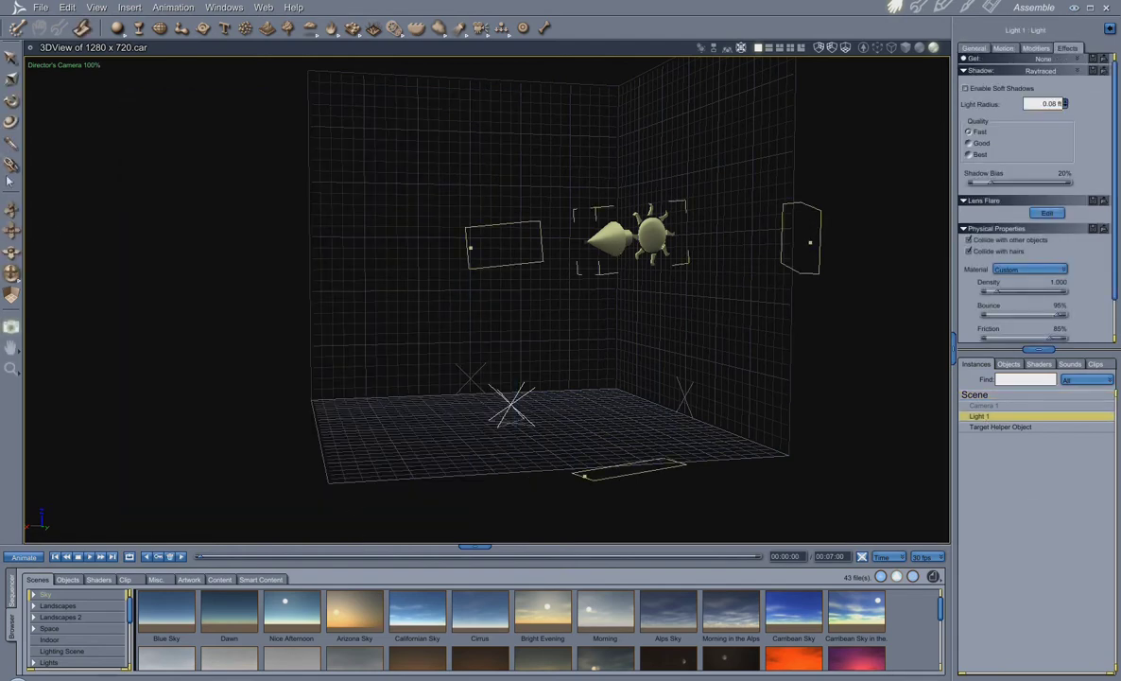
pyautogui.click(14, 102)
pyautogui.moveTo(653, 179); pyautogui.dragTo(433, 210)
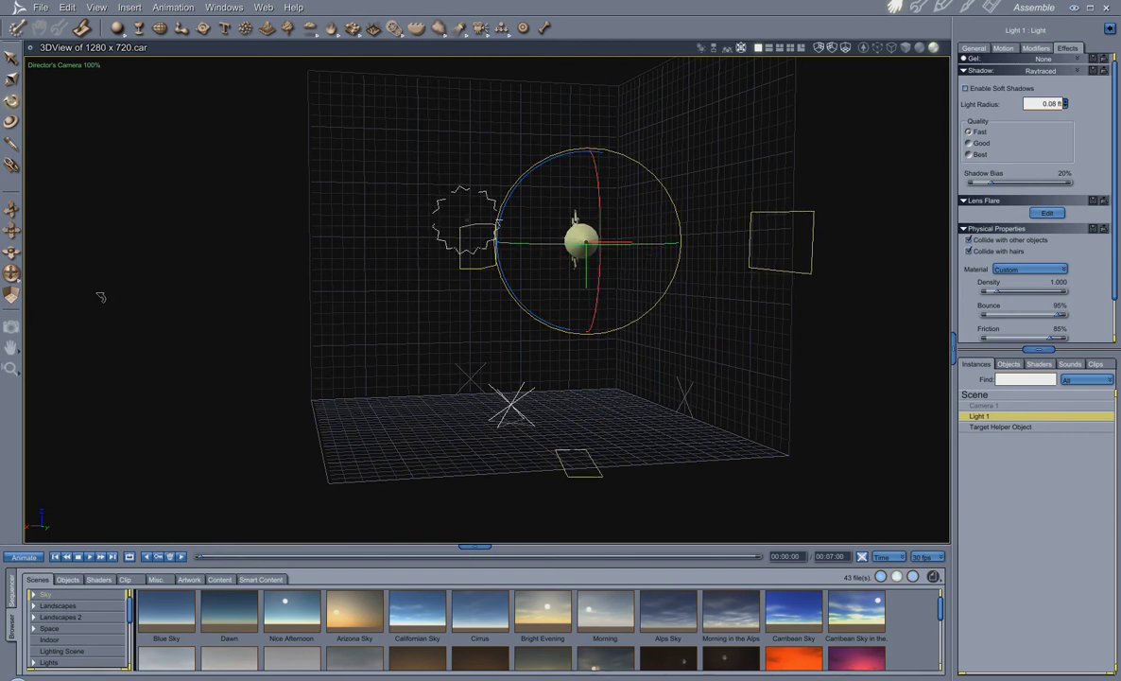
# - Region-render the upper-left view showing the orange sunset, then reopen the Realistic Sky editor
pyautogui.click(12, 296)
pyautogui.moveTo(163, 111); pyautogui.dragTo(657, 330)
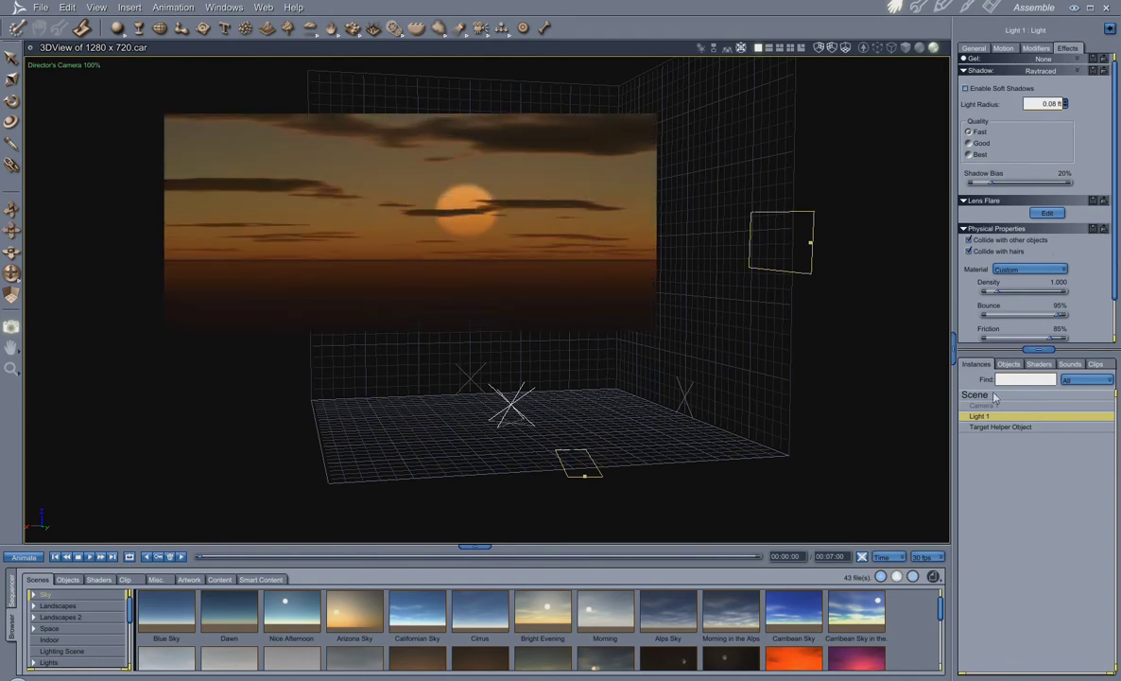
pyautogui.click(994, 397)
pyautogui.click(1073, 114)
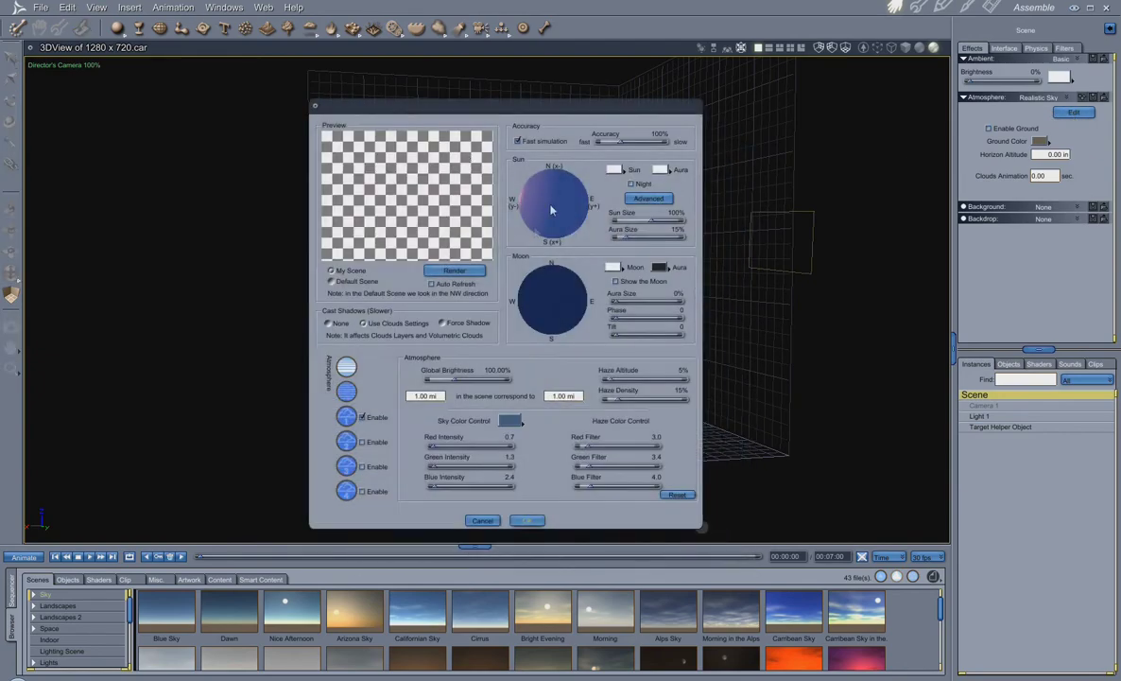
# - Try sun positions on the Sun globe, raising it high for a bright daytime preview
pyautogui.click(450, 270)
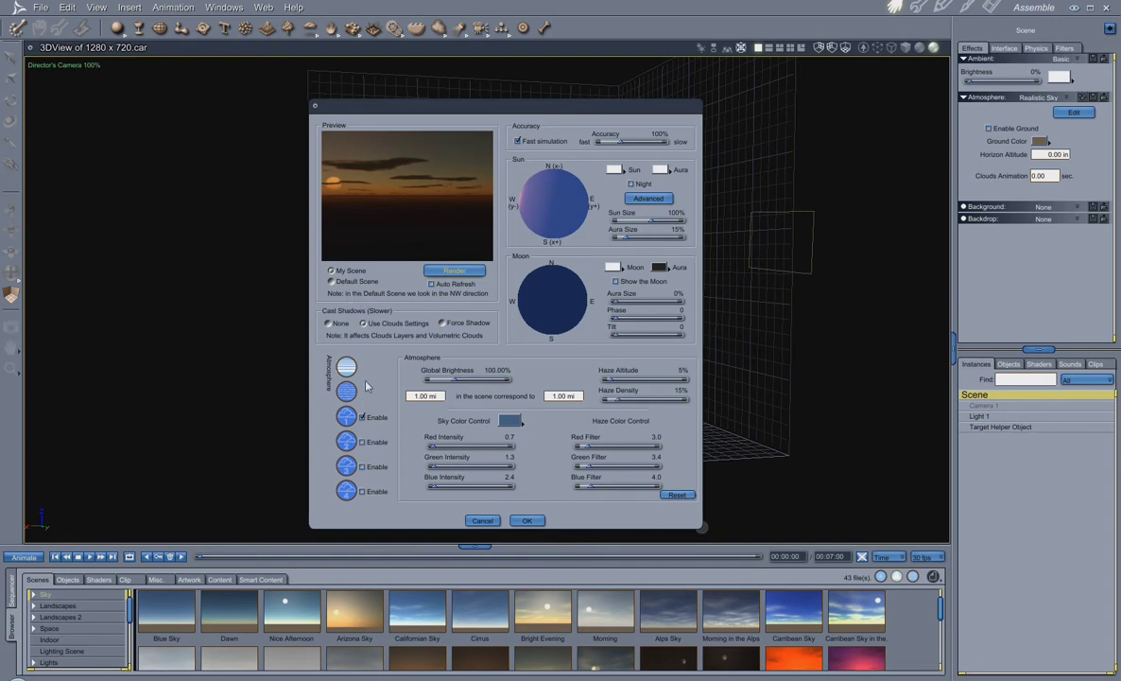
pyautogui.moveTo(488, 112); pyautogui.dragTo(474, 84)
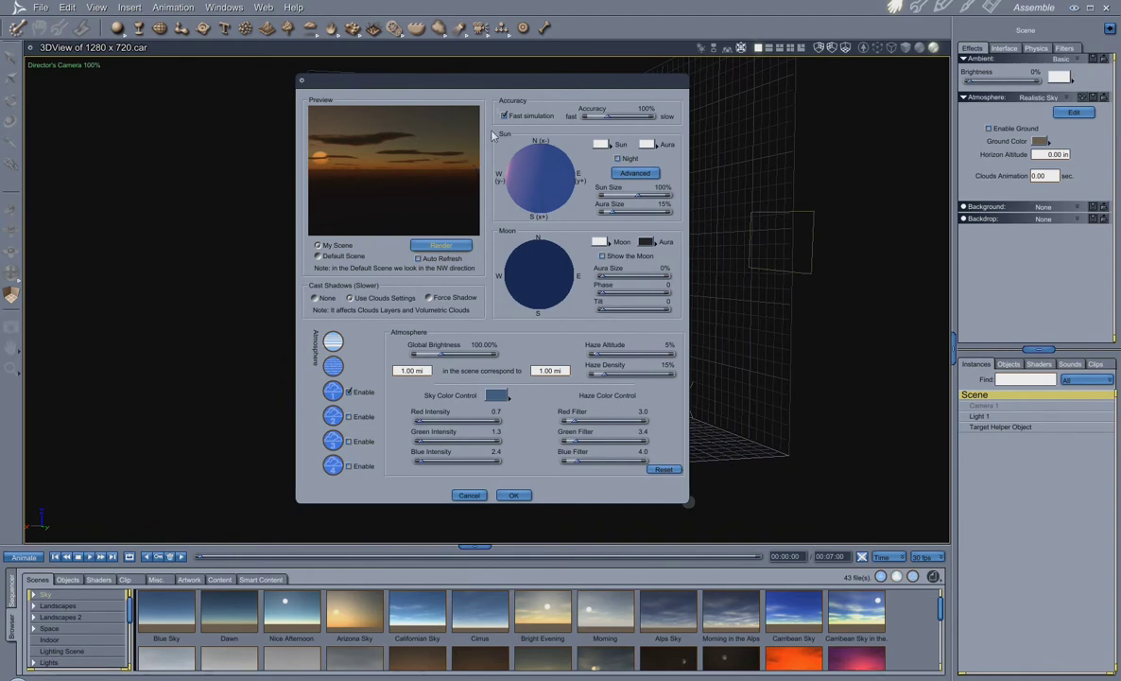
pyautogui.moveTo(469, 80); pyautogui.dragTo(327, 90)
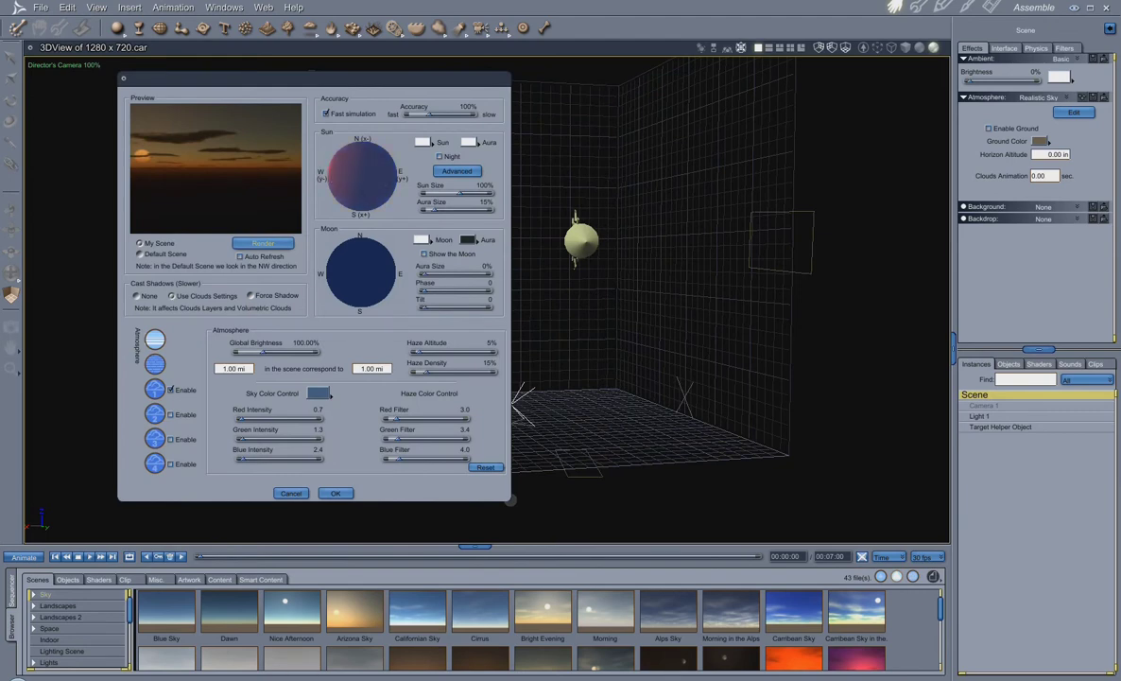
pyautogui.moveTo(340, 165); pyautogui.dragTo(330, 175)
pyautogui.click(272, 244)
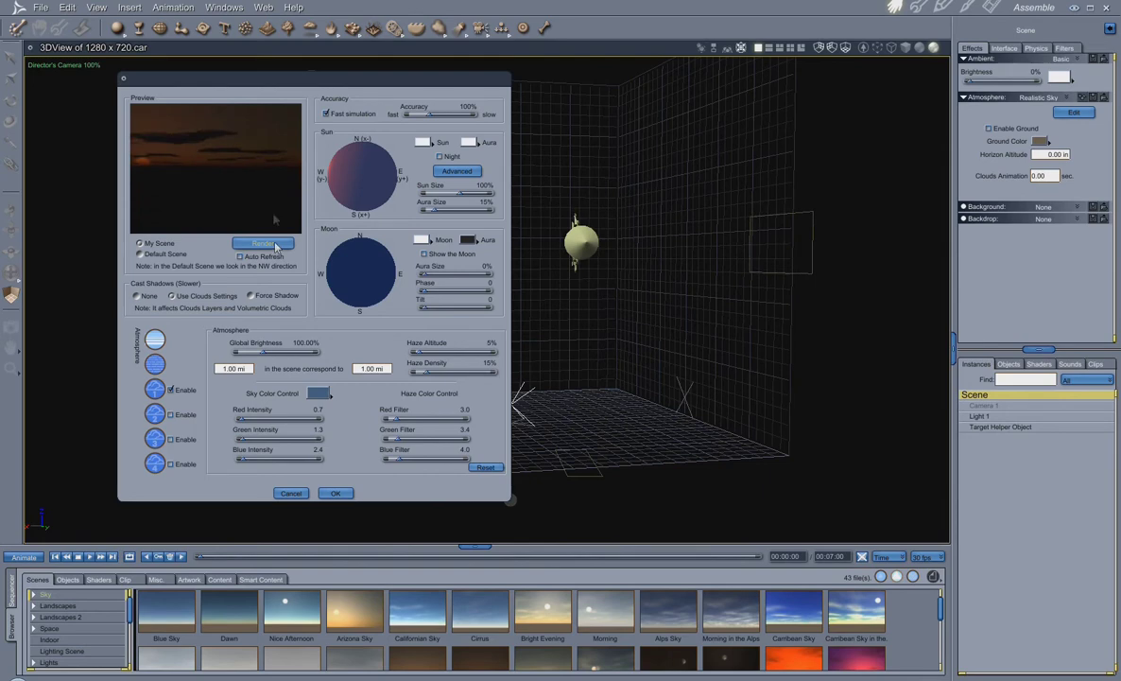
pyautogui.moveTo(331, 177); pyautogui.dragTo(361, 175)
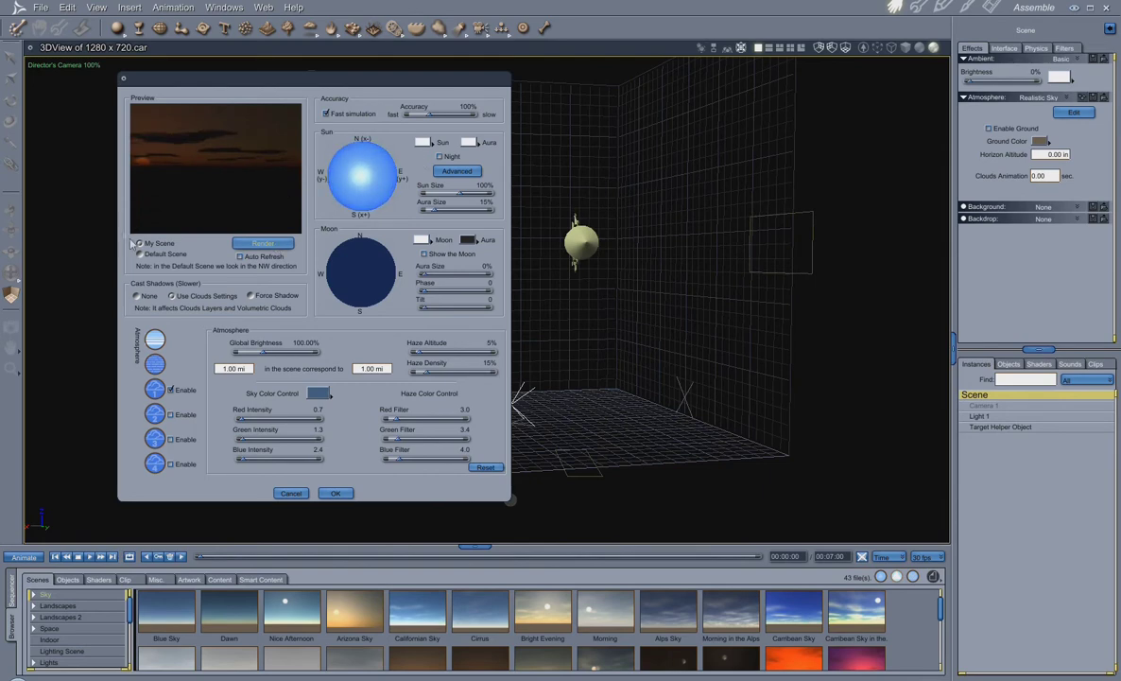
pyautogui.click(243, 245)
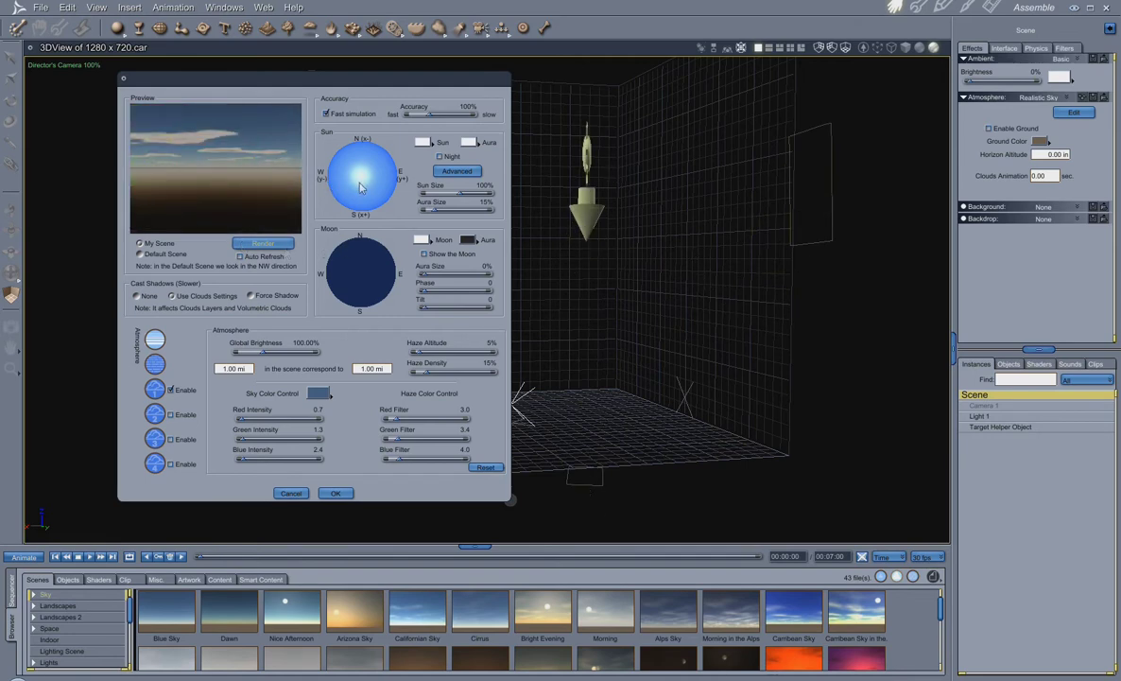
# - Sweep the sun back below the west horizon for a dusk sky, re-render, and accept
pyautogui.moveTo(357, 172); pyautogui.dragTo(338, 170)
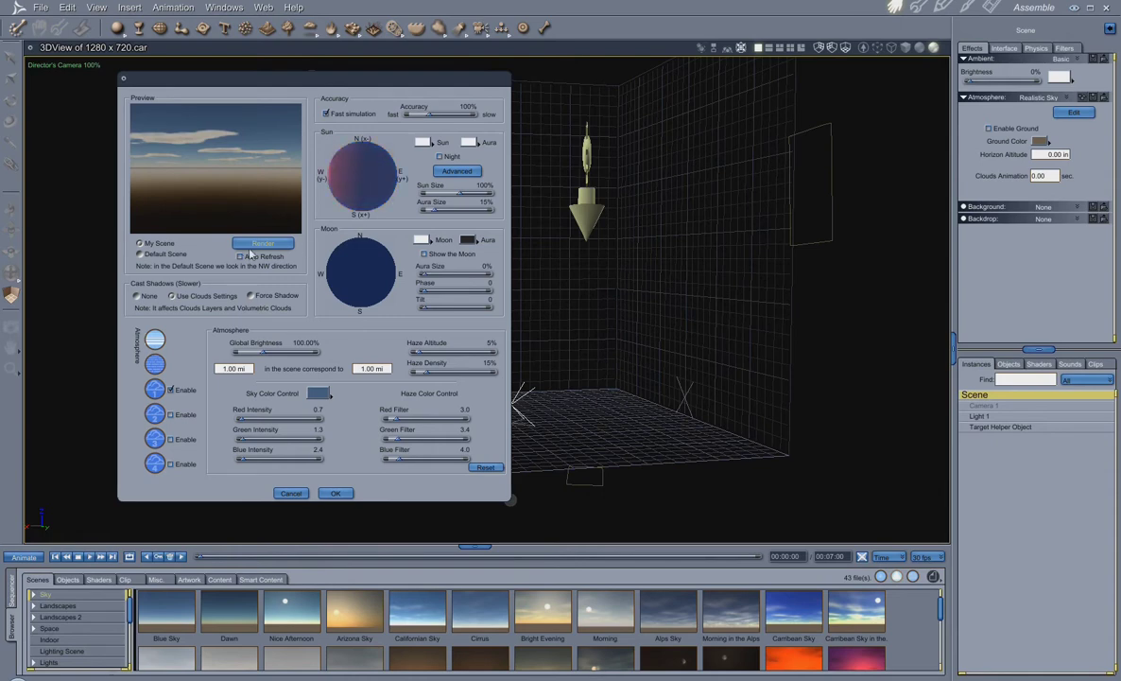
pyautogui.click(334, 178)
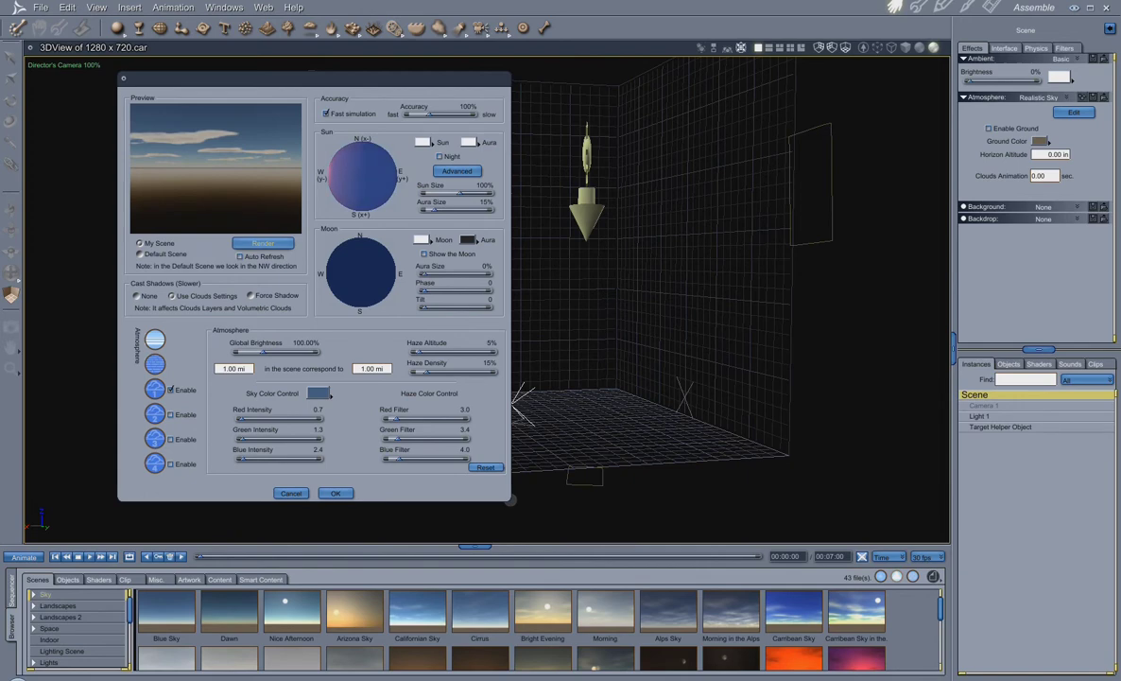
pyautogui.click(265, 245)
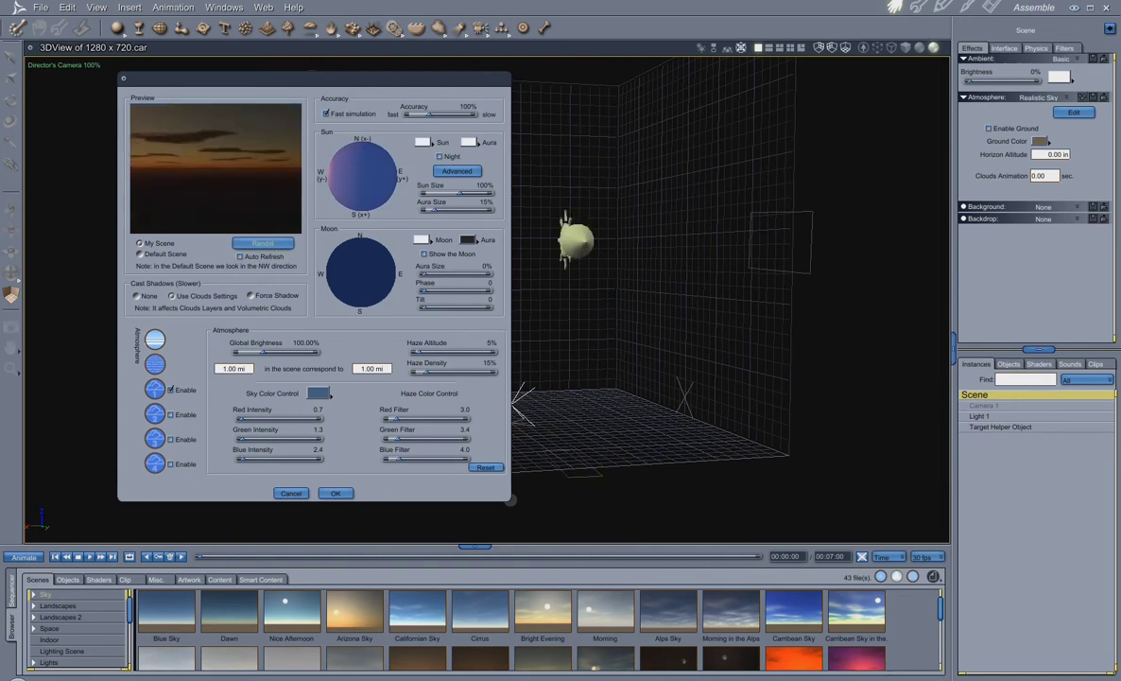
pyautogui.click(333, 161)
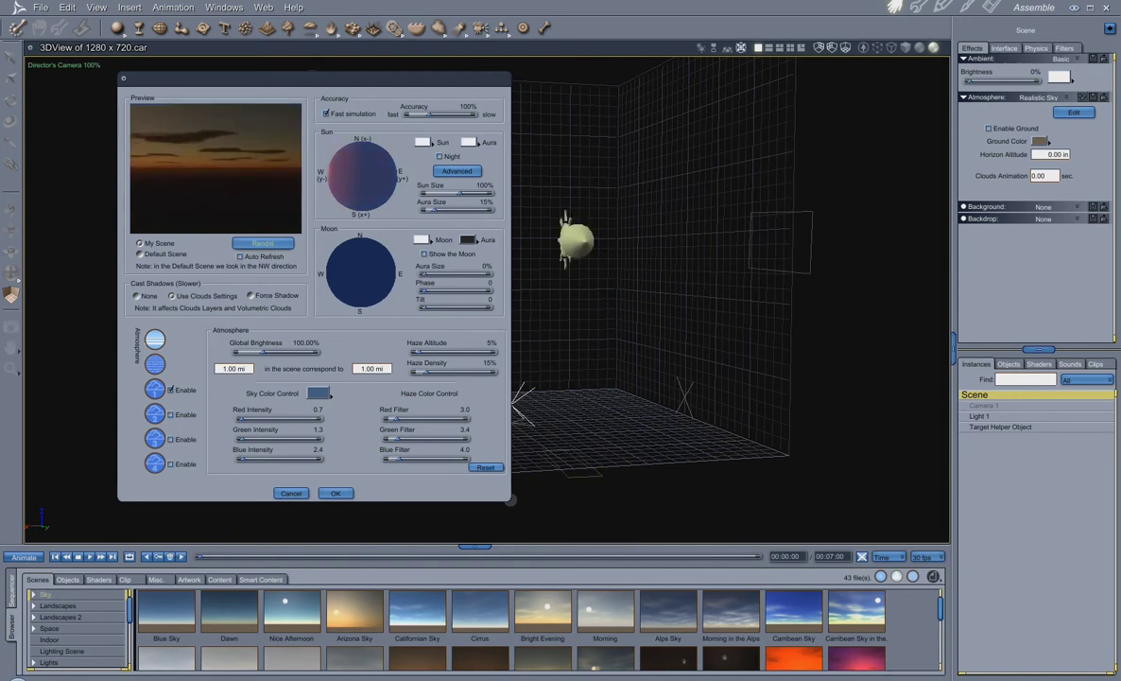
pyautogui.click(251, 242)
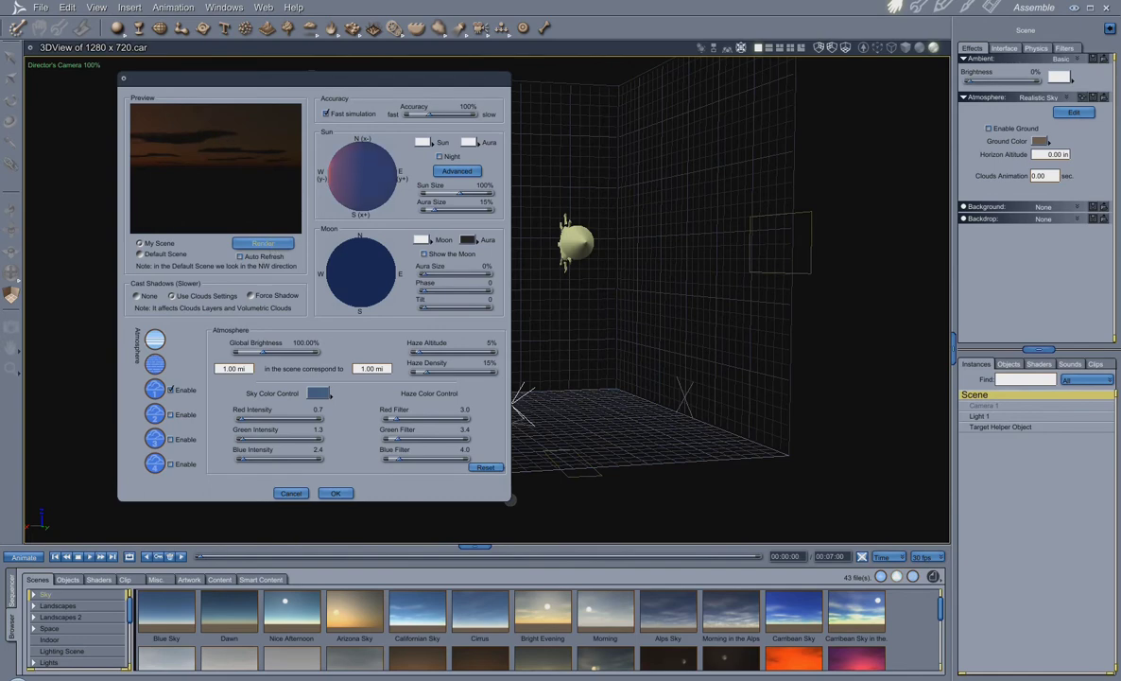
pyautogui.click(350, 165)
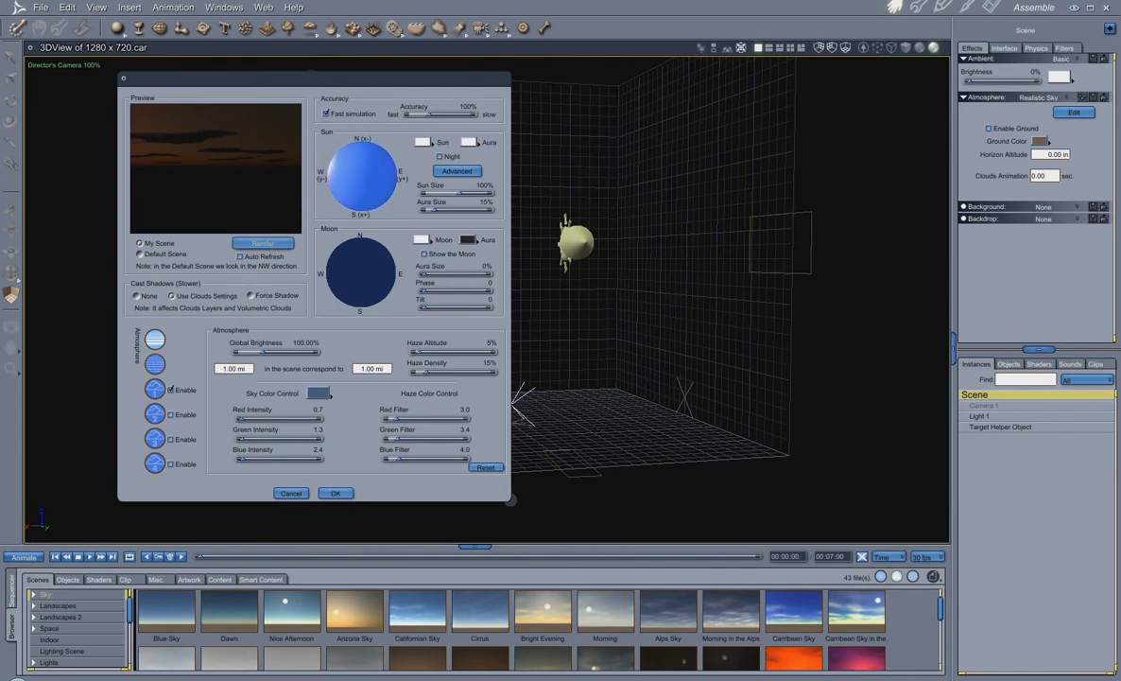
pyautogui.moveTo(350, 165); pyautogui.dragTo(316, 156)
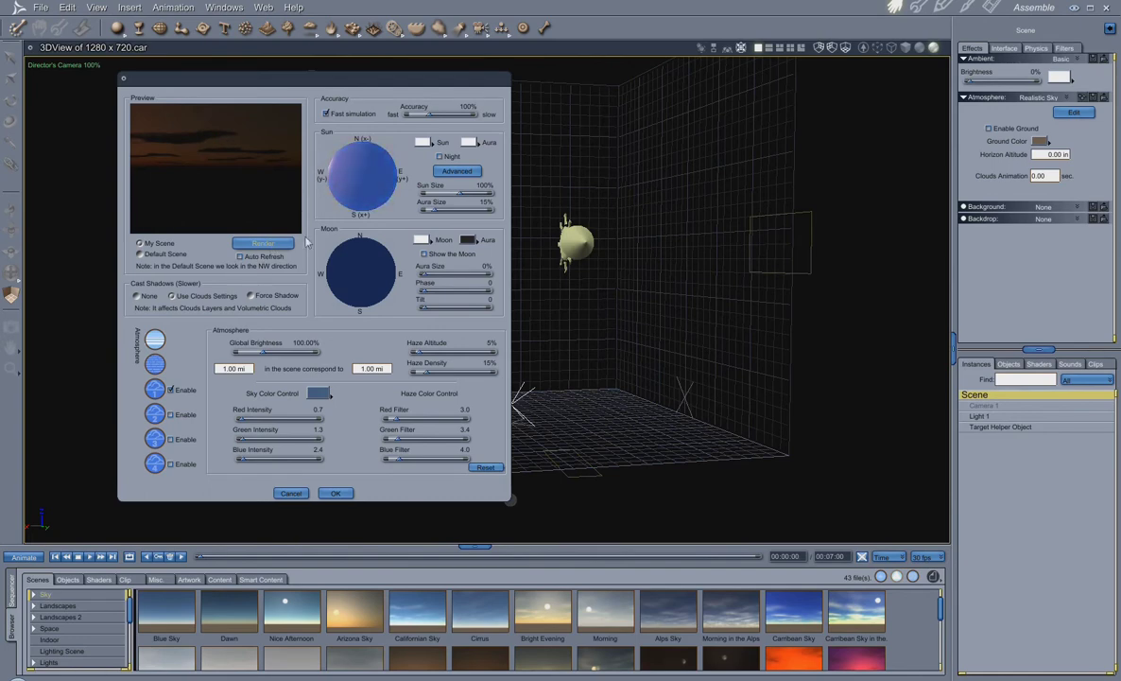
pyautogui.click(252, 242)
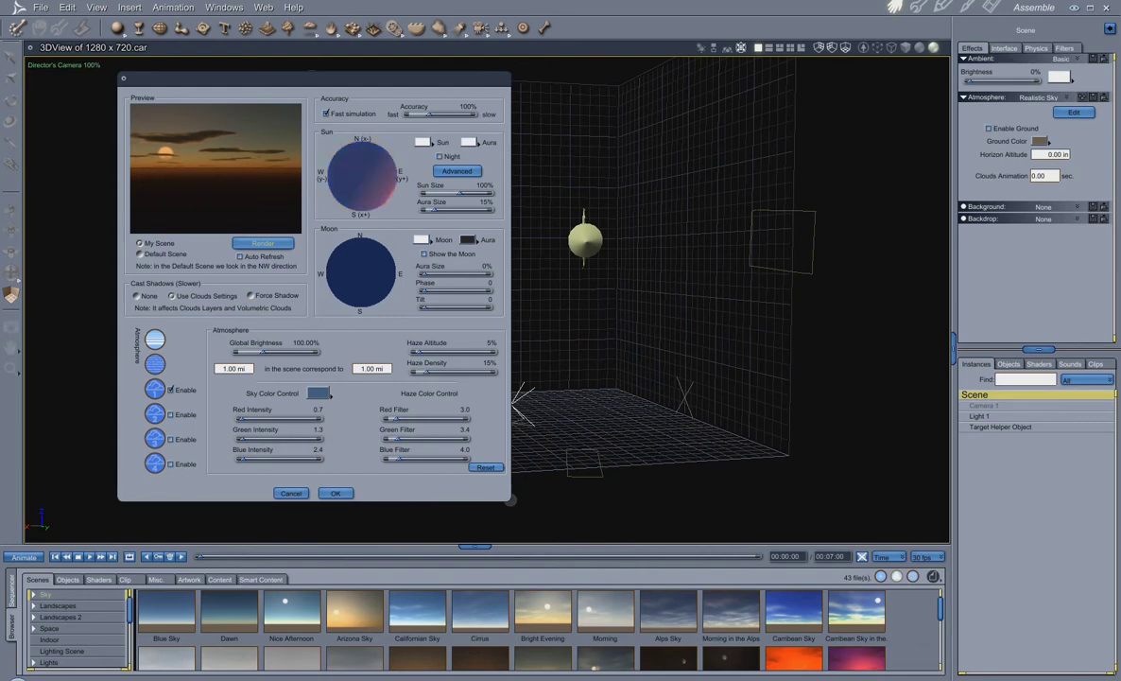
pyautogui.click(259, 245)
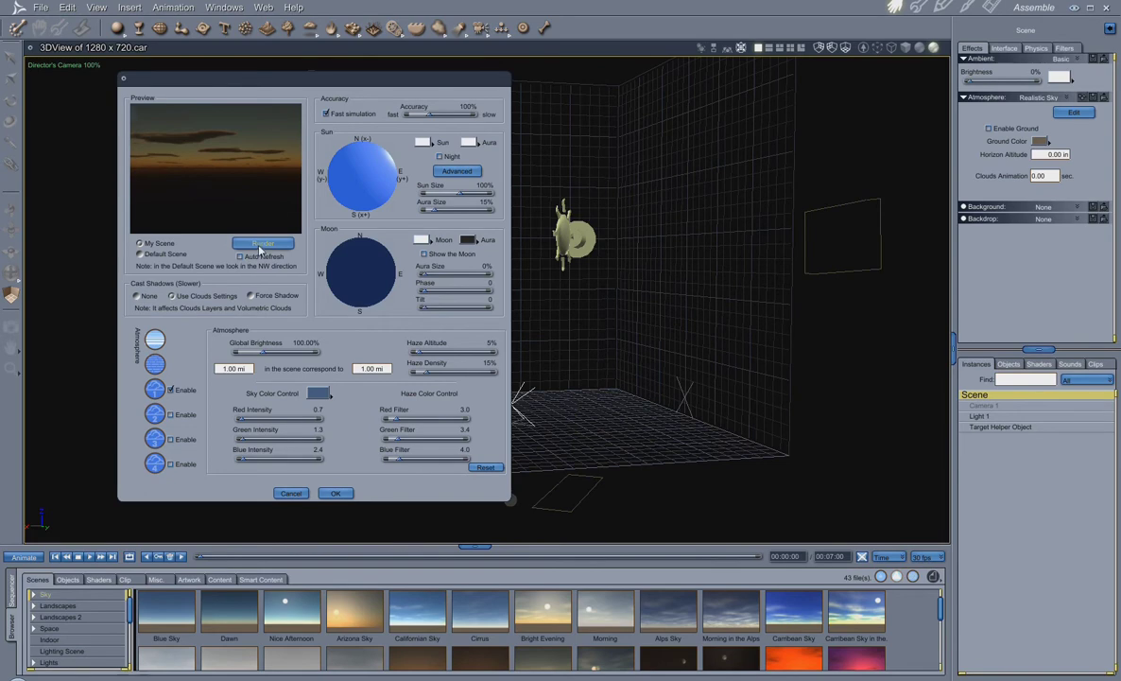
pyautogui.click(261, 247)
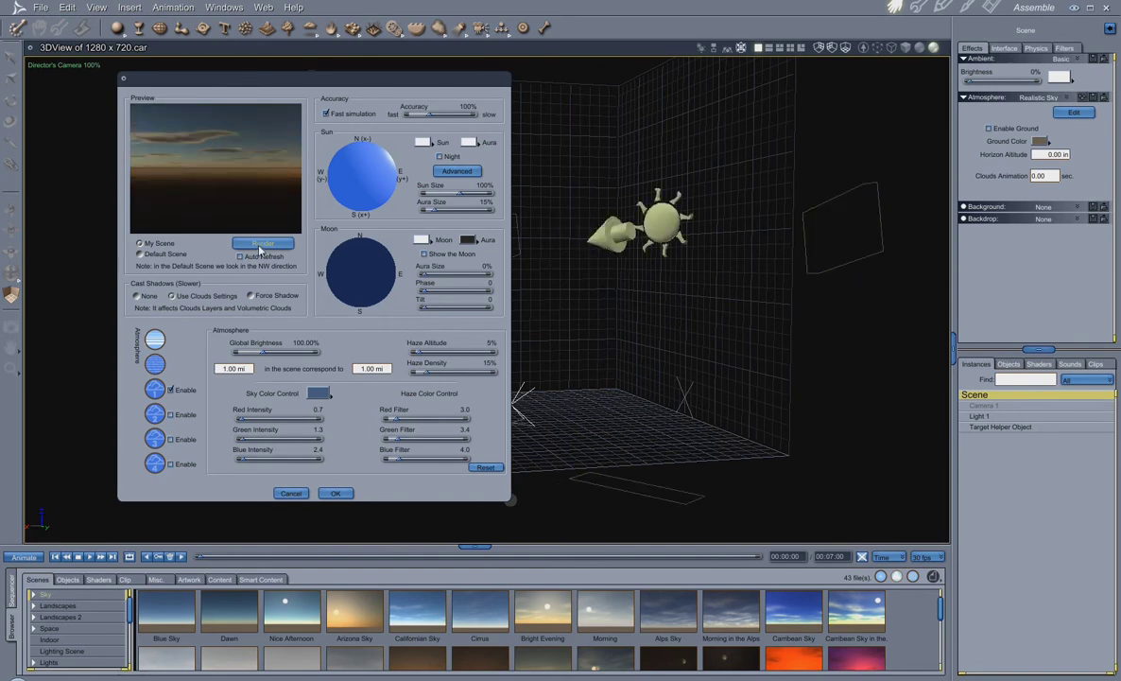
pyautogui.click(337, 493)
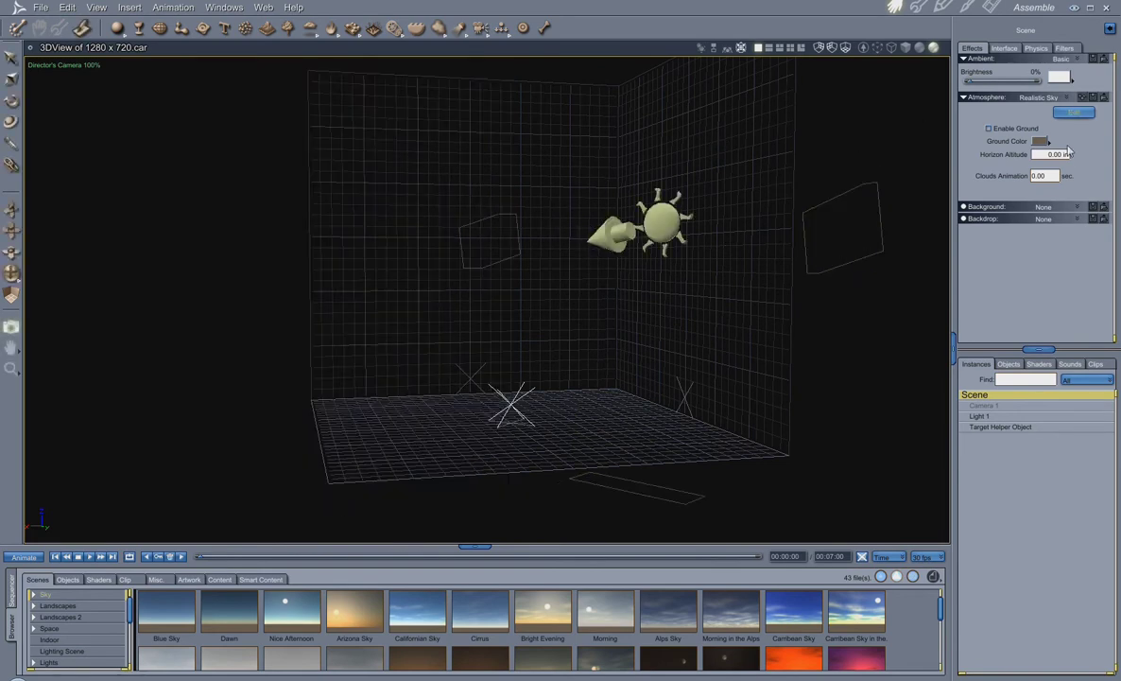
# - Switch the atmosphere from Cloudy Fog to Sky and open the Sky editor
pyautogui.click(1070, 99)
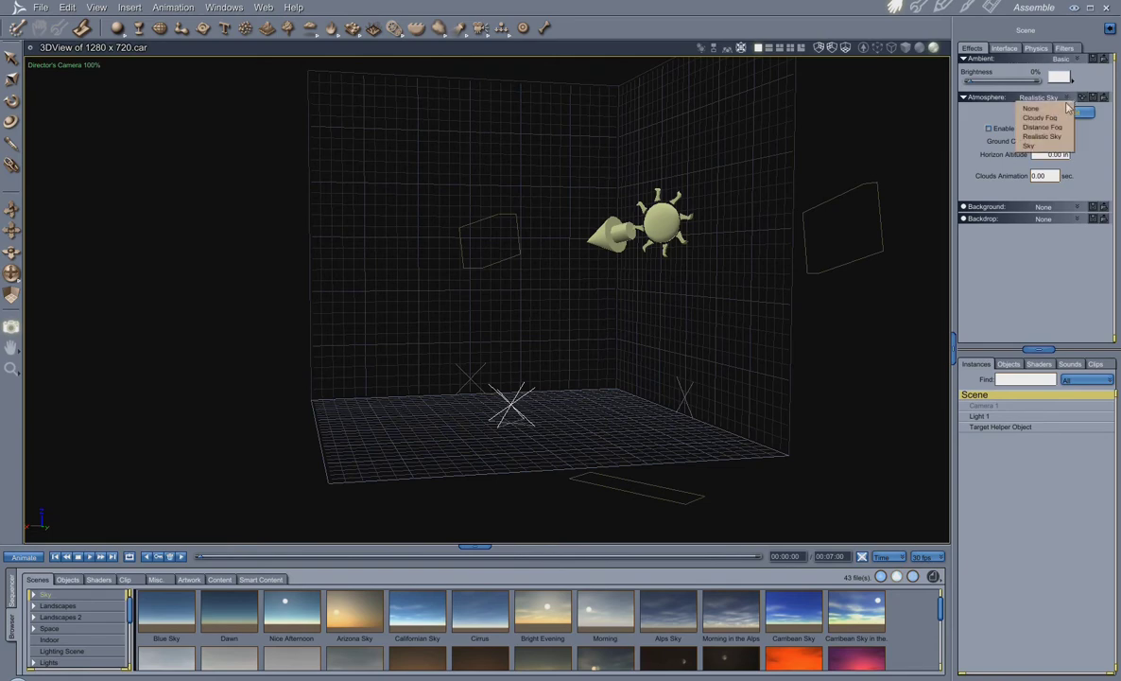
pyautogui.click(1046, 117)
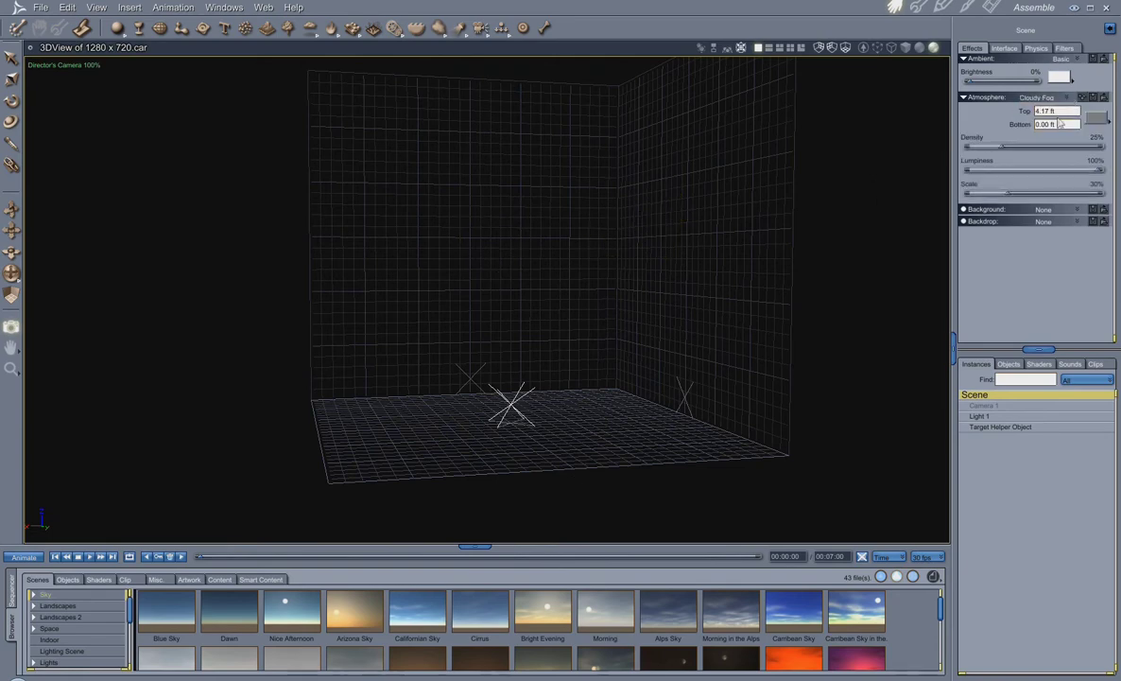
pyautogui.click(1054, 98)
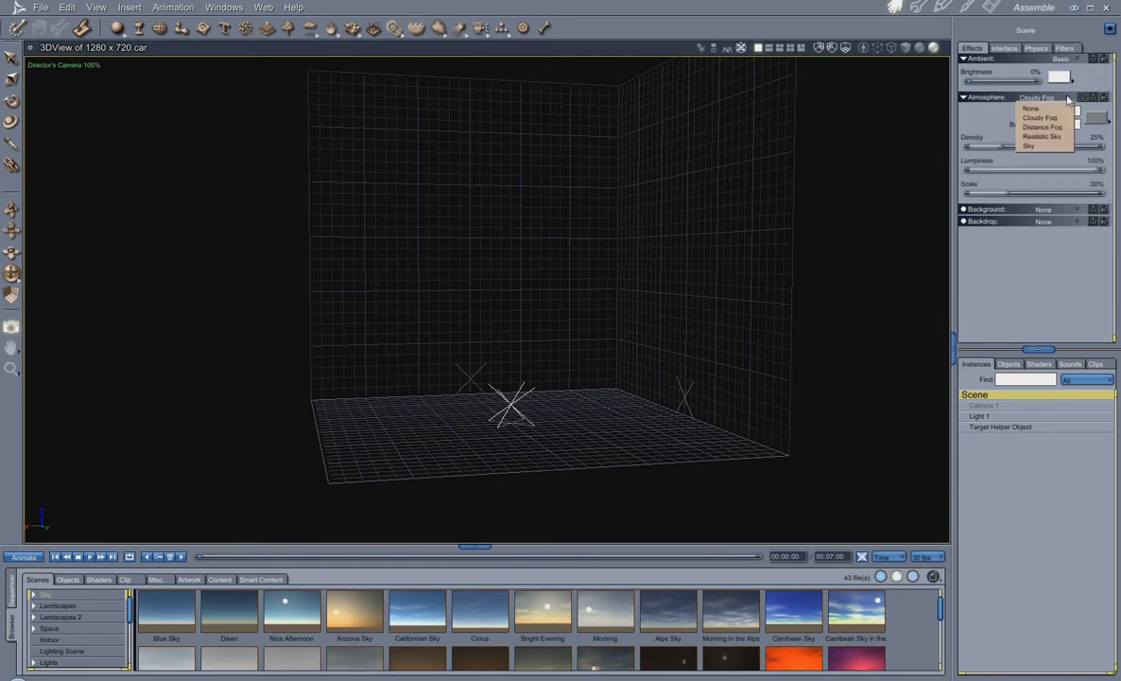
pyautogui.click(1030, 147)
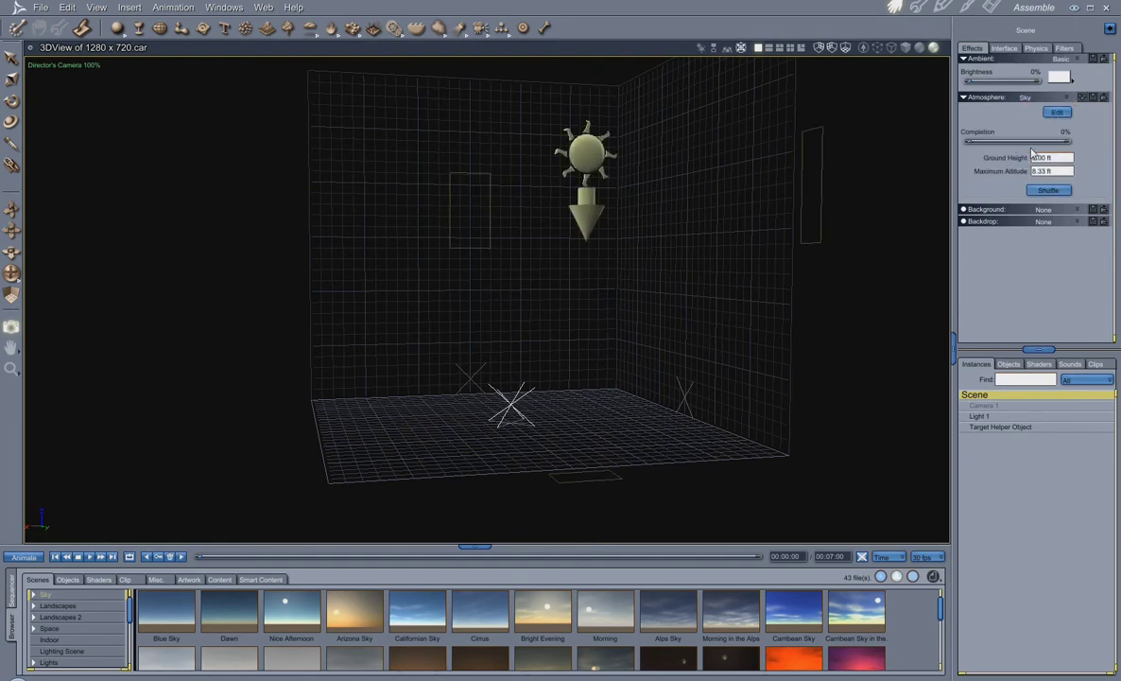
pyautogui.click(1056, 111)
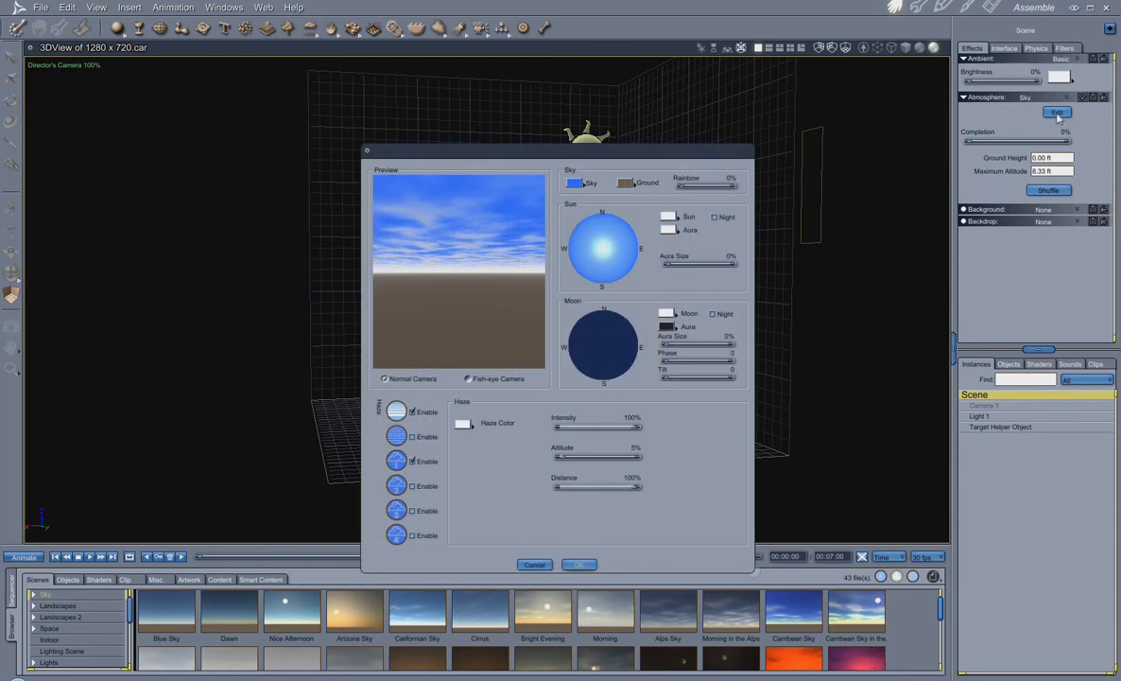
# - Move the Sky sun toward the west and toggle the second fog layer on and off
pyautogui.click(603, 254)
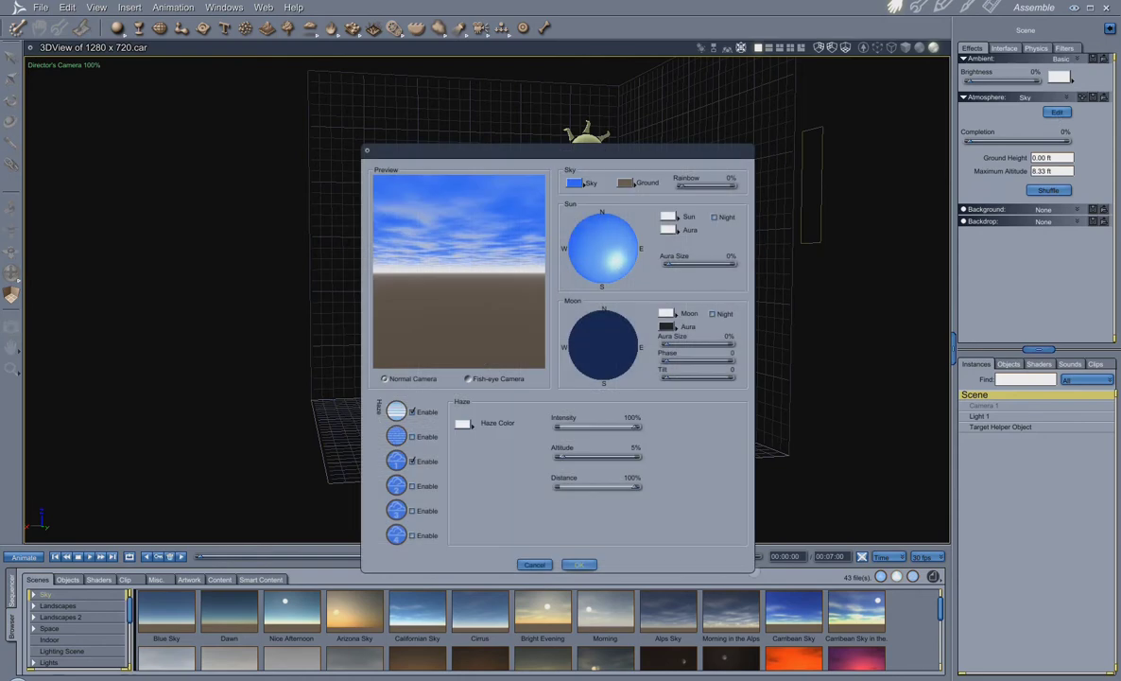
pyautogui.moveTo(603, 255)
pyautogui.mouseDown()
pyautogui.moveTo(547, 225)
pyautogui.moveTo(518, 236)
pyautogui.mouseUp()
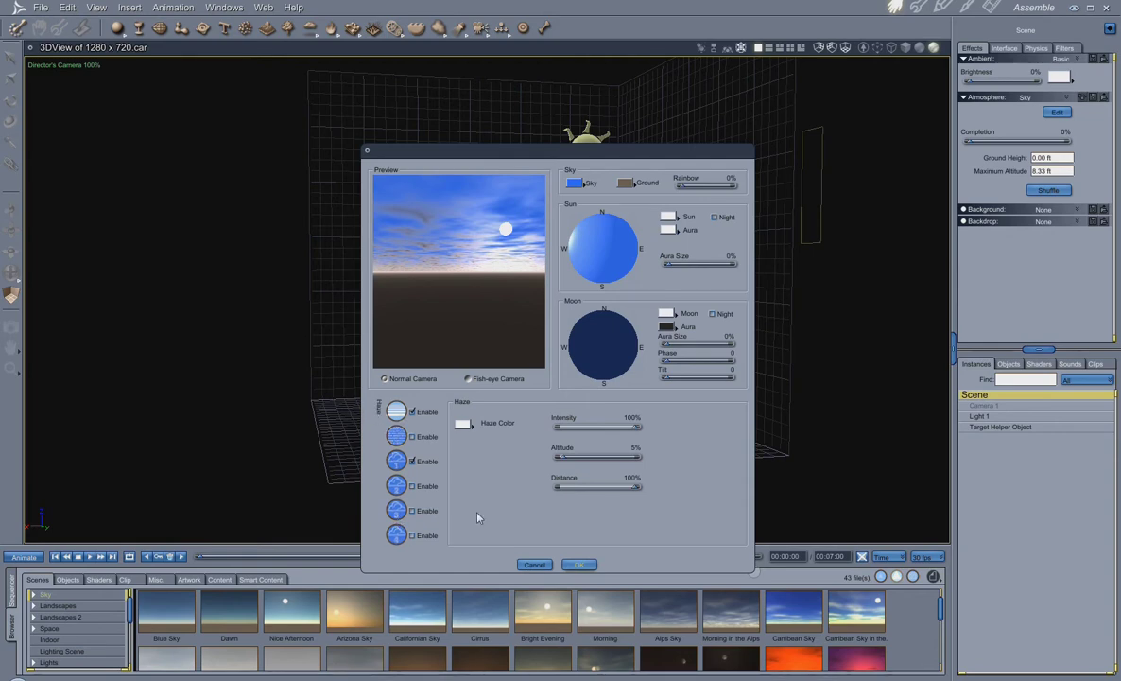
pyautogui.click(396, 436)
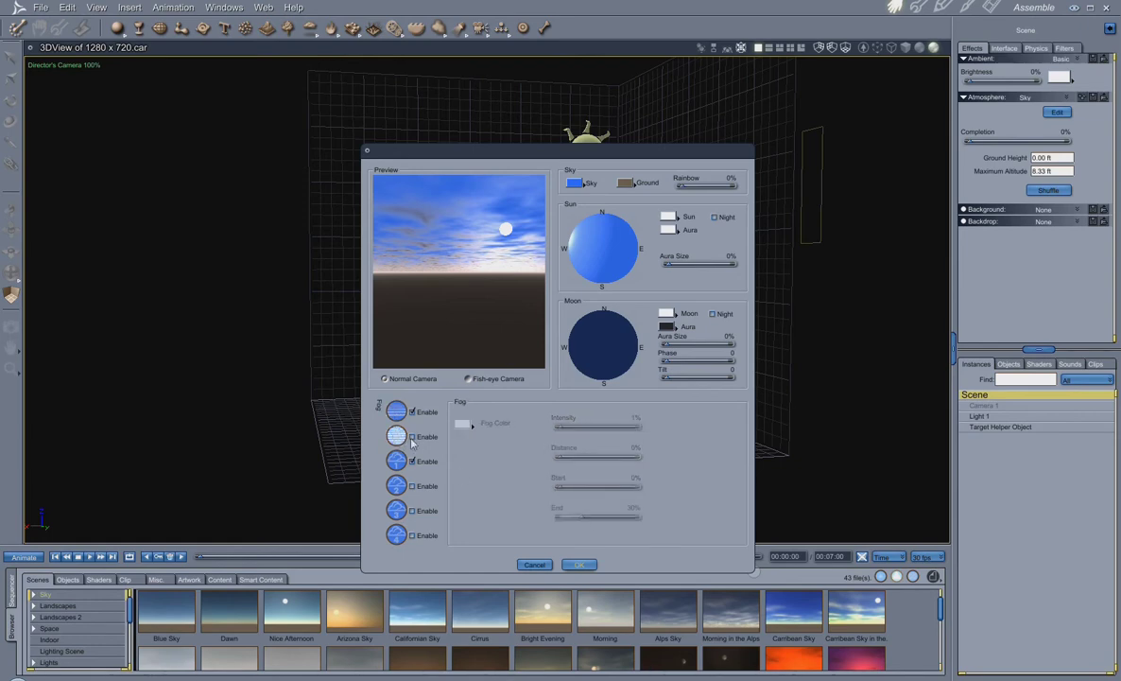
pyautogui.click(412, 437)
pyautogui.click(413, 437)
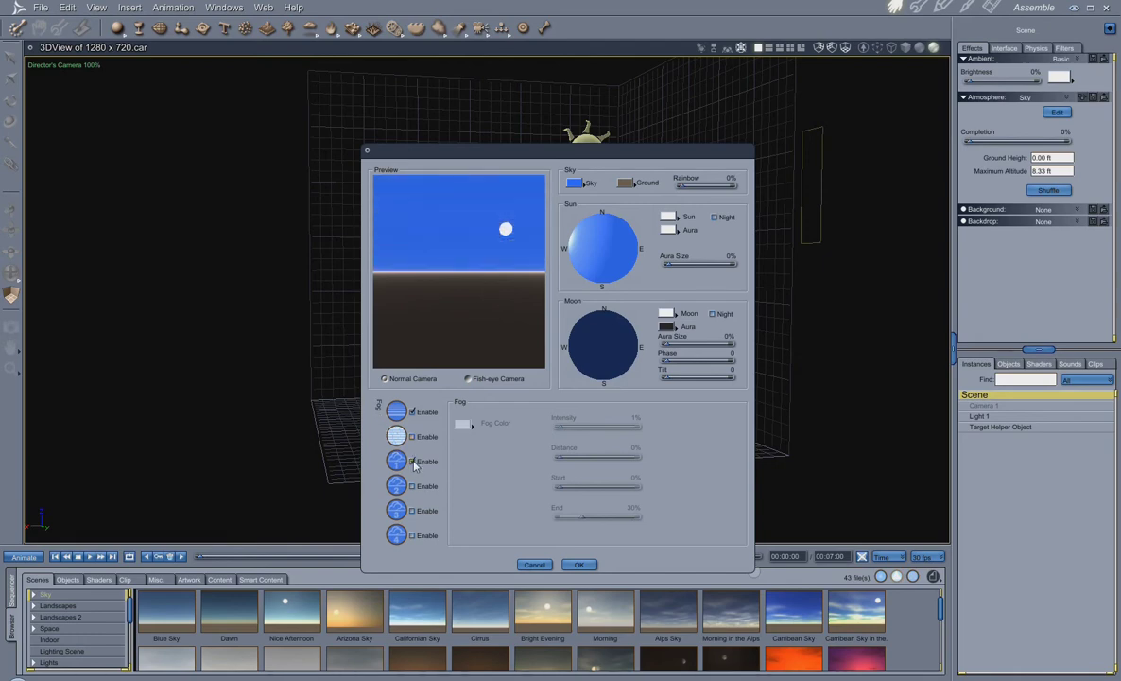
# - Enable then disable the fourth and fifth cloud layers, and accept the Sky settings
pyautogui.click(412, 487)
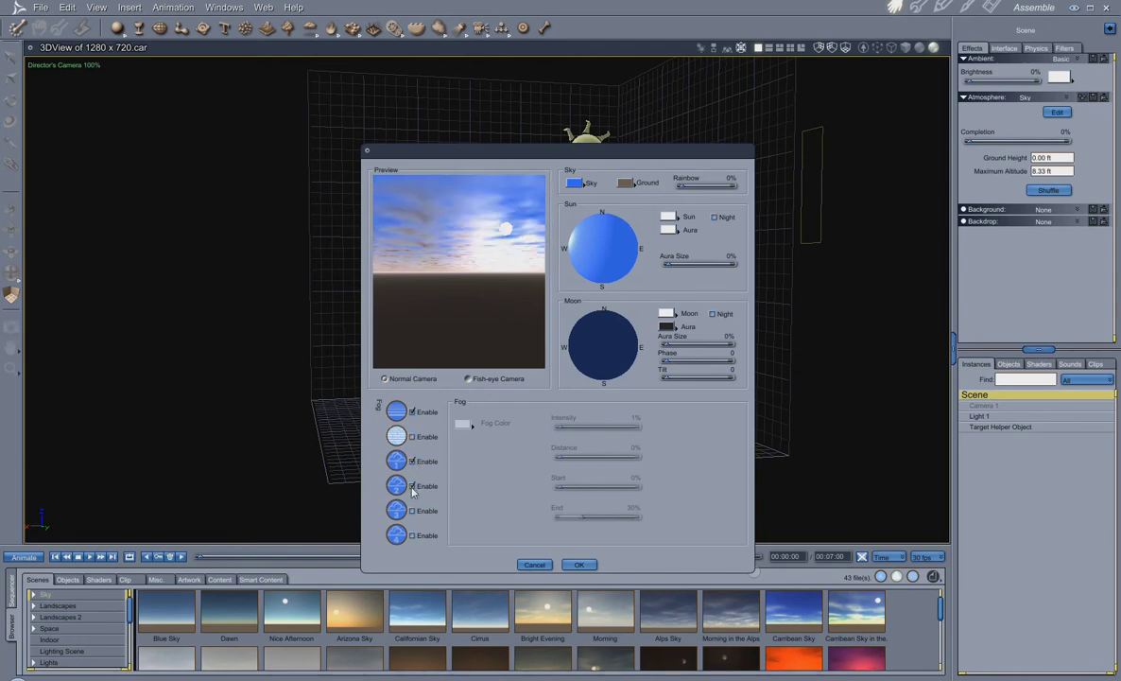
pyautogui.click(412, 511)
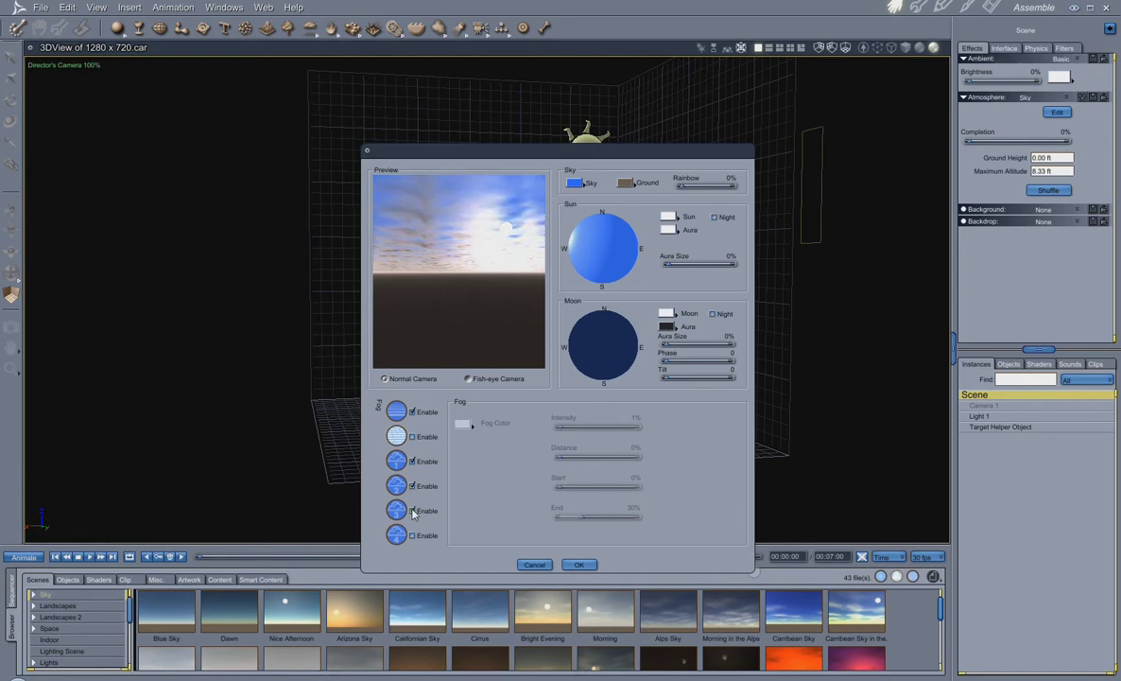
pyautogui.click(413, 511)
pyautogui.click(412, 486)
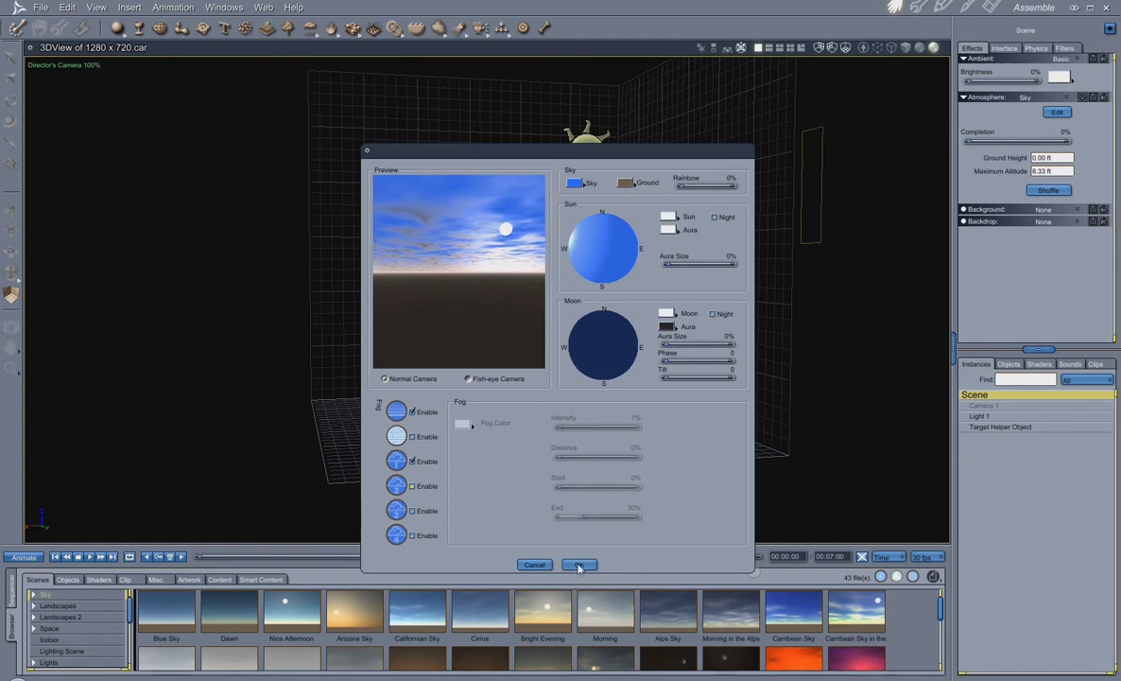
pyautogui.click(531, 565)
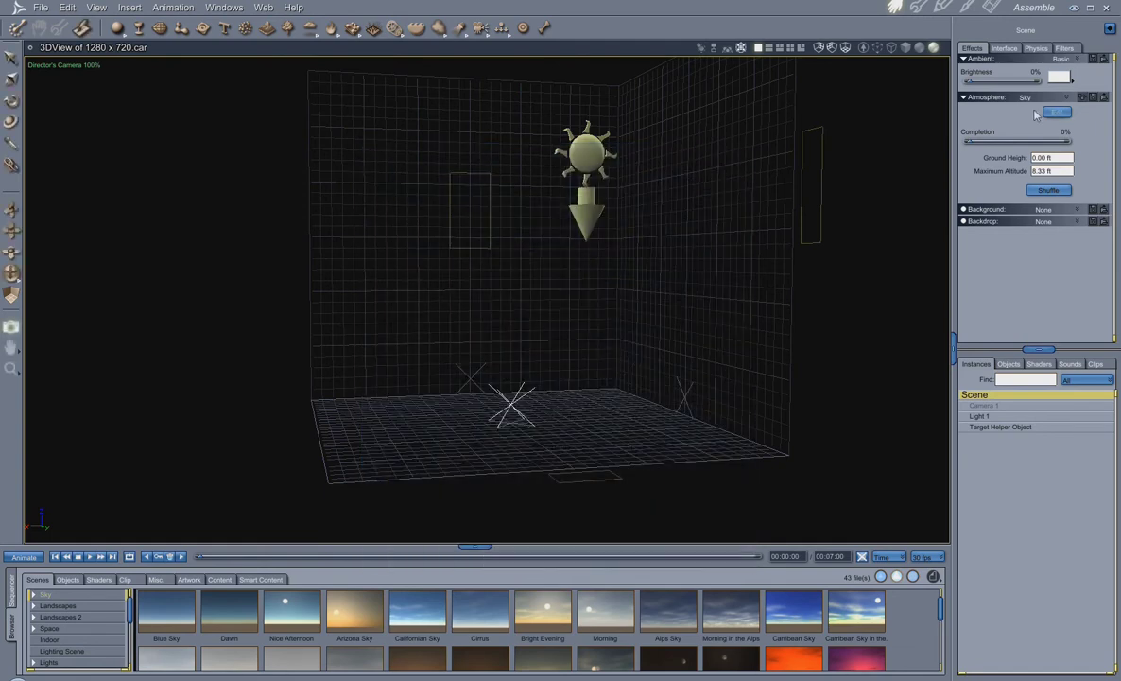
# - Set the atmosphere to None and the background to Color, then open its colour swatch
pyautogui.click(1067, 99)
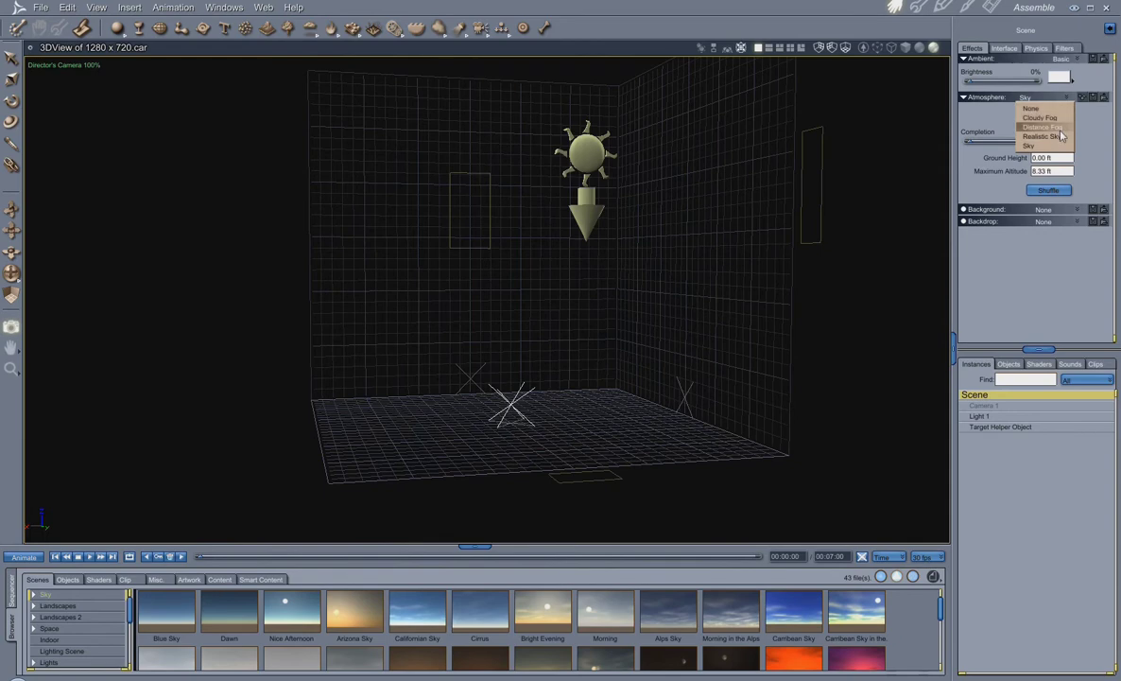
pyautogui.click(1044, 136)
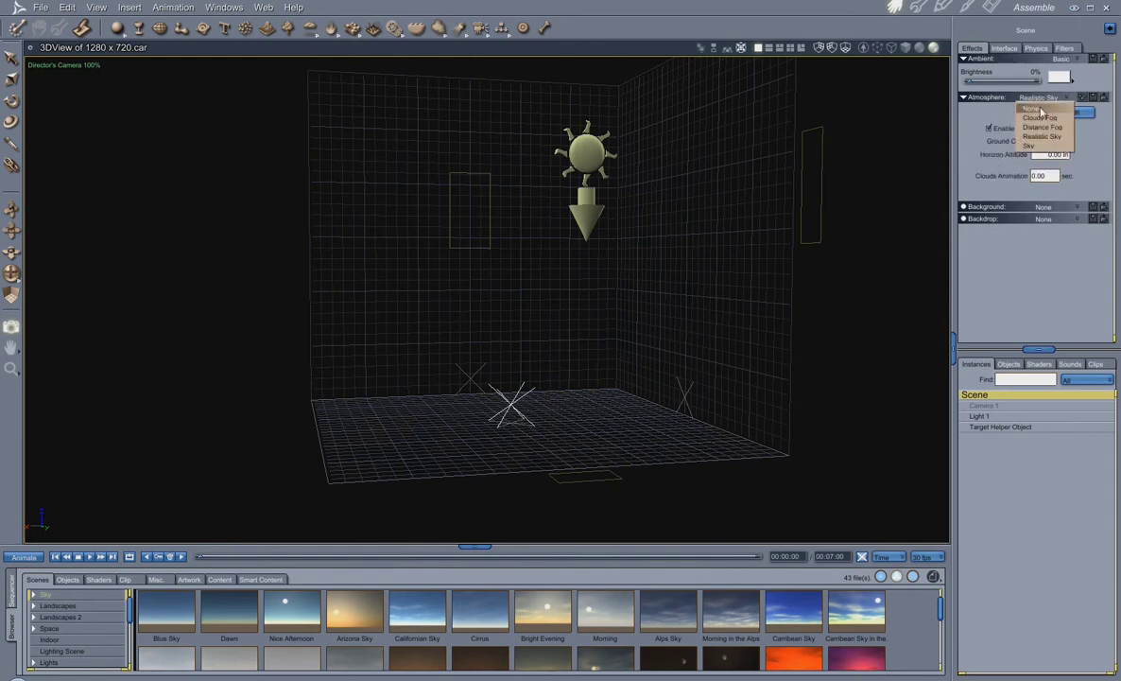
pyautogui.click(1030, 107)
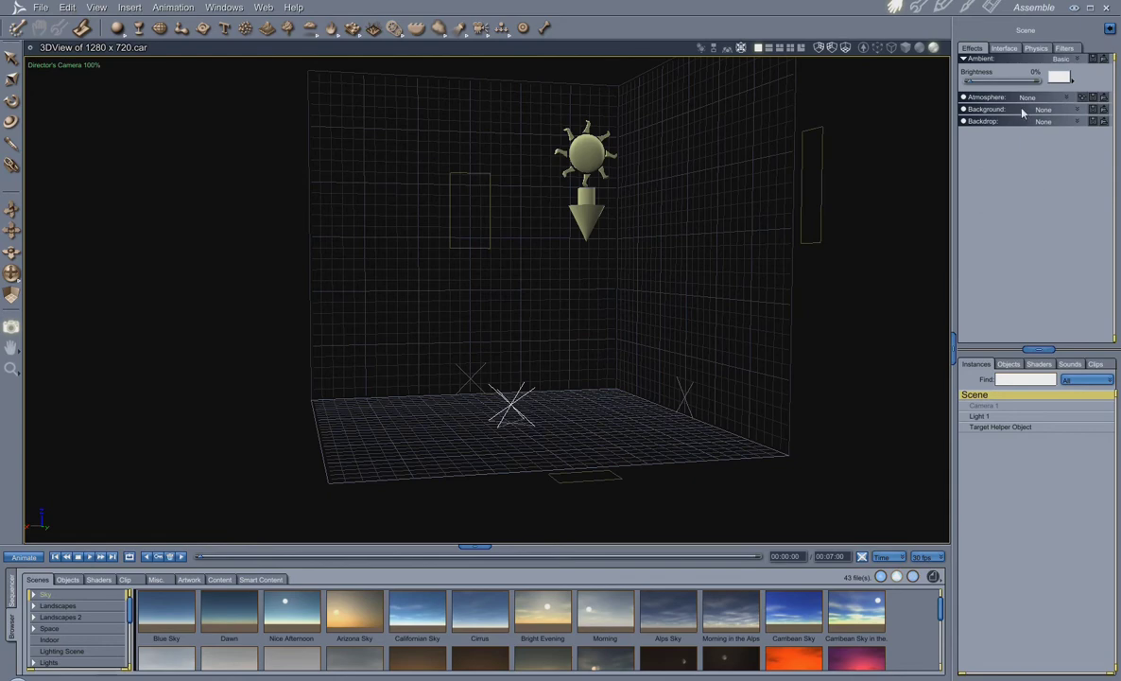
pyautogui.click(1078, 111)
pyautogui.click(1061, 141)
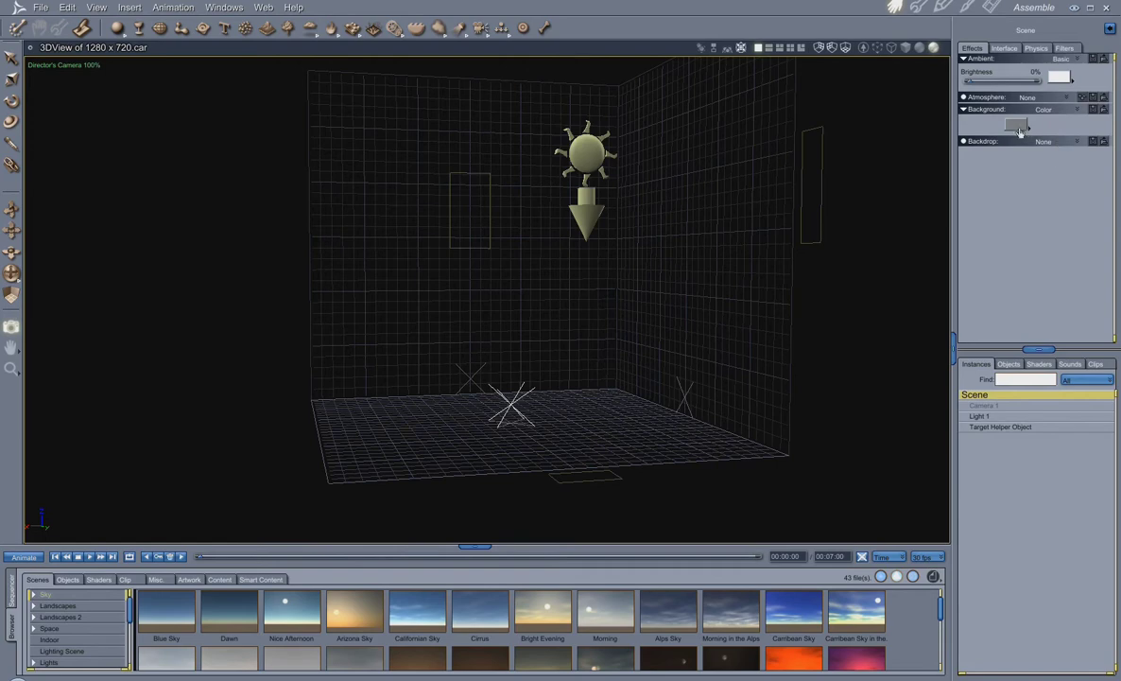
pyautogui.click(1015, 125)
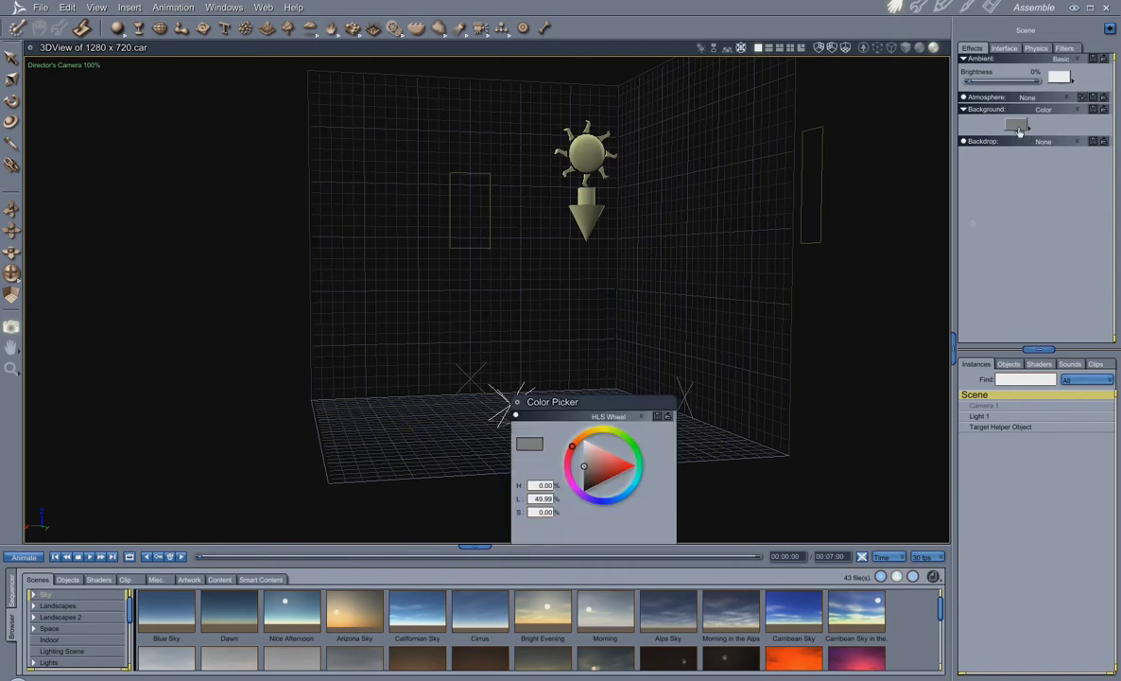
# - Make the background pure red, preview it in a render region, then switch to Bi Gradient
pyautogui.moveTo(612, 493); pyautogui.dragTo(661, 469)
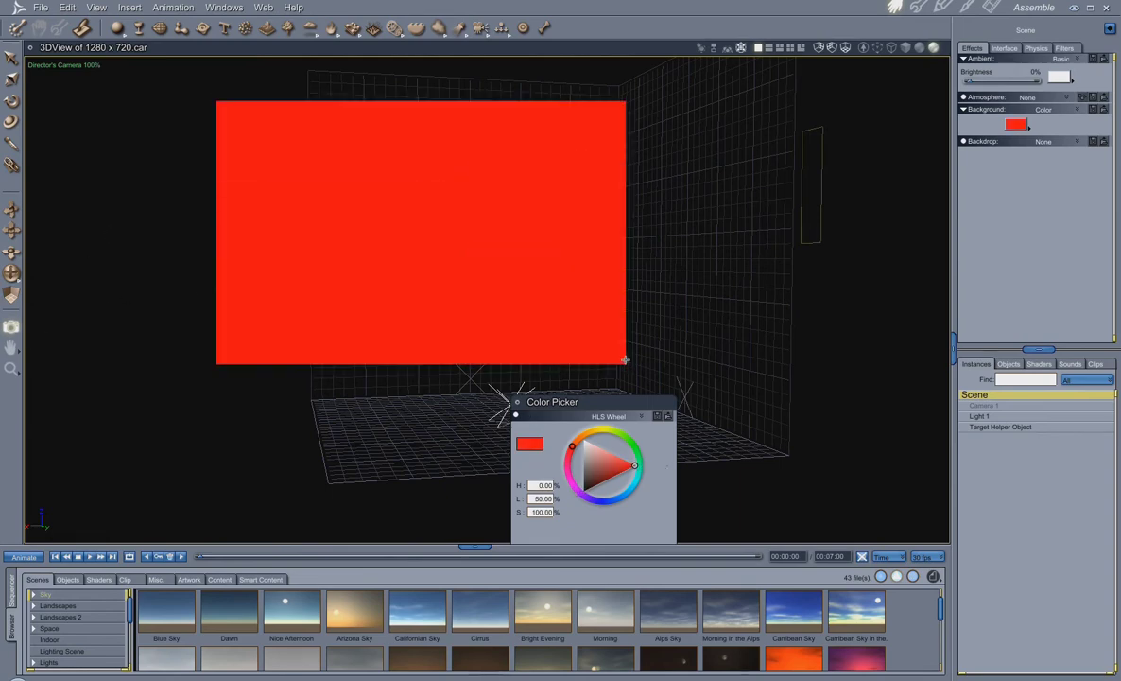
pyautogui.moveTo(61, 242); pyautogui.dragTo(401, 506)
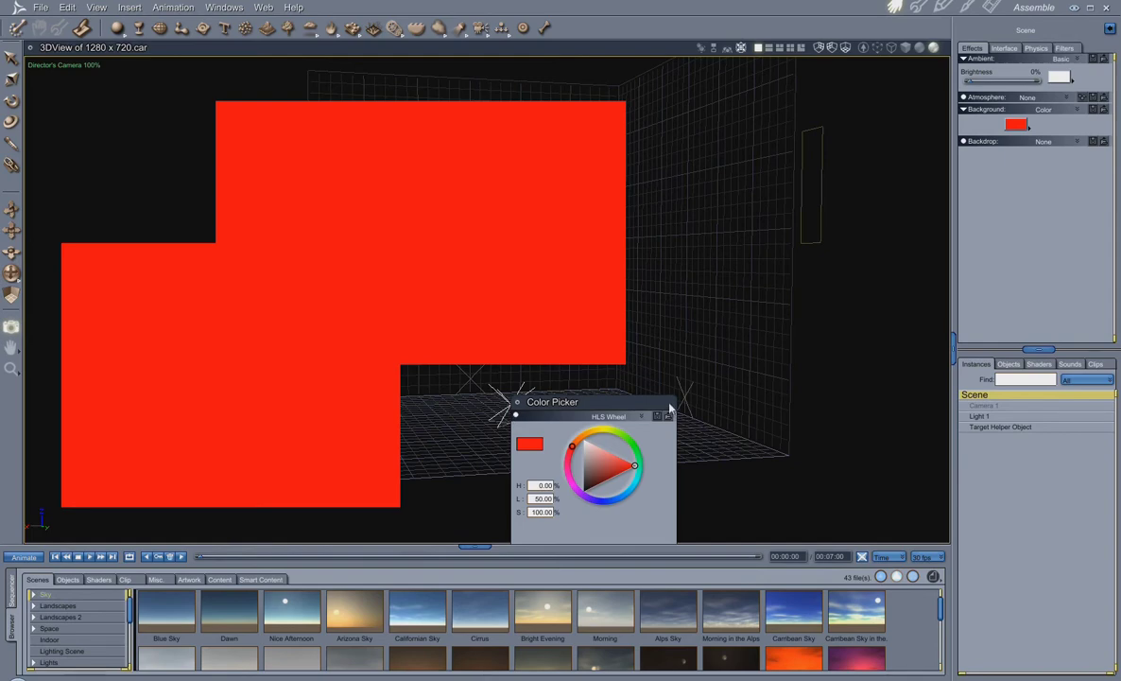
pyautogui.click(516, 402)
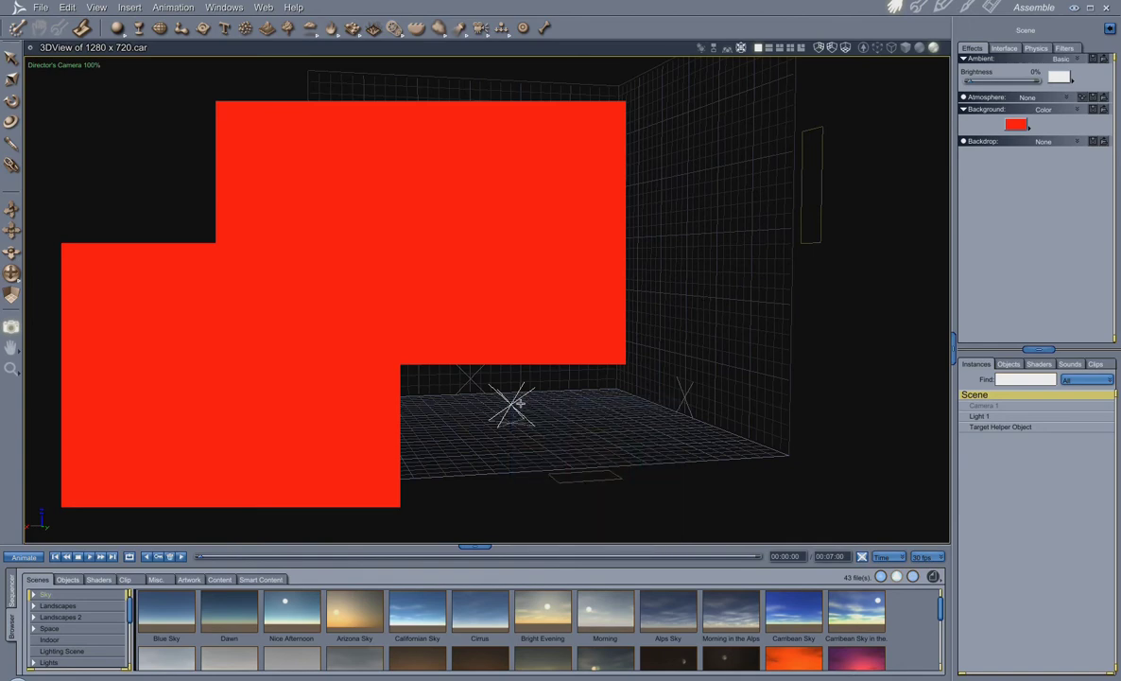
pyautogui.click(1080, 110)
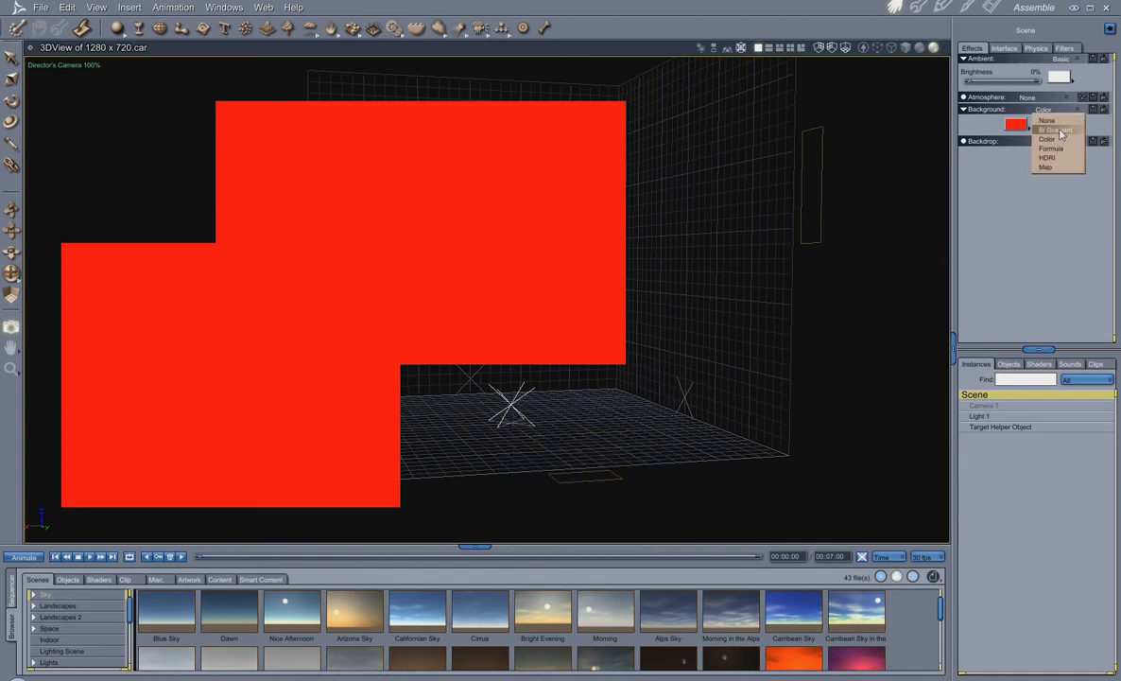
pyautogui.click(1061, 135)
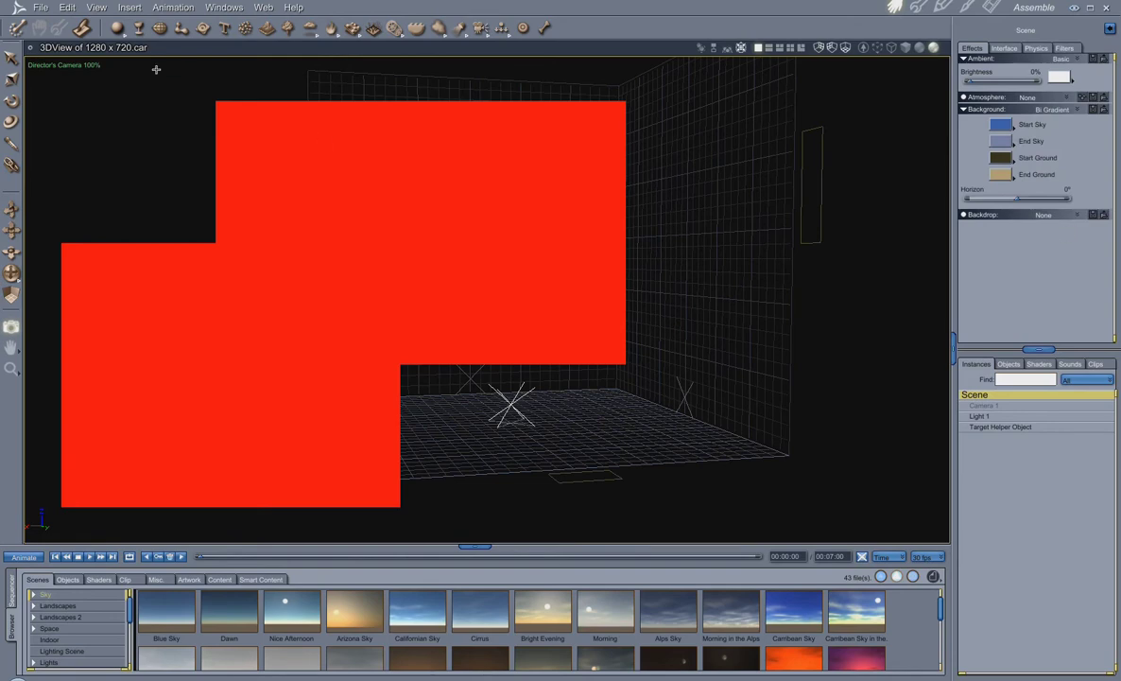
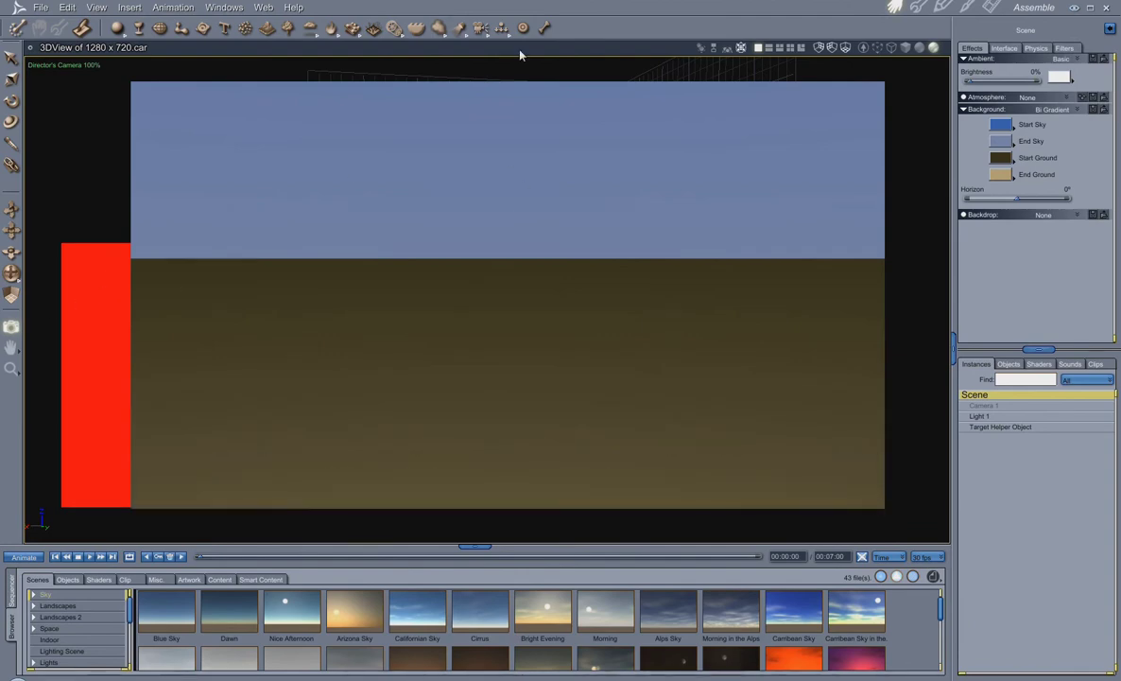
# - Colour the end sky red and the start sky bright yellow
pyautogui.click(1001, 140)
pyautogui.click(570, 446)
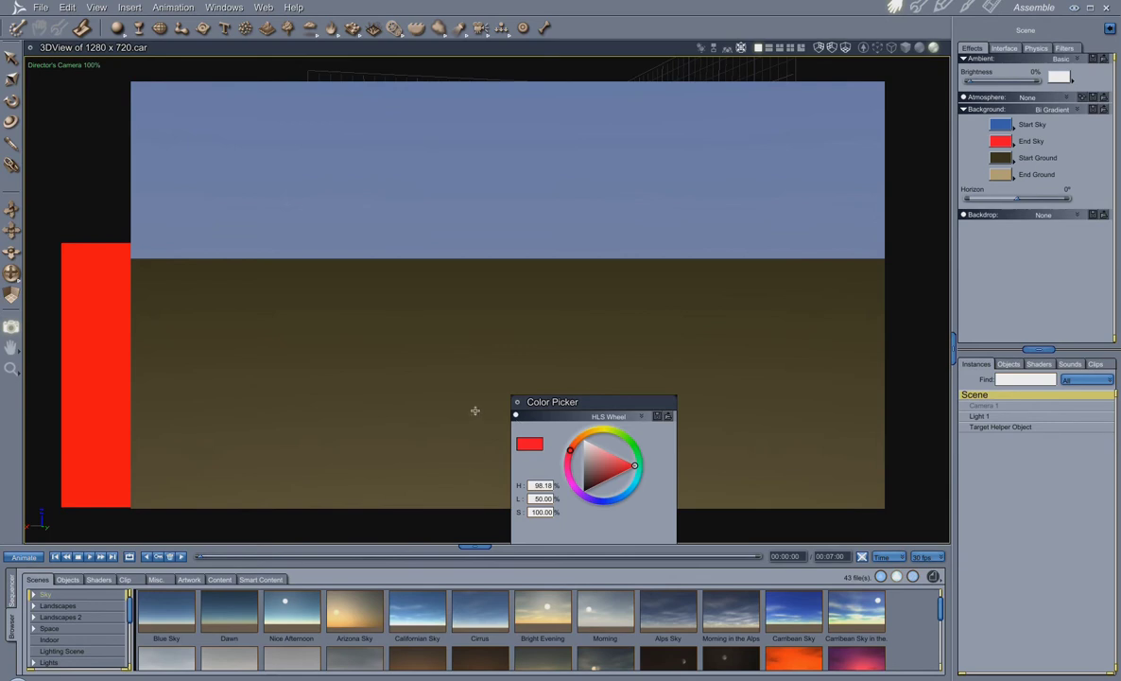
pyautogui.click(482, 380)
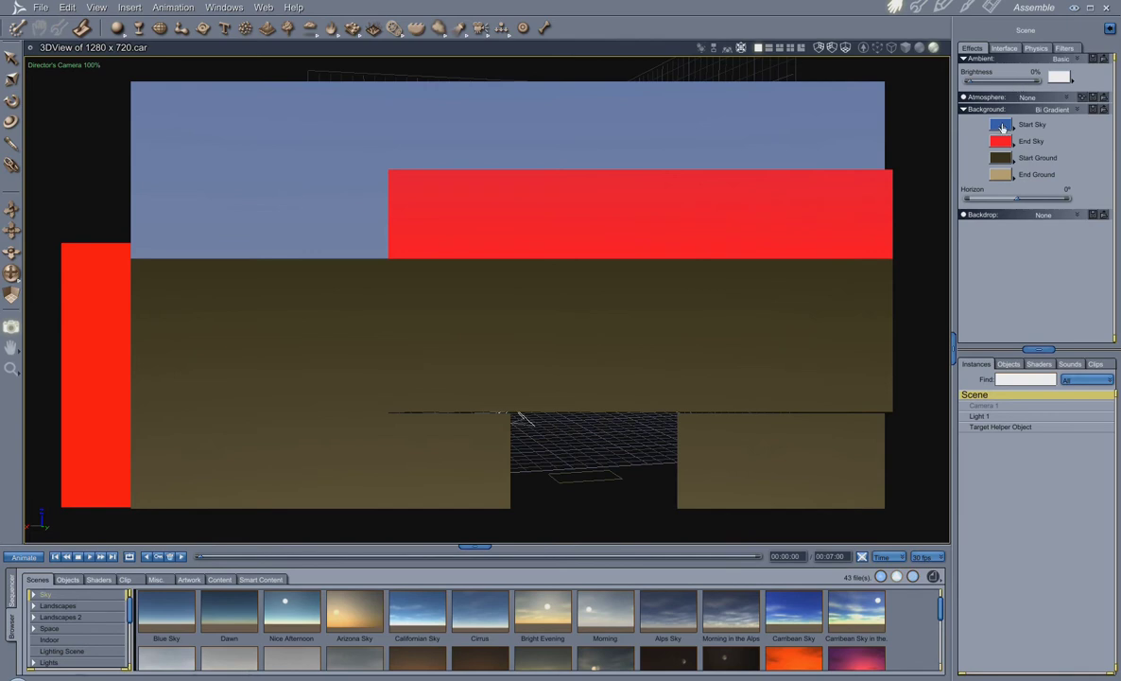
pyautogui.click(1000, 126)
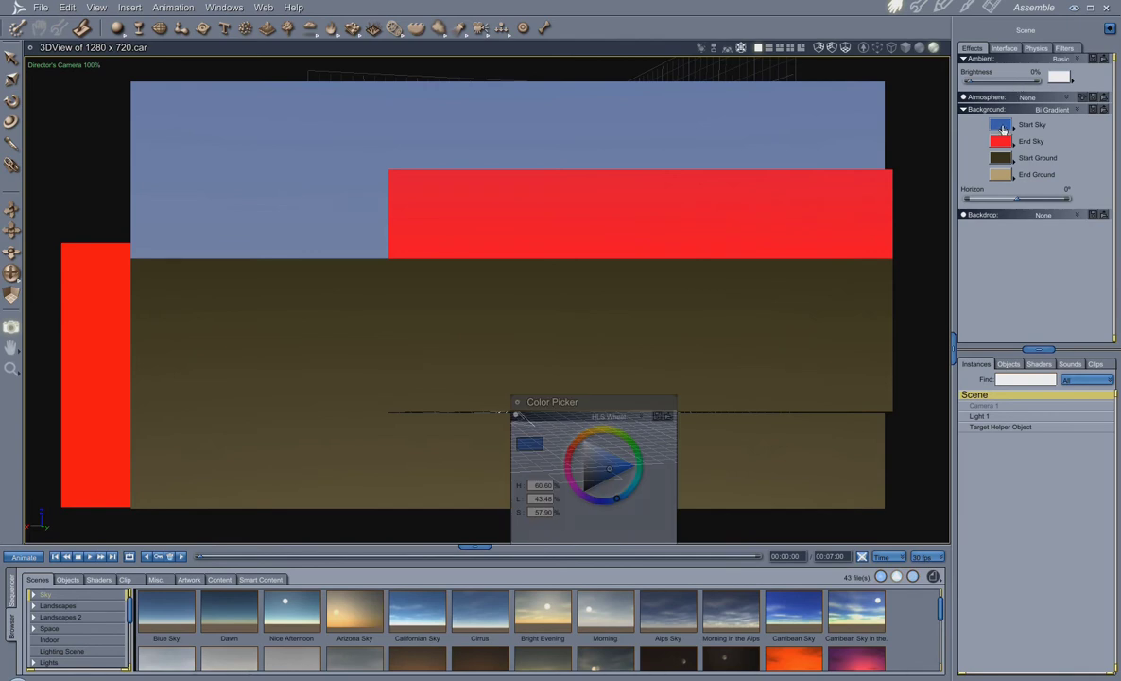
pyautogui.click(605, 432)
pyautogui.click(634, 465)
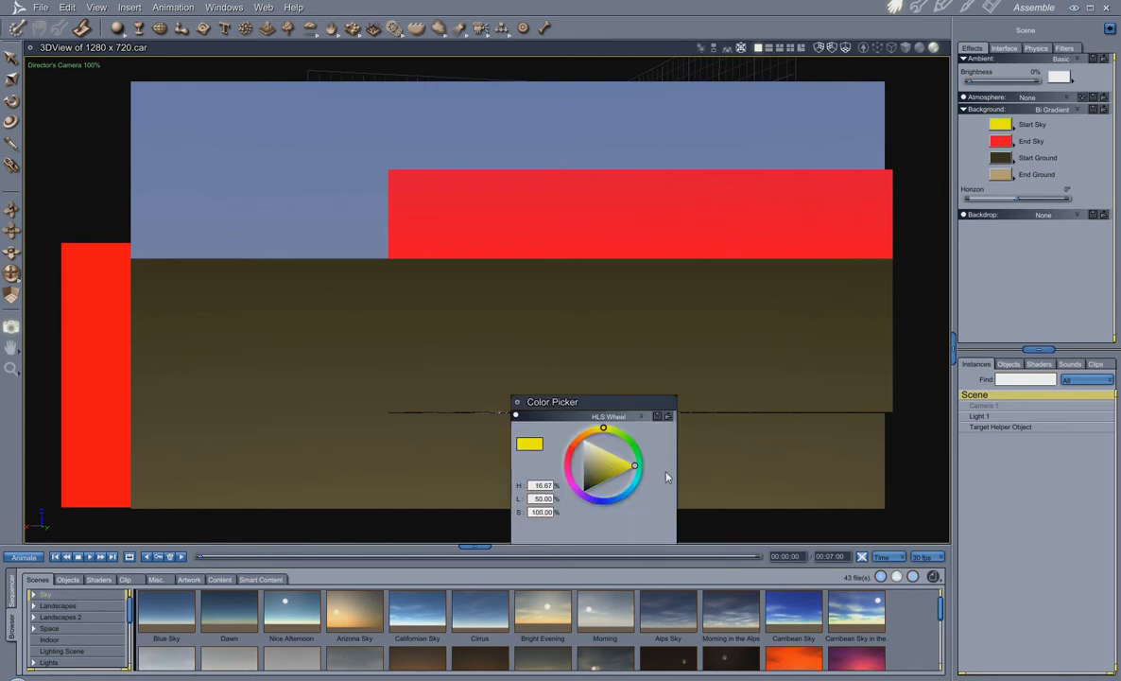
# - Change the end sky colour from red to a light blue
pyautogui.click(518, 407)
pyautogui.click(1000, 141)
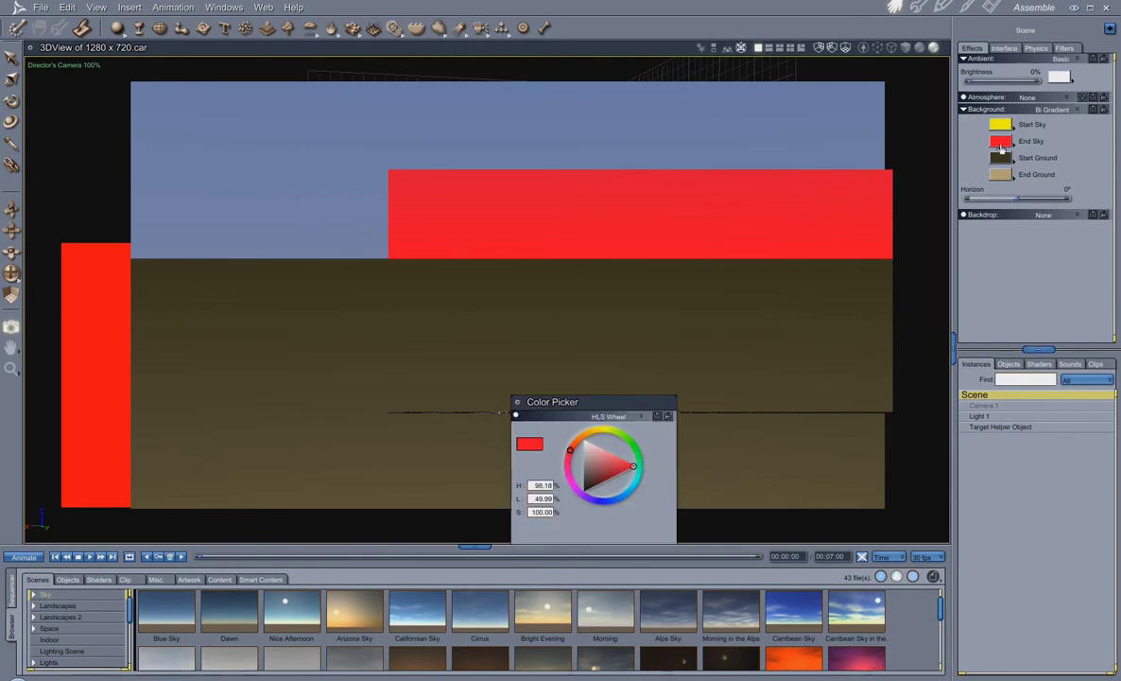
pyautogui.click(614, 501)
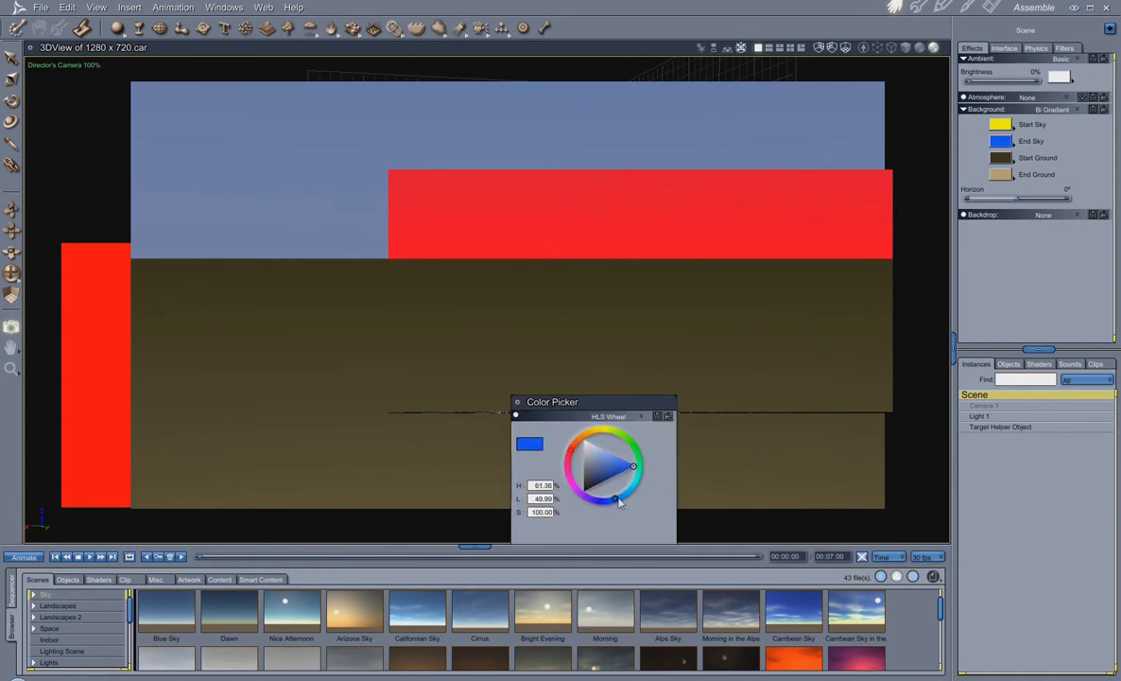
pyautogui.moveTo(619, 504); pyautogui.dragTo(629, 490)
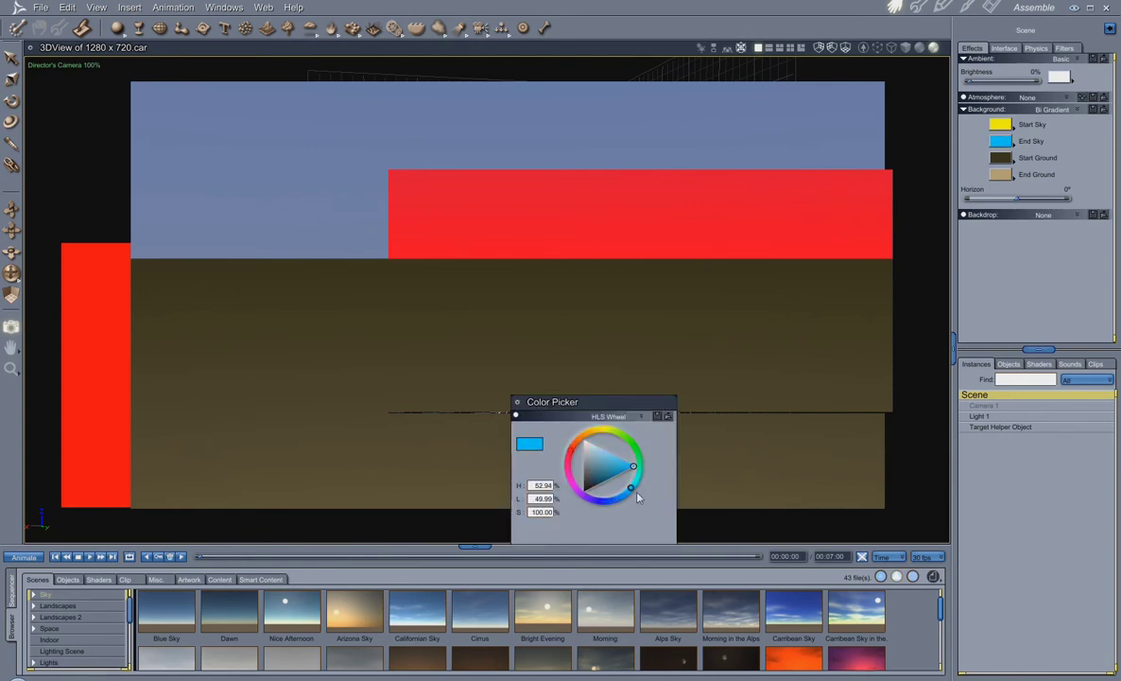
pyautogui.click(518, 405)
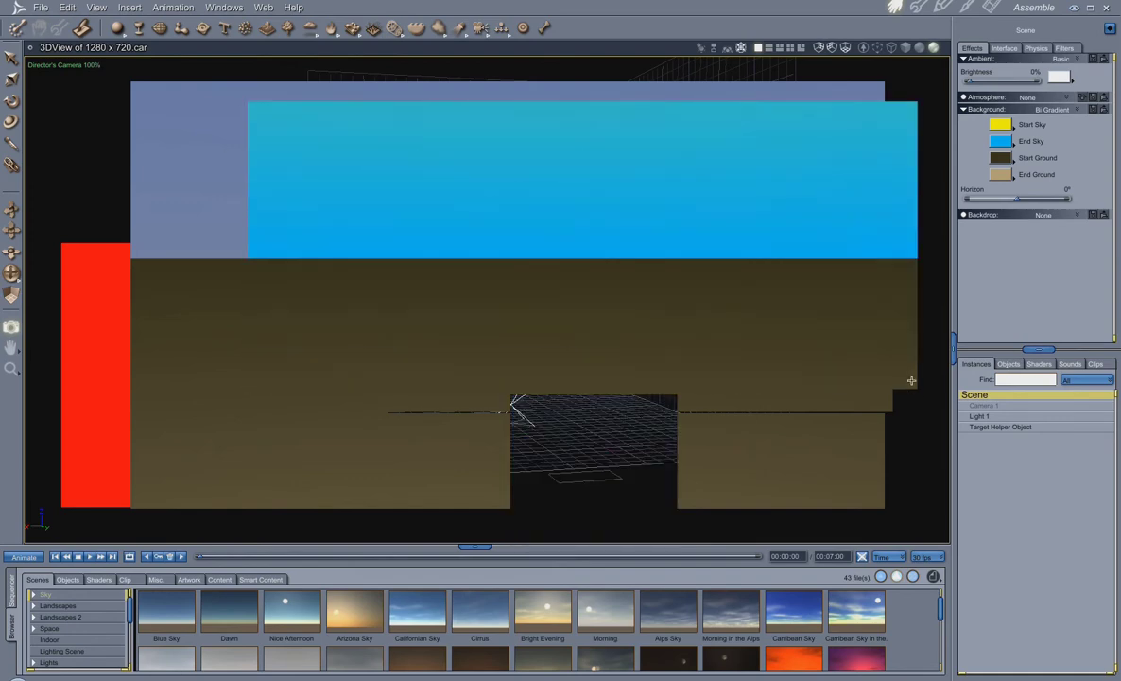
# - Spot-render the new sky gradient, raise the horizon to 90°, then lower it to -90°
pyautogui.moveTo(453, 64); pyautogui.dragTo(889, 338)
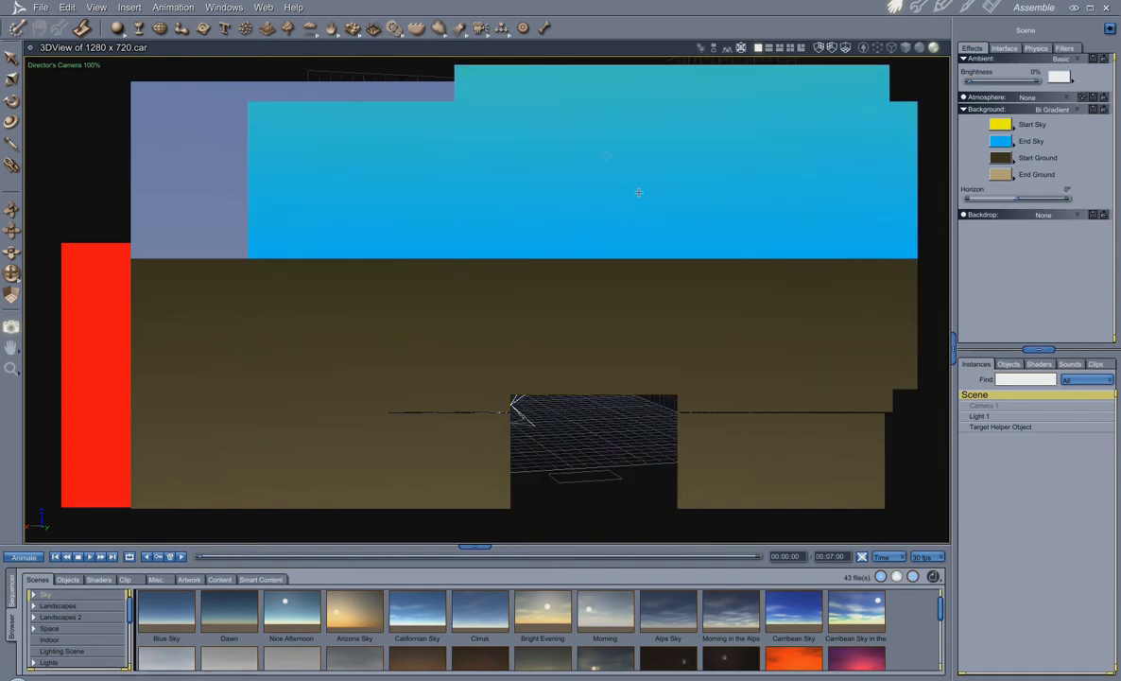
pyautogui.moveTo(1017, 201); pyautogui.dragTo(1068, 200)
pyautogui.moveTo(310, 113); pyautogui.dragTo(856, 462)
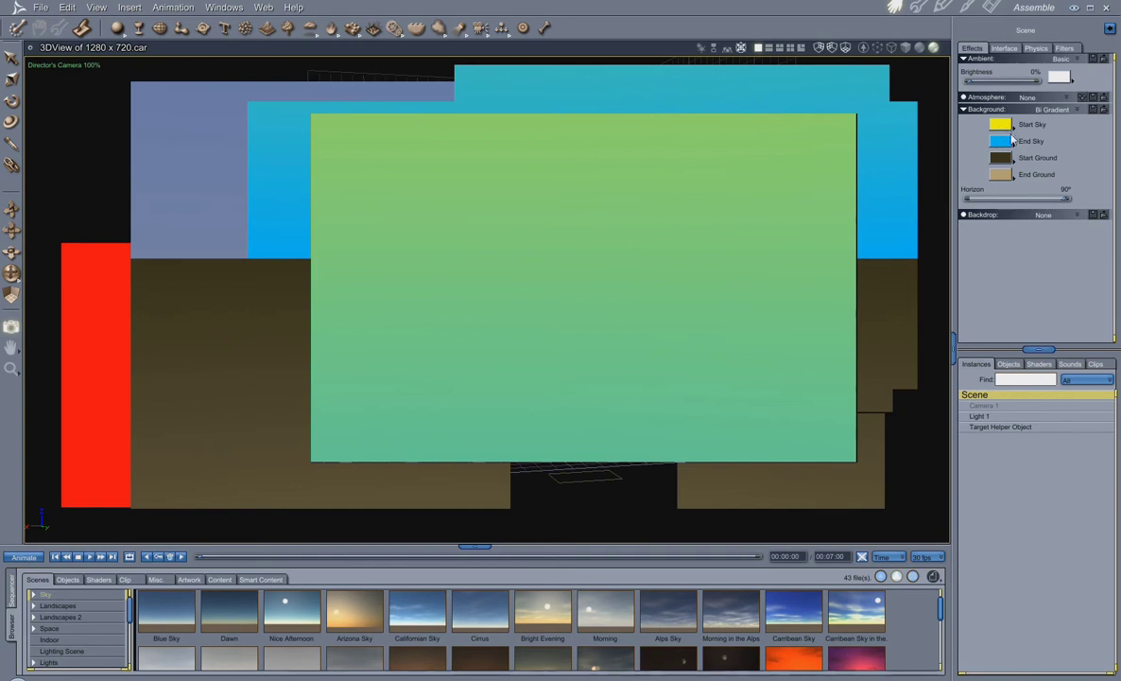
pyautogui.moveTo(1066, 199); pyautogui.dragTo(986, 195)
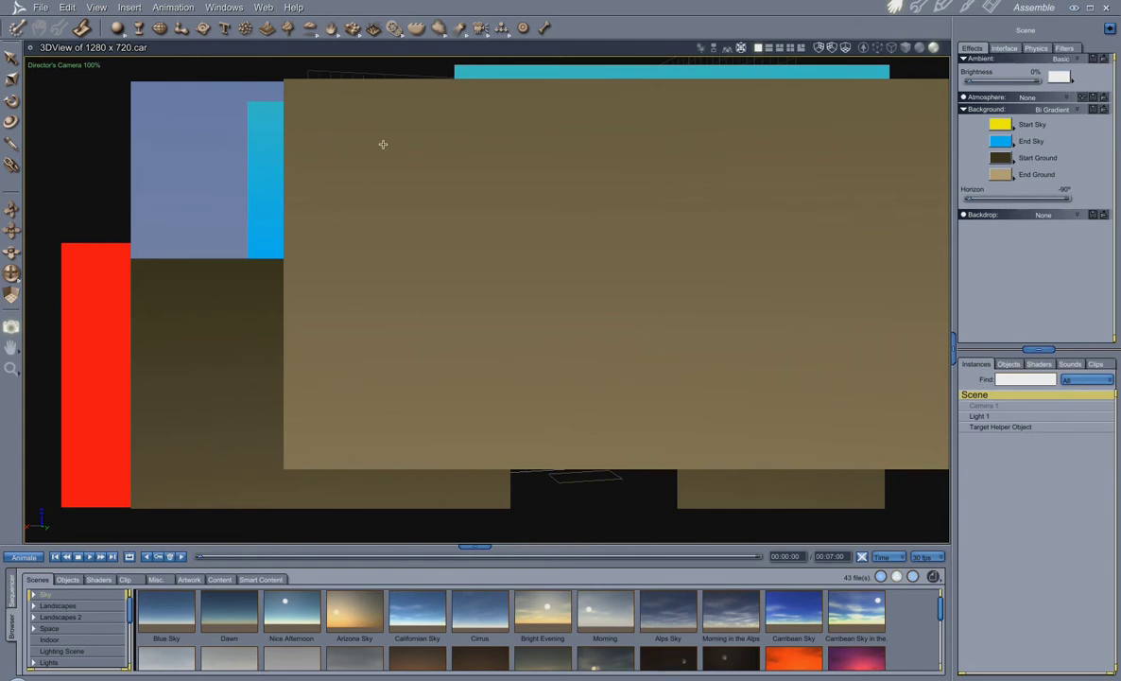
# - Switch the background to Formula and spot-render its purple-to-blue gradient
pyautogui.click(1054, 110)
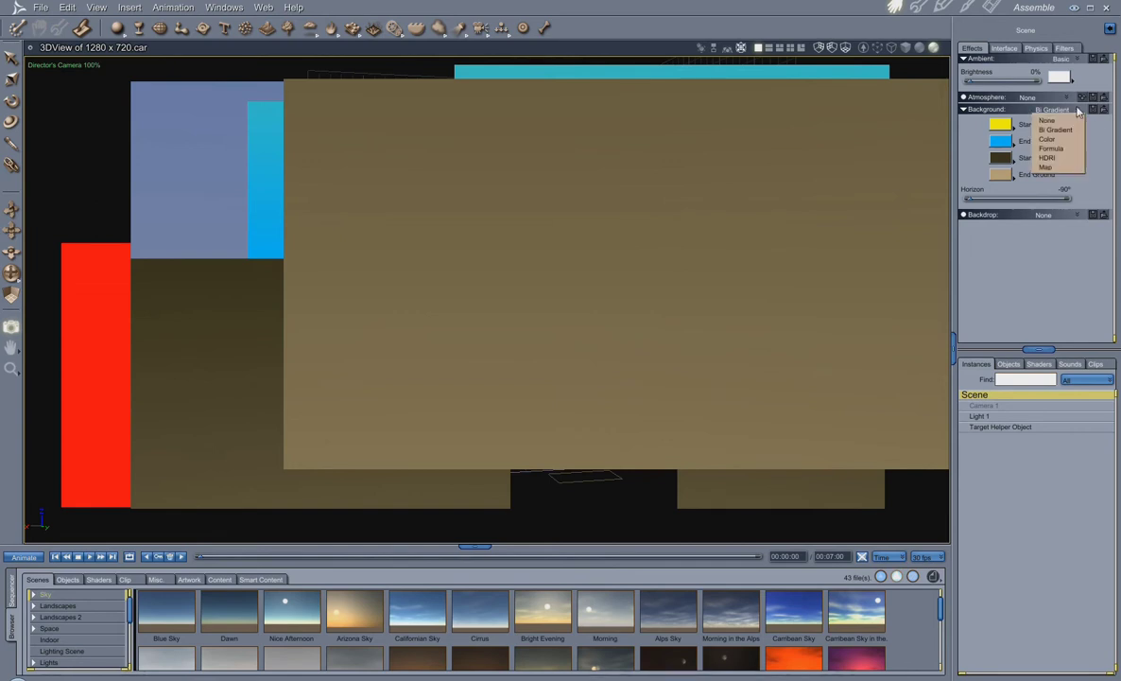
pyautogui.click(1051, 149)
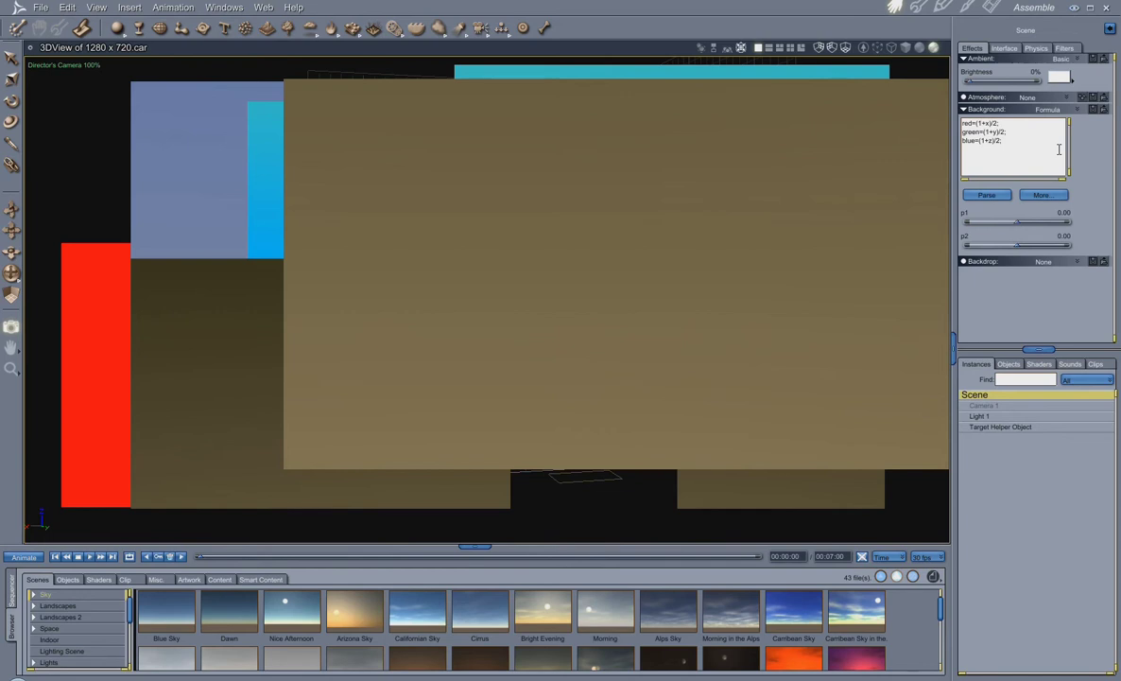
pyautogui.moveTo(199, 86); pyautogui.dragTo(947, 482)
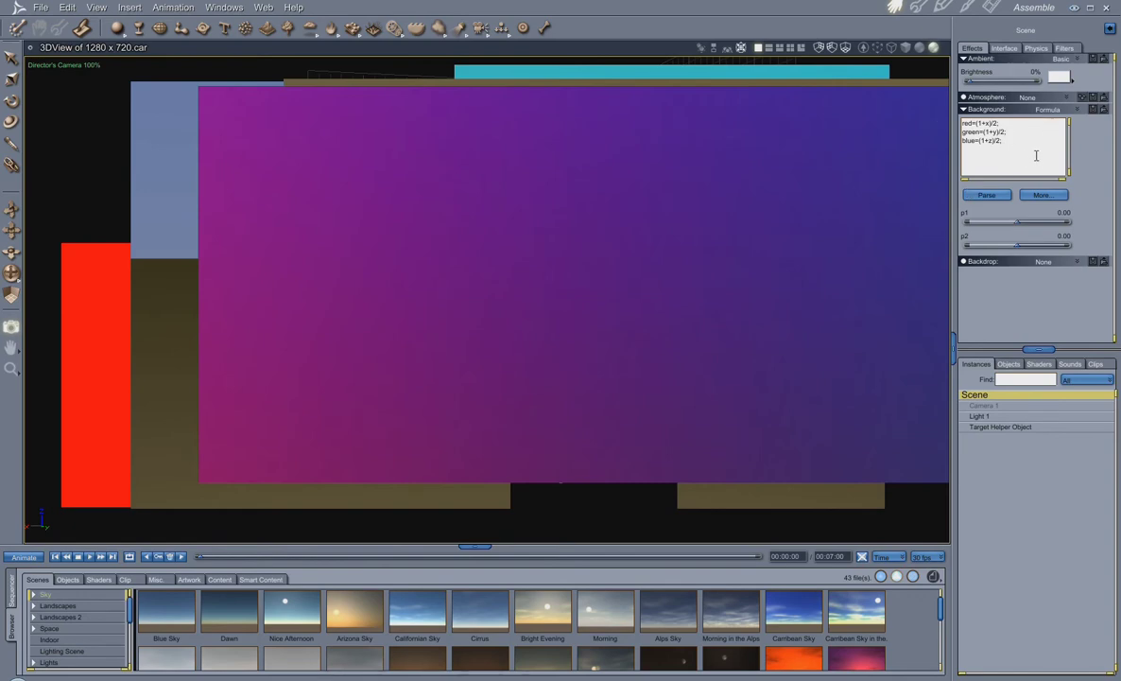
pyautogui.click(1076, 112)
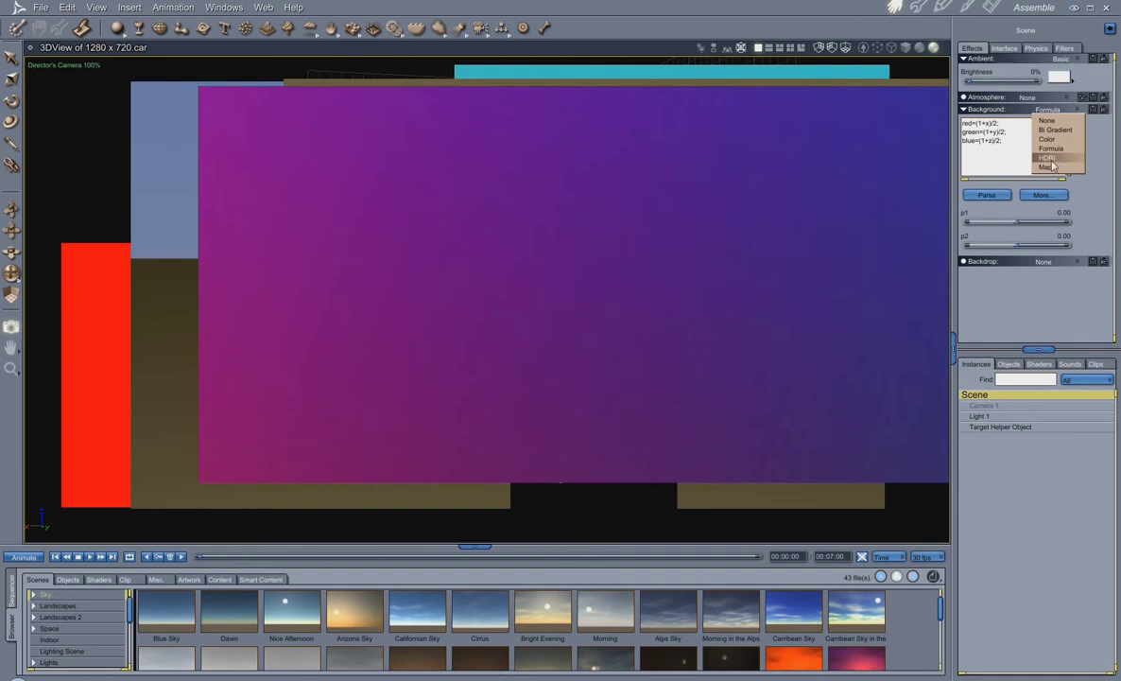
# - Set the background to Map and load Badlands Clouds Bright.png as its PNG image
pyautogui.click(1045, 167)
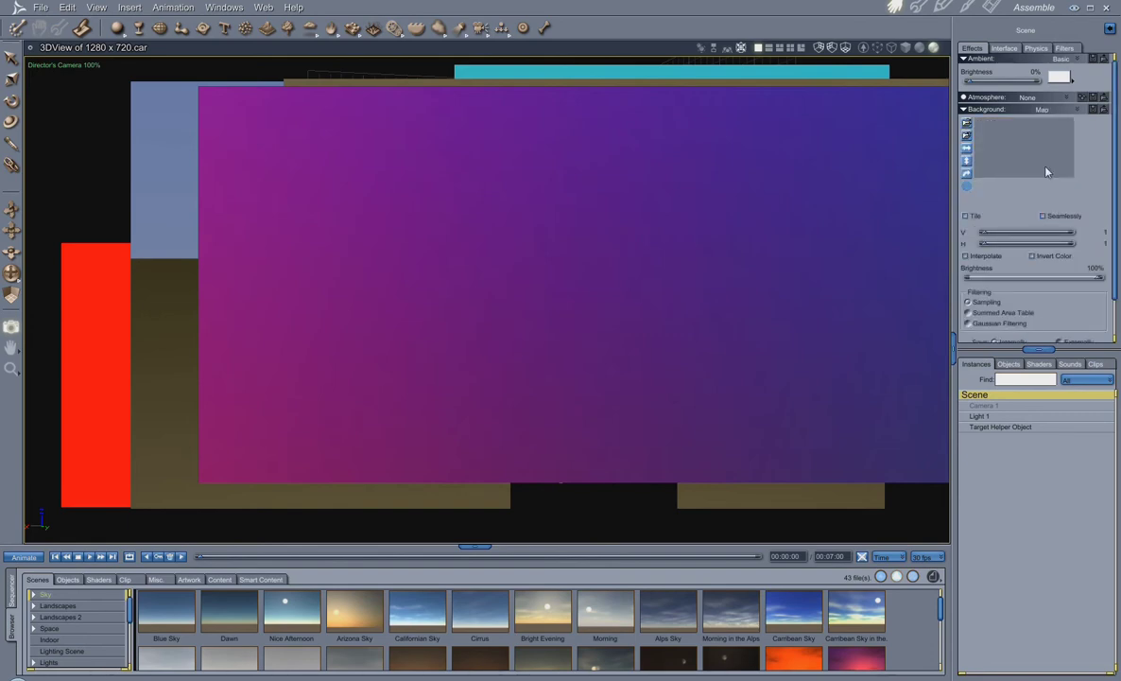
pyautogui.click(965, 123)
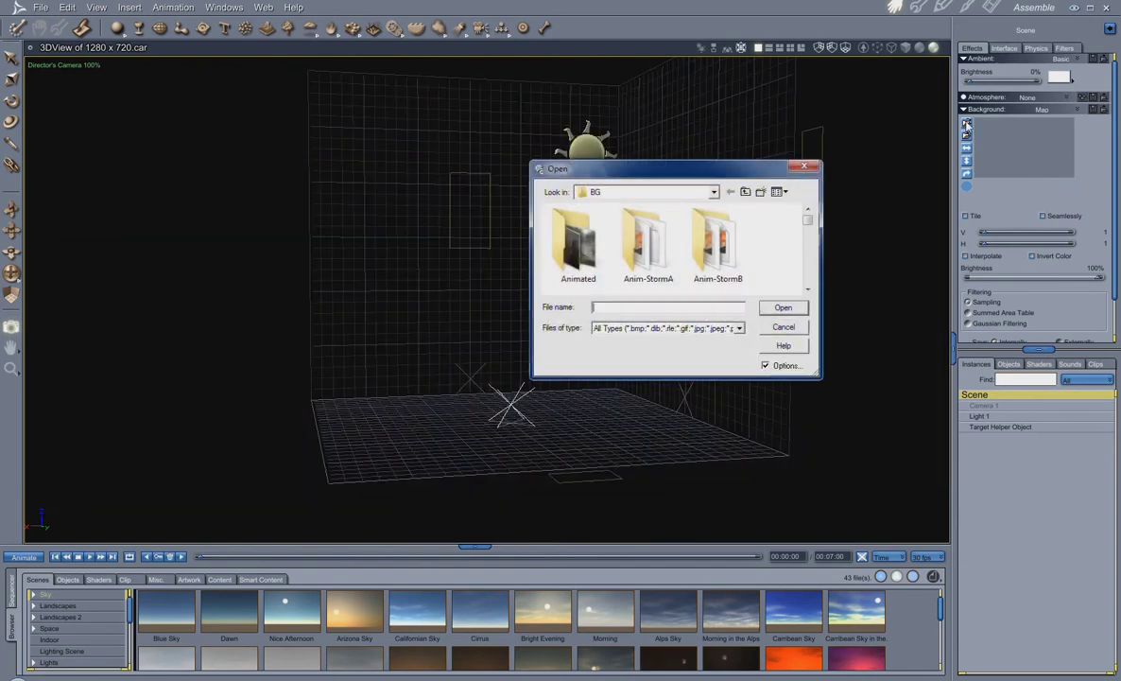
pyautogui.moveTo(808, 222); pyautogui.dragTo(808, 237)
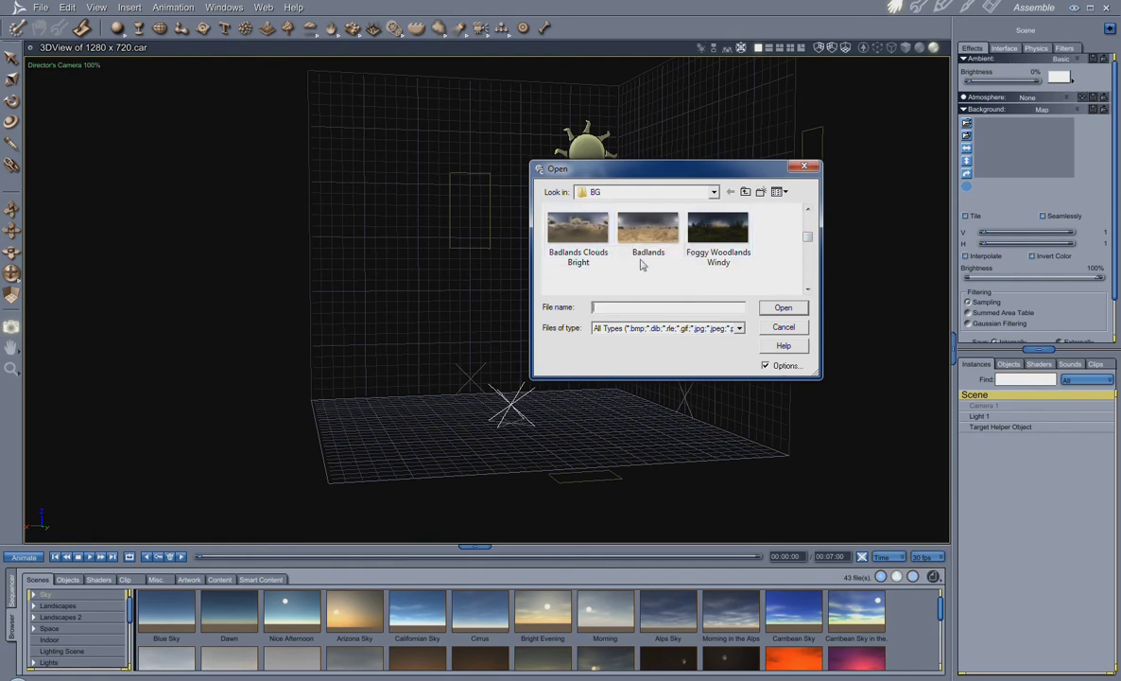
pyautogui.doubleClick(581, 239)
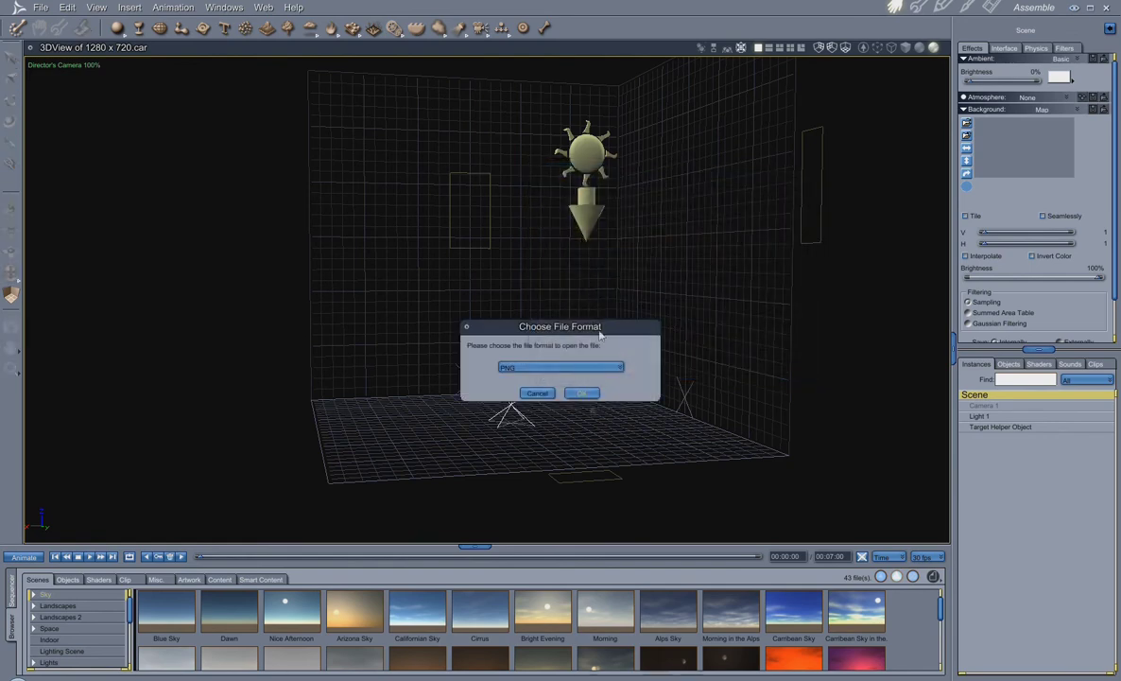
pyautogui.click(592, 396)
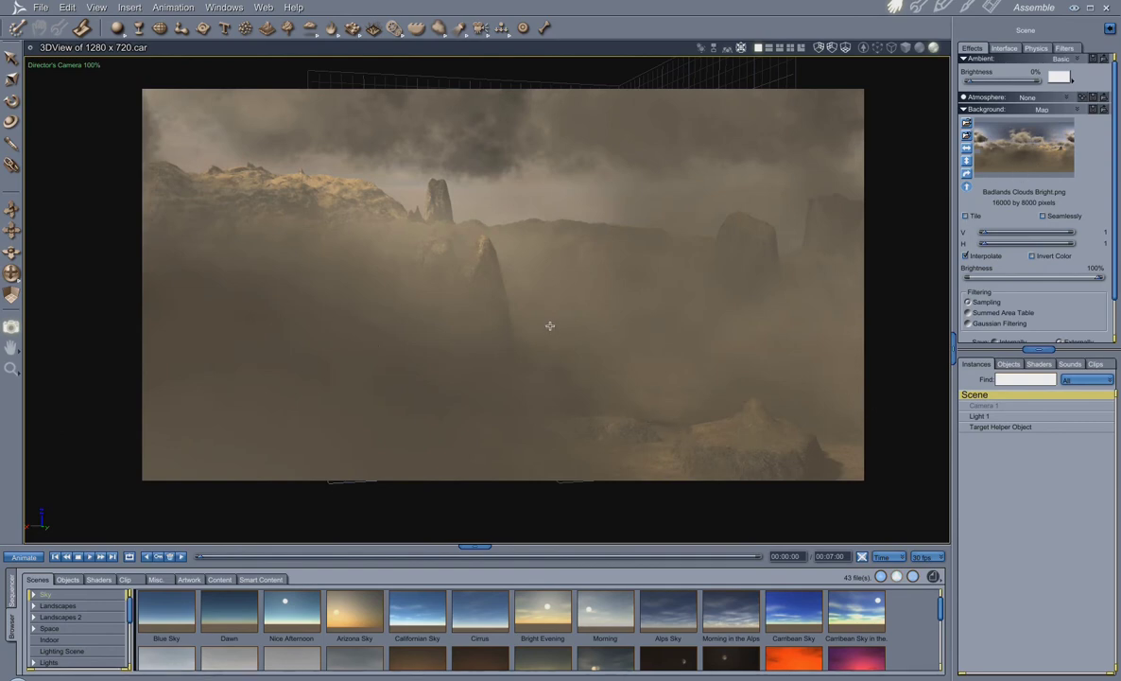
# - Orbit the camera to several angles and spot-render the Badlands map background
pyautogui.moveTo(11, 255); pyautogui.dragTo(260, 152)
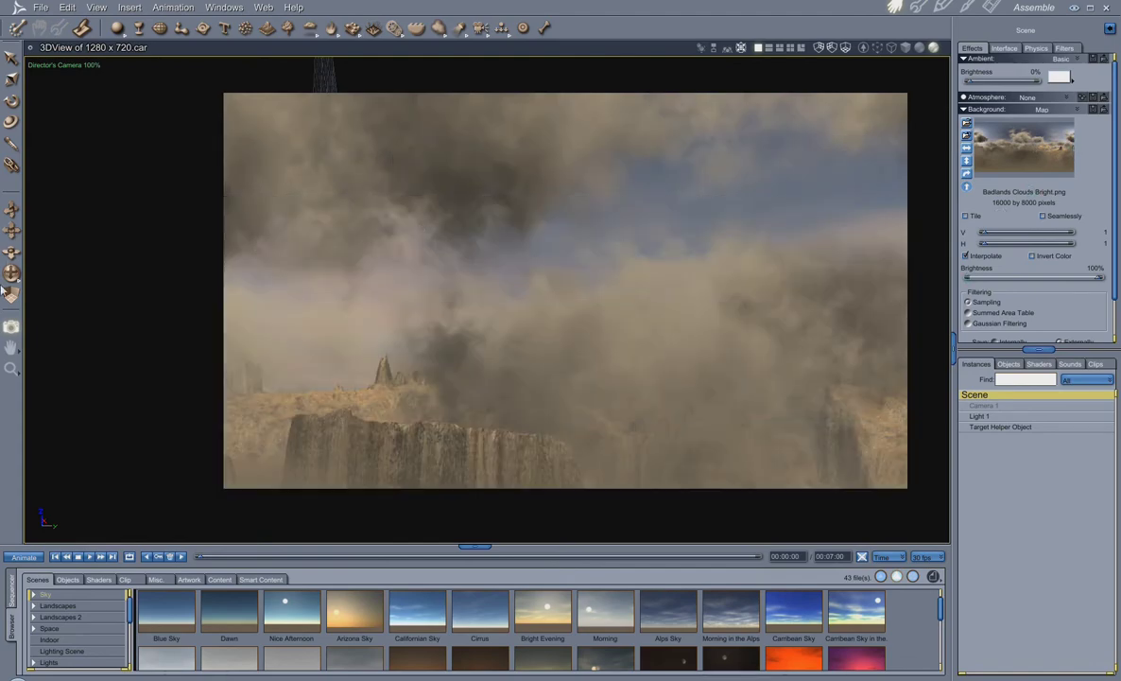
pyautogui.moveTo(11, 255); pyautogui.dragTo(143, 88)
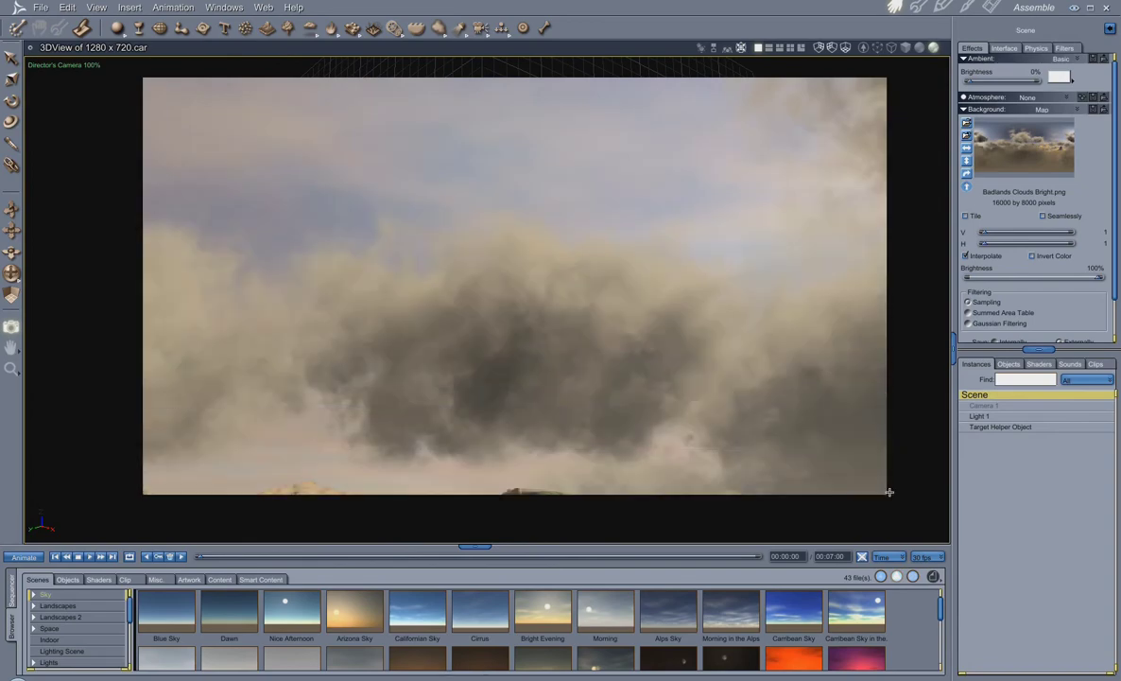
pyautogui.moveTo(10, 255); pyautogui.dragTo(308, 245)
pyautogui.moveTo(764, 493); pyautogui.dragTo(771, 508)
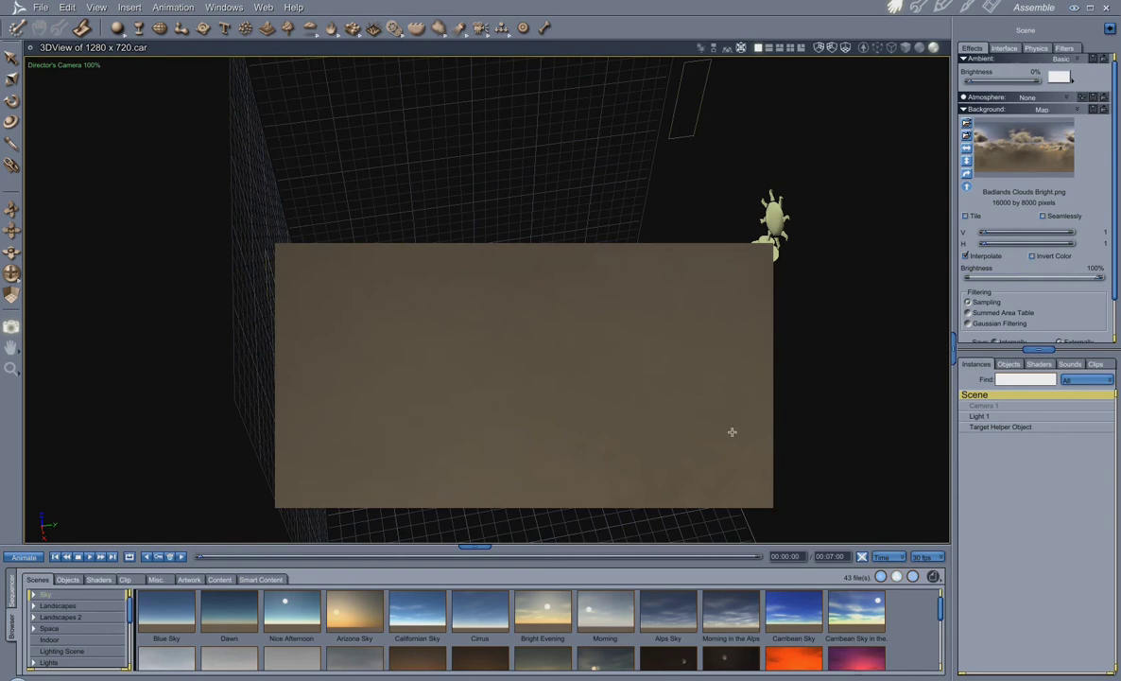
pyautogui.scroll(-3, 733, 431)
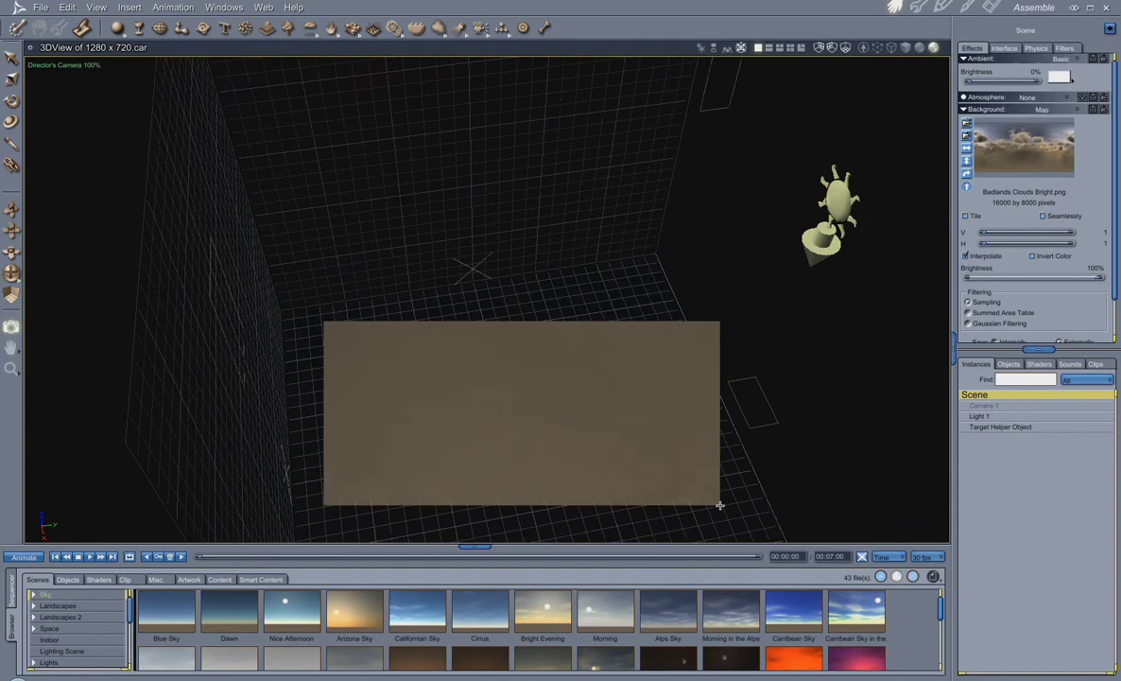
pyautogui.moveTo(10, 252); pyautogui.dragTo(11, 253)
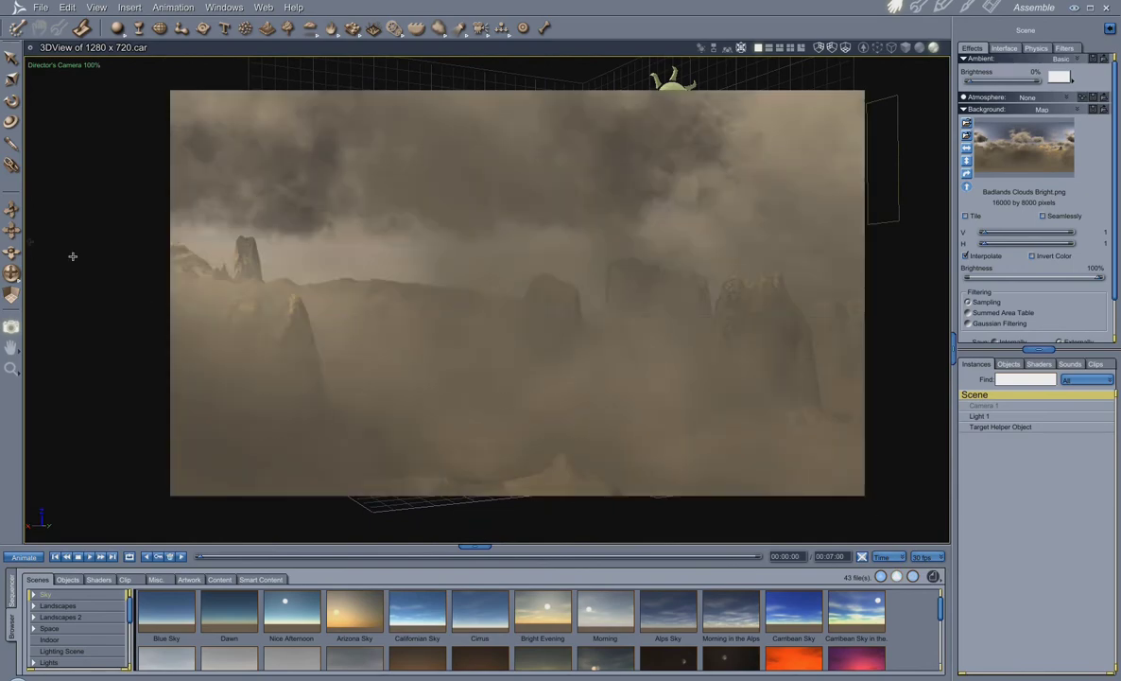
pyautogui.moveTo(11, 253); pyautogui.dragTo(12, 252)
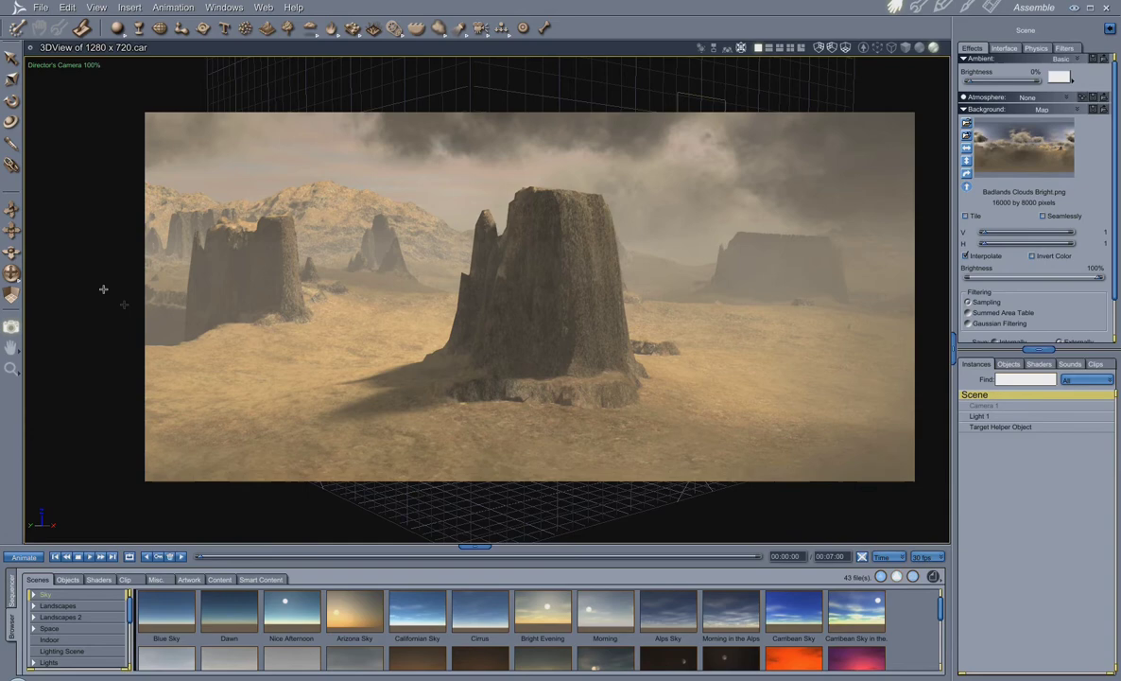
pyautogui.moveTo(12, 253); pyautogui.dragTo(31, 241)
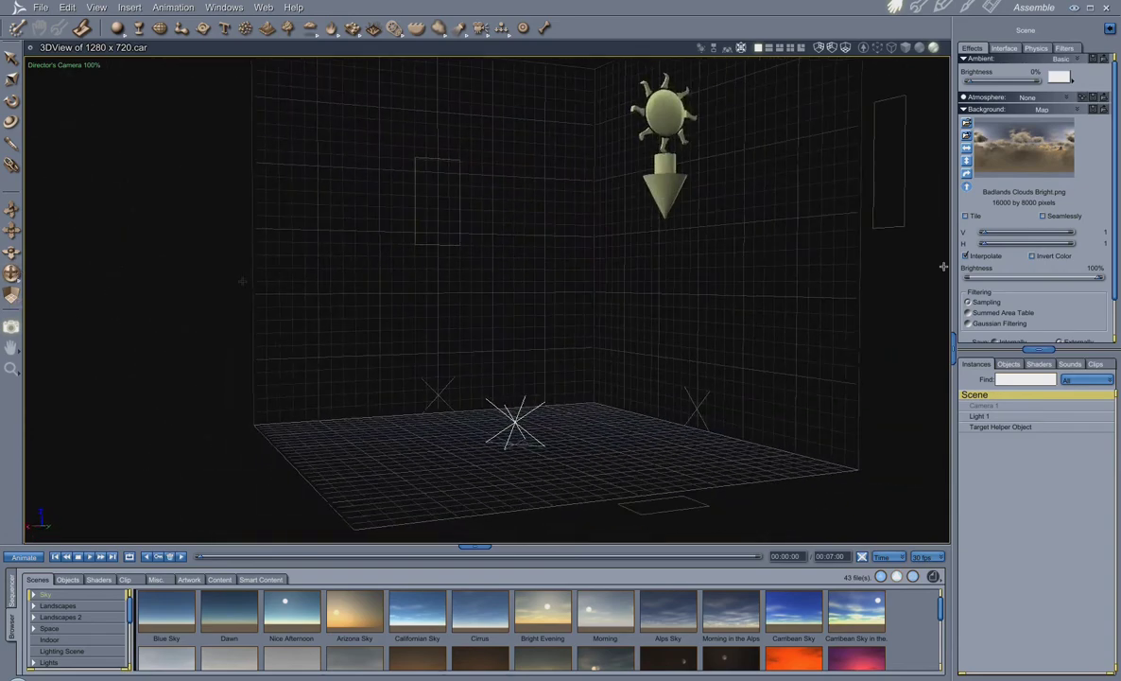
pyautogui.click(1078, 111)
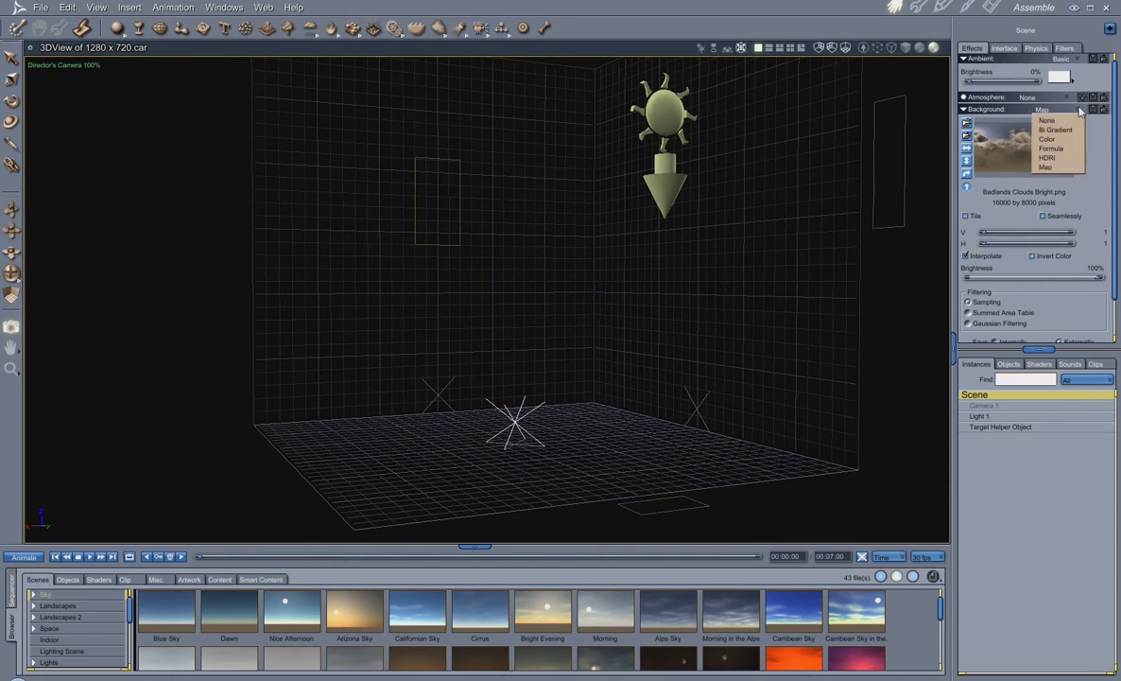
# - Switch back to Bi Gradient, raise its horizon to 90°, and spot-render the preview
pyautogui.click(1061, 130)
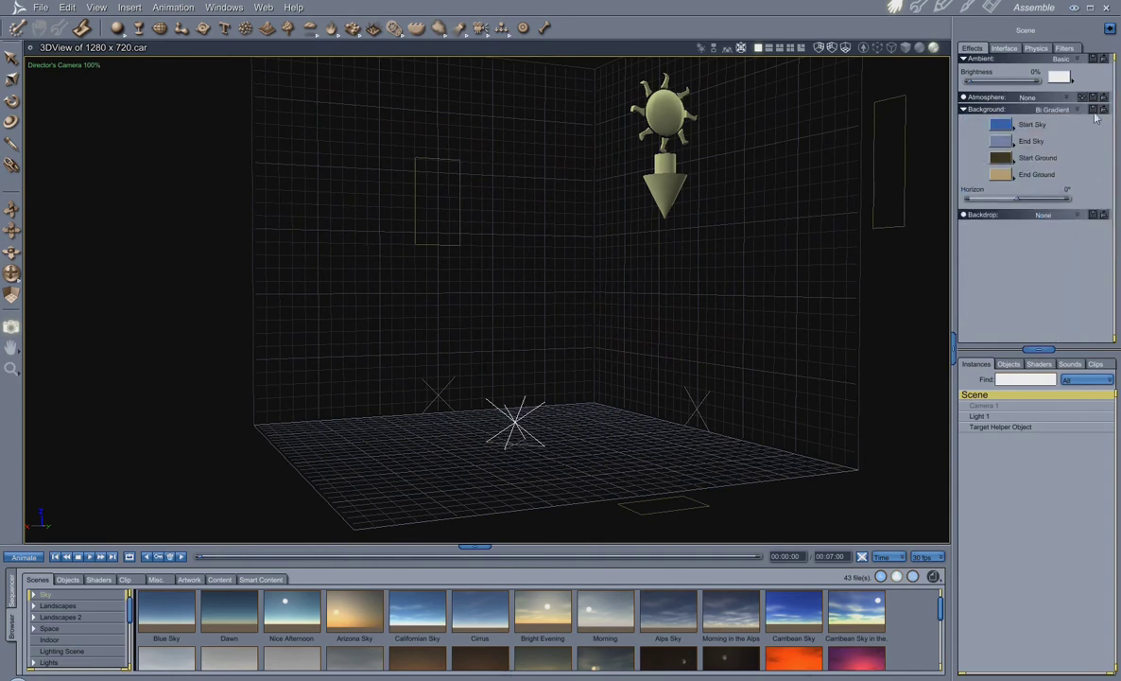
pyautogui.moveTo(248, 117); pyautogui.dragTo(814, 503)
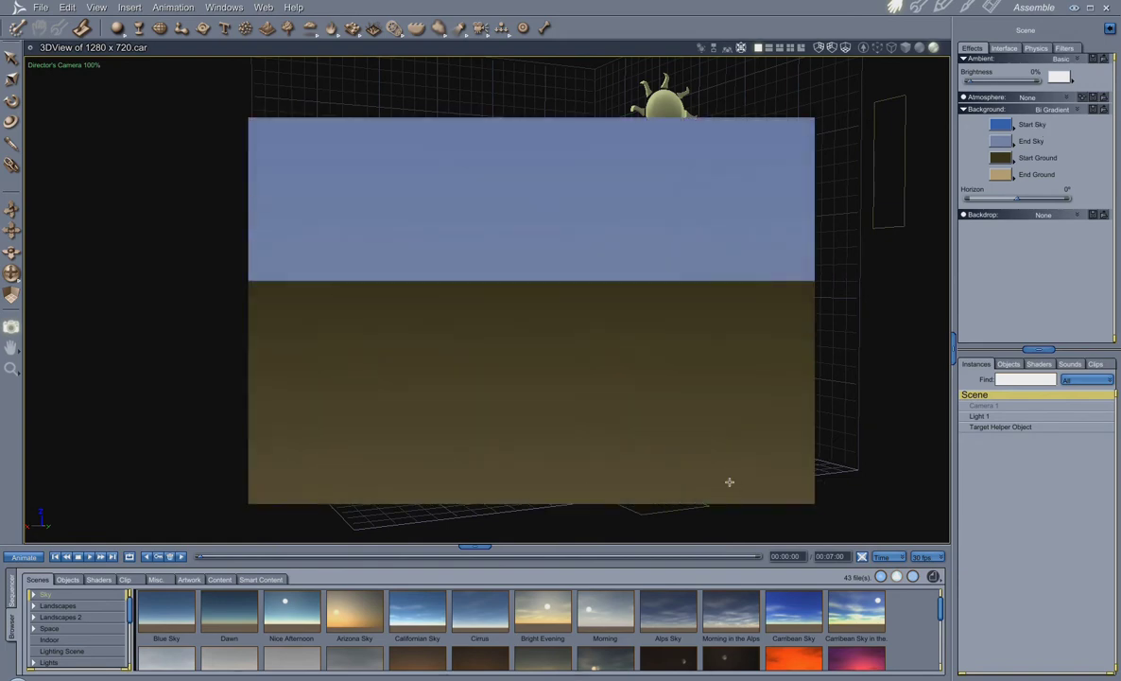
pyautogui.moveTo(1019, 200); pyautogui.dragTo(1117, 208)
pyautogui.moveTo(197, 93); pyautogui.dragTo(949, 471)
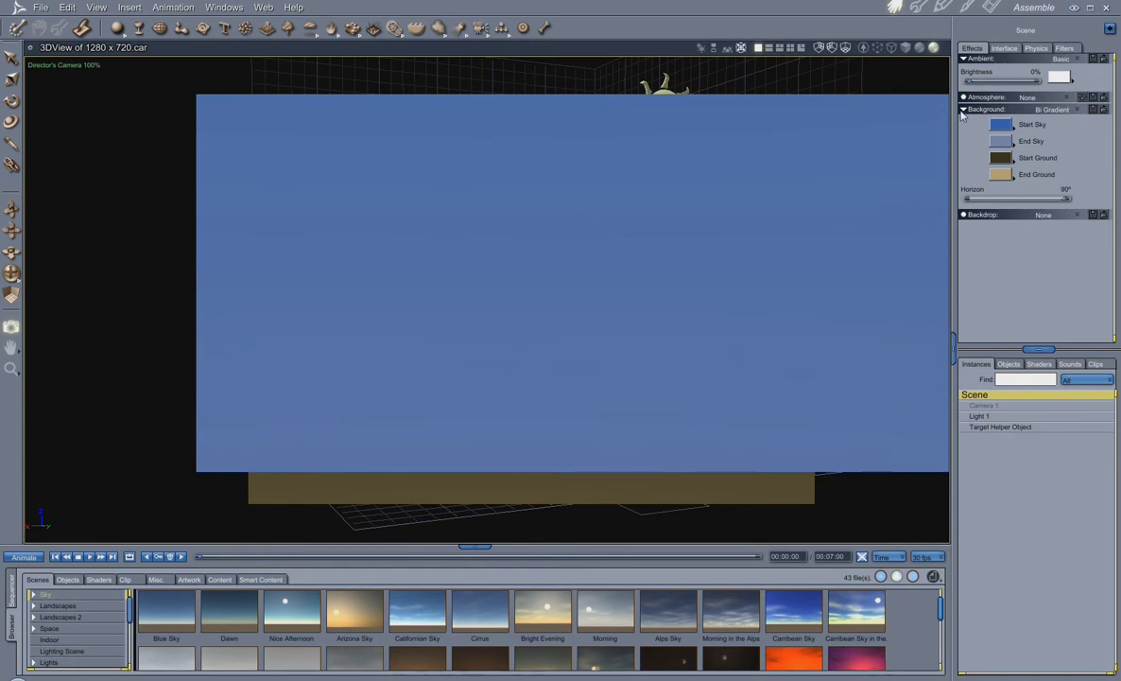
# - Set the background to None and select the Target Helper Object
pyautogui.click(1078, 110)
pyautogui.click(1004, 116)
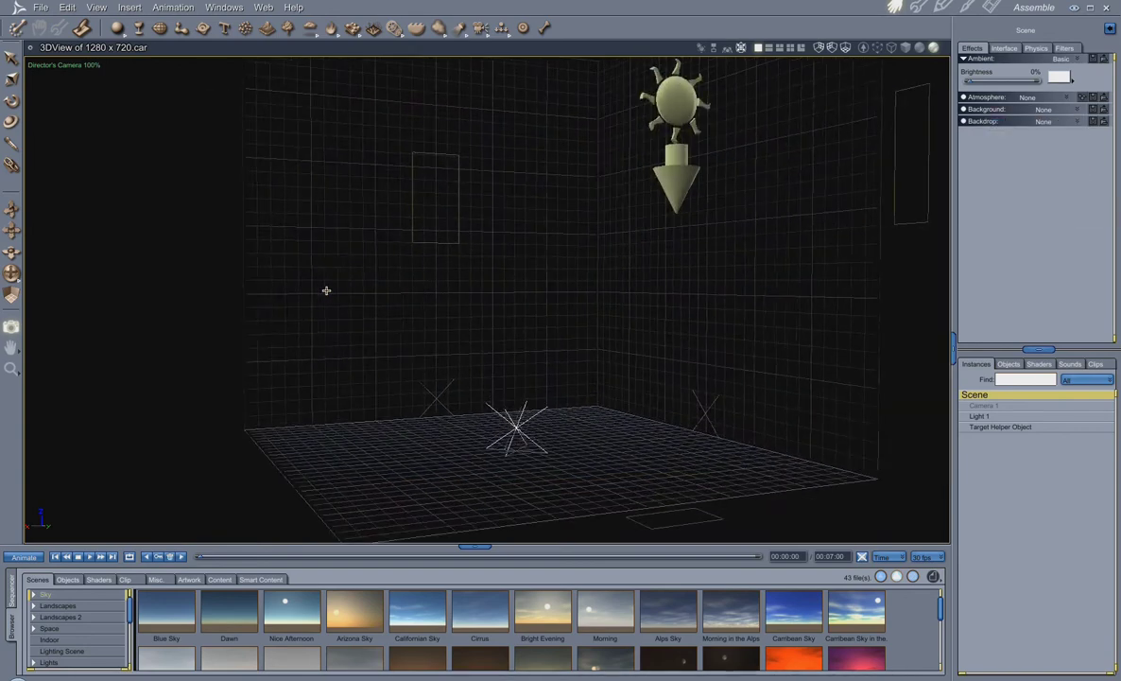
pyautogui.click(1009, 427)
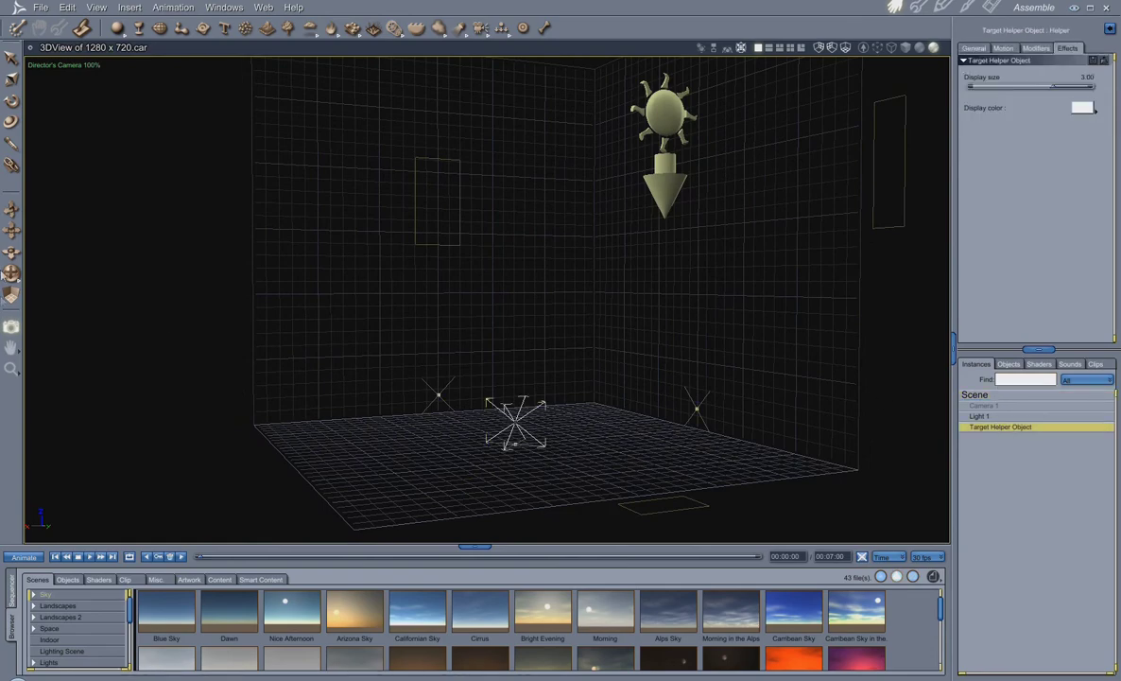
# - Close the 1280 x 720 scene with Don't Save, returning to Mind over matter 1a.car
pyautogui.moveTo(11, 231); pyautogui.dragTo(16, 244)
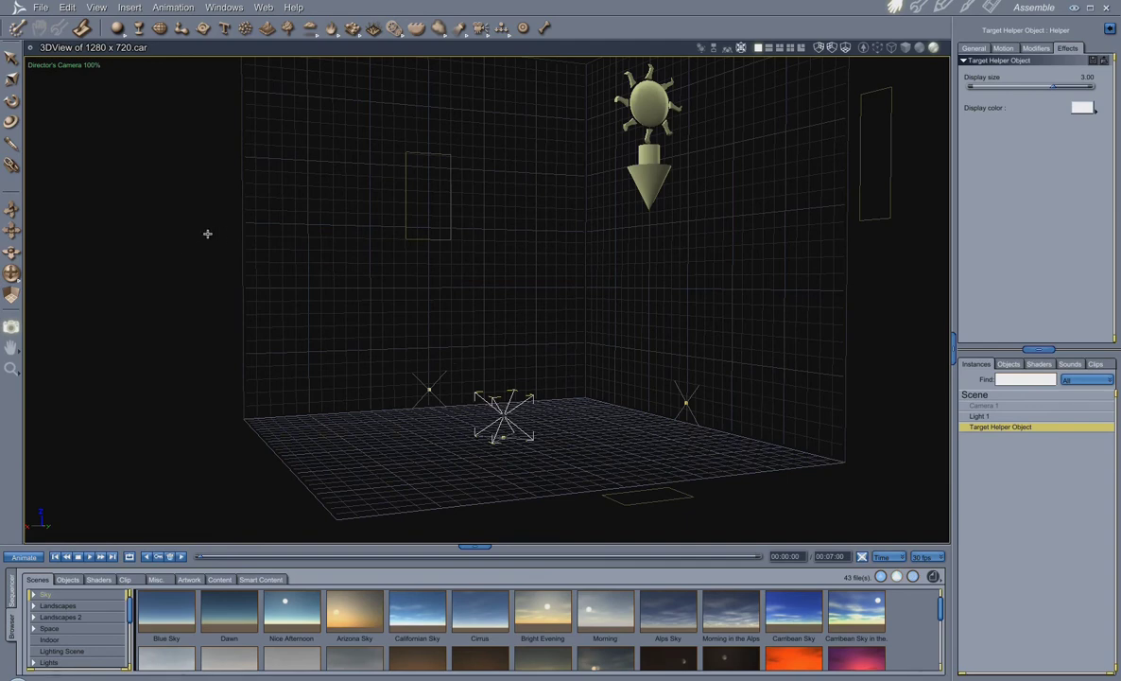
pyautogui.click(30, 49)
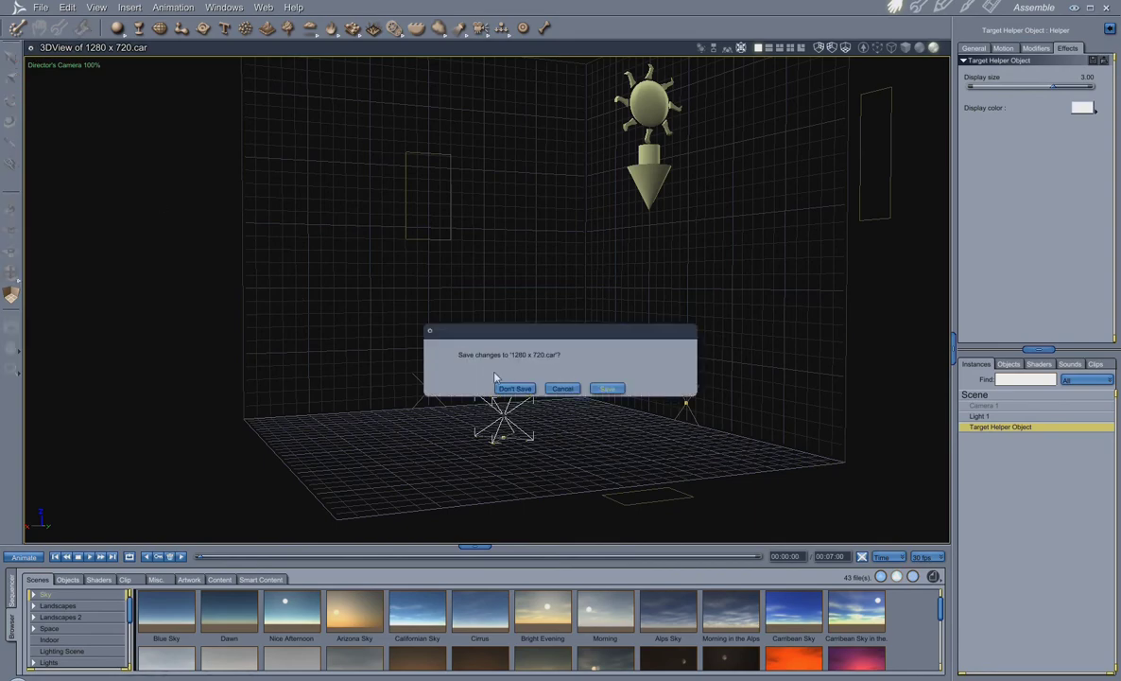
pyautogui.click(522, 391)
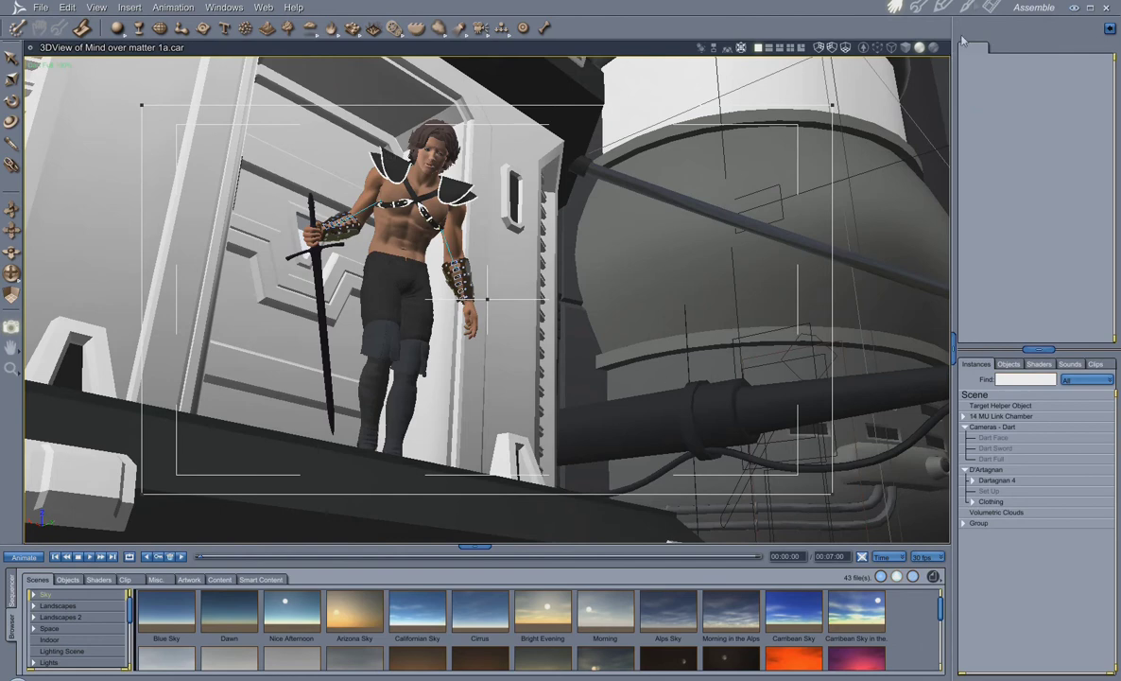
pyautogui.click(991, 6)
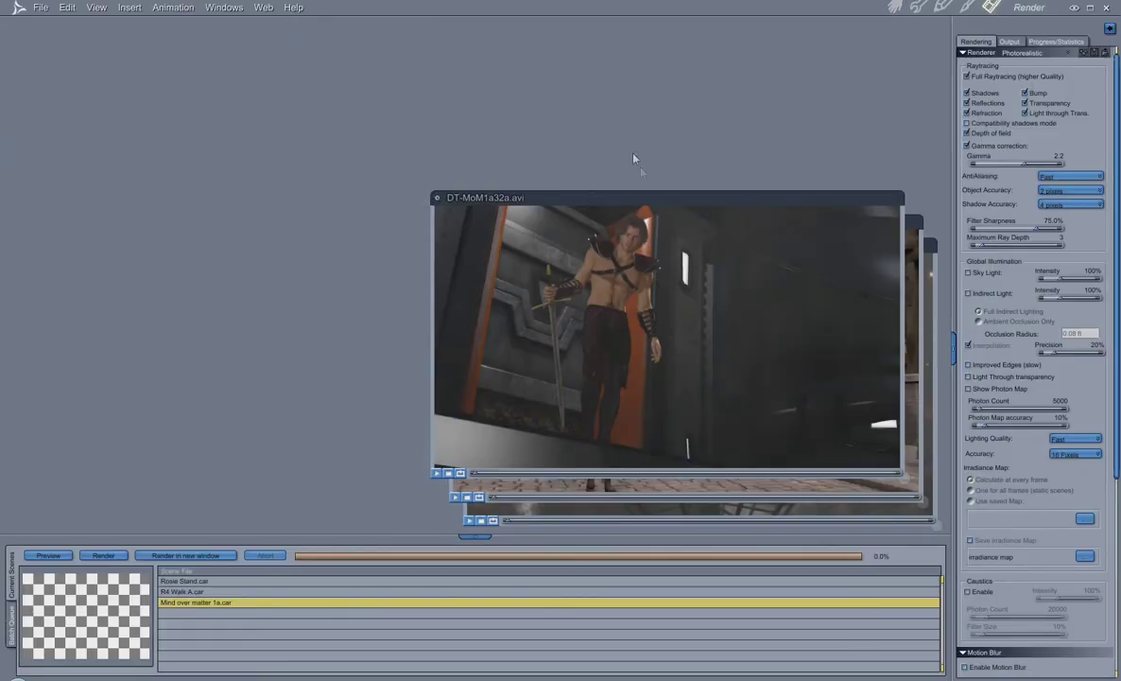
pyautogui.moveTo(646, 198); pyautogui.dragTo(252, 36)
pyautogui.moveTo(512, 321); pyautogui.dragTo(933, 513)
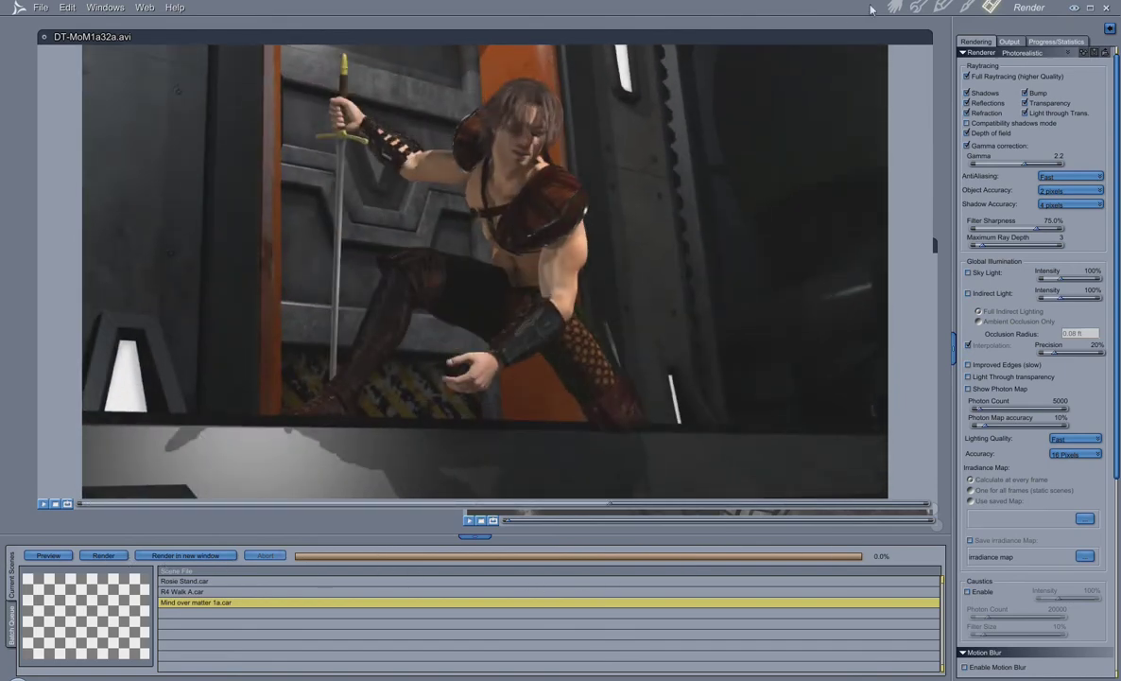
pyautogui.click(894, 8)
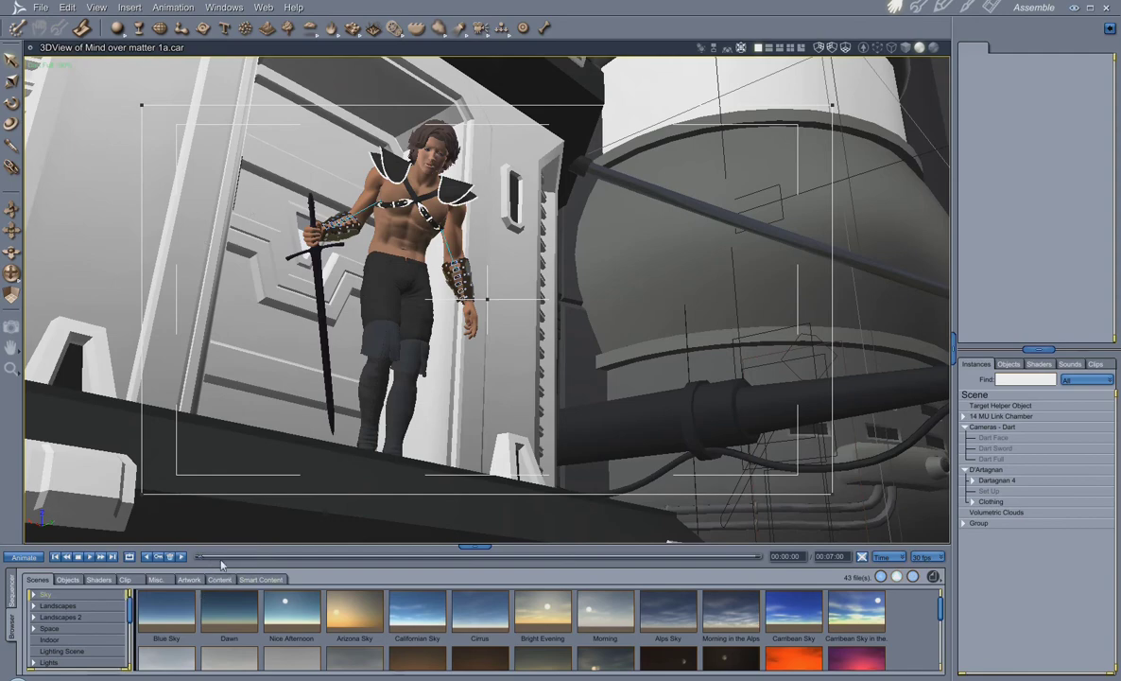
pyautogui.click(258, 558)
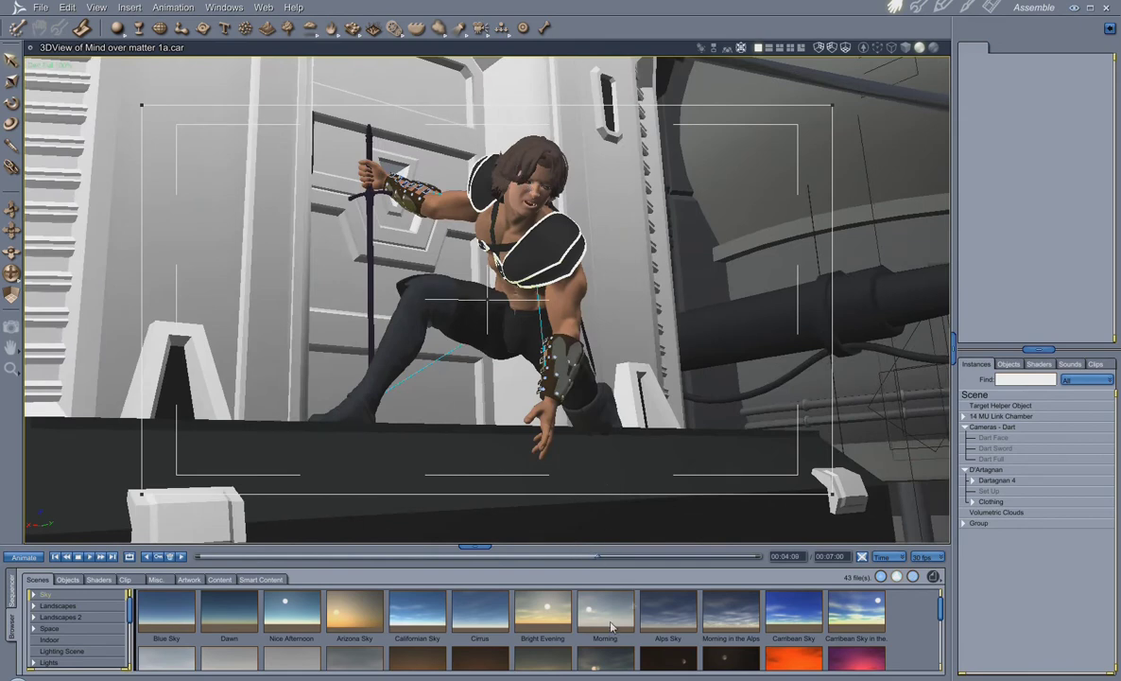
# - Scrub the animation to 00:05:19, view through the Director's Camera, and lower it among the towers
pyautogui.moveTo(620, 561); pyautogui.dragTo(769, 571)
pyautogui.moveTo(601, 582); pyautogui.dragTo(169, 582)
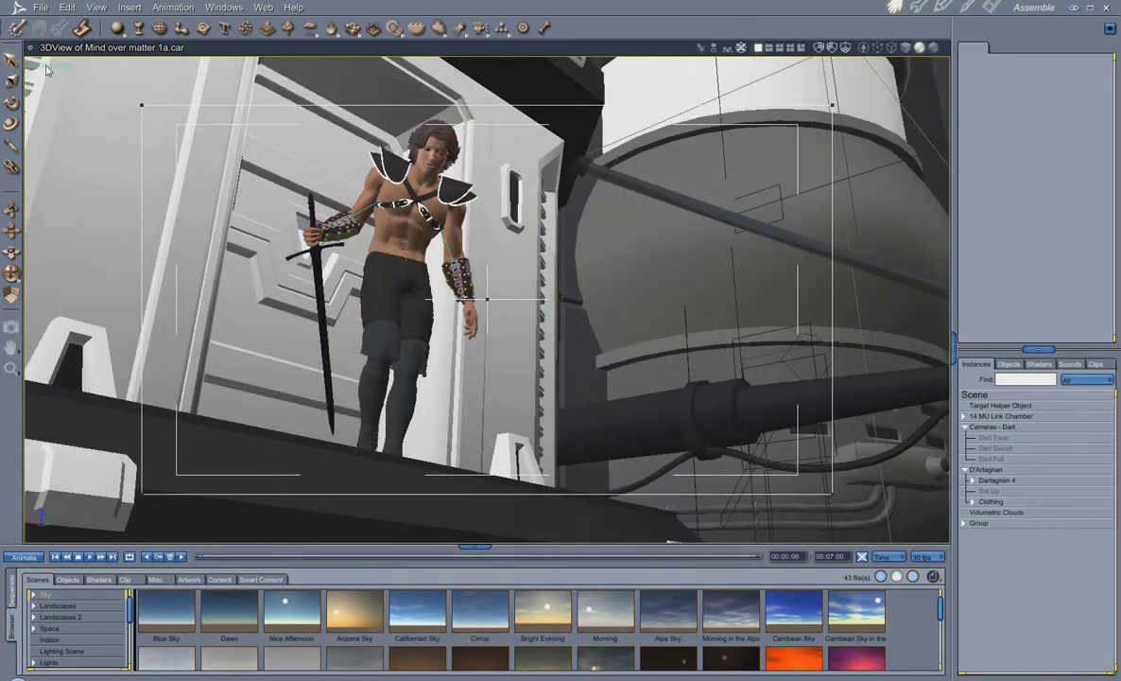
pyautogui.click(50, 66)
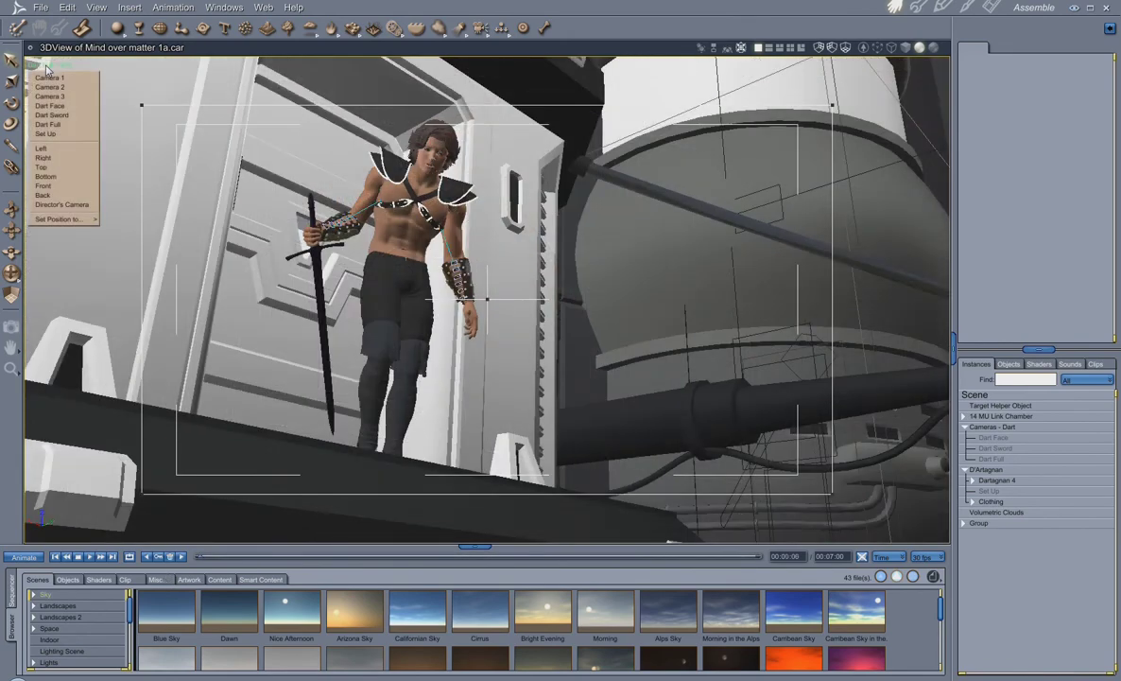
pyautogui.click(57, 204)
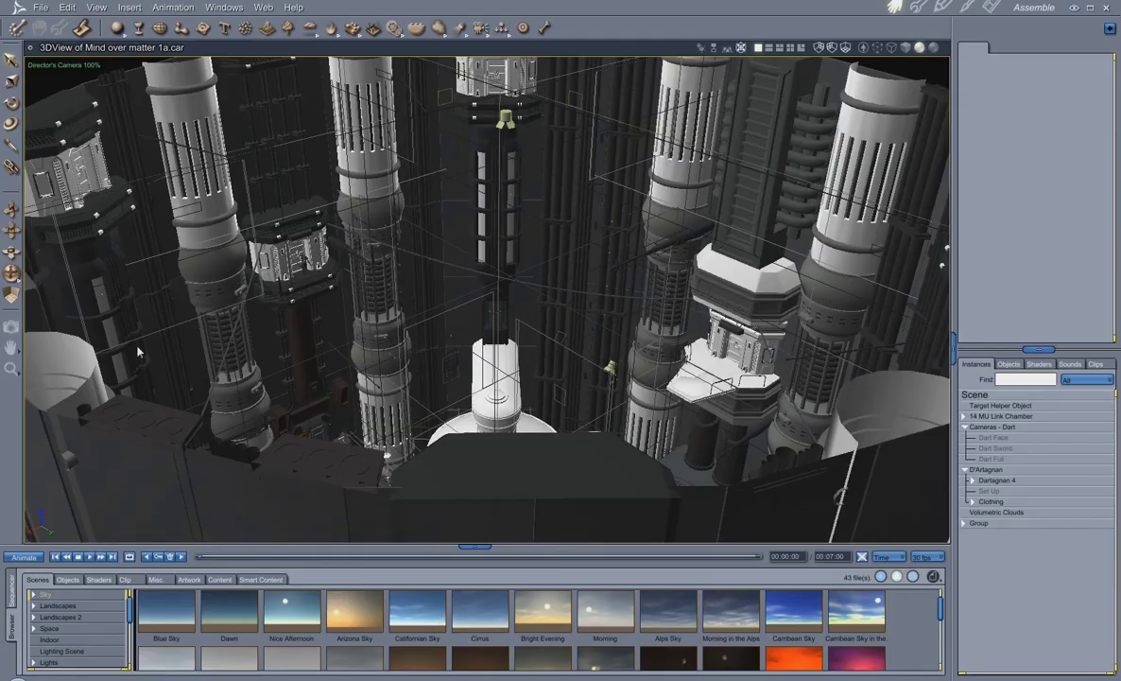
pyautogui.moveTo(12, 251)
pyautogui.mouseDown()
pyautogui.moveTo(21, 249)
pyautogui.moveTo(11, 272)
pyautogui.mouseUp()
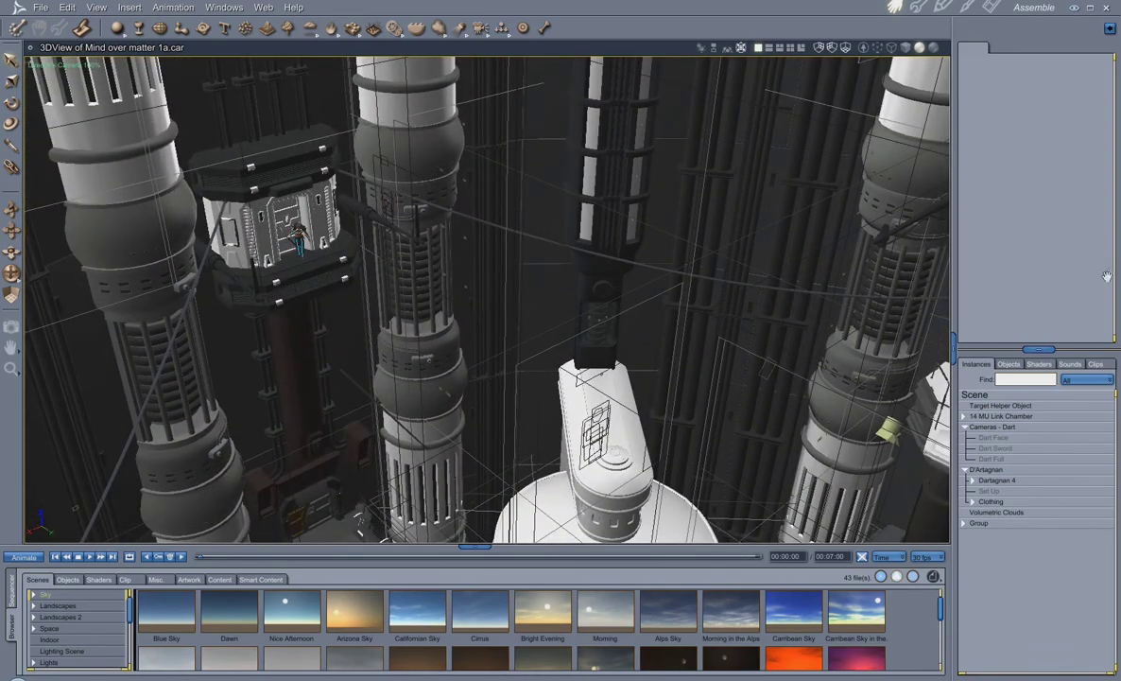
# - Select Scene and show its Interface settings, checking the Medium Scene's Magnitude option
pyautogui.click(974, 396)
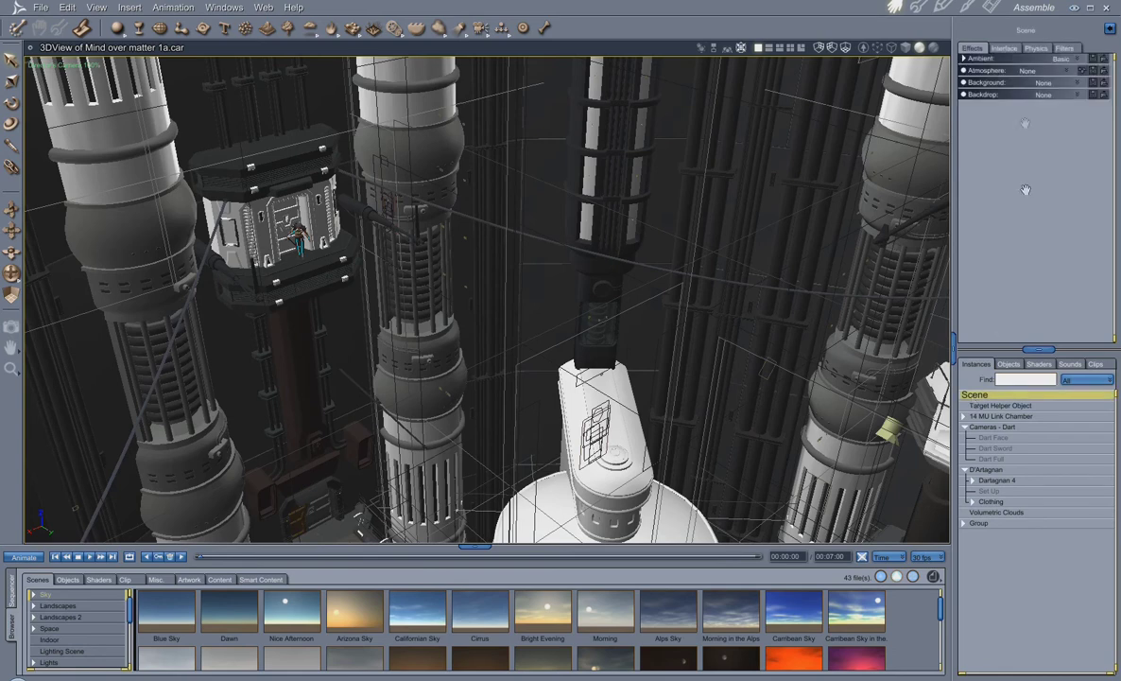
pyautogui.click(1010, 50)
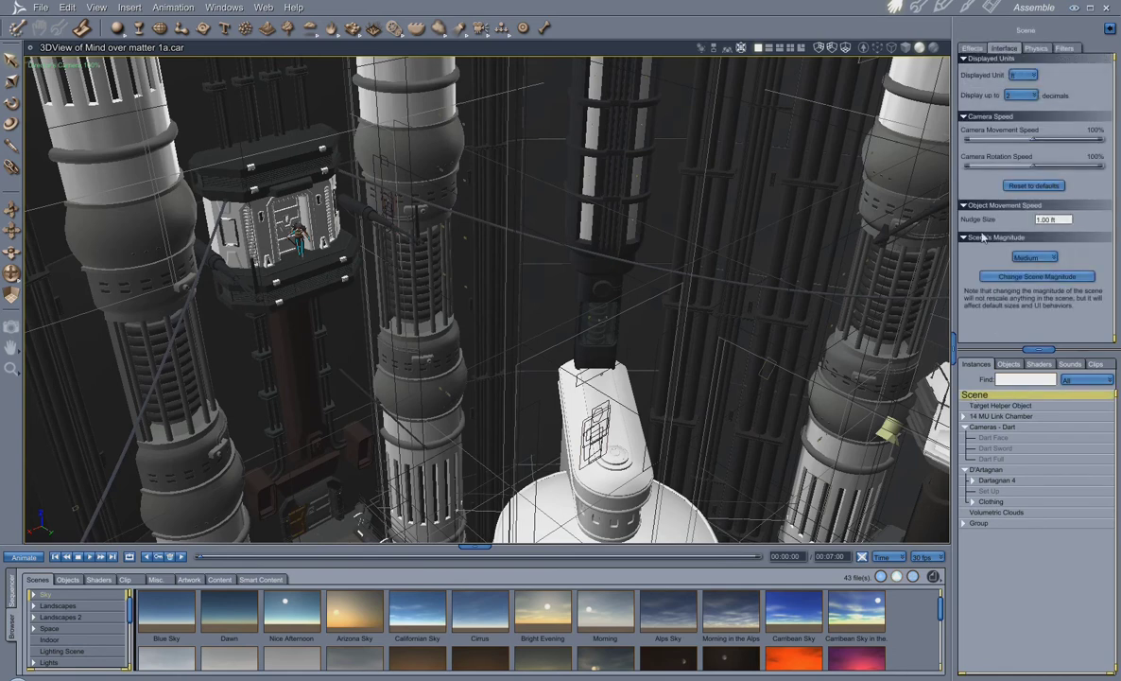
pyautogui.click(1034, 257)
pyautogui.scroll(1, 448, 305)
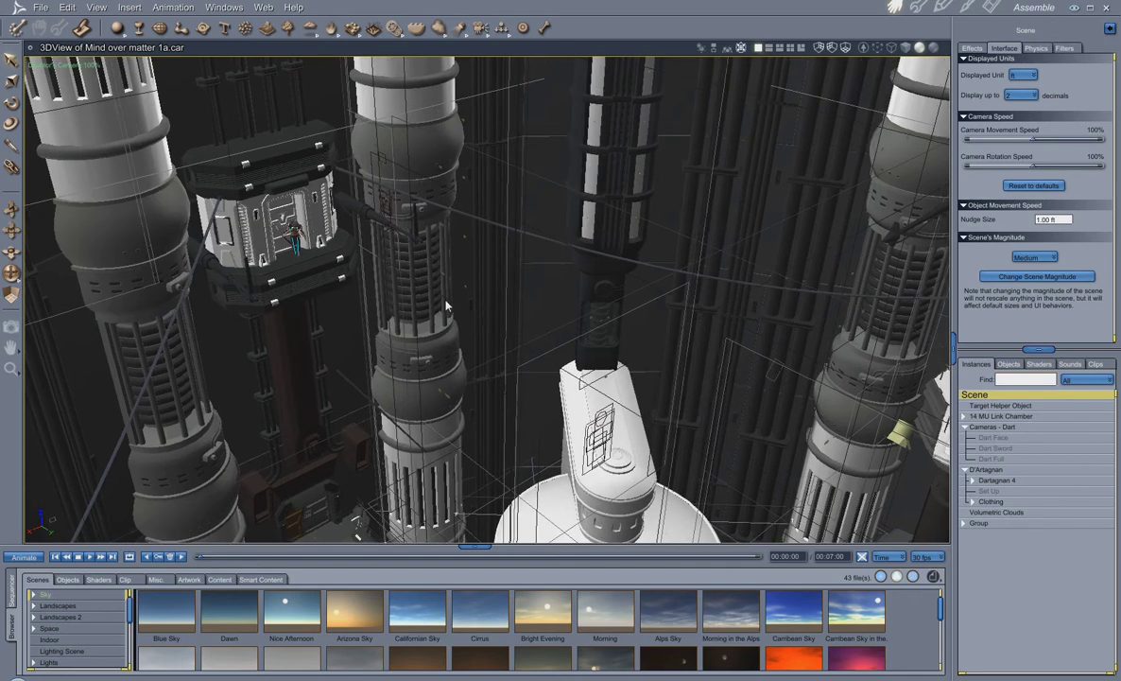
pyautogui.scroll(3, 448, 306)
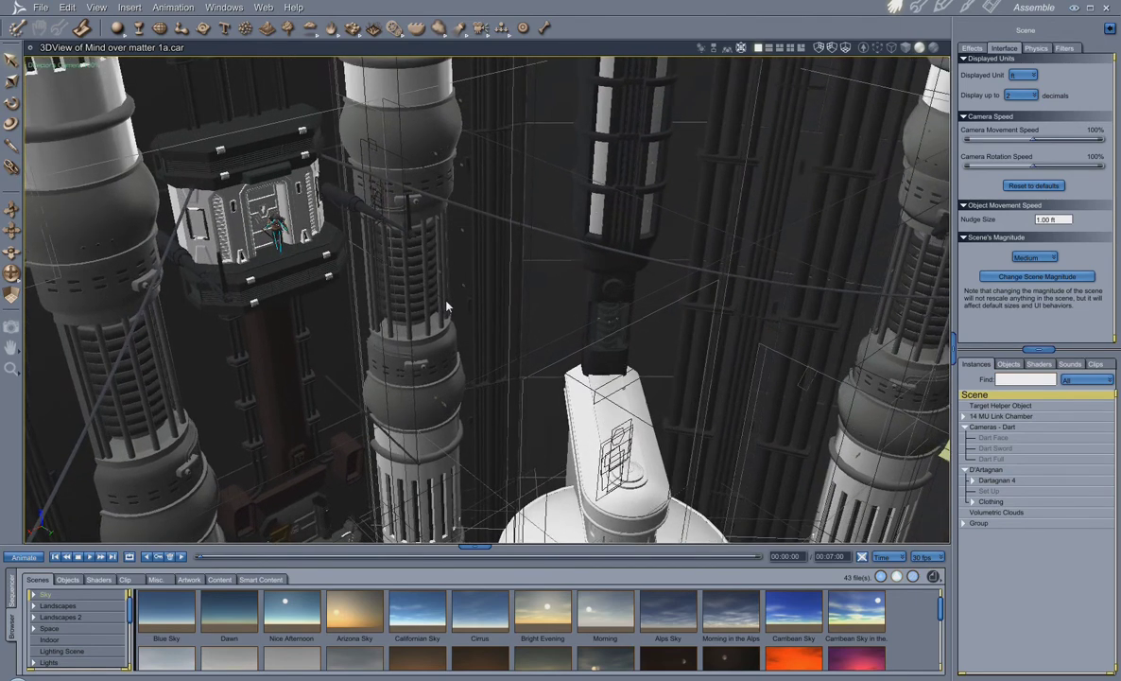
pyautogui.scroll(4, 448, 305)
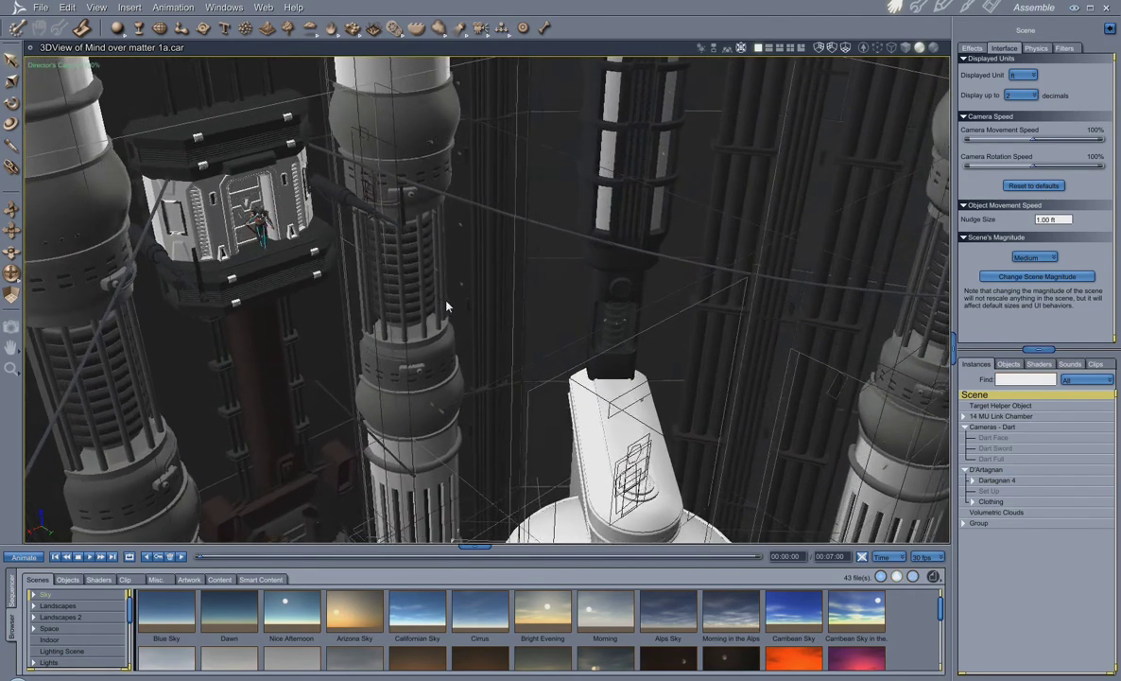
pyautogui.scroll(5, 448, 306)
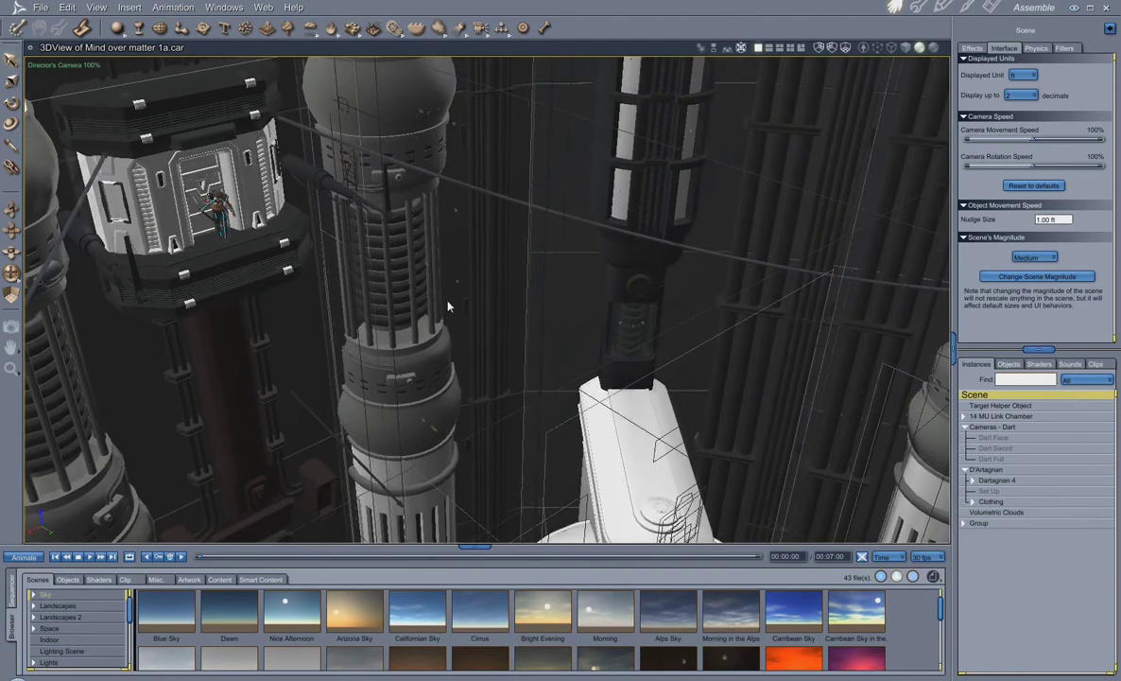
pyautogui.scroll(2, 449, 305)
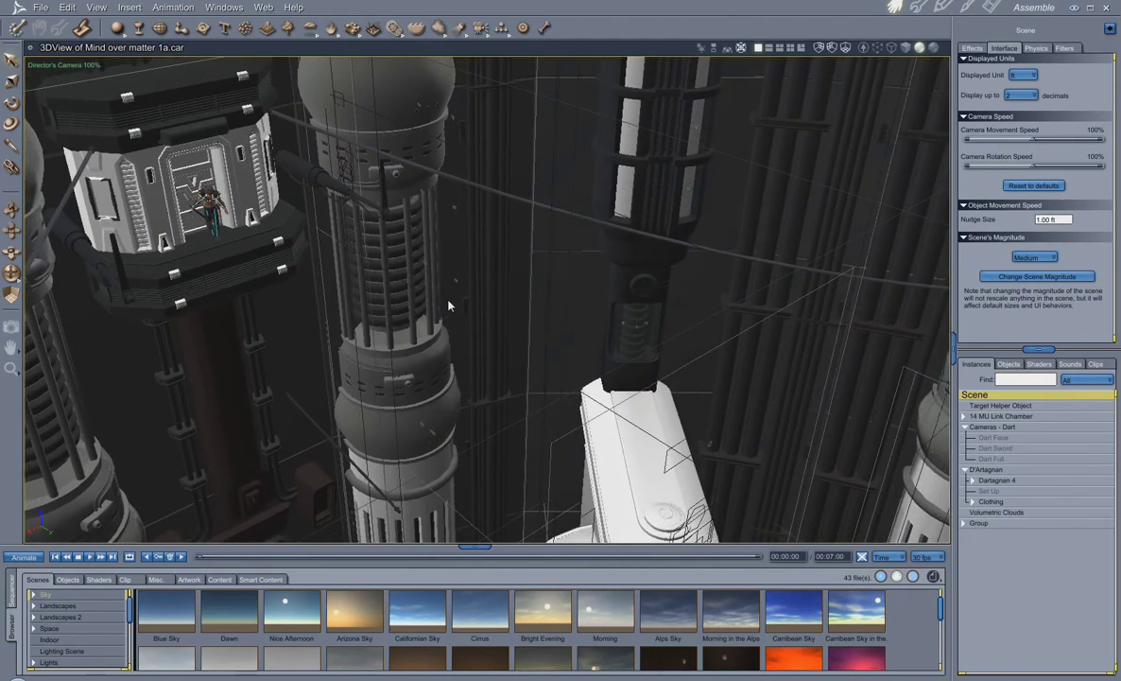
pyautogui.scroll(2, 448, 305)
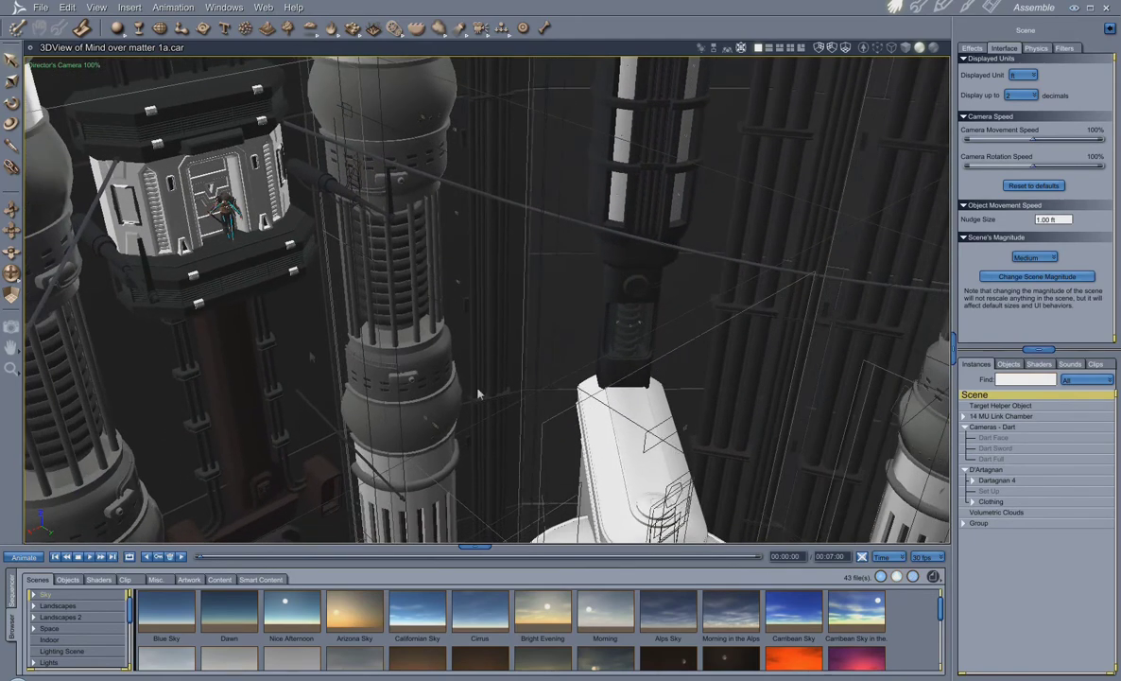
# - Move the camera back and down among the pillars, then browse the Landscapes presets
pyautogui.moveTo(16, 266)
pyautogui.mouseDown()
pyautogui.moveTo(16, 303)
pyautogui.moveTo(16, 263)
pyautogui.mouseUp()
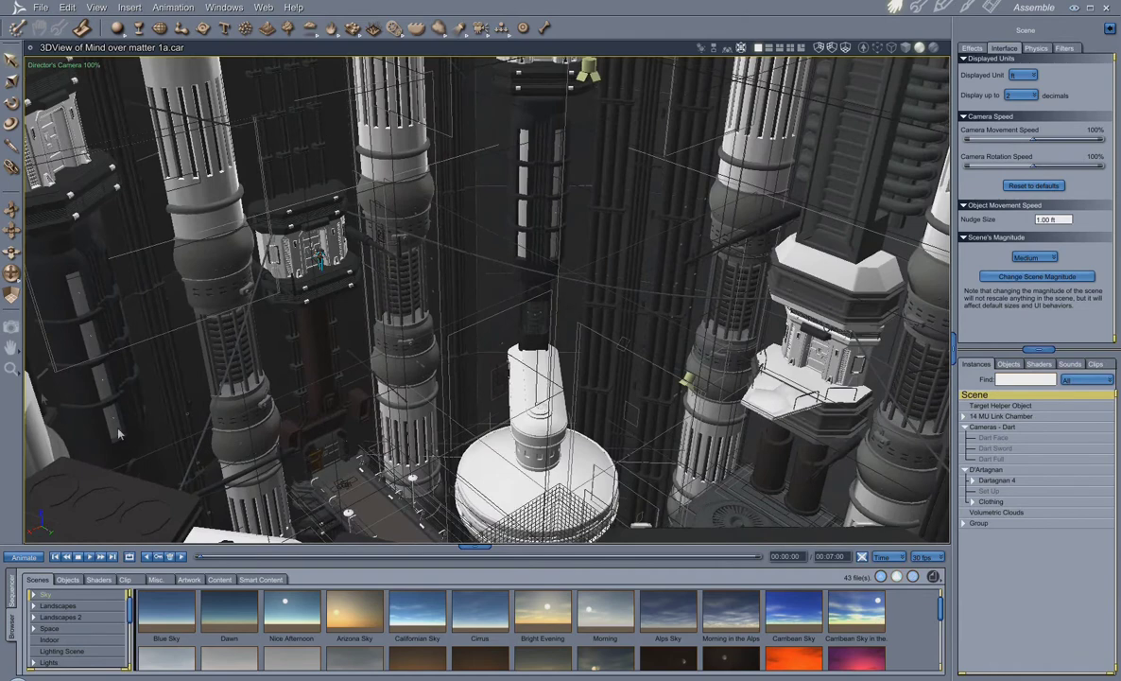
pyautogui.moveTo(11, 251); pyautogui.dragTo(11, 221)
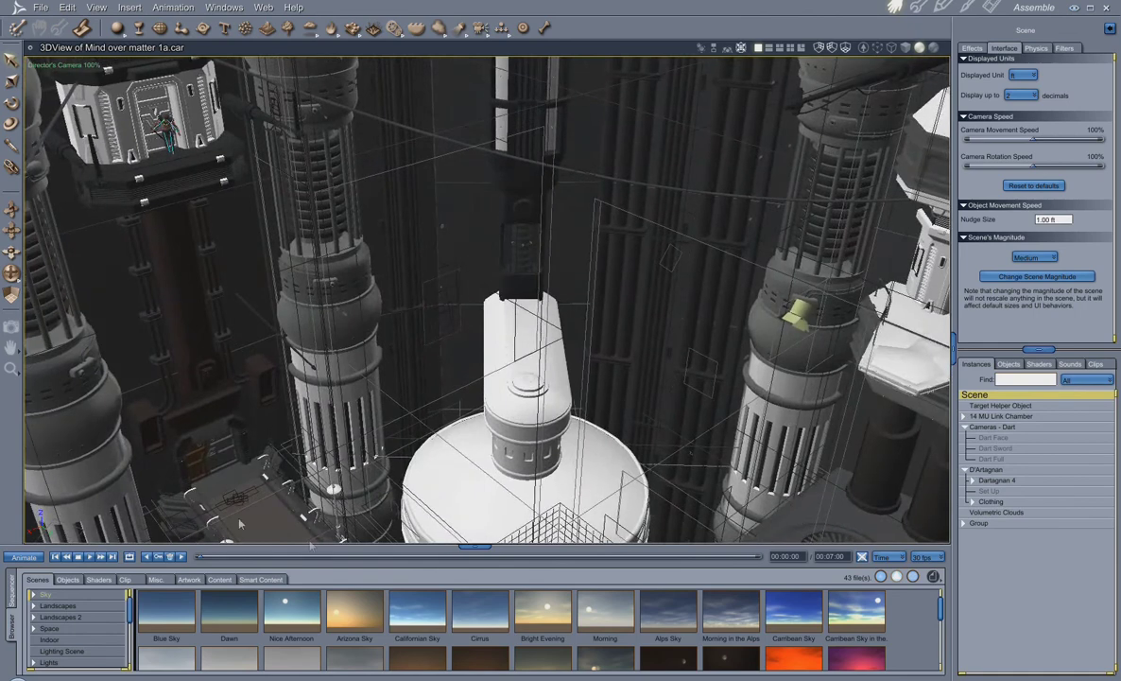
pyautogui.click(56, 605)
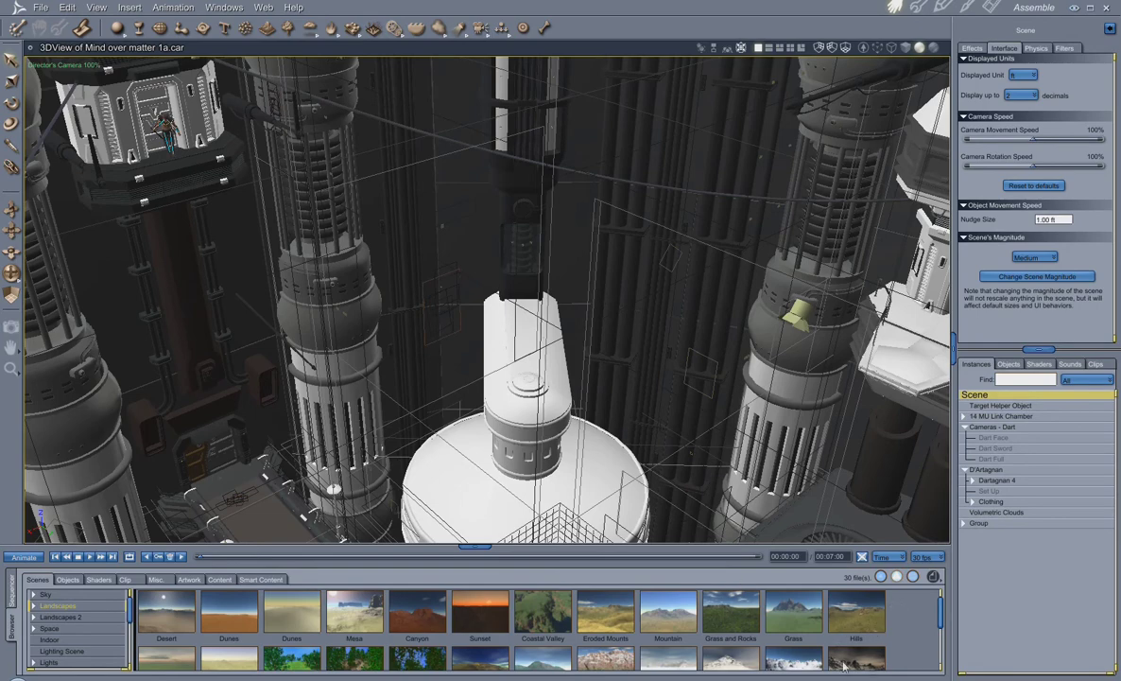
# - Reframe the camera on the towers and show the scene's Effects settings with background None
pyautogui.moveTo(13, 222); pyautogui.dragTo(14, 248)
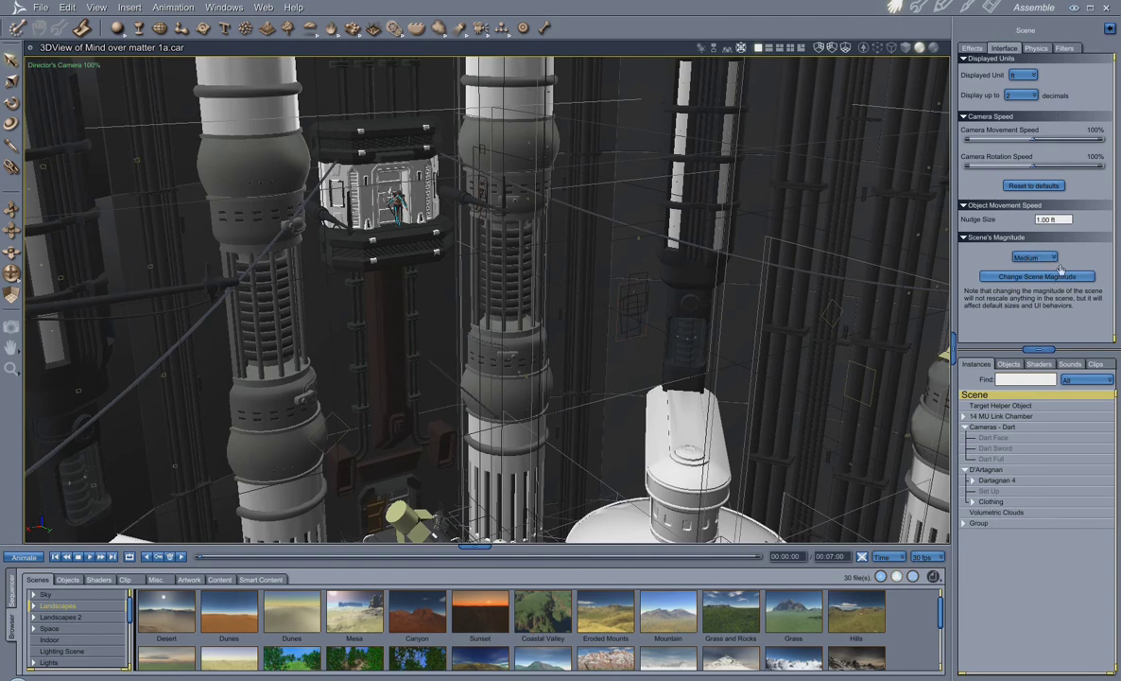
pyautogui.click(973, 49)
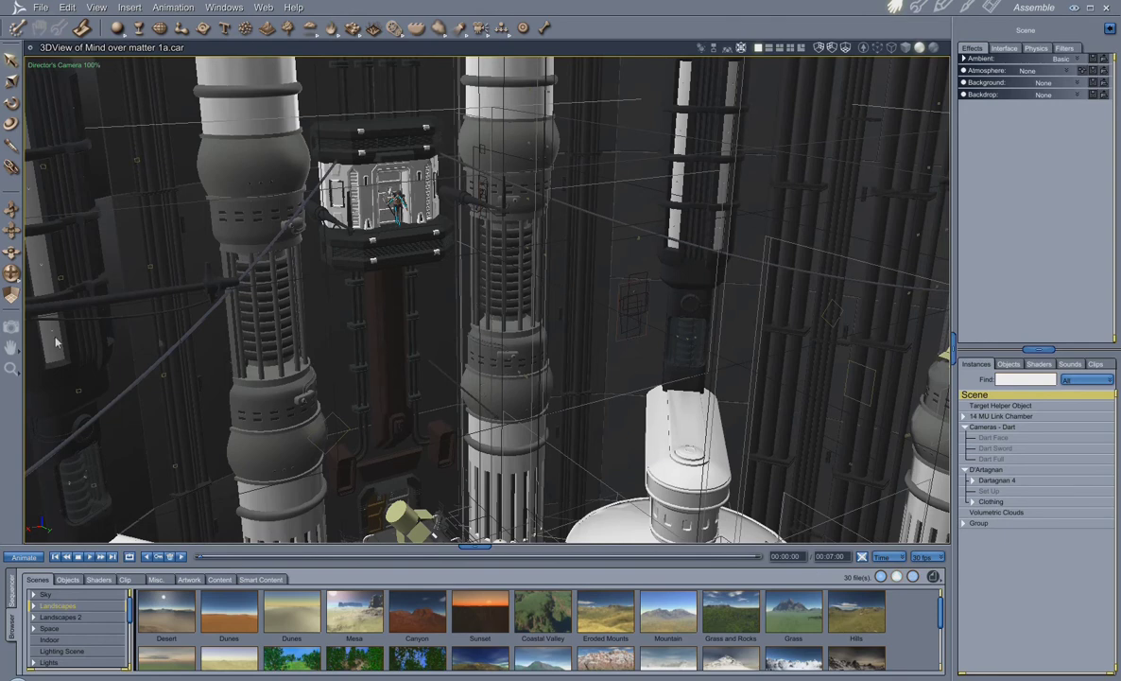
pyautogui.moveTo(12, 272); pyautogui.dragTo(11, 213)
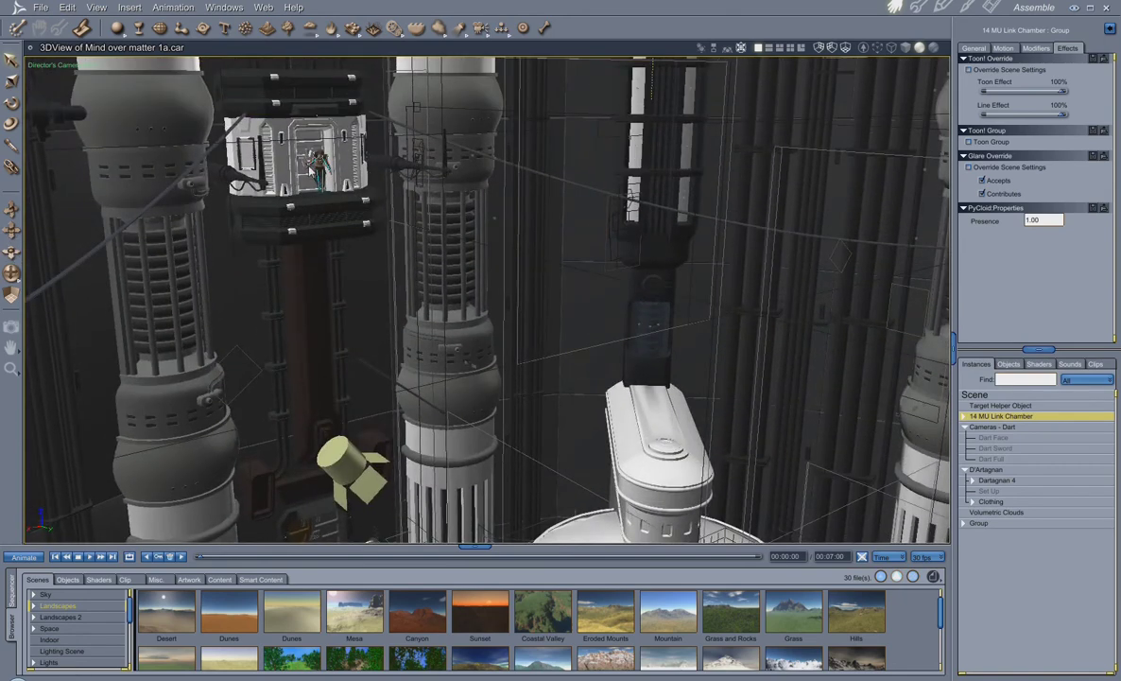
# - Move the camera through the columns, select Volumetric Clouds, and orbit out over the whole tower
pyautogui.moveTo(21, 265); pyautogui.dragTo(277, 314)
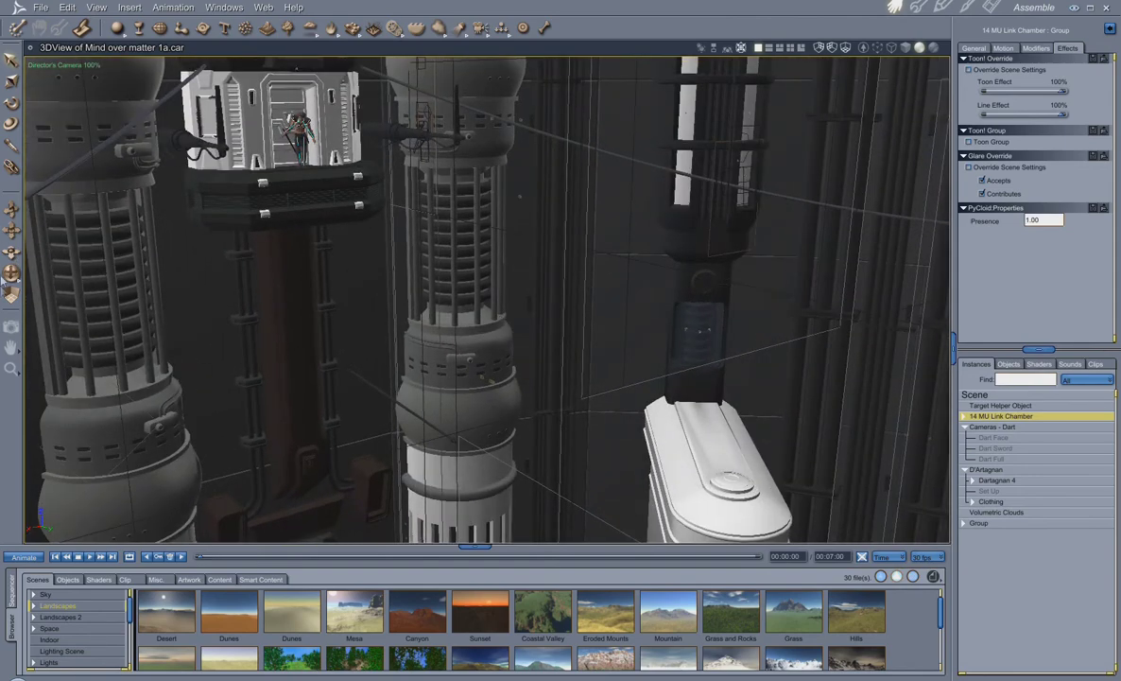
pyautogui.moveTo(13, 231); pyautogui.dragTo(12, 224)
pyautogui.moveTo(730, 354); pyautogui.dragTo(781, 414)
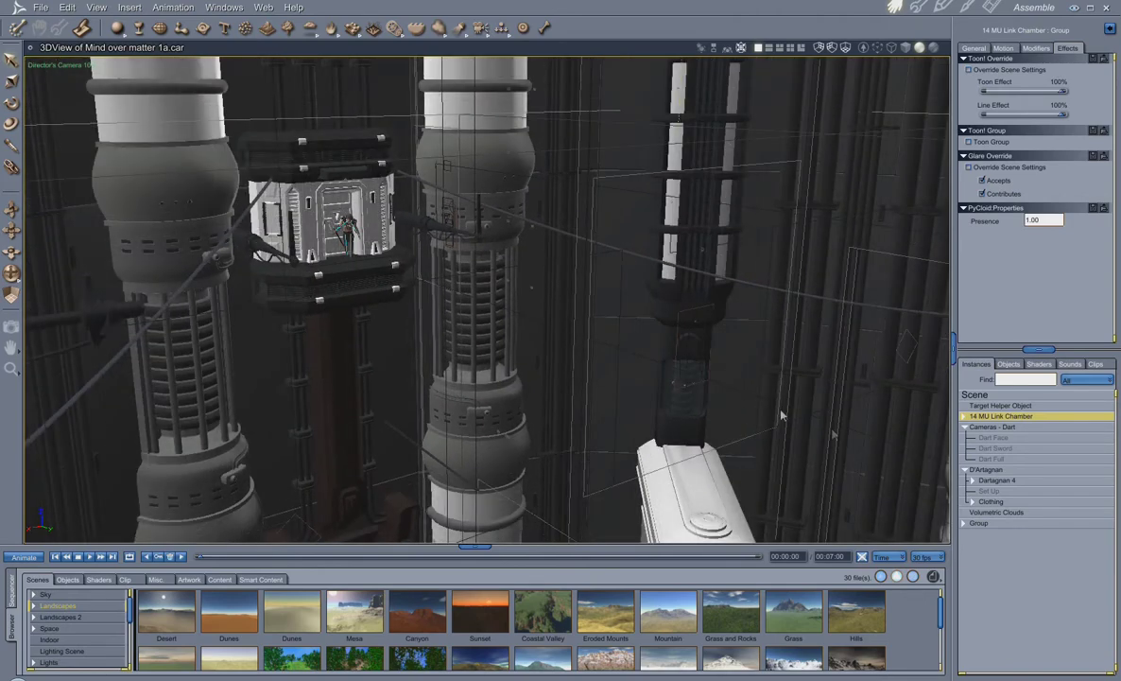
pyautogui.click(1014, 515)
pyautogui.moveTo(421, 274); pyautogui.dragTo(464, 304)
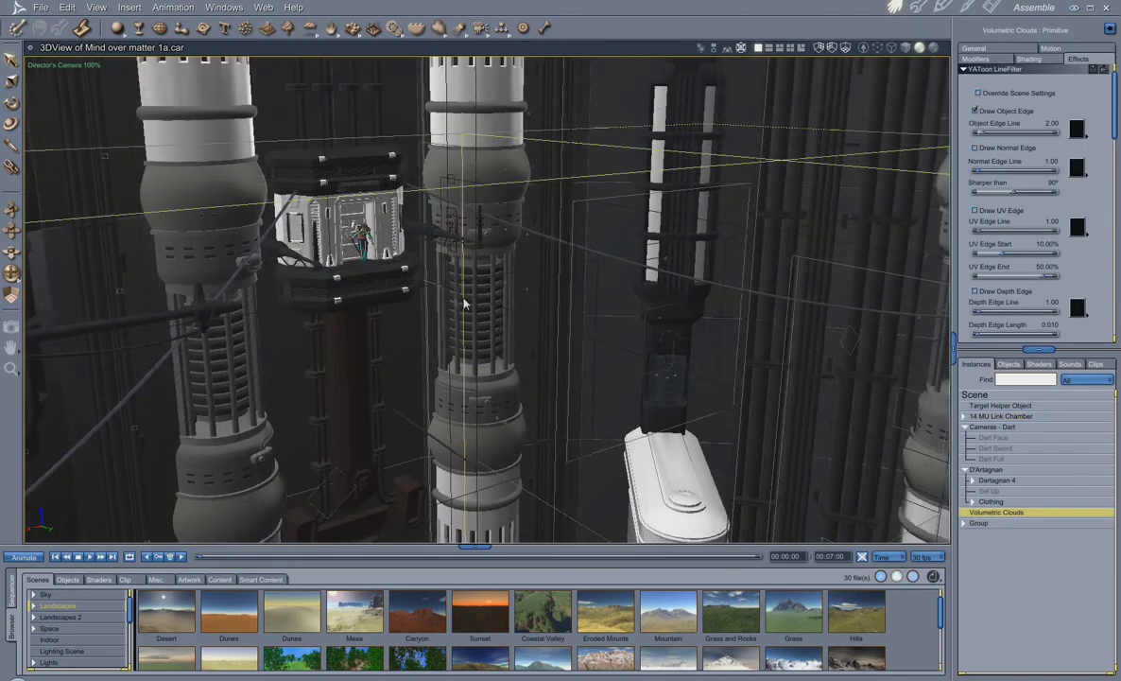
pyautogui.scroll(5, 463, 303)
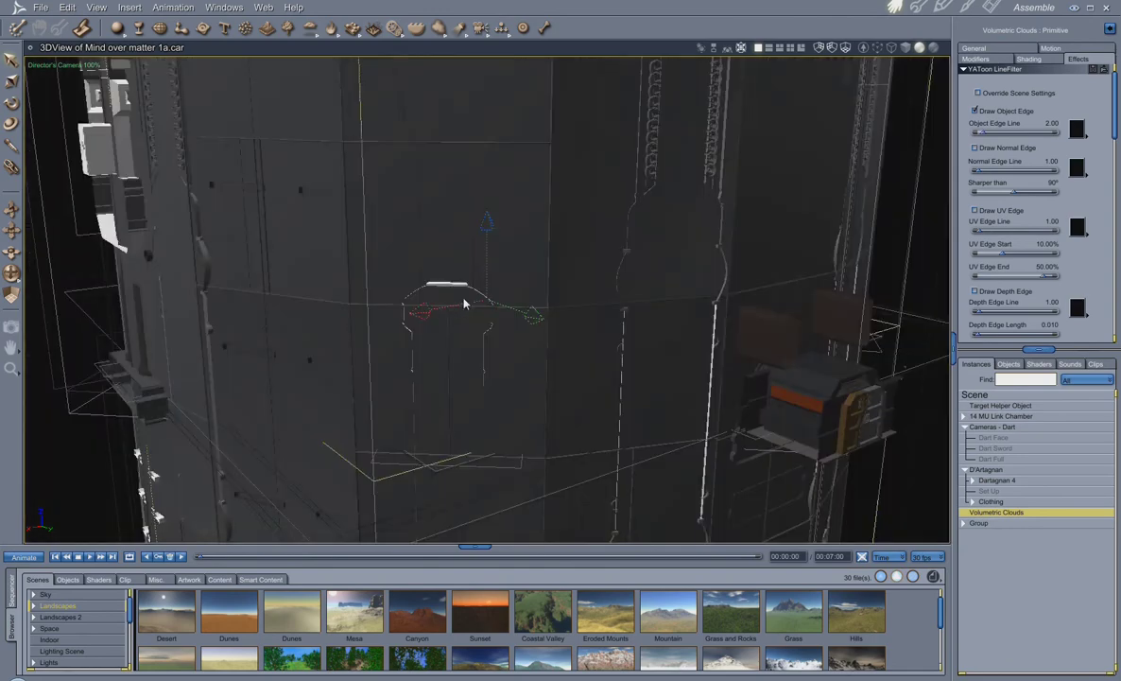
pyautogui.moveTo(12, 272)
pyautogui.mouseDown()
pyautogui.moveTo(27, 257)
pyautogui.moveTo(17, 238)
pyautogui.moveTo(11, 259)
pyautogui.mouseUp()
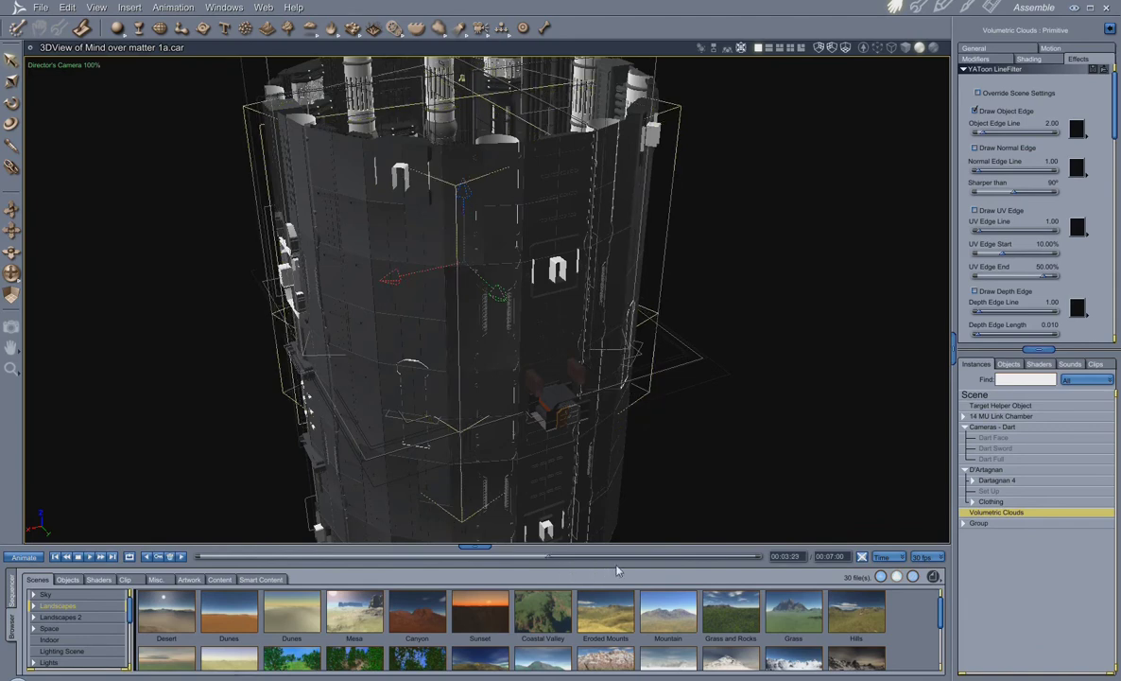
# - Switch to the Render room, scrub through the DT-MoM1a32a.avi movie, then close it
pyautogui.click(991, 7)
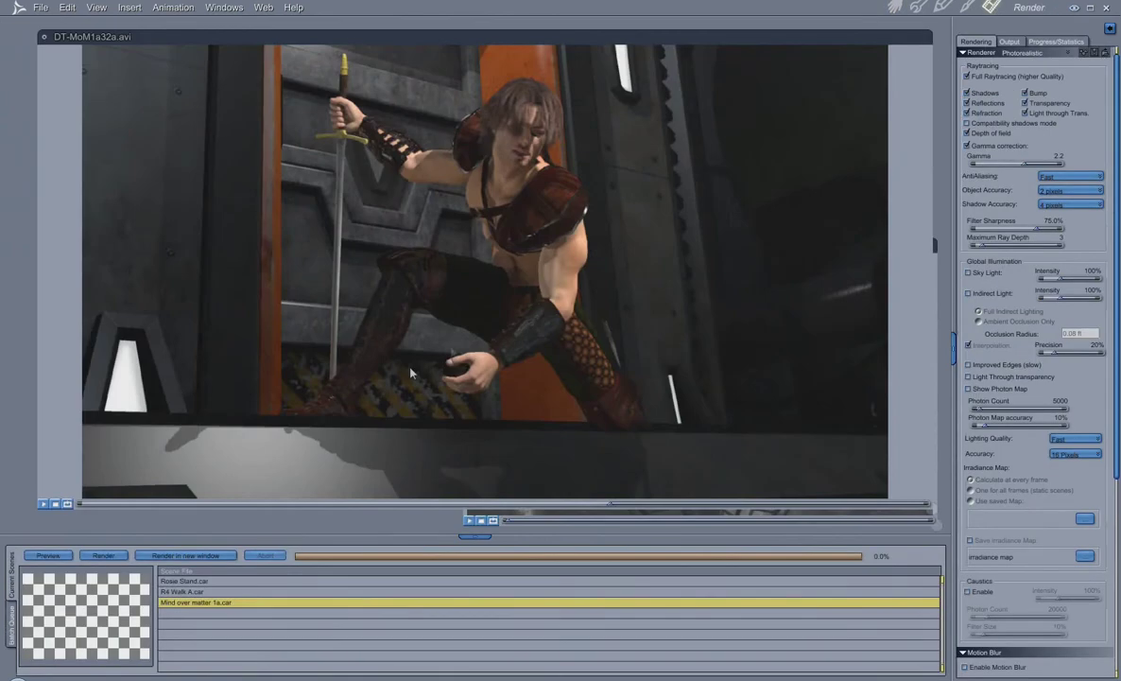
pyautogui.moveTo(119, 507); pyautogui.dragTo(737, 482)
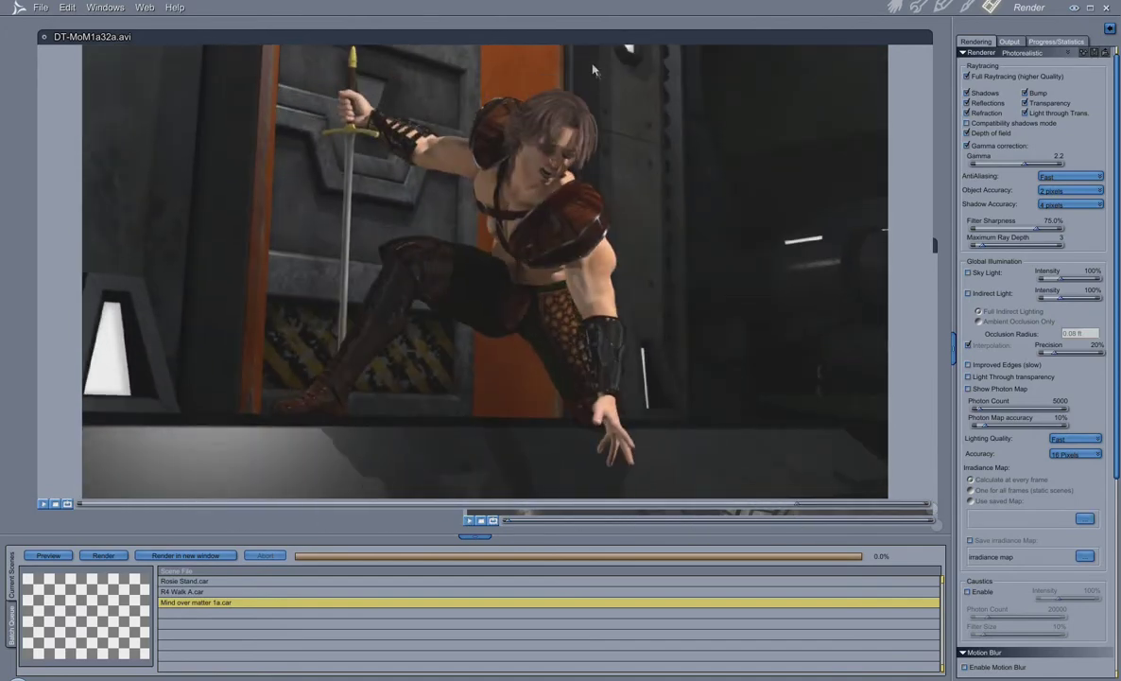
pyautogui.click(42, 38)
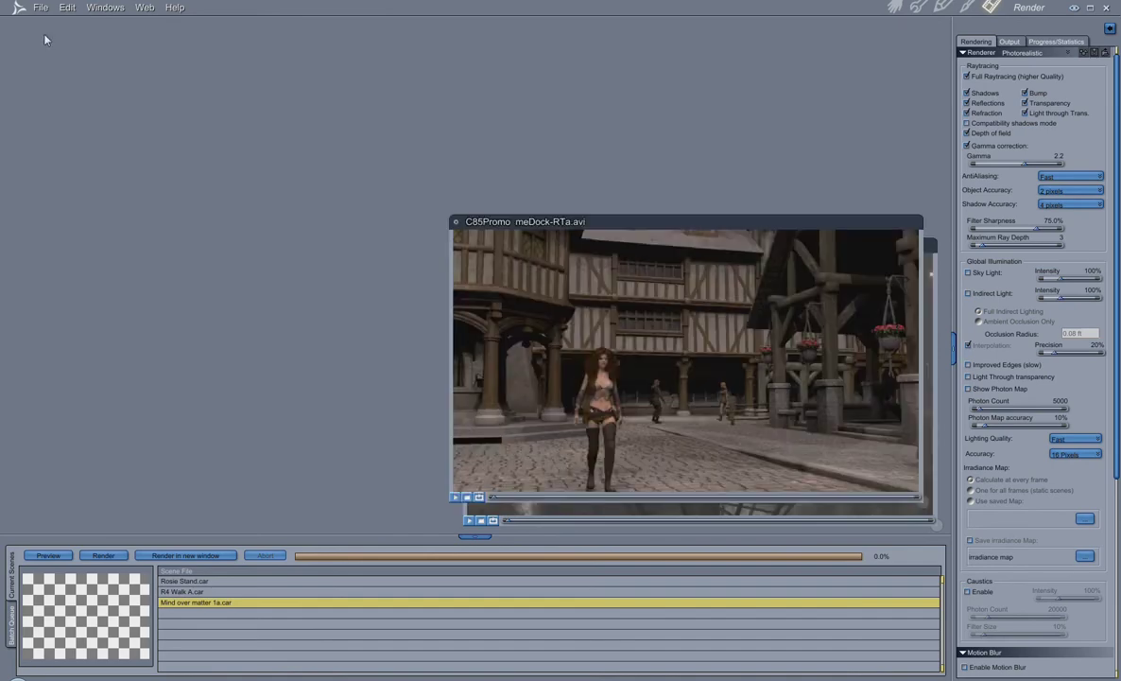
# - Move the C85Promo meDock-RTa.avi movie window to the top-left and enlarge it
pyautogui.moveTo(594, 221); pyautogui.dragTo(178, 24)
pyautogui.moveTo(508, 302); pyautogui.dragTo(933, 528)
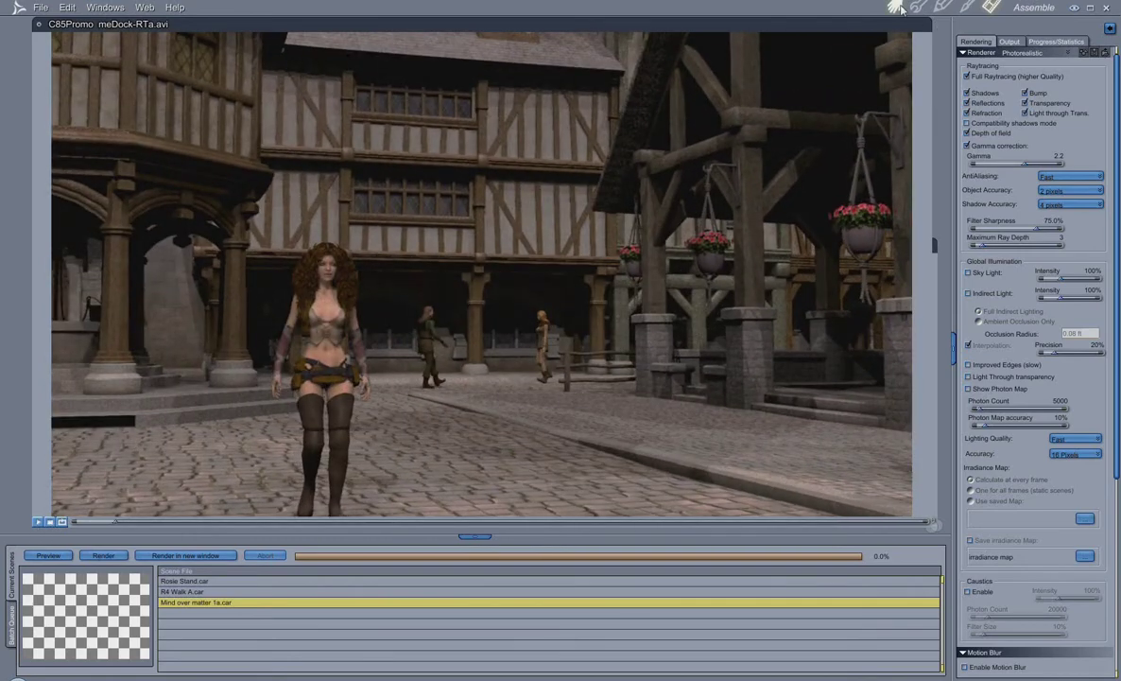
# - Return to the Assemble room and close Mind over matter 1a.car without saving
pyautogui.click(894, 7)
pyautogui.click(30, 48)
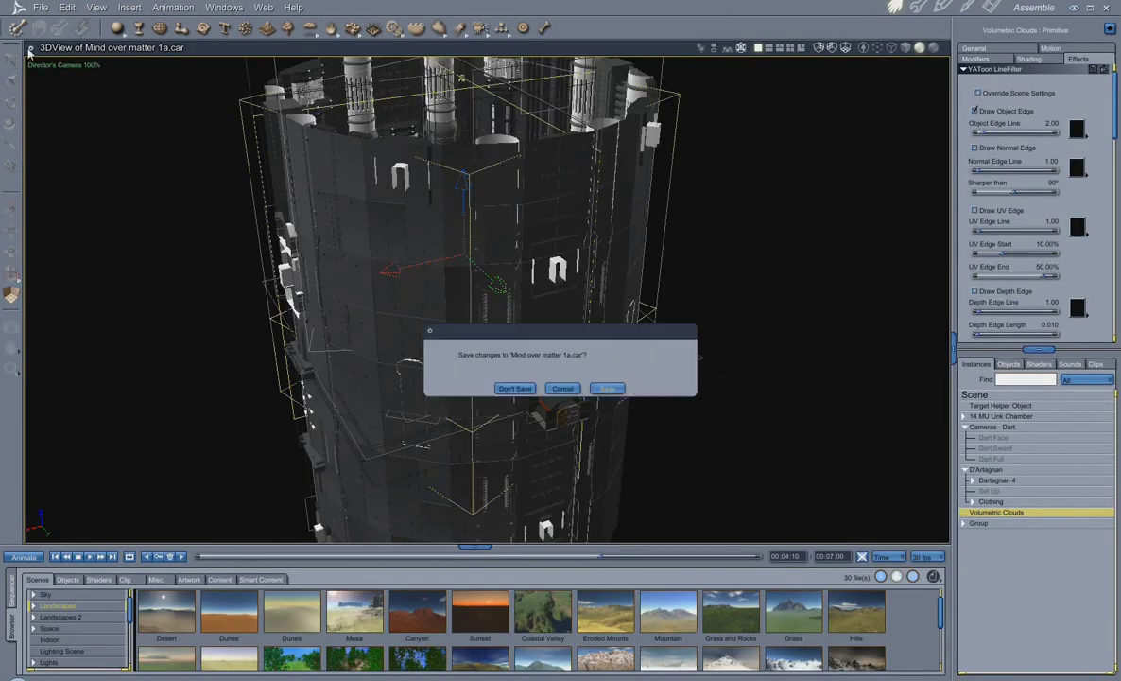
pyautogui.click(516, 389)
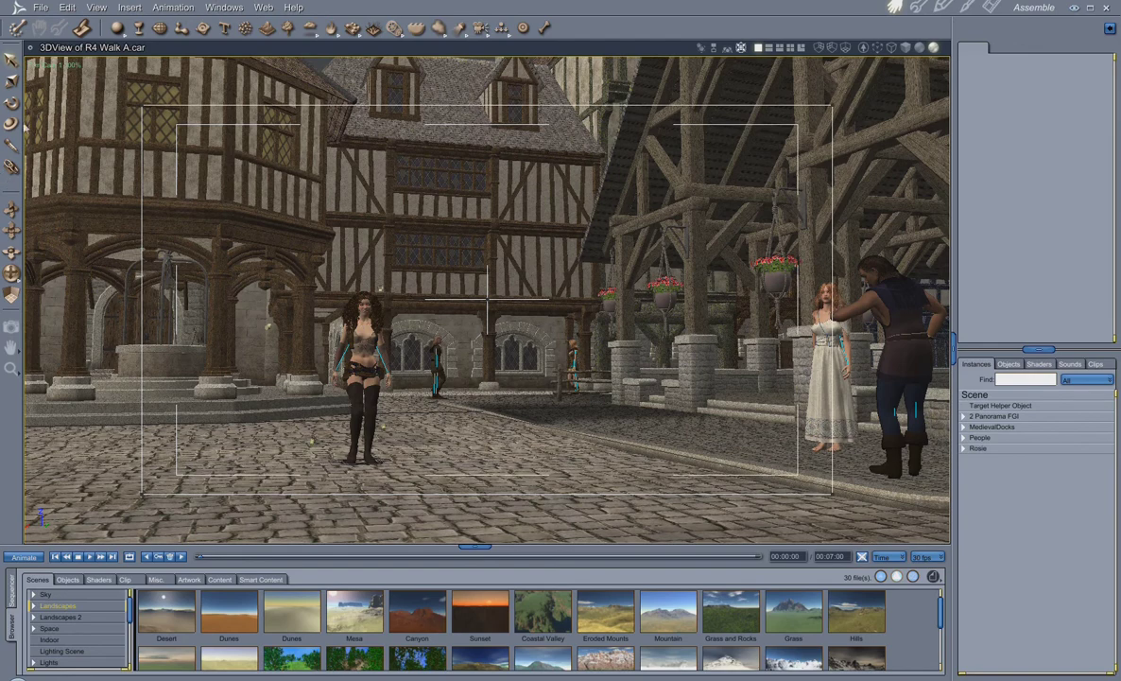
# - View through the Scene Cam and fly it over the docks and river toward the castle tower
pyautogui.click(48, 66)
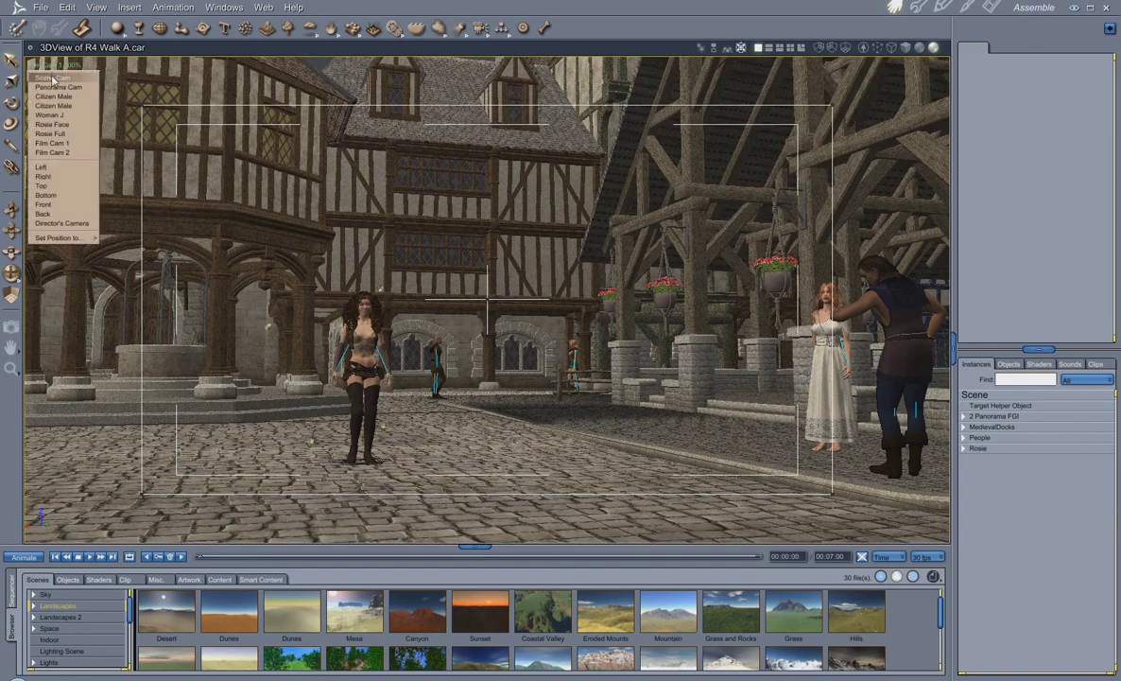
pyautogui.click(53, 77)
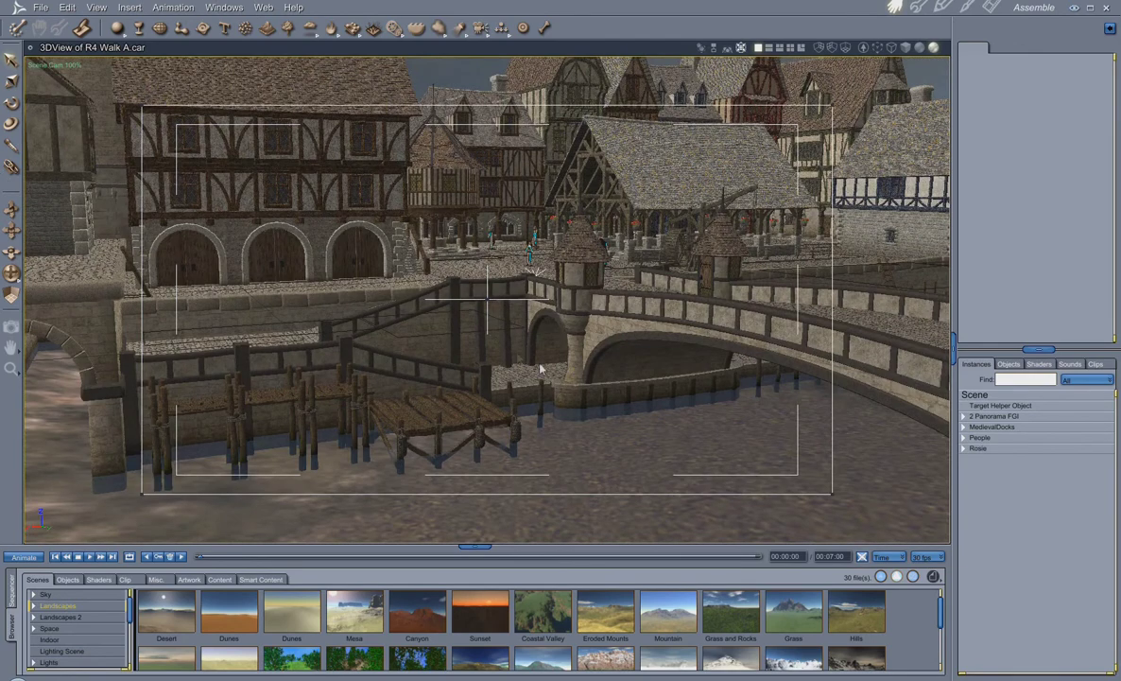
pyautogui.moveTo(12, 270); pyautogui.dragTo(13, 248)
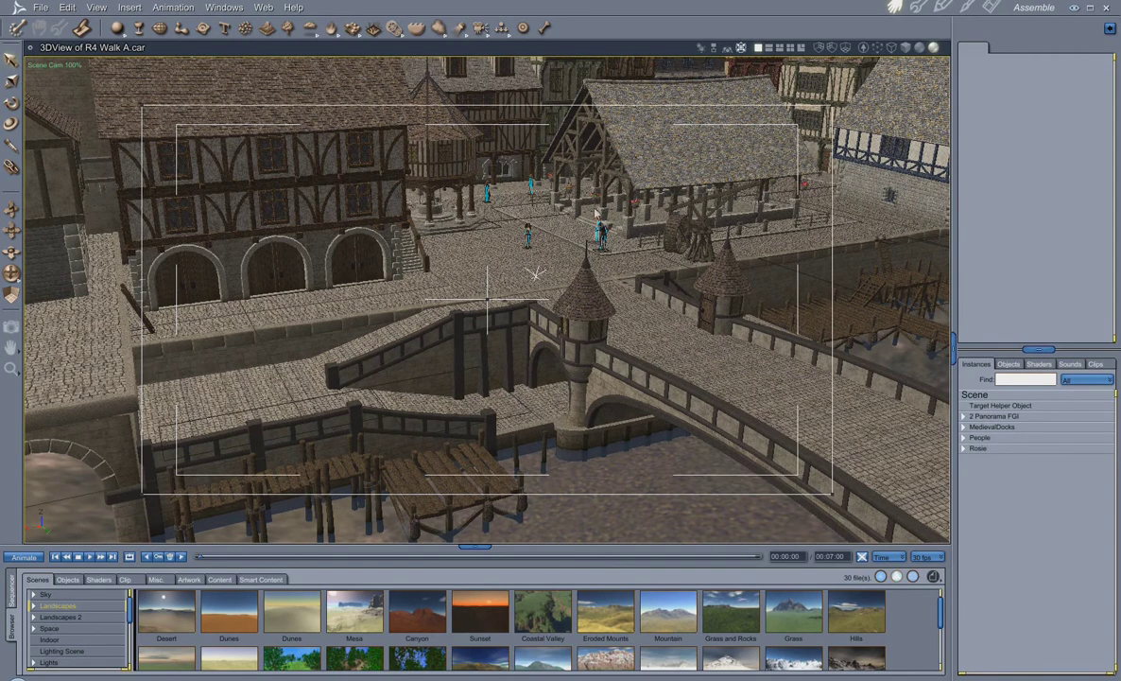
pyautogui.moveTo(11, 249); pyautogui.dragTo(11, 265)
pyautogui.moveTo(447, 293); pyautogui.dragTo(447, 287)
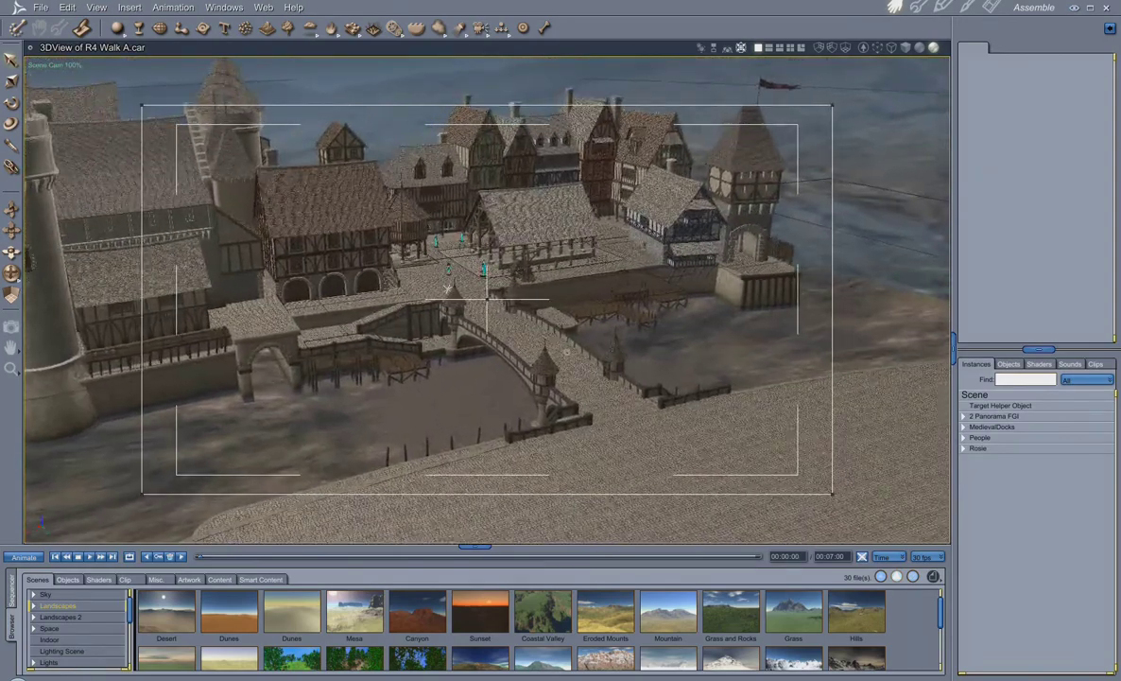
pyautogui.moveTo(11, 253); pyautogui.dragTo(11, 242)
pyautogui.moveTo(446, 288); pyautogui.dragTo(448, 288)
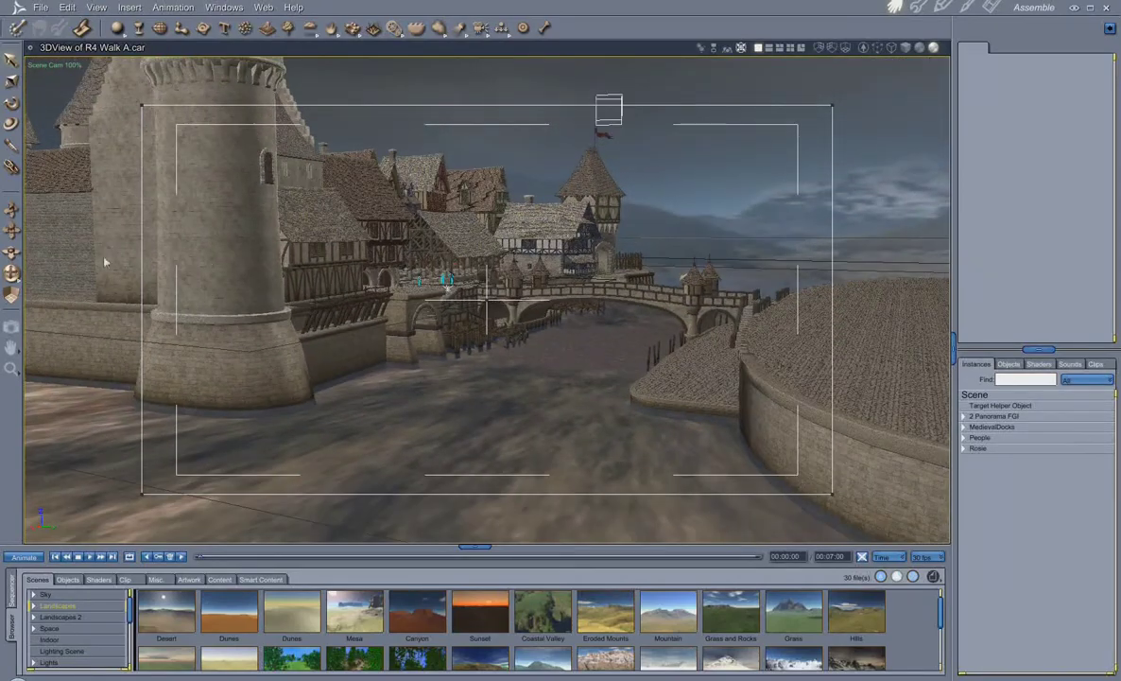
# - Peek inside the MedievalDocks group, then bring the camera close over the town square and bridge
pyautogui.click(965, 427)
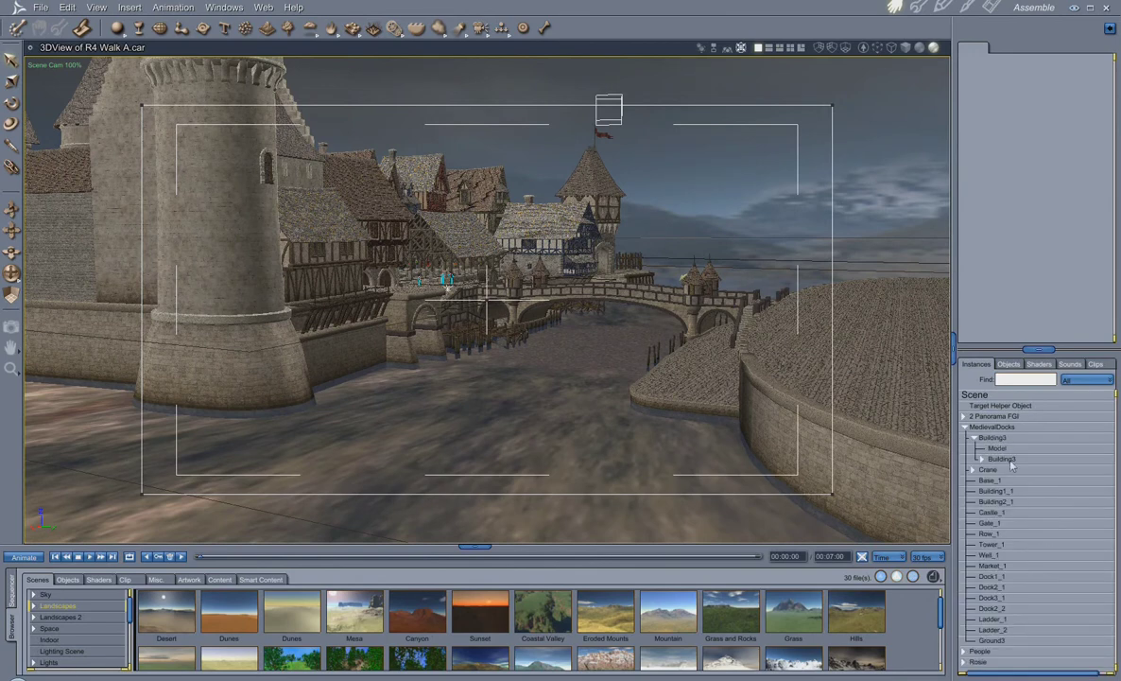
pyautogui.click(965, 427)
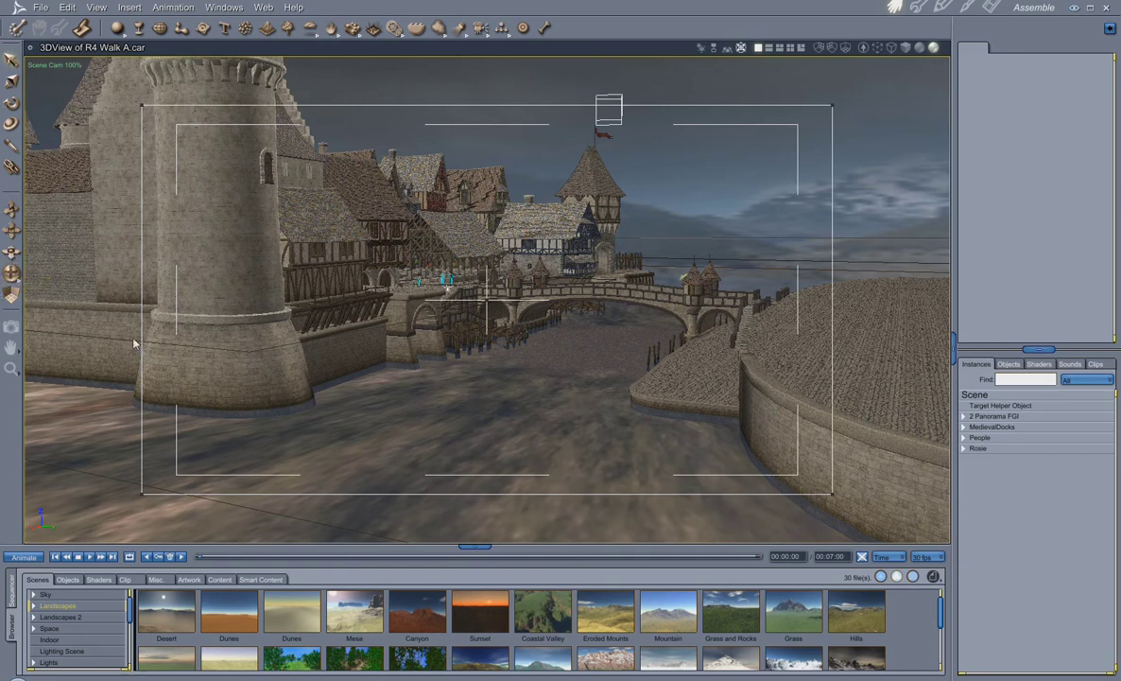
pyautogui.moveTo(415, 375); pyautogui.dragTo(535, 378)
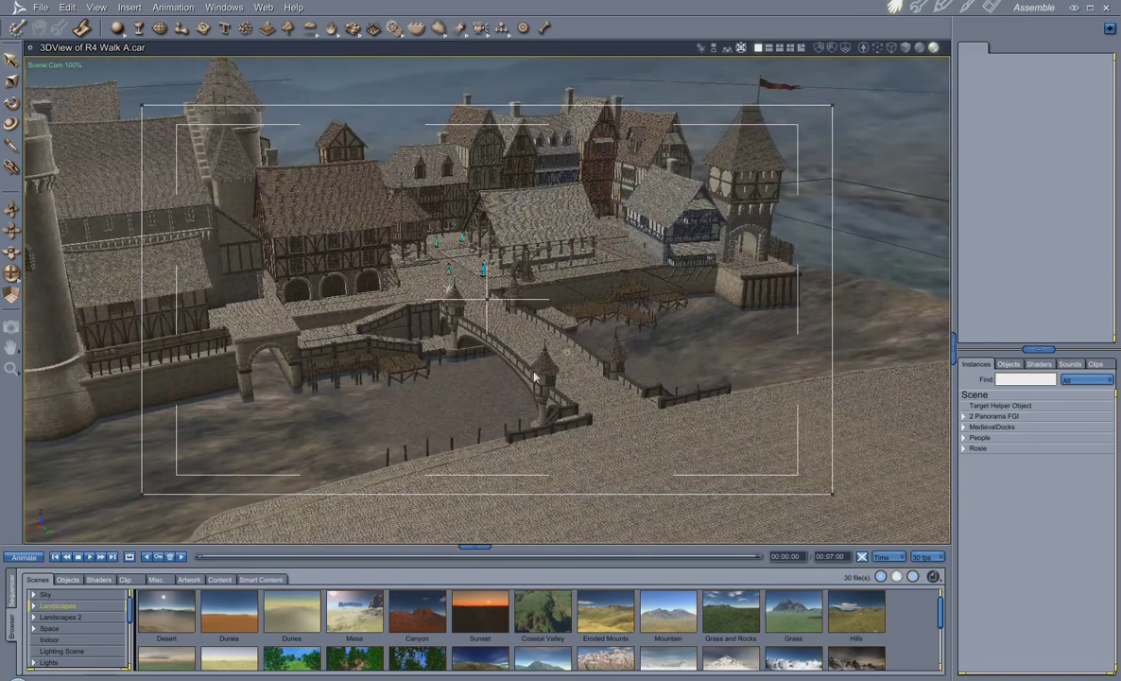
pyautogui.moveTo(686, 257); pyautogui.dragTo(727, 303)
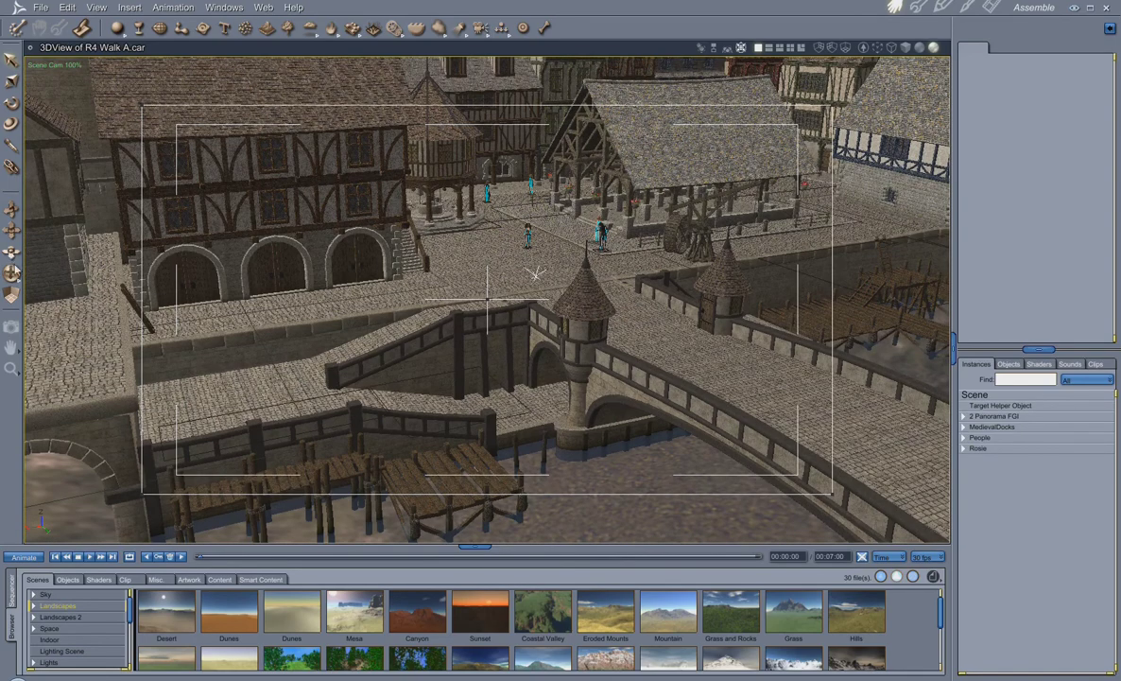
pyautogui.moveTo(12, 250); pyautogui.dragTo(11, 272)
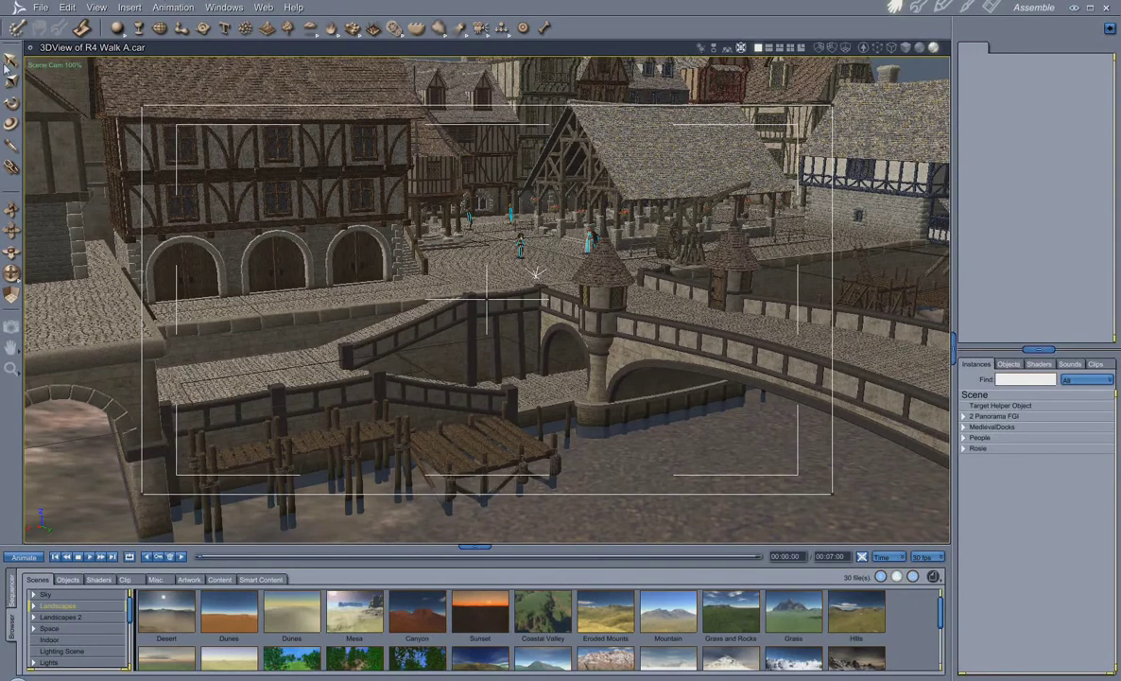
pyautogui.click(47, 67)
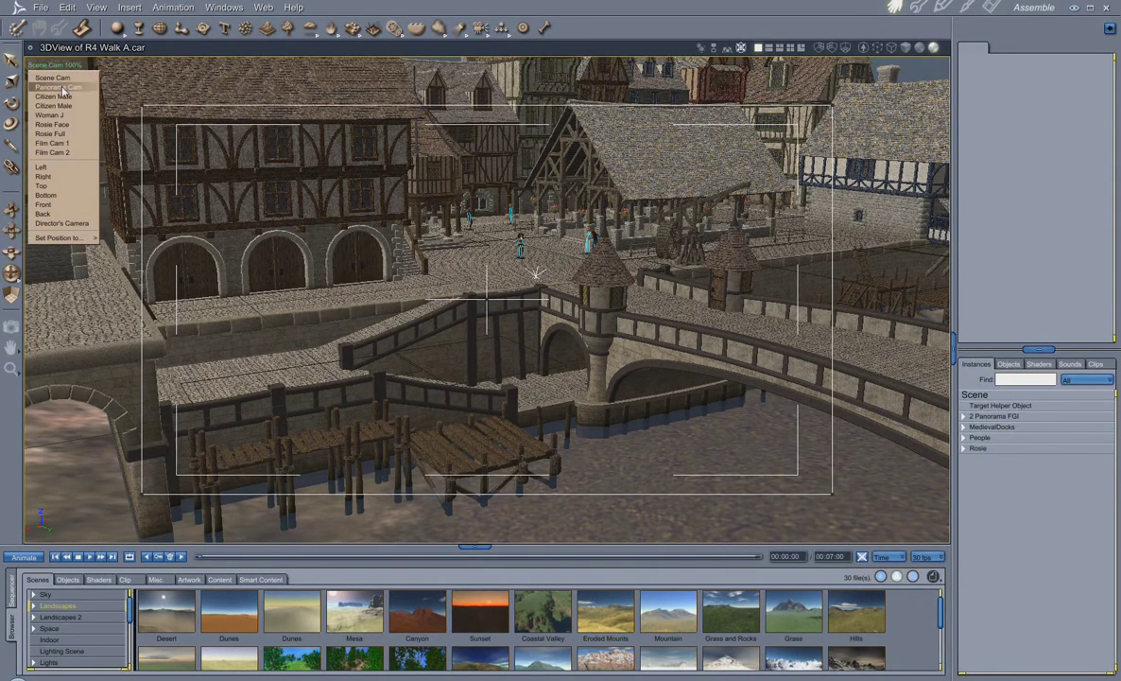
# - View the scene through the Panorama Cam and expand the 2 Panorama FGI and 1 Panorama FGI groups
pyautogui.click(58, 87)
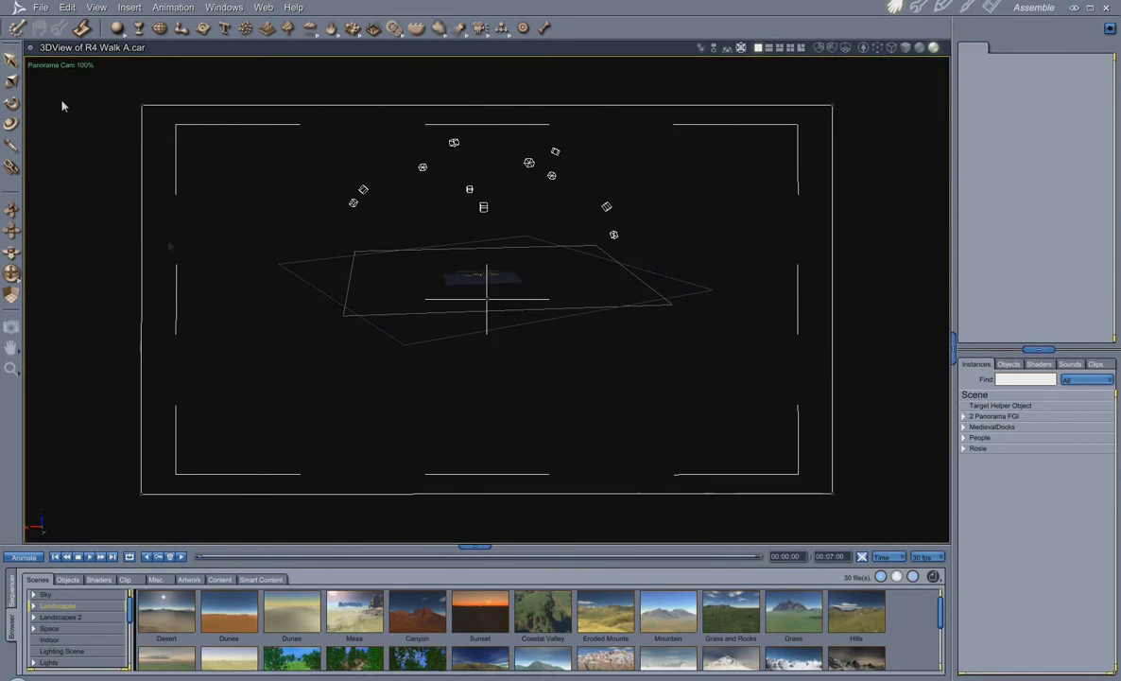
pyautogui.click(963, 417)
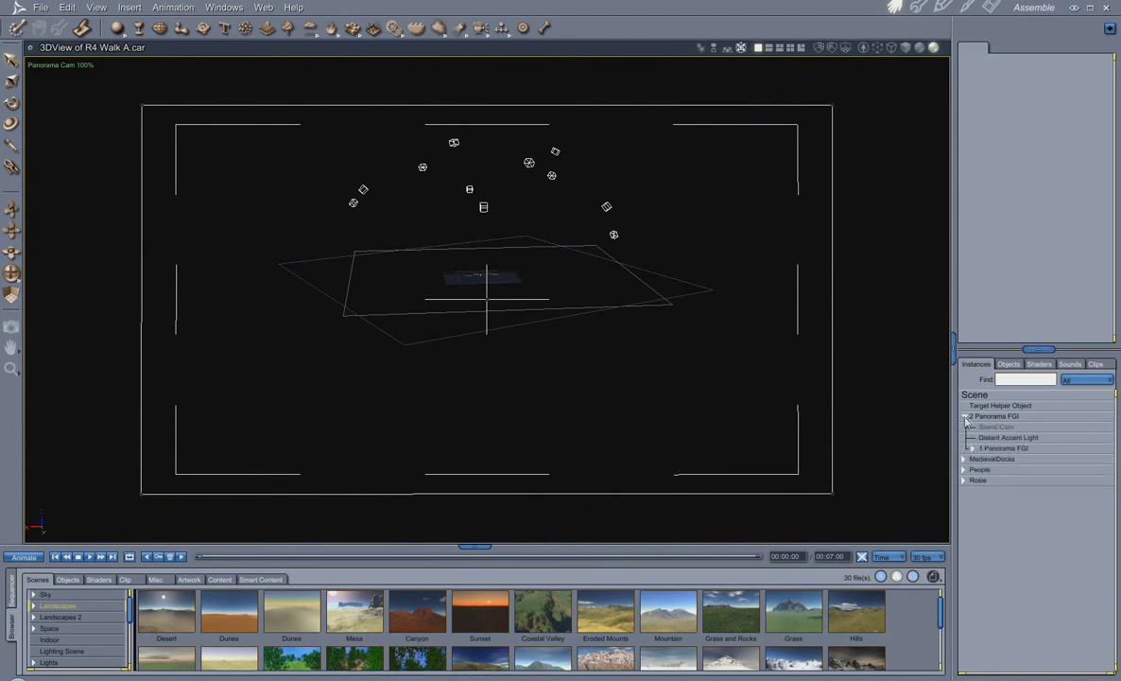
pyautogui.click(1001, 450)
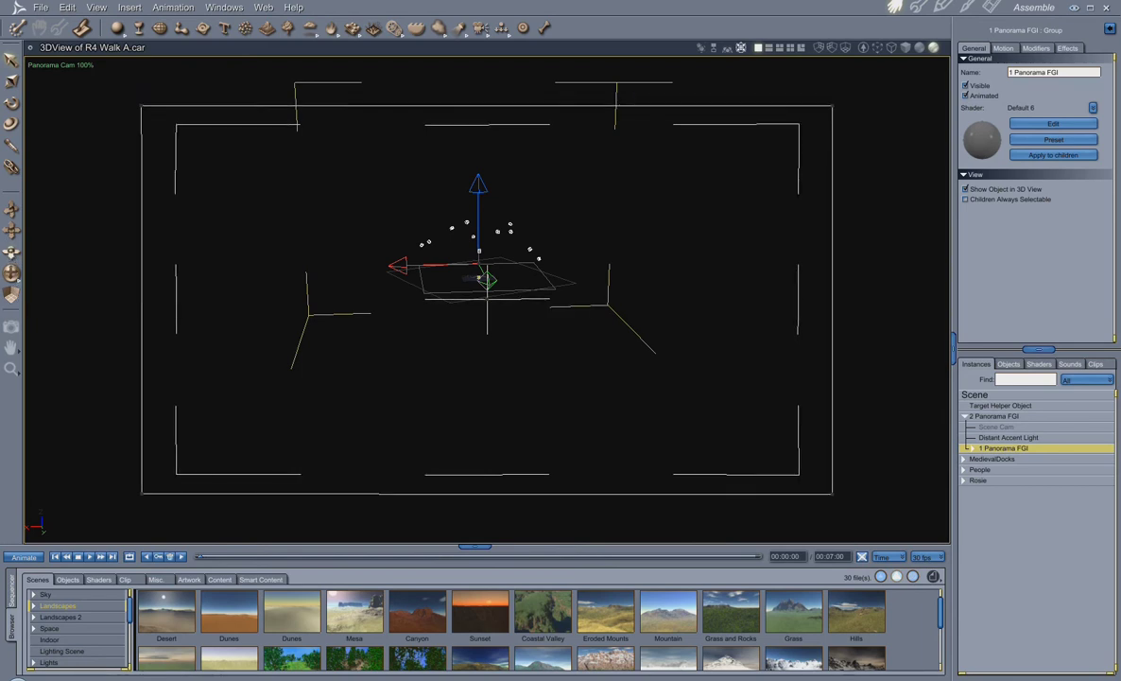
pyautogui.click(971, 449)
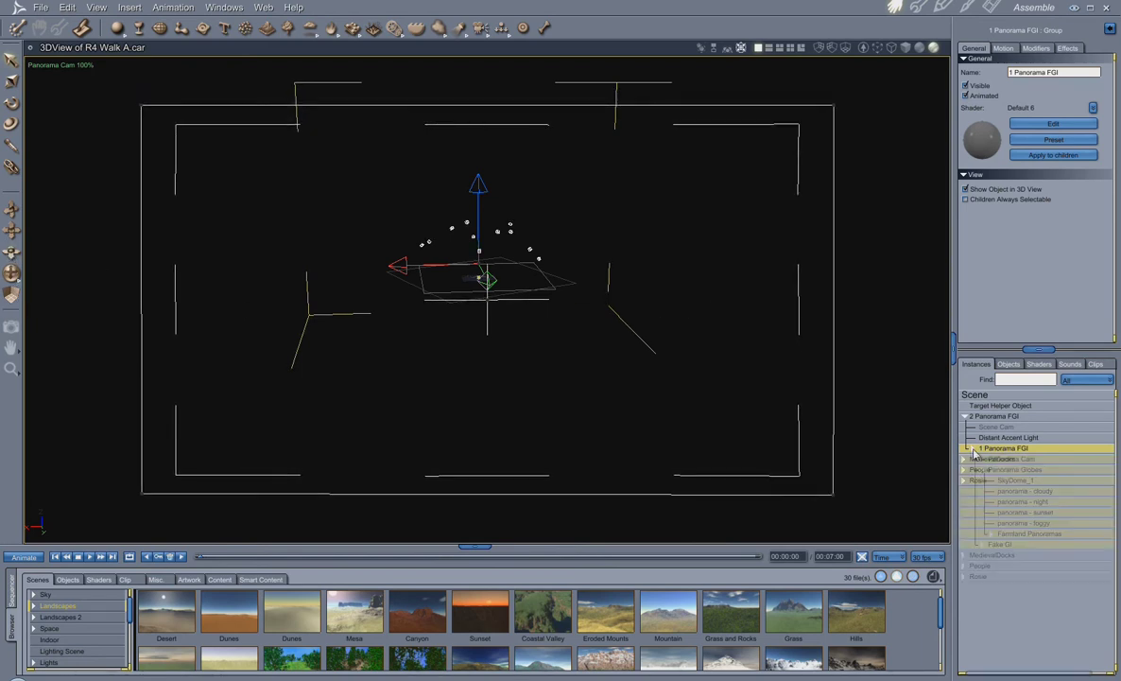
# - Select and orbit around the cloudy panorama globe, then inspect the foggy and sunset globes
pyautogui.click(1041, 493)
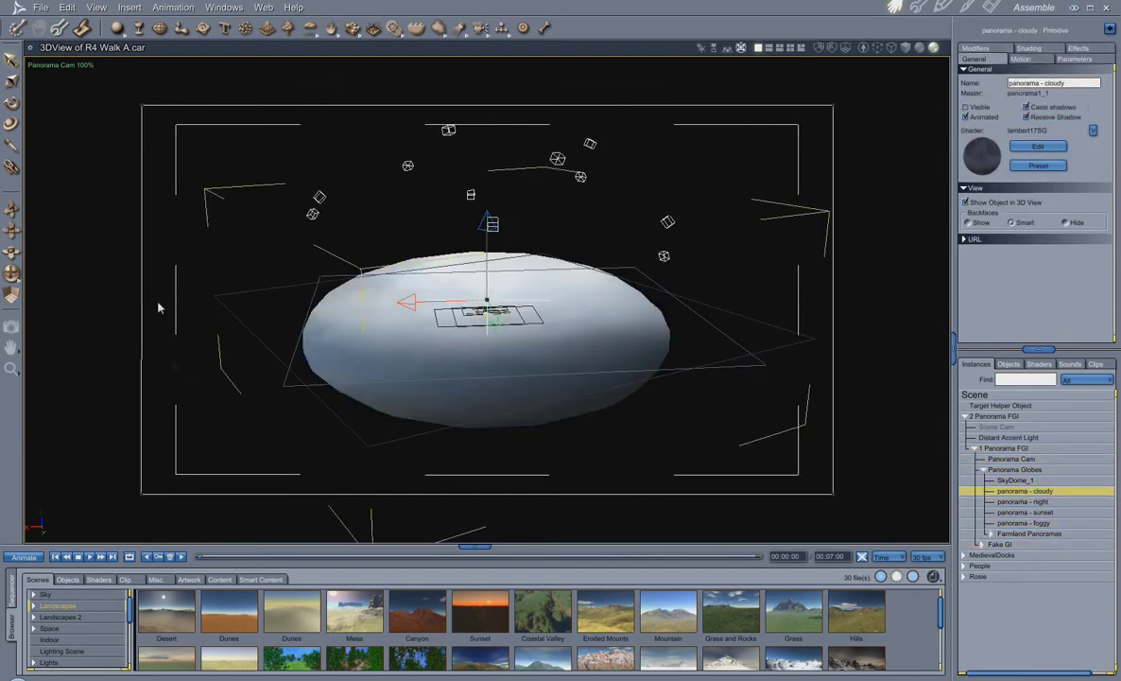
pyautogui.moveTo(14, 265); pyautogui.dragTo(218, 186)
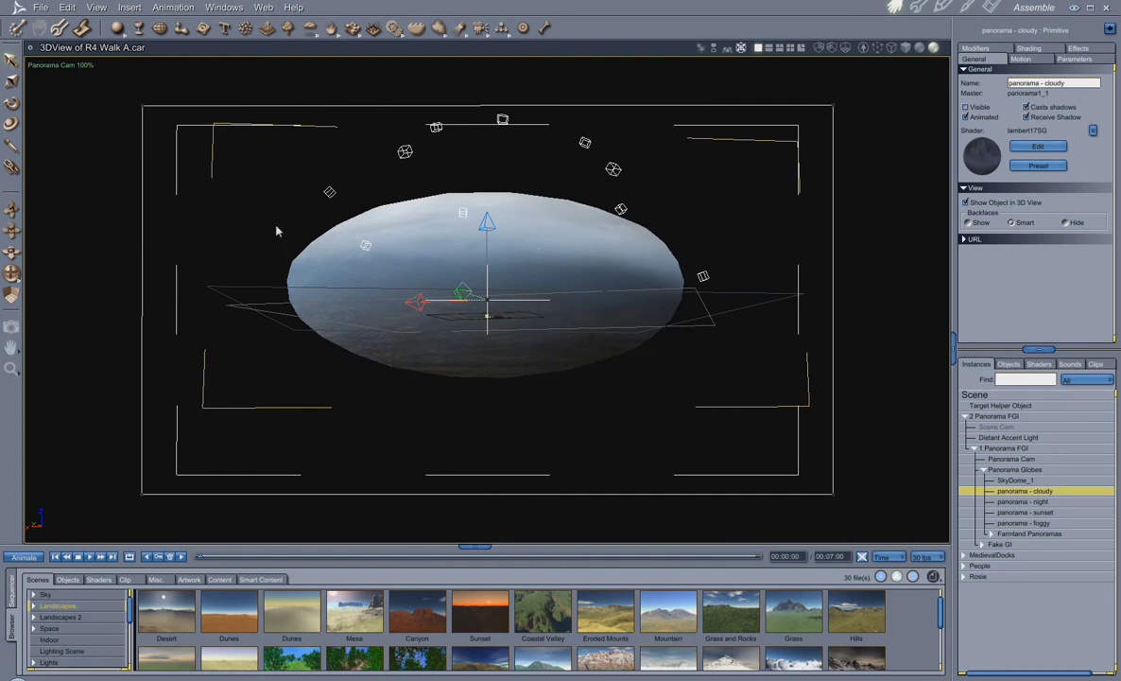
pyautogui.moveTo(11, 256); pyautogui.dragTo(225, 258)
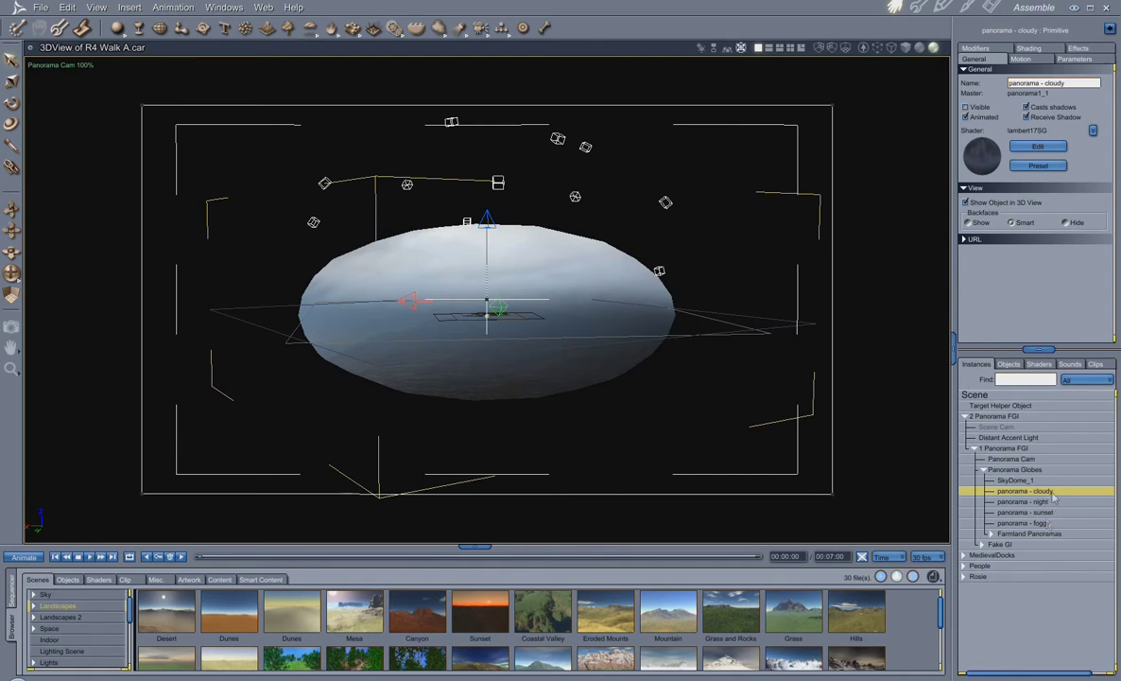
pyautogui.click(1039, 523)
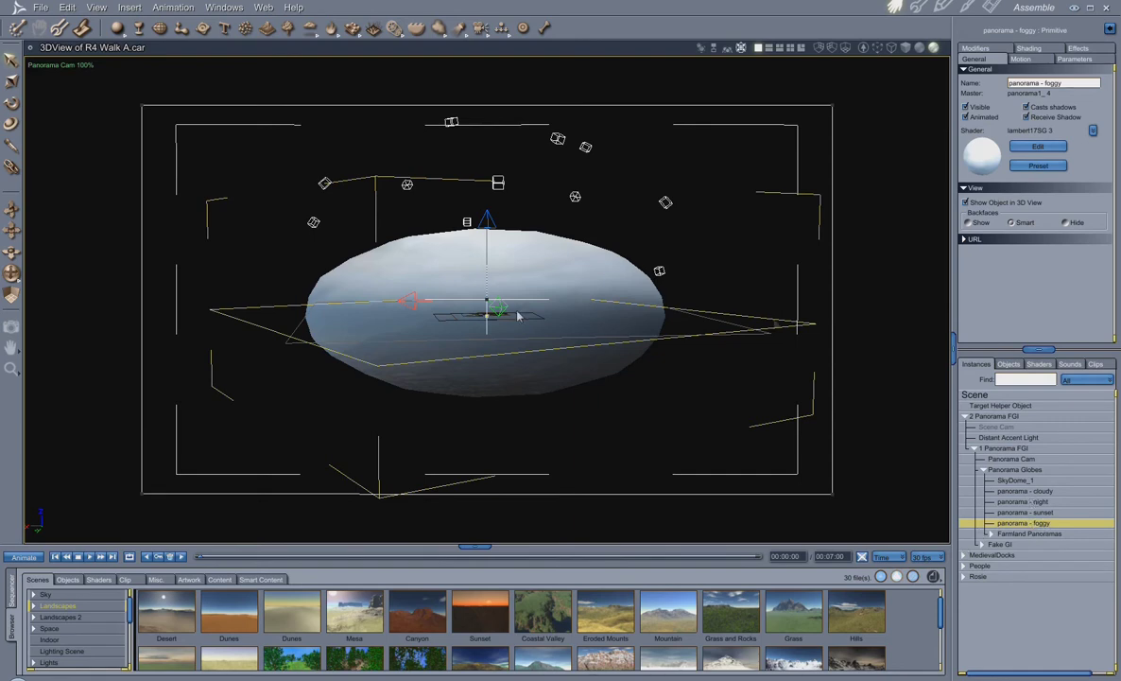
pyautogui.click(1031, 512)
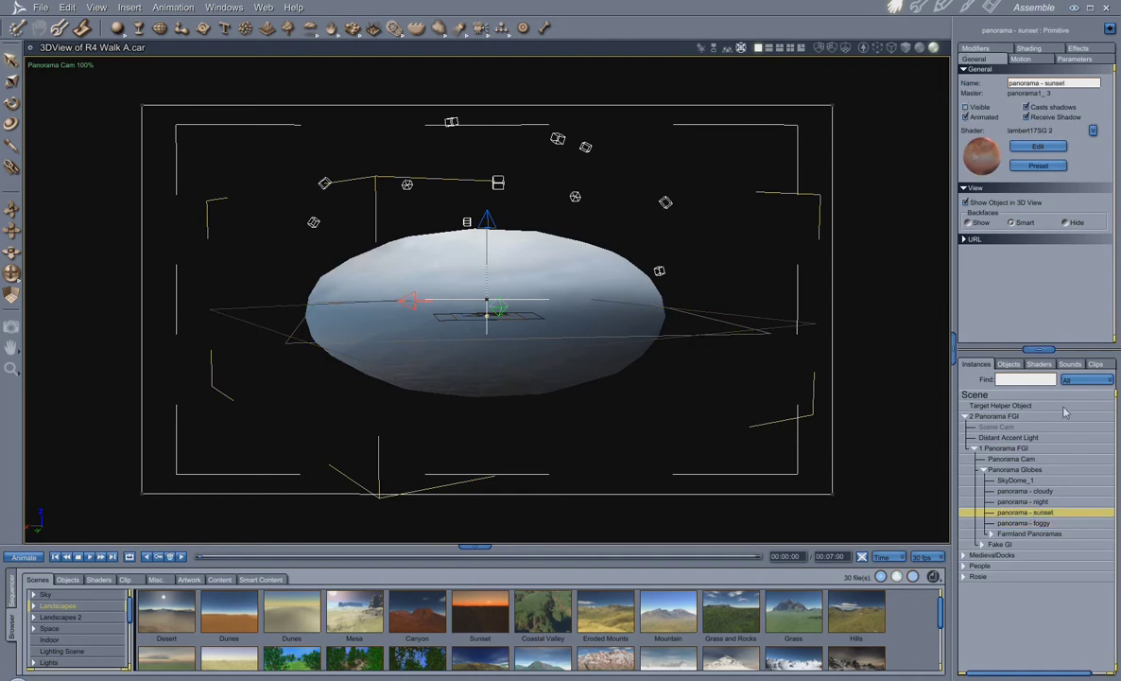
pyautogui.click(1028, 523)
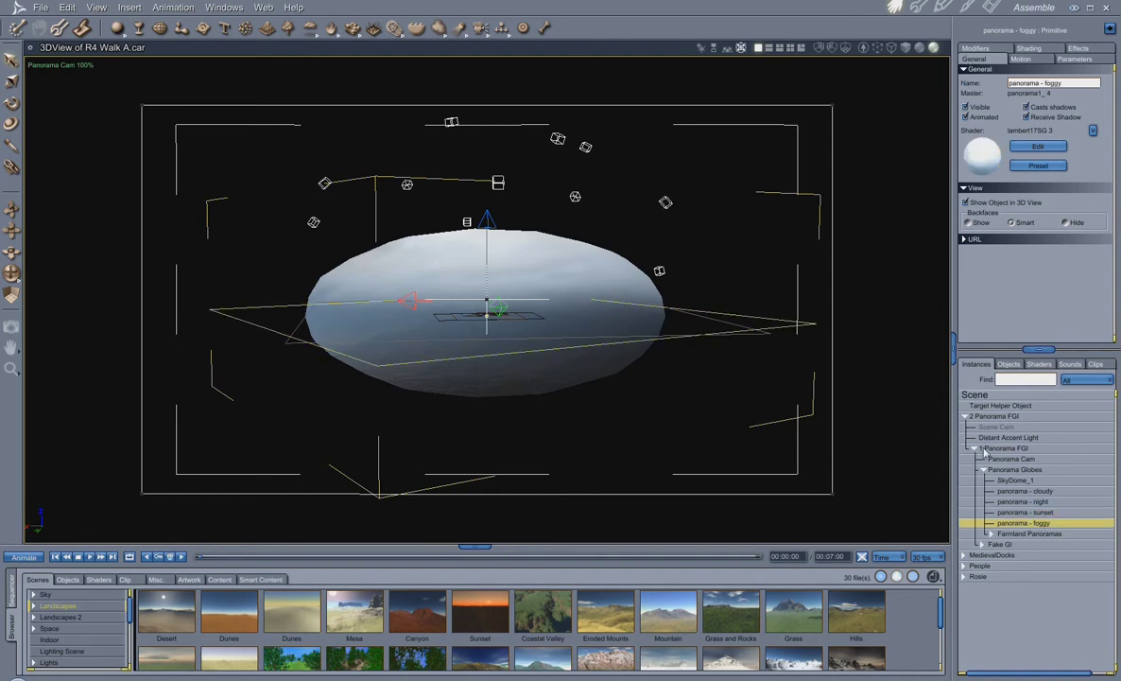
pyautogui.click(965, 422)
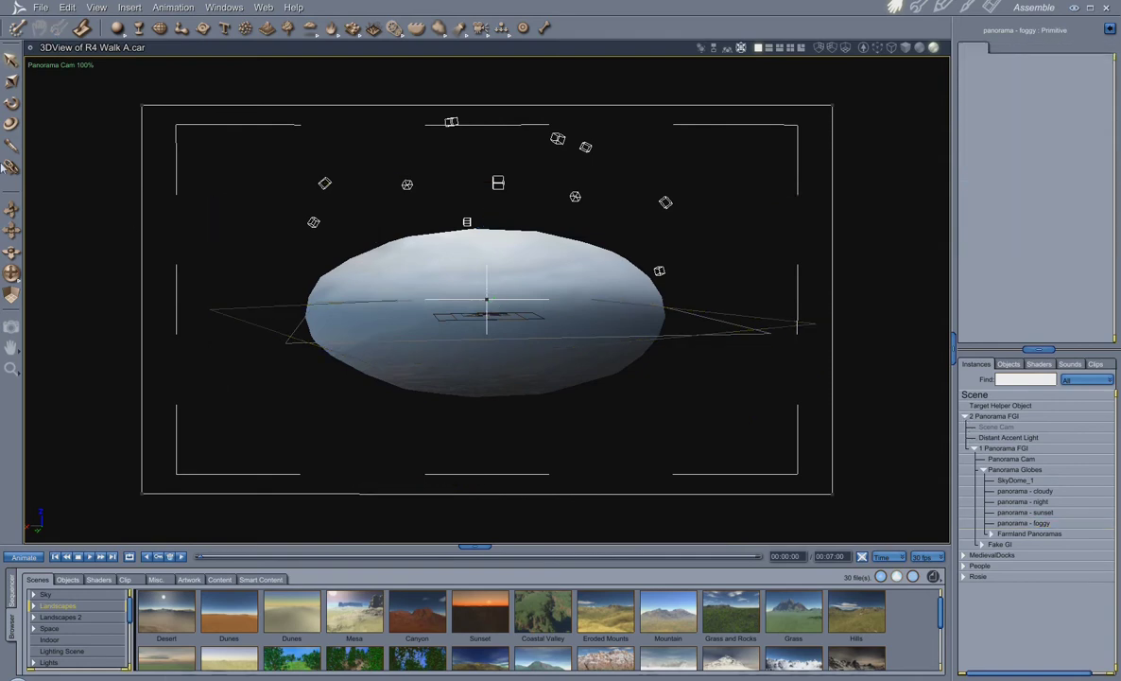
# - Switch back to the Scene Cam and fly it forward and down over the bridge and dock
pyautogui.click(52, 68)
pyautogui.click(57, 82)
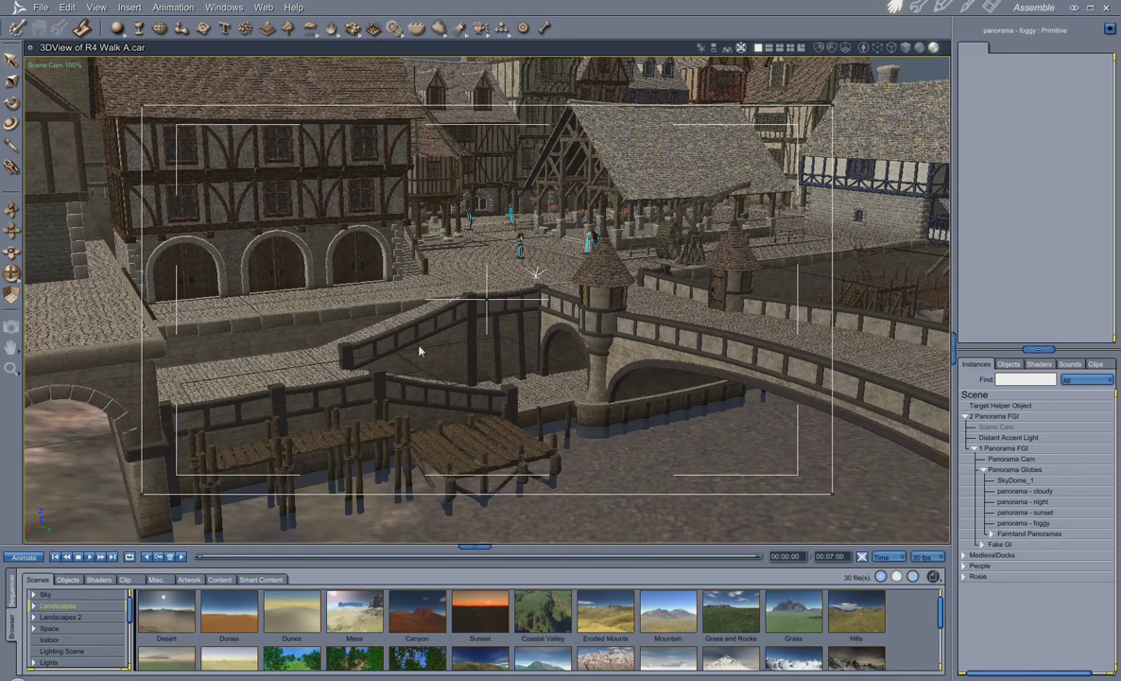
pyautogui.moveTo(12, 229); pyautogui.dragTo(15, 202)
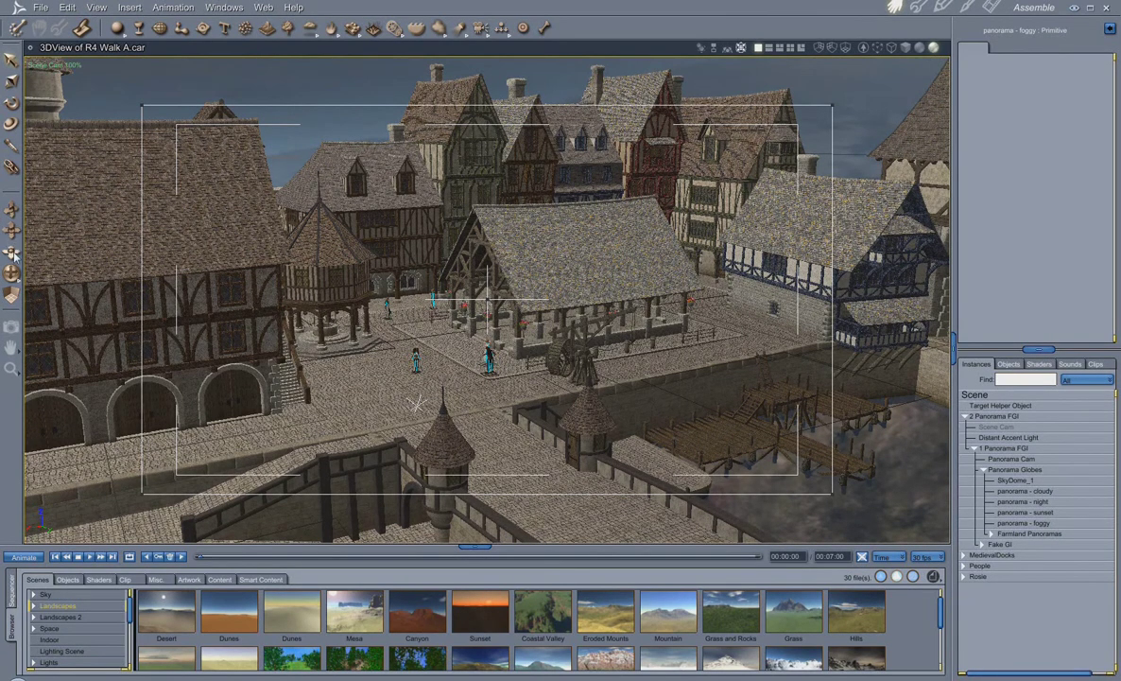
pyautogui.moveTo(11, 272); pyautogui.dragTo(126, 381)
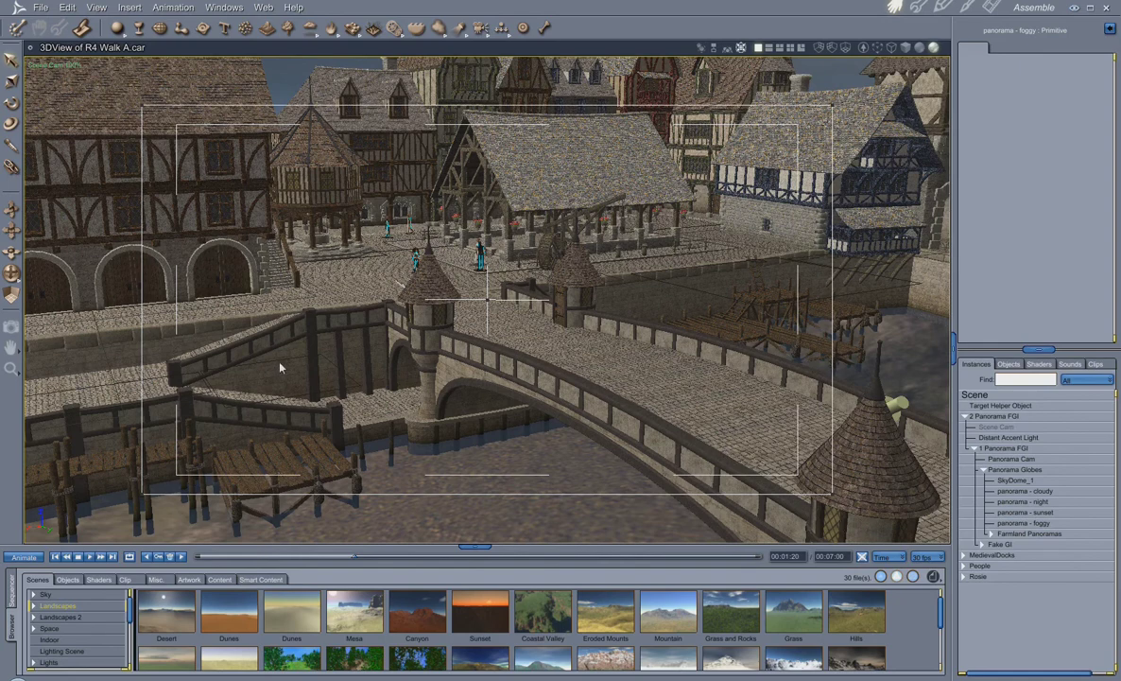
pyautogui.click(30, 47)
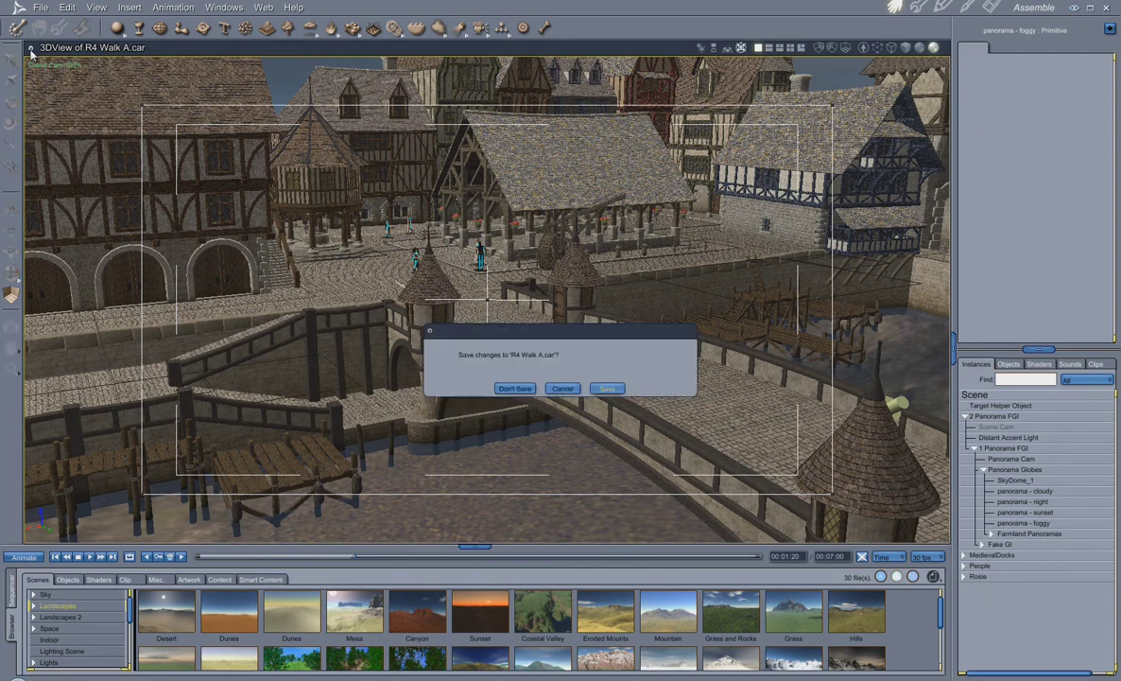
# - Discard the changes to R4 Walk A.car and switch to the render room
pyautogui.click(514, 389)
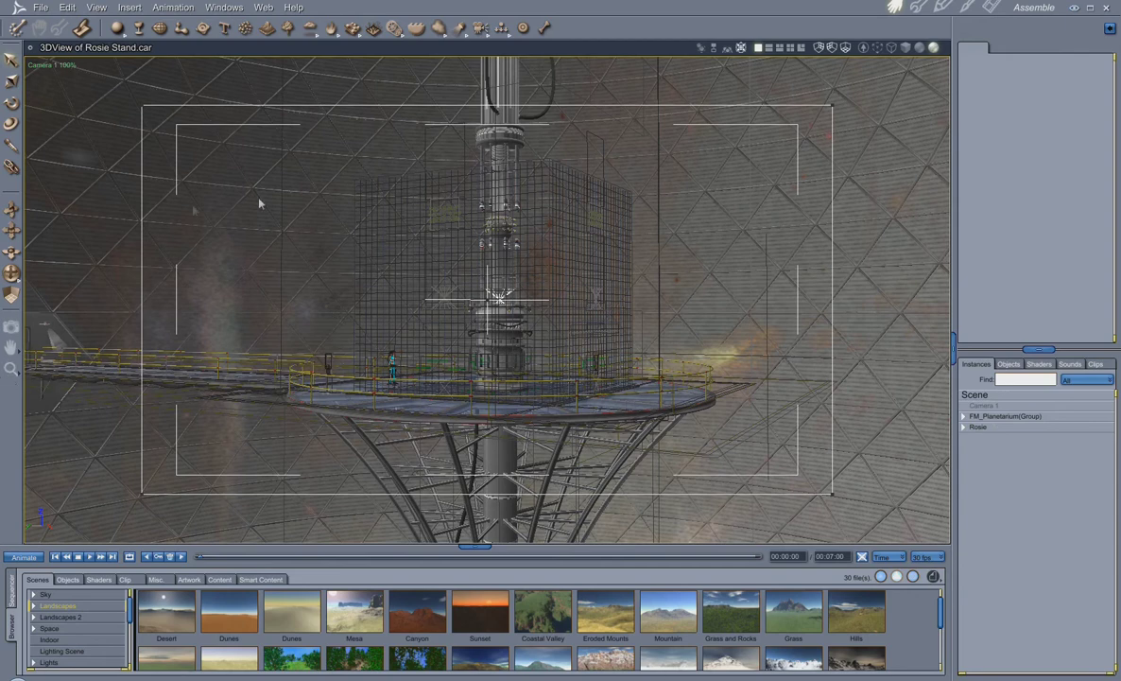
pyautogui.click(989, 7)
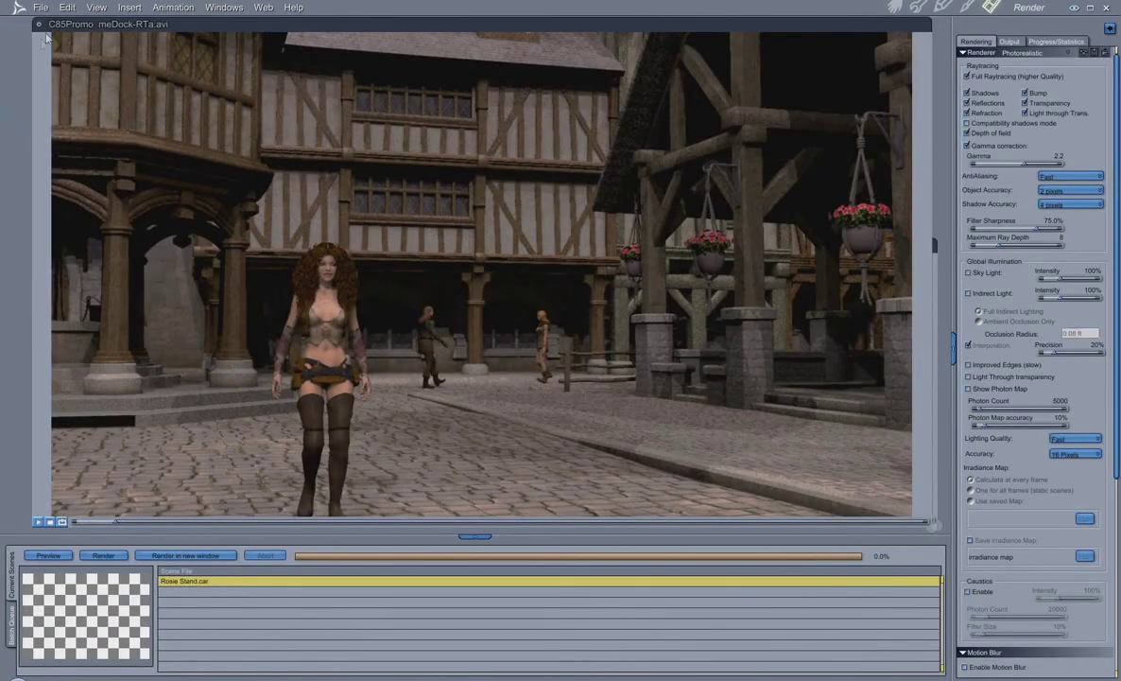
pyautogui.click(38, 26)
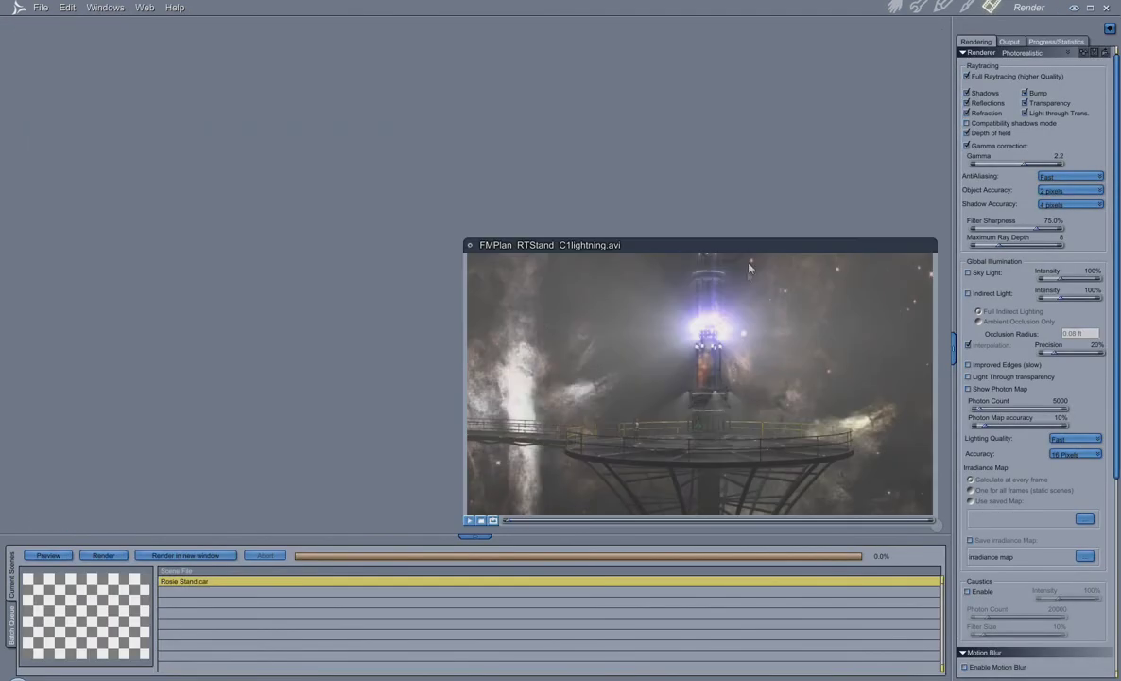
pyautogui.moveTo(756, 252); pyautogui.dragTo(300, 32)
pyautogui.moveTo(483, 308); pyautogui.dragTo(945, 536)
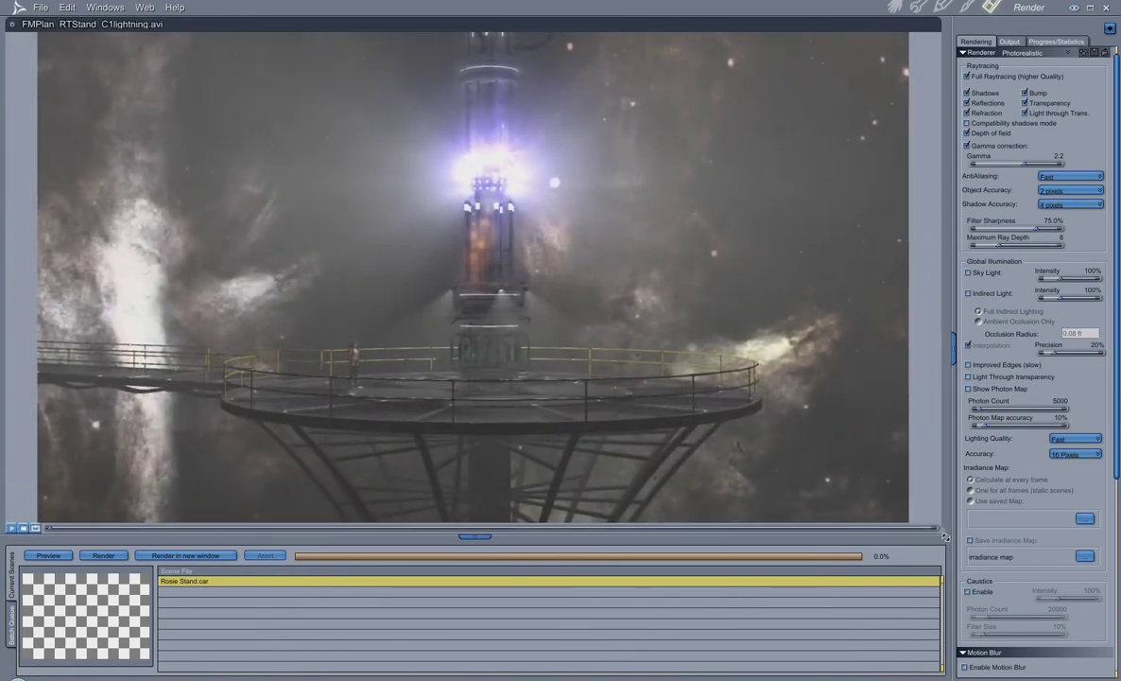
pyautogui.moveTo(477, 536); pyautogui.dragTo(482, 584)
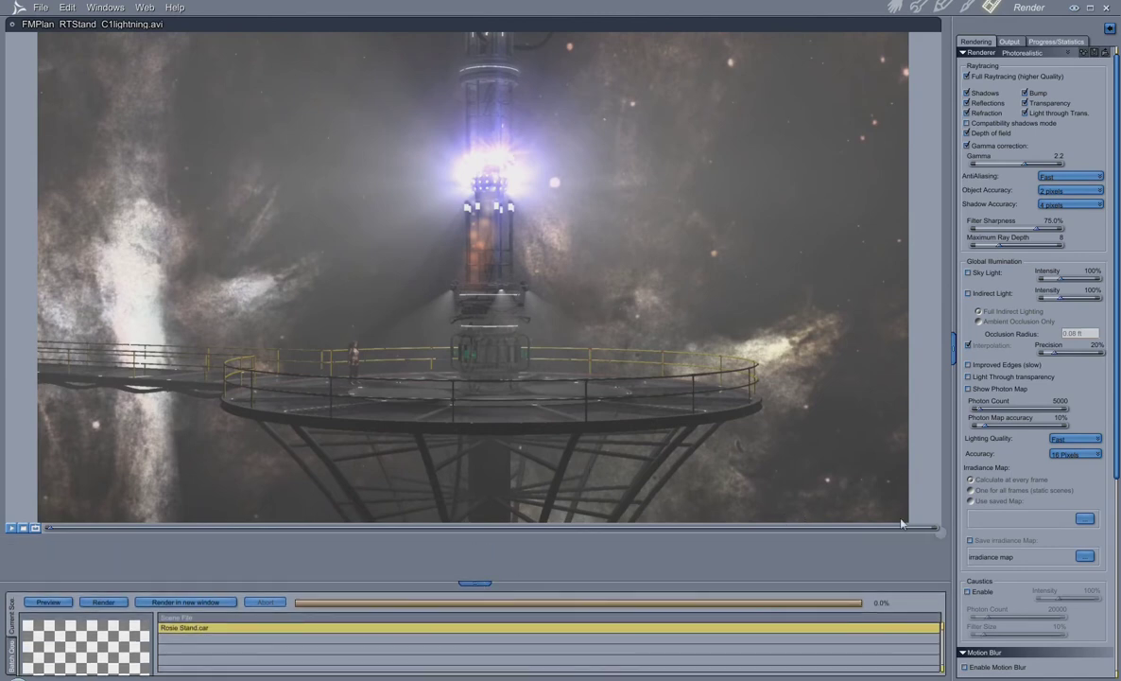
pyautogui.moveTo(942, 534); pyautogui.dragTo(946, 558)
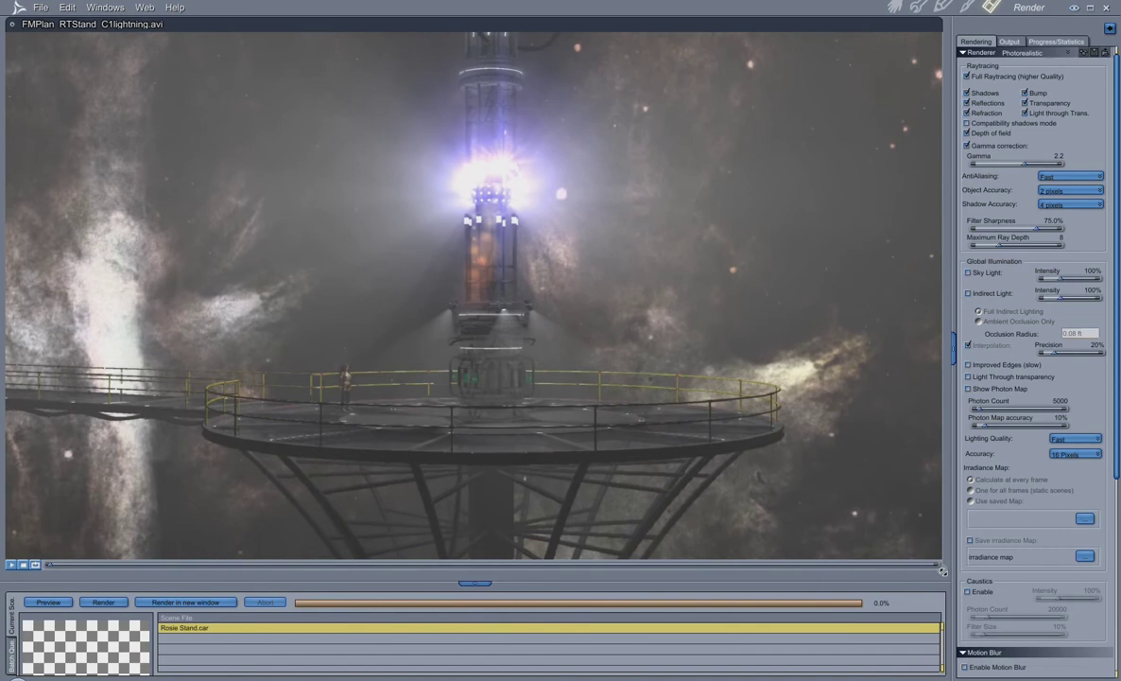
pyautogui.click(35, 553)
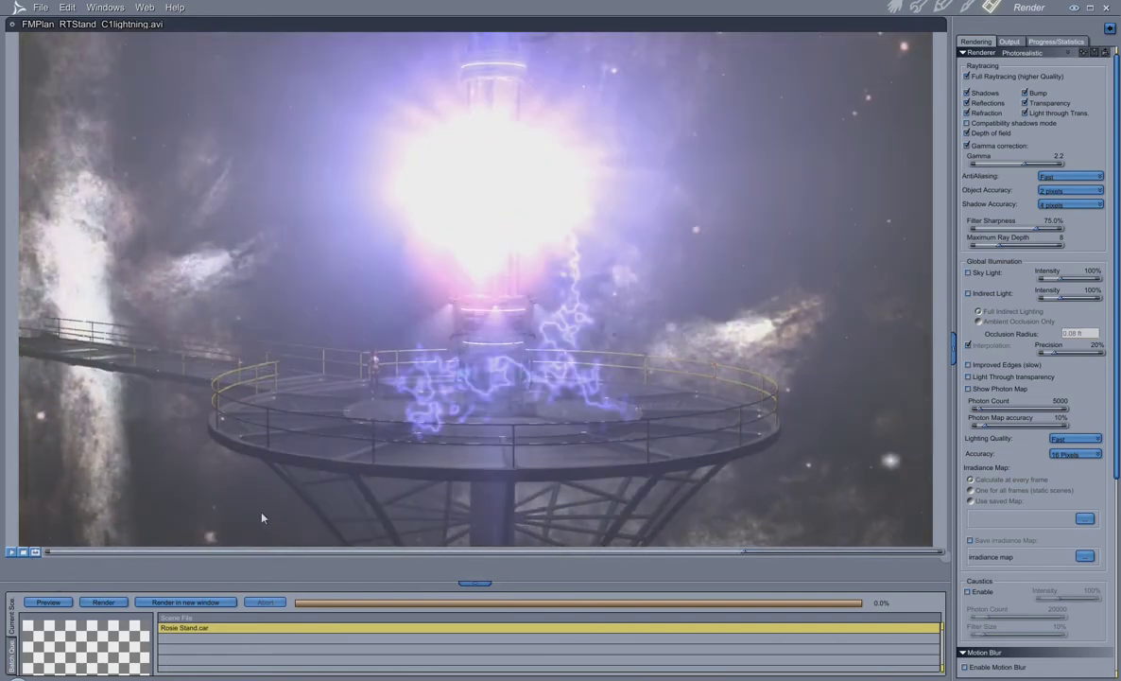
pyautogui.click(894, 7)
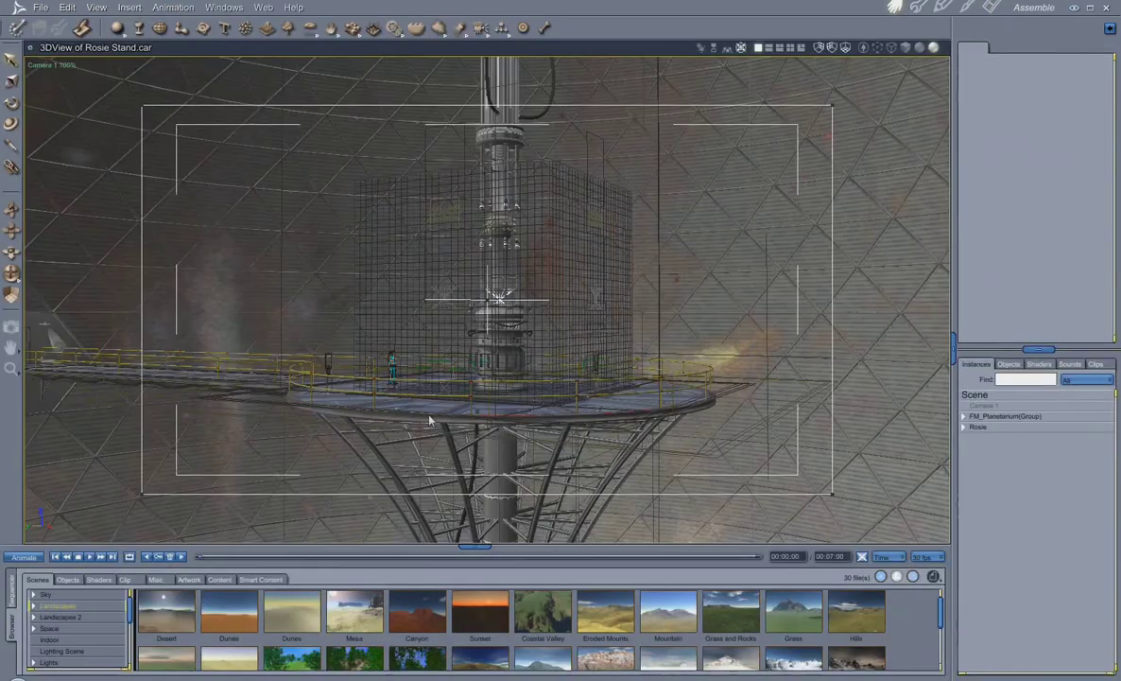
# - Orbit to look up at the platform, expand FM_Planetarium, and scroll the Shaders list to the bottom
pyautogui.moveTo(11, 273); pyautogui.dragTo(68, 259)
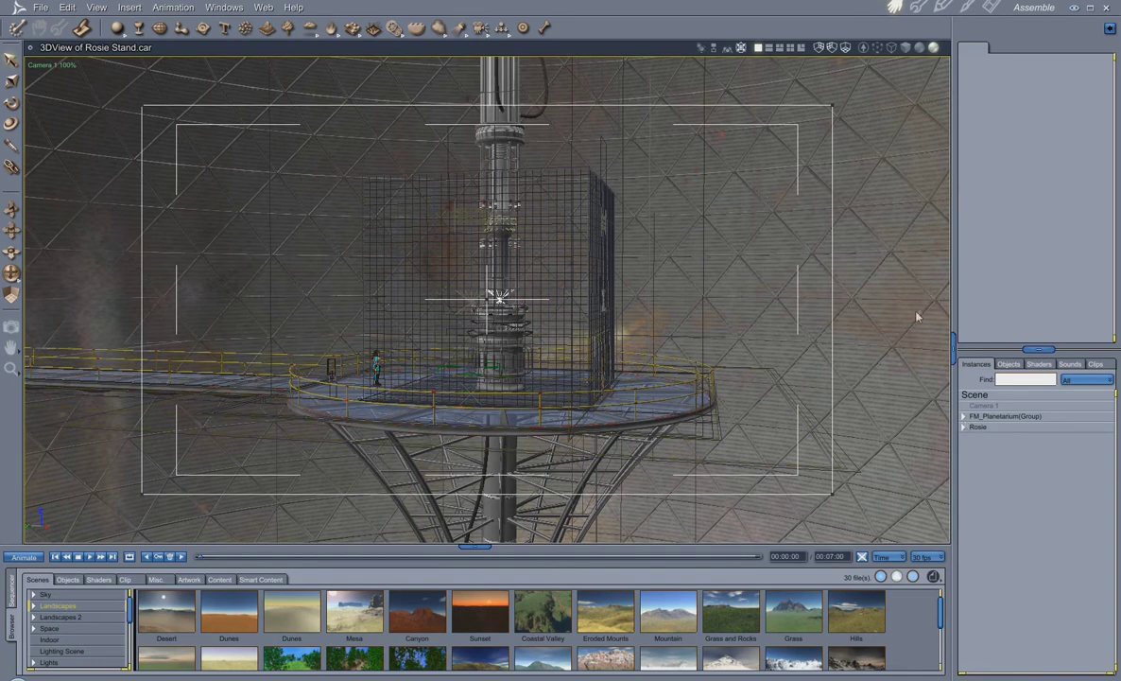
pyautogui.click(964, 416)
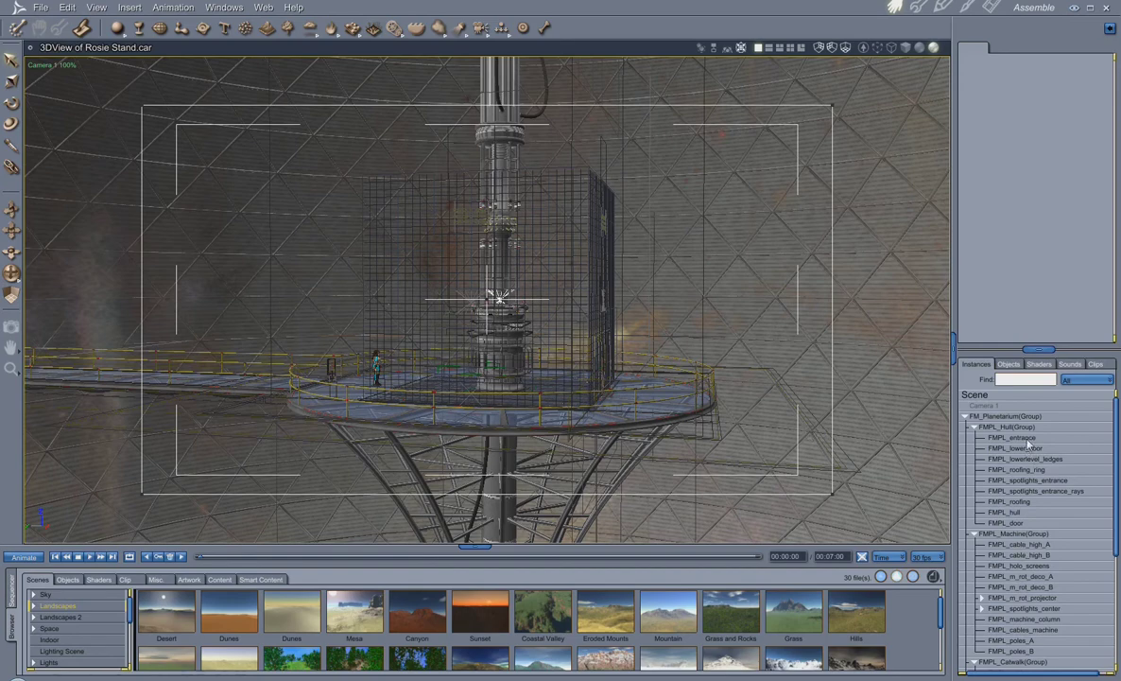
pyautogui.click(1039, 364)
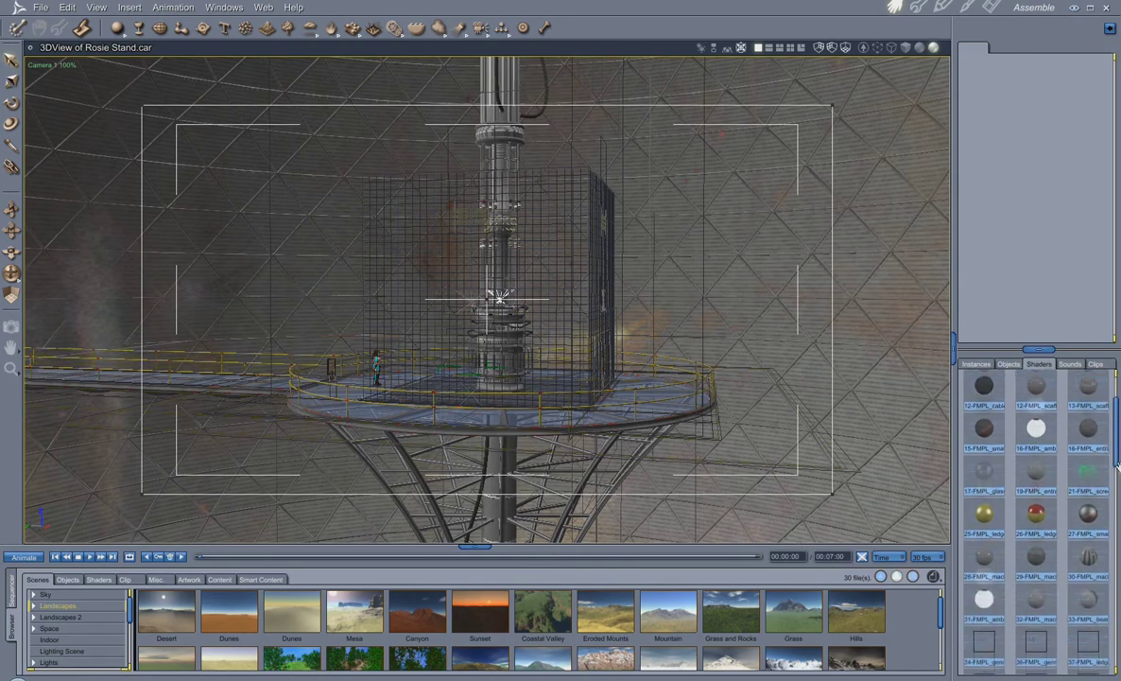
pyautogui.moveTo(1117, 421); pyautogui.dragTo(1117, 667)
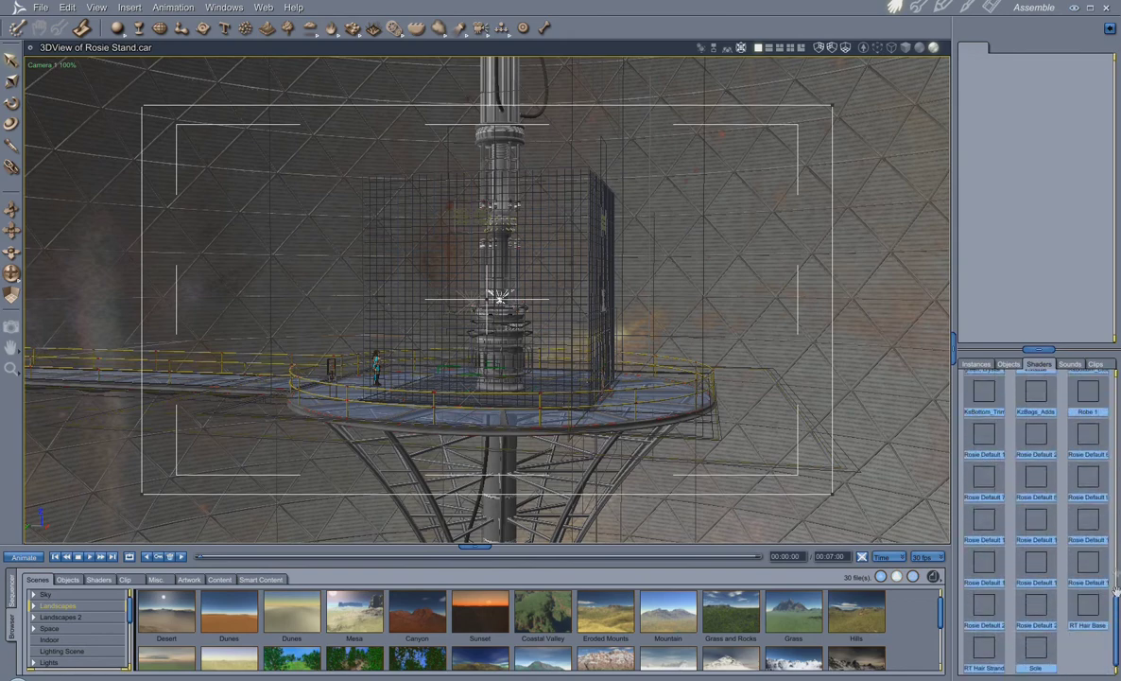
# - Run Edit > Remove Unused Masters > Consolidate Duplicate Shaders on the Rosie Stand scene
pyautogui.click(67, 8)
pyautogui.moveTo(104, 90)
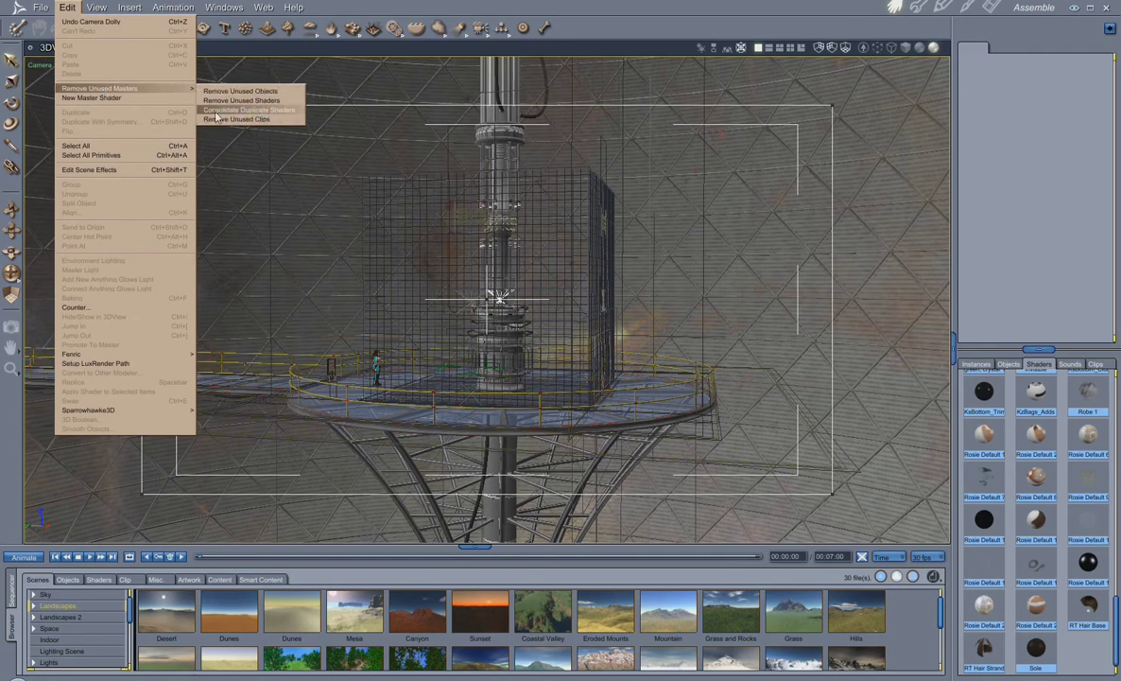
pyautogui.click(257, 111)
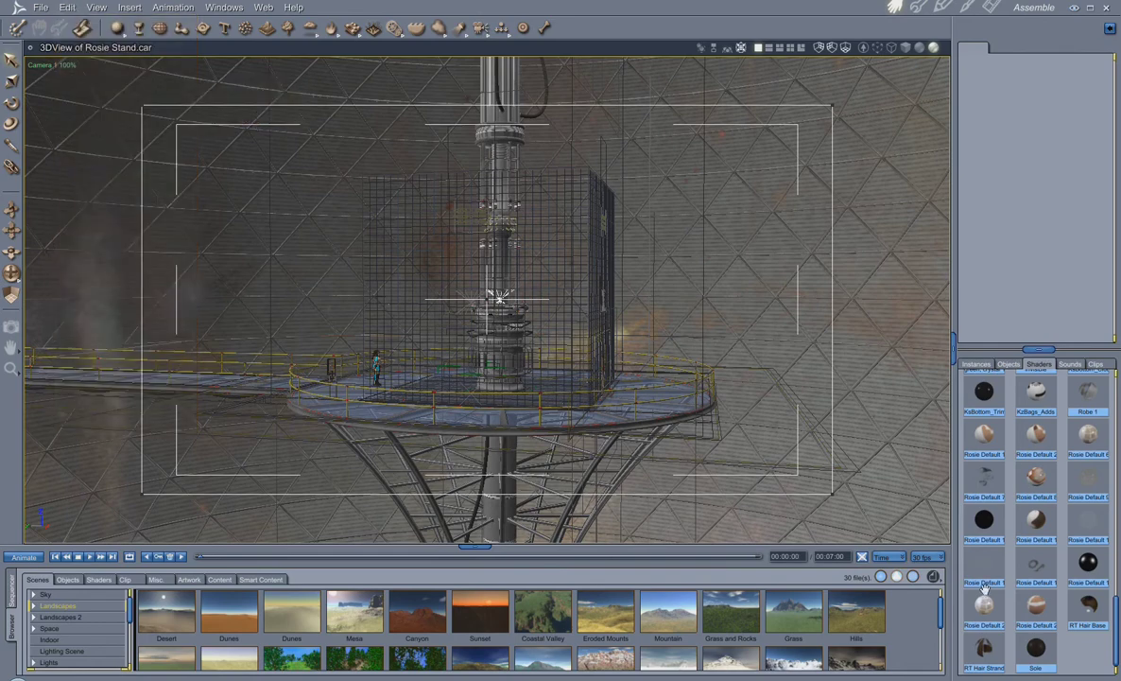
pyautogui.moveTo(1116, 666); pyautogui.dragTo(1117, 407)
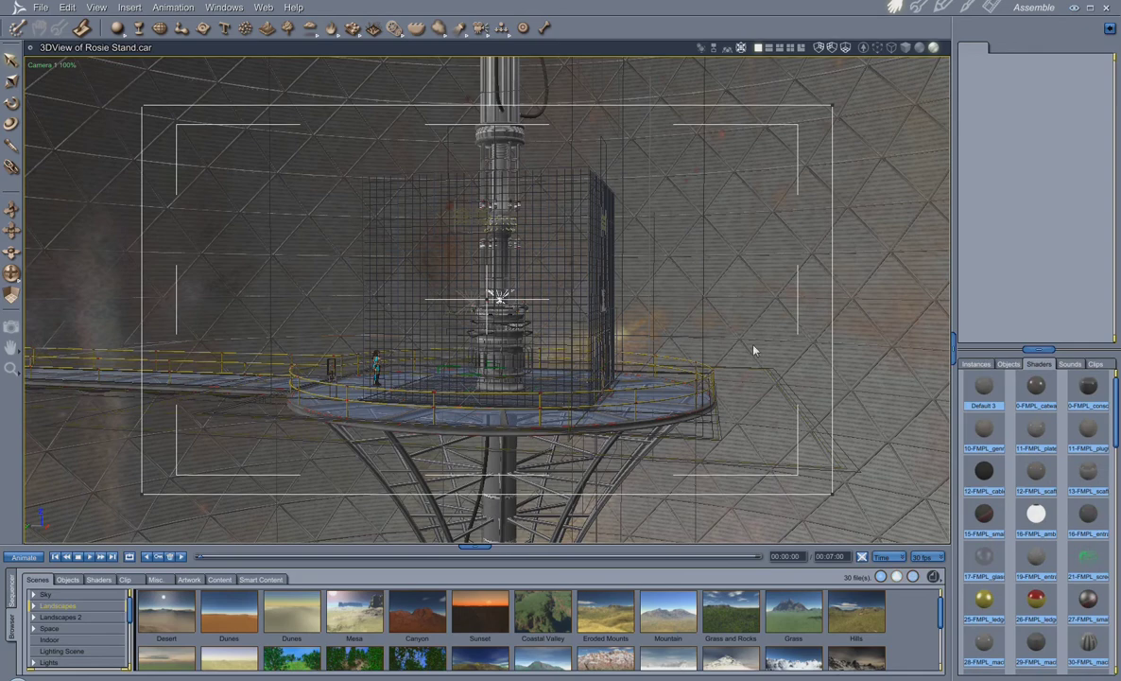
# - Rotate the view around the platform, collapse FM_Planetarium, and switch to the render room
pyautogui.moveTo(12, 274); pyautogui.dragTo(66, 276)
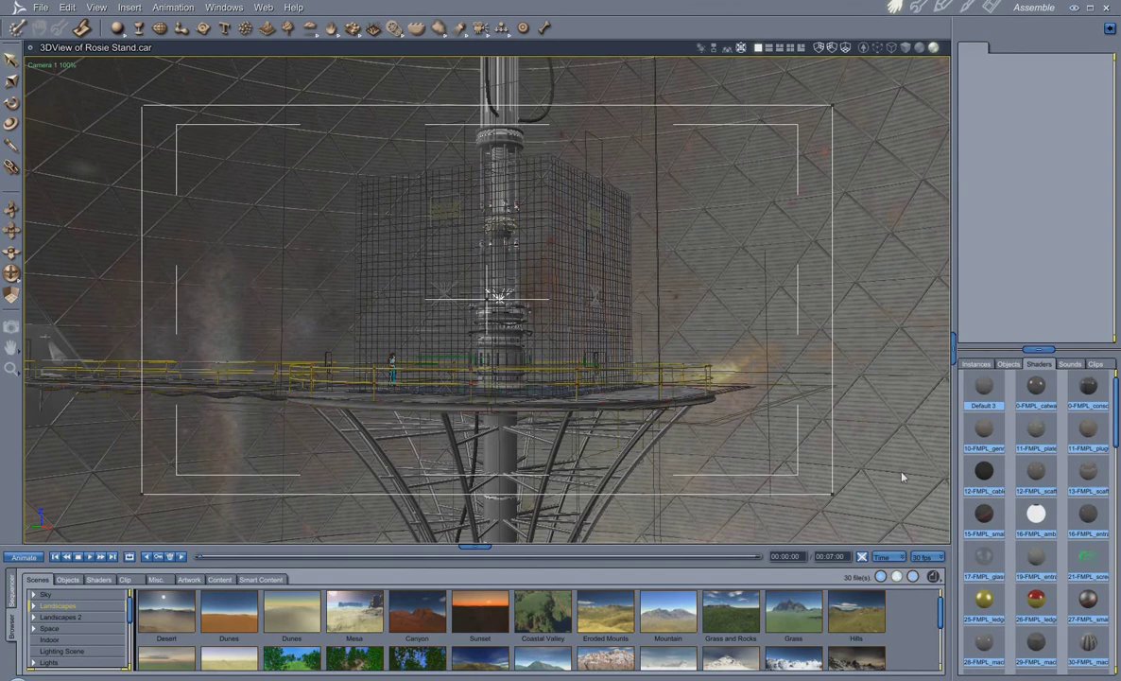
pyautogui.click(975, 370)
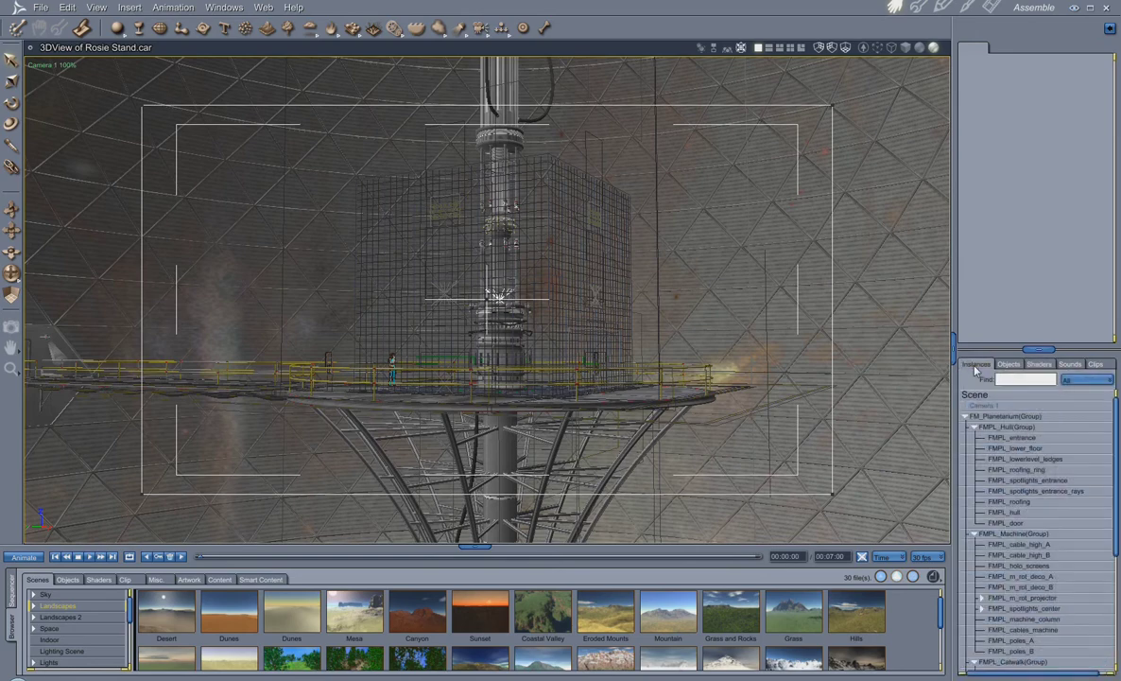
pyautogui.click(965, 416)
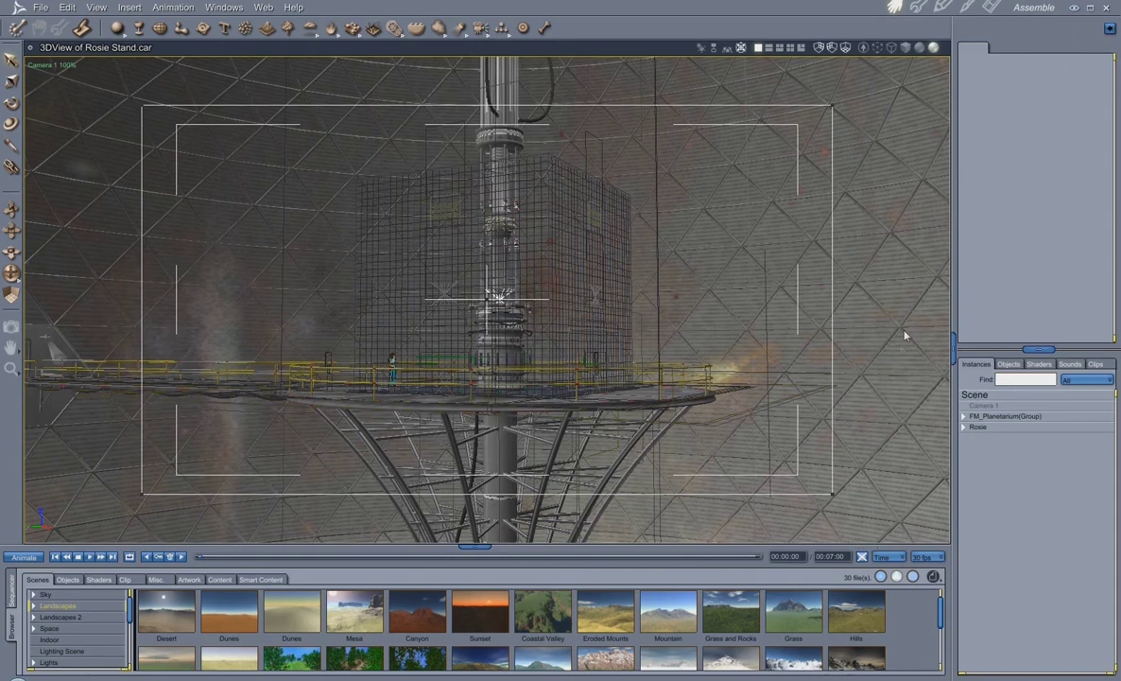
pyautogui.click(991, 7)
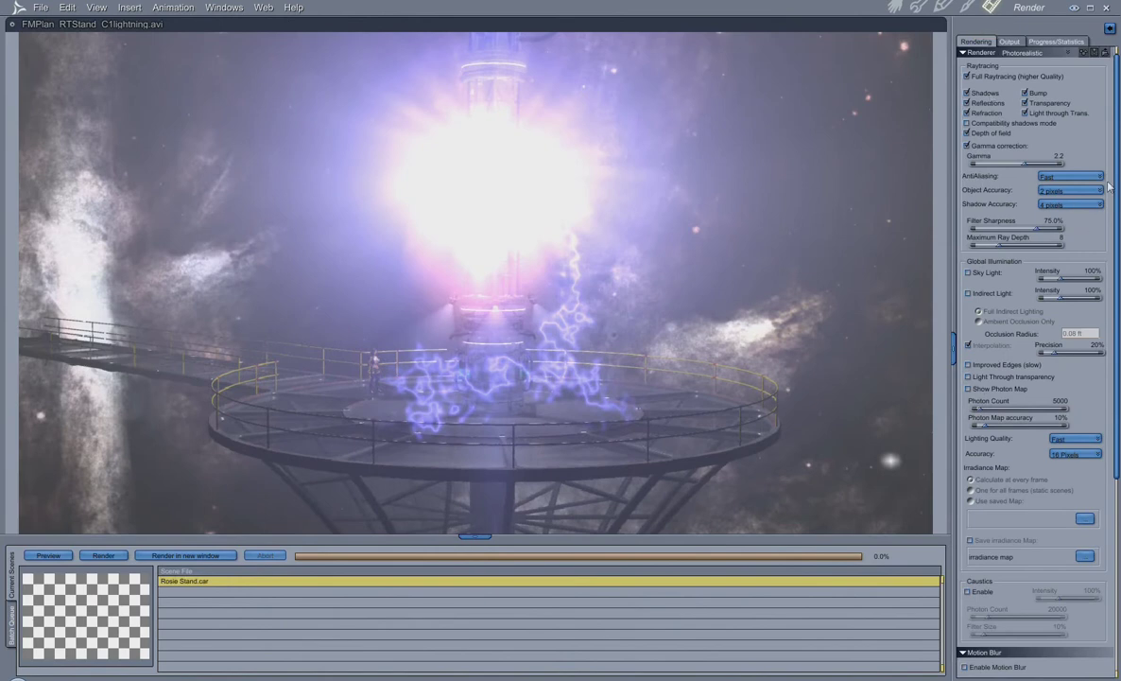
# - Keep Object Accuracy at 2 pixels, review the render settings, then browse the Objects library
pyautogui.click(1070, 192)
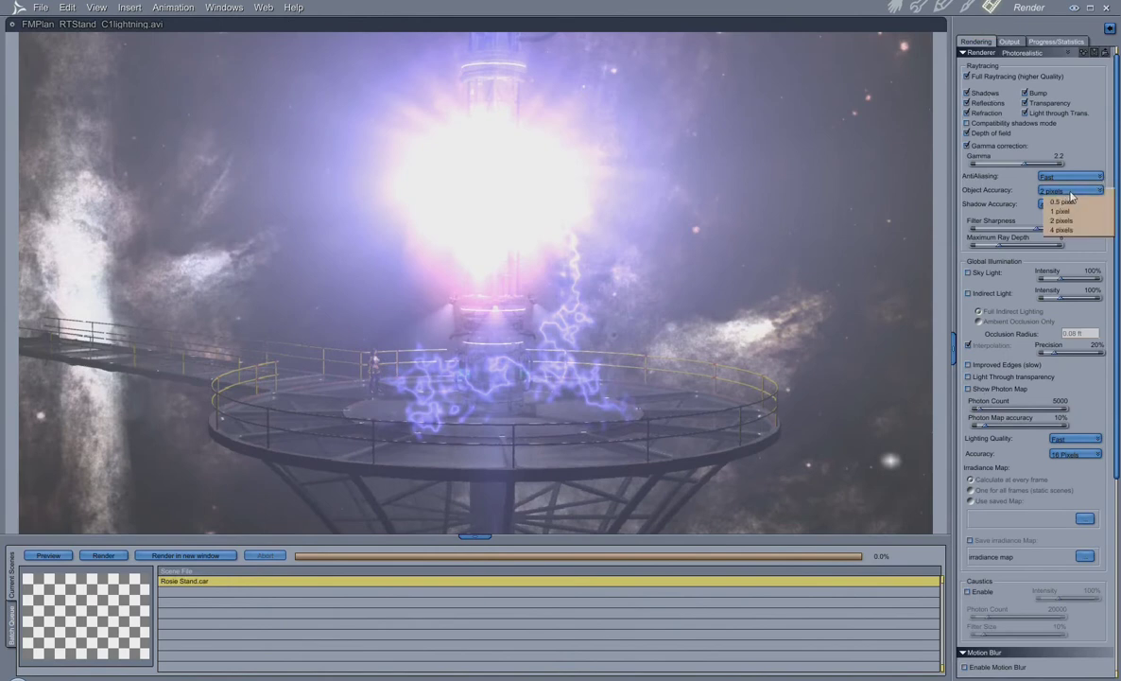
pyautogui.click(1071, 195)
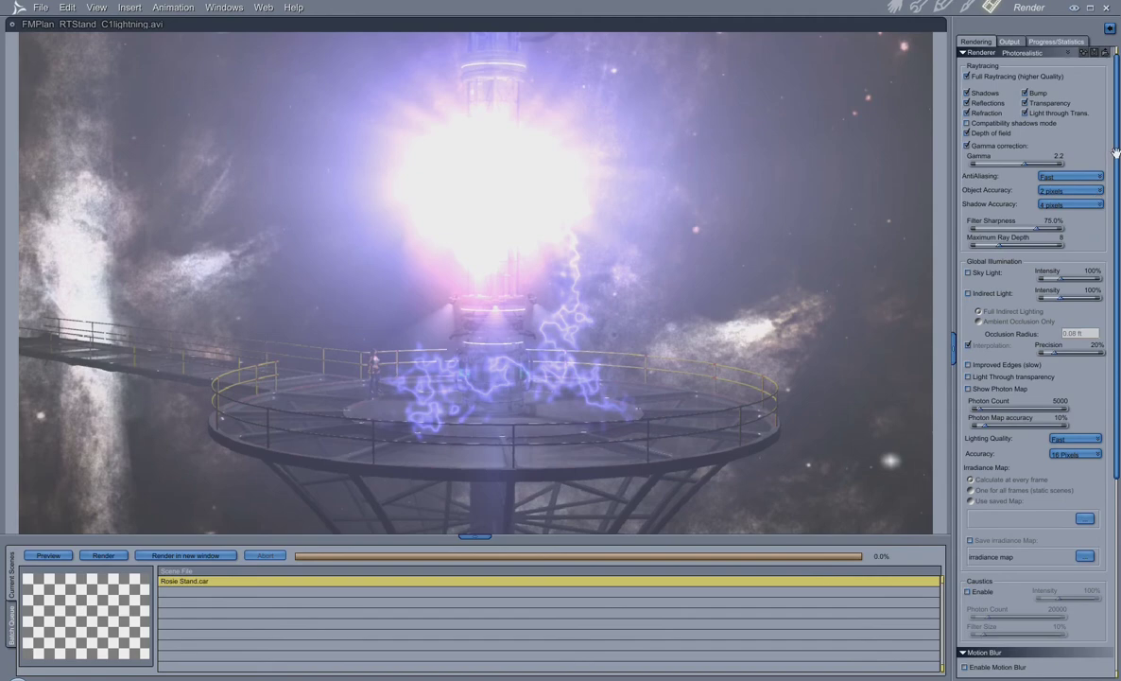
pyautogui.moveTo(1116, 152); pyautogui.dragTo(1117, 377)
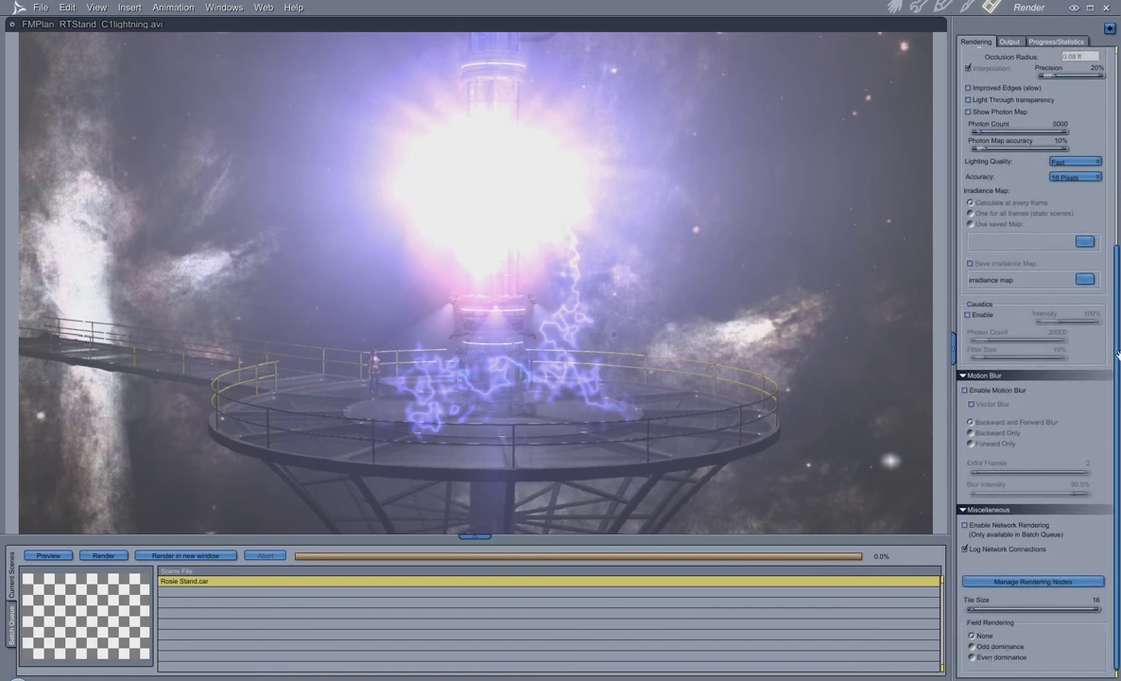
pyautogui.scroll(6, 1005, 432)
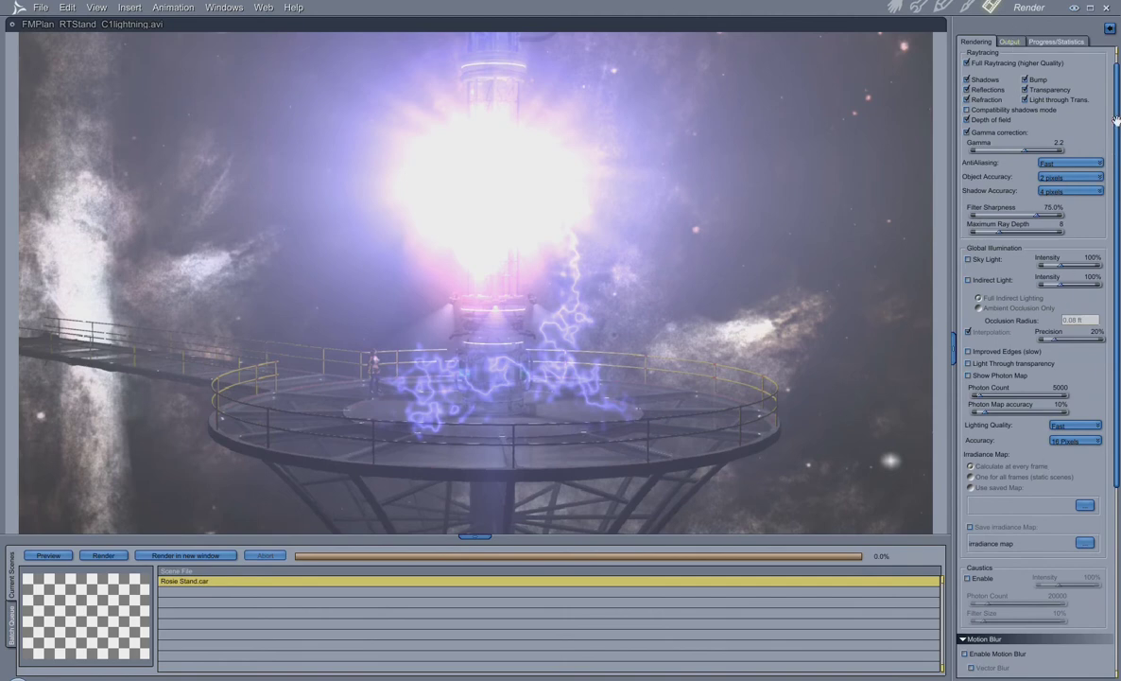
pyautogui.moveTo(1116, 120); pyautogui.dragTo(1116, 98)
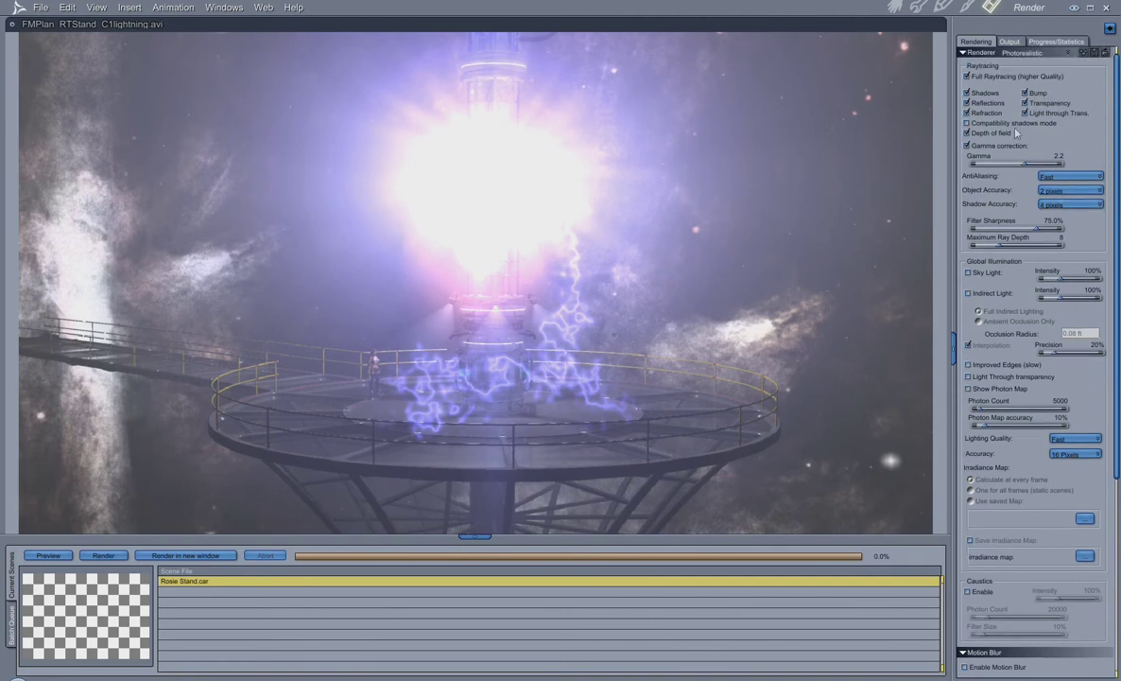
pyautogui.moveTo(1115, 441); pyautogui.dragTo(1118, 373)
pyautogui.moveTo(469, 536); pyautogui.dragTo(476, 586)
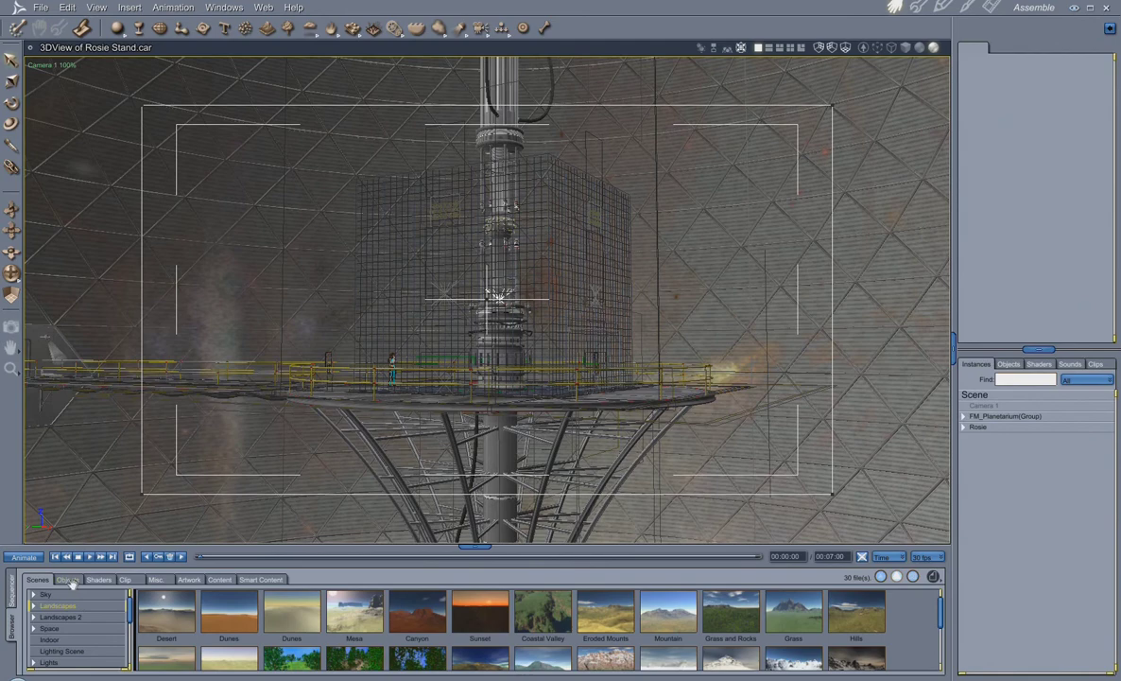
pyautogui.click(69, 580)
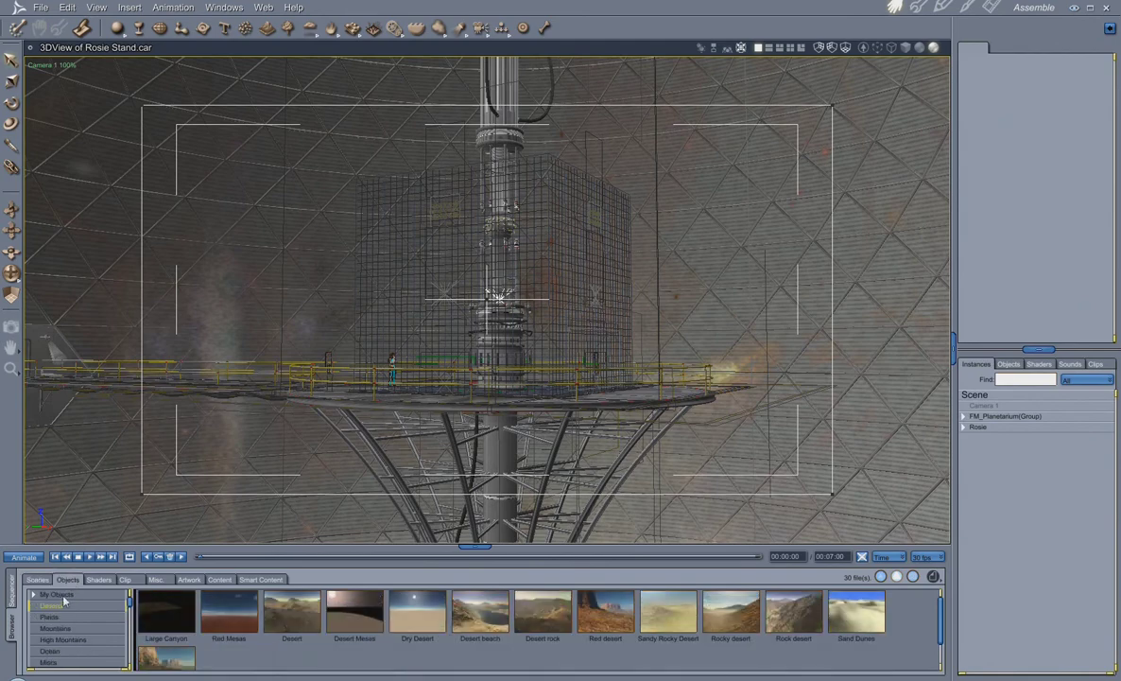
# - List the eight My Objects items, such as 3 point lighting and Forest Clearing, in the browser
pyautogui.click(58, 595)
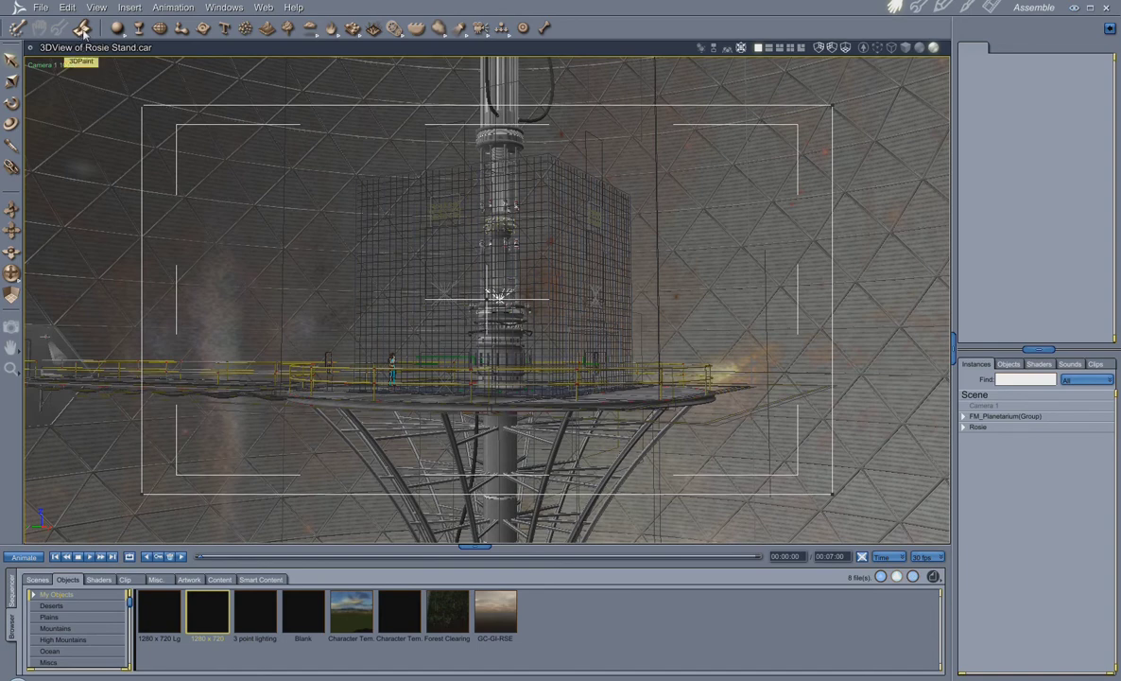
pyautogui.click(118, 28)
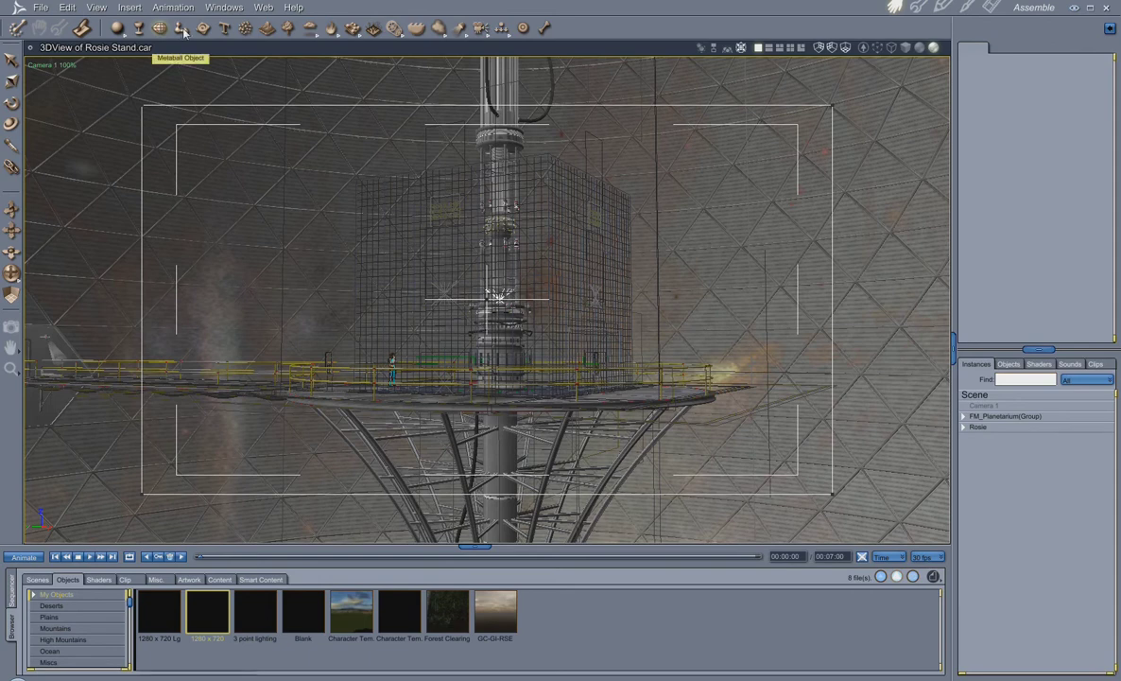
# - Choose the Text tool in the Insert toolbar, after briefly picking metaball
pyautogui.click(173, 26)
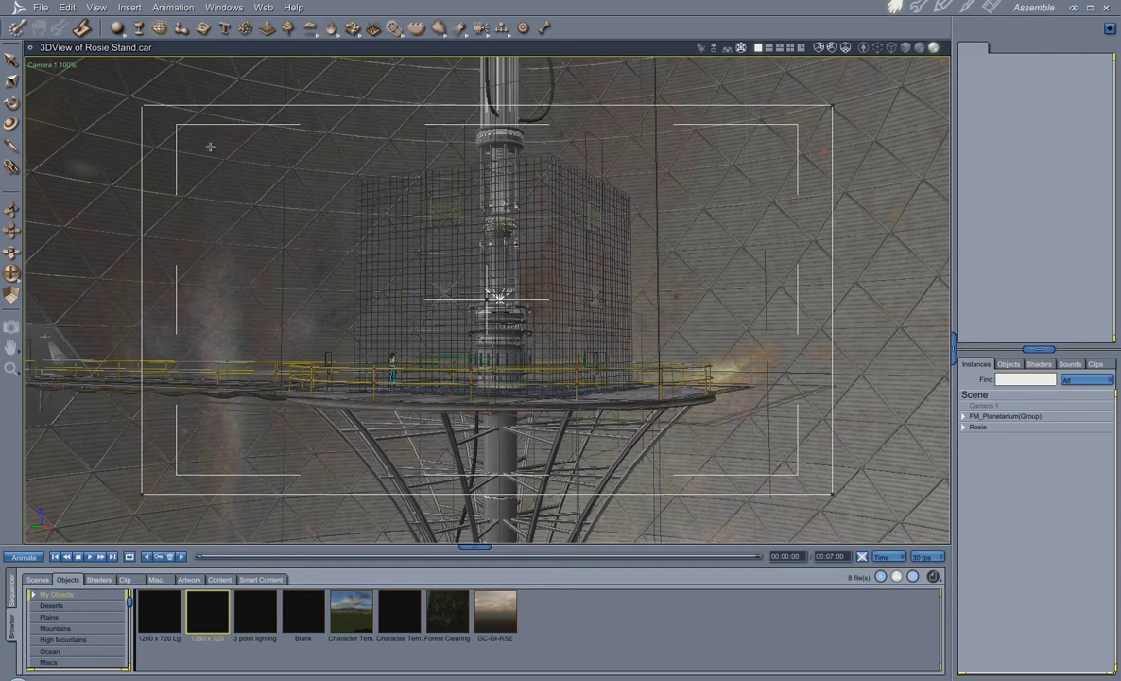
pyautogui.click(224, 28)
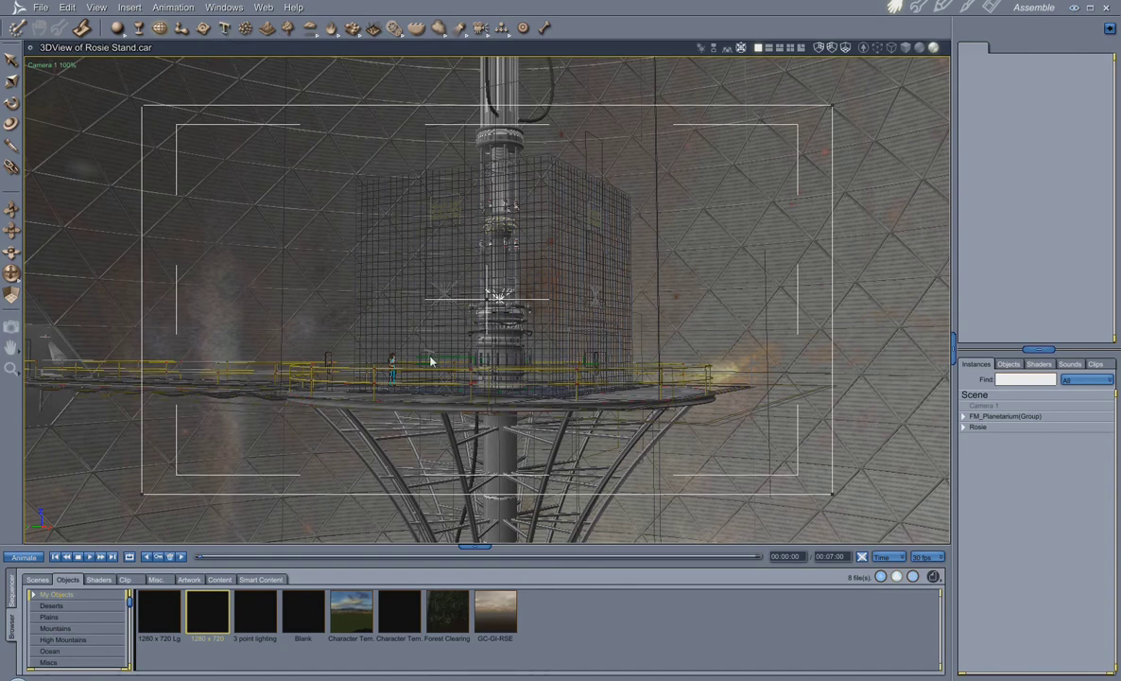
# - Insert a text object and enter 'Model my text' in Arial at 48 points
pyautogui.moveTo(431, 361); pyautogui.dragTo(1022, 484)
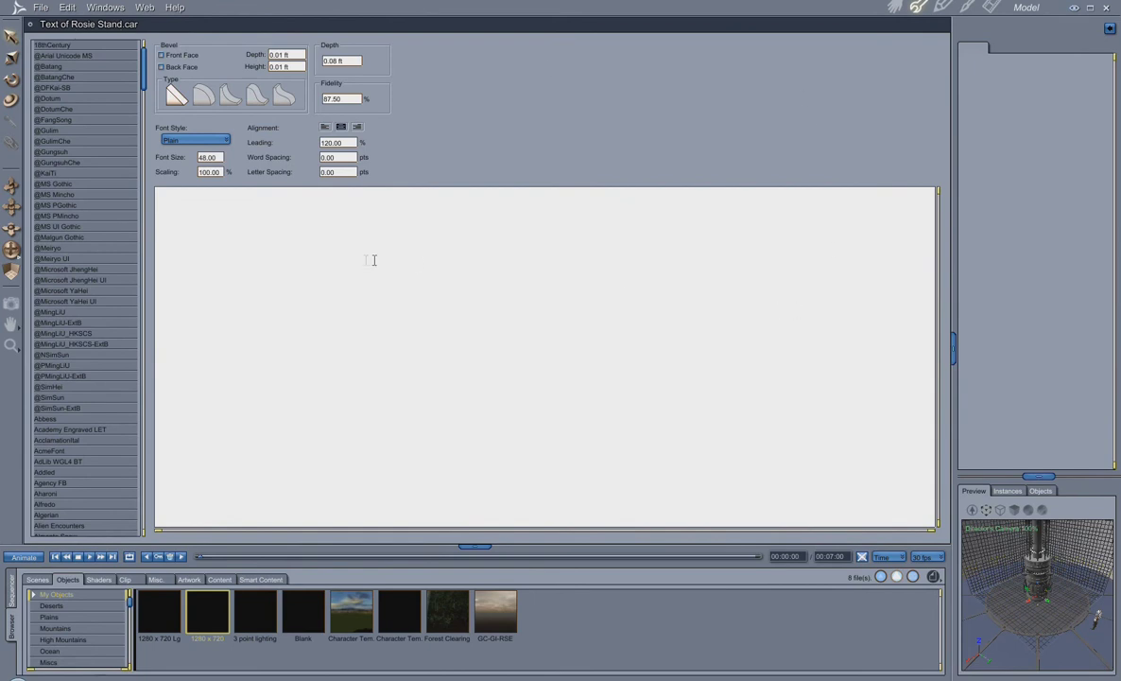
pyautogui.click(347, 239)
pyautogui.write('Model my text')
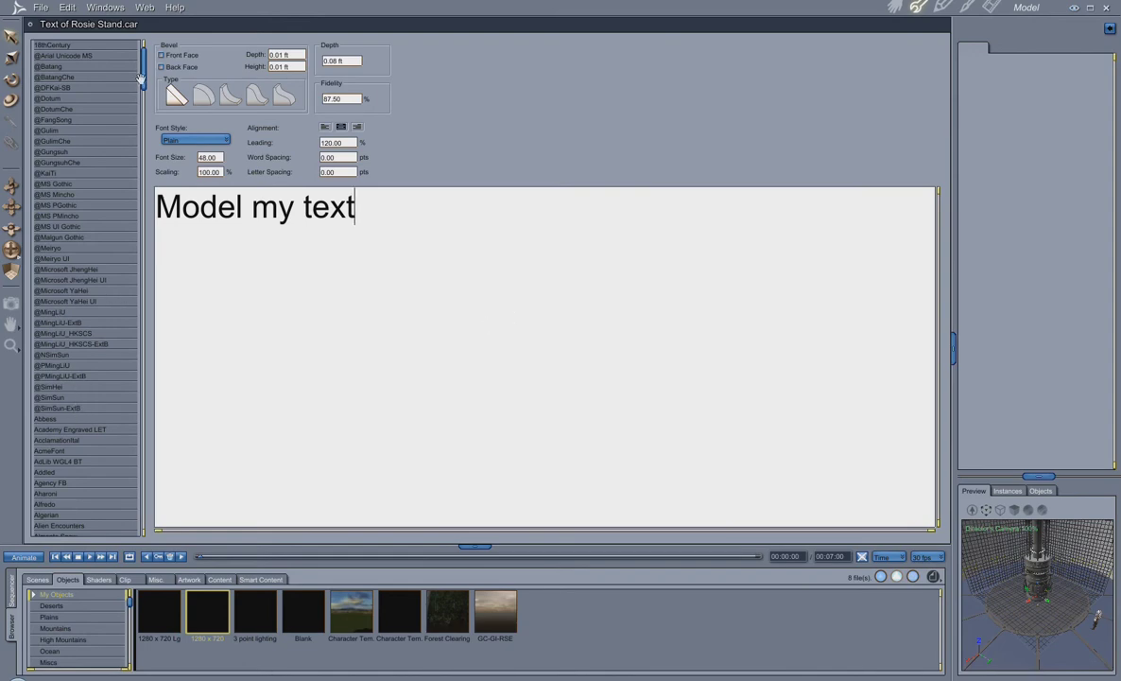
# - Set the lettering to Bastion with the last bevel profile on both faces, then exit the modeler
pyautogui.moveTo(140, 80); pyautogui.dragTo(147, 124)
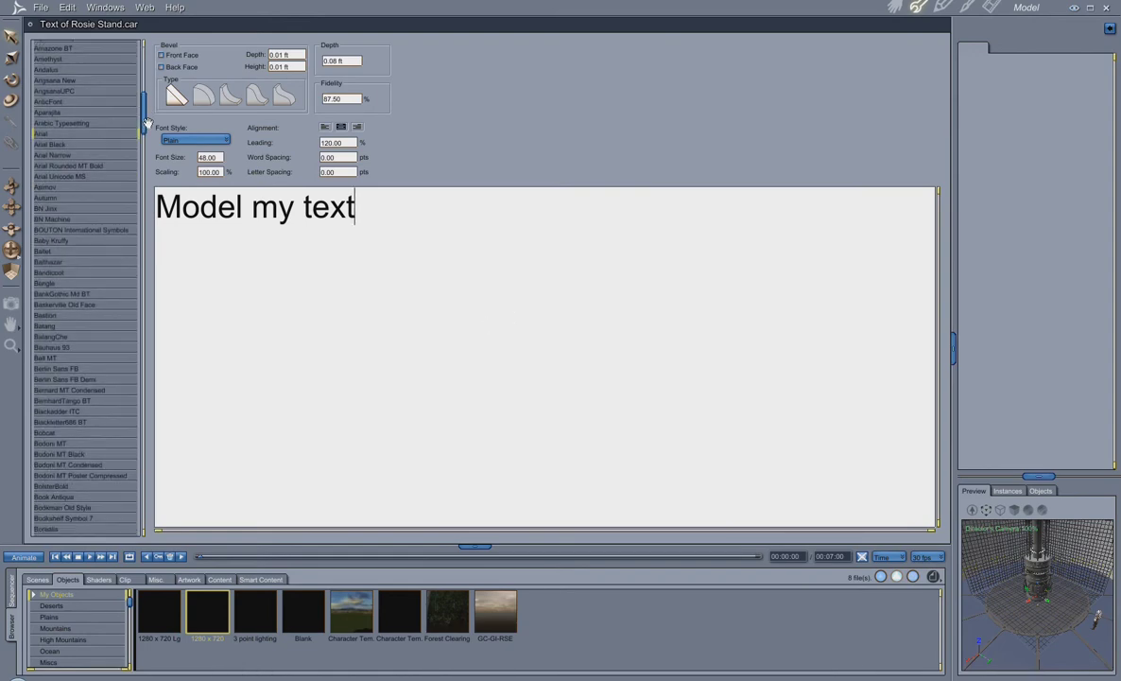
pyautogui.click(49, 315)
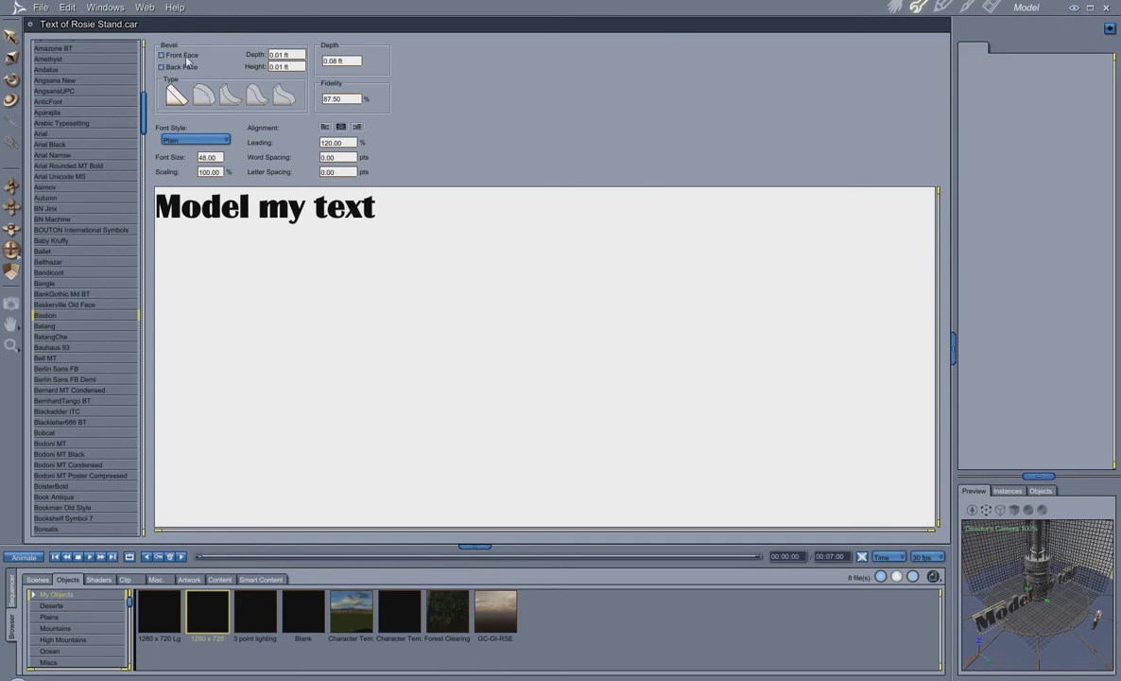
pyautogui.click(198, 91)
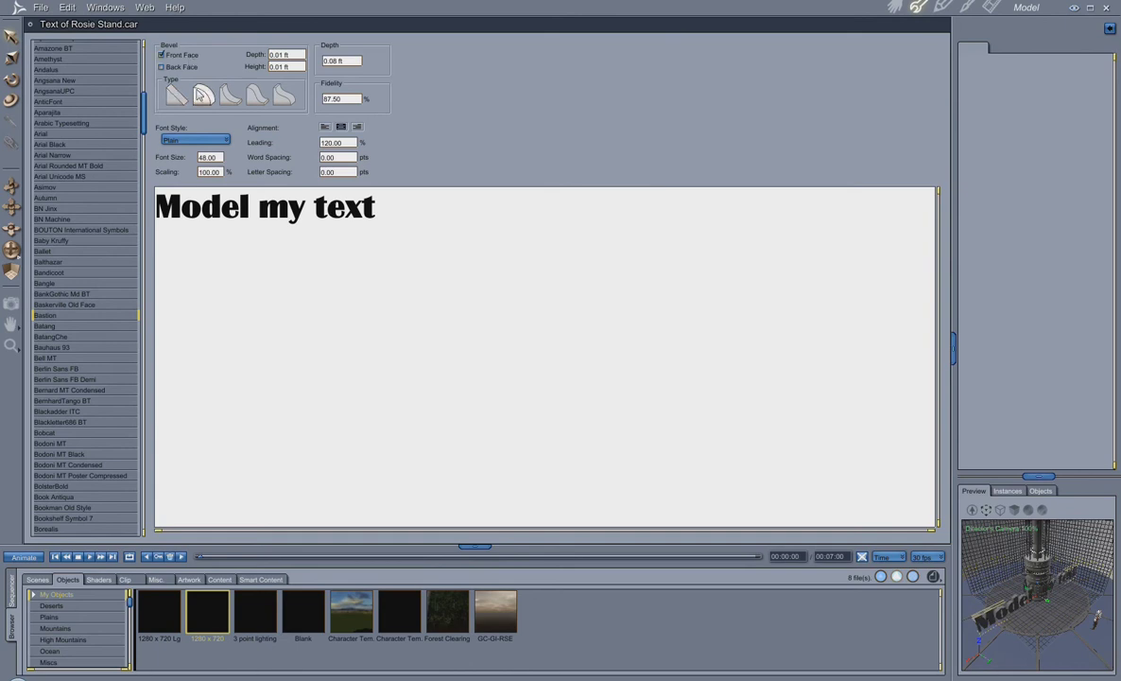
pyautogui.click(258, 99)
pyautogui.click(282, 102)
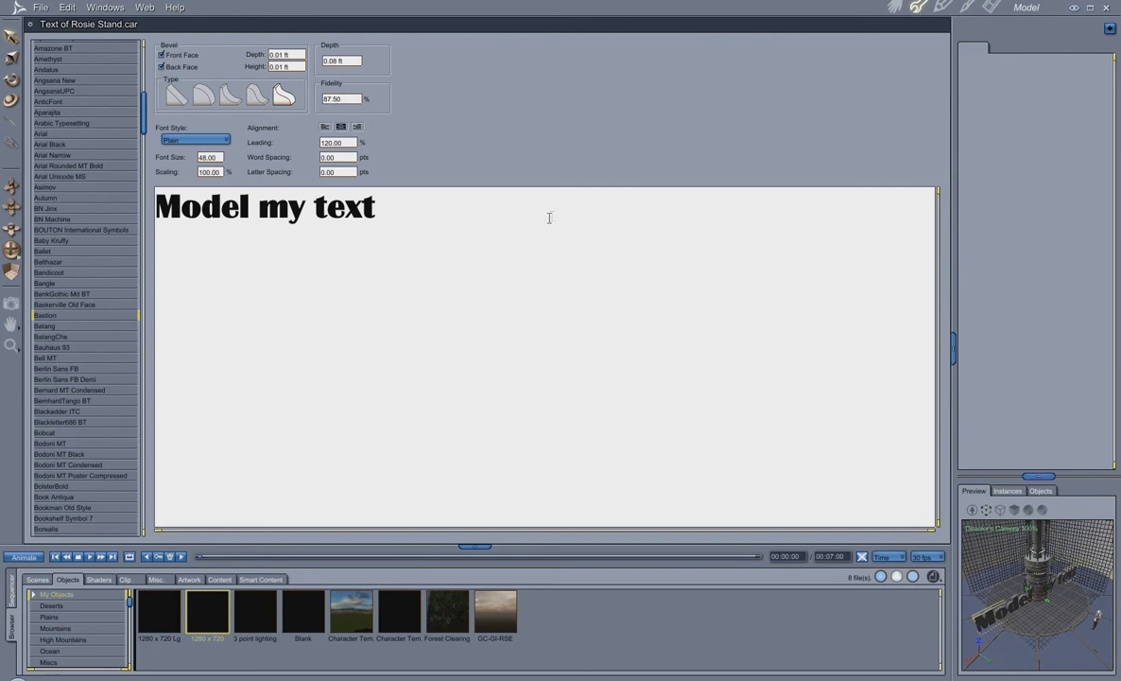
pyautogui.hotkey('ctrl', 'w')
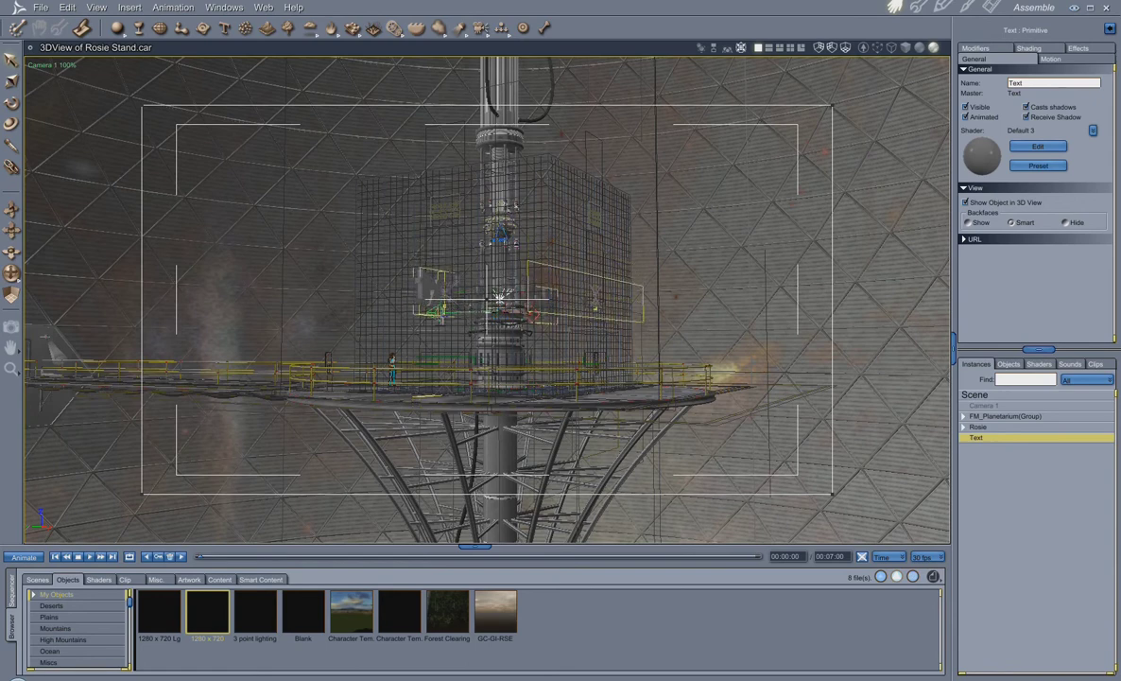
# - Shift the Model my text object left and rotate it to face the camera
pyautogui.moveTo(414, 298); pyautogui.dragTo(280, 328)
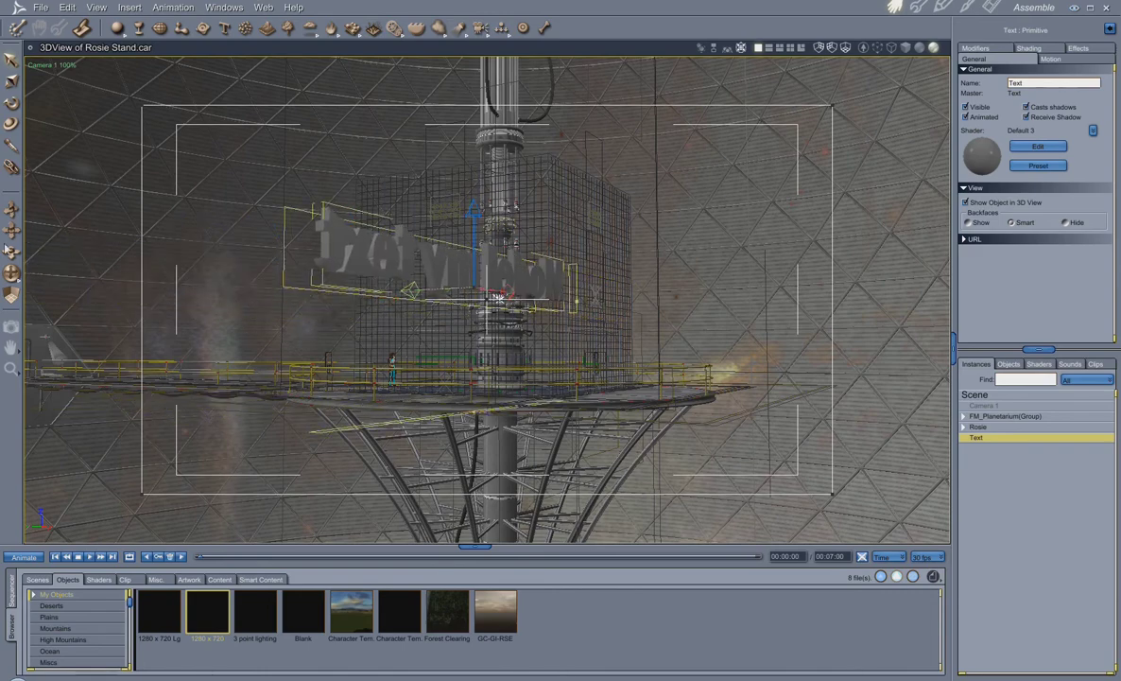
pyautogui.click(12, 102)
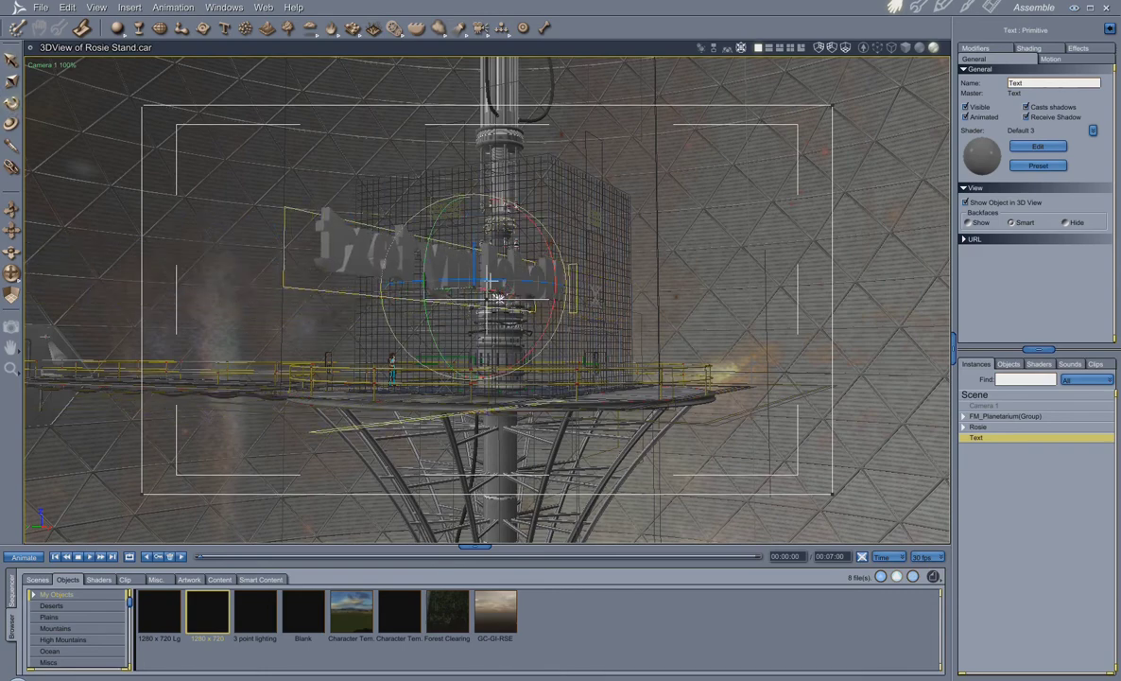
pyautogui.moveTo(494, 298); pyautogui.dragTo(574, 346)
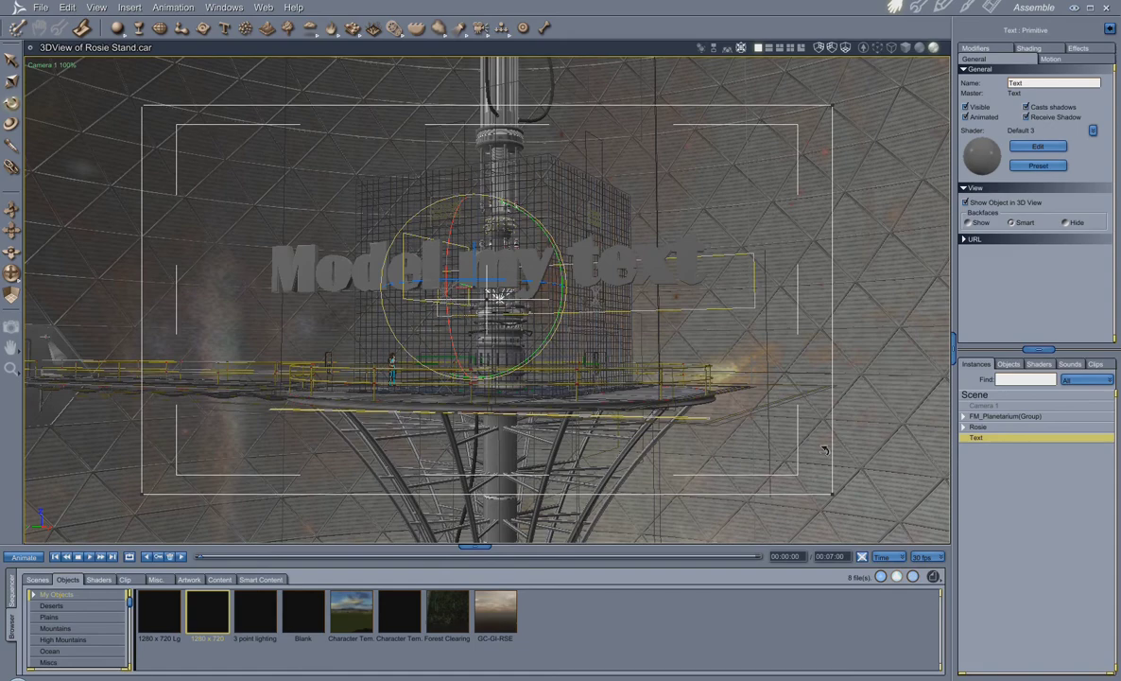
pyautogui.click(98, 579)
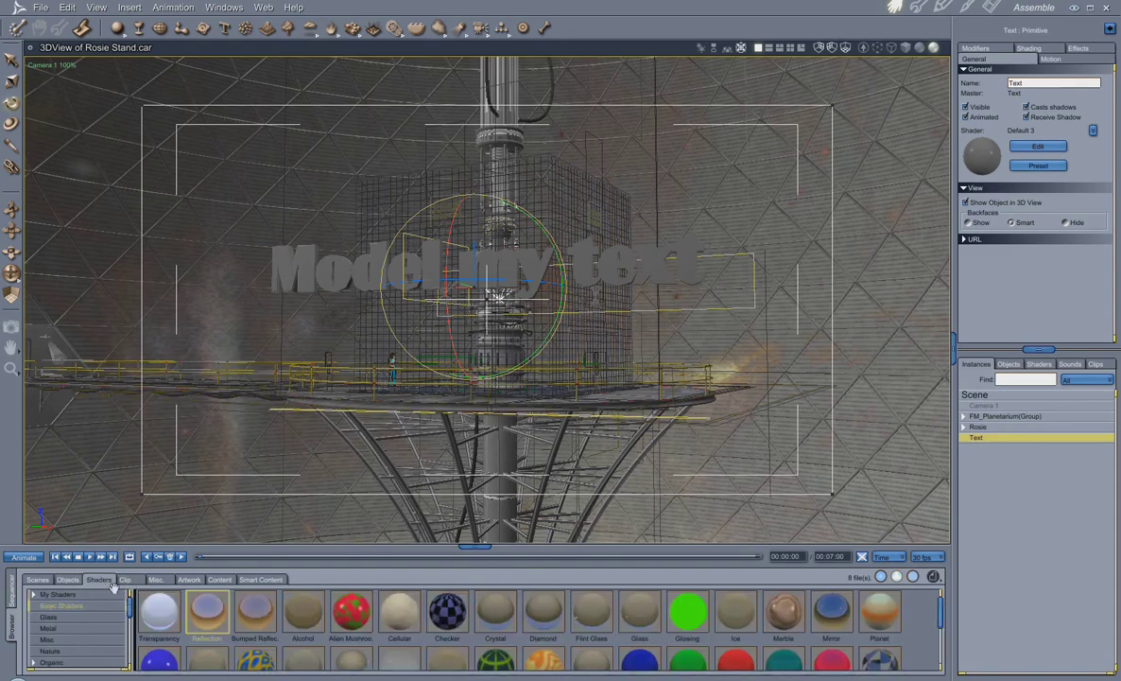
# - Apply the Reflection shader to the Model my text lettering
pyautogui.moveTo(208, 614); pyautogui.dragTo(297, 300)
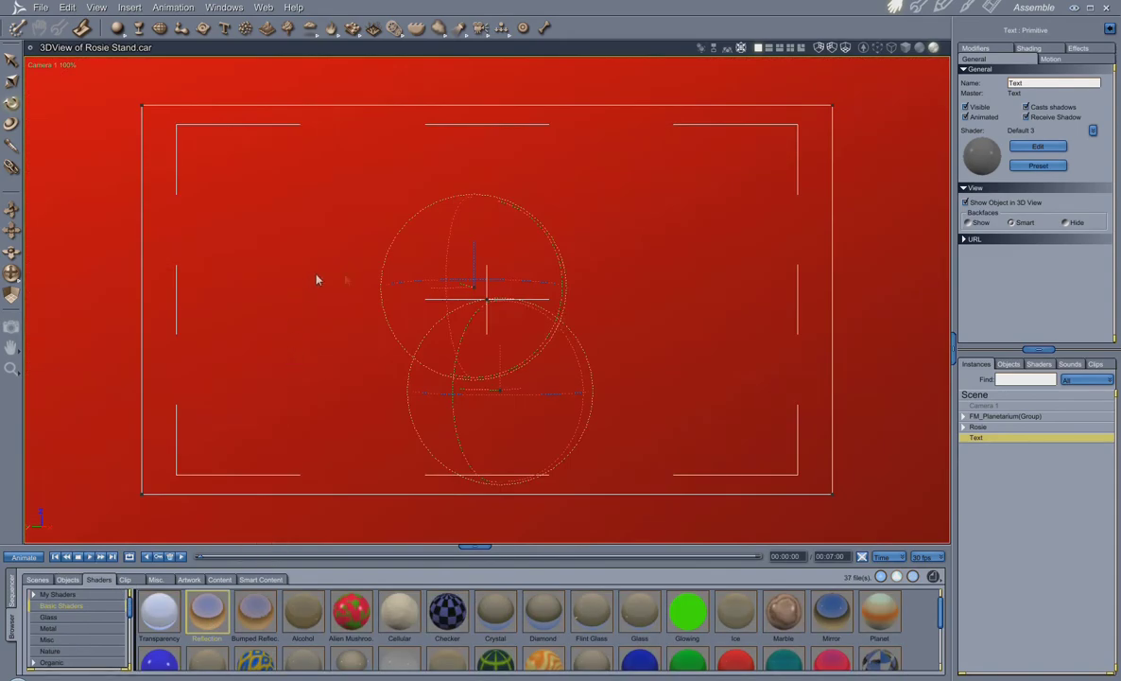
pyautogui.moveTo(317, 496); pyautogui.dragTo(493, 299)
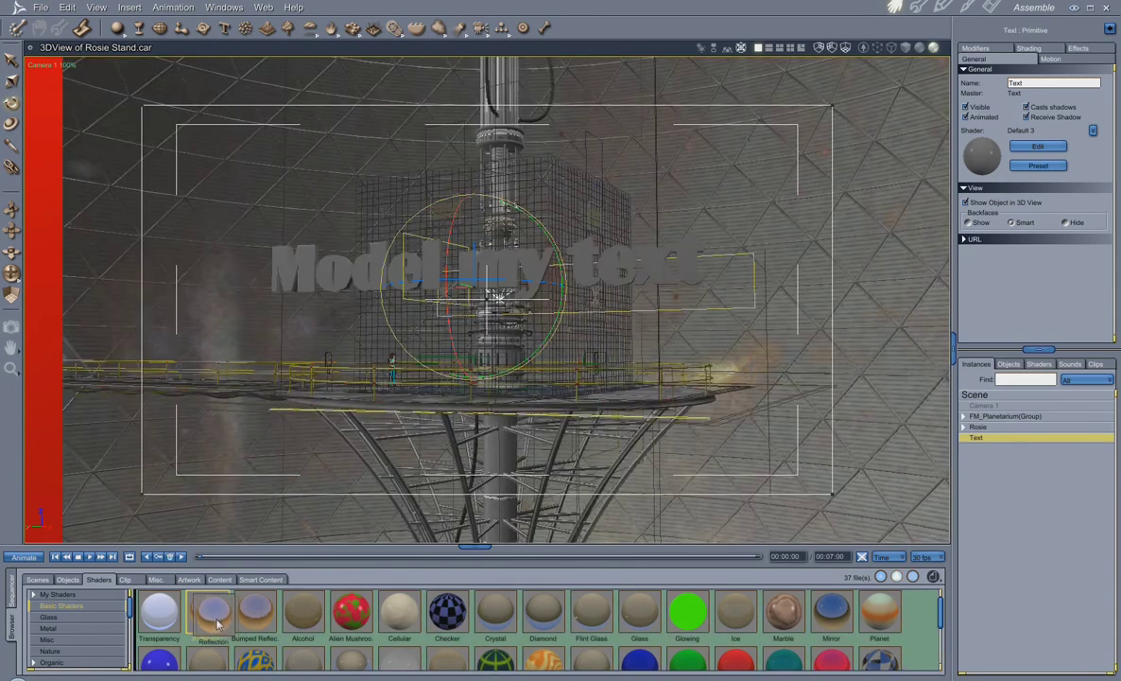
pyautogui.scroll(5, 494, 297)
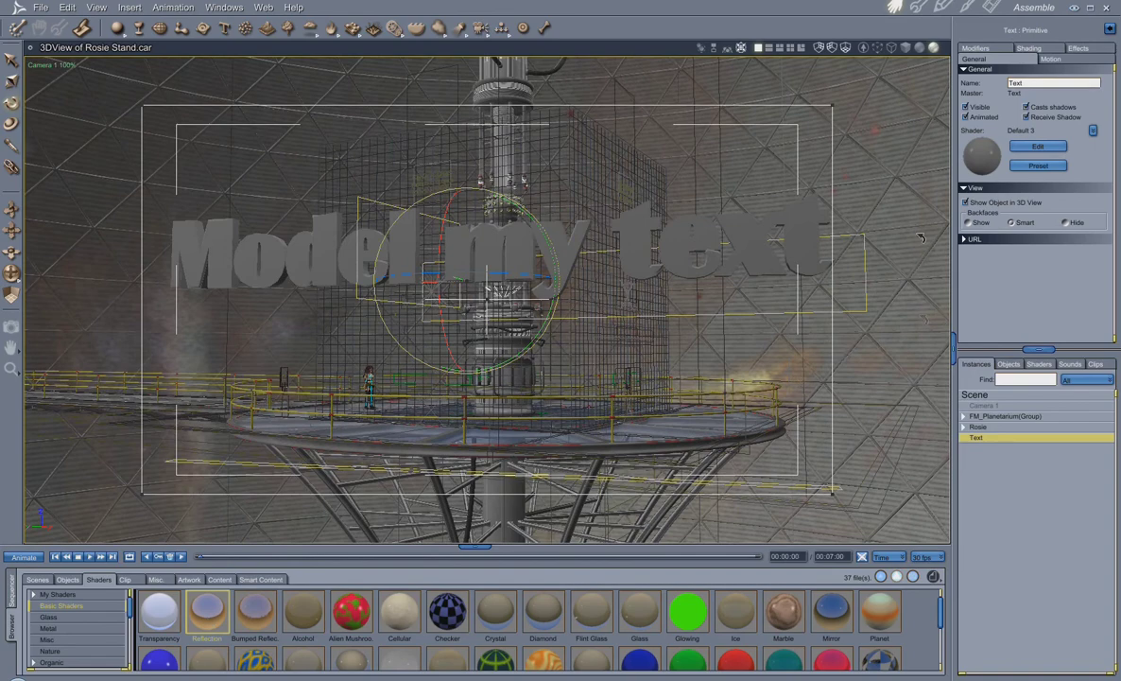
pyautogui.moveTo(221, 619); pyautogui.dragTo(223, 273)
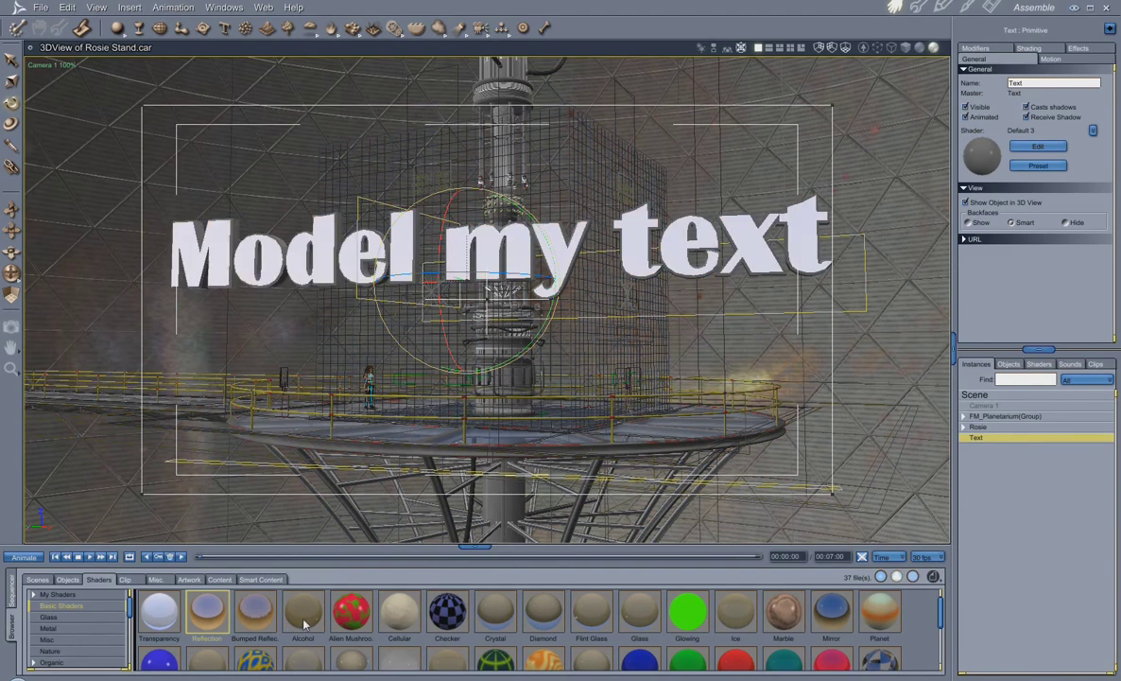
# - Give the letter M the Blue Plastic Marble shader from the Plastic collection
pyautogui.scroll(-1, 473, 610)
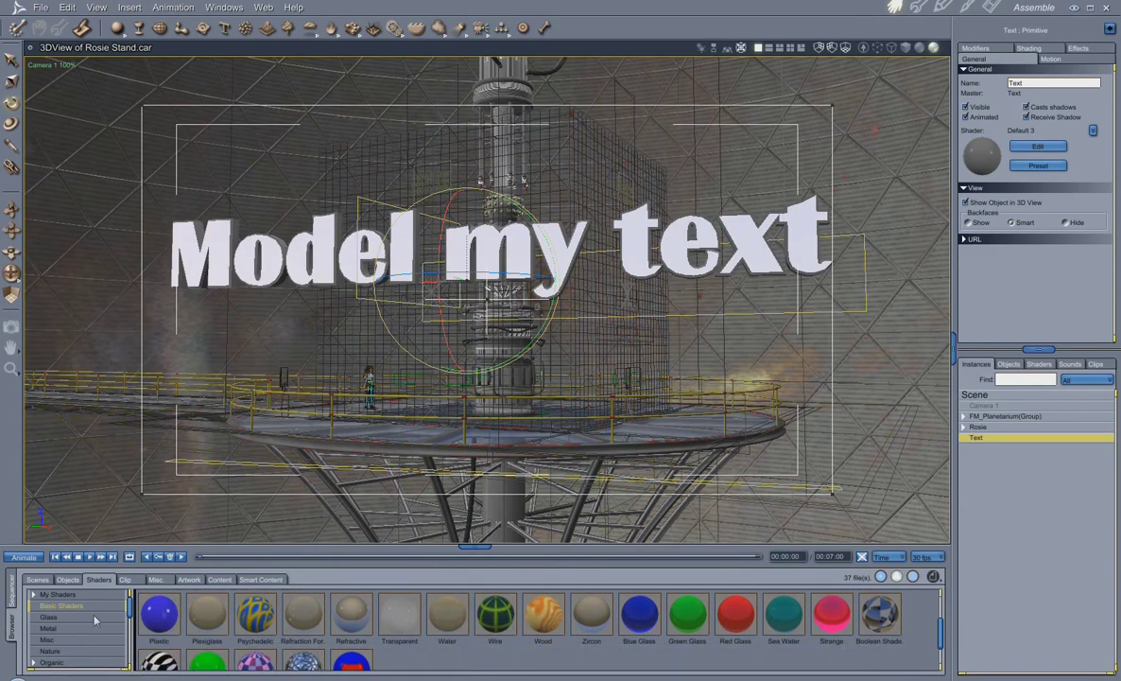
pyautogui.click(49, 628)
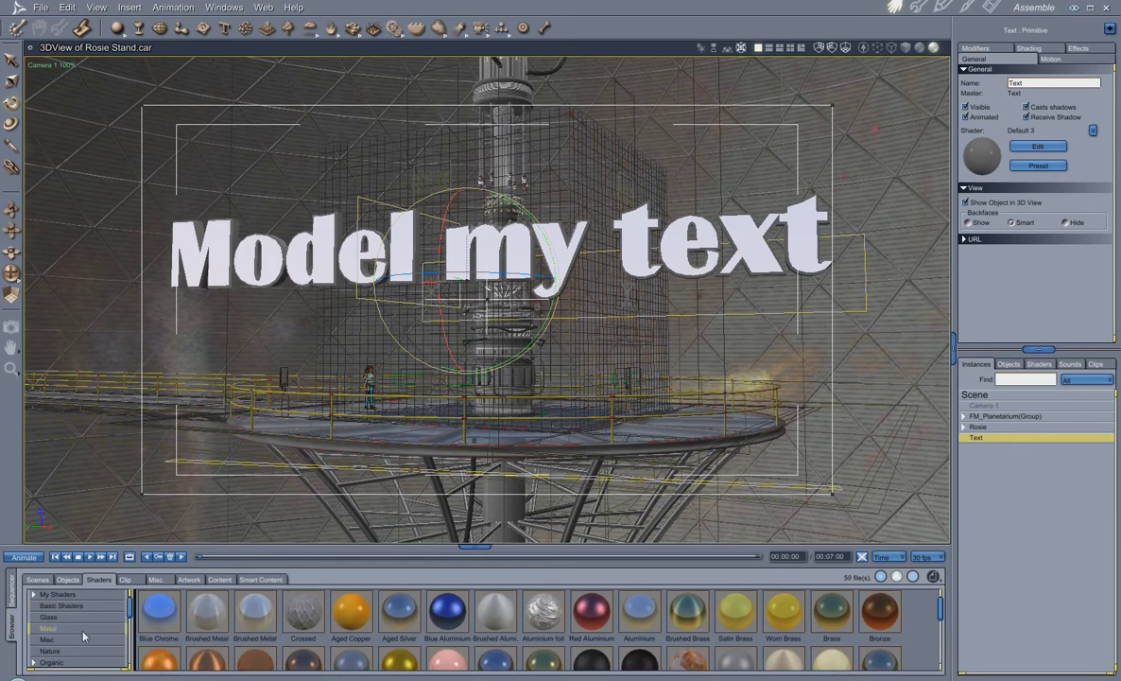
pyautogui.scroll(-2, 63, 660)
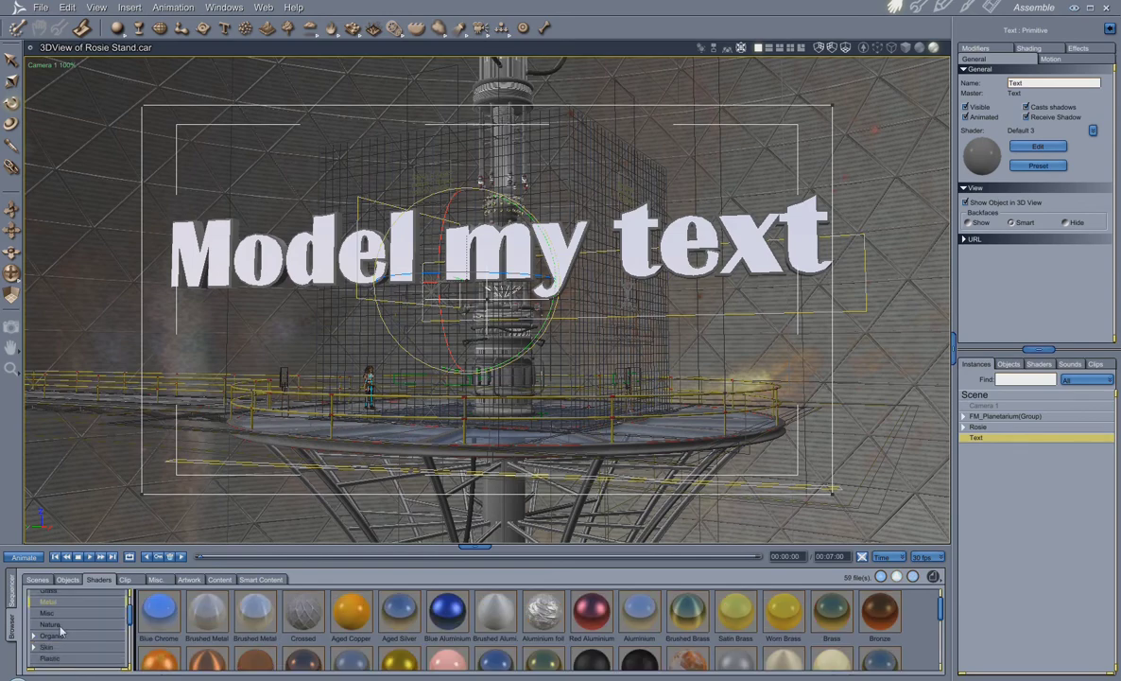
pyautogui.click(51, 625)
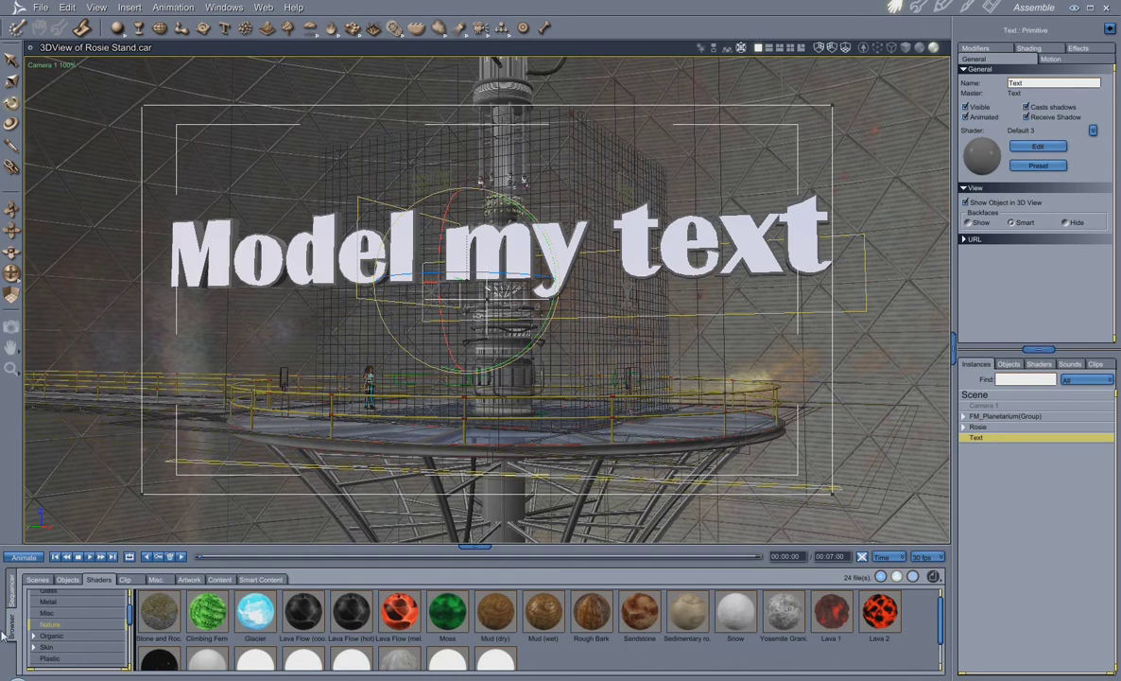
pyautogui.scroll(-2, 57, 640)
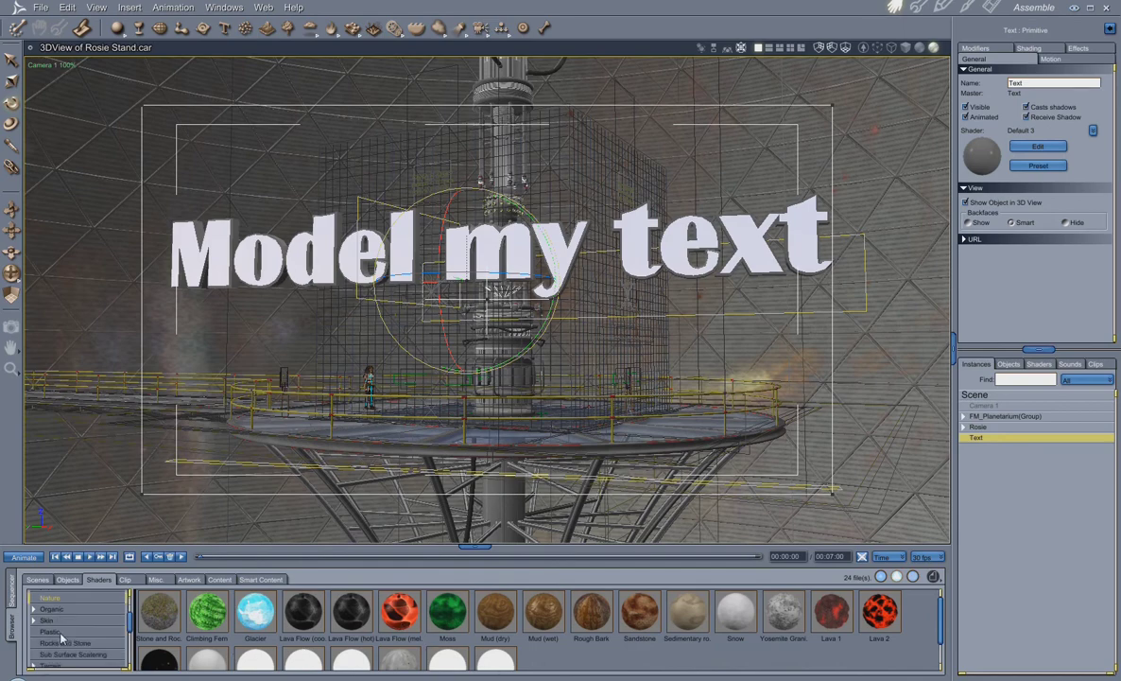
pyautogui.click(60, 633)
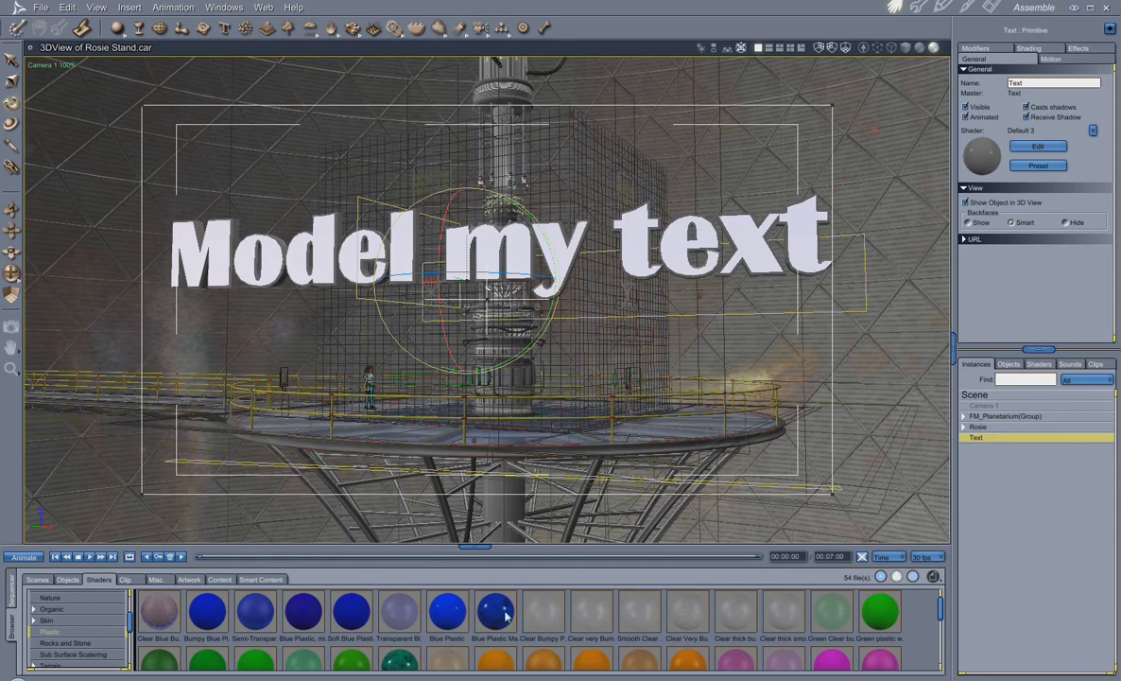
pyautogui.moveTo(506, 616); pyautogui.dragTo(235, 290)
pyautogui.moveTo(498, 612); pyautogui.dragTo(284, 284)
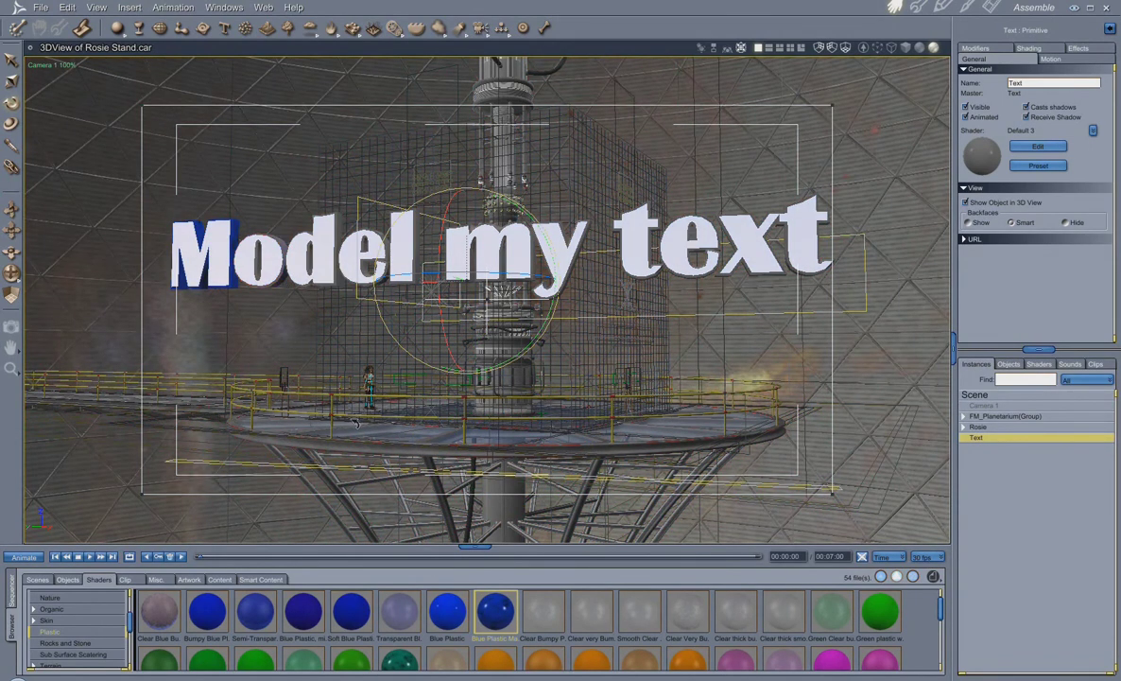
# - Close the Rosie Stand.car scene, discarding its unsaved changes
pyautogui.click(11, 297)
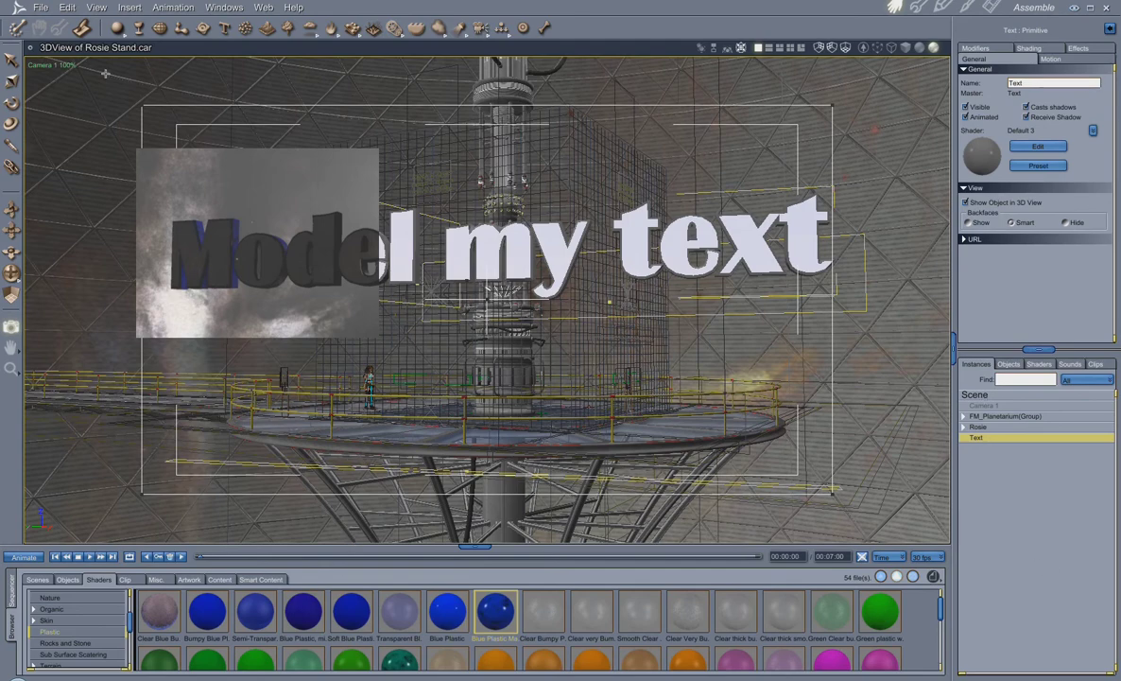
pyautogui.click(30, 49)
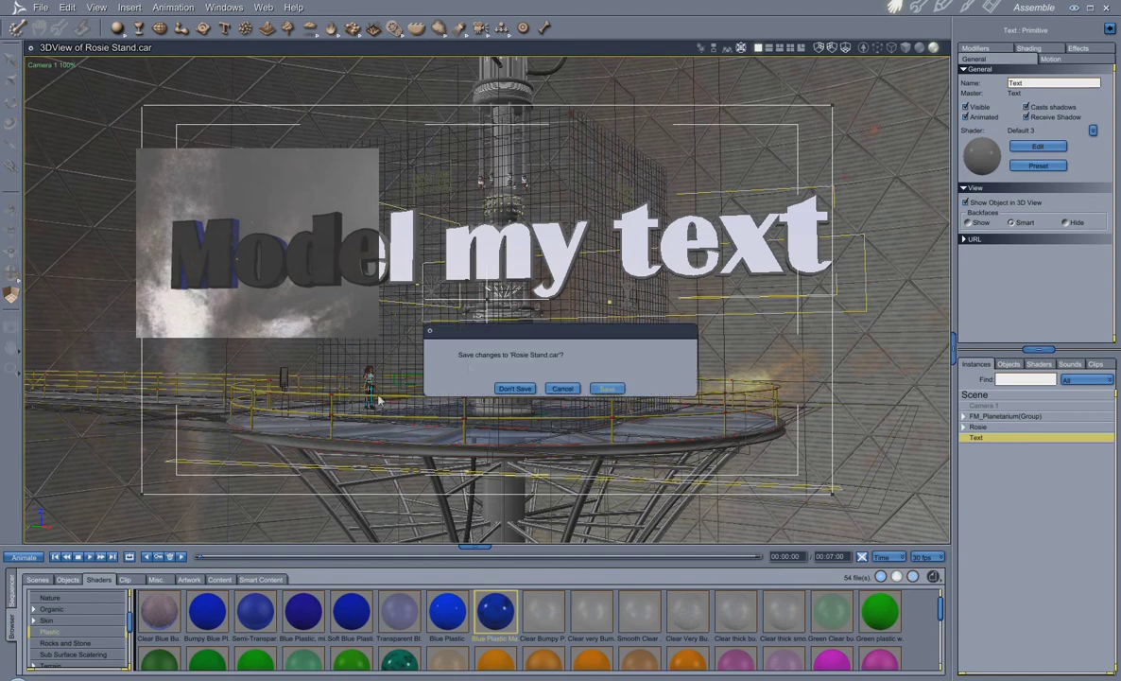
pyautogui.click(512, 389)
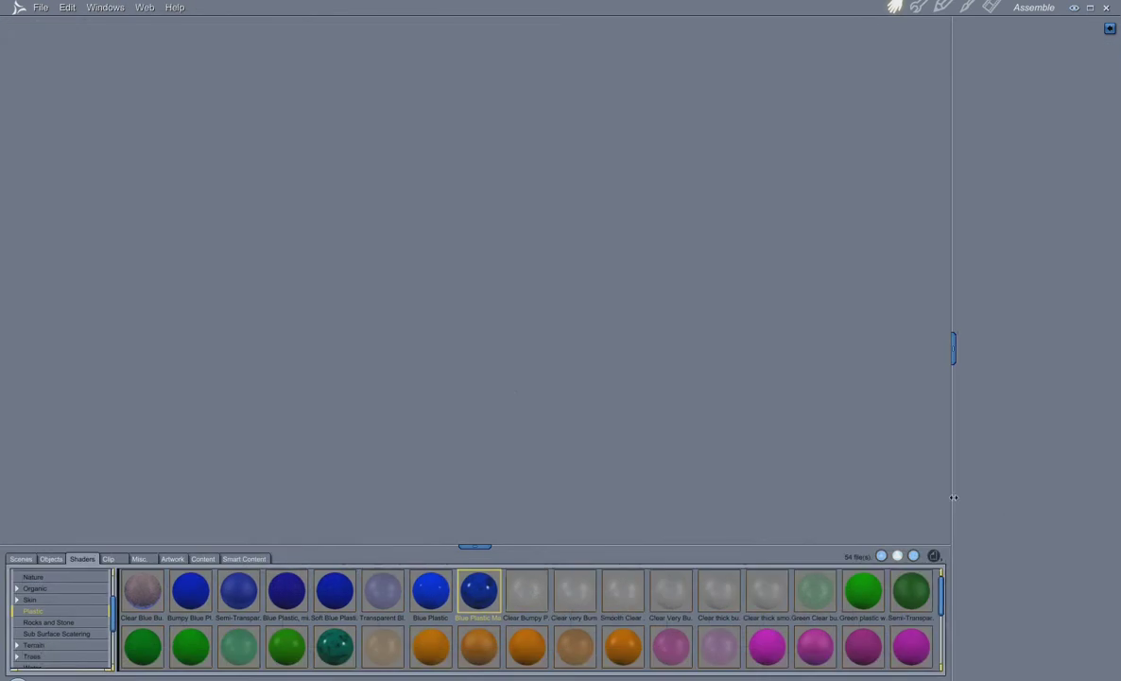
# - Start from the 1280 x 720 scene and add a Terrain with a Mountain layer
pyautogui.click(50, 559)
pyautogui.doubleClick(207, 602)
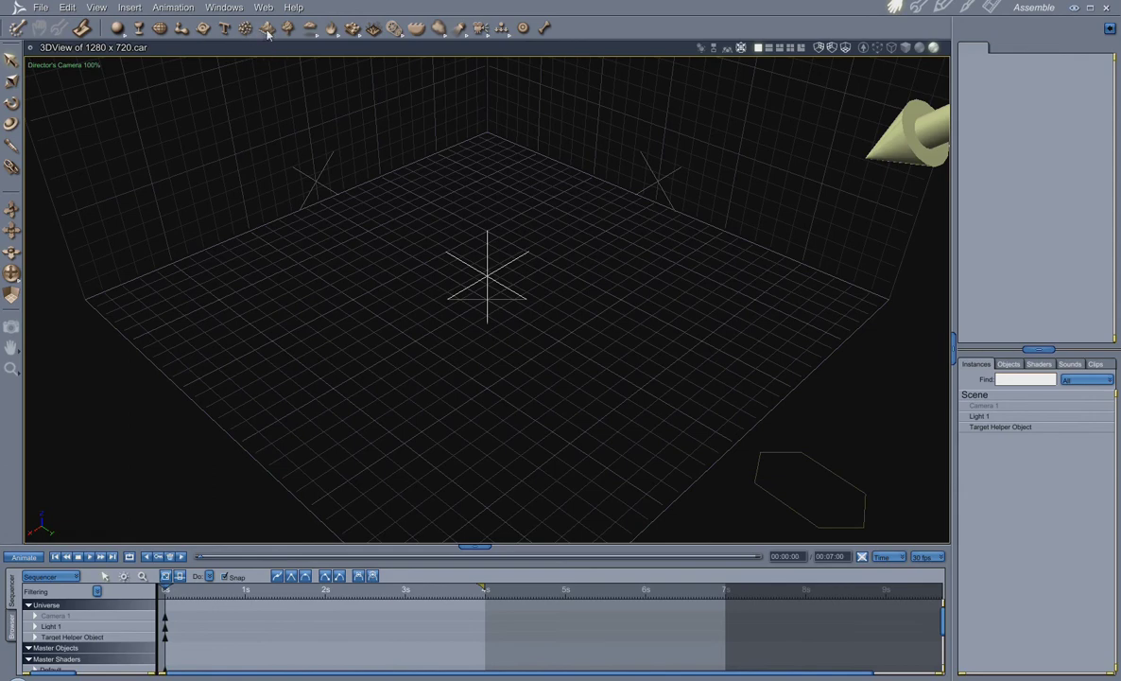
pyautogui.moveTo(268, 33); pyautogui.dragTo(1039, 511)
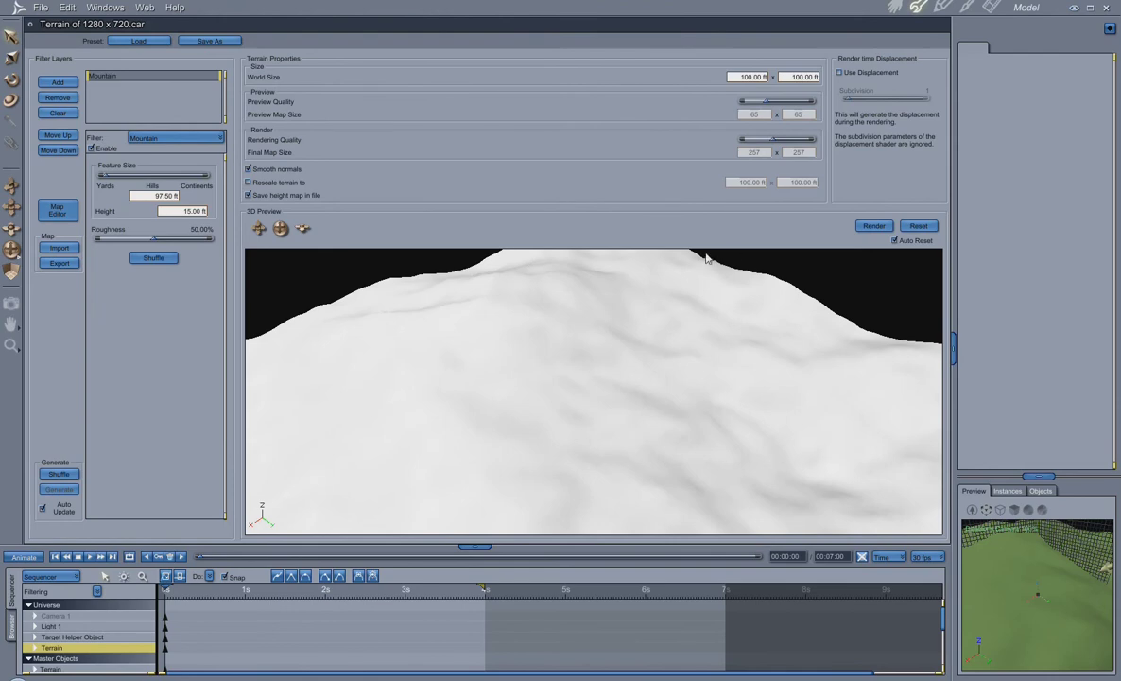
# - Add a second terrain layer and set it to the Mesa generator instead of Canyon Filter
pyautogui.moveTo(281, 227)
pyautogui.mouseDown()
pyautogui.moveTo(295, 223)
pyautogui.moveTo(268, 227)
pyautogui.mouseUp()
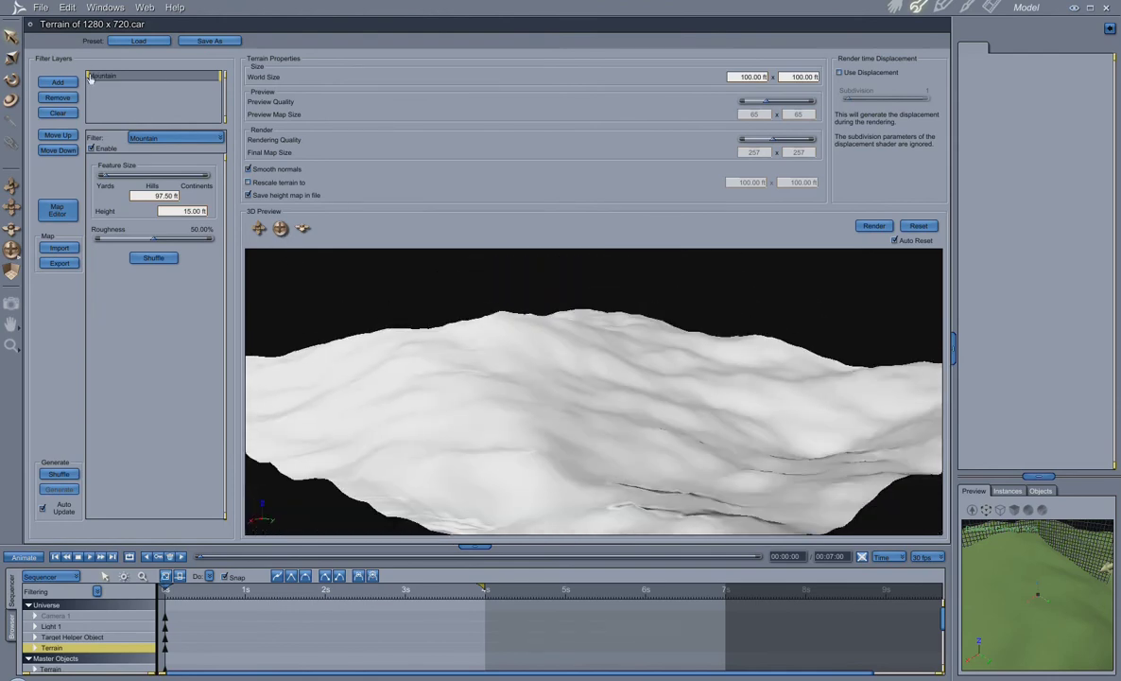
pyautogui.click(59, 84)
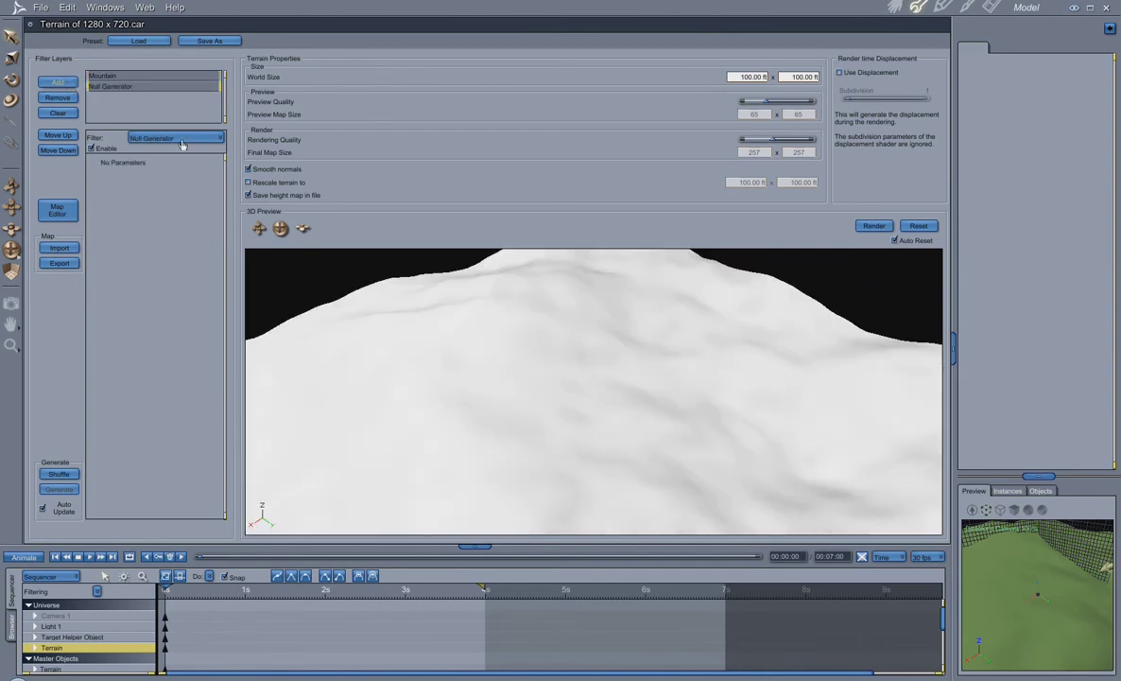
pyautogui.click(183, 142)
pyautogui.moveTo(182, 151)
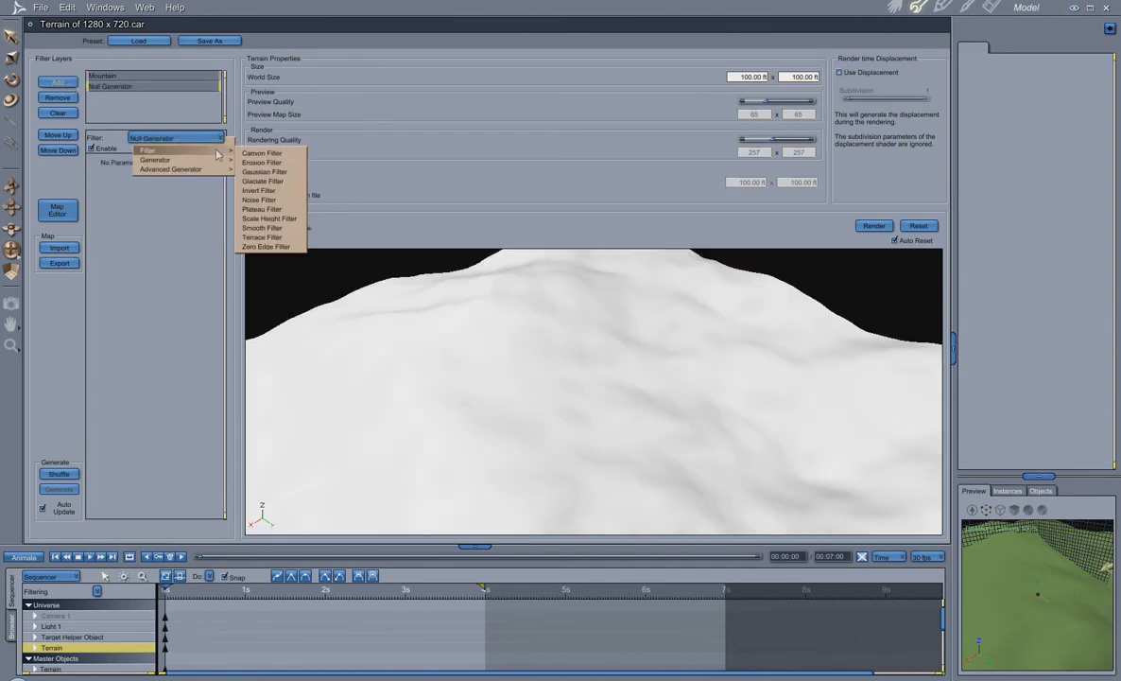
pyautogui.click(262, 154)
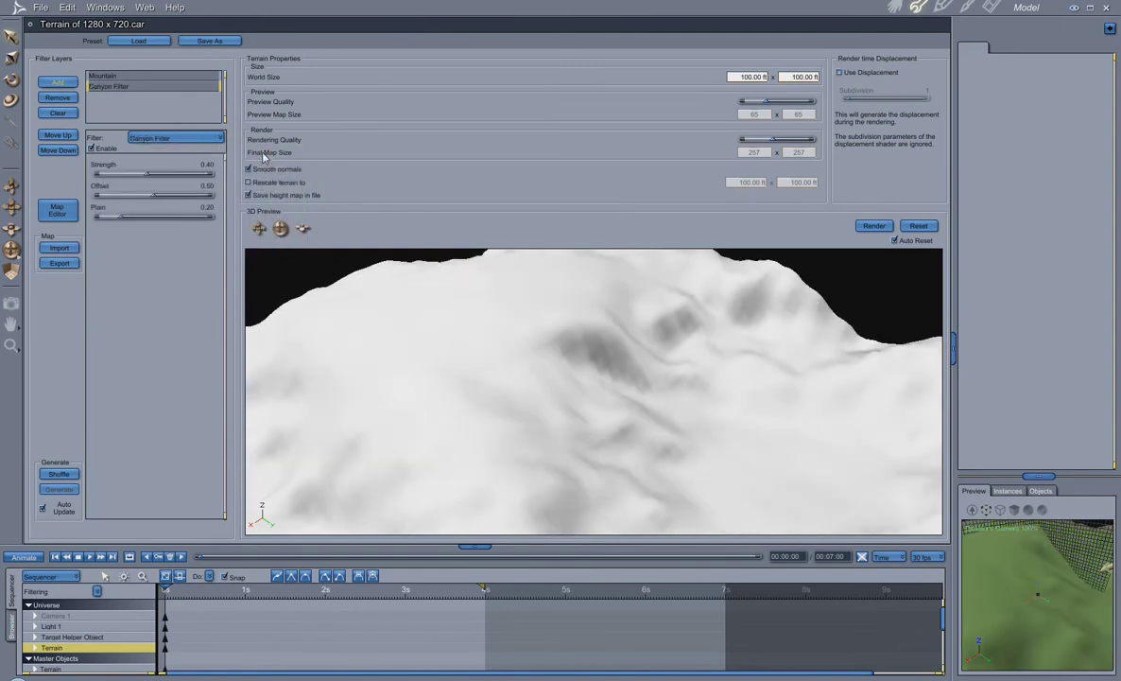
pyautogui.click(193, 143)
pyautogui.moveTo(200, 161)
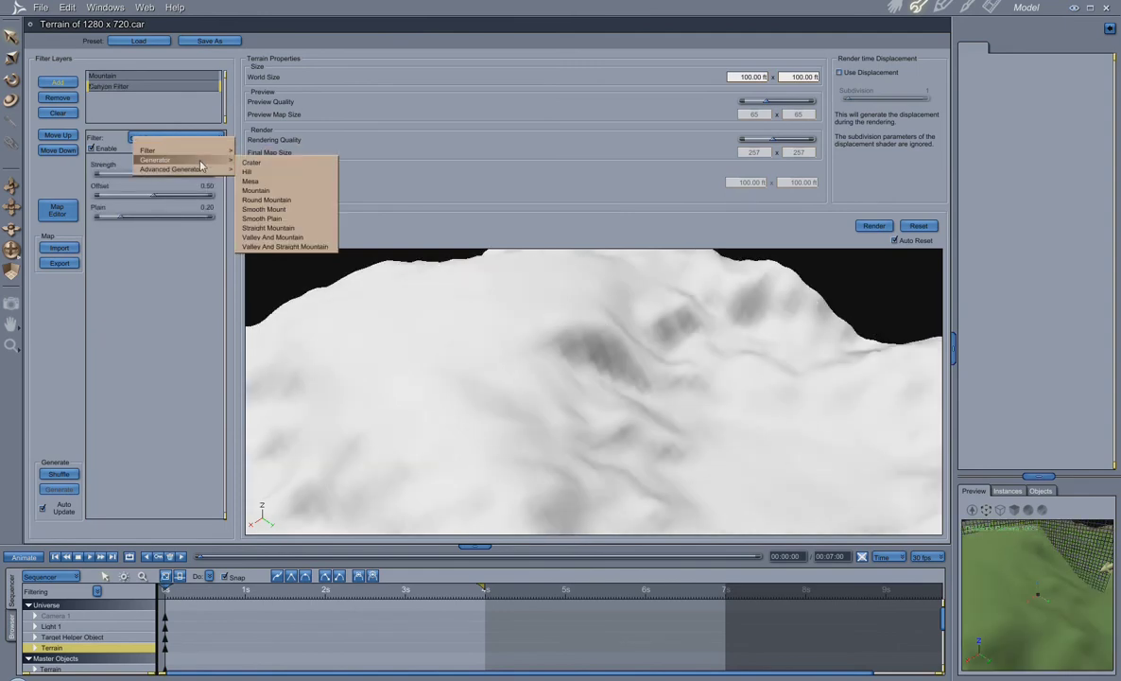
pyautogui.click(261, 183)
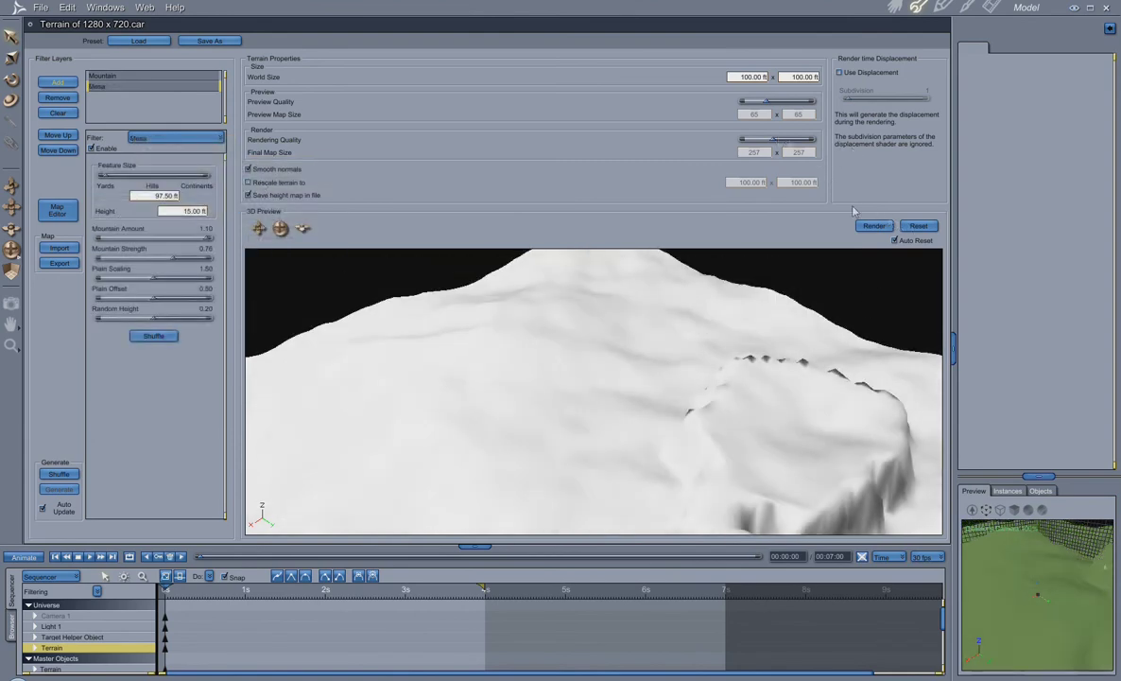
# - Raise the preview quality and toggle the Mesa layer off and on to compare
pyautogui.moveTo(259, 227); pyautogui.dragTo(326, 238)
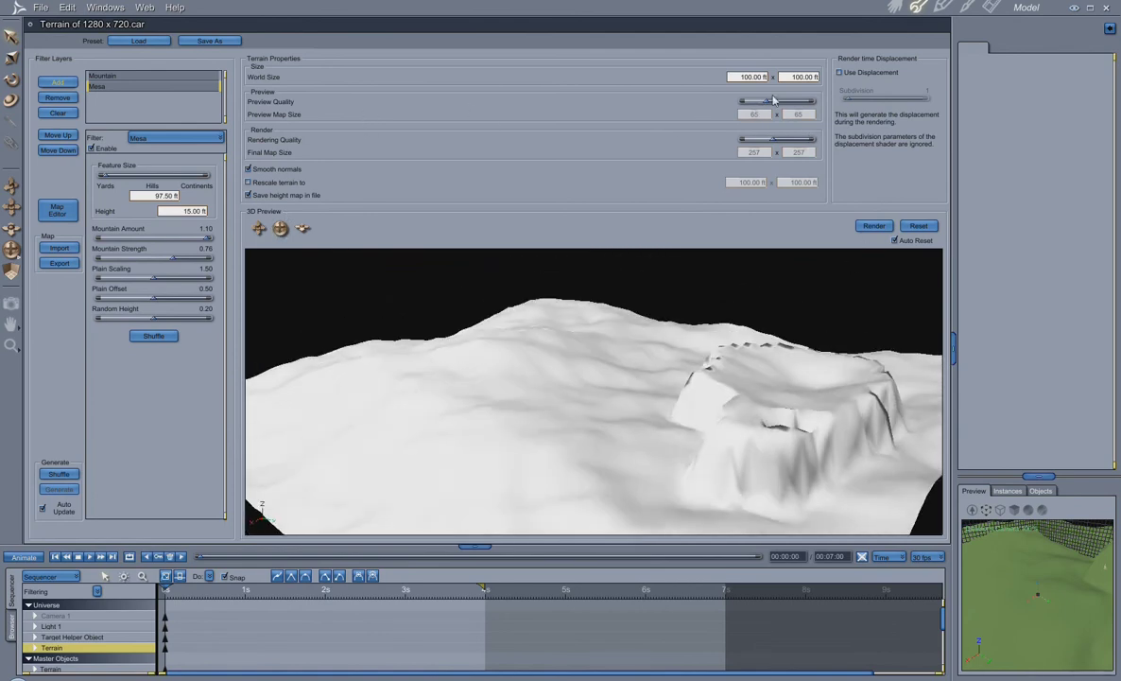
pyautogui.moveTo(766, 101); pyautogui.dragTo(794, 106)
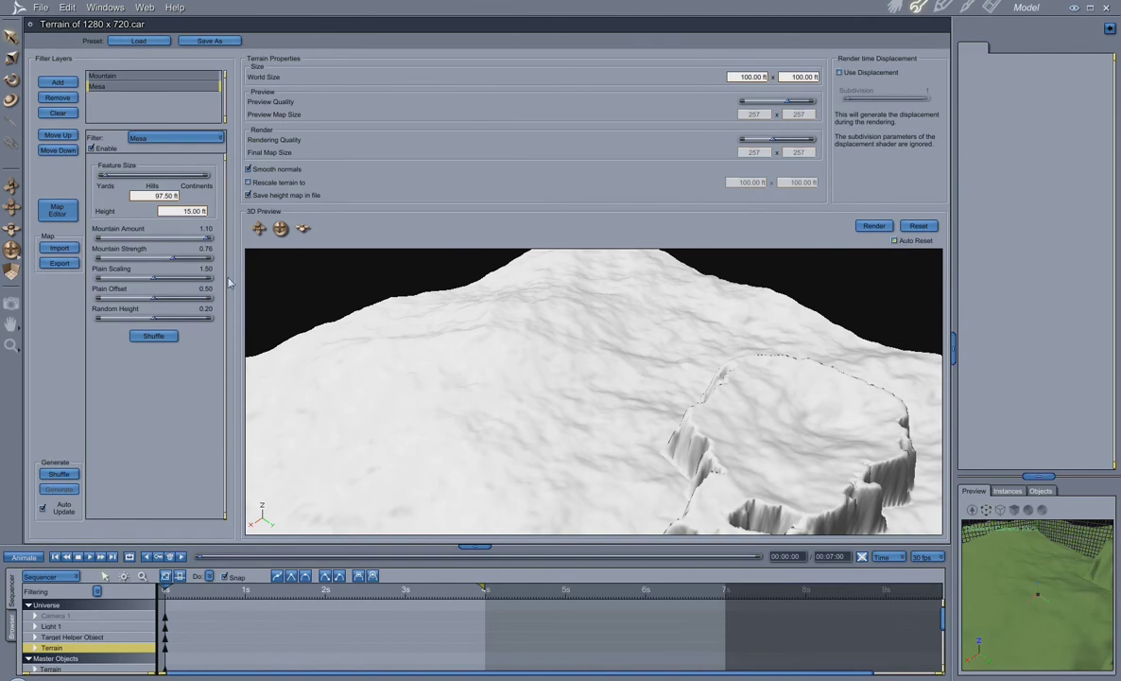
pyautogui.moveTo(281, 227)
pyautogui.mouseDown()
pyautogui.moveTo(281, 198)
pyautogui.moveTo(271, 244)
pyautogui.mouseUp()
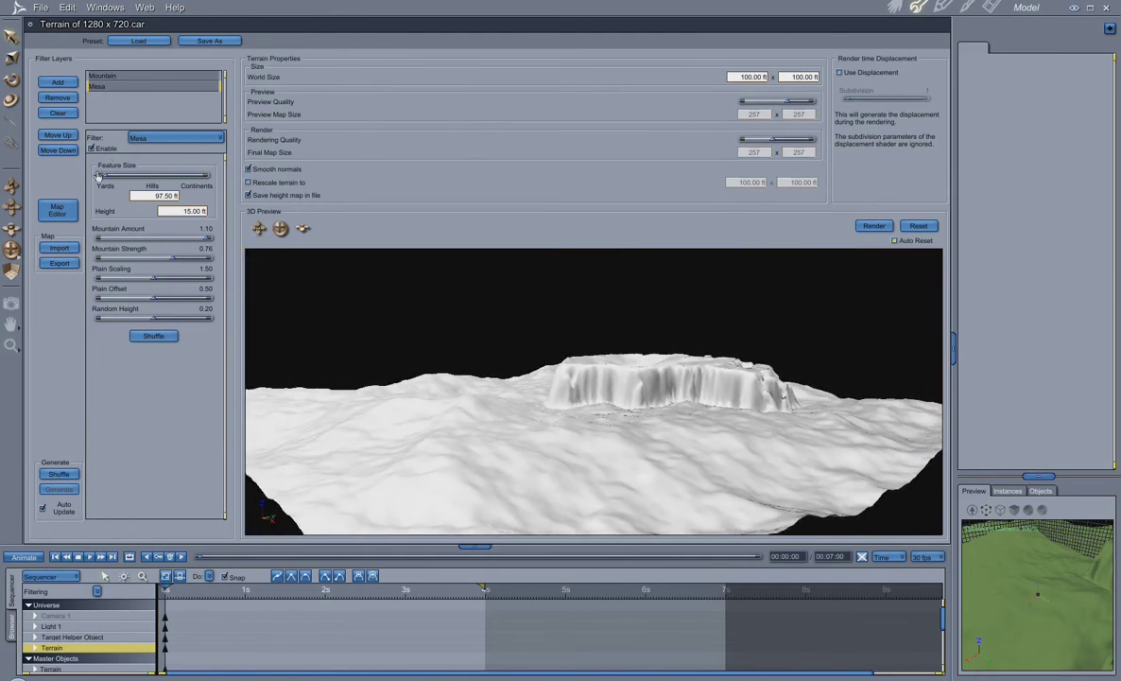
pyautogui.click(92, 149)
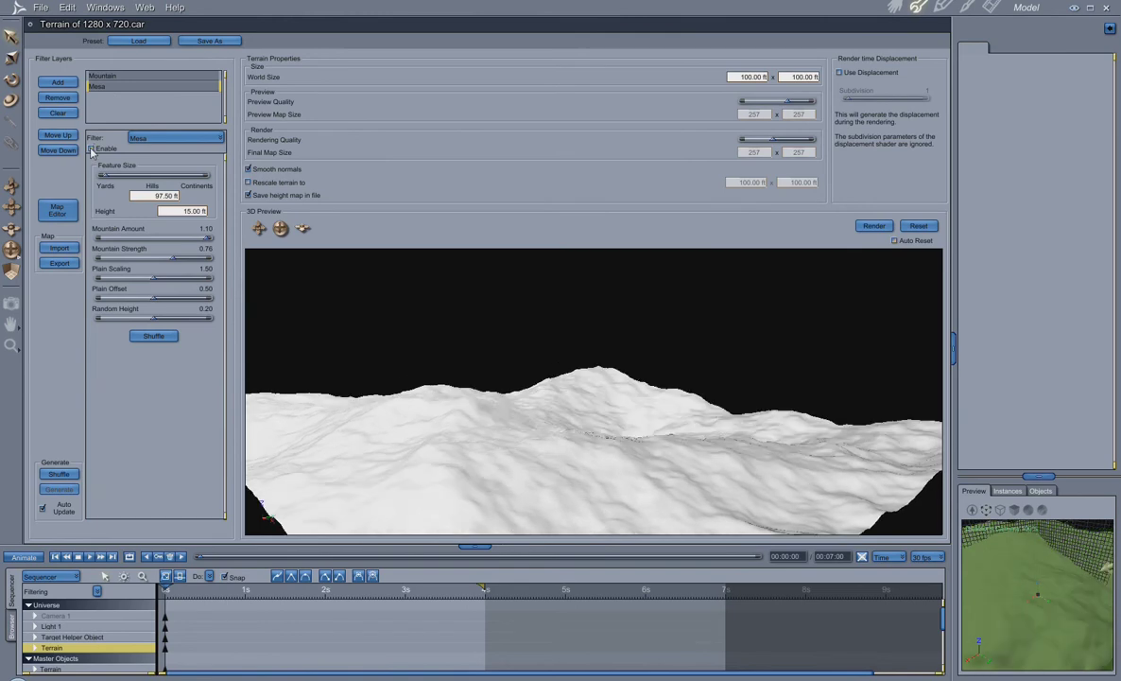
pyautogui.click(92, 149)
pyautogui.click(91, 150)
pyautogui.click(92, 149)
pyautogui.click(92, 150)
pyautogui.click(92, 149)
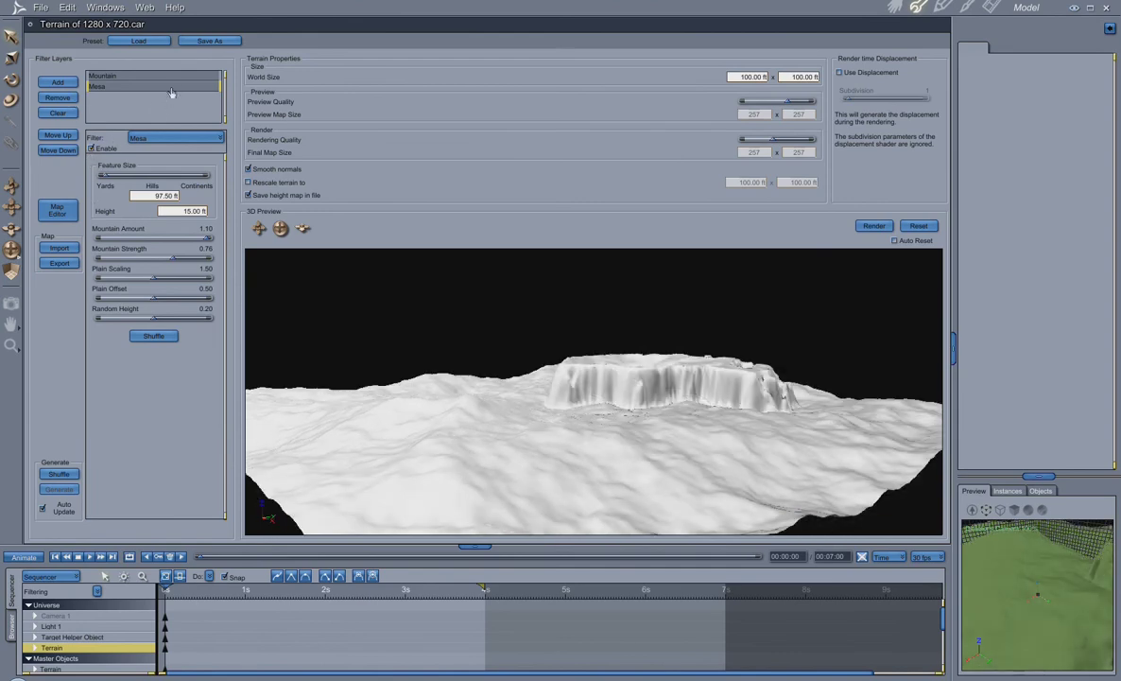
# - Check the filter type list without changes, then bring up the height Map Editor
pyautogui.click(185, 140)
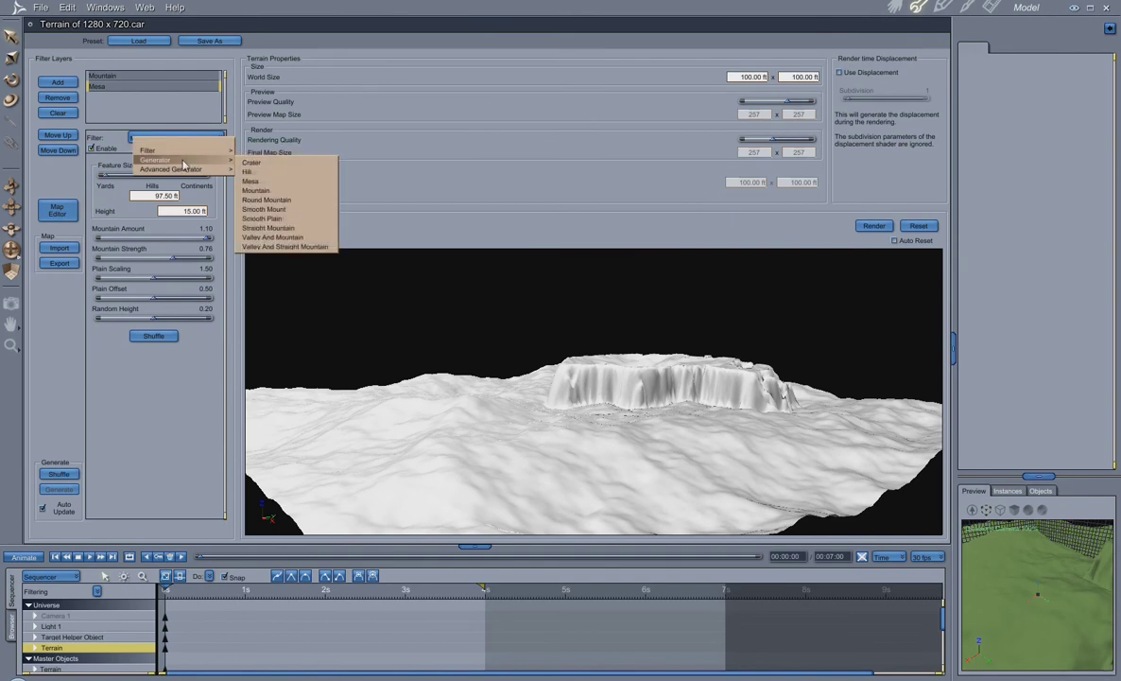
pyautogui.moveTo(185, 164)
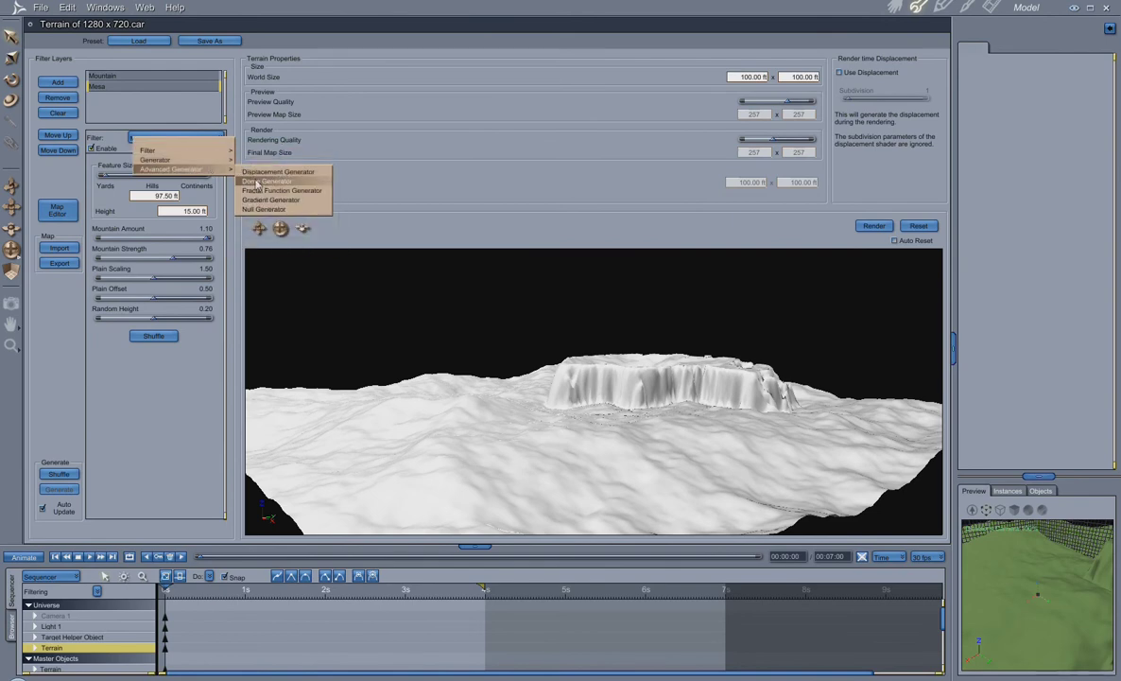
pyautogui.moveTo(148, 150)
pyautogui.click(163, 107)
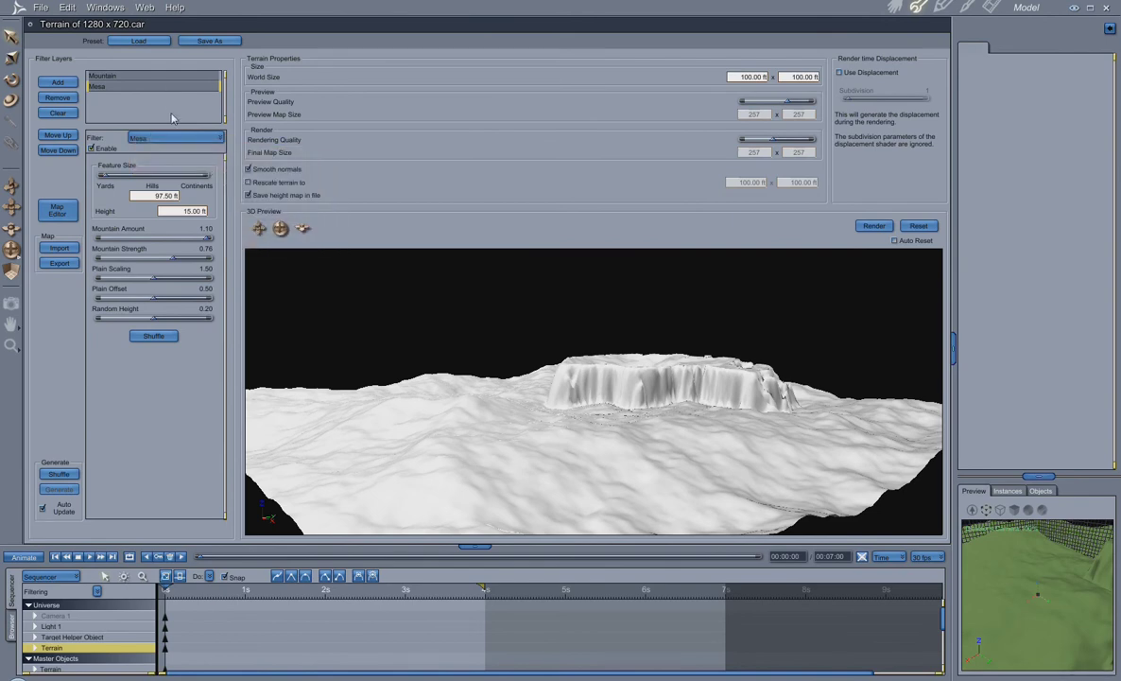
pyautogui.click(57, 209)
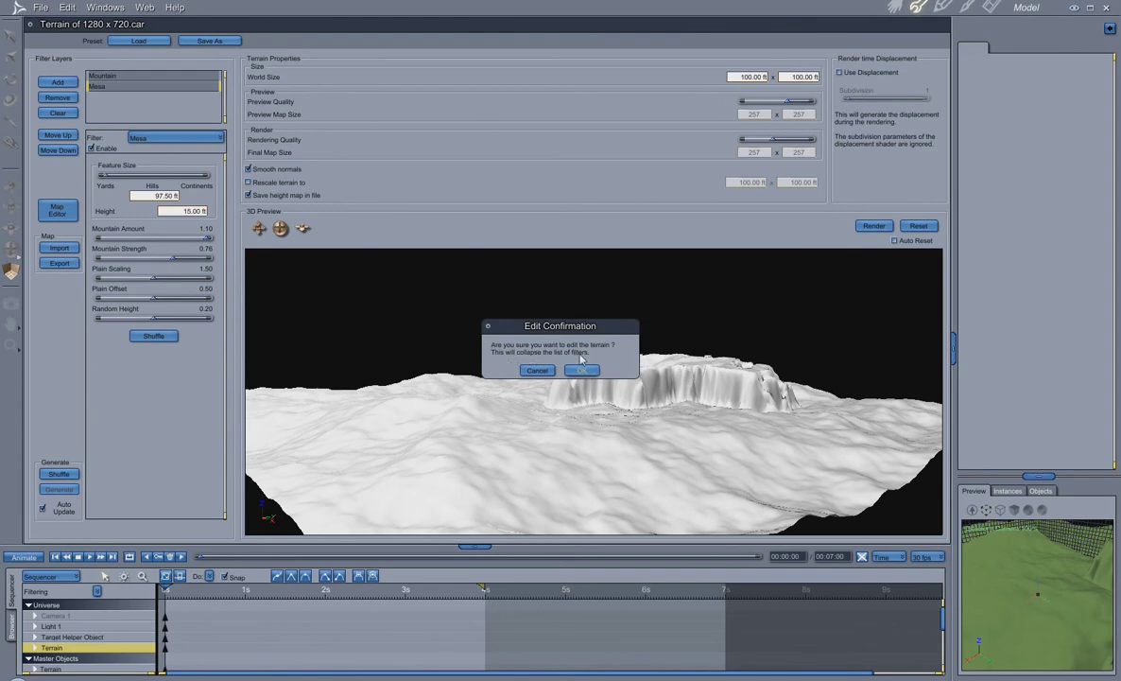
# - Collapse layers into one Editable Terrain, paint a tall peak with the raise brush, and apply
pyautogui.click(582, 371)
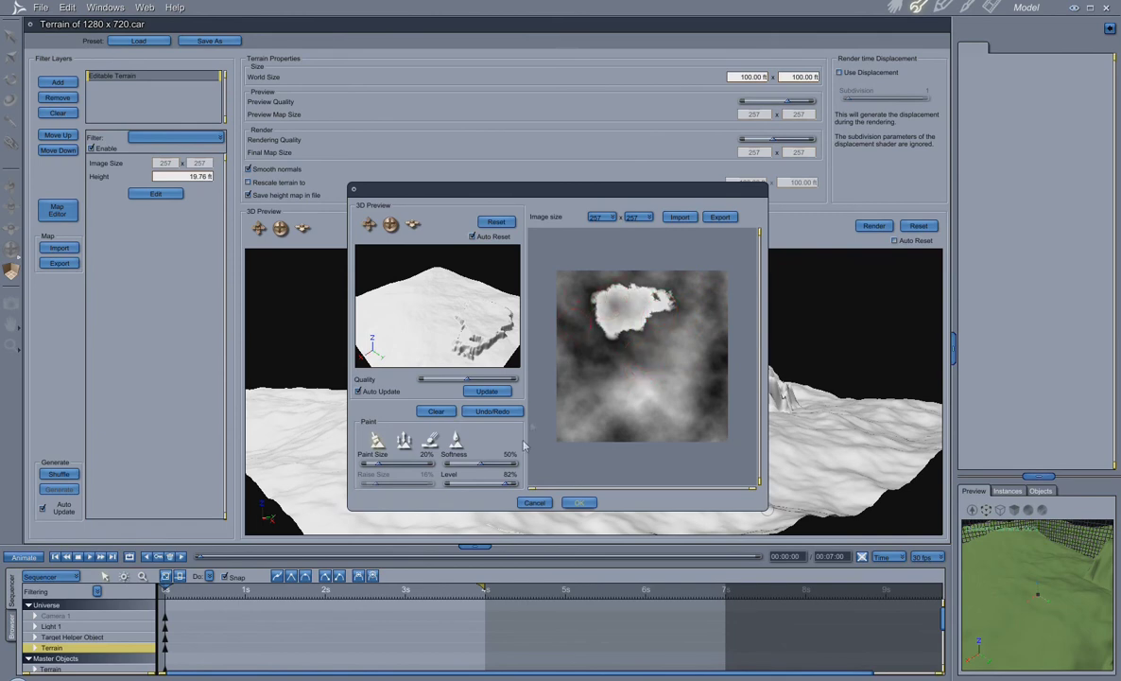
pyautogui.click(375, 440)
pyautogui.click(635, 388)
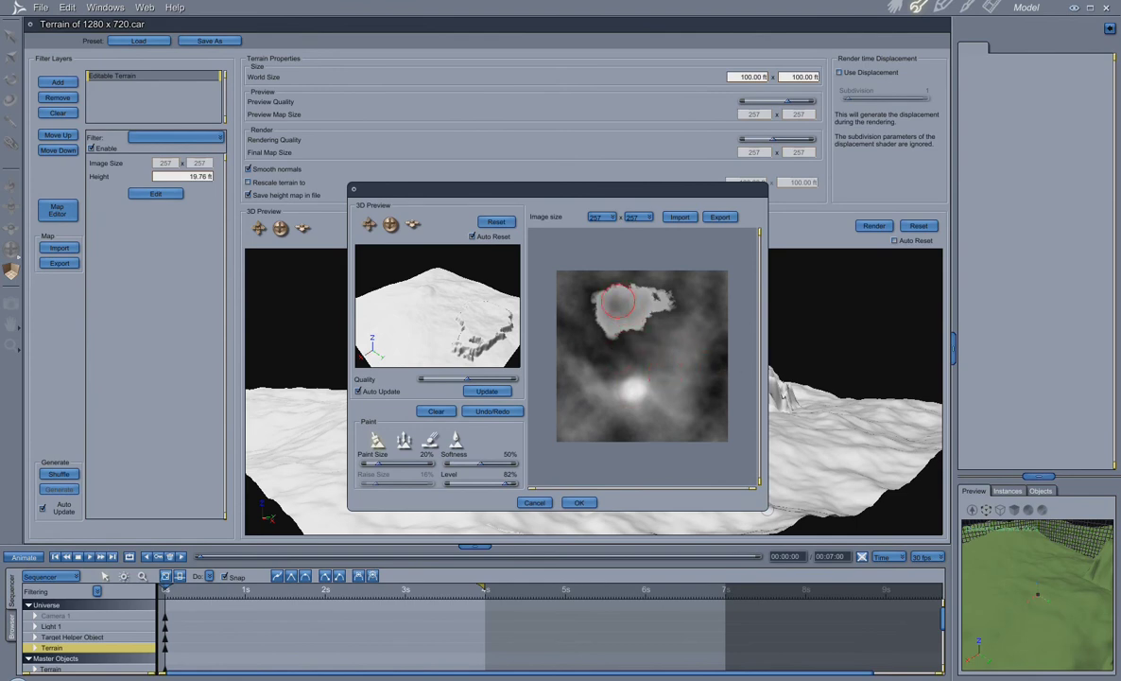
pyautogui.moveTo(617, 301)
pyautogui.mouseDown()
pyautogui.moveTo(651, 328)
pyautogui.moveTo(616, 302)
pyautogui.mouseUp()
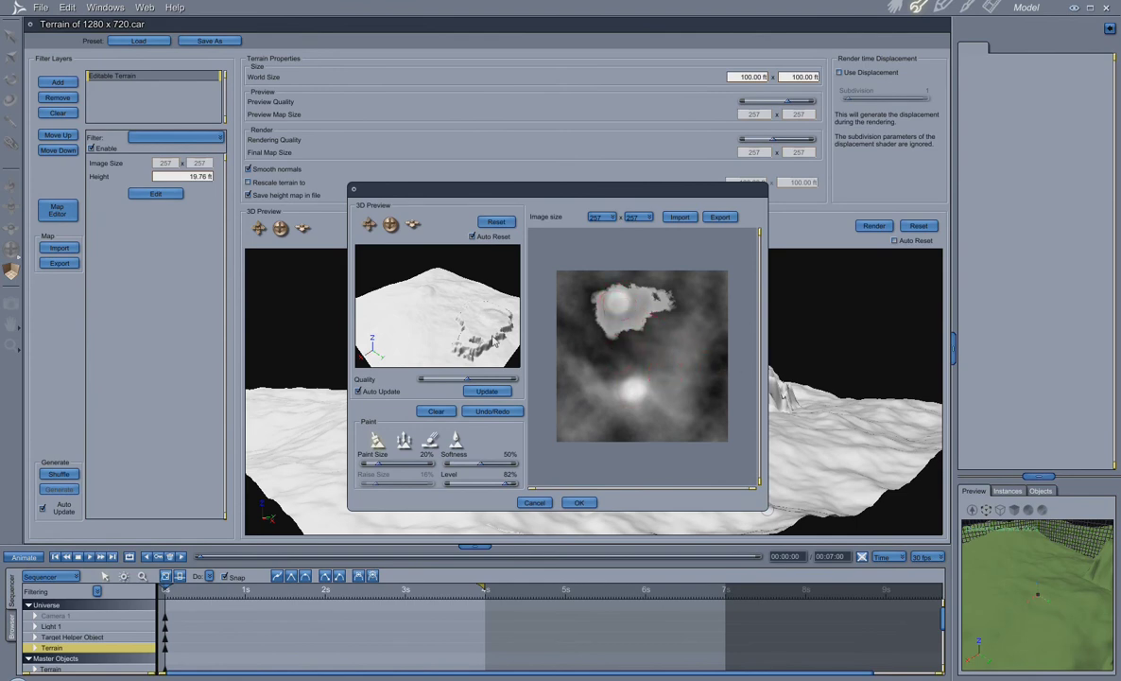
pyautogui.moveTo(643, 387); pyautogui.dragTo(643, 387)
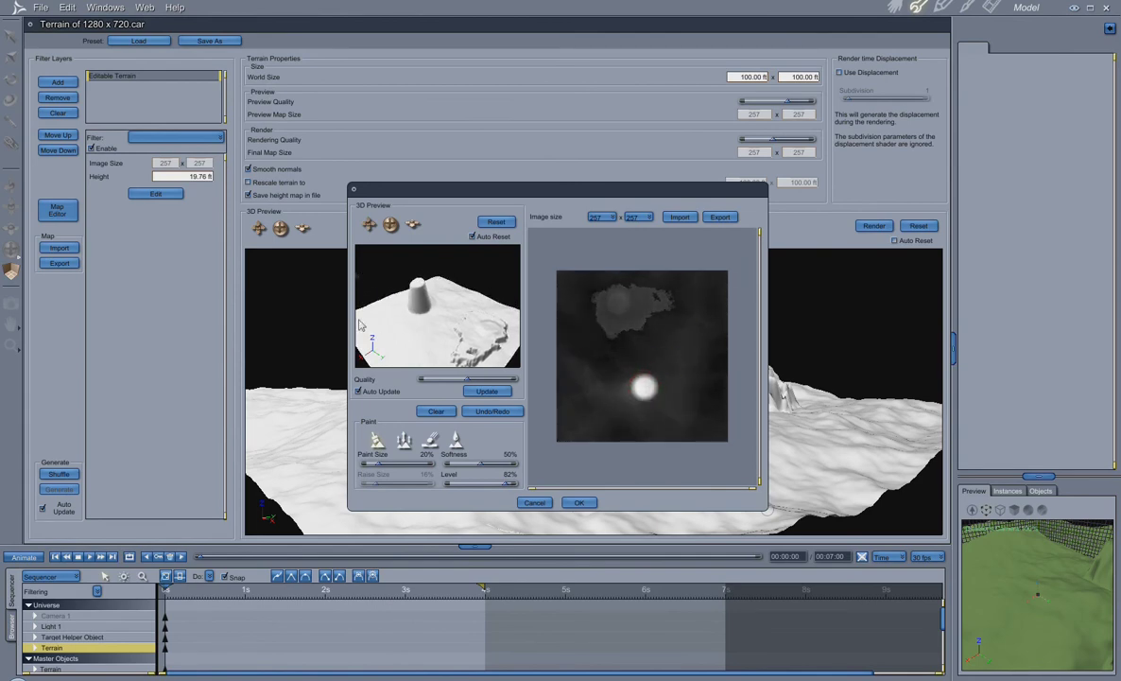
pyautogui.click(583, 506)
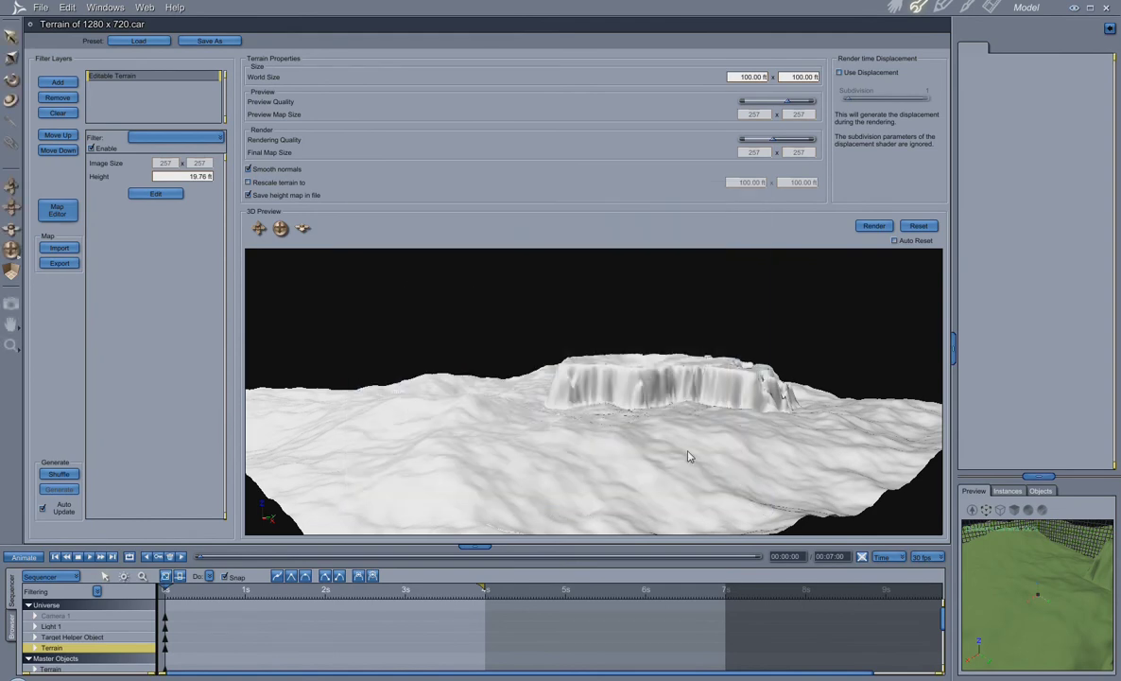
# - Add a Gaussian Filter layer at strength 0.25 and set the Editable Terrain height to 29.76 ft
pyautogui.moveTo(557, 356)
pyautogui.mouseDown()
pyautogui.moveTo(660, 401)
pyautogui.moveTo(558, 369)
pyautogui.mouseUp()
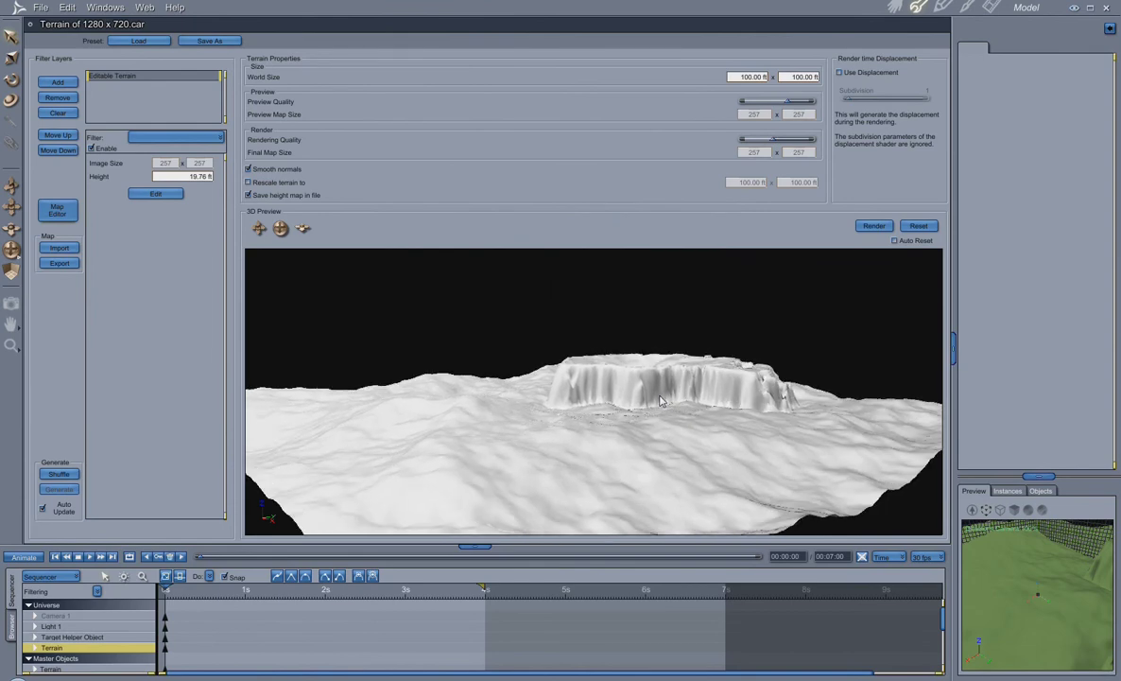
pyautogui.click(59, 82)
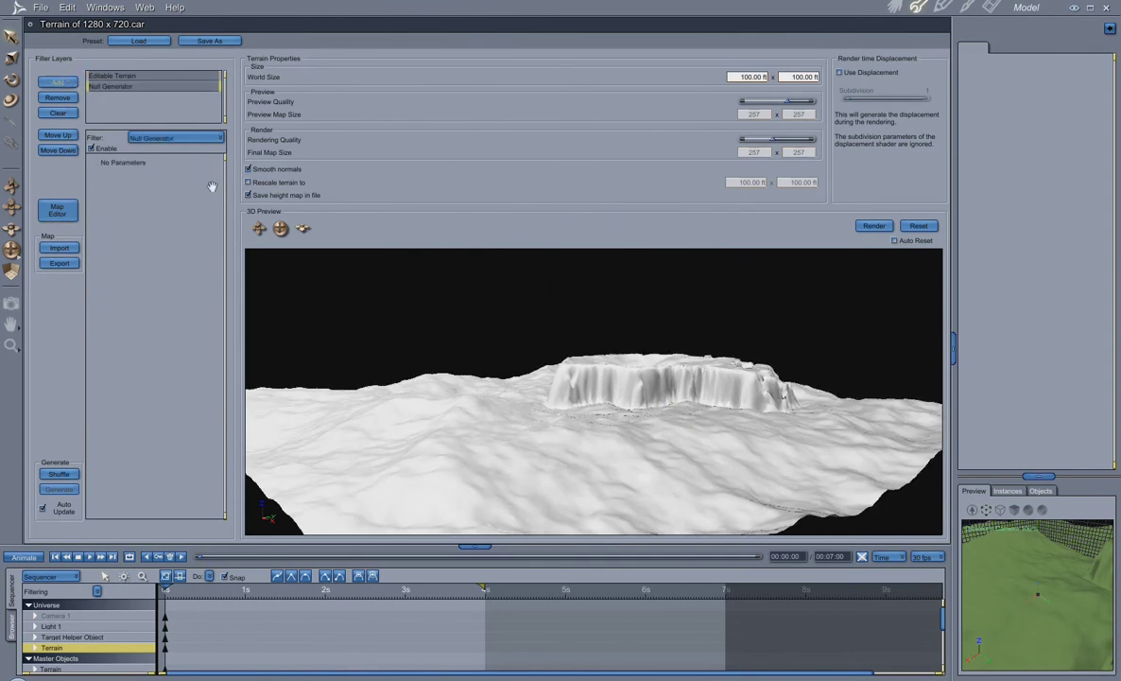
pyautogui.click(196, 139)
pyautogui.moveTo(187, 151)
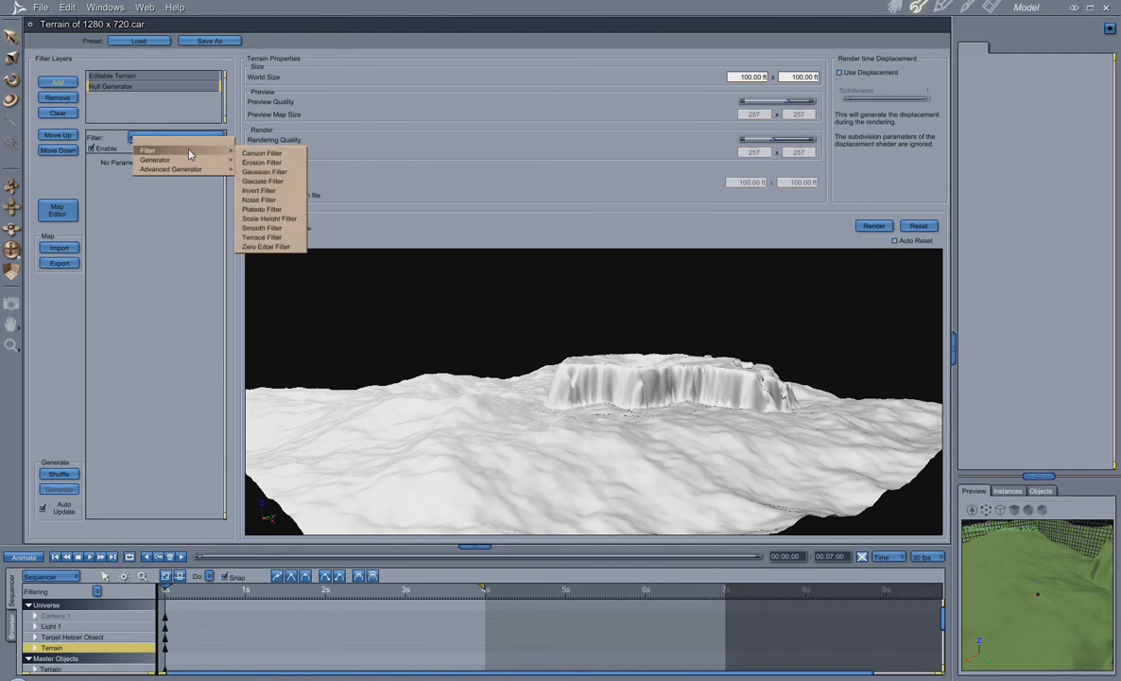
pyautogui.moveTo(187, 172)
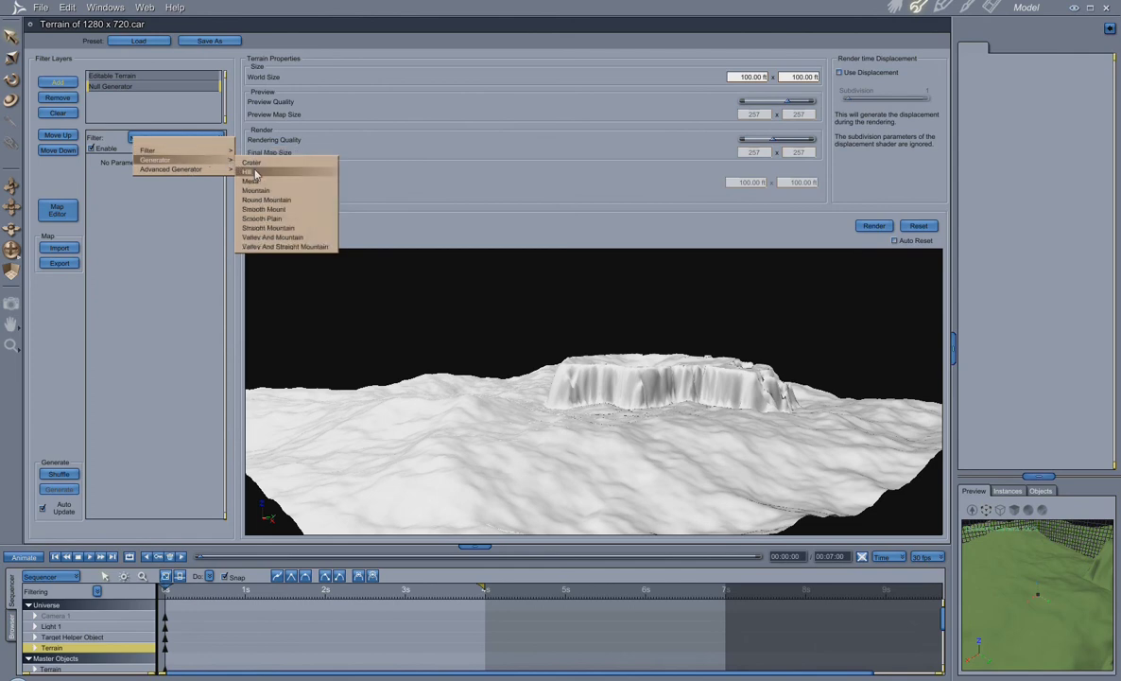
pyautogui.moveTo(225, 150)
pyautogui.click(273, 173)
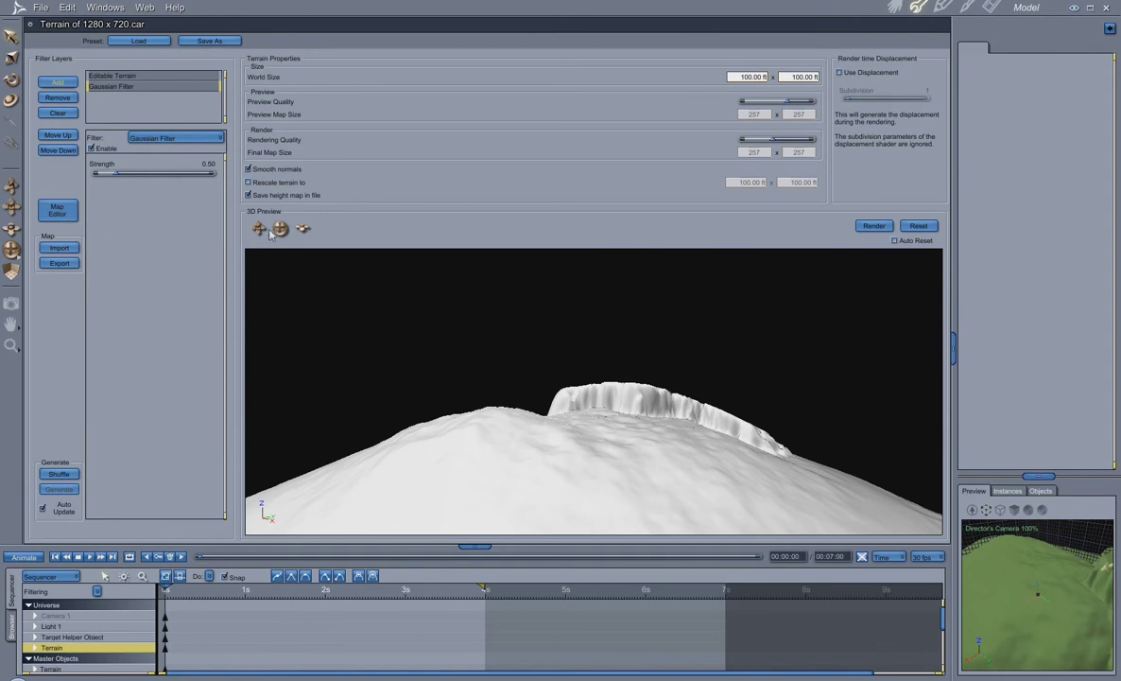
pyautogui.moveTo(281, 229); pyautogui.dragTo(281, 236)
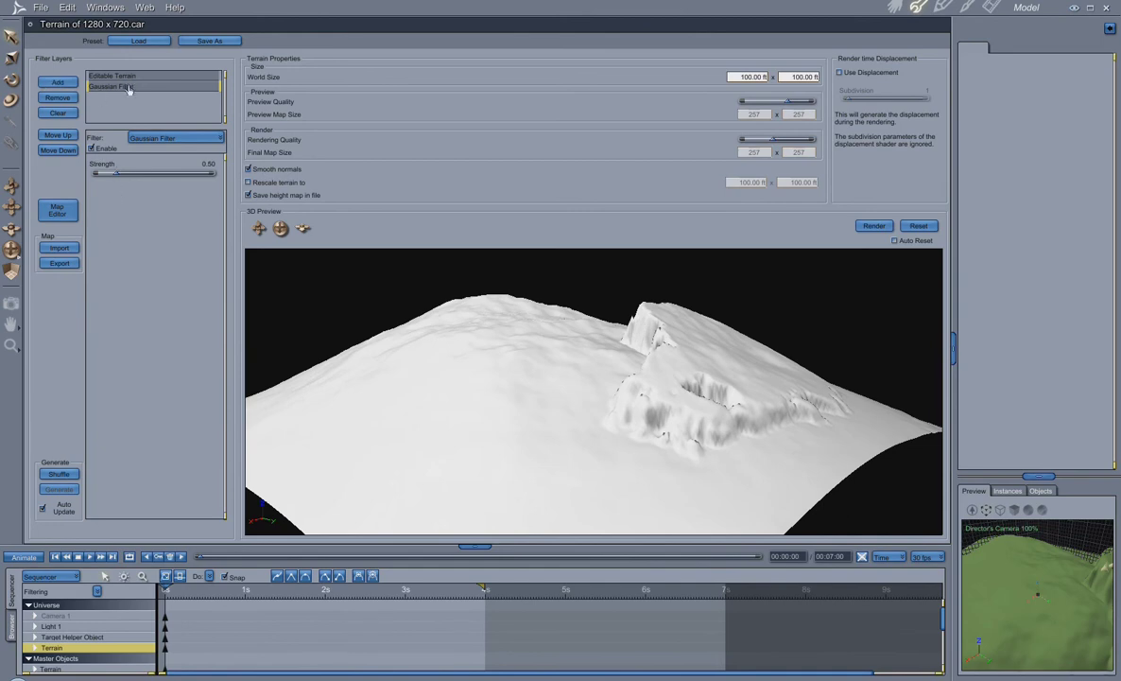
pyautogui.moveTo(116, 173); pyautogui.dragTo(164, 174)
pyautogui.moveTo(174, 178); pyautogui.dragTo(95, 172)
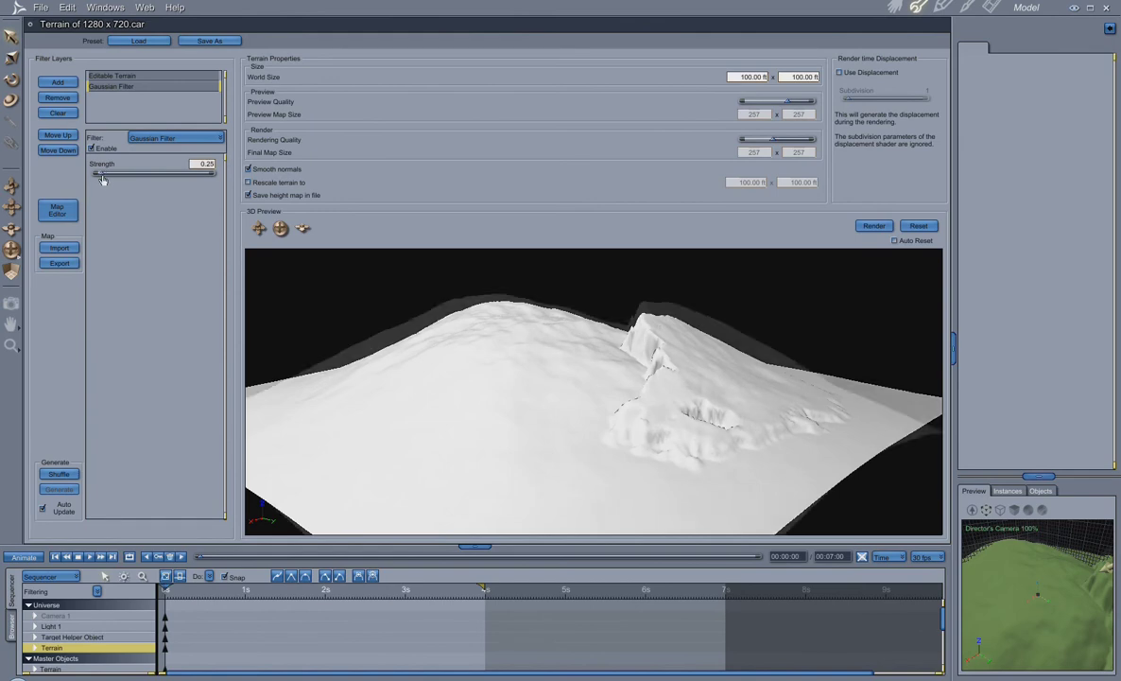
pyautogui.click(126, 77)
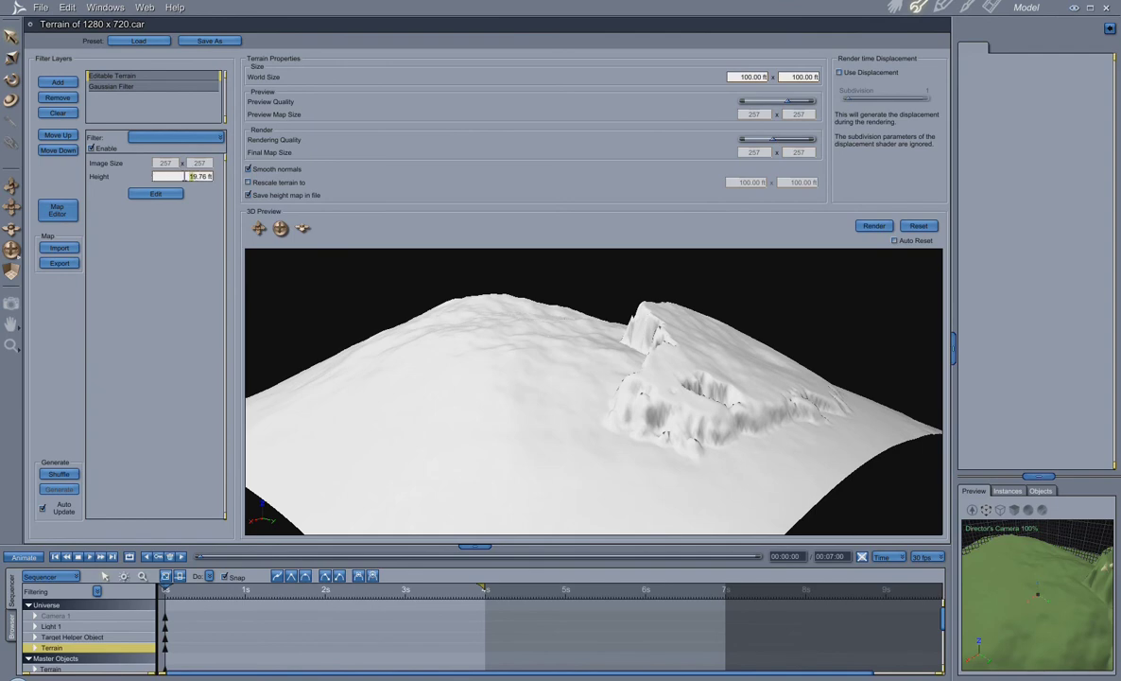
pyautogui.press('Return')
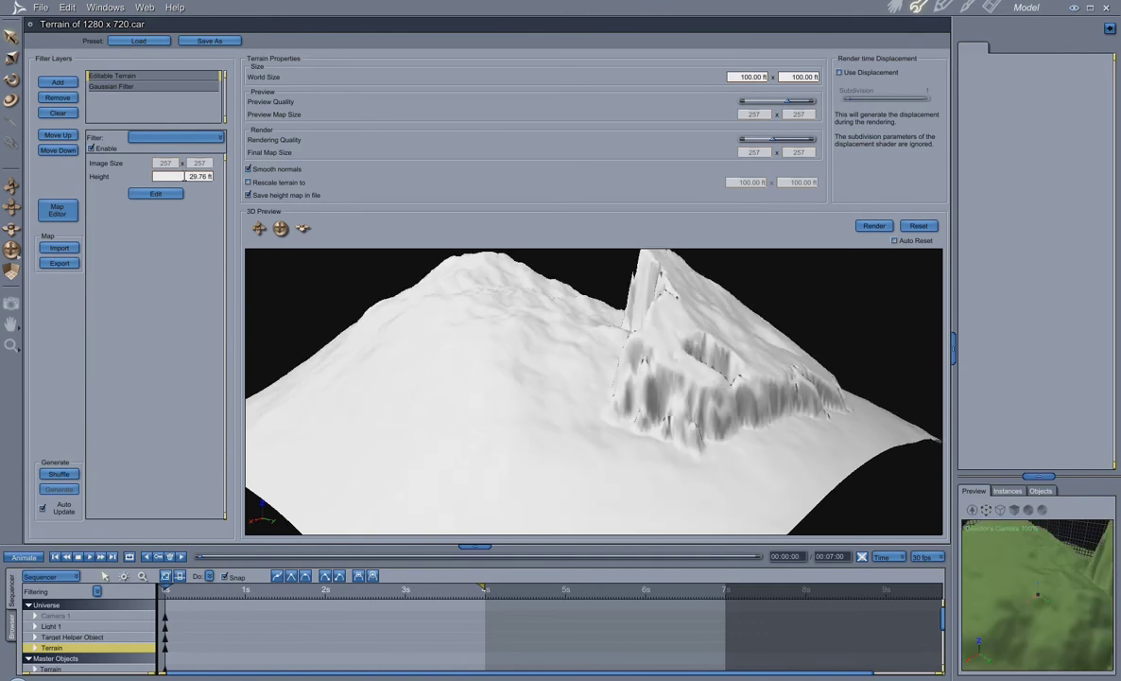
# - Uncheck Enable on the Gaussian Filter layer and set the Editable Terrain's first World Size field to 1000 ft
pyautogui.click(123, 87)
pyautogui.click(92, 149)
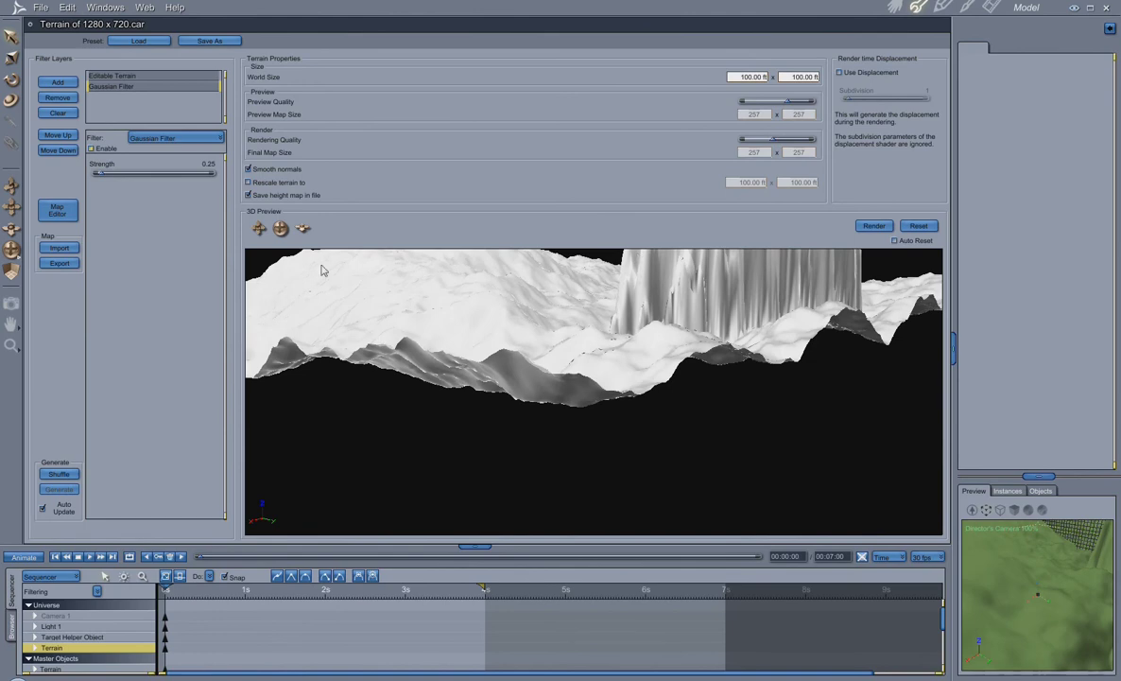
pyautogui.moveTo(281, 228); pyautogui.dragTo(272, 230)
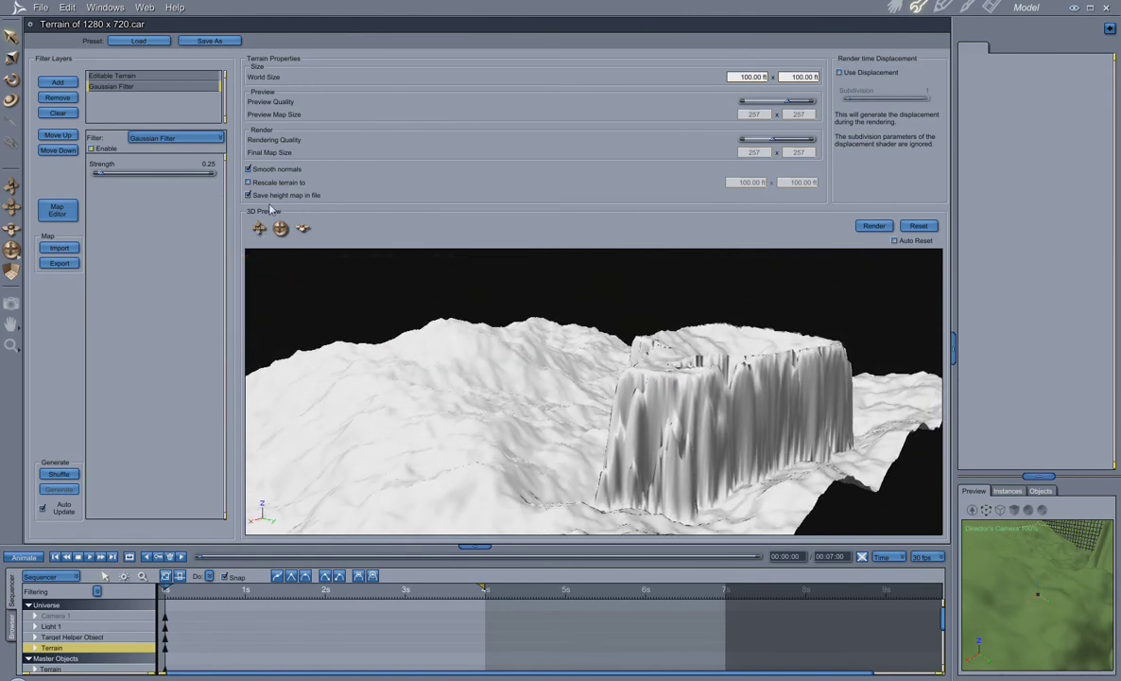
pyautogui.click(116, 76)
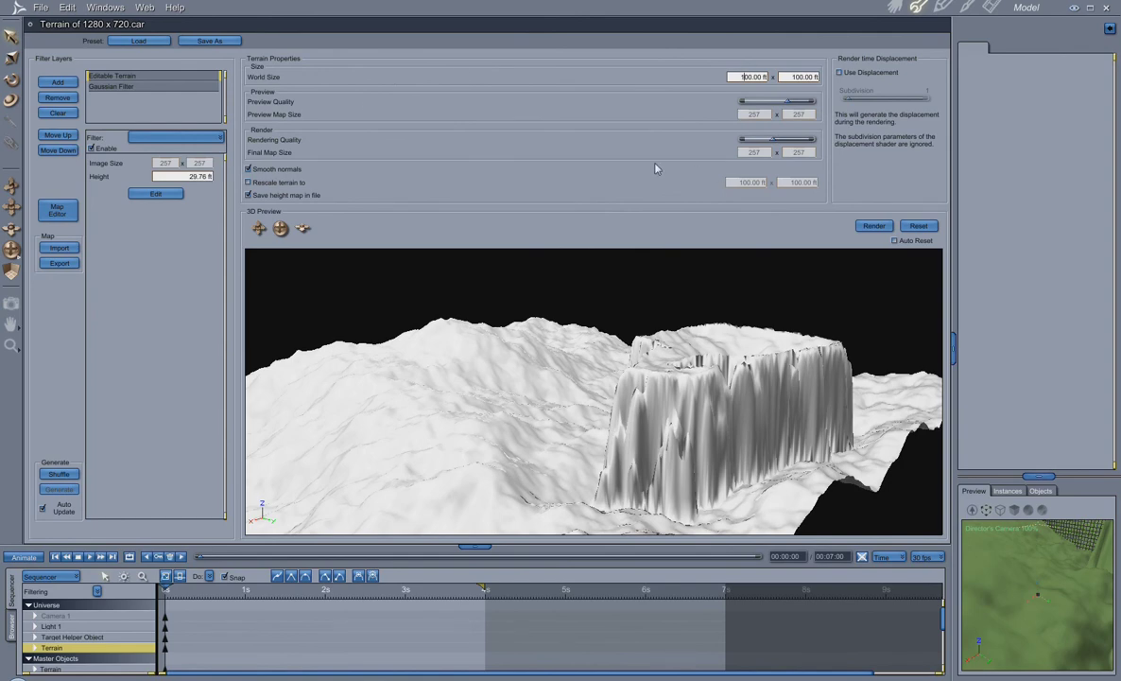
pyautogui.press('Return')
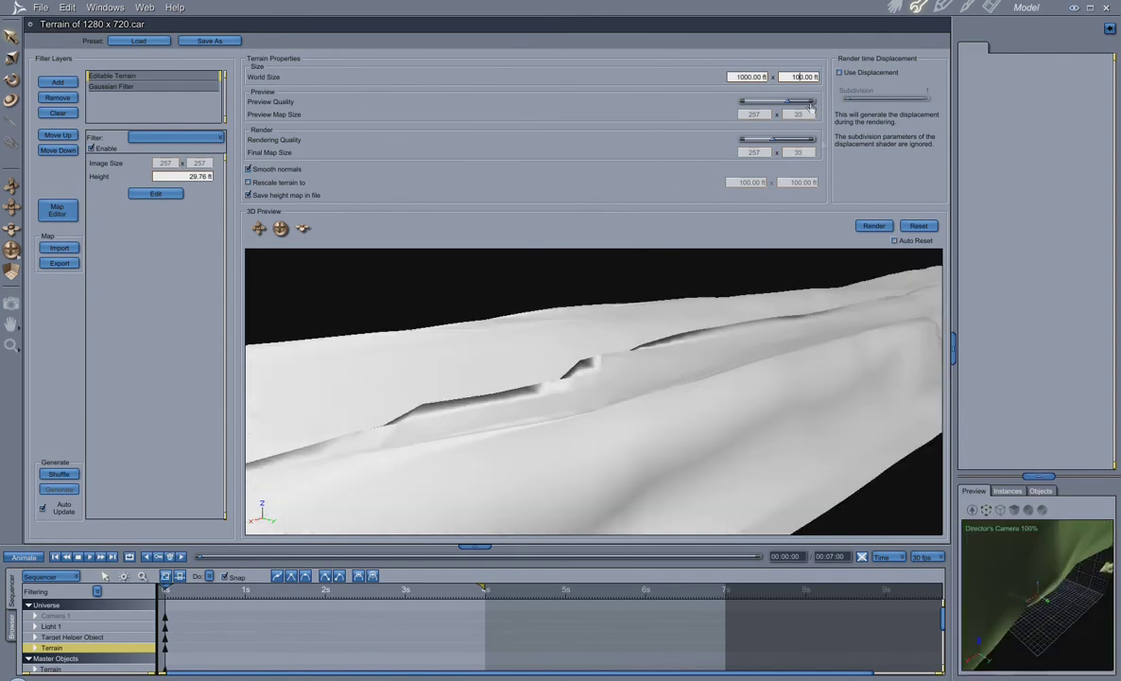
# - Set the world depth to 1000 ft, change the Height to 69.76 ft, and enable Rescale terrain
pyautogui.press('Return')
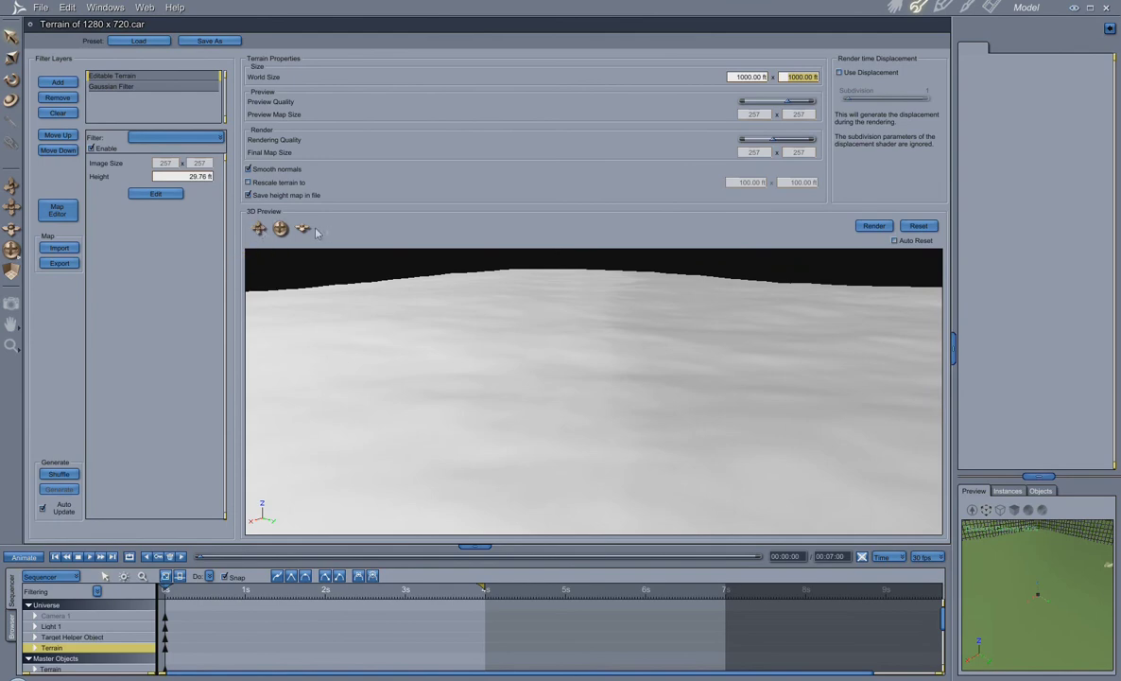
pyautogui.moveTo(280, 228); pyautogui.dragTo(165, 164)
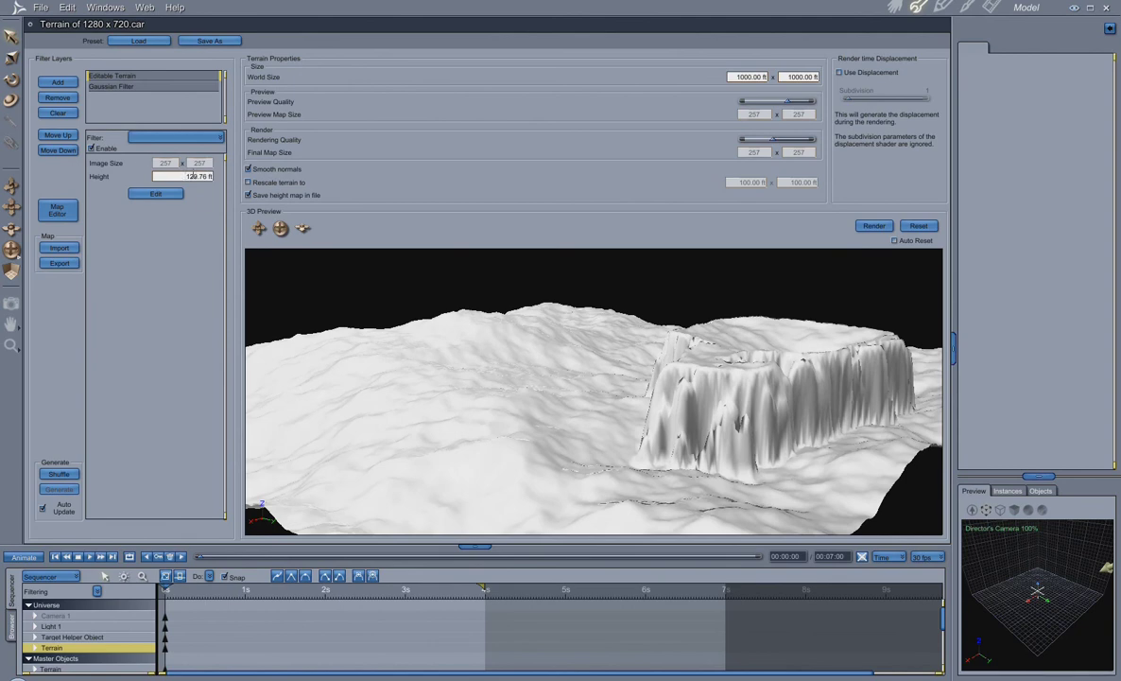
pyautogui.moveTo(196, 176); pyautogui.dragTo(174, 178)
pyautogui.write('69')
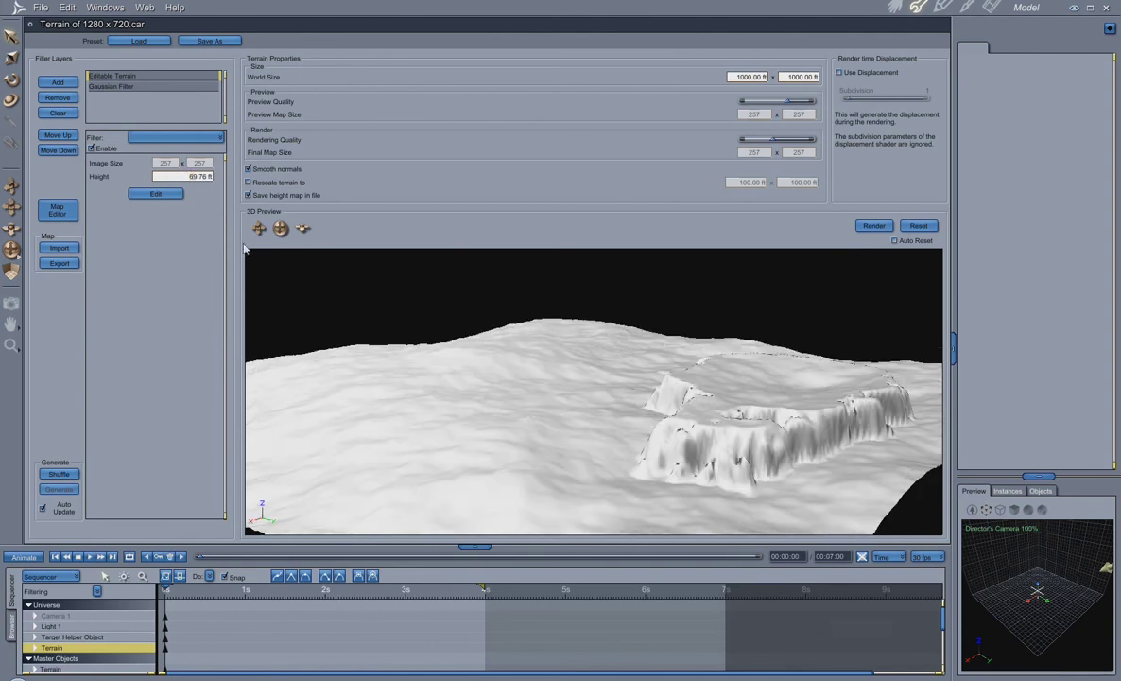
pyautogui.moveTo(268, 219); pyautogui.dragTo(391, 226)
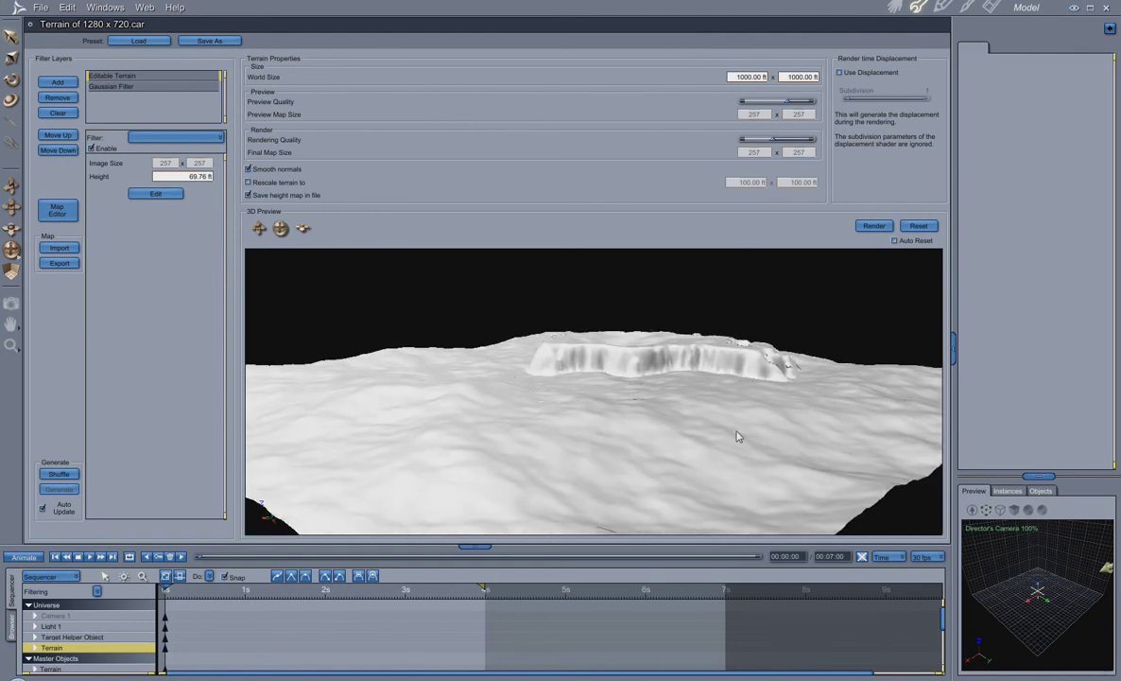
pyautogui.moveTo(278, 226); pyautogui.dragTo(905, 165)
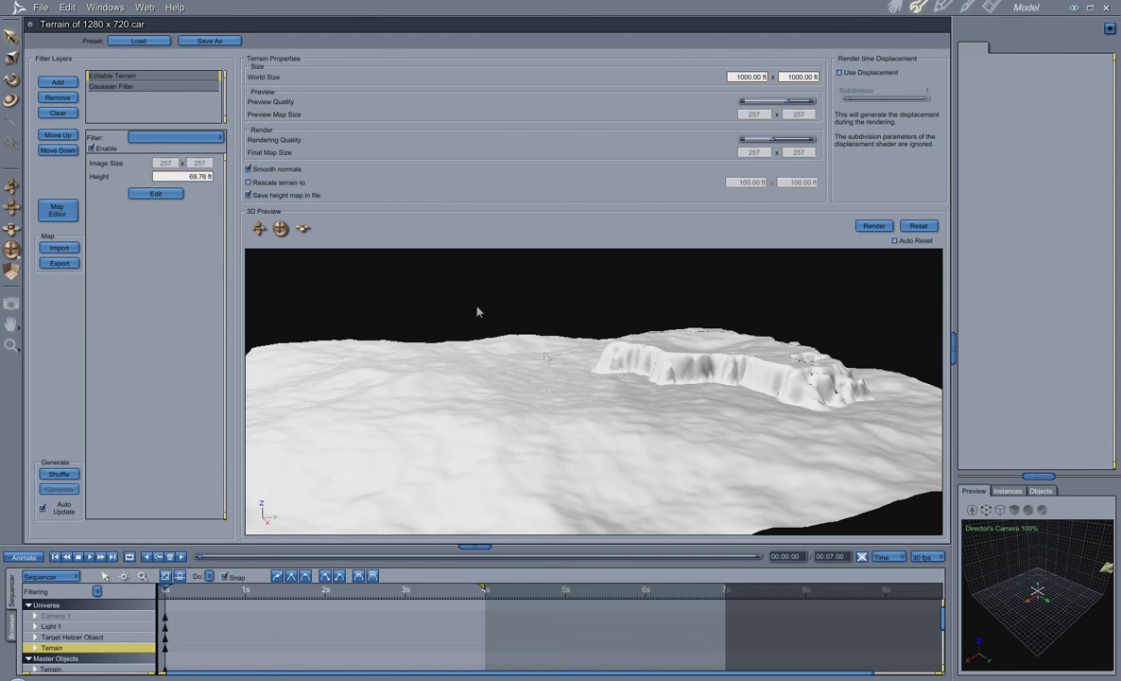
pyautogui.click(248, 182)
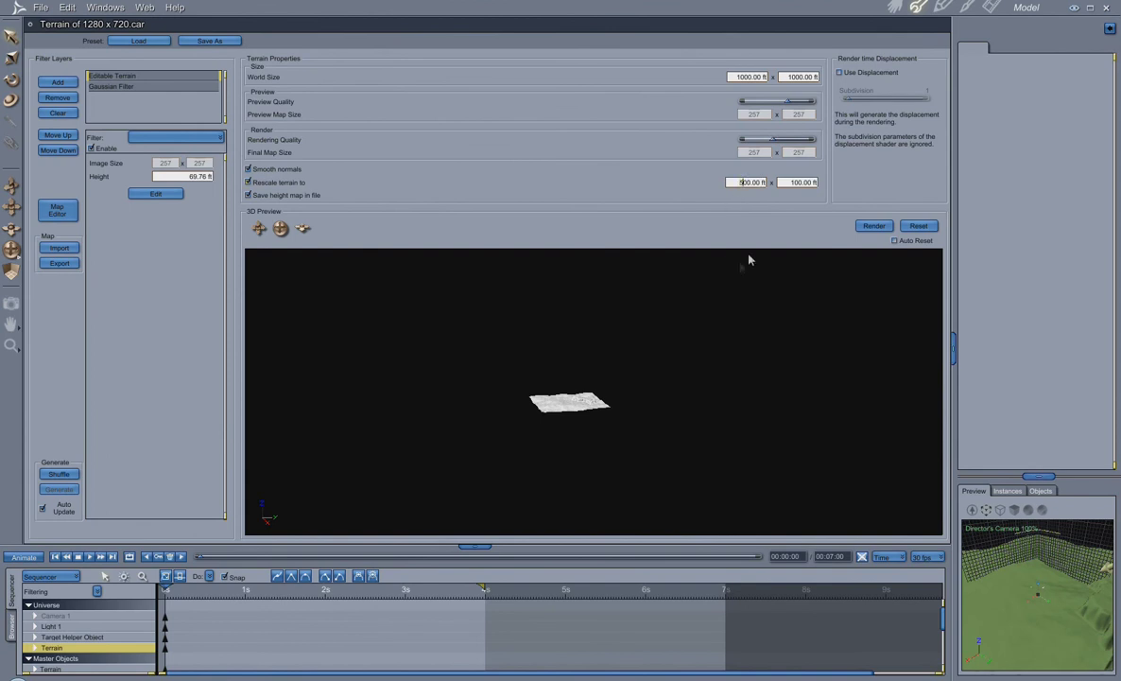
# - Rescale the terrain to 500 ft by 500 ft
pyautogui.write('5')
pyautogui.press('Tab')
pyautogui.write('5')
pyautogui.press('Return')
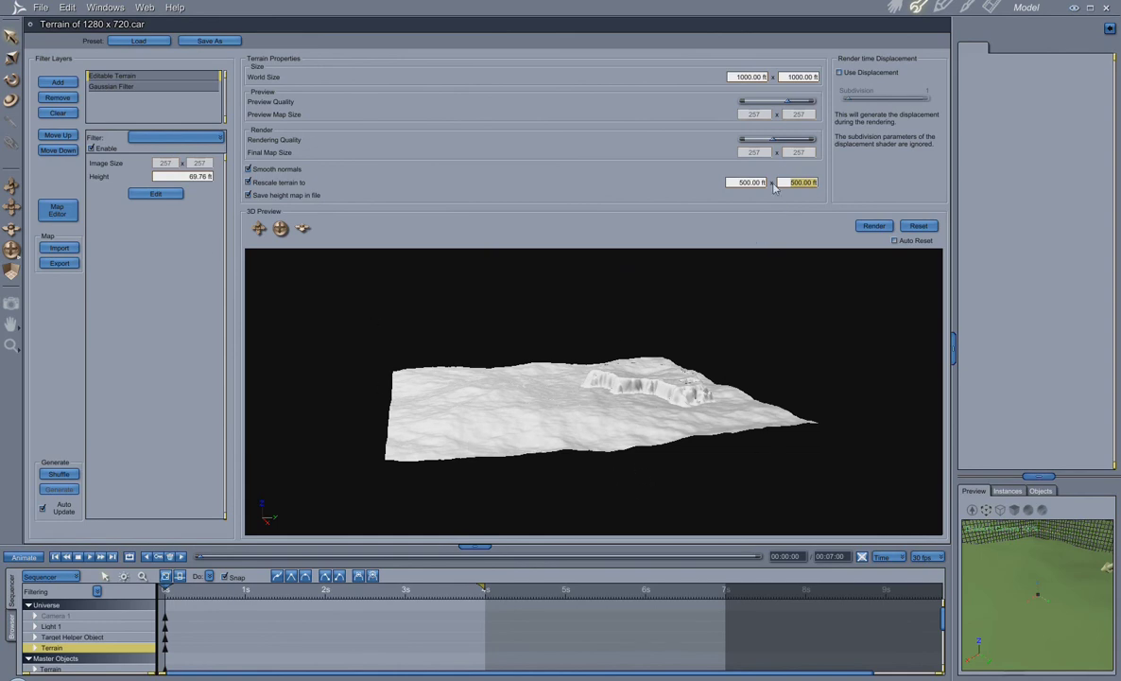
# - Raise Preview Quality to a 513 map and Rendering Quality to a 1025 map
pyautogui.moveTo(786, 102); pyautogui.dragTo(799, 102)
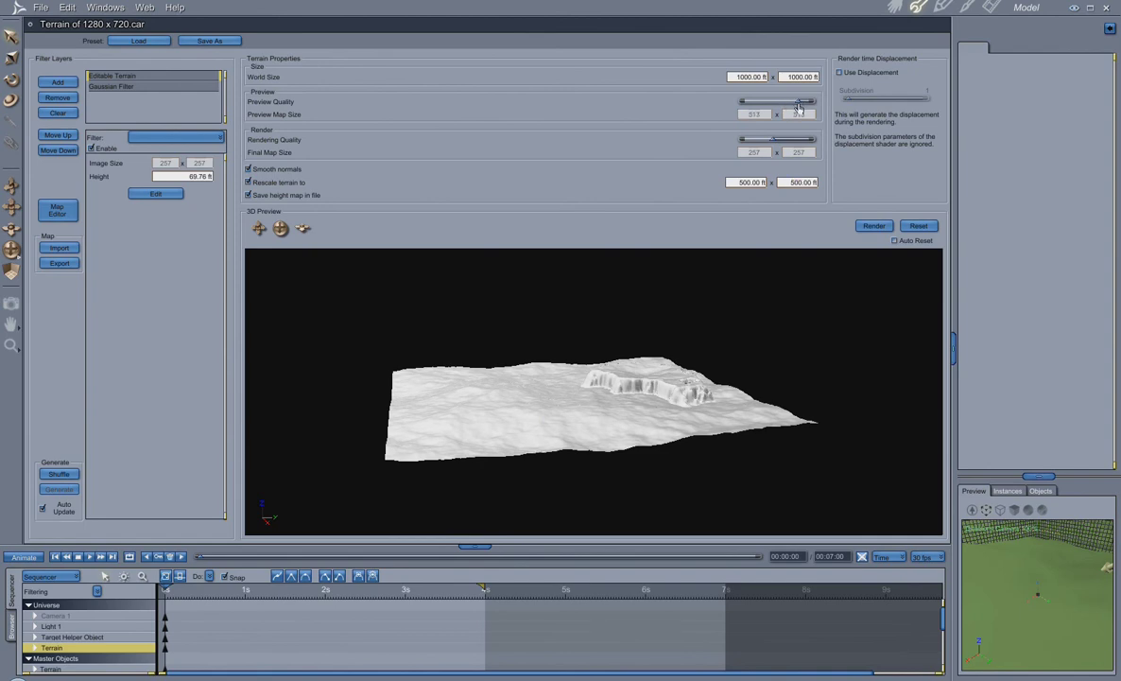
pyautogui.moveTo(774, 141); pyautogui.dragTo(796, 140)
pyautogui.moveTo(787, 142); pyautogui.dragTo(779, 142)
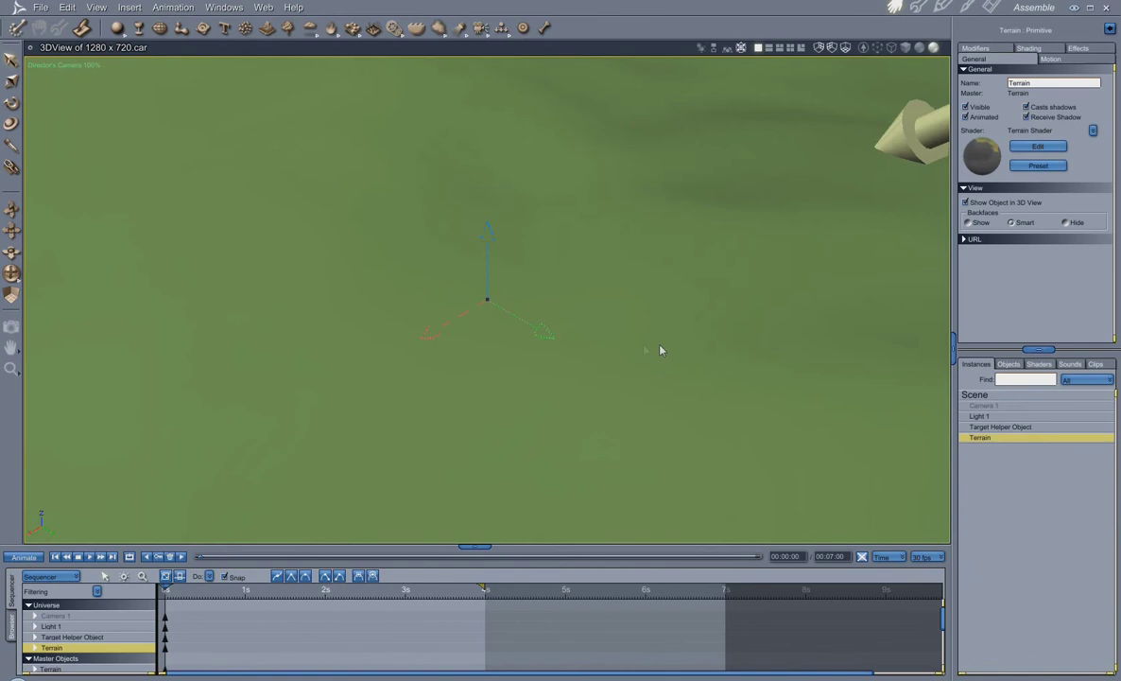
# - Pull the camera back and drag the light's Z handle up toward the terrain
pyautogui.moveTo(12, 273); pyautogui.dragTo(47, 298)
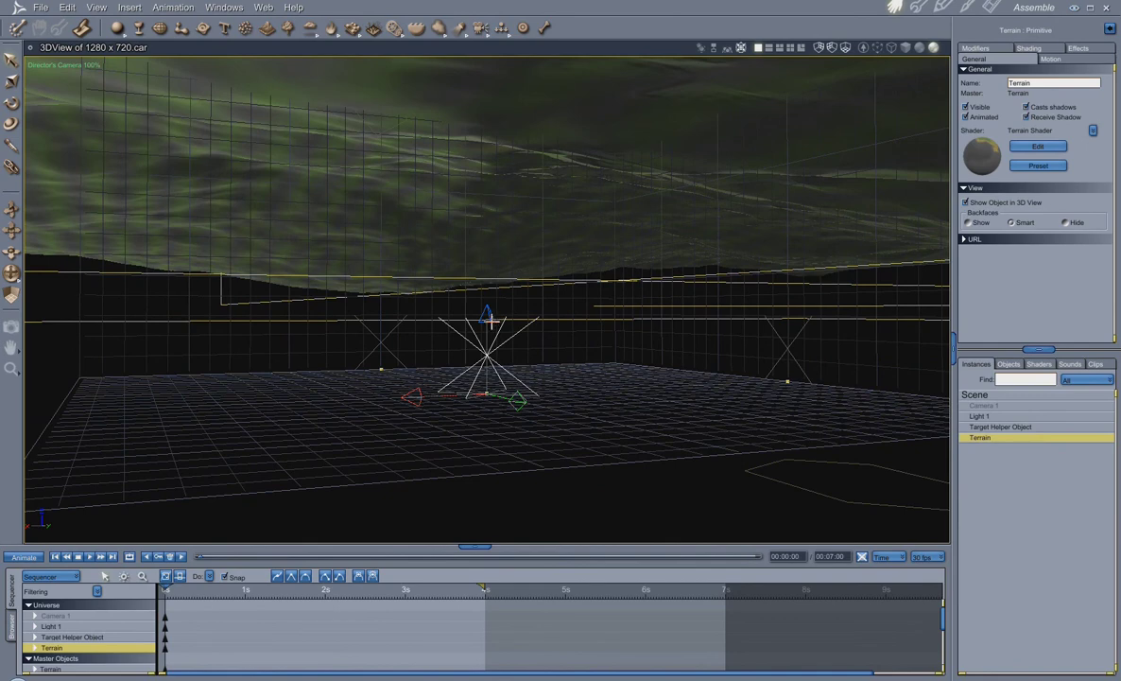
pyautogui.moveTo(488, 321); pyautogui.dragTo(361, 439)
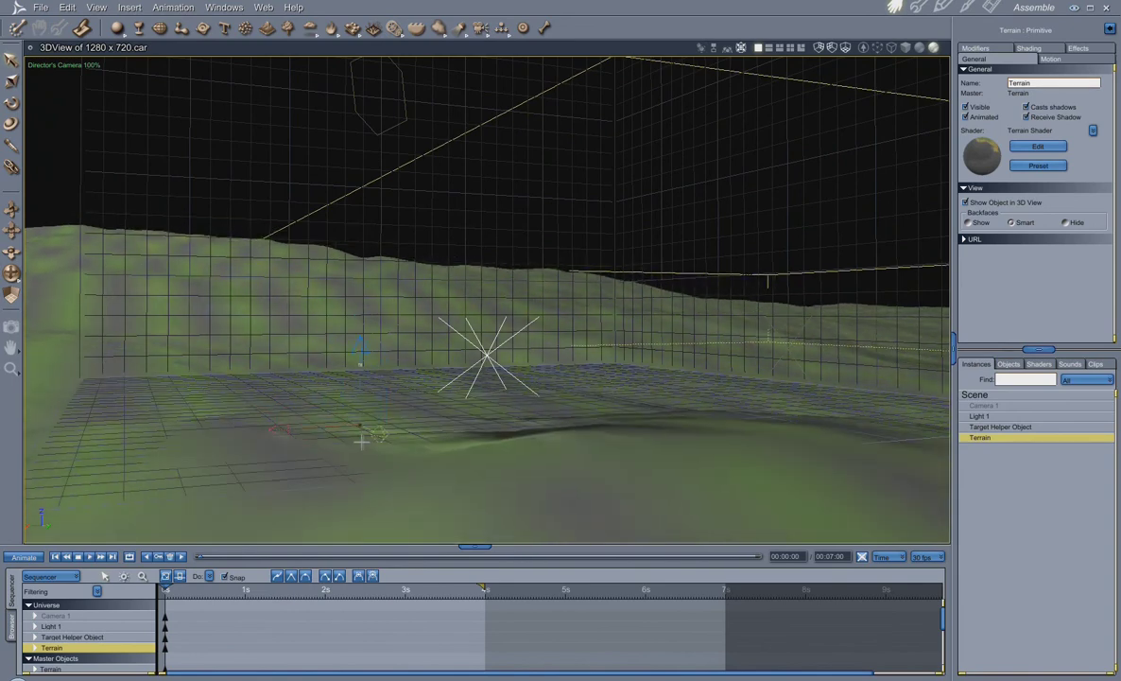
pyautogui.click(11, 625)
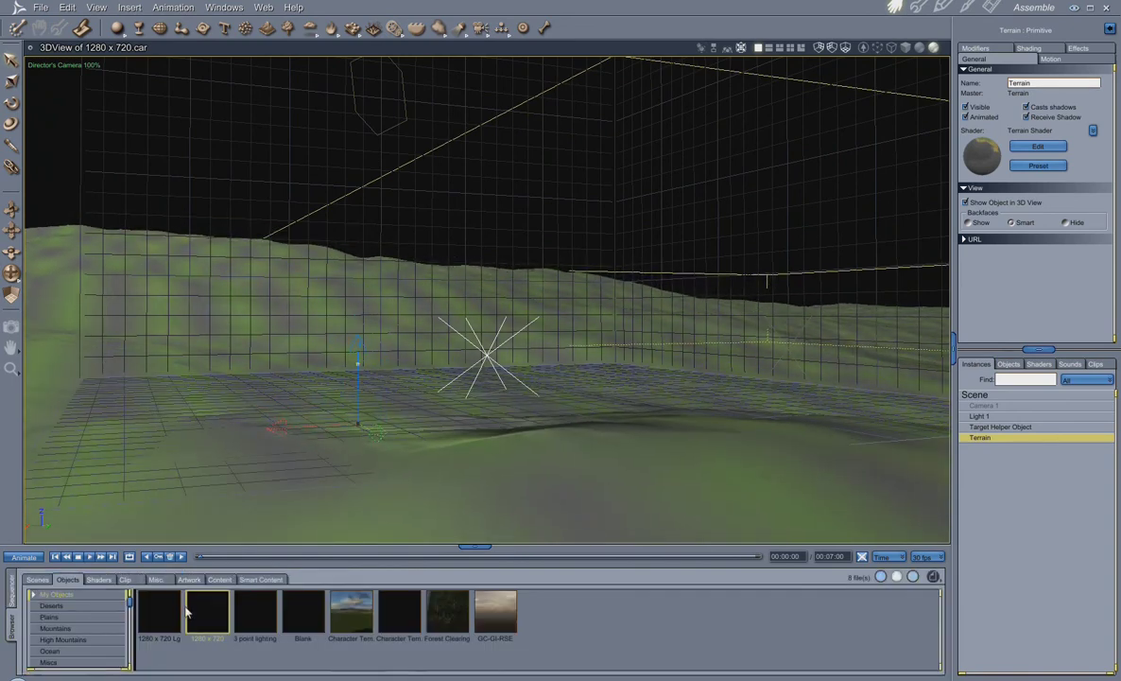
# - Apply the dB ForestTerrain shader from the Terrain shader subfolder to the terrain
pyautogui.click(99, 580)
pyautogui.scroll(-2, 93, 651)
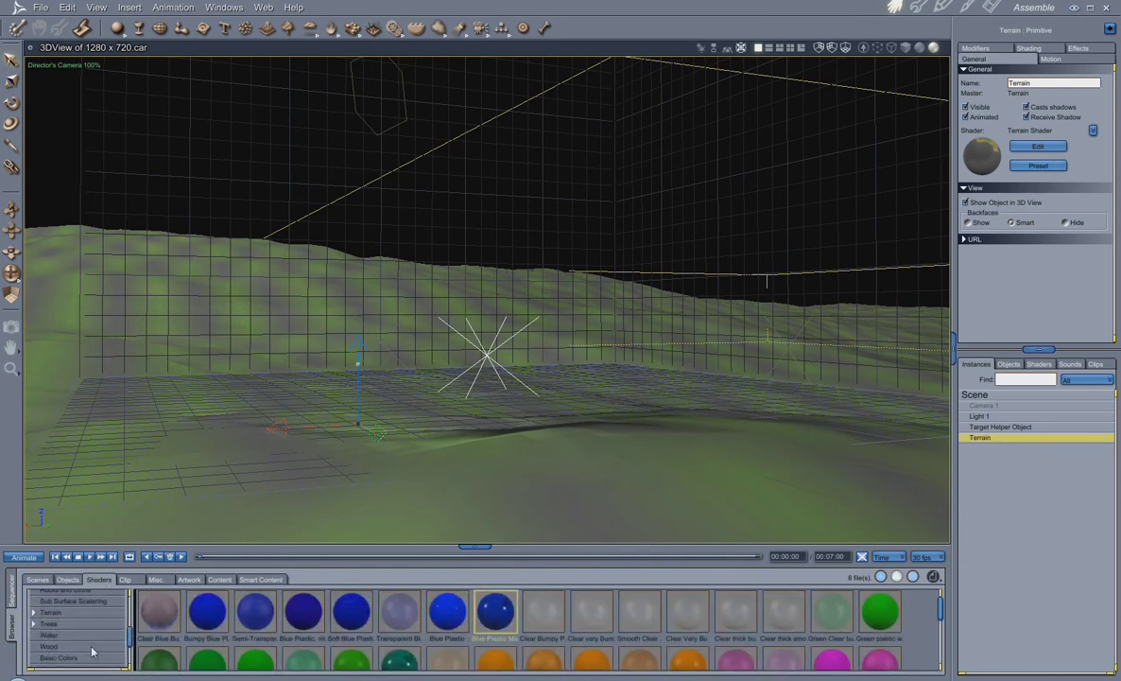
pyautogui.click(47, 614)
pyautogui.scroll(-1, 382, 659)
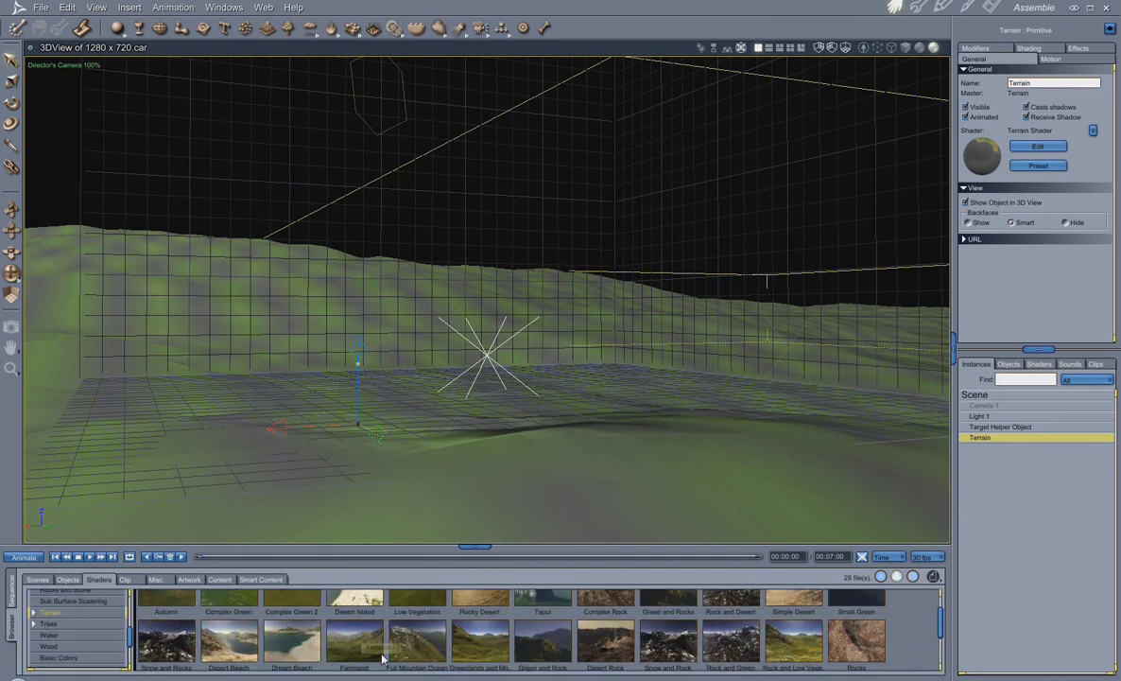
pyautogui.click(34, 614)
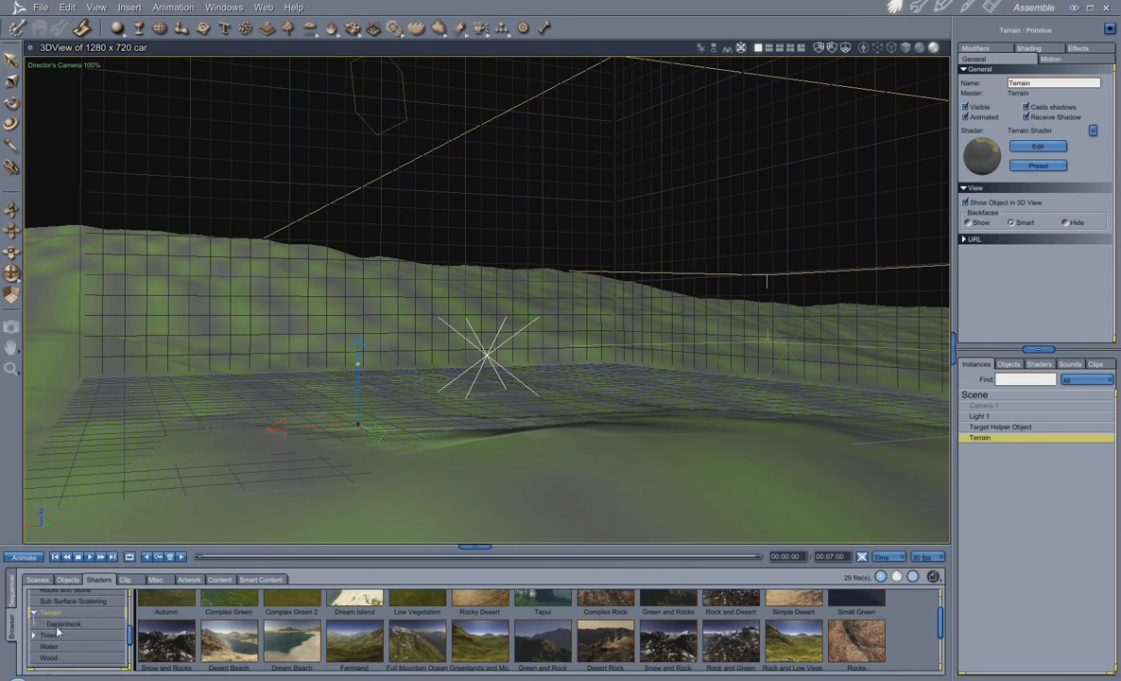
pyautogui.click(59, 625)
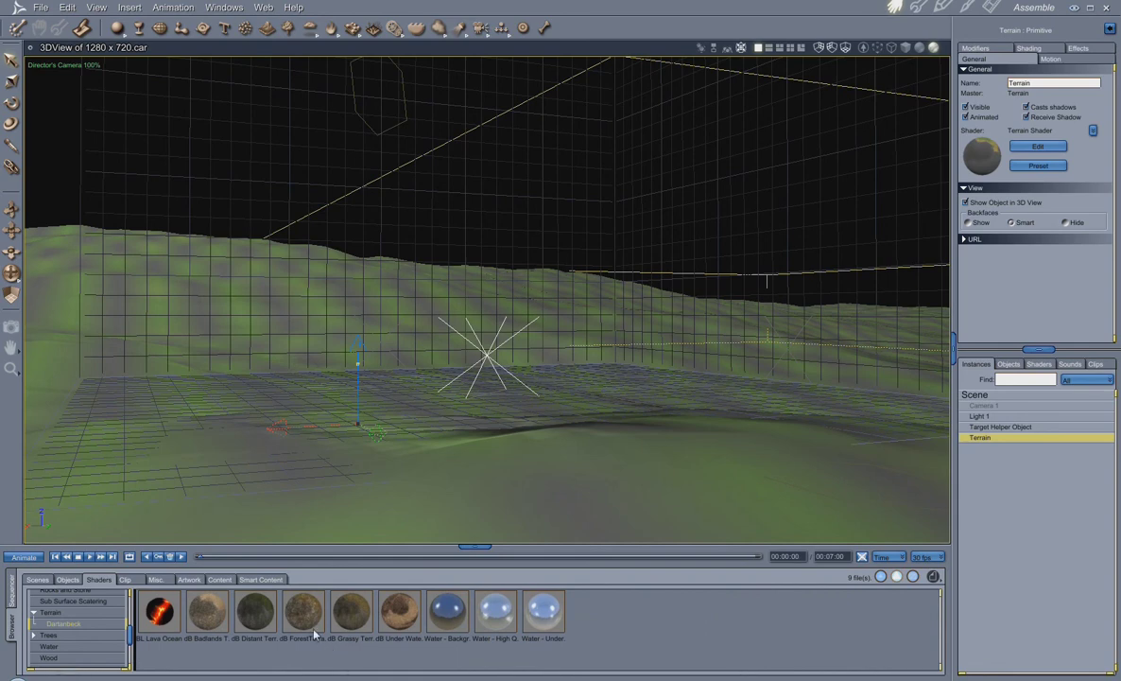
pyautogui.moveTo(309, 624); pyautogui.dragTo(357, 456)
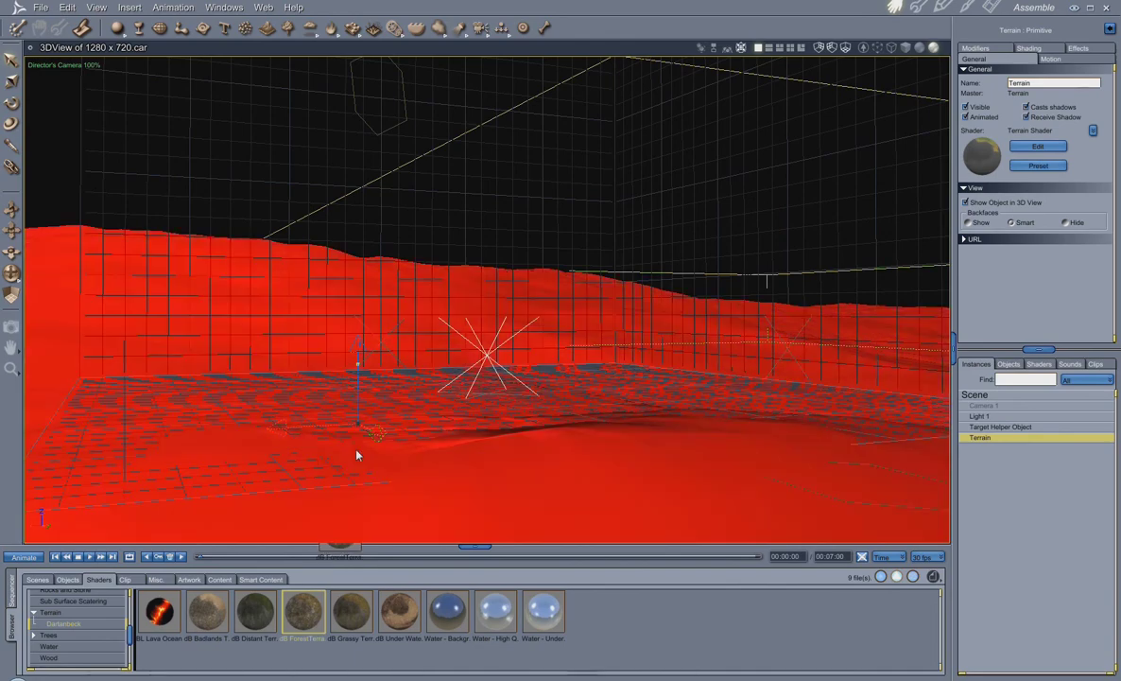
pyautogui.moveTo(355, 454); pyautogui.dragTo(355, 454)
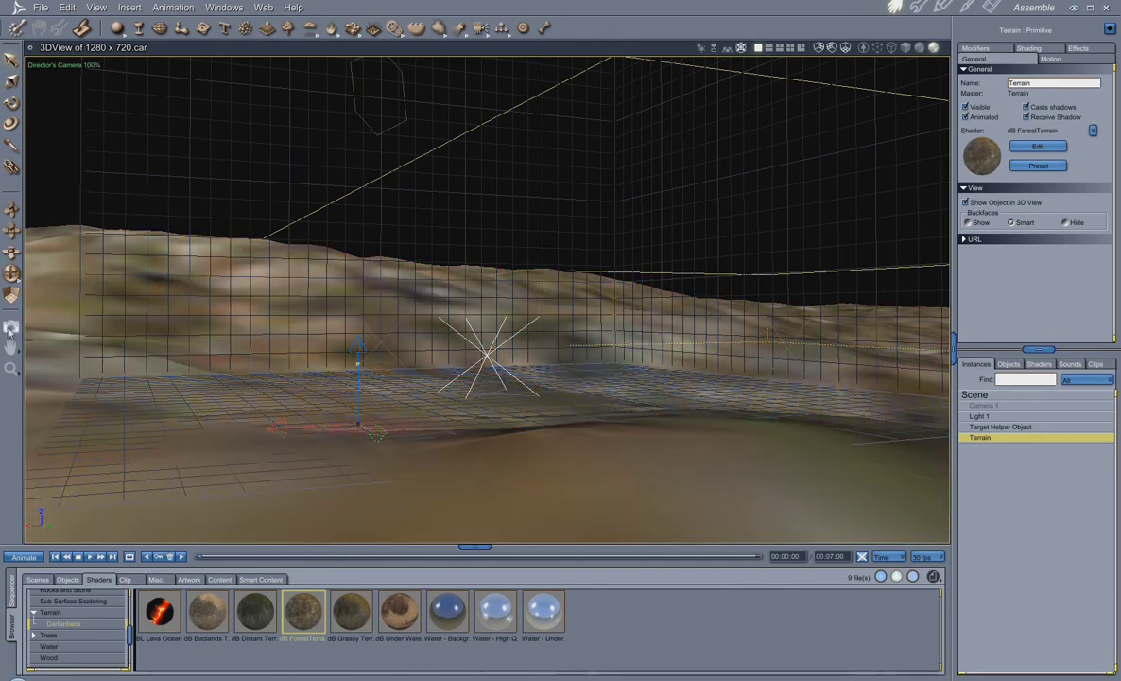
# - Render a region of the view covering the textured terrain
pyautogui.click(11, 328)
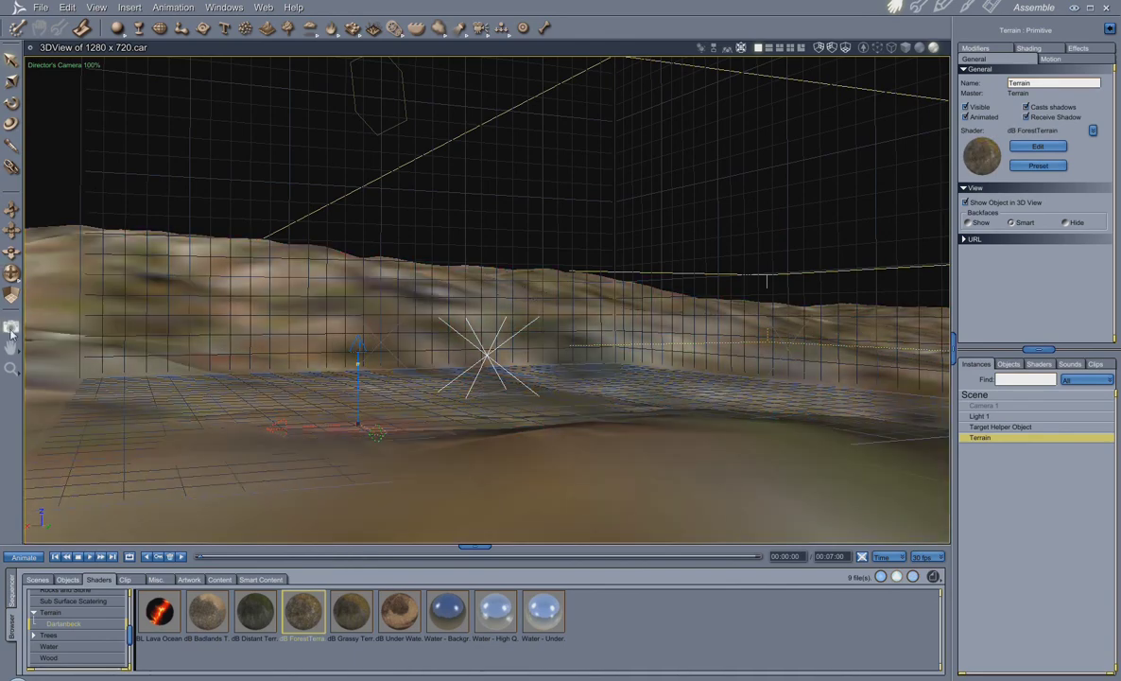
pyautogui.moveTo(106, 230); pyautogui.dragTo(838, 501)
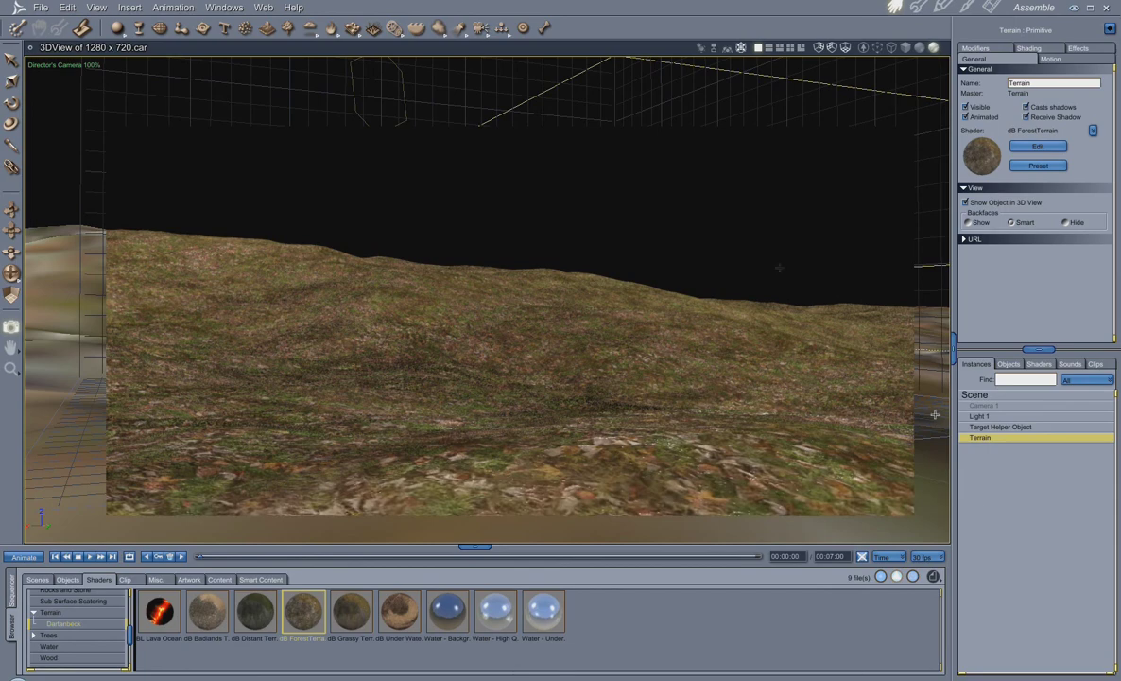
pyautogui.click(987, 396)
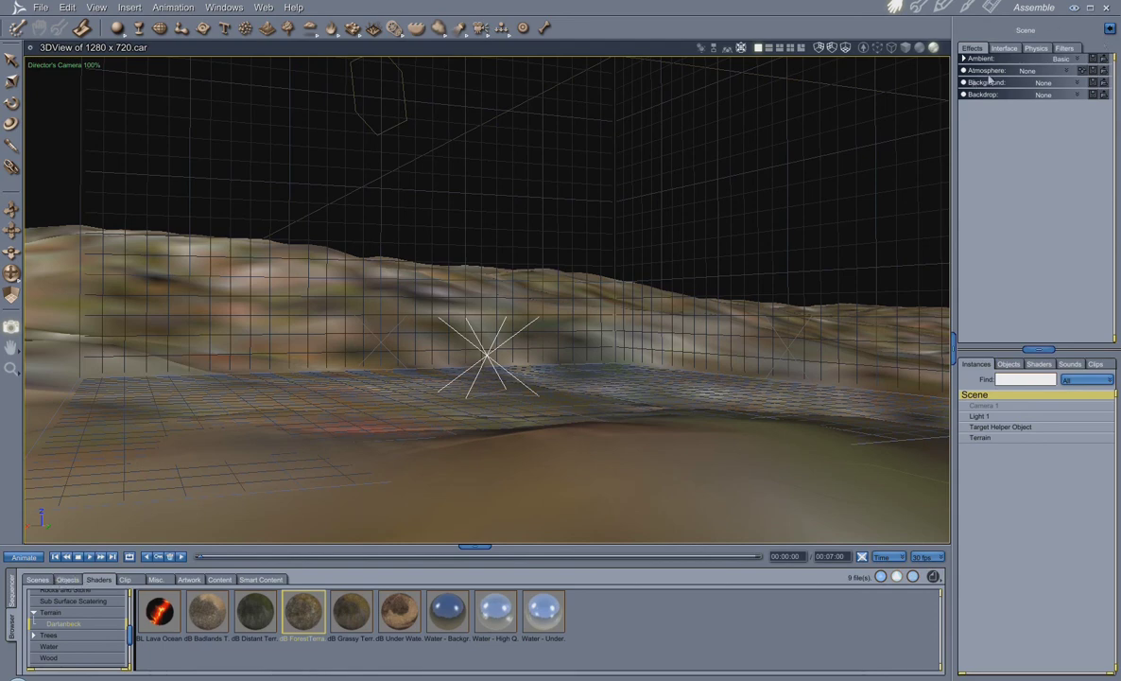
# - Set the RS002 Realistic Sky preset as the scene atmosphere and test-render a region
pyautogui.click(69, 580)
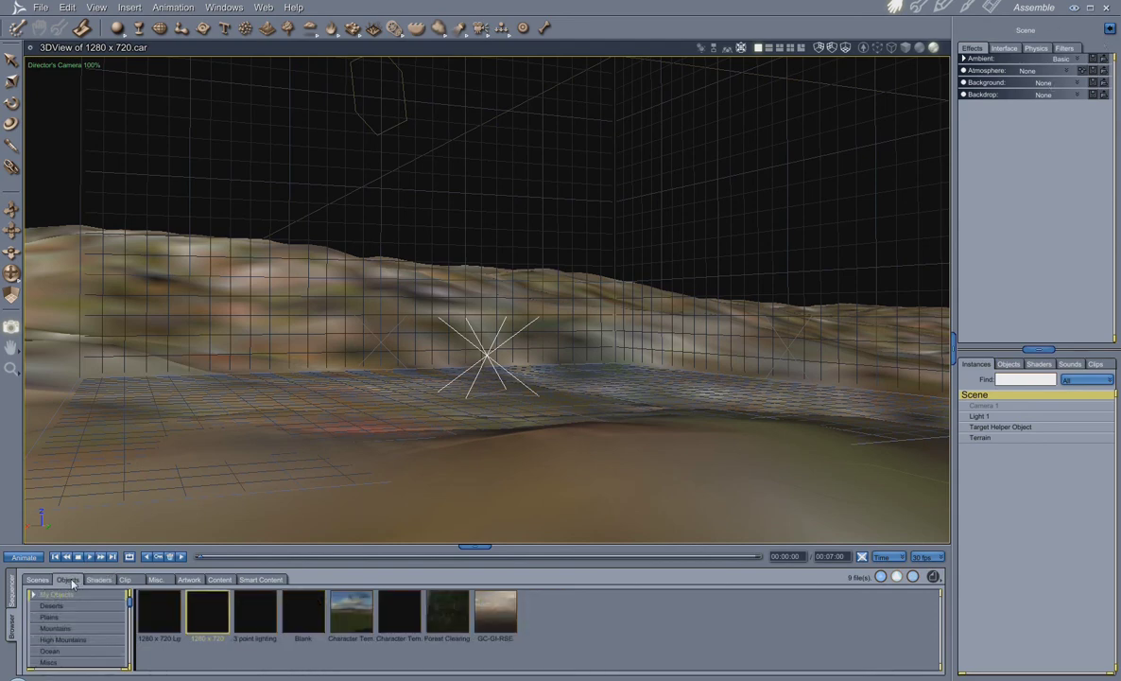
pyautogui.click(156, 579)
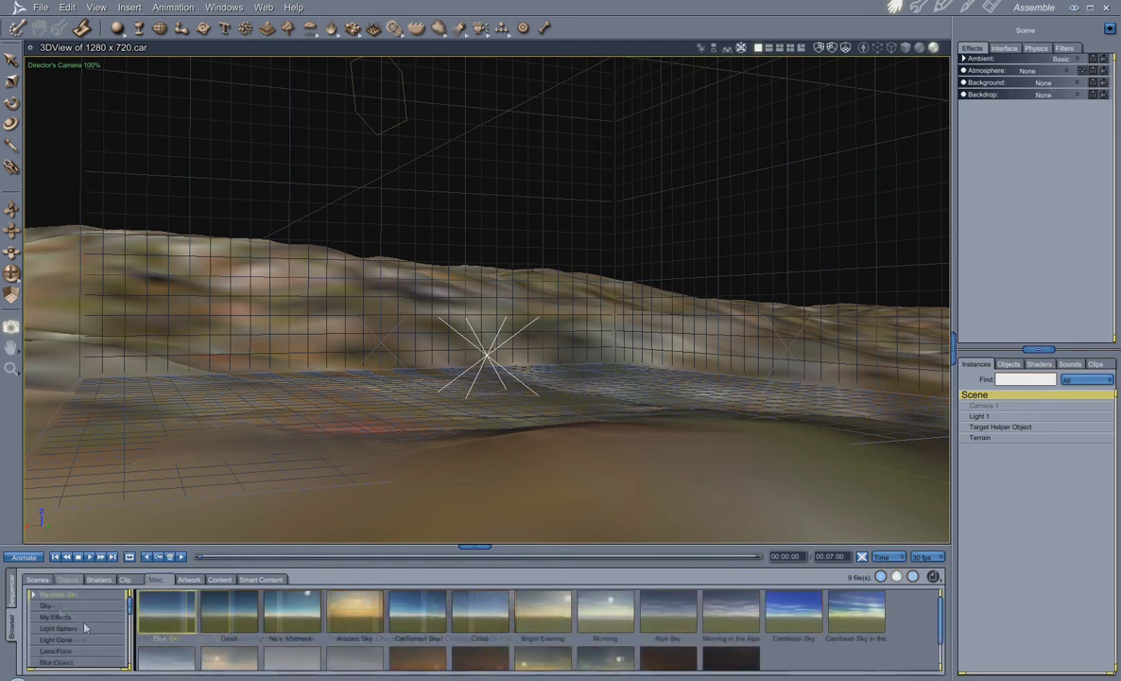
pyautogui.click(33, 594)
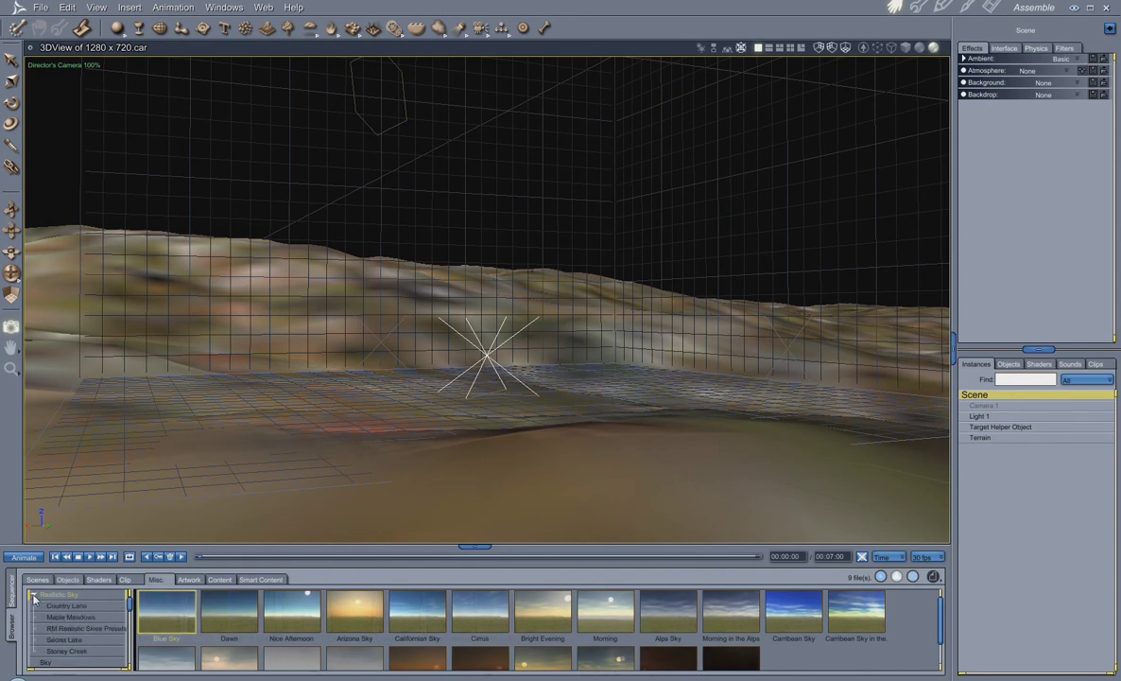
pyautogui.click(91, 629)
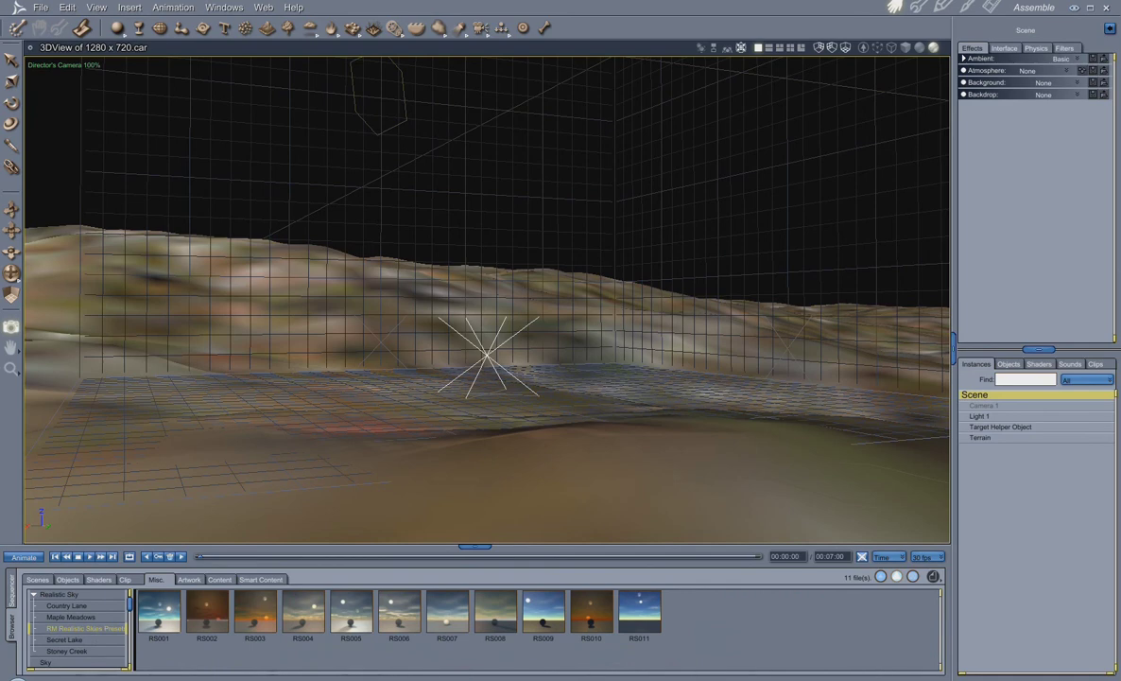
pyautogui.moveTo(214, 610); pyautogui.dragTo(1010, 72)
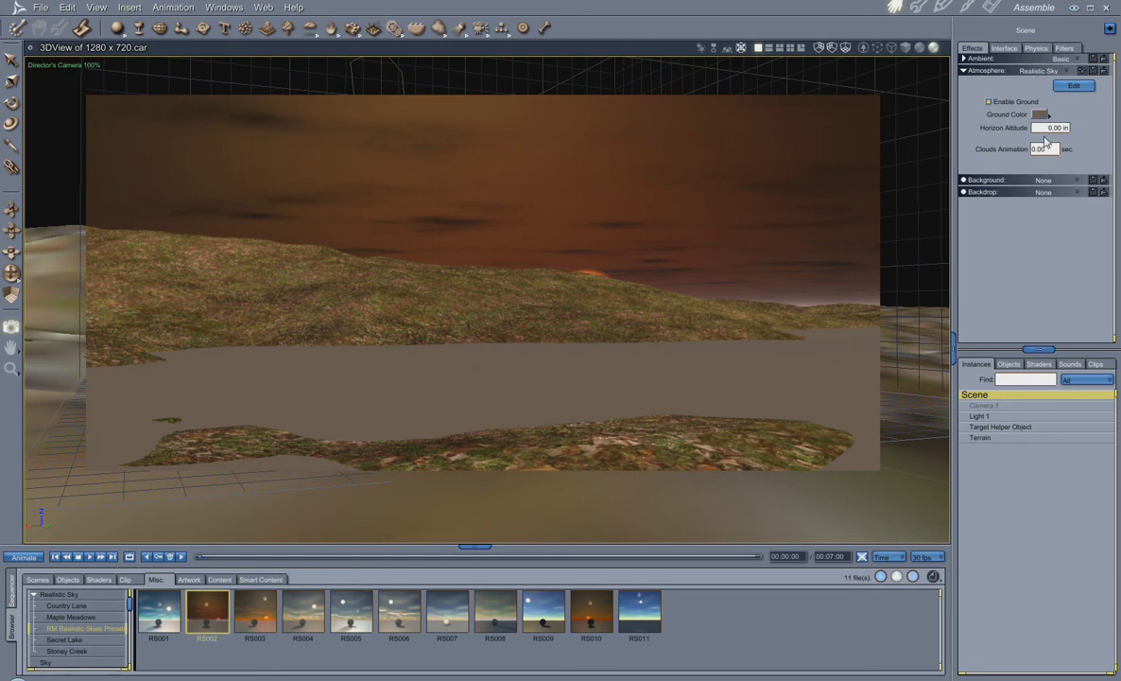
pyautogui.moveTo(332, 323); pyautogui.dragTo(594, 464)
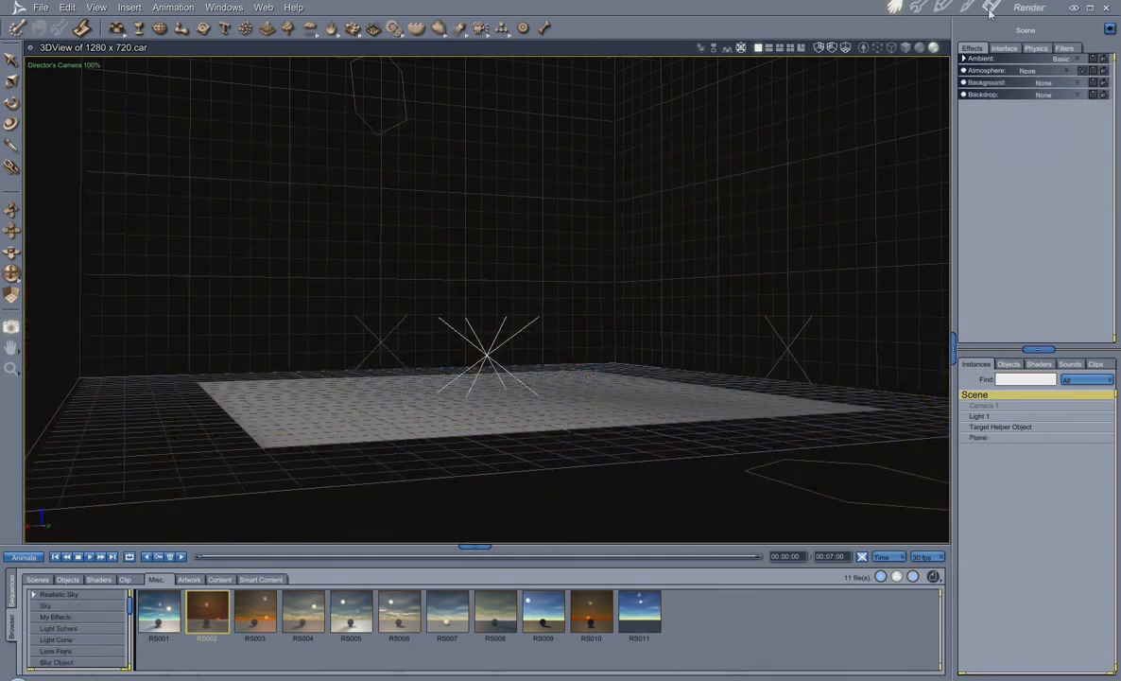
pyautogui.click(990, 9)
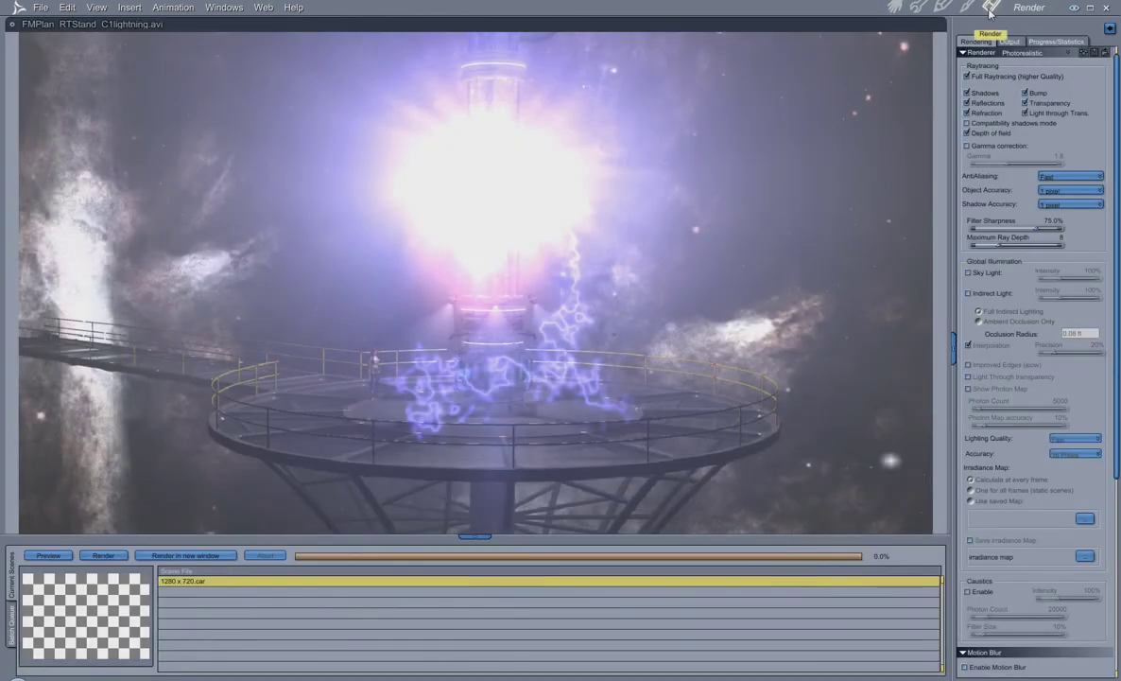
# - Return from the Render room to the Assemble room's 3D view
pyautogui.click(895, 8)
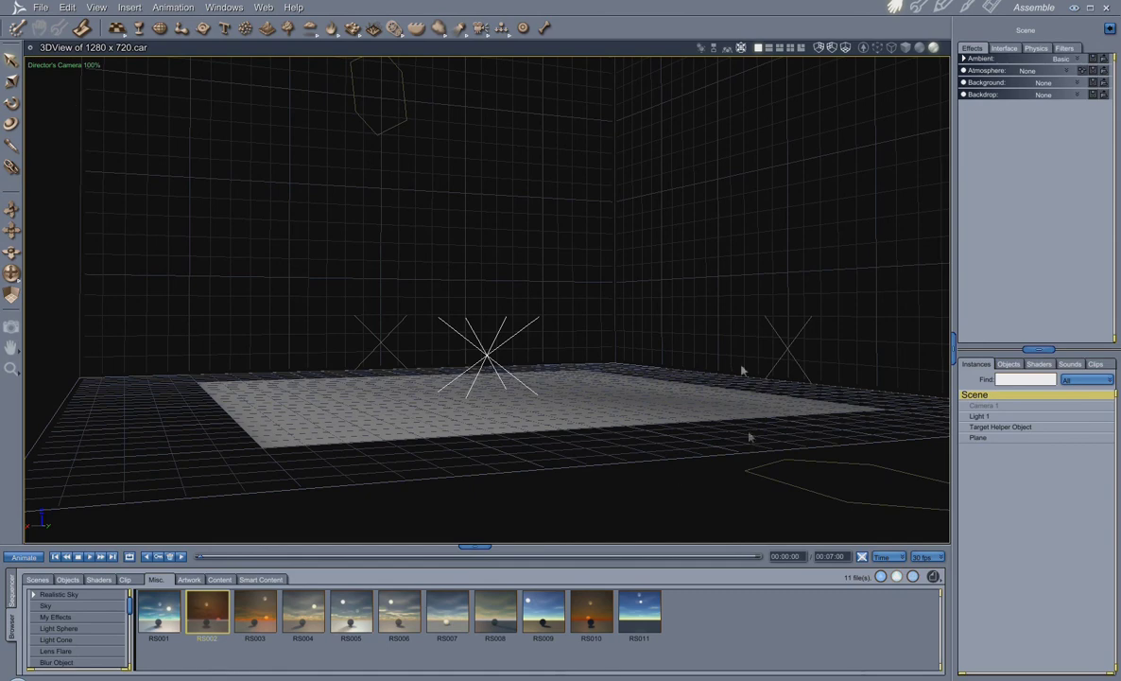
# - Close the 1280 x 720.car scene with Don't Save and list the 43 Sky scene presets
pyautogui.click(30, 47)
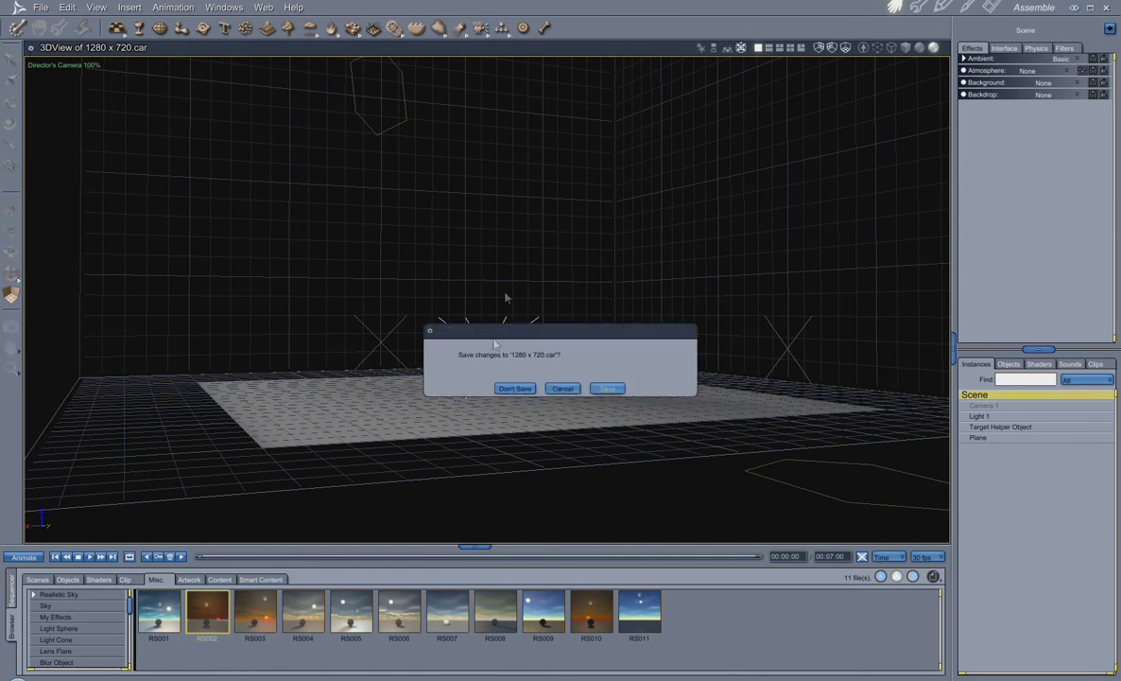
pyautogui.click(518, 389)
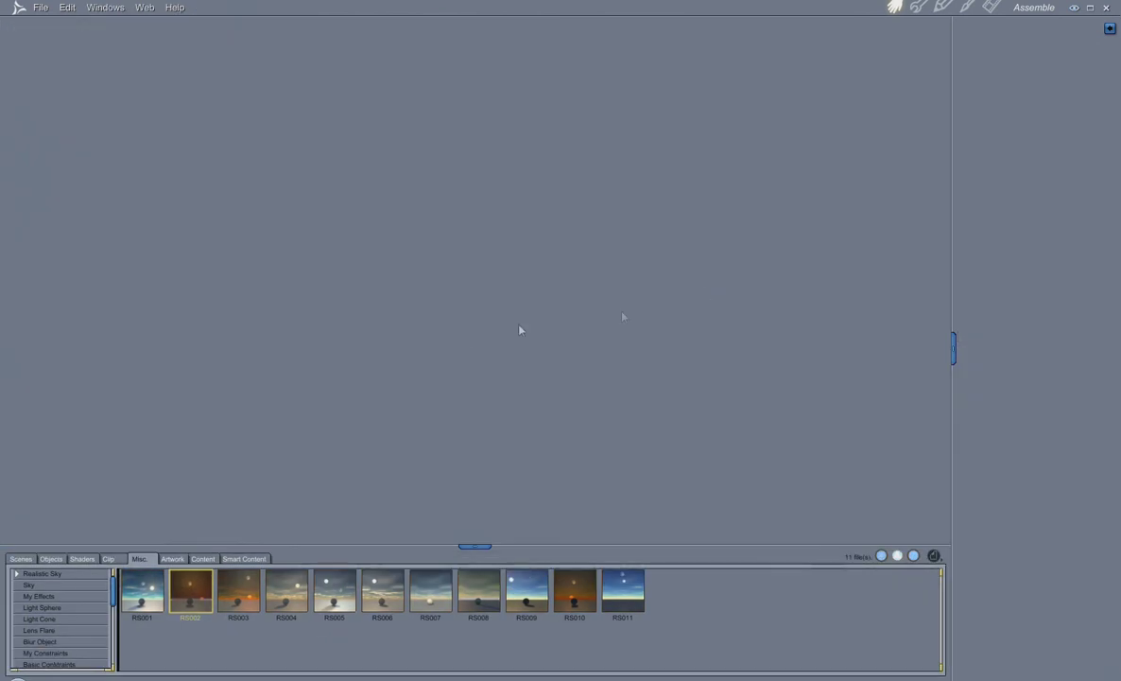
pyautogui.click(21, 559)
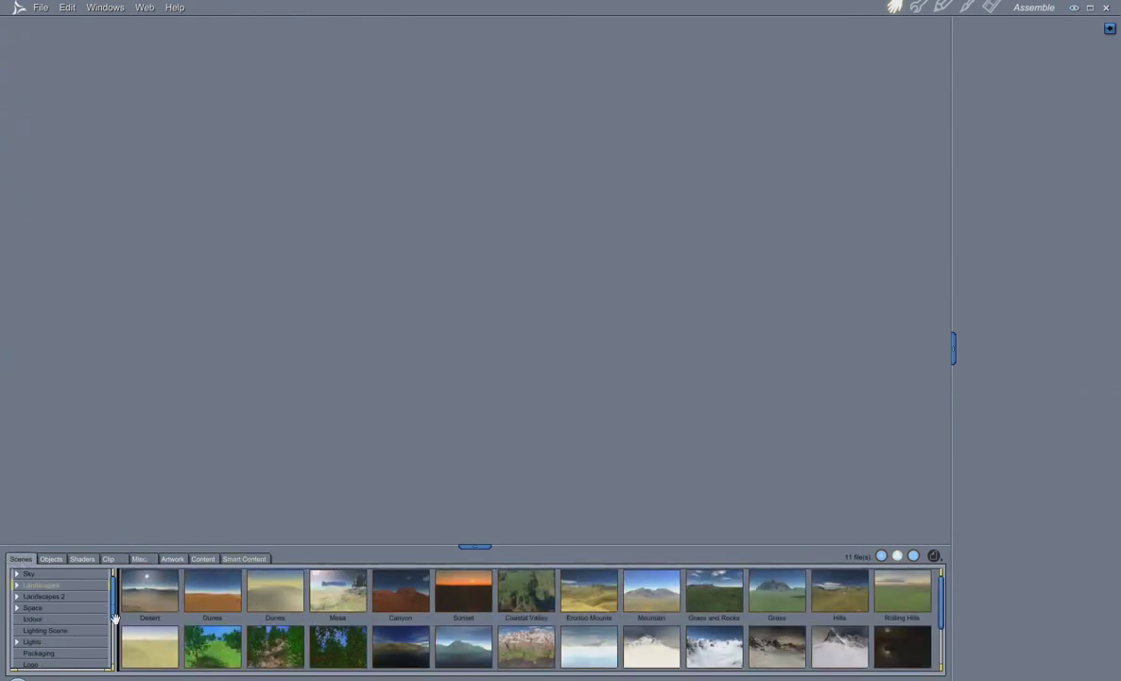
pyautogui.click(32, 574)
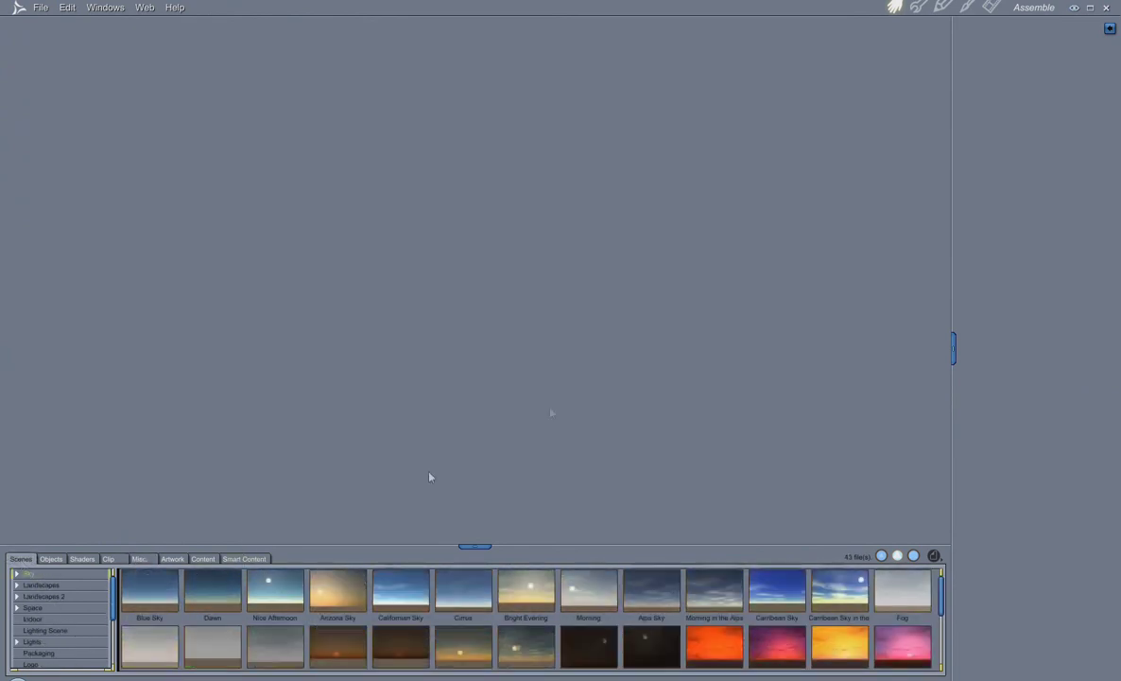